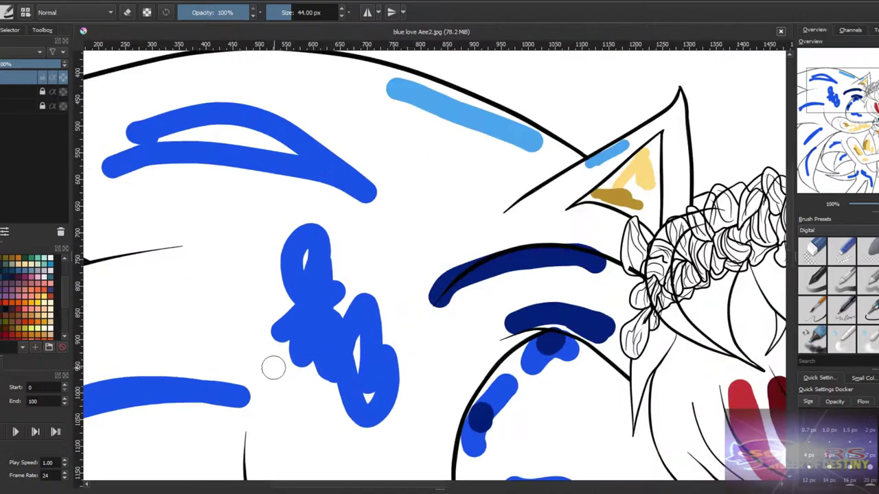
- Fill the blue hedgehog's head, quills and body with flat blue around the colour test strokes
drag(297, 340, 502, 176)
mouse_move(316, 271)
mouse_down()
mouse_move(273, 198)
mouse_move(497, 231)
mouse_move(237, 228)
mouse_move(411, 117)
mouse_move(186, 165)
mouse_move(300, 123)
mouse_up()
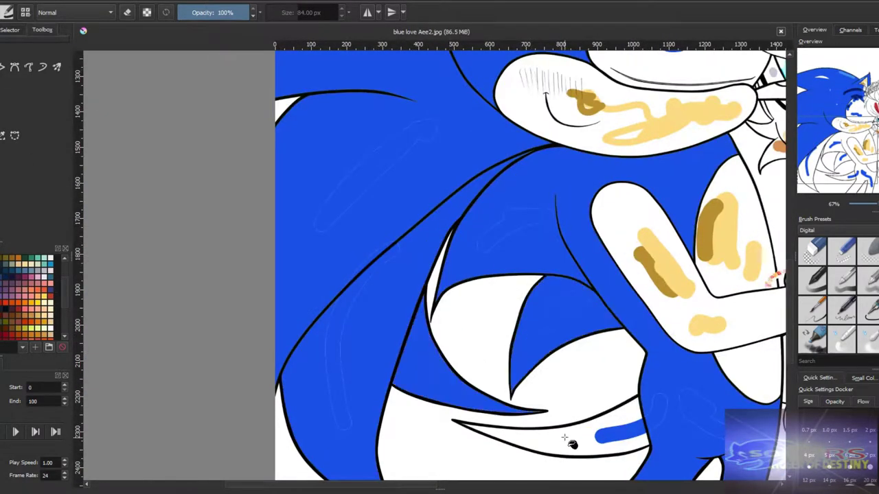
scroll(561, 87, down, 3)
scroll(589, 186, up, 5)
scroll(643, 232, down, 3)
scroll(582, 312, up, 3)
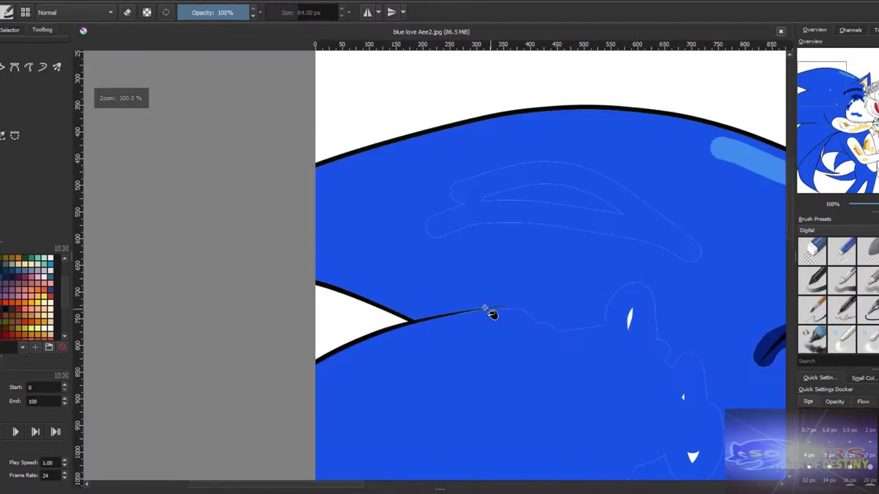
- Paint over the leftover test-stroke outlines on the hedgehog's head in the same blue with an 84 px brush
drag(688, 271, 493, 312)
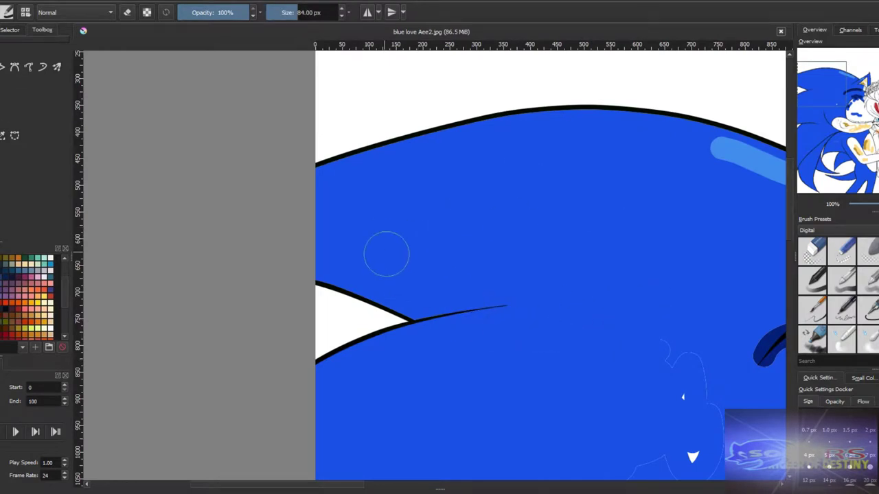
scroll(278, 337, up, 5)
scroll(300, 322, down, 5)
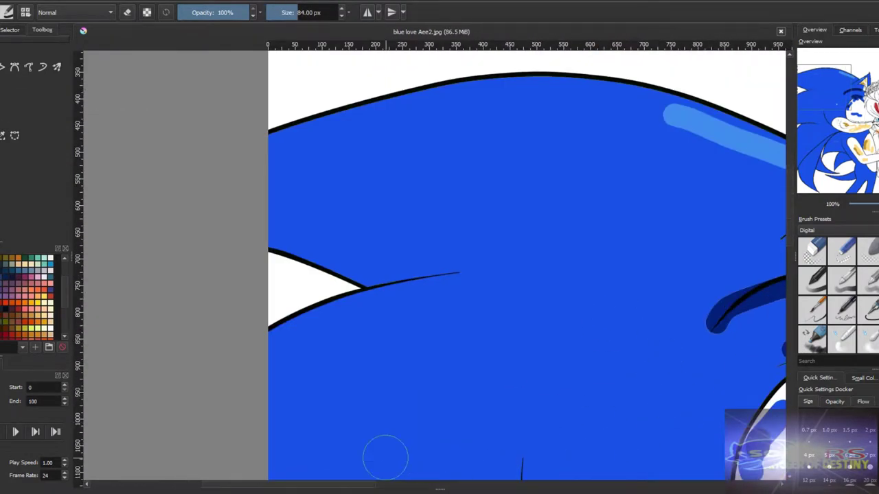
scroll(381, 473, down, 5)
scroll(463, 359, up, 2)
scroll(465, 316, down, 2)
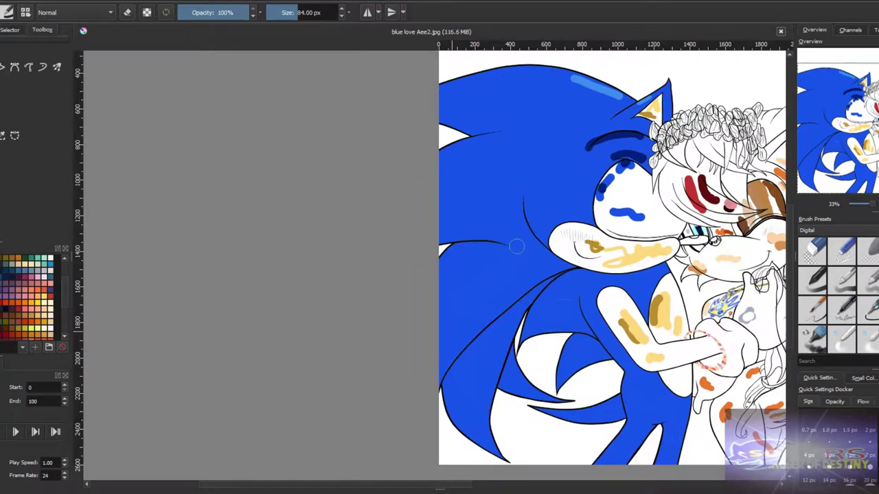
- Cover the remaining pale stroke outlines on the back quills, torso and legs with the 84 px blue brush
scroll(467, 362, down, 1)
scroll(526, 186, up, 5)
scroll(633, 190, down, 2)
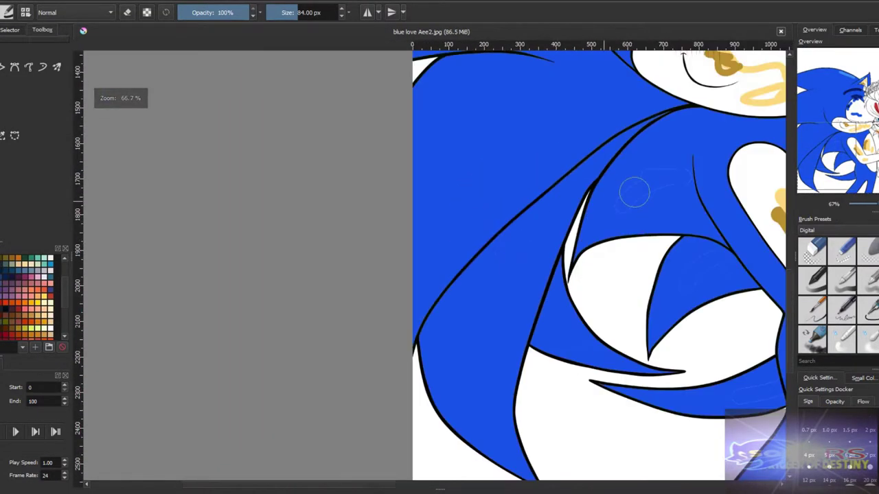
scroll(699, 156, up, 2)
scroll(575, 202, down, 3)
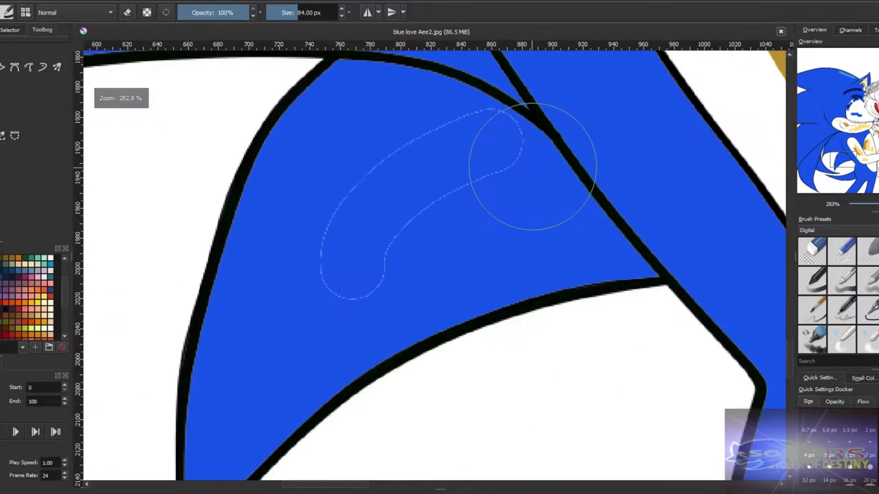
scroll(522, 307, up, 3)
scroll(440, 329, down, 1)
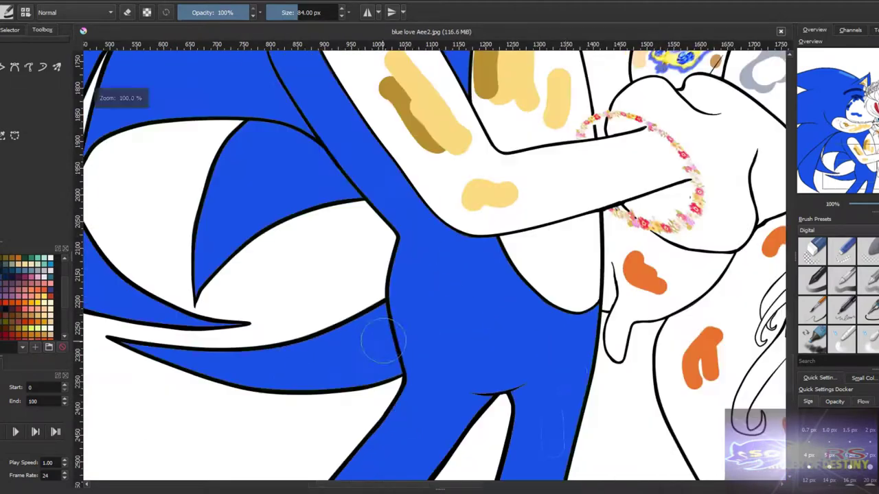
scroll(543, 449, up, 1)
scroll(543, 450, down, 3)
scroll(519, 364, up, 3)
scroll(545, 314, down, 2)
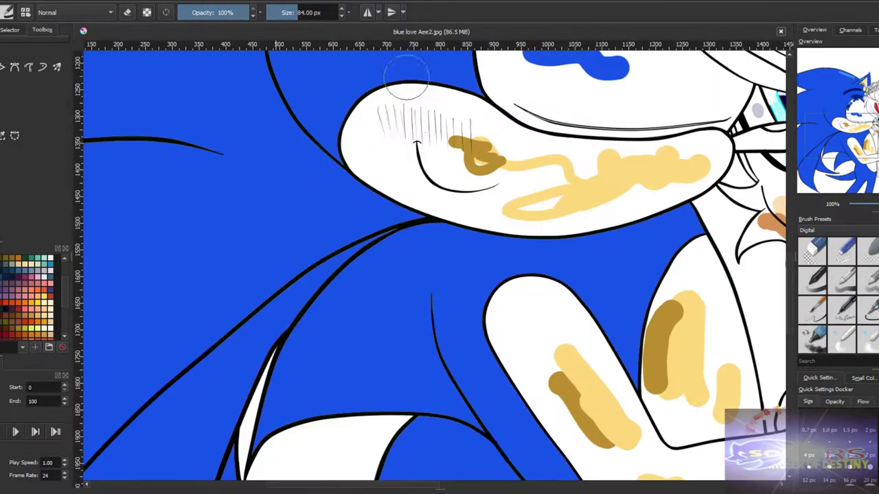
- Fill the hedgehog's closed eye area with flat blue and paint over the leftover stroke outlines inside it
mouse_move(350, 176)
mouse_down()
mouse_move(441, 341)
mouse_move(496, 298)
mouse_move(539, 160)
mouse_up()
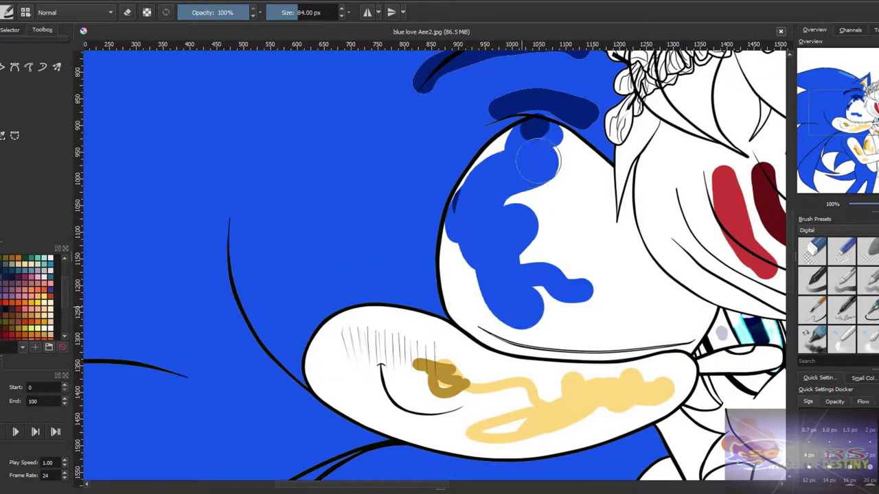
key(shift+BackSpace)
scroll(545, 355, up, 4)
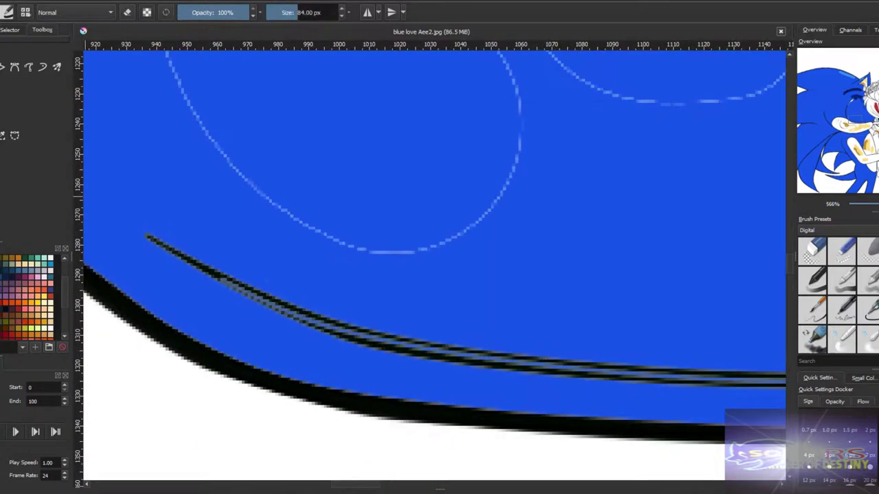
scroll(408, 180, down, 3)
drag(403, 160, 471, 261)
scroll(481, 310, down, 3)
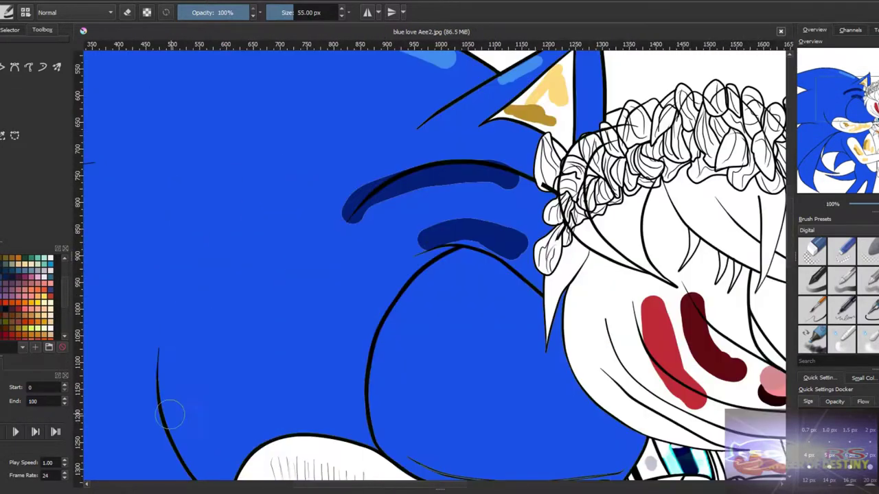
- Shade the uppermost back quill above its lower line in soft dark blue with a 126 px airbrush
drag(238, 344, 338, 227)
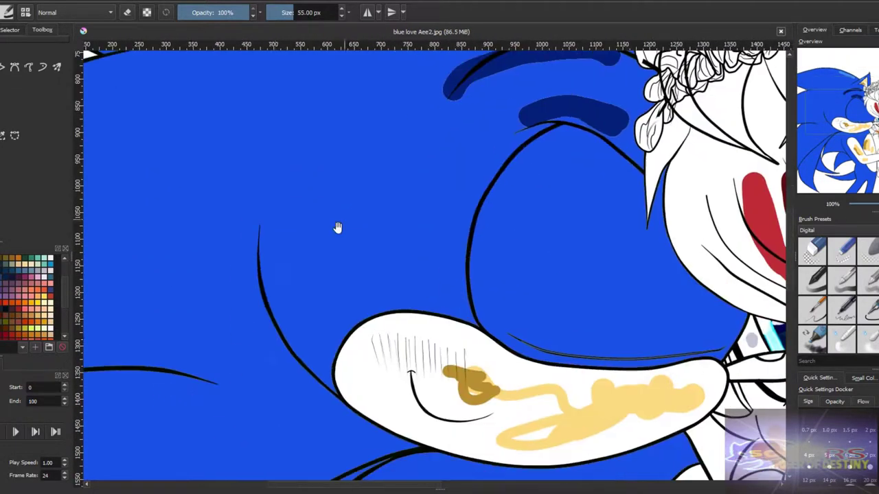
scroll(274, 255, up, 2)
scroll(504, 277, up, 3)
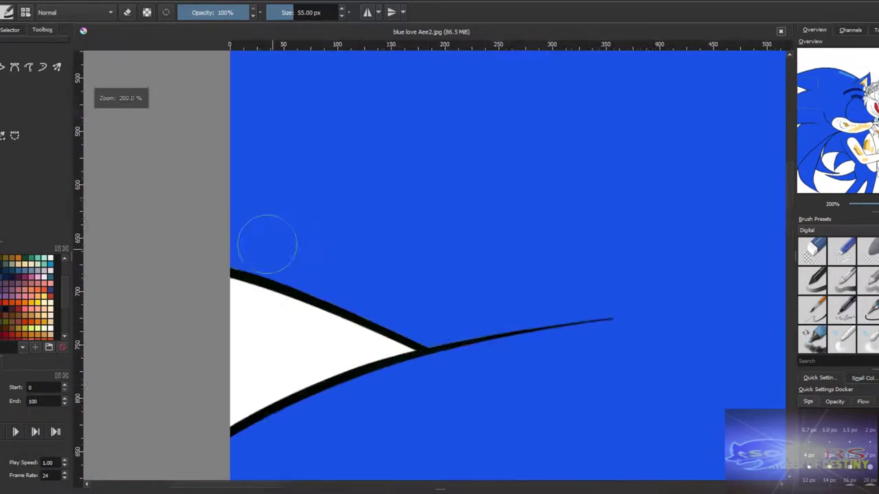
scroll(319, 239, down, 2)
drag(502, 234, 549, 234)
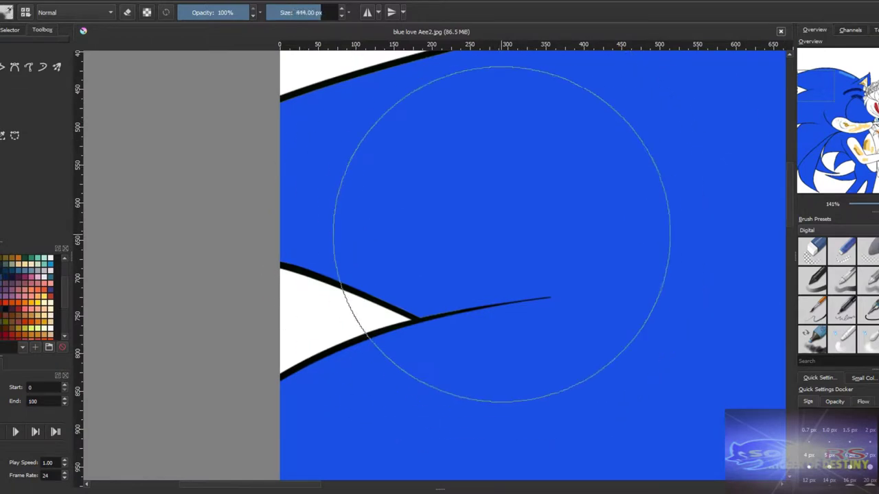
mouse_move(472, 248)
mouse_down()
mouse_move(302, 203)
mouse_move(405, 254)
mouse_move(335, 208)
mouse_move(443, 280)
mouse_move(351, 248)
mouse_move(265, 184)
mouse_move(445, 255)
mouse_move(560, 249)
mouse_move(425, 267)
mouse_up()
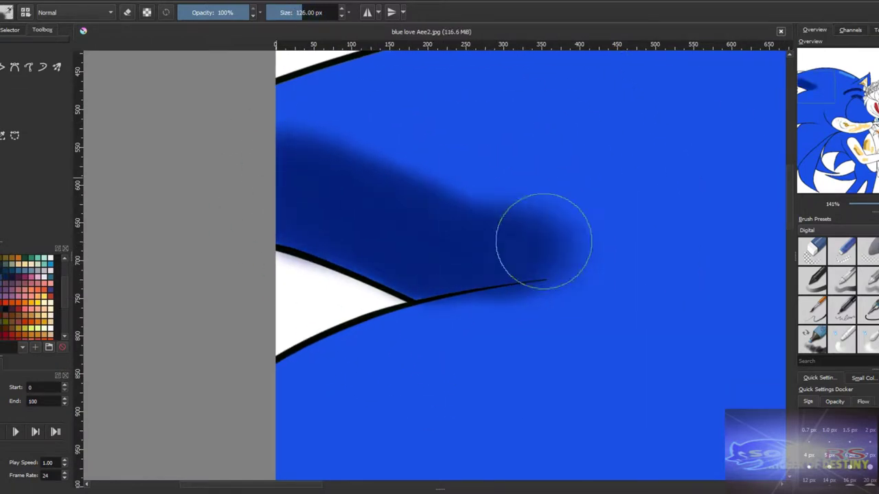
scroll(487, 198, down, 5)
- Shade the second back quill along its lower line in soft dark blue with the 126 px airbrush
mouse_move(487, 198)
mouse_down()
mouse_move(226, 253)
mouse_move(499, 218)
mouse_move(456, 199)
mouse_move(500, 190)
mouse_move(269, 246)
mouse_move(566, 188)
mouse_move(551, 244)
mouse_move(312, 224)
mouse_move(581, 292)
mouse_move(537, 246)
mouse_move(537, 307)
mouse_up()
scroll(537, 307, down, 5)
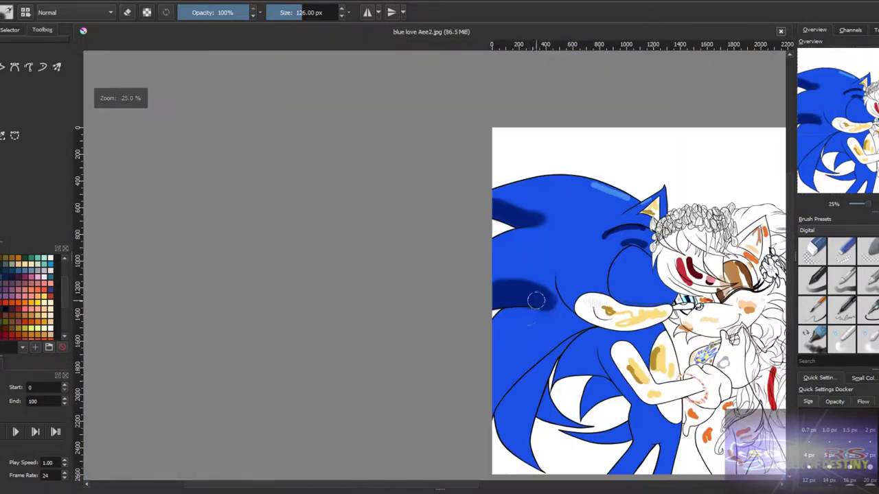
scroll(486, 308, up, 3)
scroll(487, 309, down, 3)
- Shade the long third quill along its lower line up to the muzzle, reducing the airbrush to 51 px for the narrow end
mouse_move(412, 344)
mouse_down()
mouse_move(430, 289)
mouse_move(392, 350)
mouse_move(468, 269)
mouse_up()
drag(579, 177, 553, 201)
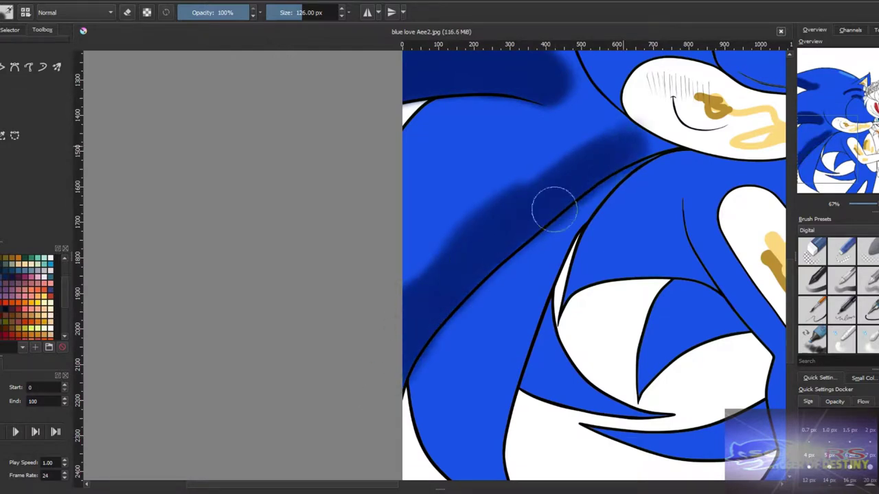
scroll(523, 217, up, 3)
scroll(576, 189, up, 4)
key(bracketleft)
key(bracketleft)
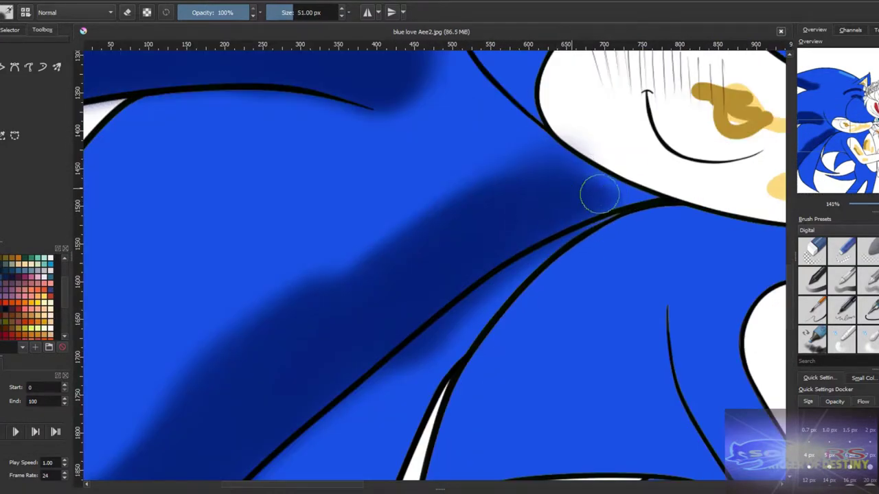
drag(441, 323, 563, 243)
- Shade the inner edge of the large lower quill down to its tip in dark blue, using a 30 px airbrush near the point
scroll(511, 268, down, 3)
mouse_move(460, 295)
mouse_down()
mouse_move(432, 232)
mouse_move(357, 371)
mouse_up()
key(bracketright)
key(bracketright)
drag(389, 302, 439, 90)
mouse_move(439, 90)
mouse_down()
mouse_move(398, 177)
mouse_move(363, 355)
mouse_move(378, 124)
mouse_move(359, 256)
mouse_up()
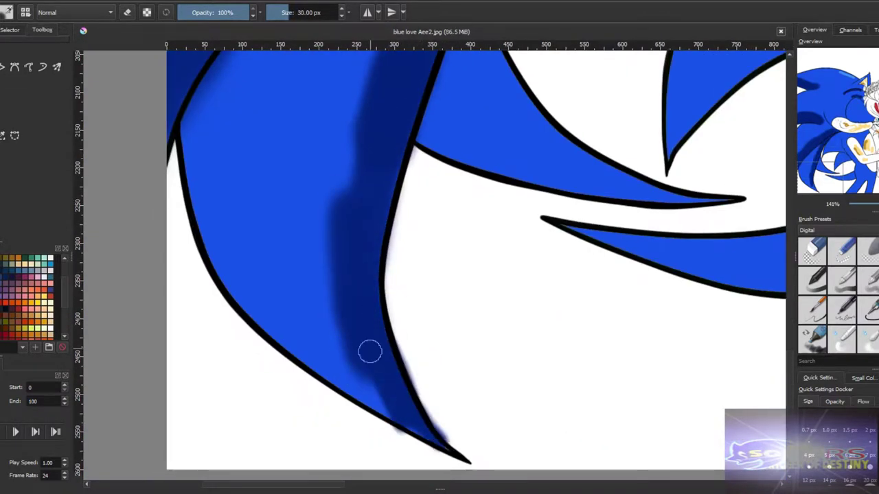
drag(373, 308, 386, 412)
drag(361, 287, 384, 360)
- Shade the upper edge of the curved quill beside the large lower quill in dark blue with the 30 px airbrush
scroll(385, 359, up, 2)
scroll(322, 270, down, 4)
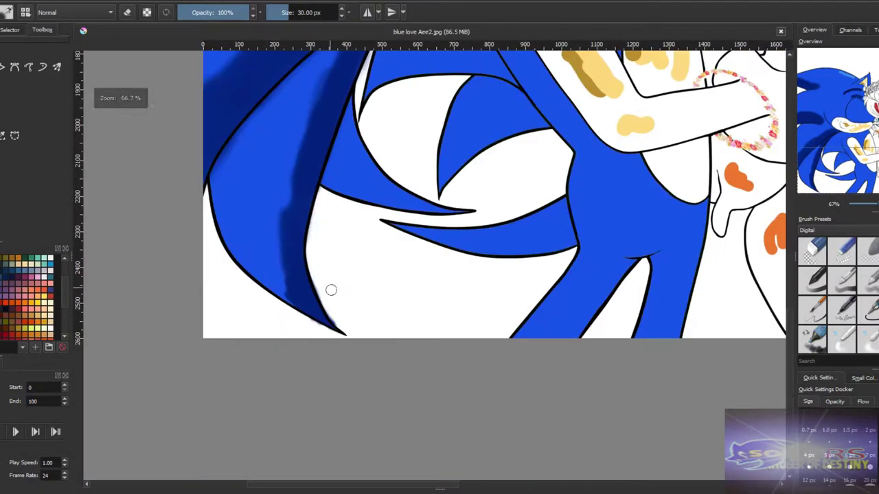
scroll(271, 258, up, 3)
scroll(271, 257, up, 1)
scroll(249, 229, down, 1)
mouse_move(275, 302)
mouse_down()
mouse_move(298, 416)
mouse_move(306, 361)
mouse_move(261, 272)
mouse_up()
drag(261, 271, 334, 314)
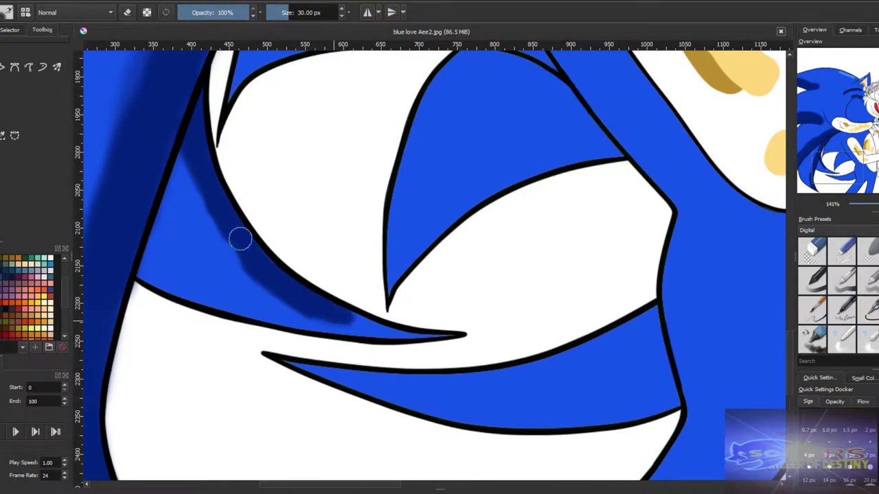
- Try to shade the curved quill toward its narrow tip with a 16 px airbrush
scroll(412, 294, up, 3)
scroll(392, 304, down, 3)
key(bracketleft)
key(bracketleft)
scroll(392, 304, up, 1)
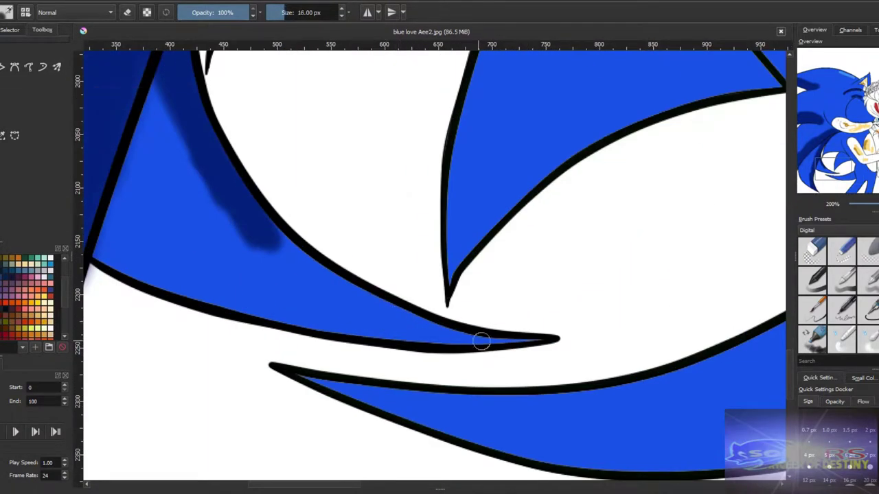
drag(481, 337, 332, 274)
key(ctrl+z)
- Extend the dark blue shading along the curved quill's upper edge to its tip, enlarging the airbrush to 28 px for the wider part
key(bracketleft)
scroll(543, 327, up, 3)
scroll(325, 305, down, 2)
drag(255, 284, 687, 428)
scroll(367, 305, up, 2)
scroll(377, 336, down, 2)
key(bracketright)
key(bracketright)
key(bracketright)
mouse_move(384, 357)
mouse_down()
mouse_move(239, 278)
mouse_move(512, 422)
mouse_move(161, 213)
mouse_up()
scroll(289, 276, up, 1)
scroll(330, 262, down, 5)
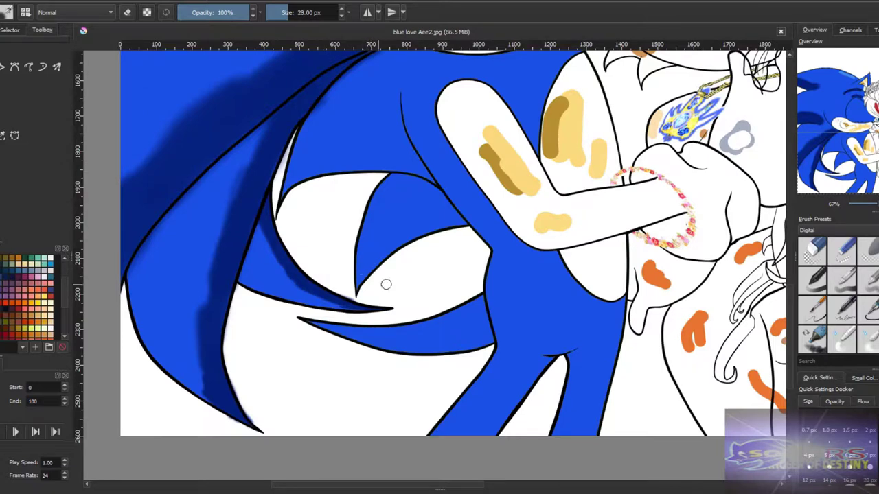
- Shade the back edge of the hedgehog's torso in soft dark blue with a 44 px airbrush
scroll(386, 284, up, 4)
key(bracketright)
key(bracketright)
mouse_move(404, 309)
mouse_down()
mouse_move(453, 229)
mouse_move(468, 191)
mouse_move(433, 297)
mouse_move(423, 271)
mouse_move(445, 179)
mouse_move(360, 357)
mouse_move(342, 275)
mouse_up()
scroll(447, 231, up, 3)
scroll(369, 359, up, 3)
scroll(341, 275, up, 3)
drag(385, 234, 363, 370)
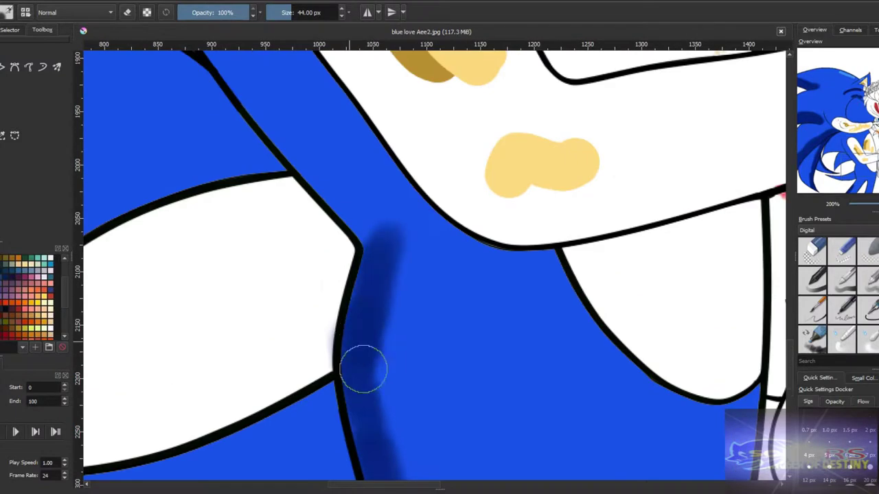
scroll(363, 370, up, 3)
scroll(350, 294, up, 3)
drag(350, 295, 353, 338)
scroll(353, 337, up, 3)
- Shade the lower edge of the pointed quill behind the torso in soft dark blue
mouse_move(494, 302)
mouse_down()
mouse_move(259, 367)
mouse_move(282, 296)
mouse_move(355, 300)
mouse_up()
scroll(259, 368, down, 3)
key(ctrl+z)
key(ctrl+y)
key(ctrl+y)
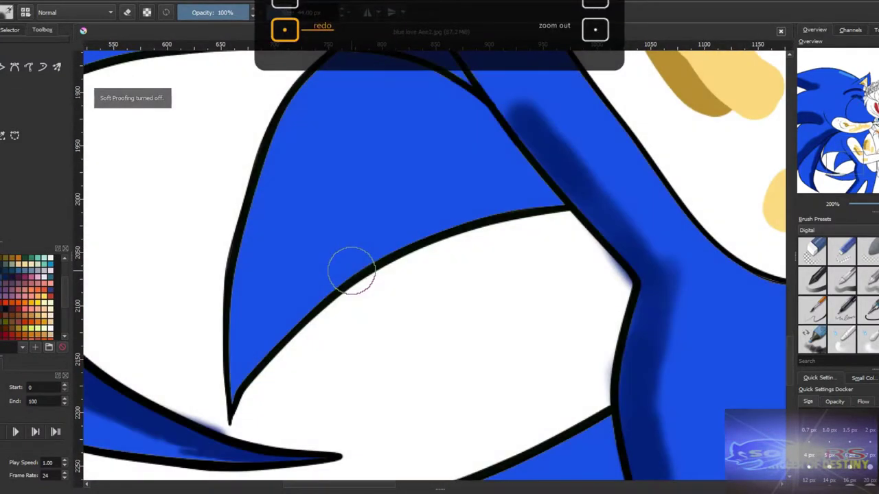
key(ctrl+z)
key(ctrl+z)
key(ctrl+y)
key(ctrl+y)
key(ctrl+y)
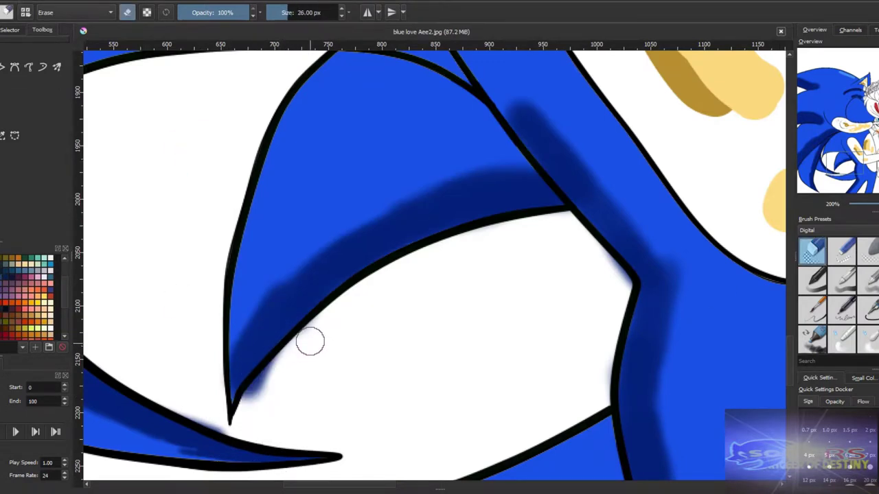
- Erase the dark blue spill outside the pointed quill's lower outline with a 26 px eraser
scroll(306, 346, down, 5)
scroll(355, 377, up, 7)
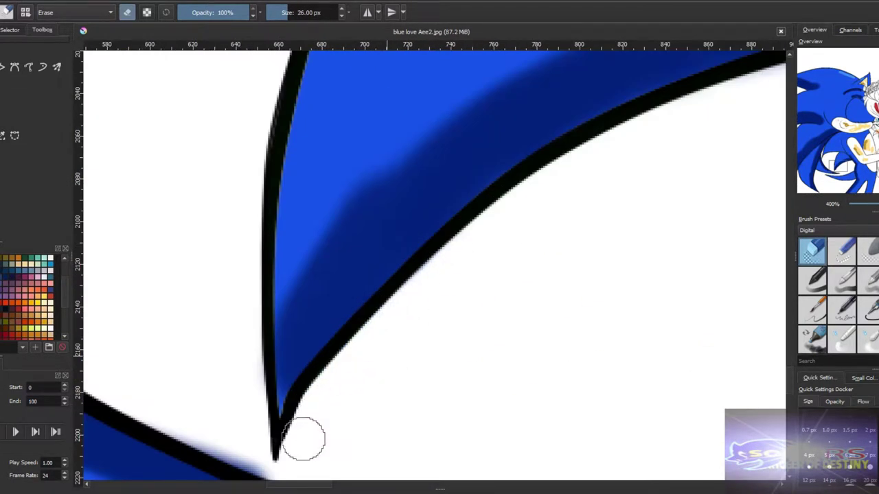
scroll(326, 393, down, 5)
scroll(354, 220, up, 5)
- Shade the lower edge of the broad blue area above the white gap in dark blue with a 24 px airbrush
drag(520, 284, 285, 290)
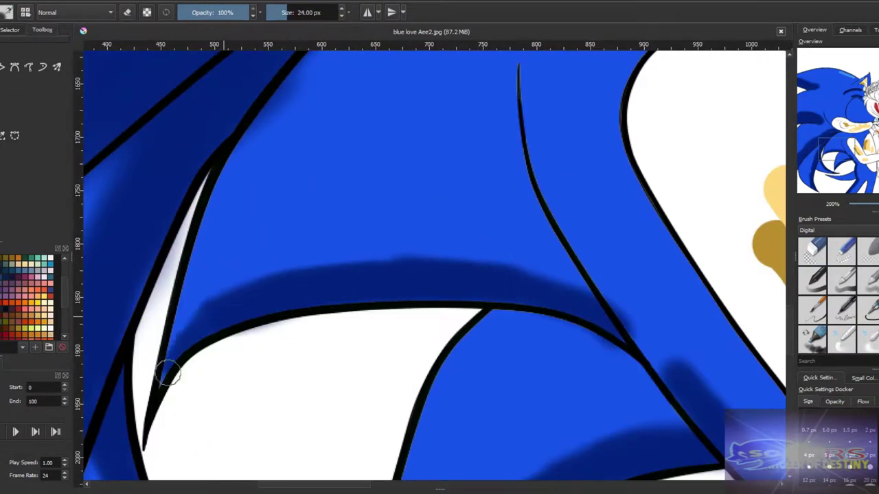
drag(615, 336, 288, 259)
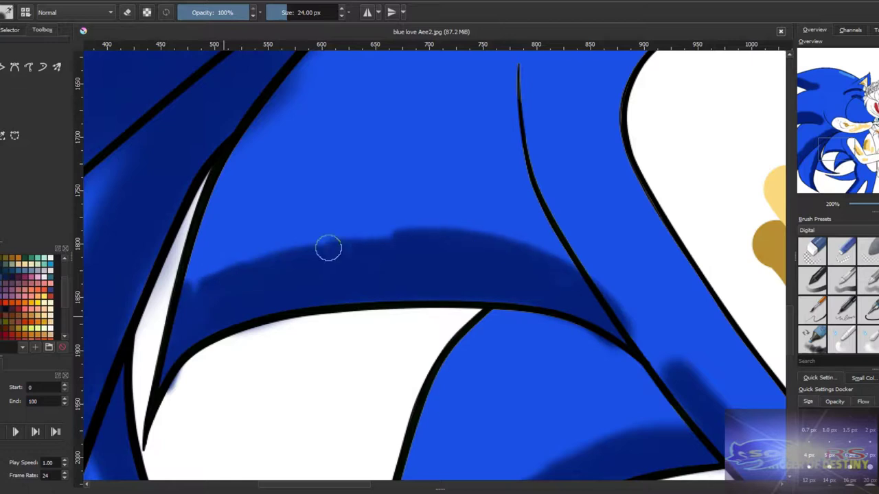
scroll(494, 281, up, 2)
scroll(506, 261, down, 4)
- Shade around the curved line behind the muzzle in soft dark blue with a 59 px airbrush, redoing the unsatisfactory strokes
drag(447, 232, 459, 332)
mouse_move(419, 254)
mouse_down()
mouse_move(469, 335)
mouse_move(459, 402)
mouse_move(371, 137)
mouse_up()
key(ctrl+z)
scroll(453, 383, up, 2)
key(bracketright)
key(bracketright)
key(bracketright)
key(ctrl+z)
mouse_move(378, 89)
mouse_down()
mouse_move(519, 421)
mouse_move(419, 373)
mouse_up()
scroll(530, 205, up, 3)
scroll(530, 204, down, 8)
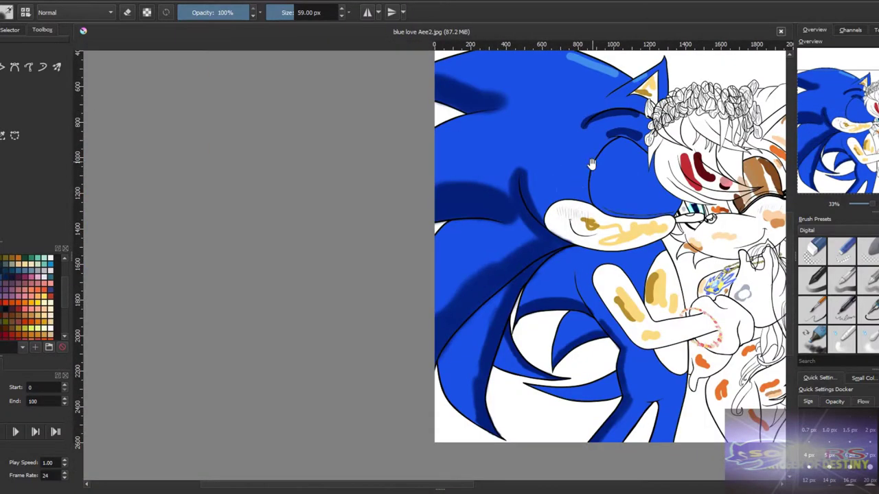
- Pick a bright cyan as the painting colour for the hedgehog's brow
drag(591, 164, 447, 220)
click(37, 161)
scroll(463, 343, up, 3)
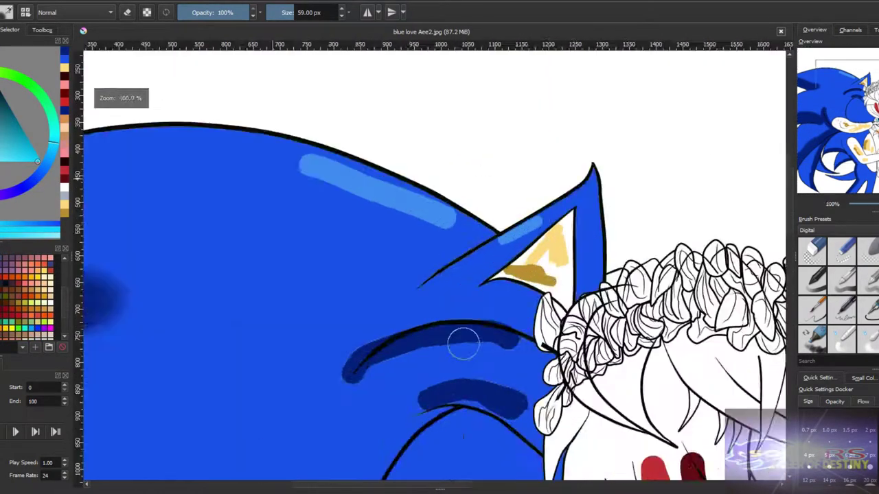
scroll(464, 343, up, 2)
- Try to paint the upper brow stroke bright cyan with a 40 px brush
mouse_move(265, 391)
mouse_down()
mouse_move(314, 329)
mouse_move(425, 302)
mouse_up()
key(ctrl+z)
mouse_move(264, 405)
mouse_down()
mouse_move(305, 351)
mouse_move(534, 310)
mouse_up()
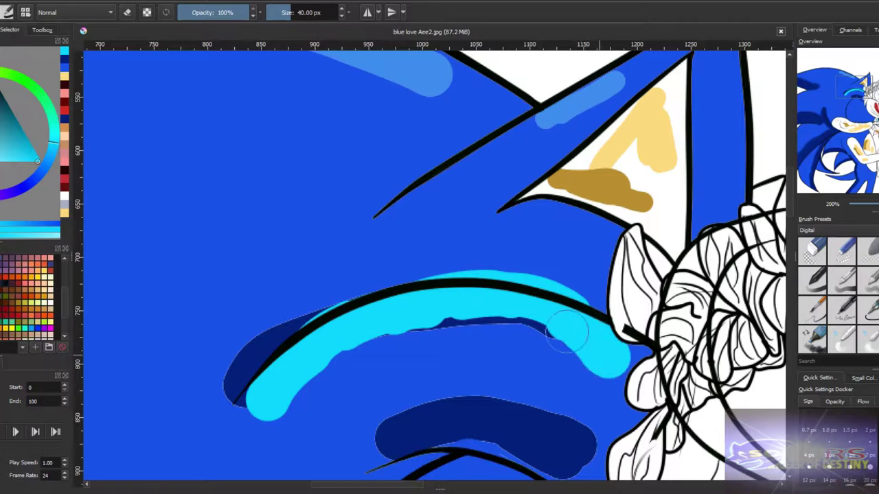
scroll(356, 282, down, 6)
scroll(374, 226, up, 3)
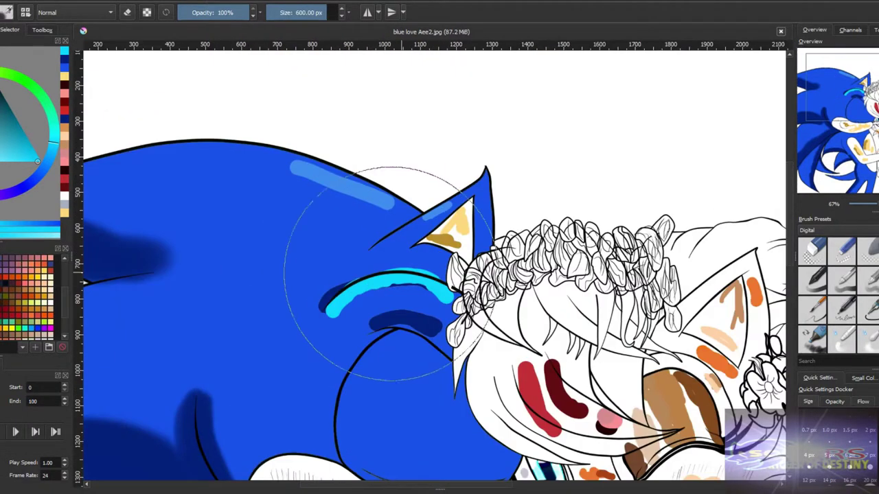
scroll(388, 273, up, 4)
key(ctrl+z)
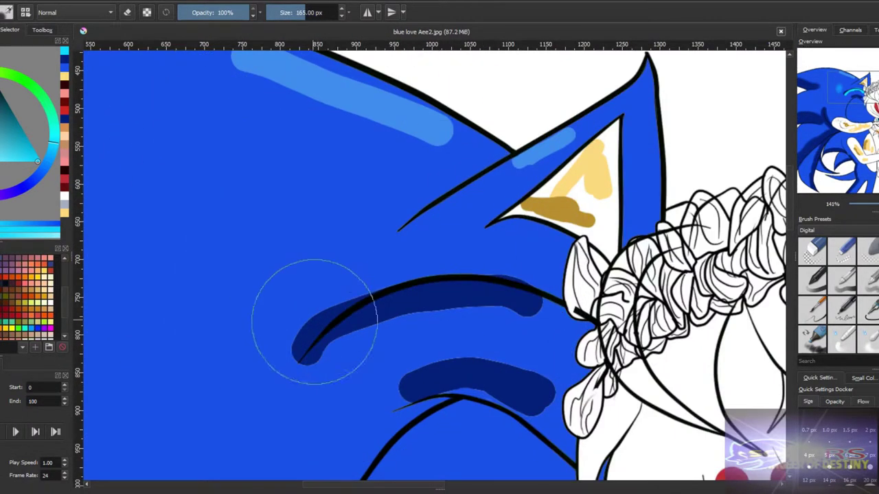
- Try to cover the upper brow stroke in soft bright cyan with a 55 px airbrush
key(bracketleft)
key(bracketleft)
key(bracketleft)
key(bracketleft)
mouse_move(292, 349)
mouse_down()
mouse_move(422, 294)
mouse_move(458, 292)
mouse_up()
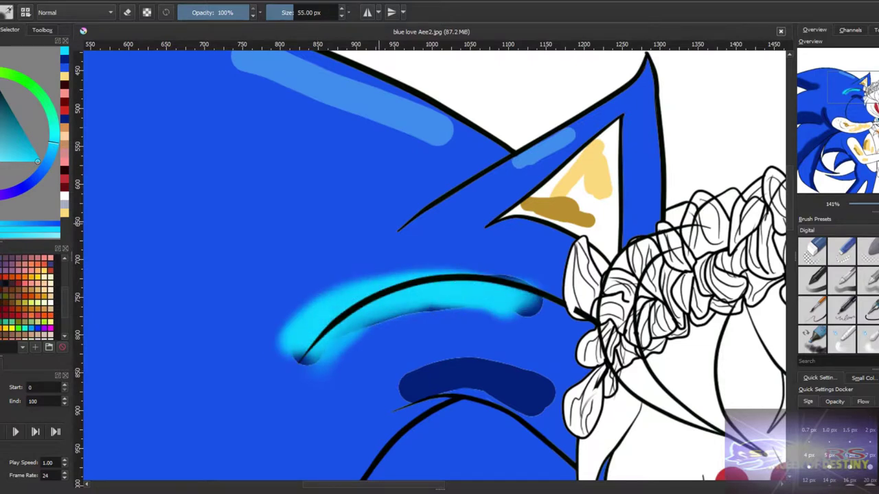
key(ctrl+z)
- Paint a thin bright cyan highlight beneath the full length of the brow line with a 14 px brush
scroll(537, 313, up, 5)
key(bracketleft)
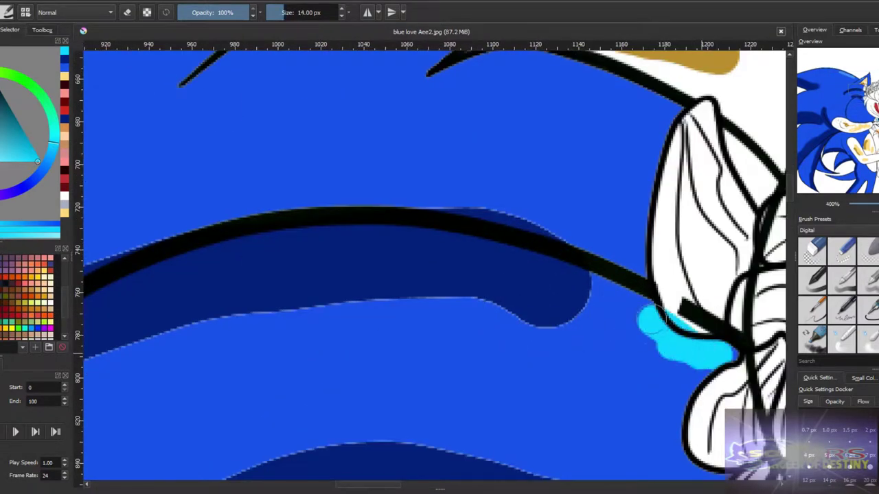
drag(642, 322, 506, 314)
scroll(510, 300, left, 5)
drag(617, 237, 405, 299)
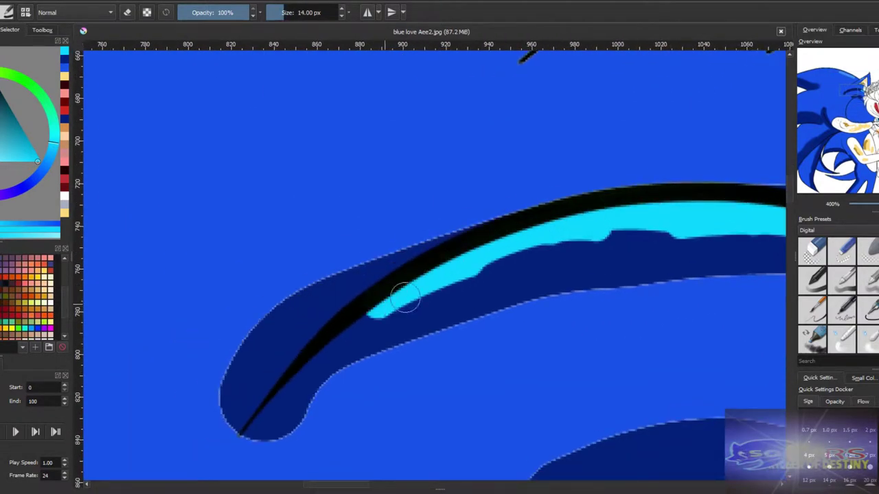
- Highlight the blue hedgehog's ear tip and its vertical outer edge in bright cyan with a 14 px brush
scroll(405, 299, down, 3)
scroll(439, 275, right, 5)
scroll(440, 274, up, 3)
drag(492, 317, 538, 250)
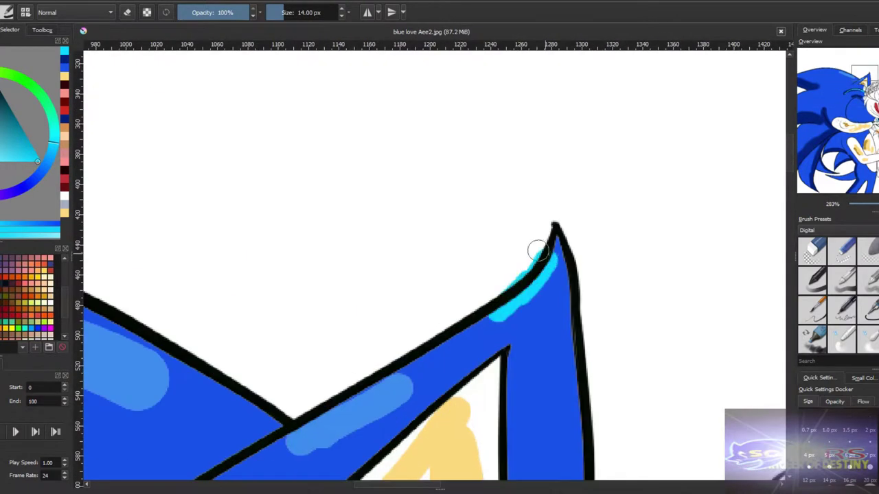
scroll(370, 221, down, 2)
scroll(536, 153, up, 4)
drag(568, 412, 537, 152)
scroll(188, 165, down, 2)
- Run the bright cyan highlight along the ear's slanted edge down to where its line ends inside the head
scroll(570, 275, up, 3)
scroll(579, 333, down, 1)
scroll(539, 352, up, 2)
scroll(538, 352, down, 2)
drag(324, 245, 584, 83)
scroll(563, 171, up, 2)
scroll(563, 171, down, 1)
scroll(472, 223, up, 2)
drag(563, 171, 255, 349)
- Highlight the blue area below the upper white gap and its tapering line in bright cyan with a 28 px brush
scroll(254, 350, down, 4)
scroll(419, 270, up, 1)
drag(419, 270, 710, 217)
scroll(513, 289, up, 3)
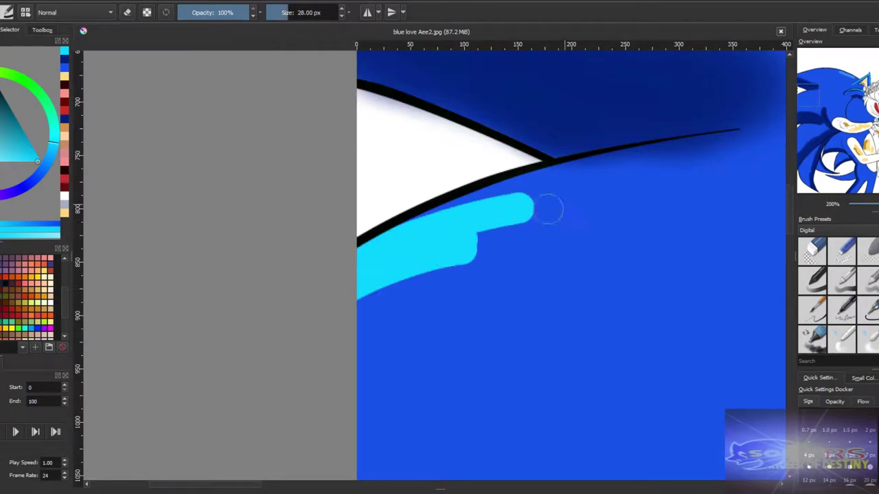
drag(516, 277, 324, 365)
drag(322, 288, 339, 273)
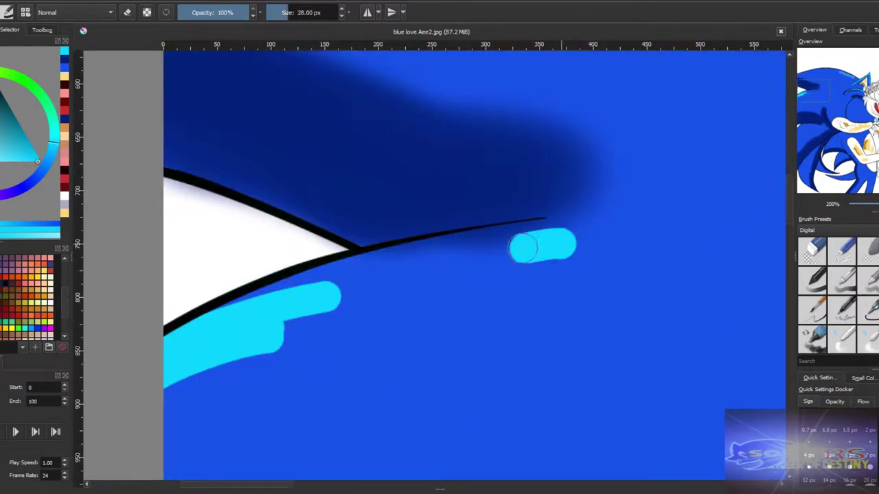
- Paint a bright cyan highlight inside the outline along the top of the head with a 38 px brush
scroll(562, 252, down, 4)
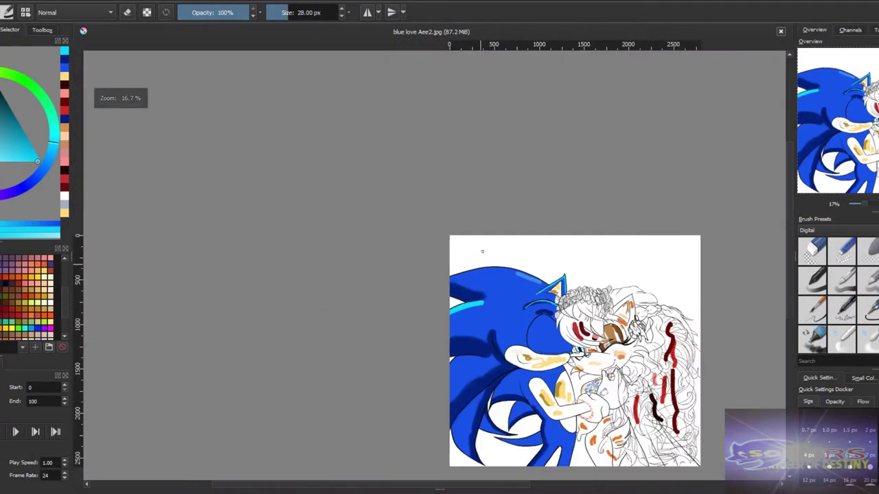
scroll(403, 251, up, 4)
mouse_move(402, 251)
mouse_down()
mouse_move(310, 300)
mouse_move(523, 242)
mouse_move(345, 307)
mouse_up()
key(bracketright)
mouse_move(521, 242)
mouse_down()
mouse_move(447, 250)
mouse_move(265, 300)
mouse_move(40, 314)
mouse_up()
drag(683, 271, 382, 249)
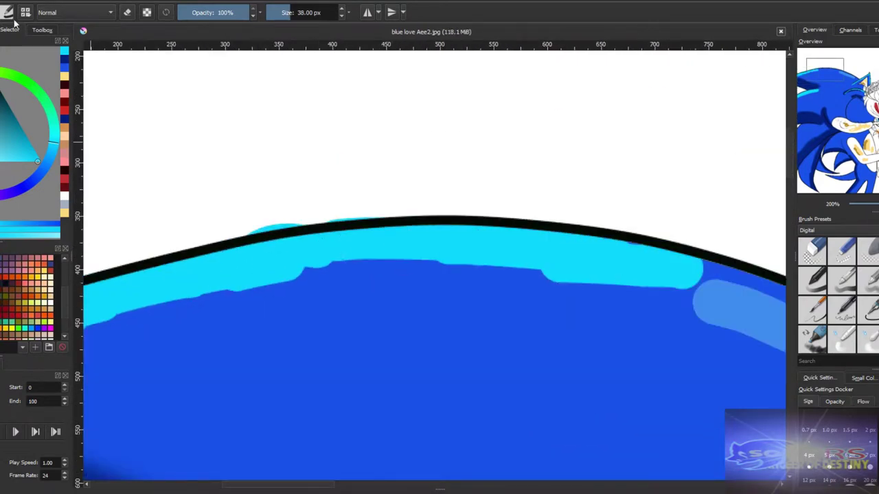
mouse_move(273, 258)
mouse_down()
mouse_move(137, 288)
mouse_move(196, 295)
mouse_move(589, 254)
mouse_up()
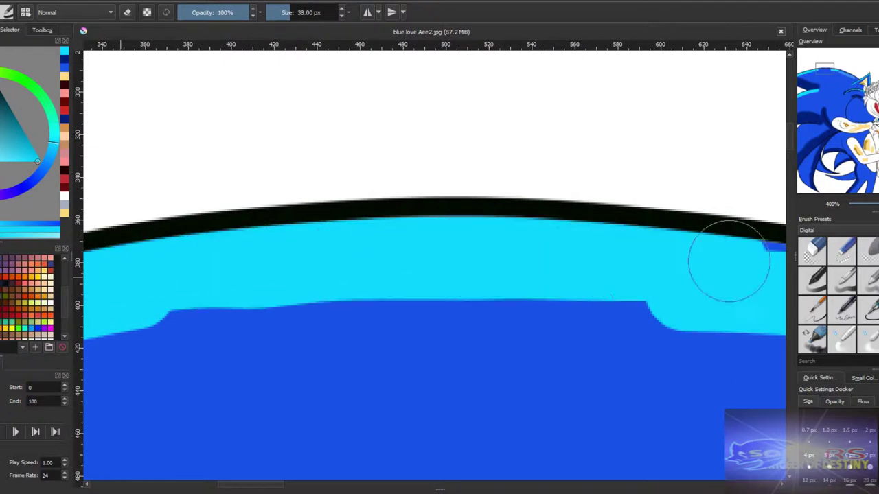
- Continue the 38 px cyan highlight along the head's slope to the ear, covering the light blue guide stroke
scroll(488, 288, up, 2)
scroll(489, 288, down, 2)
drag(714, 357, 598, 295)
drag(686, 412, 435, 251)
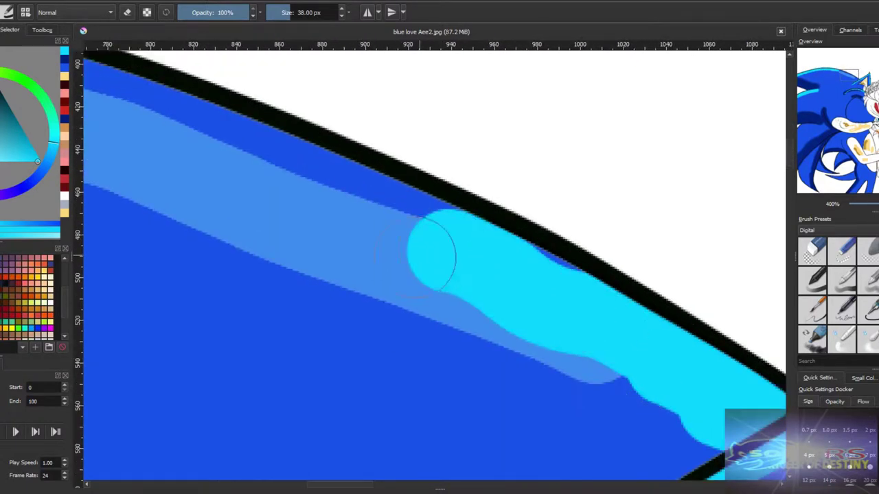
scroll(477, 324, up, 2)
scroll(478, 324, down, 1)
drag(433, 302, 329, 238)
scroll(402, 309, up, 2)
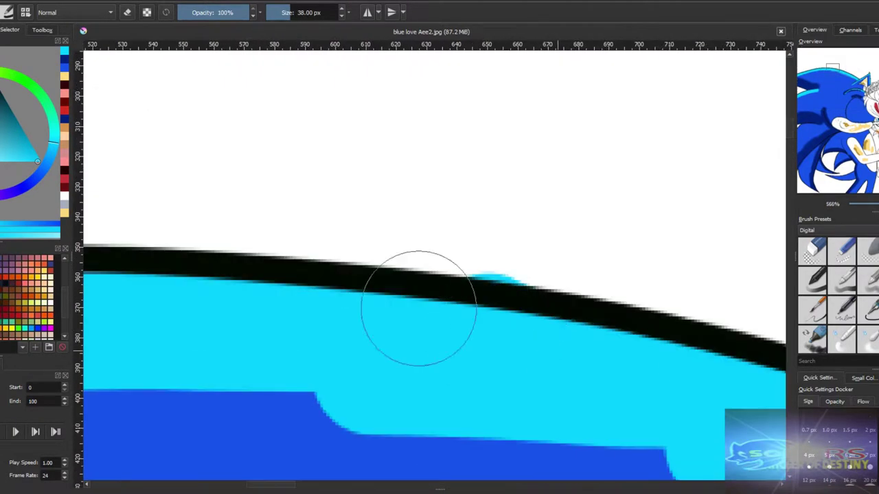
- Shade the leg edge beside the gap and the crease above it in soft dark blue with a 41 px airbrush
scroll(548, 405, down, 7)
drag(464, 388, 446, 197)
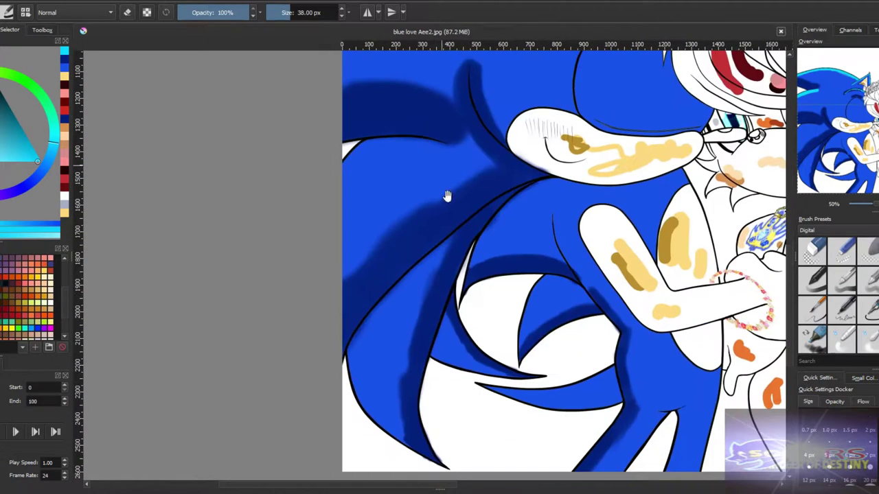
drag(479, 299, 439, 178)
scroll(480, 309, down, 3)
scroll(502, 350, up, 5)
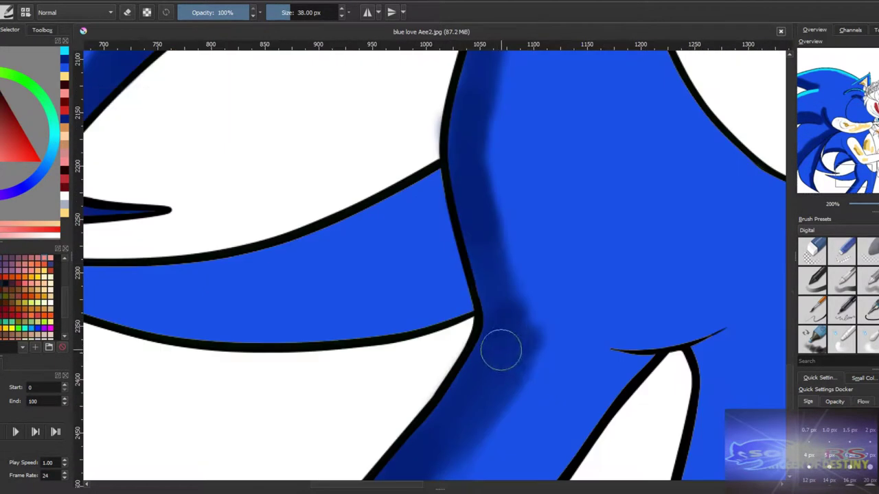
drag(554, 294, 545, 233)
scroll(575, 385, down, 3)
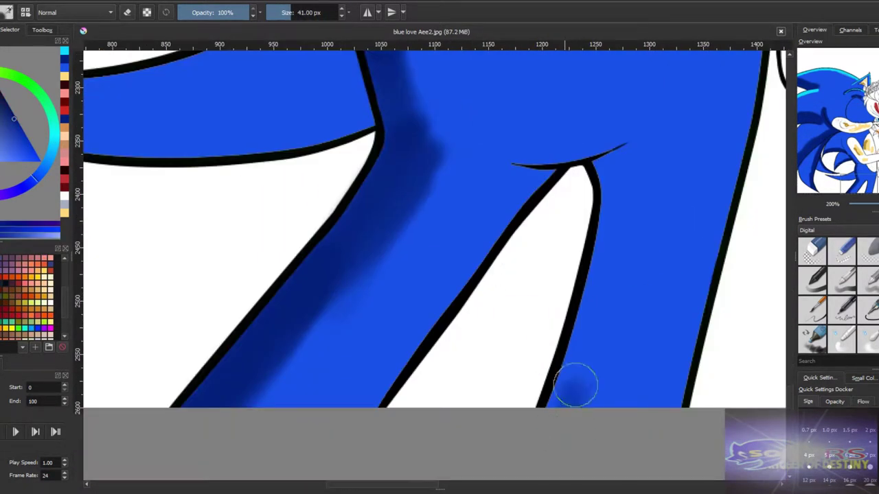
drag(575, 384, 609, 247)
scroll(608, 248, up, 2)
mouse_move(618, 315)
mouse_down()
mouse_move(600, 236)
mouse_move(589, 288)
mouse_up()
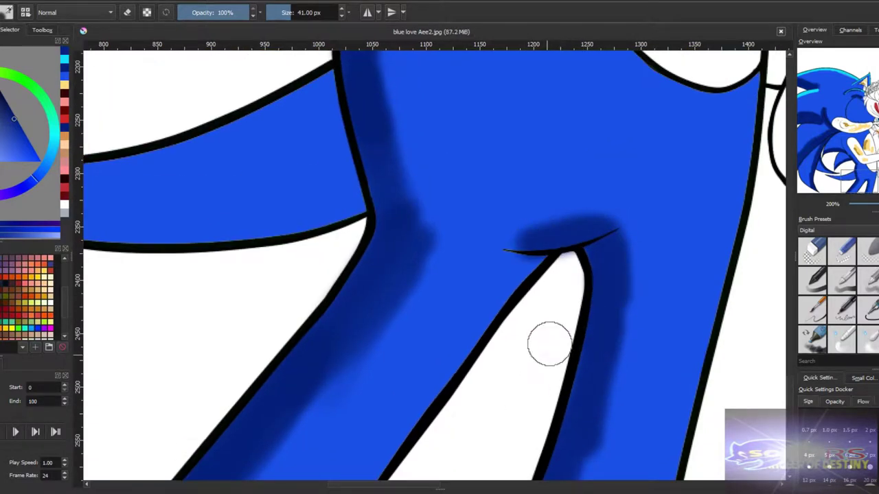
- Shade the upper edge of the lowest pointed quill in dark blue with a 41 px airbrush, undoing unsatisfactory strokes
scroll(550, 343, down, 3)
drag(388, 247, 285, 355)
scroll(284, 355, up, 3)
drag(470, 134, 435, 239)
scroll(435, 240, left, 3)
scroll(508, 249, up, 3)
mouse_move(594, 209)
mouse_down()
mouse_move(320, 284)
mouse_move(255, 236)
mouse_up()
scroll(320, 285, left, 3)
key(ctrl+z)
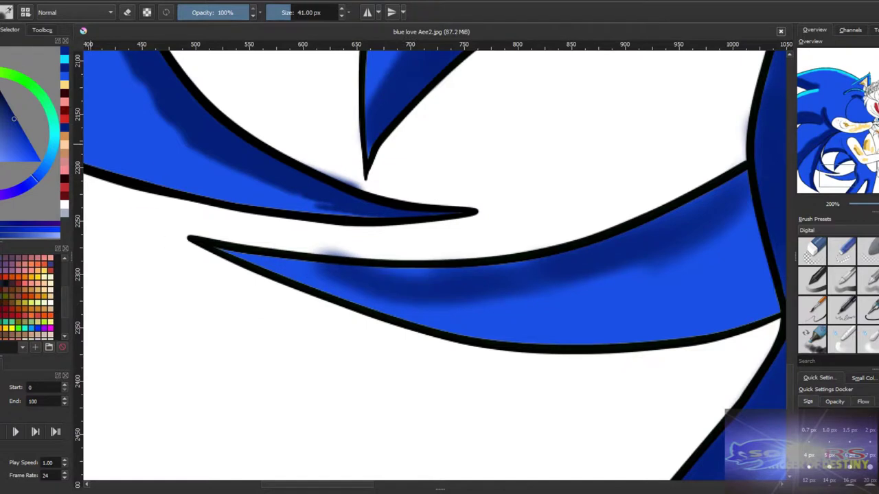
key(ctrl+z)
- Refine the dark blue shading at the lowest quill's base and pointed tip with 26 px and 14 px airbrushes
key(bracketleft)
scroll(698, 218, up, 3)
scroll(567, 402, right, 4)
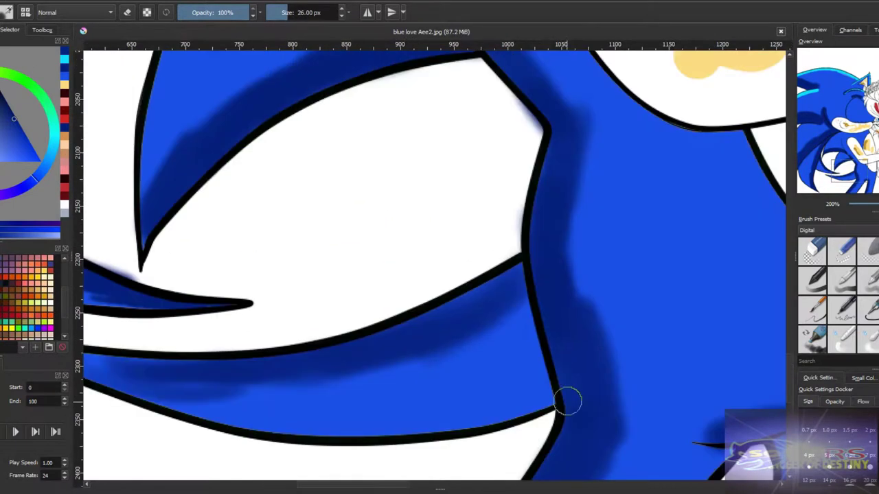
scroll(159, 383, left, 3)
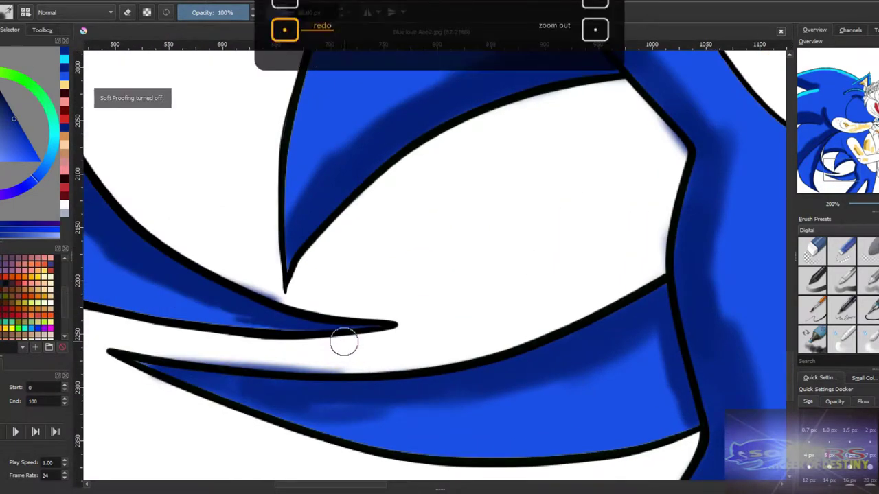
scroll(298, 369, down, 2)
scroll(369, 390, up, 2)
scroll(369, 390, up, 1)
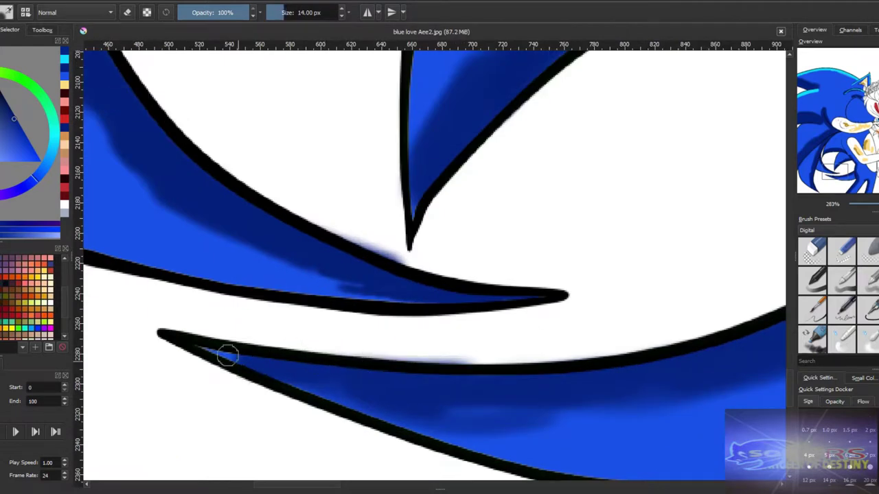
- Highlight the torso and front leg's outer edge and the rear leg's inner edge in bright cyan with 40 px and 15 px brushes
scroll(368, 345, down, 6)
scroll(587, 337, up, 4)
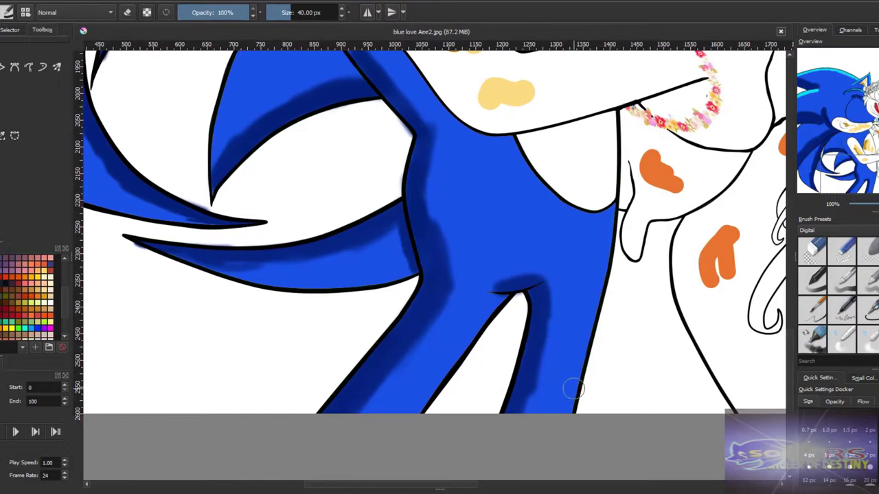
scroll(569, 386, up, 2)
drag(530, 382, 517, 278)
mouse_move(490, 340)
mouse_down()
mouse_move(515, 294)
mouse_move(516, 222)
mouse_move(503, 309)
mouse_up()
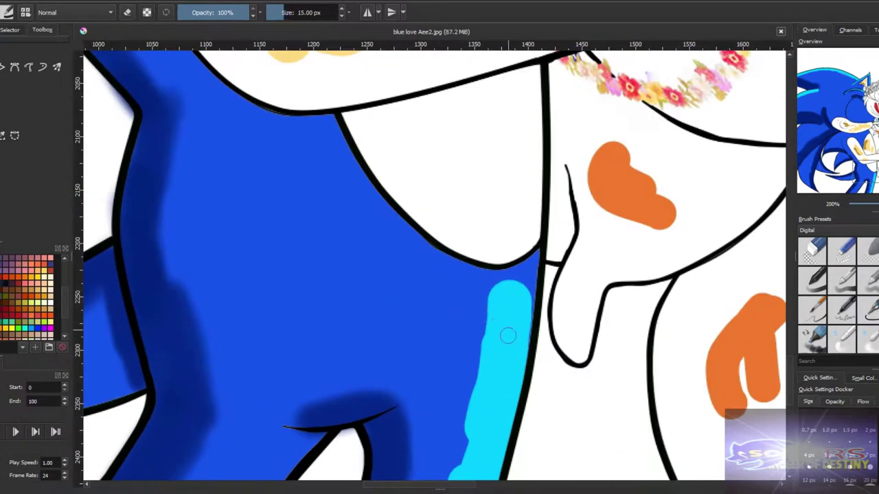
drag(463, 372, 523, 198)
scroll(353, 374, down, 2)
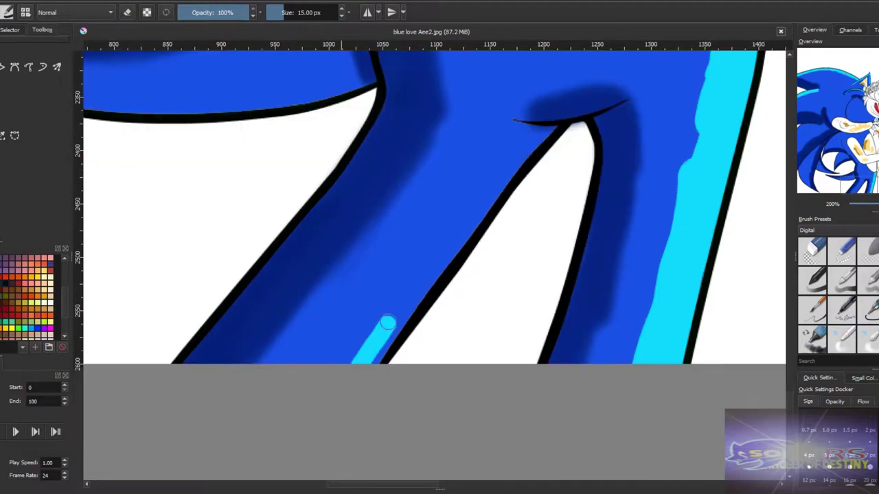
scroll(368, 318, down, 4)
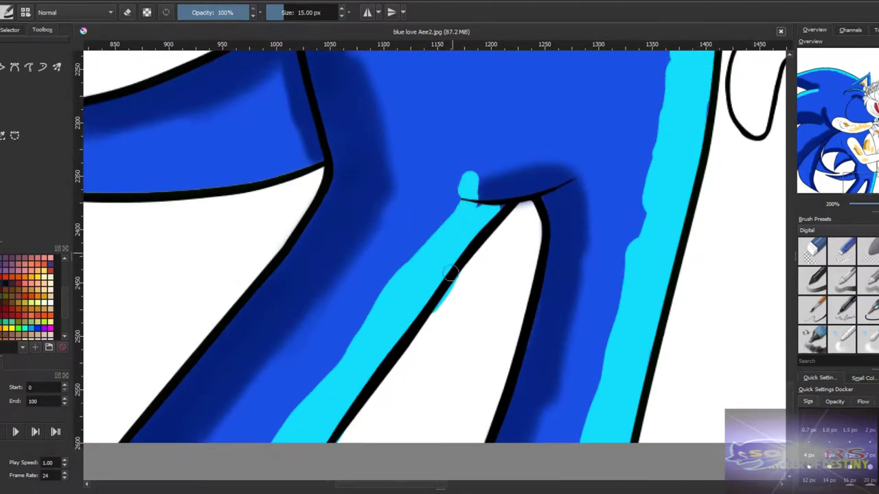
- Highlight the lower edge of the lowest pointed quill in bright cyan with a 15 px brush
scroll(431, 211, up, 8)
drag(703, 301, 654, 316)
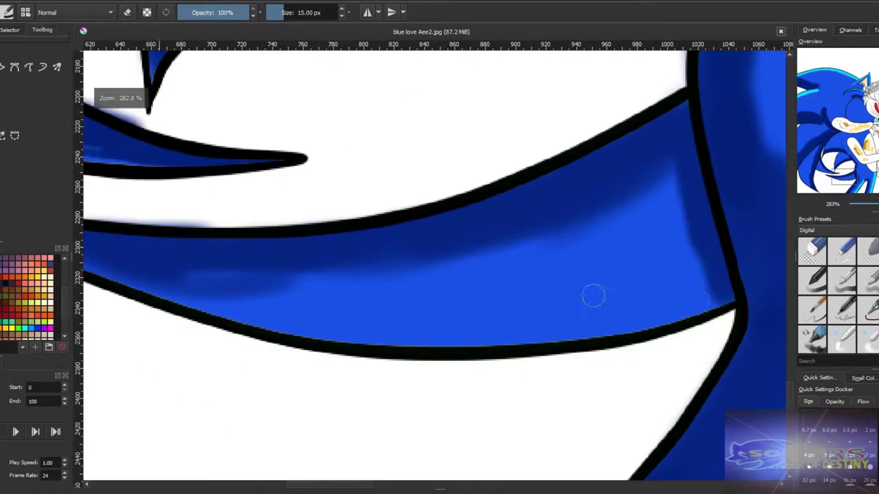
scroll(377, 313, down, 6)
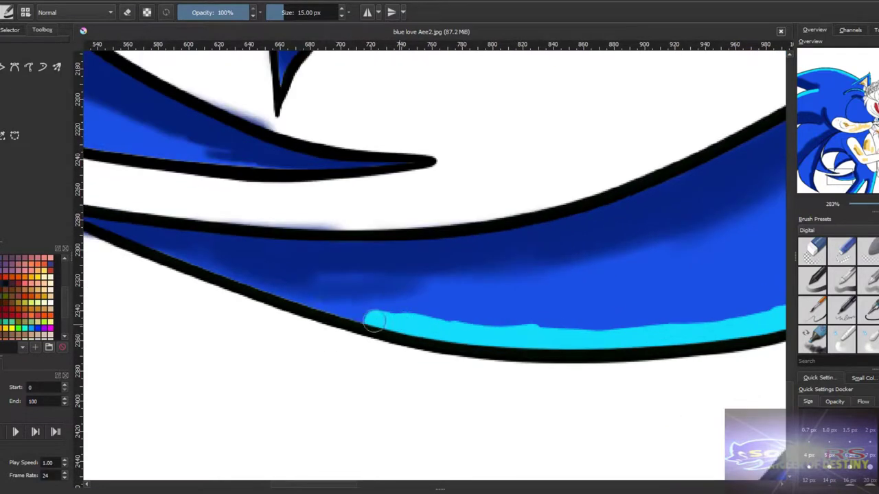
- Highlight the straight side and lower edge of the curved quill above it in bright cyan with a 15 px brush
scroll(444, 287, up, 7)
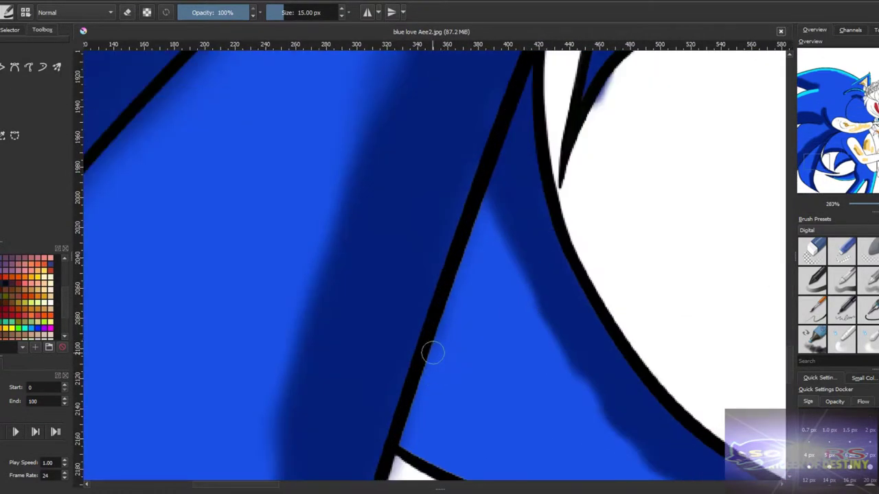
drag(479, 184, 443, 295)
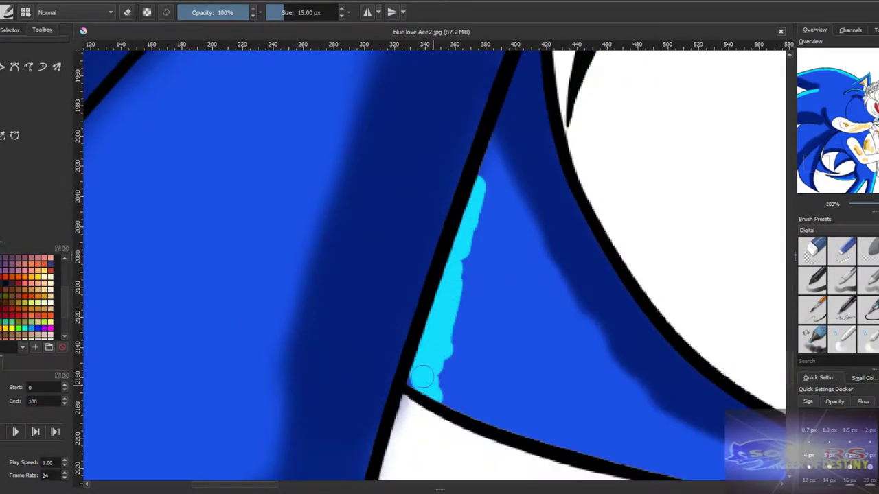
drag(431, 390, 311, 318)
drag(553, 384, 493, 372)
- Paint a broad bright cyan highlight along the outer edge of the large downward quill with a 32 px brush
drag(83, 425, 330, 327)
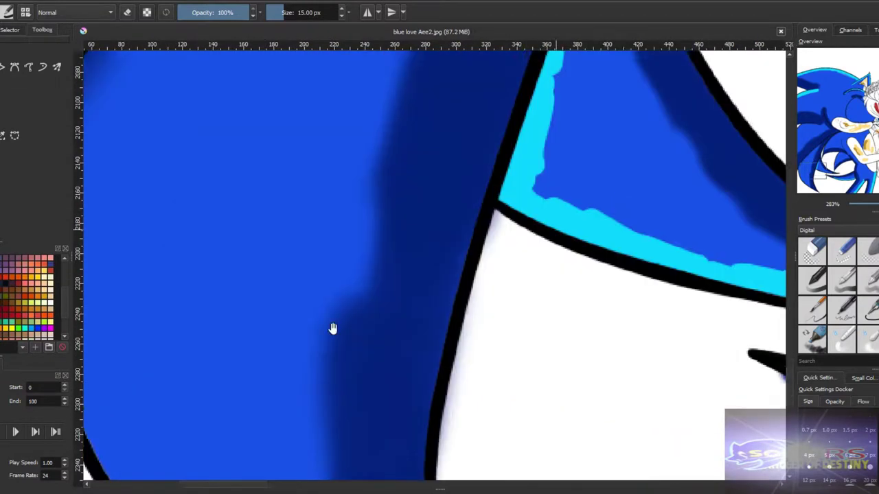
drag(322, 448, 322, 400)
drag(347, 439, 219, 364)
mouse_move(283, 423)
mouse_down()
mouse_move(168, 274)
mouse_move(236, 382)
mouse_up()
drag(254, 412, 175, 247)
mouse_move(175, 275)
mouse_down()
mouse_move(236, 421)
mouse_move(220, 261)
mouse_move(261, 199)
mouse_up()
key(bracketright)
mouse_move(206, 439)
mouse_down()
mouse_move(332, 196)
mouse_move(340, 136)
mouse_up()
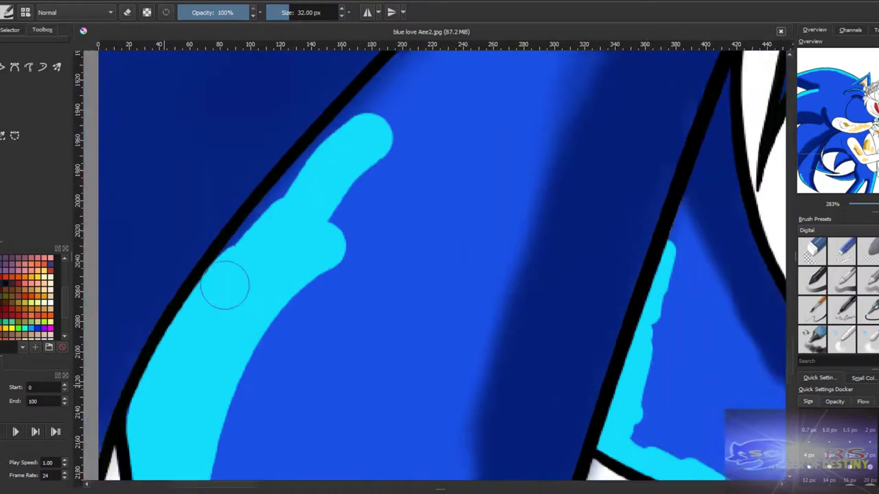
drag(226, 284, 122, 163)
- Taper the large quill's cyan highlight upward along its outline with an 18 px brush
key(bracketleft)
key(bracketleft)
key(bracketleft)
mouse_move(305, 324)
mouse_down()
mouse_move(240, 356)
mouse_move(343, 261)
mouse_up()
mouse_move(343, 261)
mouse_down()
mouse_move(373, 190)
mouse_move(245, 328)
mouse_move(500, 118)
mouse_up()
click(490, 122)
- Highlight the outer edge of the small curved quill between the white gaps in bright cyan with a 24 px brush
key(minus)
key(minus)
key(minus)
key(minus)
key(minus)
key(minus)
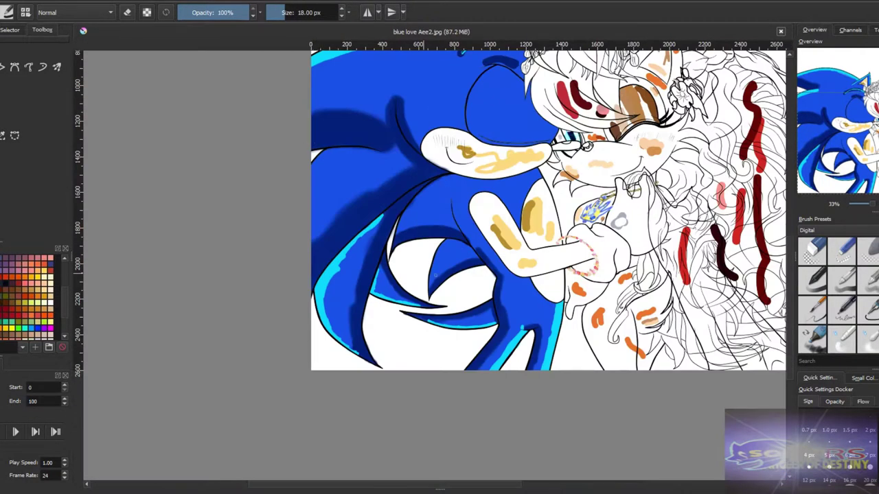
scroll(435, 274, up, 6)
key(bracketright)
drag(367, 381, 381, 240)
drag(421, 281, 460, 171)
- Highlight the long curved back line rising to the muzzle in bright cyan with a 24 px brush
drag(364, 421, 407, 278)
mouse_move(265, 410)
mouse_down()
mouse_move(335, 241)
mouse_move(275, 368)
mouse_up()
drag(275, 369, 344, 254)
drag(329, 329, 449, 213)
mouse_move(371, 243)
mouse_down()
mouse_move(549, 134)
mouse_move(396, 240)
mouse_up()
scroll(526, 206, up, 3)
scroll(577, 278, down, 6)
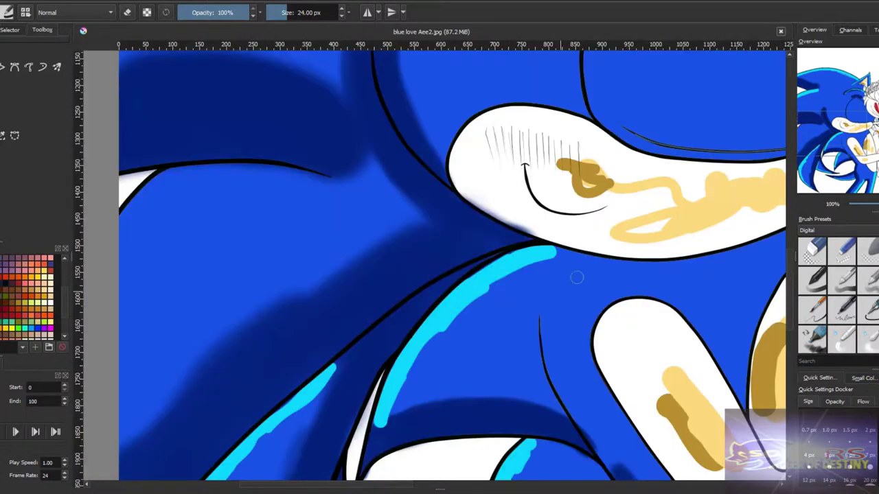
- Highlight the quill below the second white gap at the canvas edge in bright cyan with a 51 px brush, redoing unsatisfactory strokes
scroll(576, 278, down, 5)
scroll(337, 419, up, 5)
drag(395, 247, 418, 177)
scroll(426, 240, up, 2)
drag(333, 265, 403, 186)
key(ctrl+z)
key(ctrl+z)
mouse_move(316, 283)
mouse_down()
mouse_move(710, 166)
mouse_move(309, 134)
mouse_up()
drag(559, 141, 405, 142)
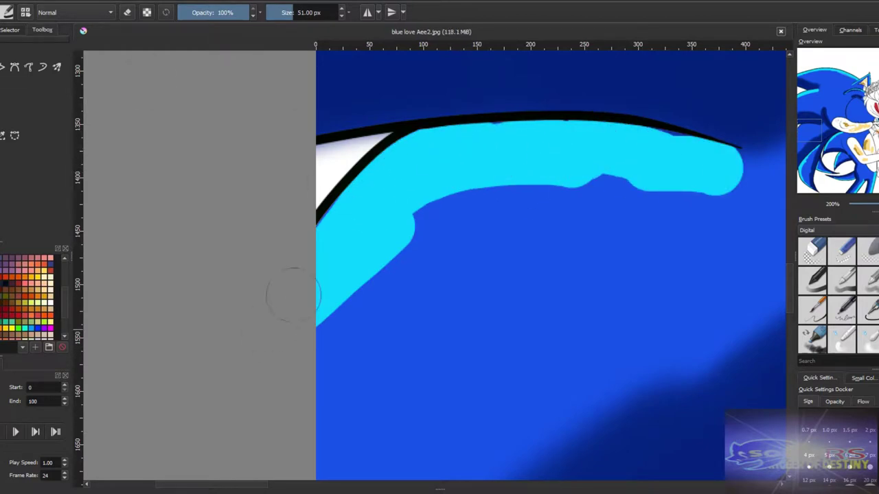
key(ctrl+z)
drag(295, 347, 297, 409)
- Cover the dark shading above the eye outline and the excess around the curved line below the ear with flat blue at 51 px
scroll(297, 409, down, 7)
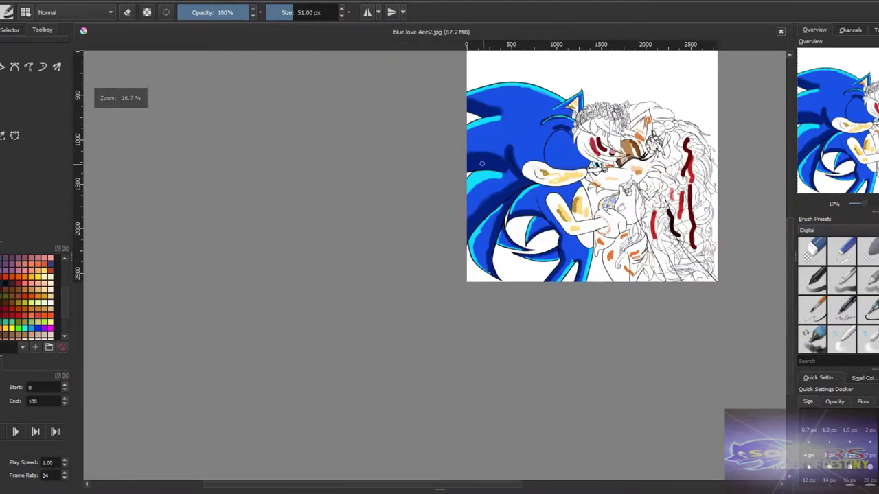
drag(546, 133, 481, 220)
scroll(481, 220, up, 8)
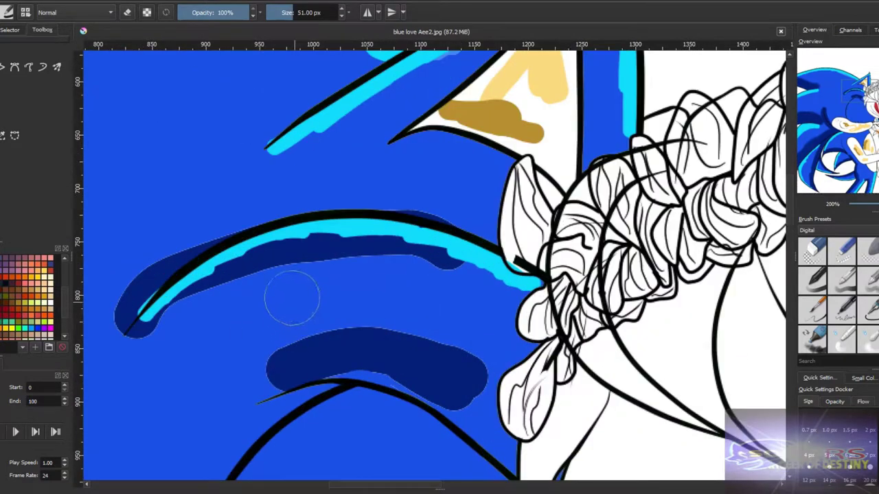
drag(341, 343, 422, 353)
drag(209, 218, 380, 235)
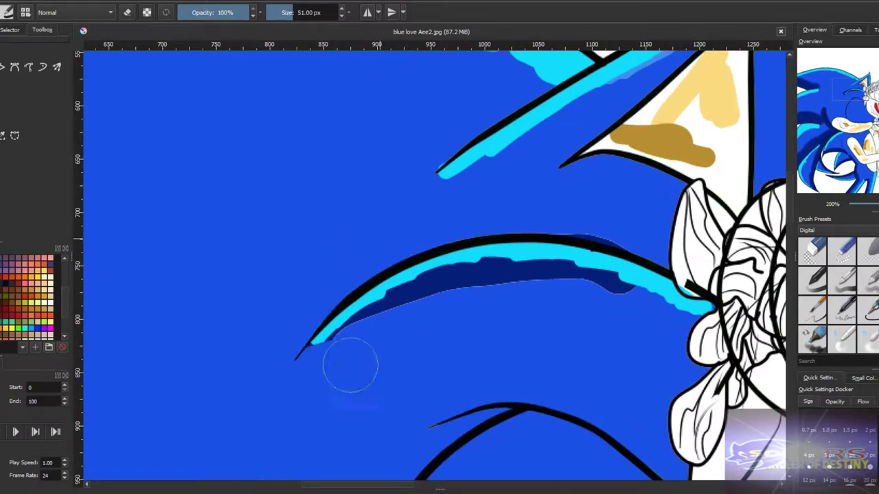
scroll(477, 188, up, 3)
scroll(426, 260, down, 6)
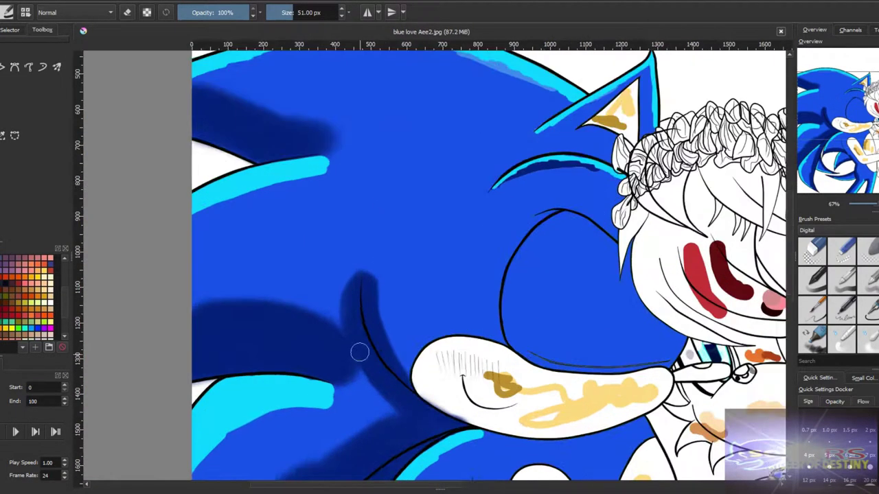
- Blend the cyan highlight of the wide quill below the second white gap into the blue with a 60 px blending brush
scroll(400, 315, up, 4)
drag(412, 284, 337, 392)
mouse_move(350, 357)
mouse_down()
mouse_move(432, 232)
mouse_move(405, 252)
mouse_move(610, 180)
mouse_move(375, 358)
mouse_move(447, 265)
mouse_move(405, 240)
mouse_move(356, 343)
mouse_move(529, 236)
mouse_up()
scroll(522, 205, down, 3)
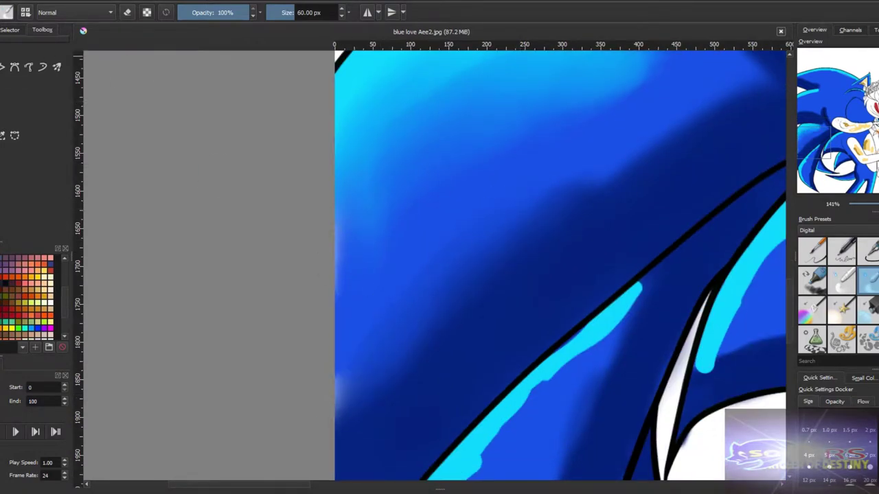
- Blend the wide quill's dark lower shading and the inner end of its highlight into the flat blue at 60 px
drag(363, 363, 471, 256)
drag(590, 206, 422, 354)
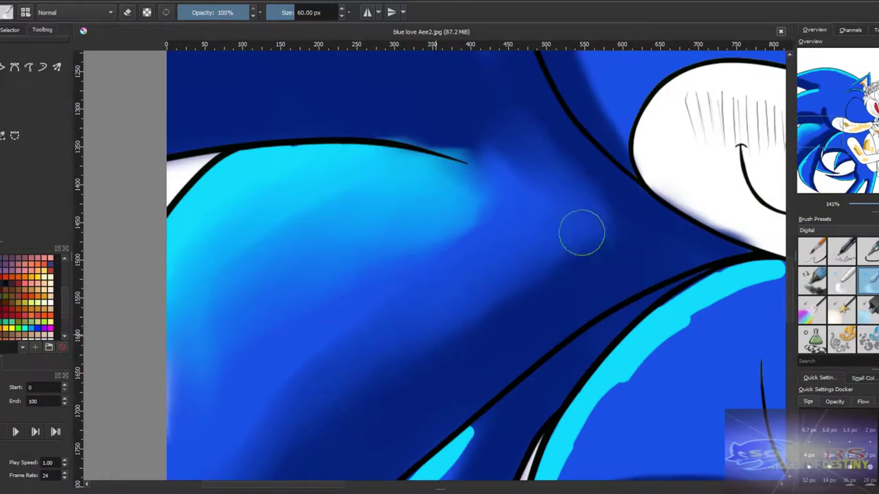
drag(357, 140, 481, 159)
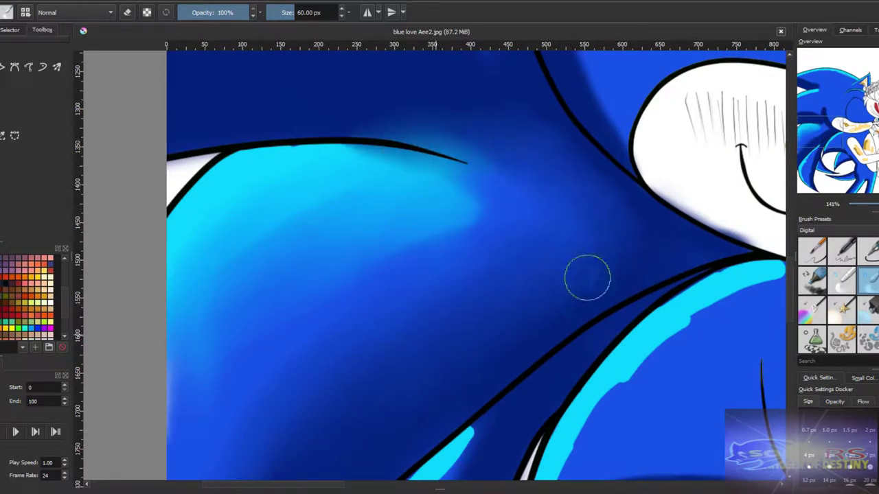
scroll(359, 388, down, 5)
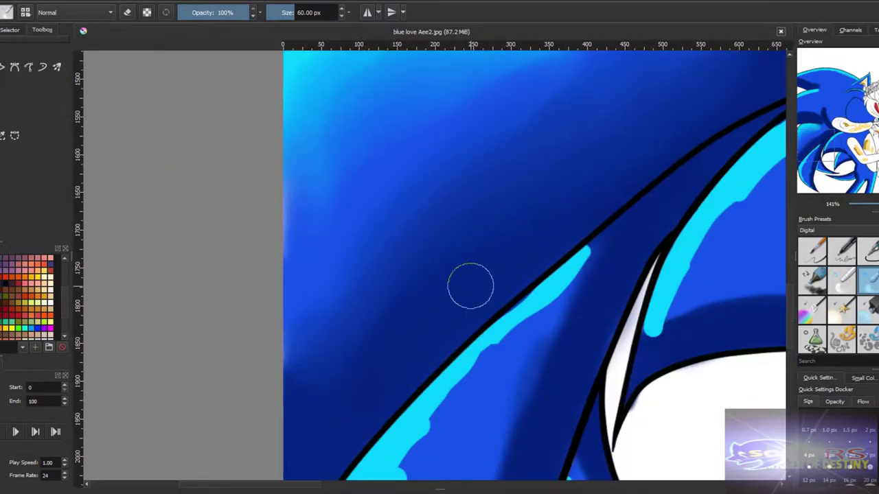
drag(470, 287, 232, 450)
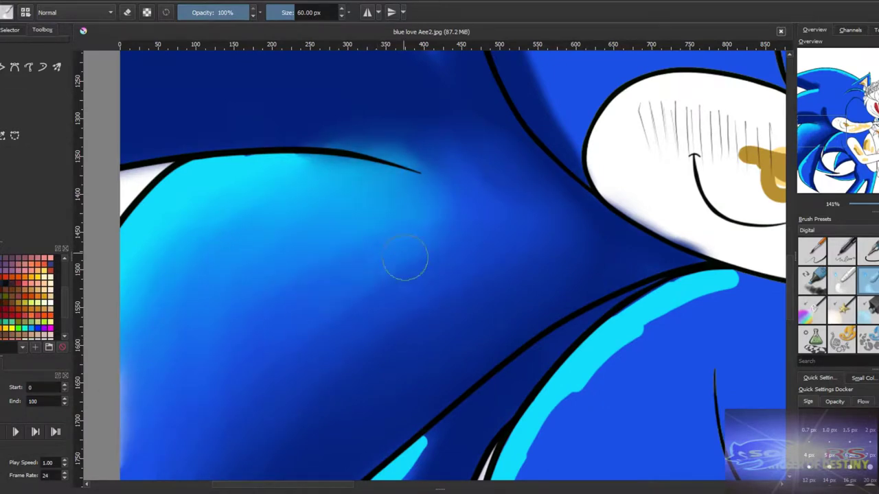
- Blend the dark inner shading of the large curved quill below into its flat blue with the 60 px blending brush
scroll(405, 257, down, 5)
drag(402, 422, 357, 361)
scroll(366, 323, up, 2)
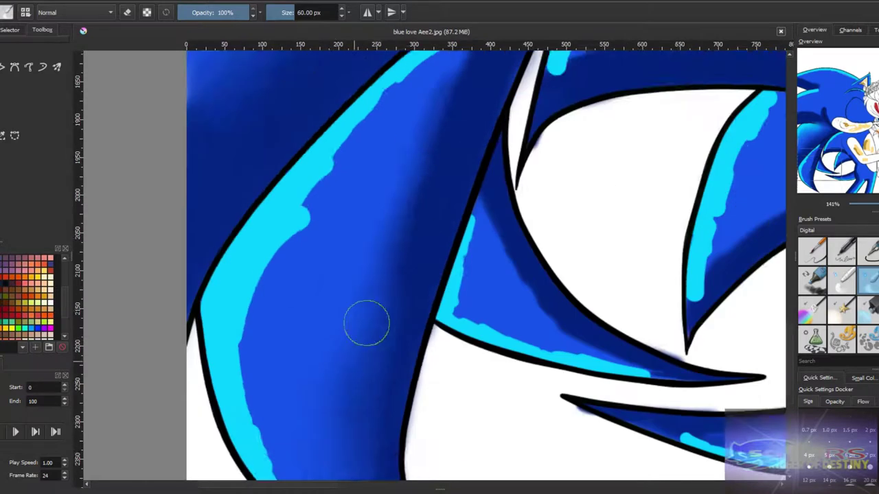
scroll(366, 323, up, 4)
mouse_move(392, 249)
mouse_down()
mouse_move(316, 309)
mouse_move(430, 220)
mouse_up()
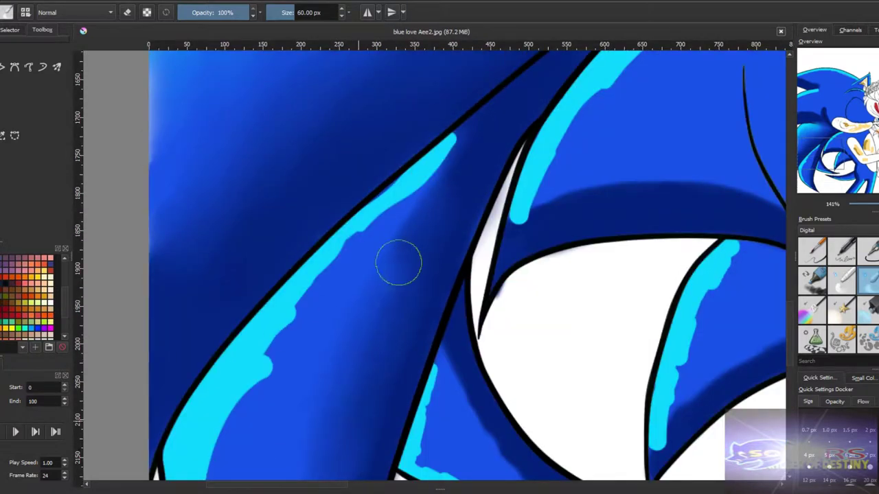
scroll(398, 263, down, 3)
scroll(382, 348, up, 2)
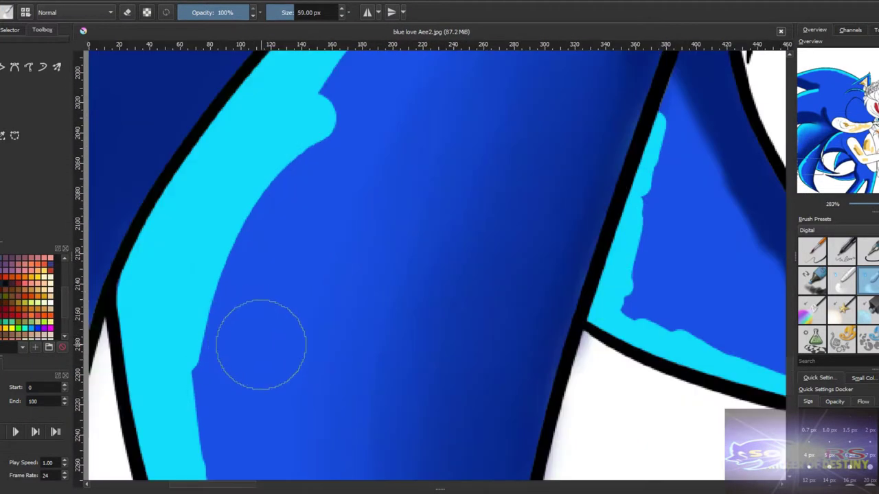
- Blend the large curved quill's cyan edge highlight into the blue along its full length with a smaller blending brush
key(bracketleft)
key(bracketleft)
key(bracketleft)
key(bracketleft)
mouse_move(189, 311)
mouse_down()
mouse_move(345, 87)
mouse_move(240, 204)
mouse_up()
scroll(353, 172, up, 5)
scroll(439, 122, up, 3)
drag(440, 121, 355, 257)
scroll(355, 257, up, 3)
mouse_move(261, 385)
mouse_down()
mouse_move(449, 197)
mouse_move(328, 394)
mouse_up()
scroll(418, 236, up, 1)
scroll(418, 237, down, 4)
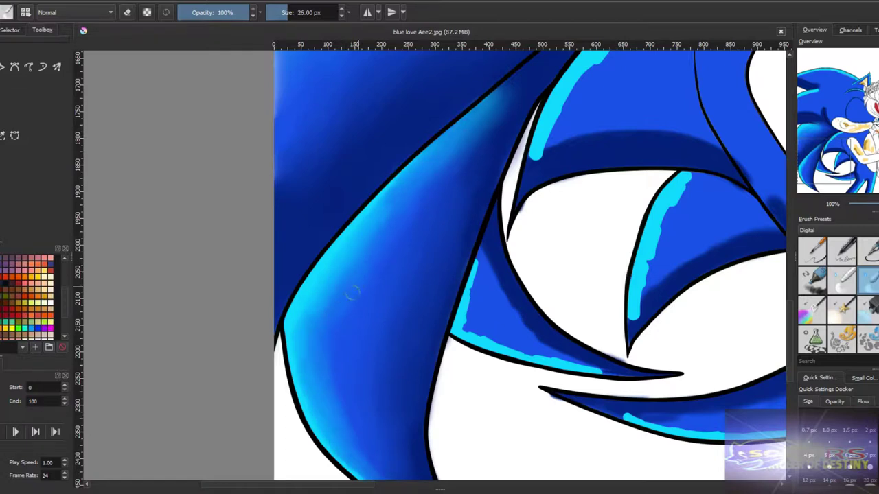
- Smooth the large curved quill's cyan-to-dark-blue gradient from its upper end to its lower tip with a 68 px blending brush
scroll(358, 275, up, 2)
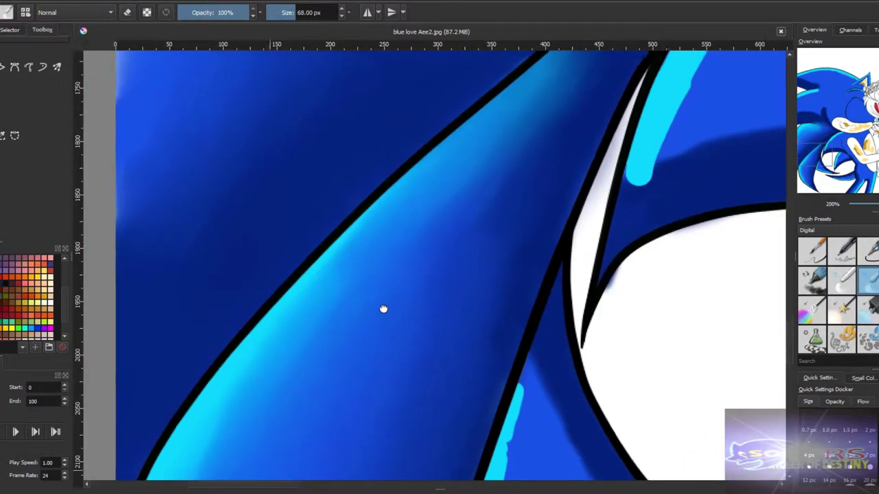
drag(402, 222, 382, 308)
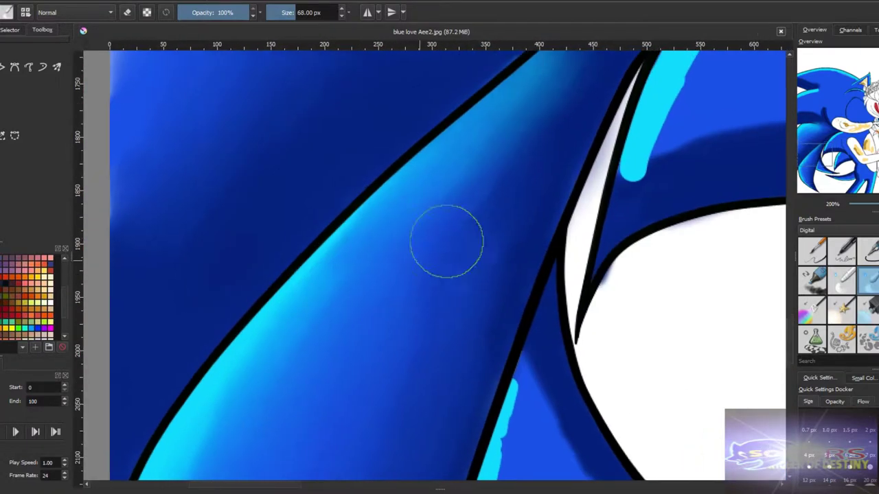
drag(408, 245, 437, 55)
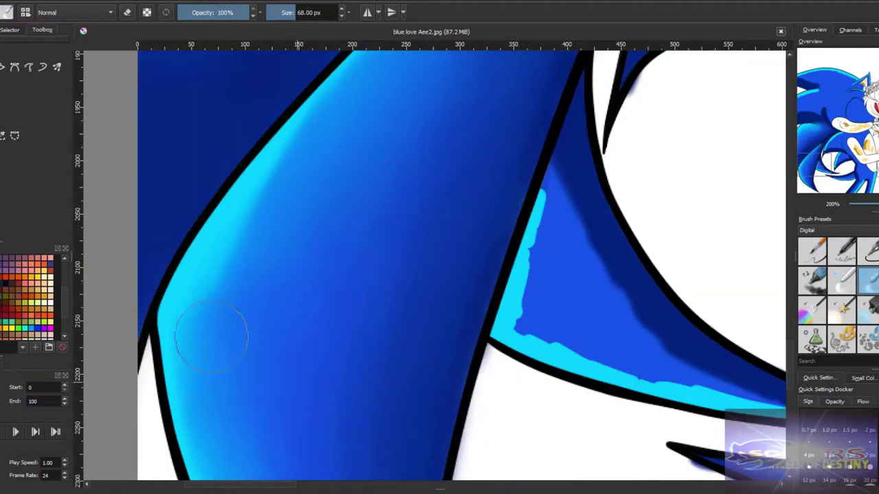
drag(458, 246, 363, 336)
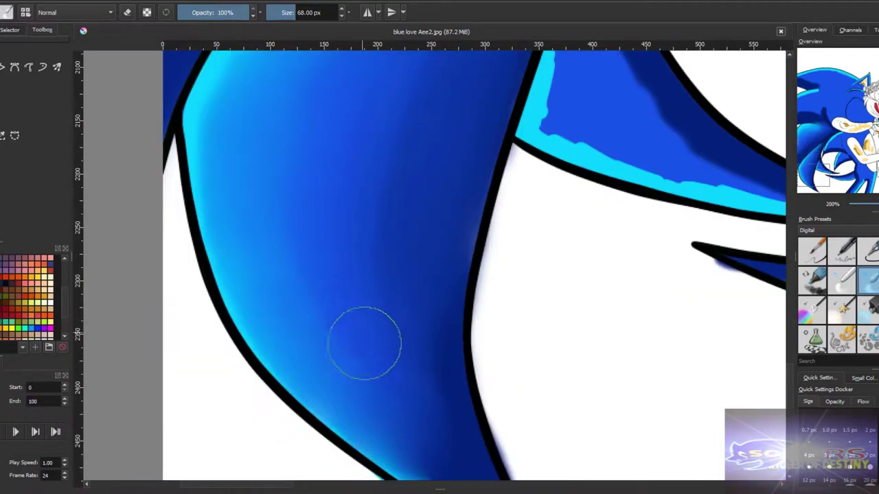
drag(358, 370, 397, 357)
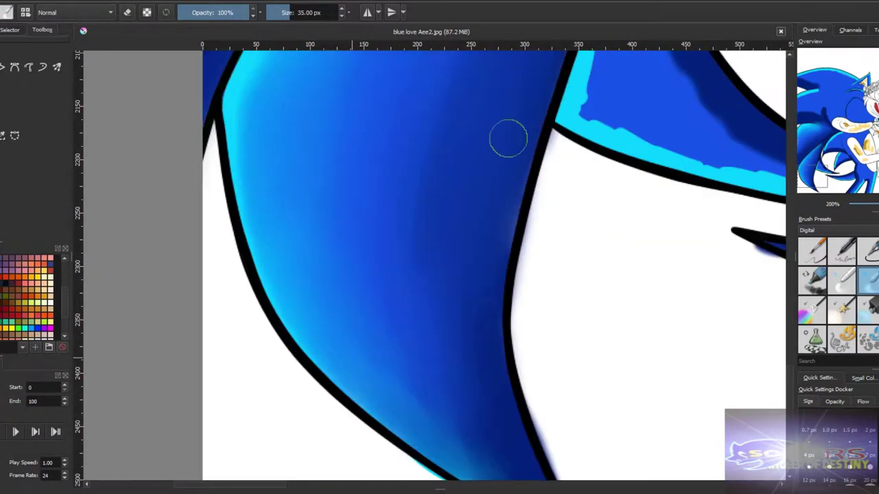
- Blend the cyan highlights along the outer and lower edges of the small pointed quill beside it with a 22 px brush
scroll(421, 289, up, 2)
mouse_move(355, 252)
mouse_down()
mouse_move(484, 319)
mouse_move(435, 269)
mouse_up()
mouse_move(388, 191)
mouse_down()
mouse_move(392, 295)
mouse_move(377, 233)
mouse_up()
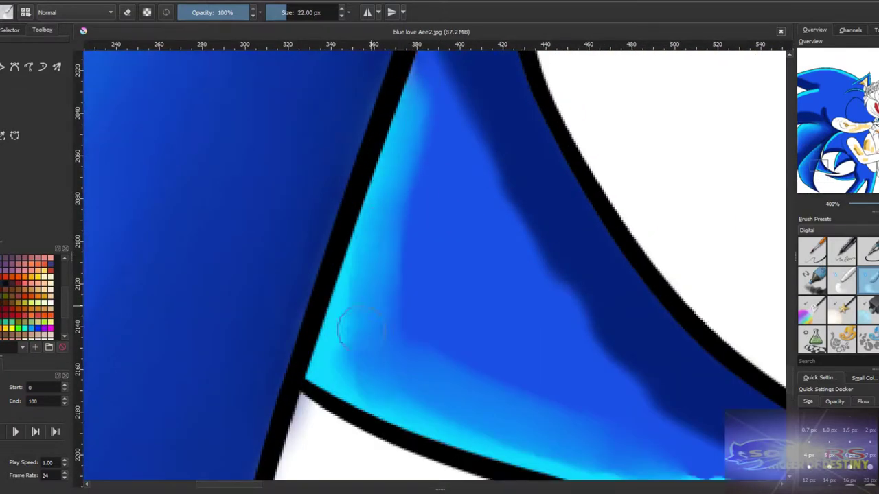
mouse_move(425, 369)
mouse_down()
mouse_move(392, 314)
mouse_move(474, 405)
mouse_up()
mouse_move(575, 429)
mouse_down()
mouse_move(446, 339)
mouse_move(703, 416)
mouse_move(431, 341)
mouse_up()
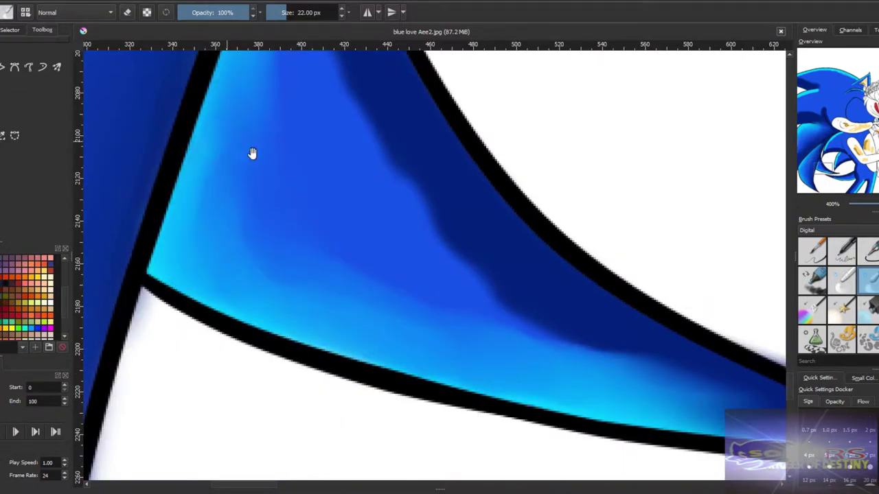
- Blend the small pointed quill's dark inner shading into the blue up to its narrow upper end at 22 px
drag(251, 153, 264, 383)
drag(295, 205, 364, 245)
mouse_move(357, 212)
mouse_down()
mouse_move(474, 357)
mouse_move(508, 385)
mouse_up()
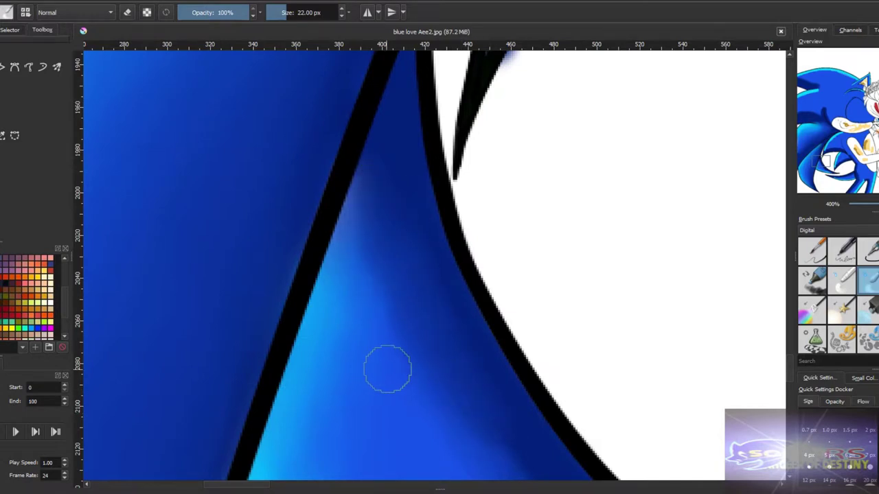
- Smooth the small pointed quill's gradient toward its tip, reducing the blending brush from 44 px to 26 px and 14 px
scroll(388, 369, down, 4)
scroll(449, 405, up, 2)
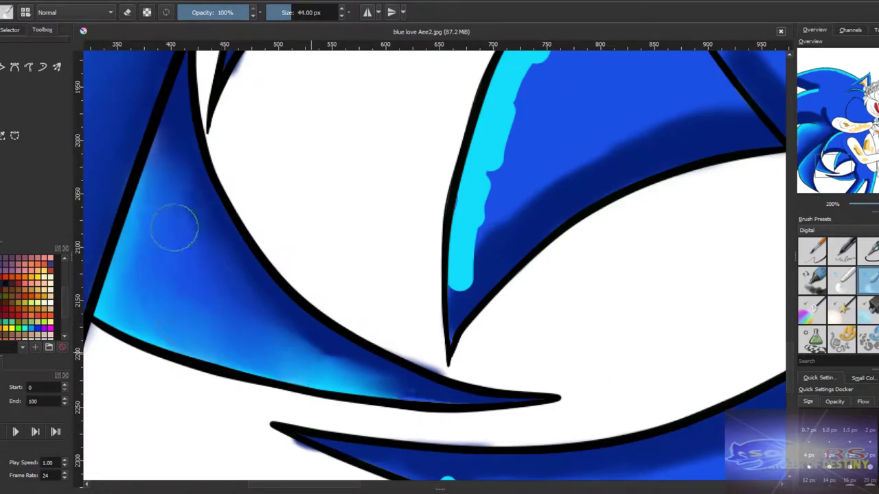
drag(248, 334, 371, 379)
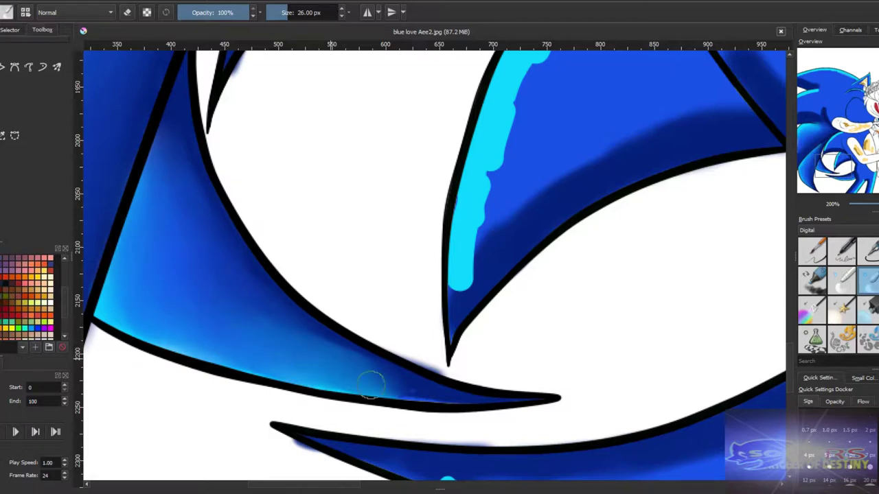
scroll(370, 385, down, 3)
scroll(343, 274, up, 4)
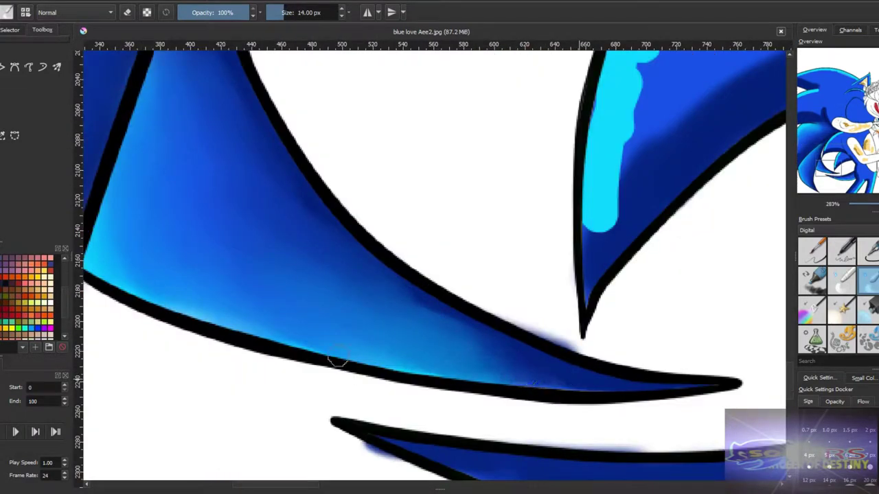
- Blend the cyan edge highlight of the curved quill between the two large white areas into its blue with an enlarged brush
scroll(427, 233, down, 3)
scroll(467, 198, up, 3)
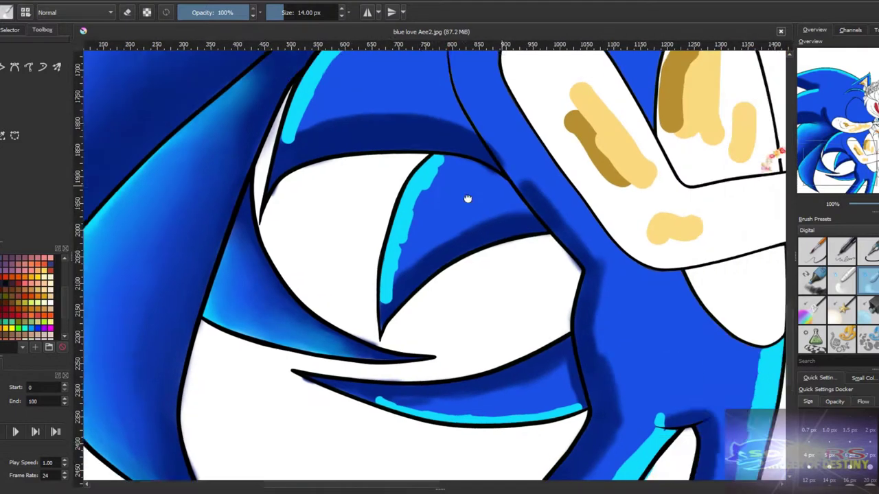
scroll(412, 225, up, 1)
key(bracketright)
key(bracketright)
key(bracketright)
mouse_move(265, 334)
mouse_down()
mouse_move(343, 123)
mouse_move(295, 227)
mouse_move(288, 206)
mouse_up()
scroll(321, 199, down, 2)
scroll(359, 131, up, 2)
mouse_move(227, 398)
mouse_down()
mouse_move(246, 295)
mouse_move(282, 257)
mouse_up()
- Blend that curved quill's dark lower shading and smooth its upper part with a 38 px brush
mouse_move(323, 277)
mouse_down()
mouse_move(365, 179)
mouse_move(427, 194)
mouse_up()
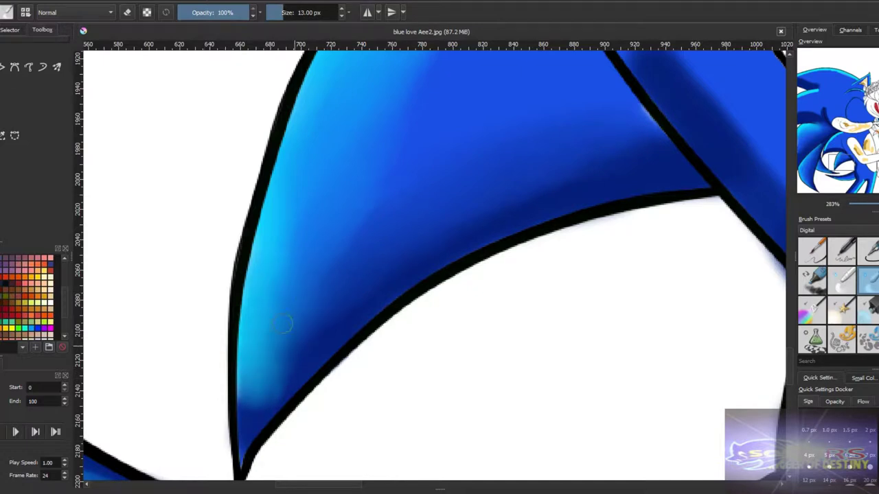
drag(460, 206, 354, 353)
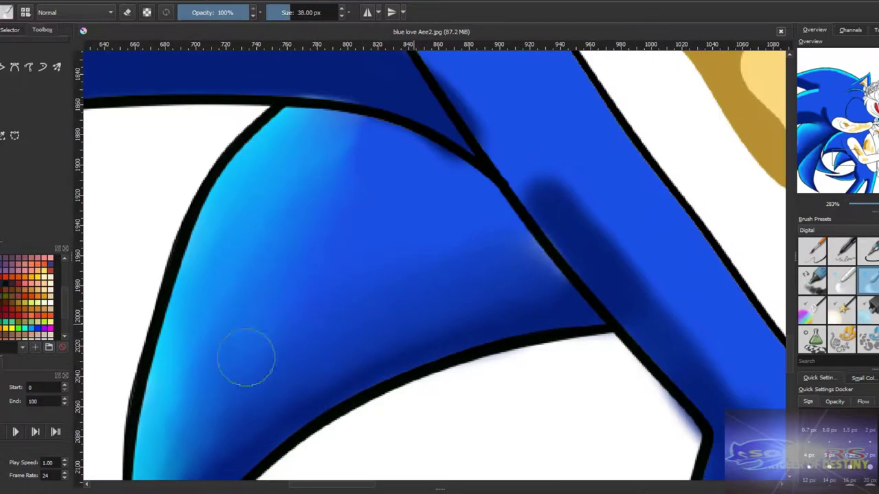
drag(355, 219, 365, 166)
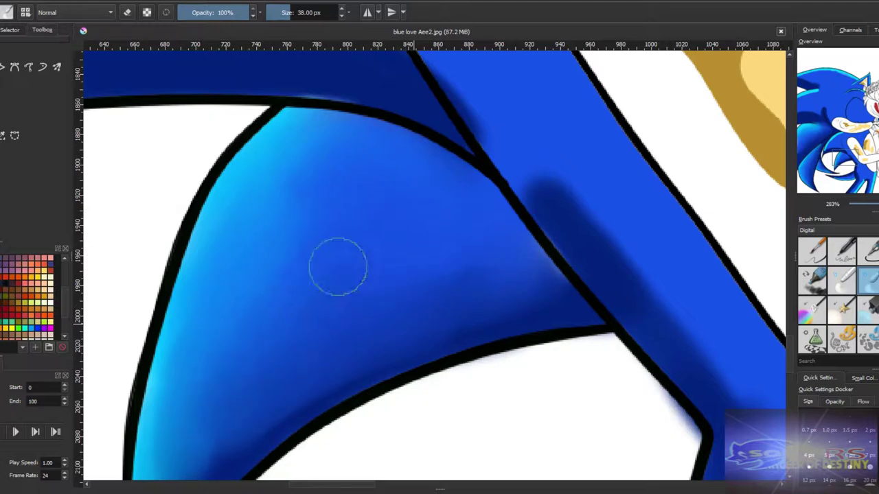
scroll(387, 265, down, 8)
- Blend the cyan highlight along the curved back line below the muzzle into the blue with the 38 px blending brush
scroll(412, 275, up, 8)
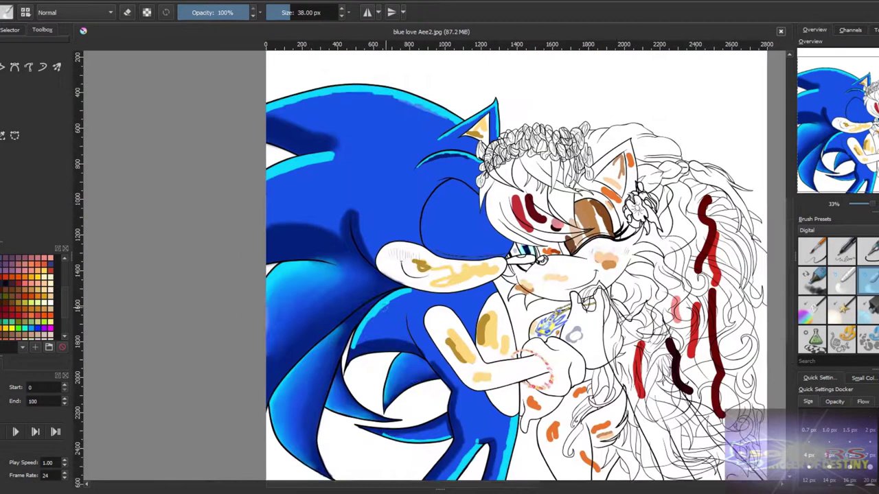
mouse_move(268, 359)
mouse_down()
mouse_move(489, 216)
mouse_move(465, 199)
mouse_move(402, 249)
mouse_up()
scroll(284, 323, down, 3)
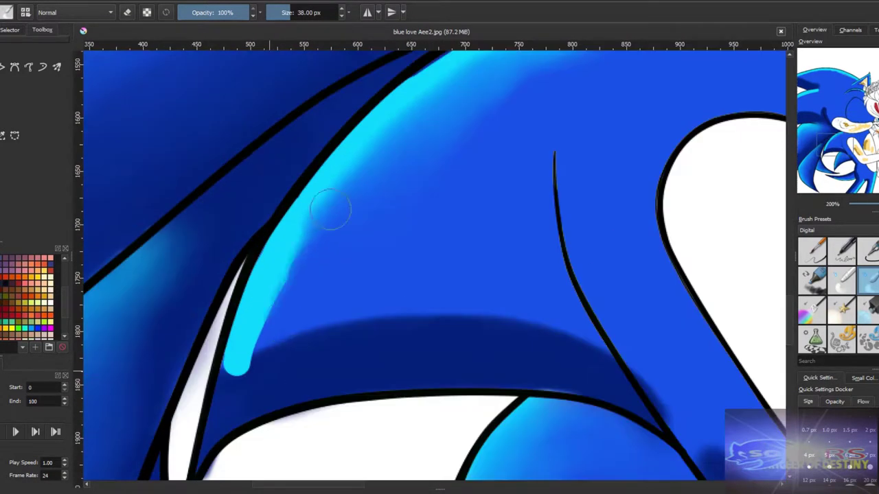
drag(285, 323, 247, 302)
scroll(330, 244, up, 2)
drag(330, 245, 368, 195)
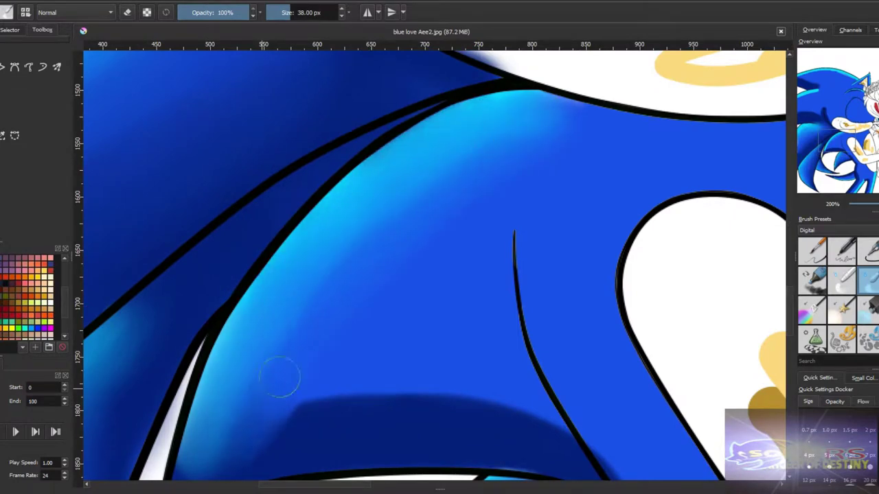
scroll(414, 275, up, 2)
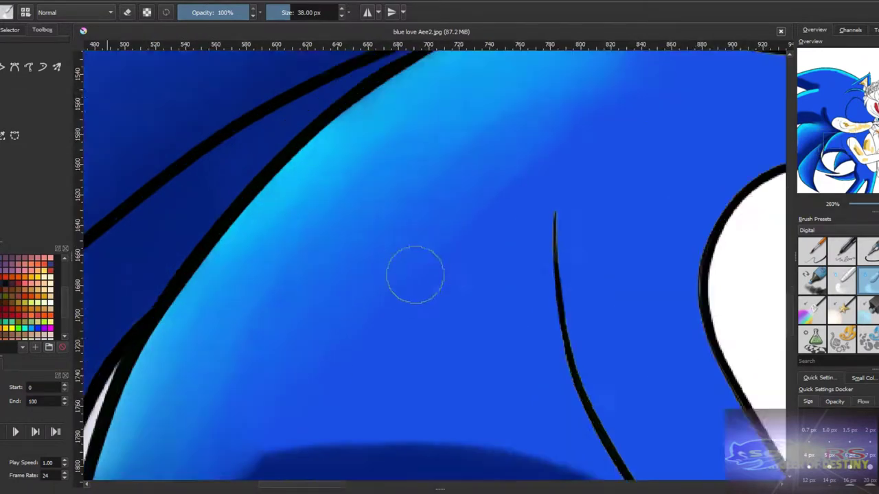
- Blend the dark shading band along the back's lower edge, above the white area, into the flat blue at 38 px
scroll(441, 310, down, 3)
scroll(510, 317, up, 4)
drag(510, 318, 453, 302)
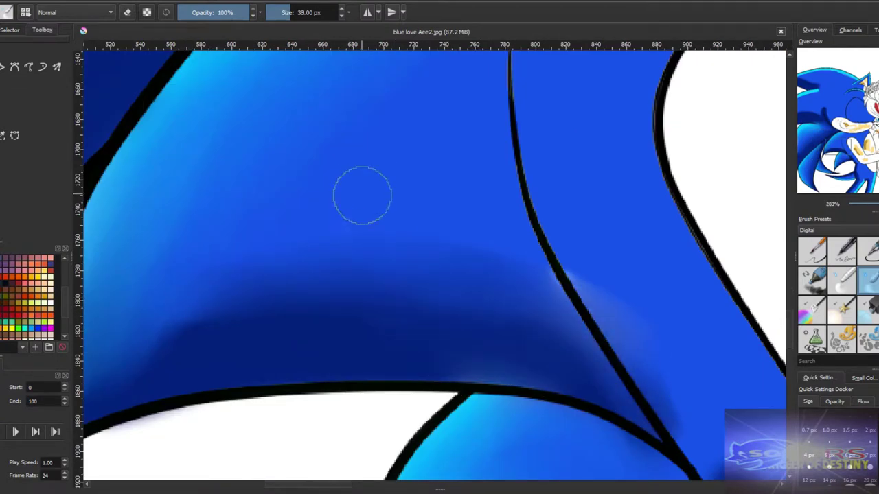
drag(339, 287, 488, 206)
scroll(515, 266, up, 1)
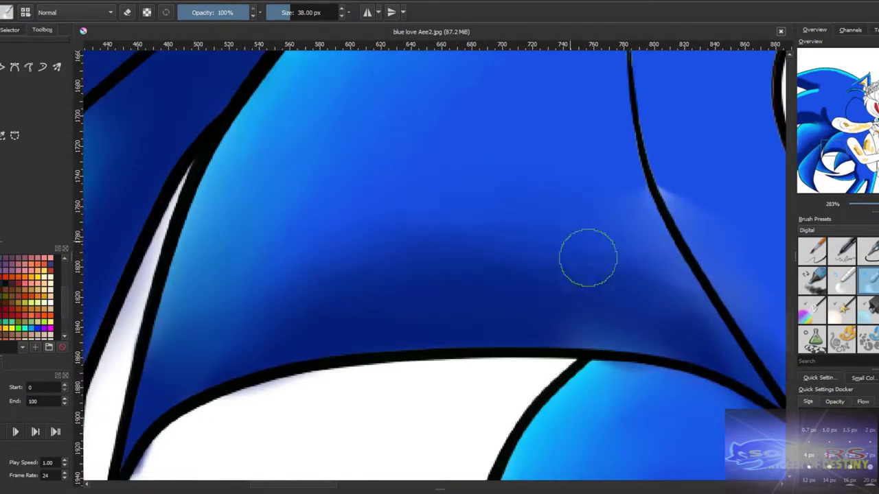
- Blend the dark upper shading and cyan lower highlight of the tail joining the body above the leg at 38 px
scroll(409, 153, down, 5)
scroll(410, 292, up, 4)
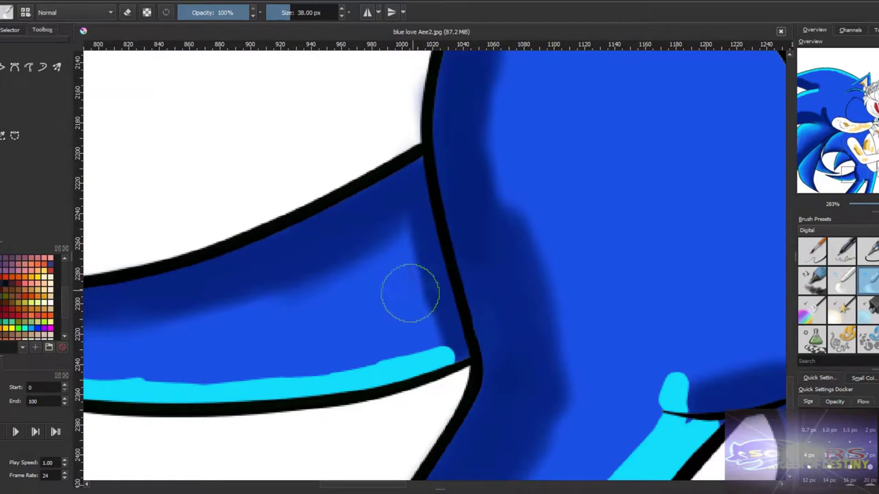
mouse_move(414, 307)
mouse_down()
mouse_move(382, 348)
mouse_move(314, 309)
mouse_move(372, 320)
mouse_move(535, 316)
mouse_up()
scroll(537, 186, left, 5)
mouse_move(288, 312)
mouse_down()
mouse_move(386, 343)
mouse_move(291, 308)
mouse_move(483, 302)
mouse_up()
scroll(520, 265, down, 5)
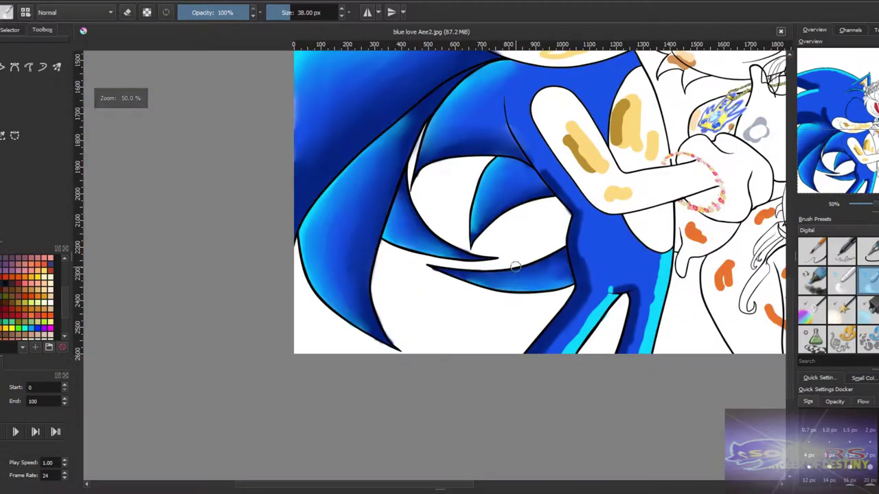
- Smooth the shading and highlight at the tail's narrow tip with a 15 px blending brush
scroll(436, 389, up, 6)
key(bracketleft)
key(bracketleft)
key(bracketleft)
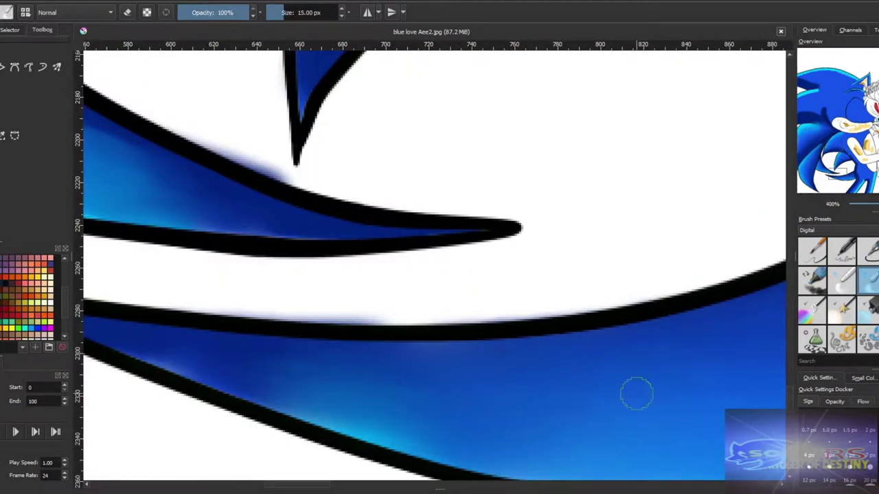
- Blend the dark shading along the body's back edge, from the tail up past the waist, with a 51 px brush
scroll(568, 346, right, 8)
key(bracketright)
key(bracketright)
key(bracketright)
scroll(535, 166, up, 4)
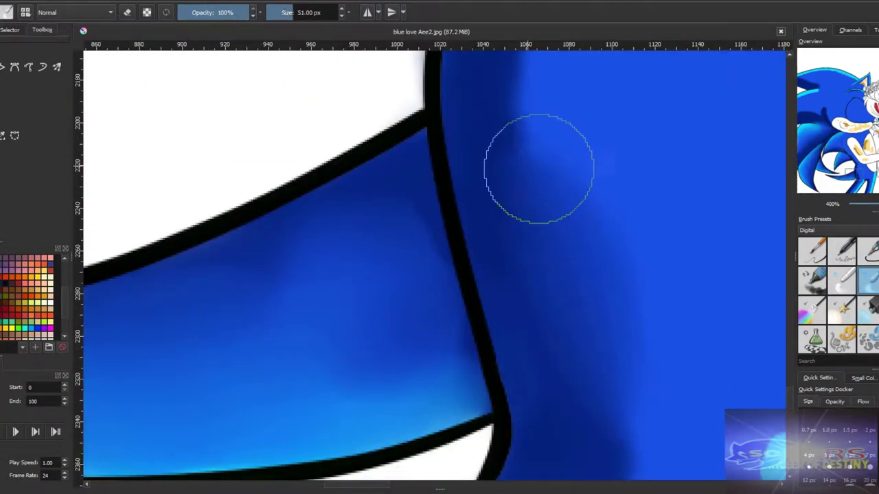
scroll(583, 273, up, 10)
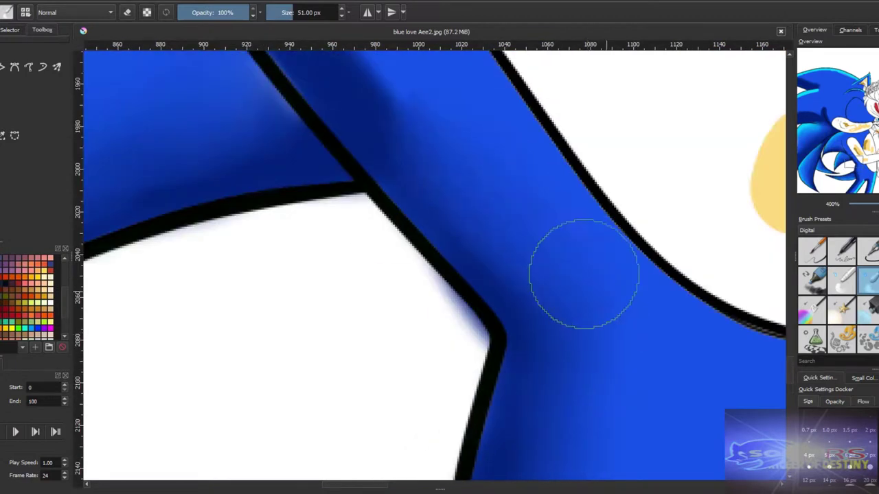
scroll(465, 333, down, 8)
scroll(570, 344, up, 6)
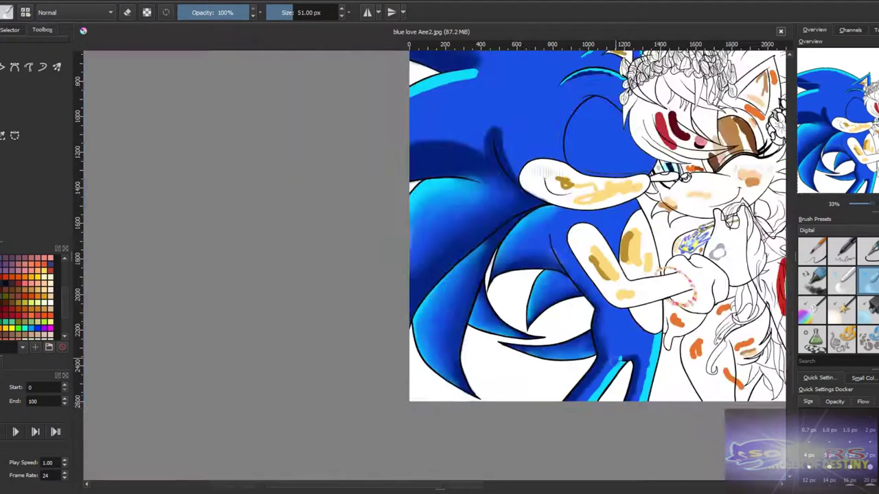
- Blend the rear leg's dark outer shading and cyan inner highlight into its blue with the 51 px brush
scroll(553, 300, down, 4)
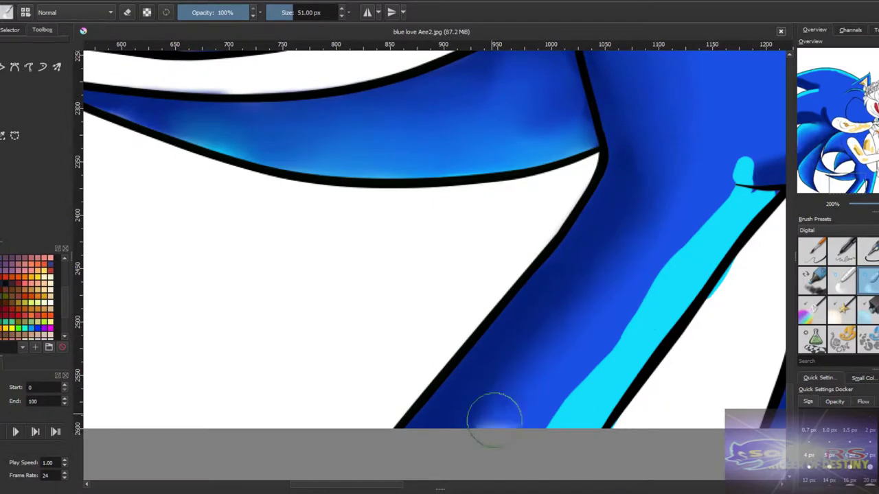
scroll(505, 379, up, 2)
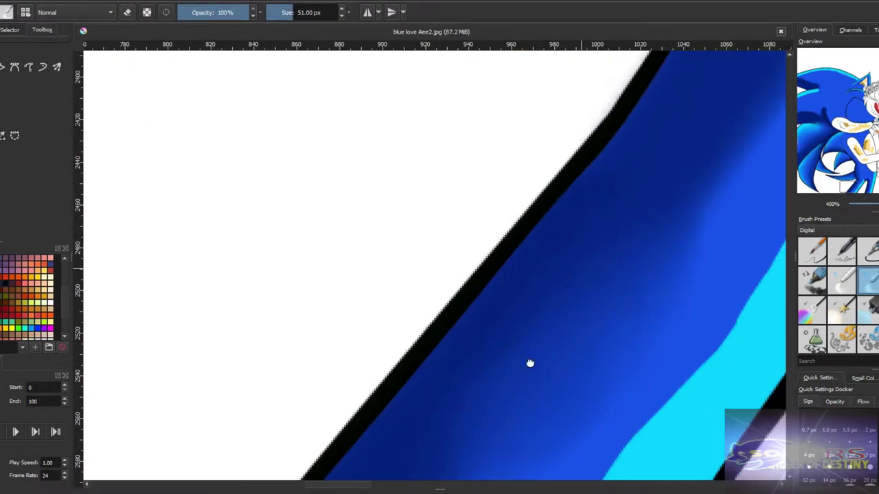
scroll(630, 183, right, 3)
scroll(630, 182, up, 2)
mouse_move(629, 183)
mouse_down()
mouse_move(631, 267)
mouse_move(510, 402)
mouse_move(534, 353)
mouse_up()
scroll(533, 353, down, 1)
mouse_move(564, 303)
mouse_down()
mouse_move(457, 392)
mouse_move(526, 333)
mouse_up()
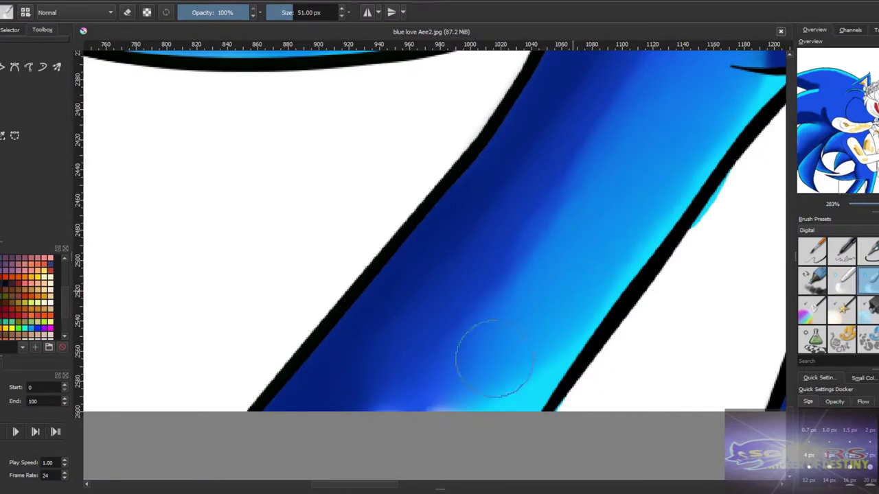
scroll(584, 251, right, 3)
scroll(583, 250, up, 3)
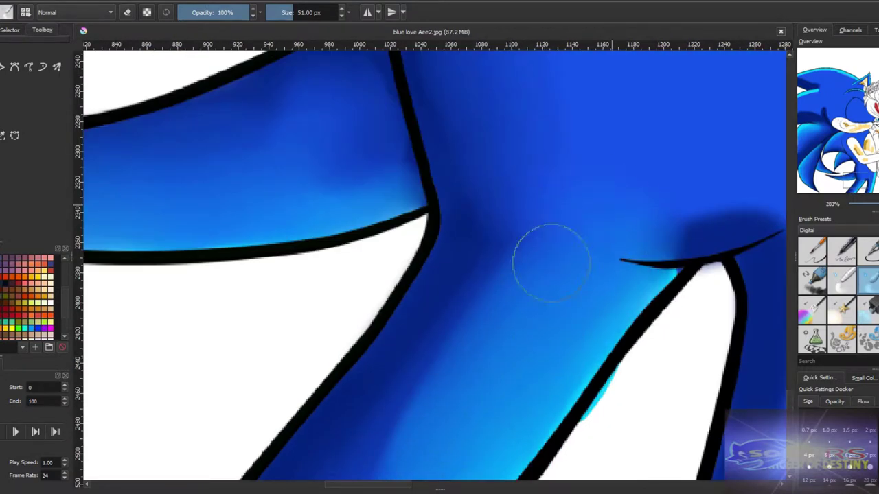
- Blend the cyan highlight along the outer edge of the hip and front leg into the blue at 51 px
scroll(527, 199, down, 4)
scroll(595, 402, up, 4)
mouse_move(595, 403)
mouse_down()
mouse_move(653, 186)
mouse_move(639, 158)
mouse_move(599, 350)
mouse_up()
scroll(214, 174, down, 4)
mouse_move(604, 206)
mouse_down()
mouse_move(569, 412)
mouse_move(514, 460)
mouse_up()
scroll(534, 326, up, 2)
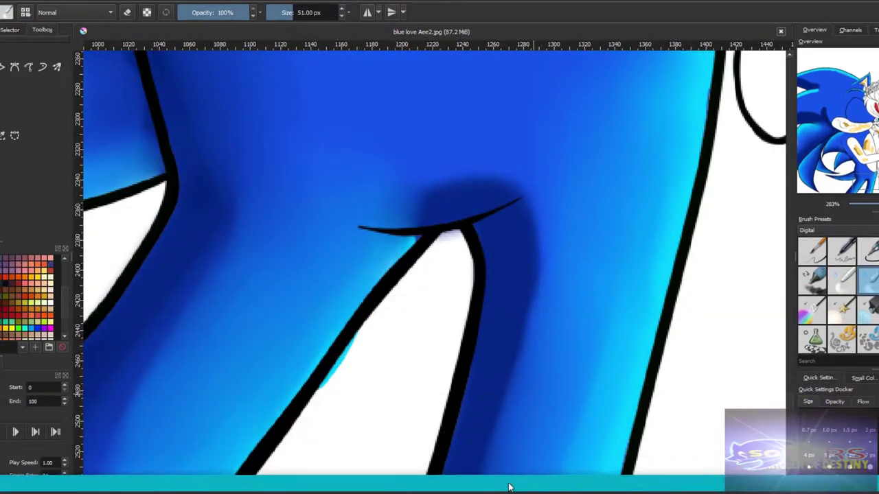
- Blend the dark shading above the leg split and along the front leg's inner edge with a 47 px brush
scroll(528, 334, down, 1)
scroll(529, 334, down, 1)
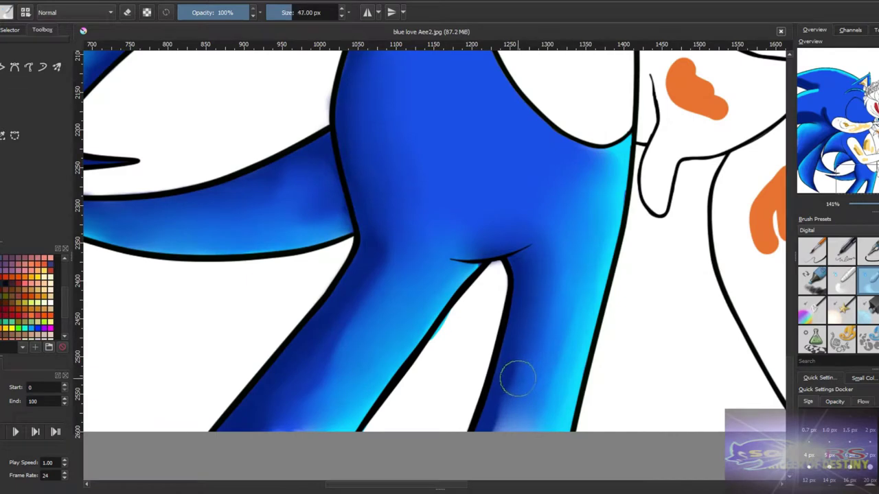
mouse_move(346, 350)
mouse_down()
mouse_move(526, 280)
mouse_move(464, 270)
mouse_move(653, 261)
mouse_move(426, 353)
mouse_up()
scroll(436, 330, down, 1)
- Blend the large dark shading area on the back and around its curved line with an 84 px brush
key(bracketright)
key(bracketright)
key(bracketright)
key(bracketright)
mouse_move(472, 287)
mouse_down()
mouse_move(428, 278)
mouse_move(620, 336)
mouse_move(545, 247)
mouse_move(428, 276)
mouse_up()
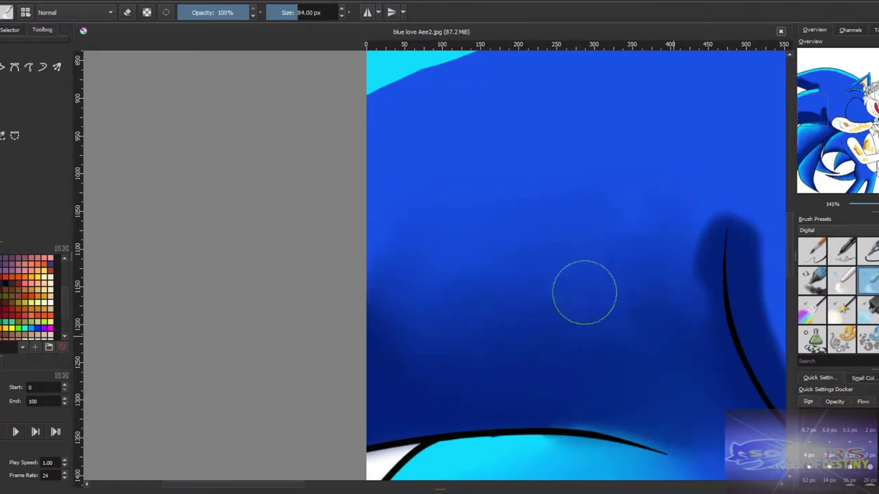
scroll(585, 292, up, 2)
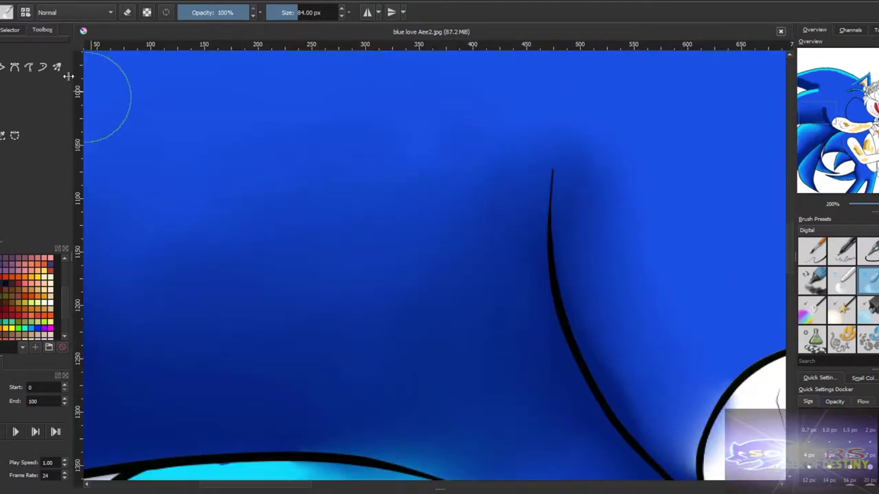
- Smooth the narrow end of the shading between the curved back line and the arm with a 35 px brush
key(bracketleft)
key(bracketleft)
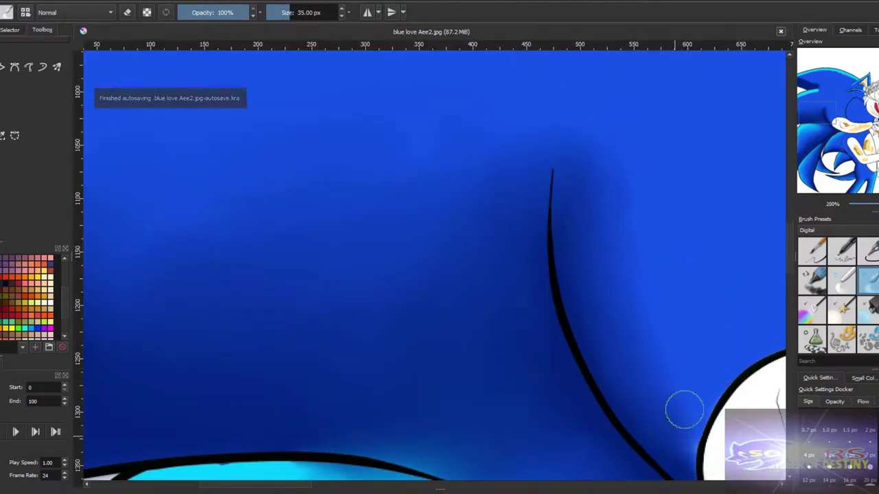
scroll(557, 337, down, 3)
scroll(484, 241, up, 3)
- Blend the cyan highlight along the top of the middle head quill into the blue with a 90 px brush
key(bracketright)
key(bracketright)
key(bracketright)
key(bracketright)
key(bracketright)
mouse_move(173, 290)
mouse_down()
mouse_move(318, 206)
mouse_move(662, 186)
mouse_move(581, 263)
mouse_move(457, 340)
mouse_up()
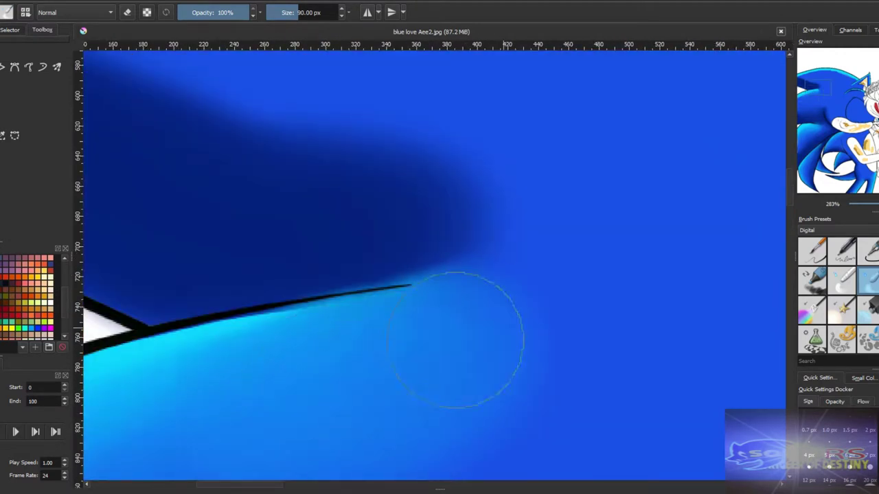
- Blend the top quill's dark shading and the cyan highlight along the head's upper outline, refining it with a 41 px brush
scroll(561, 300, down, 3)
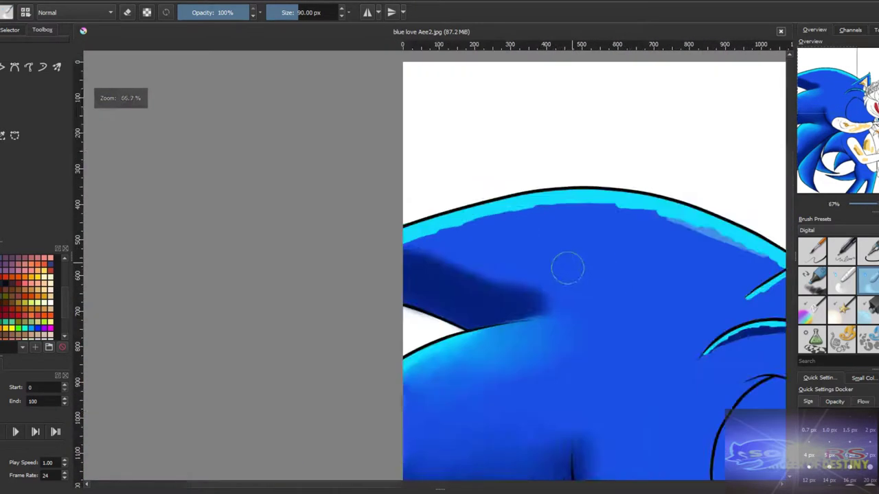
scroll(567, 268, up, 2)
mouse_move(298, 211)
mouse_down()
mouse_move(386, 265)
mouse_move(415, 196)
mouse_move(492, 392)
mouse_up()
mouse_move(544, 226)
mouse_down()
mouse_move(243, 281)
mouse_move(347, 245)
mouse_move(741, 290)
mouse_move(283, 212)
mouse_move(510, 265)
mouse_move(480, 288)
mouse_move(329, 240)
mouse_move(288, 243)
mouse_up()
drag(557, 275, 591, 276)
drag(240, 227, 584, 296)
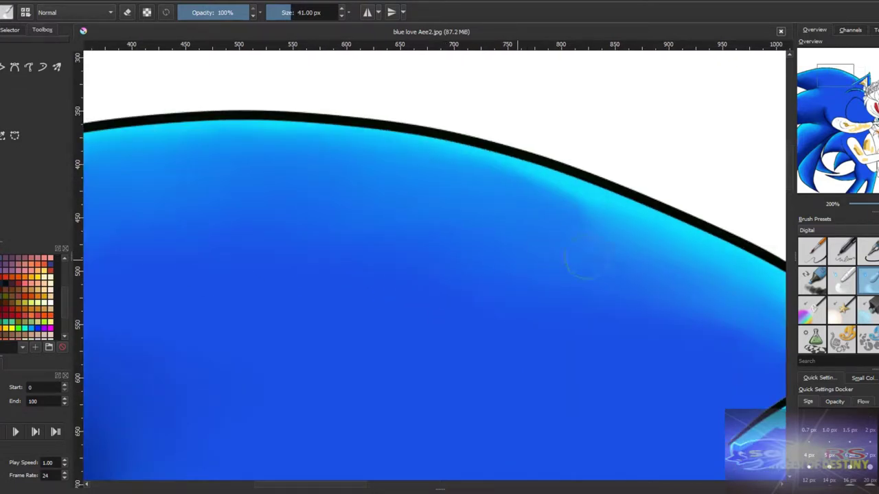
- Blend the cyan highlight along the ear's outer edges into its blue, using a 16 px brush toward the tip
scroll(479, 336, up, 1)
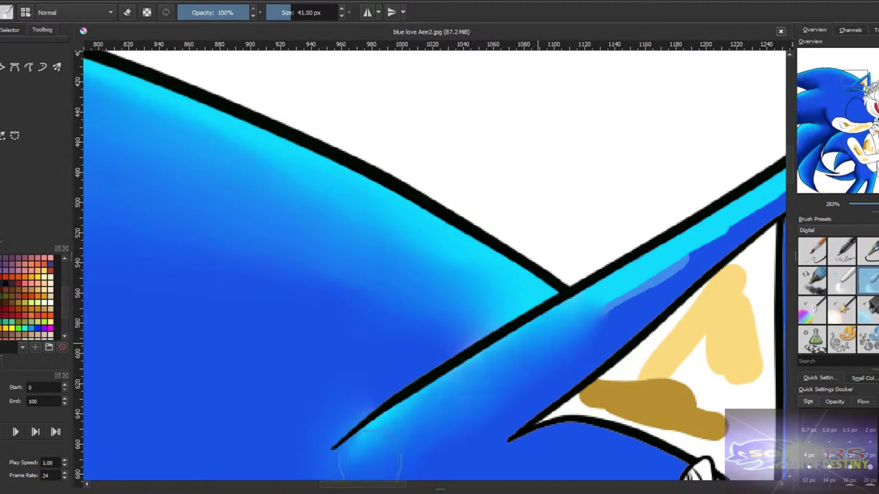
scroll(466, 345, down, 5)
scroll(455, 324, up, 6)
key(bracketleft)
key(bracketleft)
key(bracketleft)
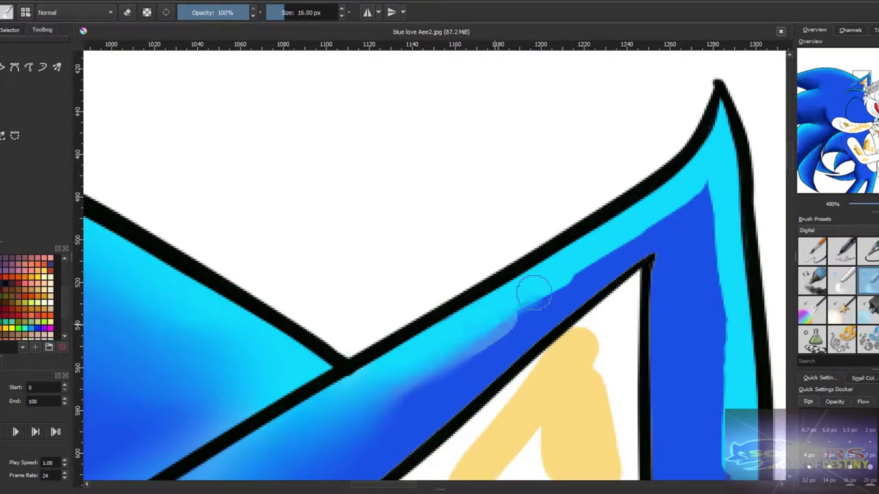
mouse_move(484, 339)
mouse_down()
mouse_move(689, 202)
mouse_move(696, 226)
mouse_move(687, 227)
mouse_move(712, 270)
mouse_move(687, 172)
mouse_up()
scroll(698, 435, down, 5)
scroll(683, 254, up, 3)
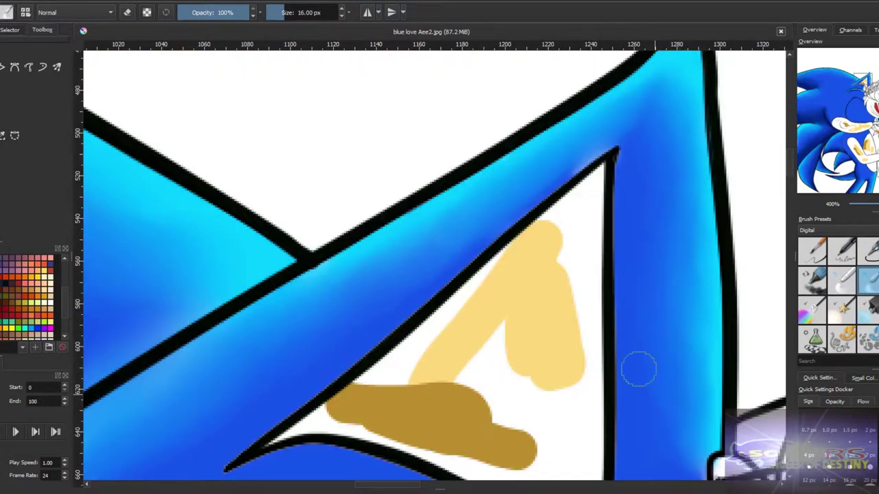
- Paint flat blue over the dark shading beneath the cyan arc below the ear with a 40 px brush
scroll(639, 269, down, 6)
scroll(468, 180, up, 3)
scroll(469, 180, down, 3)
scroll(412, 235, up, 8)
scroll(537, 300, up, 2)
mouse_move(494, 172)
mouse_down()
mouse_move(309, 210)
mouse_move(687, 261)
mouse_move(392, 202)
mouse_move(597, 181)
mouse_up()
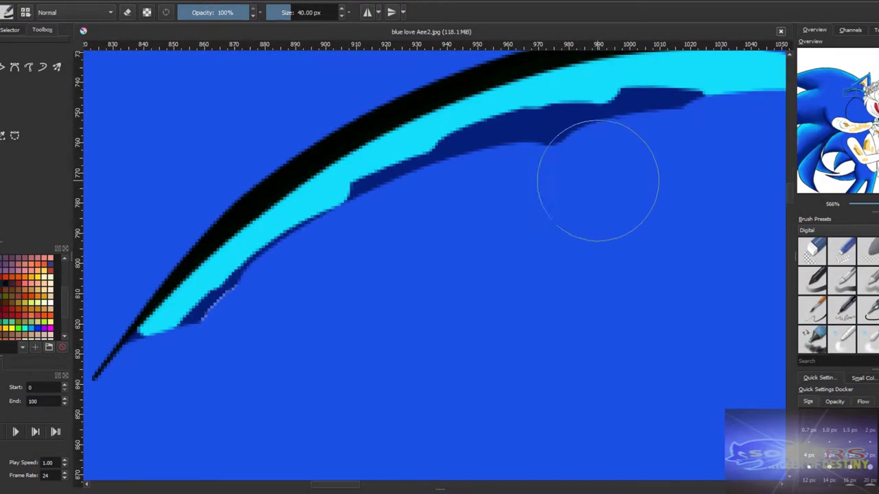
drag(638, 141, 296, 274)
scroll(602, 250, down, 2)
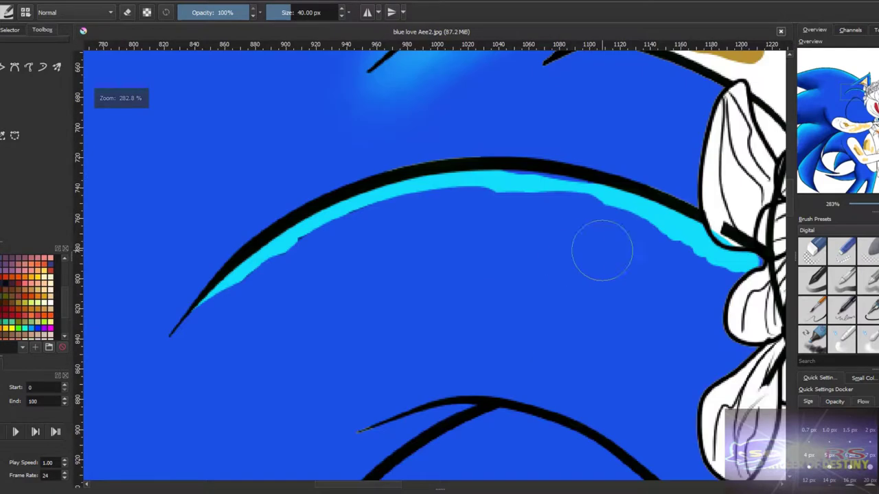
scroll(433, 147, up, 1)
drag(676, 206, 530, 213)
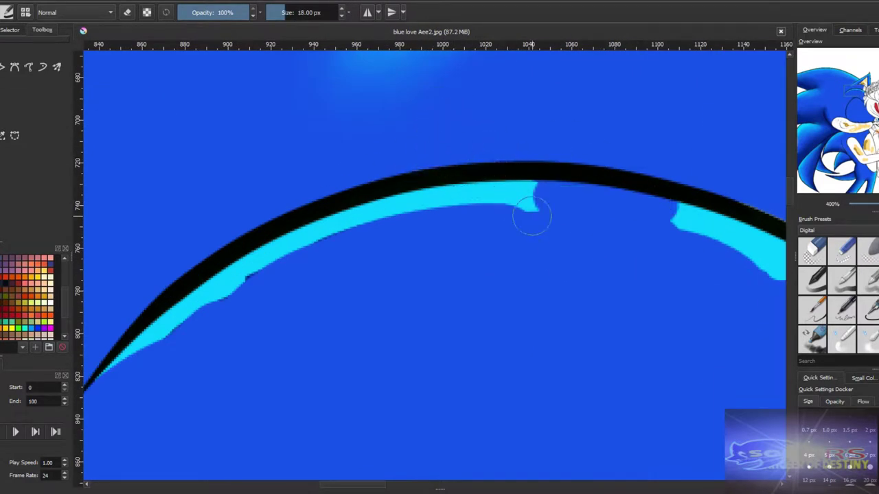
key(ctrl+z)
key(ctrl+y)
key(ctrl+z)
key(ctrl+z)
- Repaint a thicker, even cyan highlight beneath the curved line below the ear with an 11 px brush
key(bracketleft)
key(bracketleft)
key(bracketleft)
scroll(666, 259, right, 3)
scroll(686, 292, left, 2)
mouse_move(714, 302)
mouse_down()
mouse_move(506, 202)
mouse_move(567, 221)
mouse_move(428, 212)
mouse_up()
scroll(428, 212, left, 2)
scroll(428, 213, down, 1)
drag(254, 226, 118, 354)
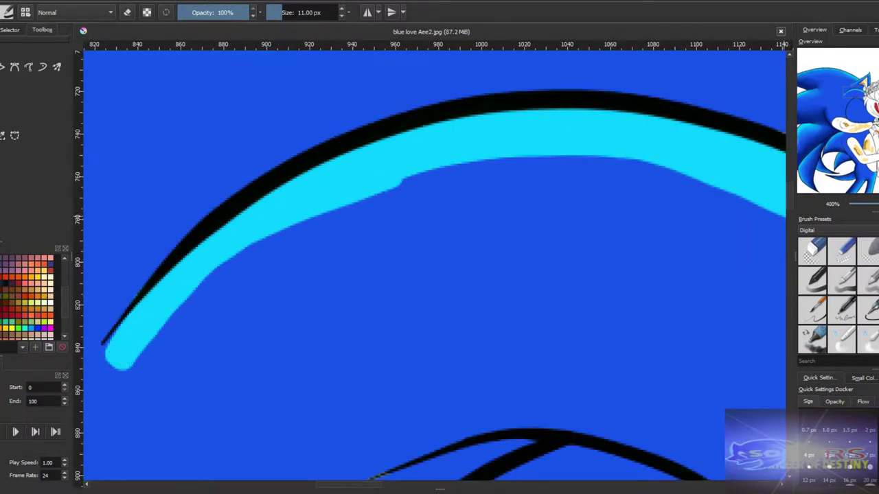
scroll(830, 288, down, 2)
click(842, 251)
key(bracketleft)
key(bracketleft)
key(bracketleft)
mouse_move(447, 224)
mouse_down()
mouse_move(392, 183)
mouse_move(637, 192)
mouse_up()
key(ctrl+z)
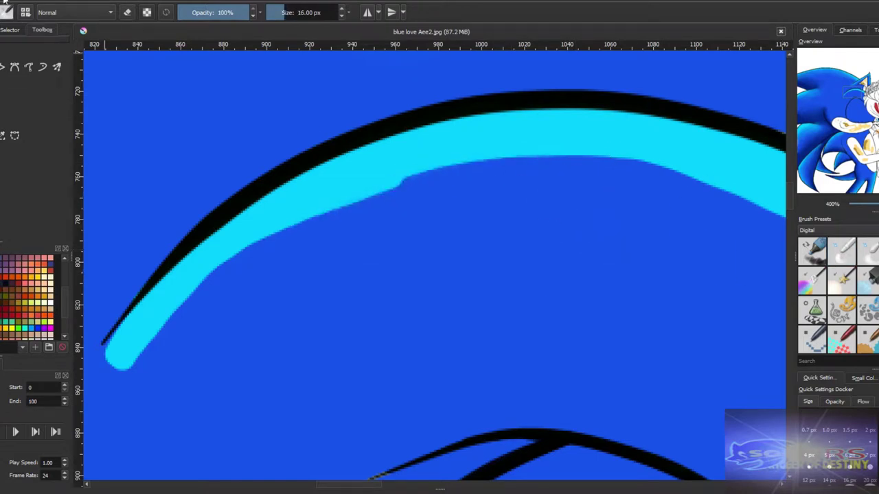
- Blend the cyan arc highlight below the ear into the blue, from its middle to its pointed end, at 20 px
key(slash)
key(bracketleft)
key(bracketleft)
key(bracketleft)
mouse_move(425, 219)
mouse_down()
mouse_move(318, 210)
mouse_move(355, 216)
mouse_move(118, 373)
mouse_move(662, 184)
mouse_move(248, 303)
mouse_up()
drag(679, 180, 202, 353)
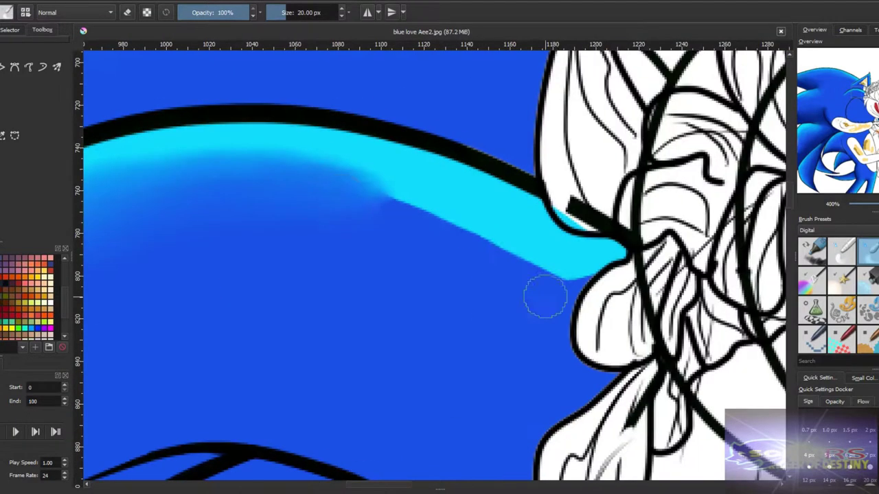
- Blend the arc highlight's end beside the flowers and smooth the blue beneath it with a 51 px brush
mouse_move(543, 294)
mouse_down()
mouse_move(567, 265)
mouse_move(340, 197)
mouse_move(516, 298)
mouse_up()
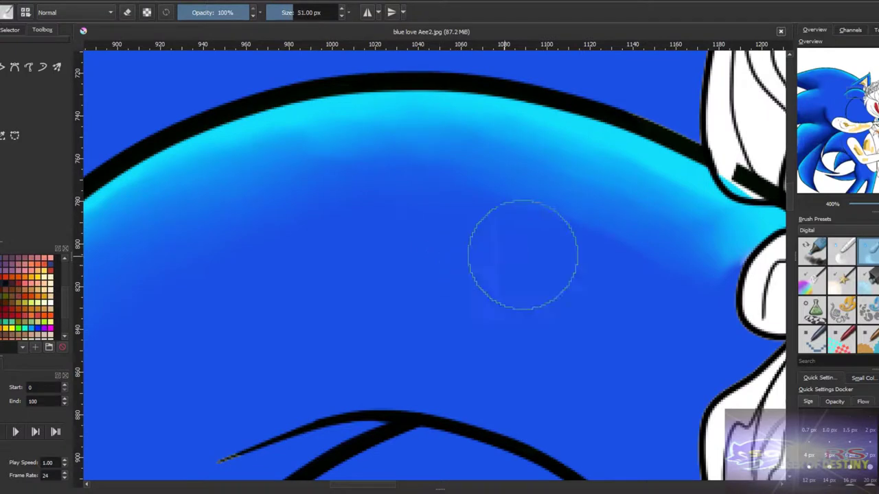
mouse_move(520, 255)
mouse_down()
mouse_move(180, 245)
mouse_move(664, 259)
mouse_up()
scroll(398, 216, down, 6)
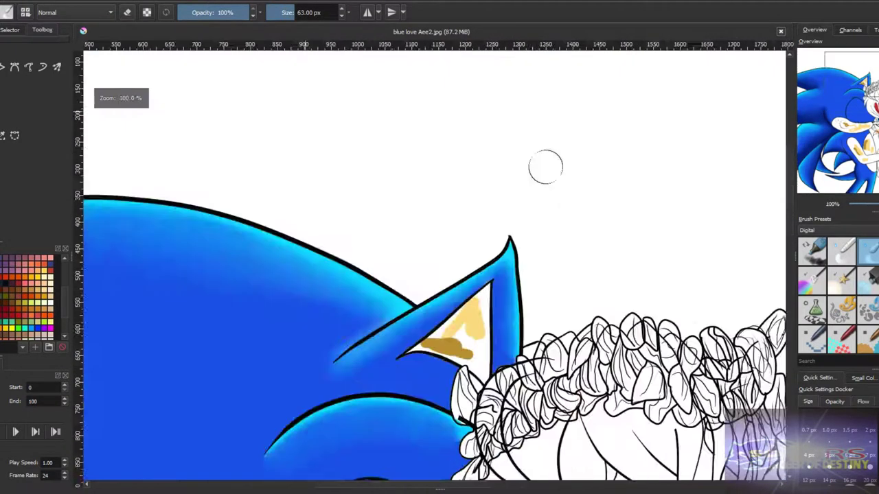
- Sample the light tan in the inner ear, paint over its centre, and fill the remaining white with that tan
scroll(399, 330, up, 5)
ctrl+click(436, 316)
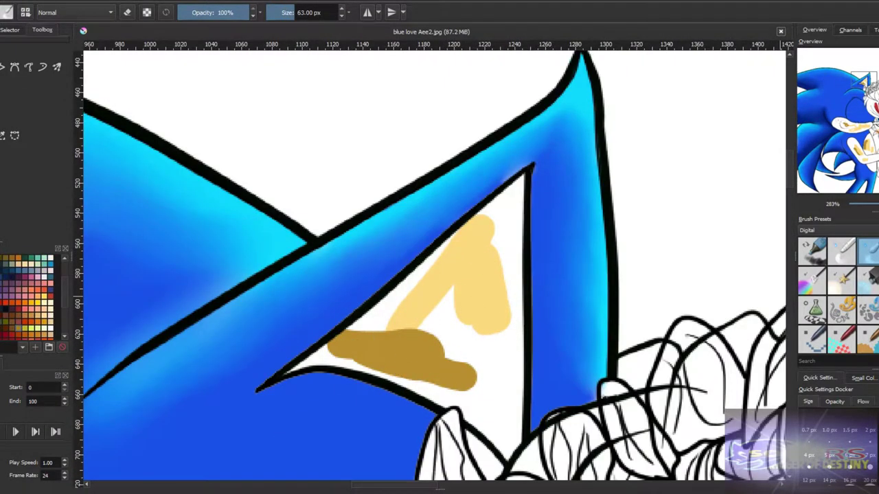
drag(495, 288, 451, 330)
drag(481, 275, 440, 343)
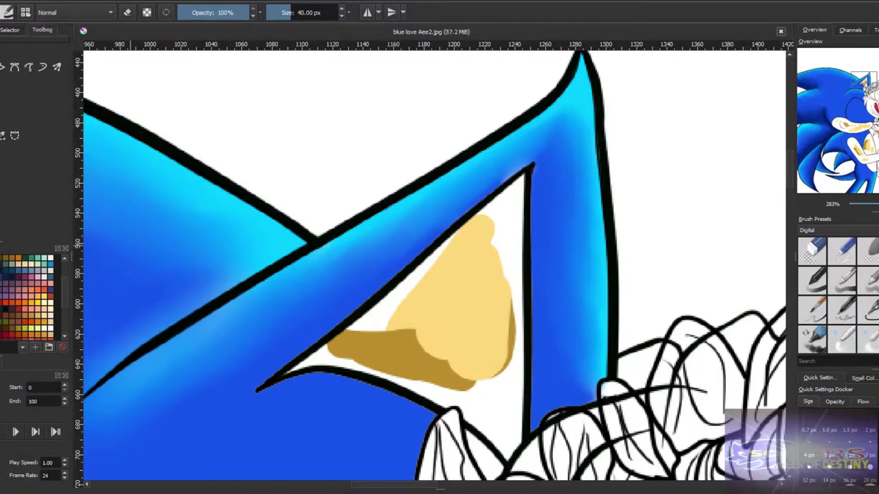
key(f)
click(507, 257)
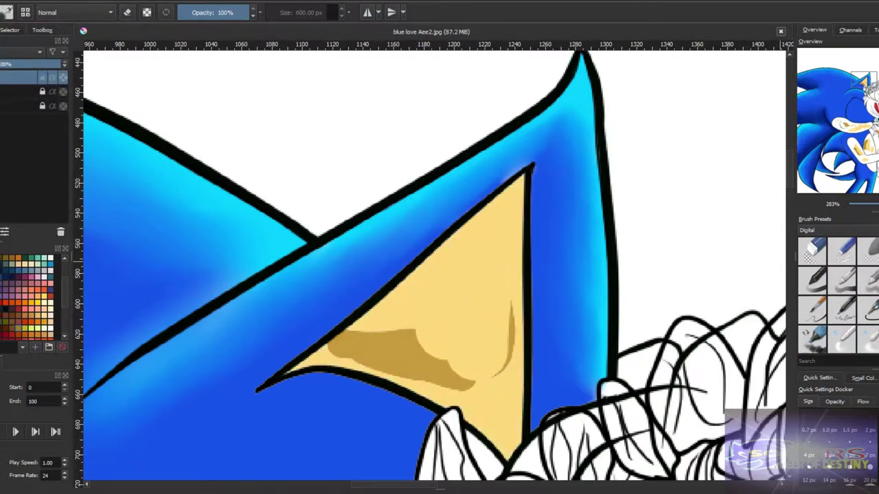
- Paint a darker golden-brown shadow along the inner ear's lower edge, out to its pointed corner, with an 18 px brush
key(b)
drag(496, 402, 508, 442)
drag(440, 374, 377, 346)
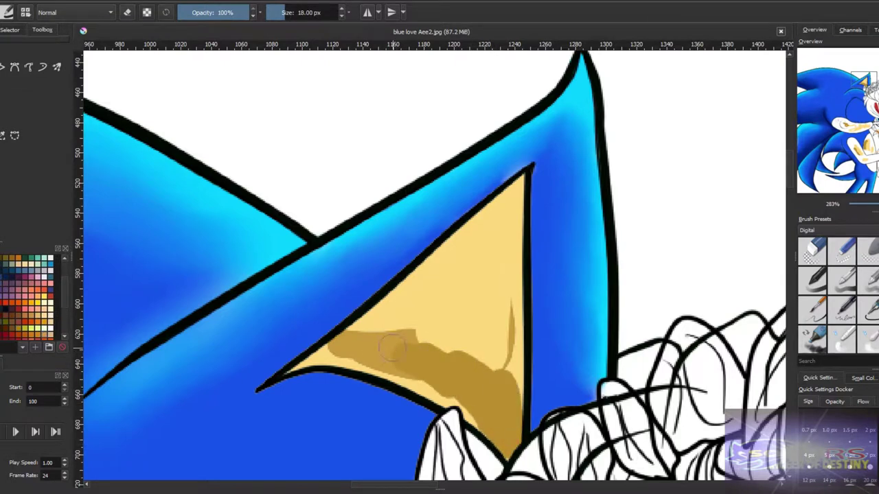
scroll(422, 363, up, 3)
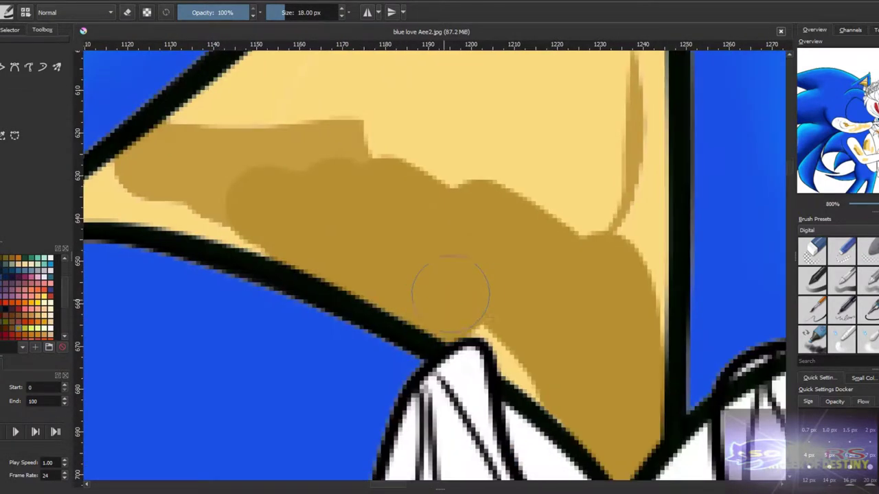
drag(364, 247, 416, 250)
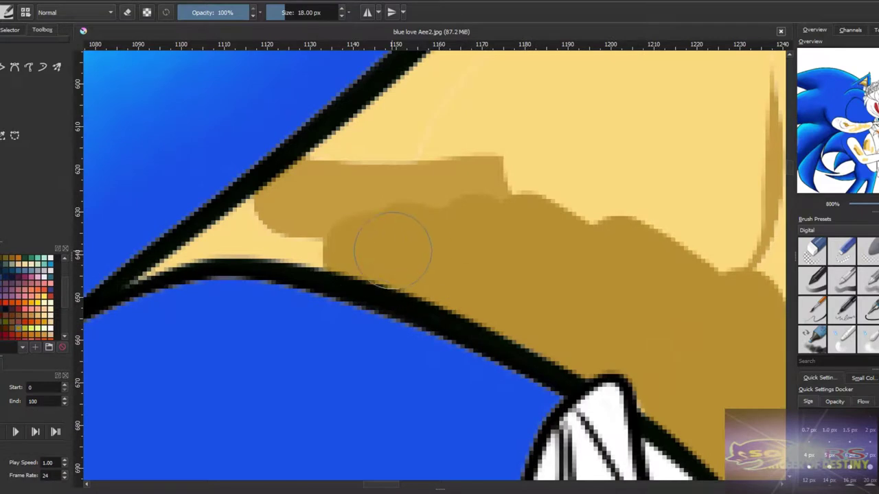
mouse_move(376, 226)
mouse_down()
mouse_move(184, 252)
mouse_move(141, 281)
mouse_up()
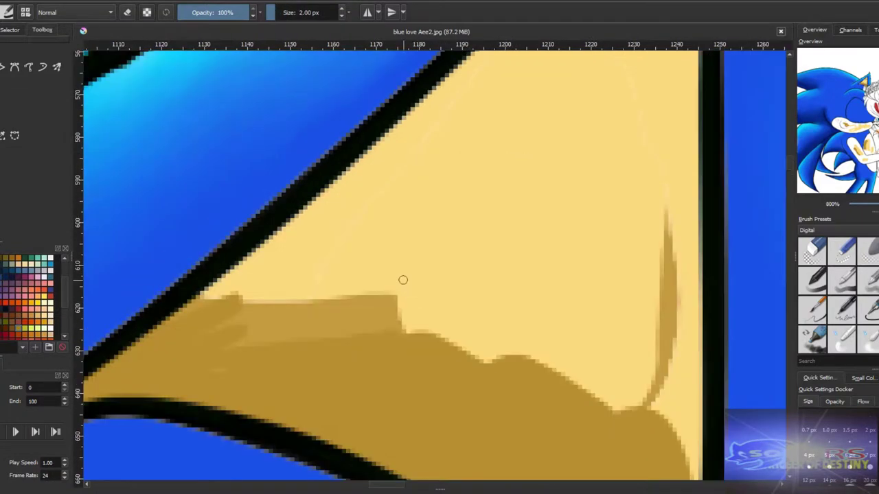
- Extend the golden-brown shadow along the inner ear's slanted edge up to the tip, using a 14 px brush
drag(402, 280, 392, 199)
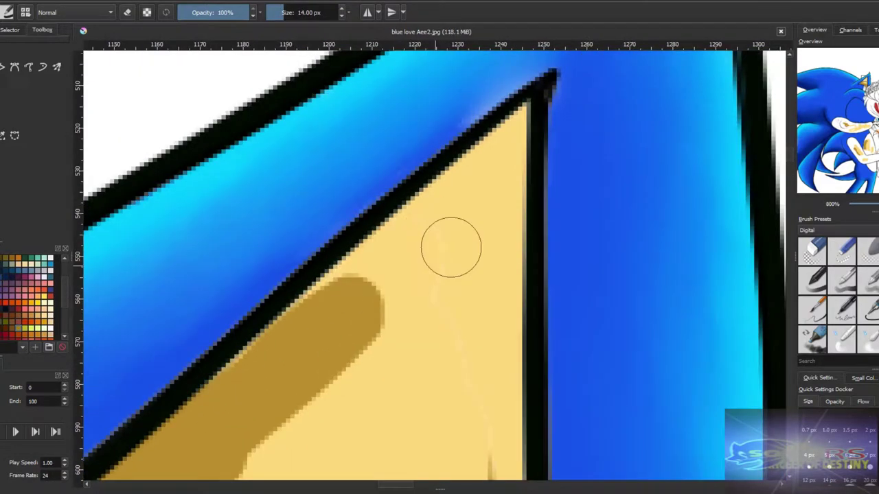
drag(384, 273, 456, 172)
drag(528, 124, 344, 371)
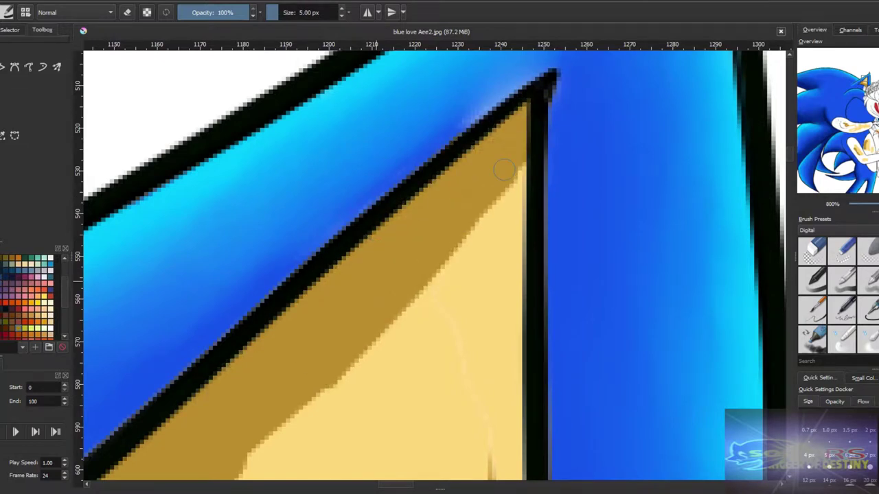
- Blend the inner ear's golden-brown shadow softly into the light tan, using a blender brush at 60 and 26 px
scroll(406, 314, down, 4)
click(868, 253)
scroll(383, 328, up, 5)
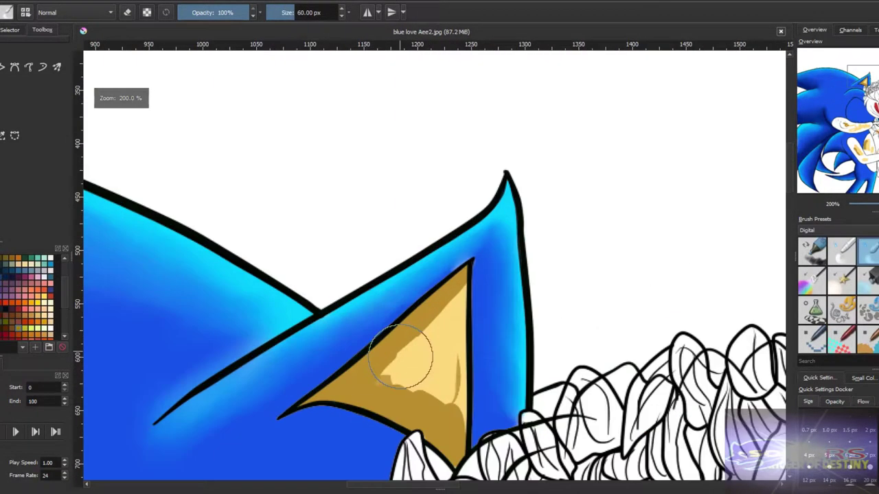
mouse_move(425, 378)
mouse_down()
mouse_move(462, 357)
mouse_move(435, 400)
mouse_move(395, 362)
mouse_up()
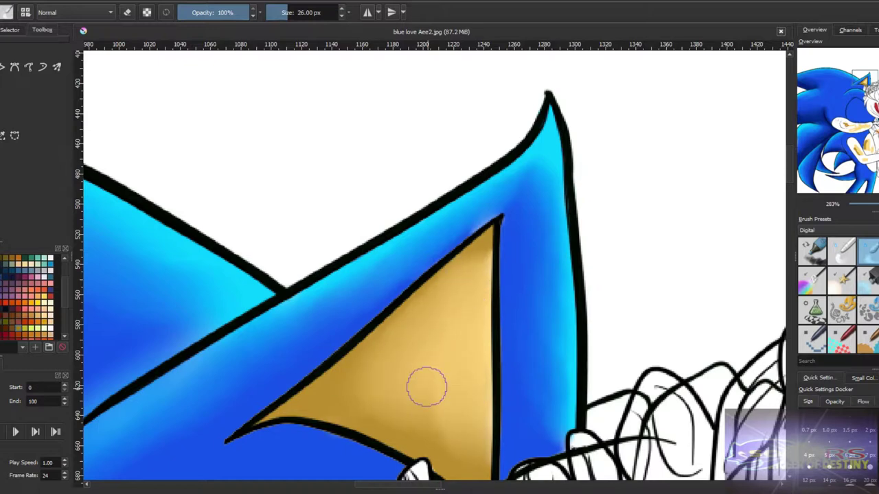
scroll(350, 390, down, 4)
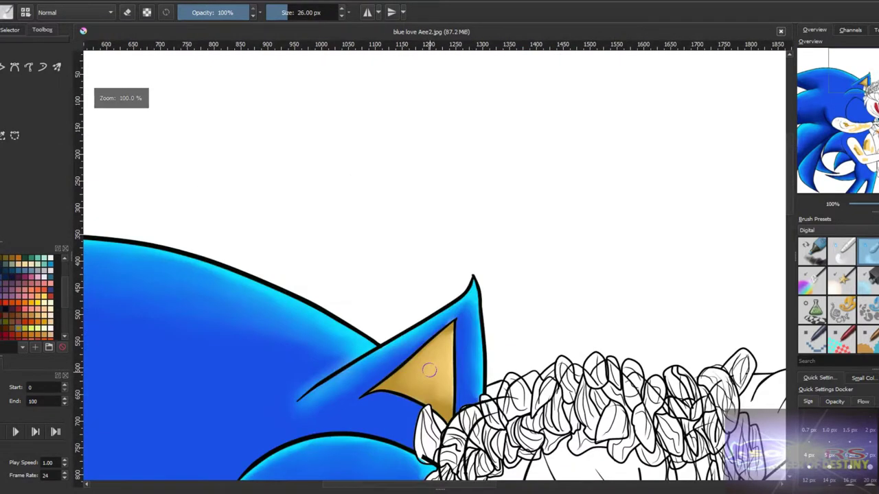
- Fill the blue hedgehog's whole muzzle with the light tan used in the inner ear
scroll(351, 390, up, 3)
scroll(451, 296, up, 4)
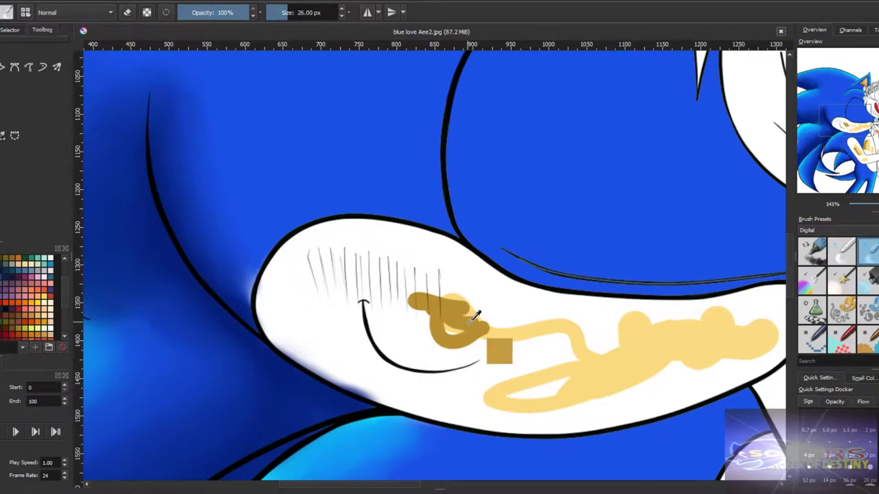
key(f)
click(522, 307)
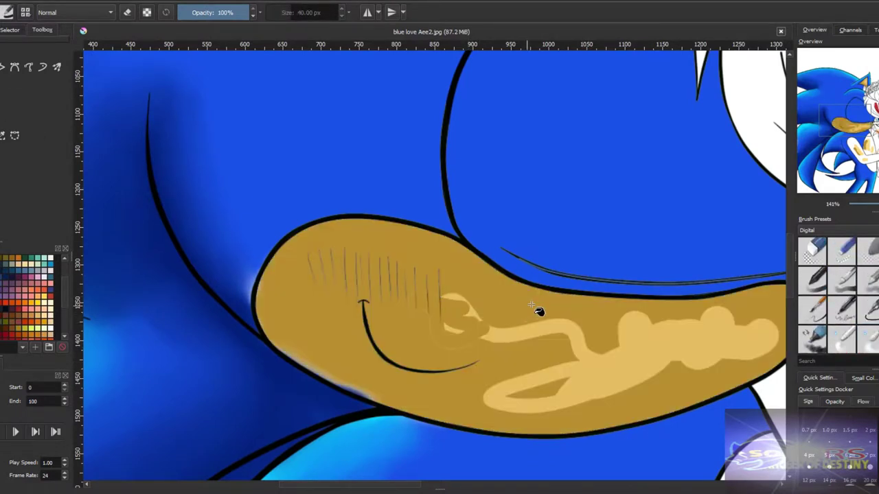
click(532, 305)
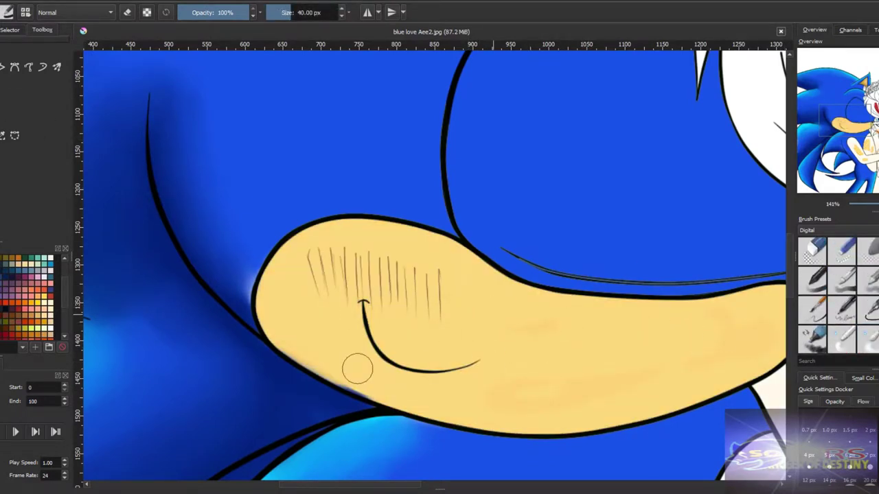
- Paint over the uneven colour patches across the muzzle with light tan at 40 px for a flat base
scroll(474, 298, up, 2)
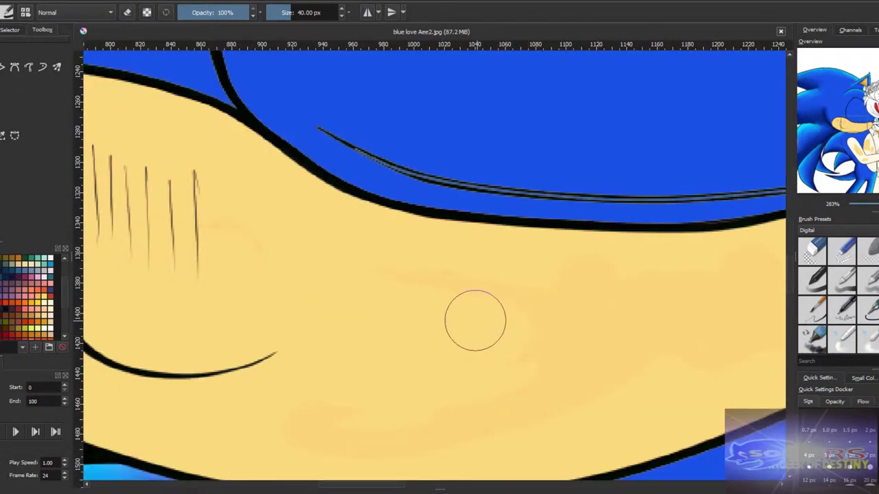
scroll(533, 280, down, 2)
scroll(416, 265, up, 2)
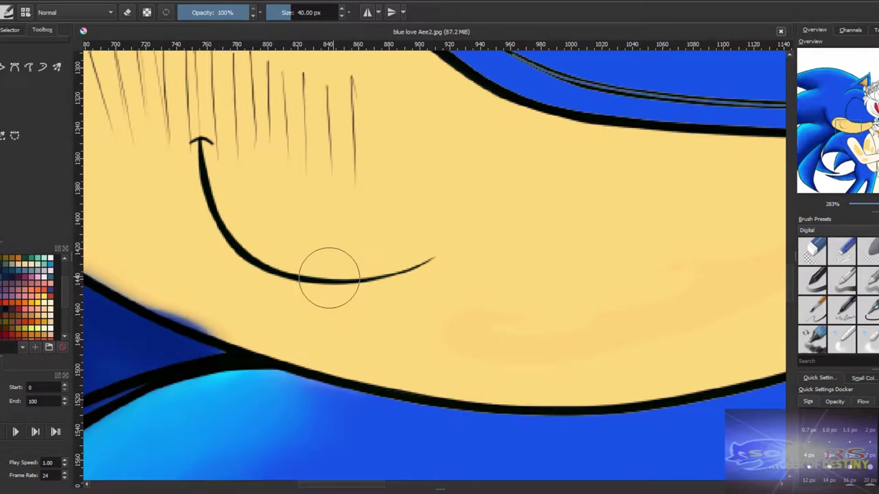
scroll(523, 306, down, 2)
scroll(627, 173, up, 2)
scroll(532, 303, down, 2)
scroll(453, 307, up, 2)
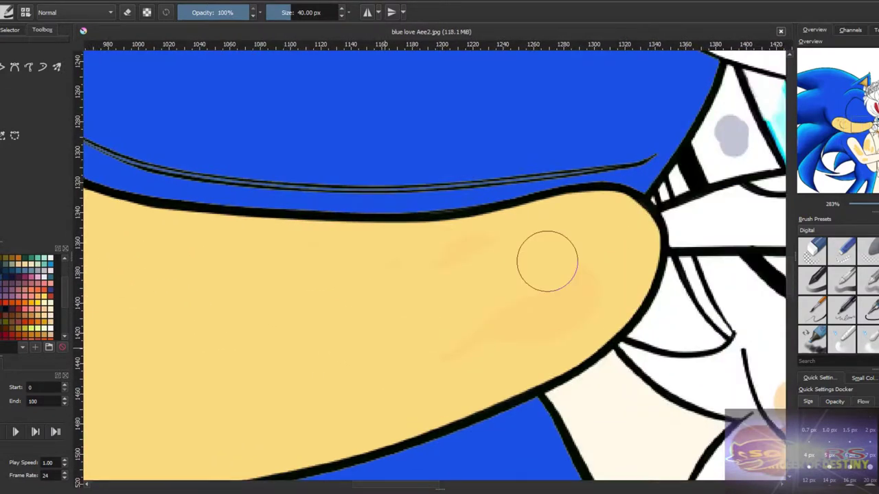
scroll(234, 316, down, 2)
scroll(280, 324, up, 2)
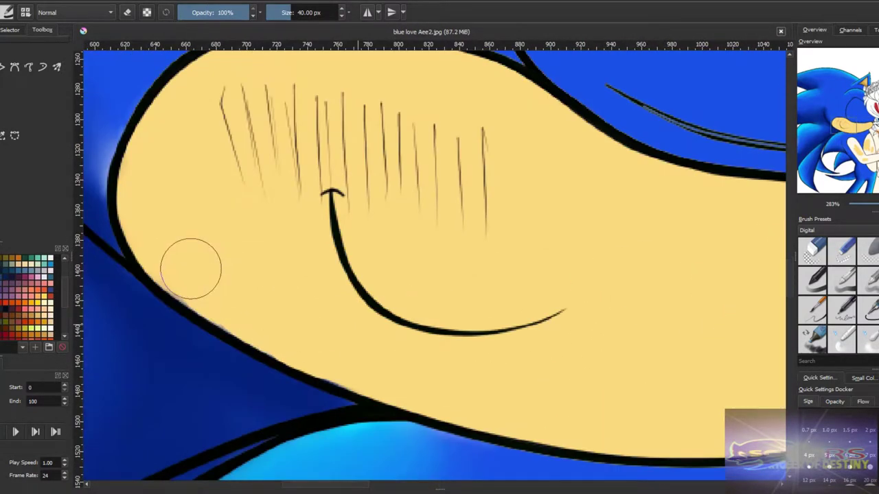
scroll(449, 261, down, 5)
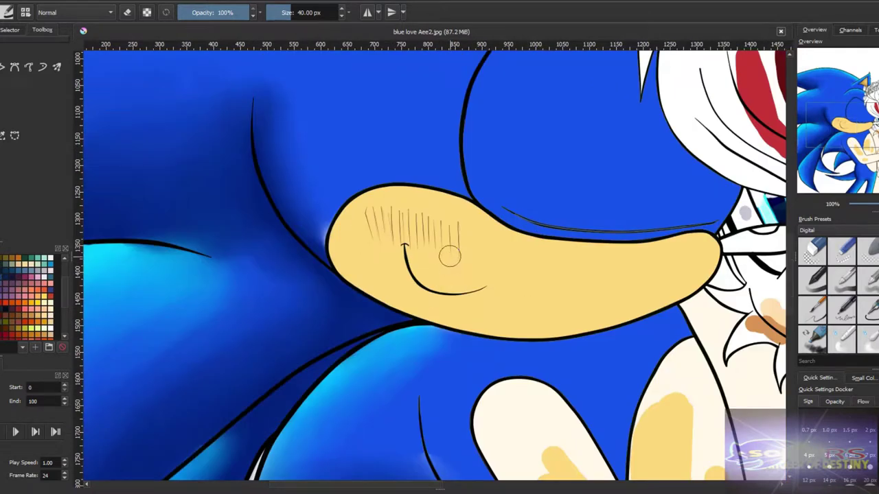
scroll(498, 278, down, 2)
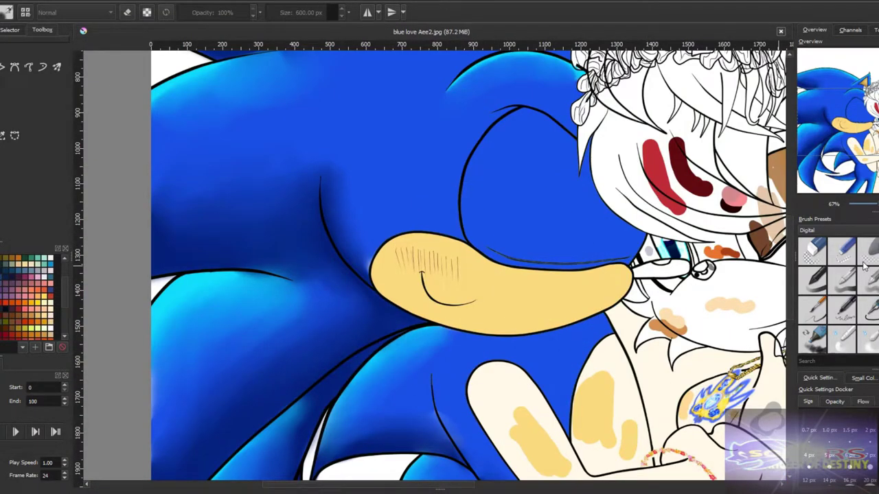
- Shade the muzzle's rounded cheek end and upper edge in darker tan with a soft 51 px brush
drag(530, 167, 480, 167)
scroll(525, 312, up, 5)
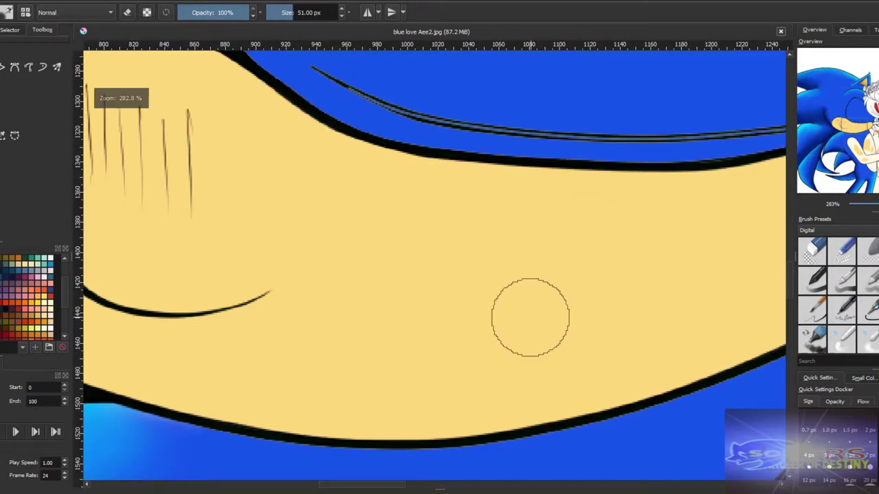
scroll(489, 345, down, 5)
scroll(309, 288, up, 8)
mouse_move(295, 172)
mouse_down()
mouse_move(304, 314)
mouse_move(183, 191)
mouse_up()
scroll(406, 216, down, 3)
scroll(498, 137, up, 3)
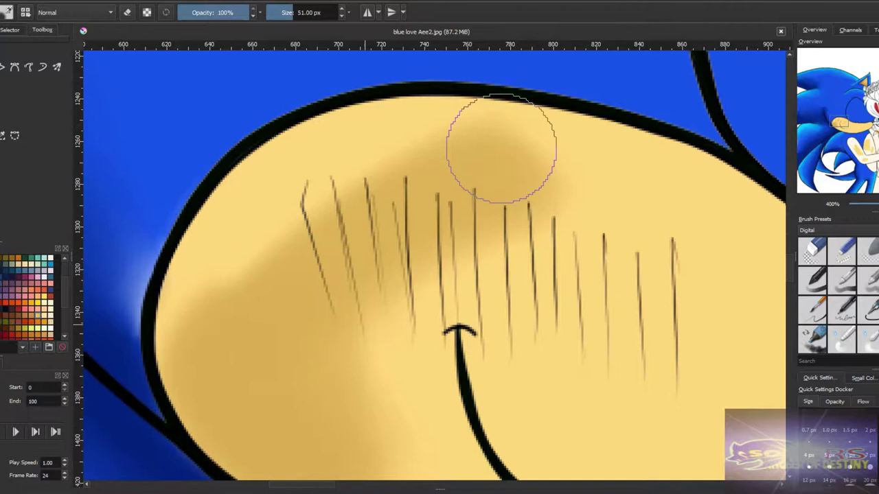
drag(498, 137, 436, 141)
scroll(245, 196, down, 5)
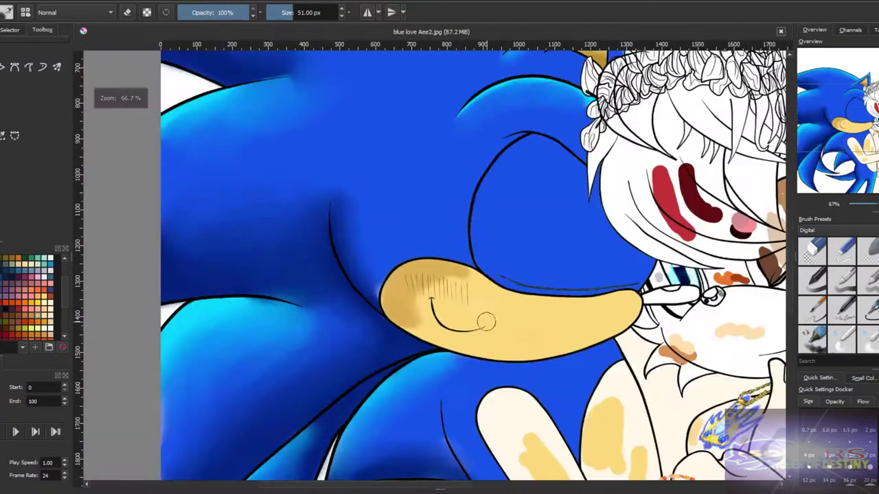
- Shade the muzzle's lower edge beneath the smile in darker tan, replacing the 73 px stroke with a 55 px one
scroll(425, 341, up, 3)
mouse_move(380, 313)
mouse_down()
mouse_move(453, 306)
mouse_move(413, 334)
mouse_move(475, 355)
mouse_move(383, 314)
mouse_up()
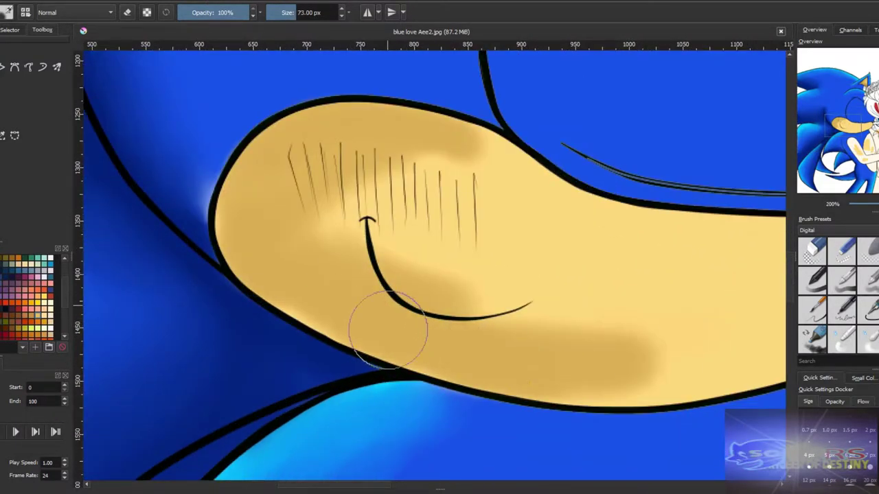
key(ctrl+z)
key(bracketleft)
key(bracketleft)
key(bracketleft)
mouse_move(425, 344)
mouse_down()
mouse_move(337, 315)
mouse_move(551, 384)
mouse_move(304, 249)
mouse_up()
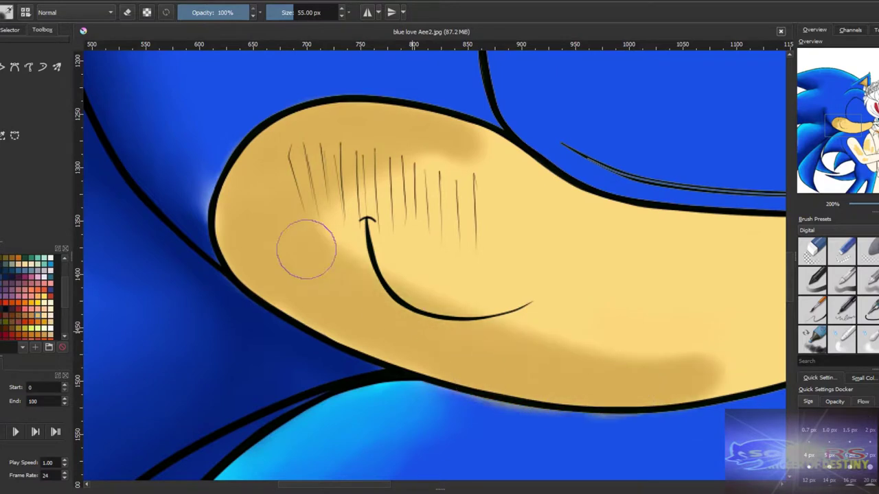
- Extend the darker tan shading along the muzzle's lower edge to its far end and along the upper edge past the cheek
scroll(622, 279, down, 1)
scroll(623, 280, up, 1)
scroll(622, 280, right, 3)
mouse_move(535, 313)
mouse_down()
mouse_move(535, 369)
mouse_move(618, 330)
mouse_move(322, 384)
mouse_up()
scroll(579, 339, right, 2)
scroll(322, 385, left, 3)
mouse_move(187, 206)
mouse_down()
mouse_move(411, 235)
mouse_move(163, 248)
mouse_up()
- Blend the muzzle's darker tan shading smoothly into the light centre with a 60 px blender brush
scroll(834, 295, down, 3)
click(866, 282)
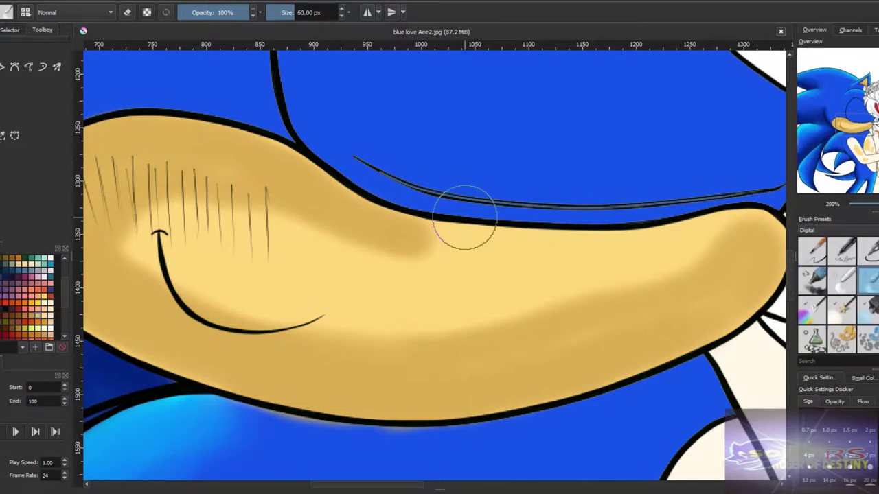
mouse_move(457, 259)
mouse_down()
mouse_move(401, 324)
mouse_move(455, 335)
mouse_move(339, 273)
mouse_move(288, 286)
mouse_move(396, 340)
mouse_move(169, 275)
mouse_up()
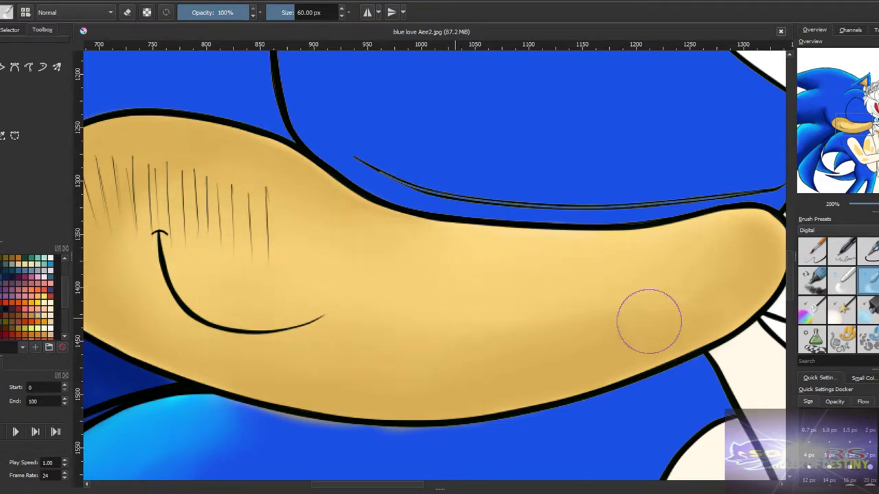
- Return to the paint brush and enlarge the light tan patch on the chest behind the arm at 40 px
key(2)
scroll(538, 244, up, 5)
drag(529, 232, 549, 324)
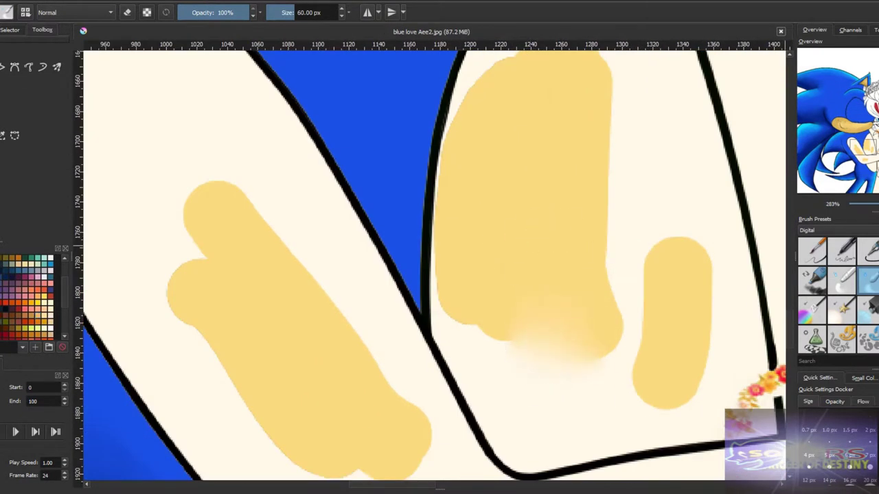
key(/)
mouse_move(647, 280)
mouse_down()
mouse_move(541, 287)
mouse_move(482, 344)
mouse_move(568, 267)
mouse_up()
scroll(452, 237, up, 3)
mouse_move(618, 309)
mouse_down()
mouse_move(634, 249)
mouse_move(673, 384)
mouse_up()
key(f)
click(561, 288)
key(ctrl+z)
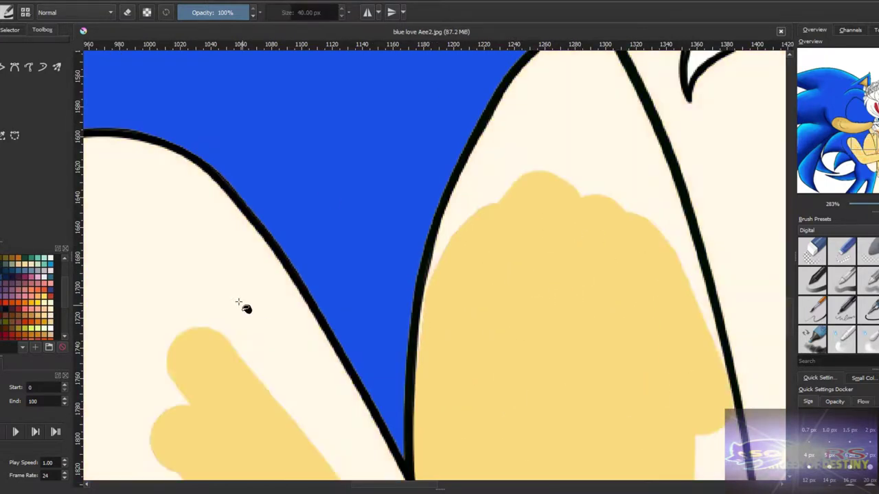
- Paint the chest's remaining cream in light tan up to its pointed top, finishing along the outlines at 14 px
scroll(262, 311, down, 5)
scroll(418, 304, up, 4)
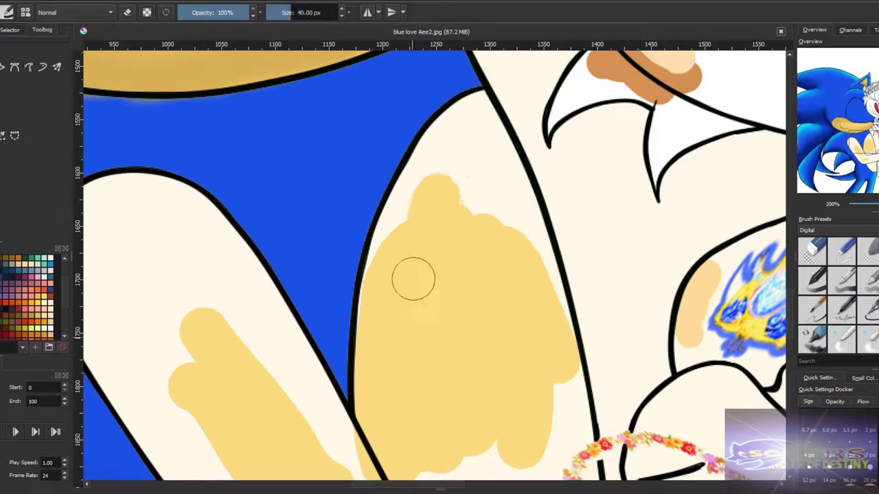
drag(378, 332, 407, 236)
scroll(487, 350, down, 5)
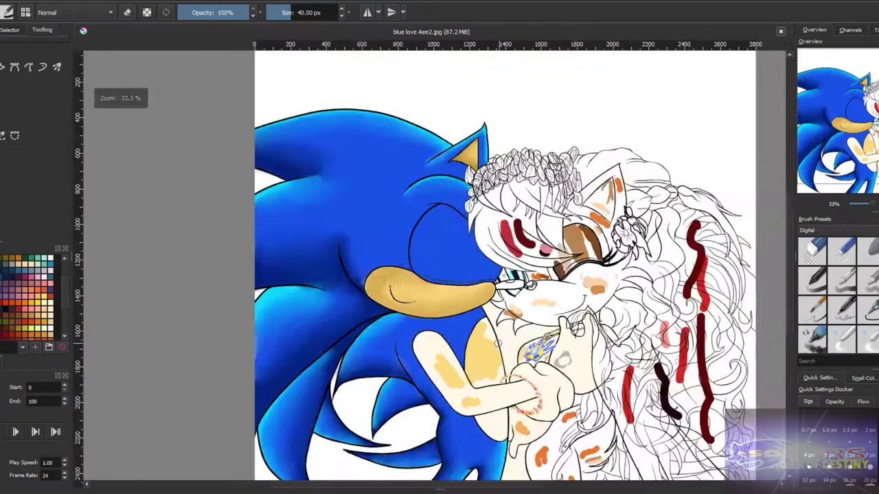
scroll(526, 405, up, 6)
mouse_move(526, 405)
mouse_down()
mouse_move(472, 319)
mouse_move(470, 445)
mouse_up()
mouse_move(457, 304)
mouse_down()
mouse_move(417, 218)
mouse_move(485, 317)
mouse_move(395, 196)
mouse_up()
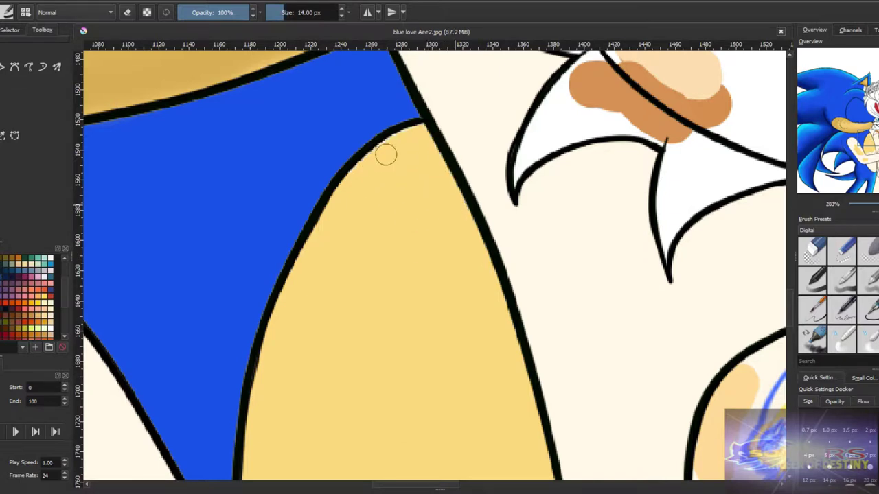
- Paint light tan on the lower chest around the flower bracelet and down to the forearm outline at 14 px
scroll(388, 319, down, 3)
scroll(419, 371, up, 4)
mouse_move(412, 415)
mouse_down()
mouse_move(467, 255)
mouse_move(502, 280)
mouse_up()
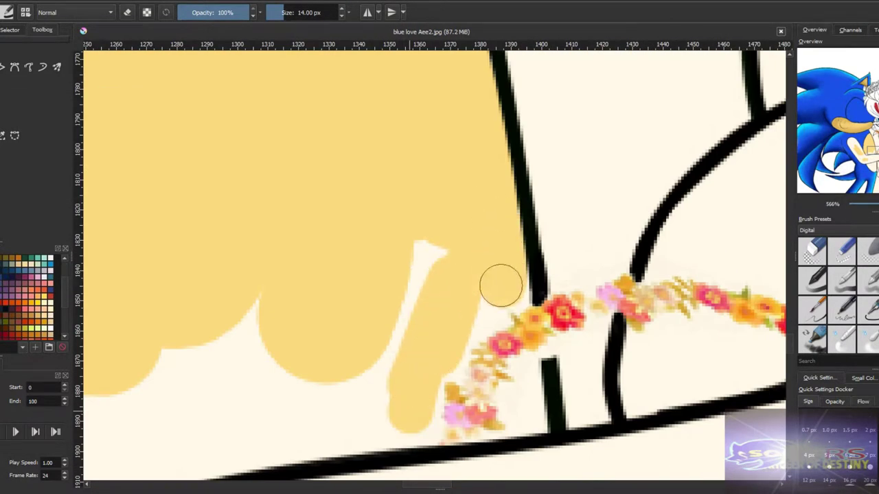
mouse_move(448, 300)
mouse_down()
mouse_move(375, 368)
mouse_move(355, 356)
mouse_up()
scroll(558, 357, up, 2)
mouse_move(535, 343)
mouse_down()
mouse_move(514, 408)
mouse_move(516, 436)
mouse_up()
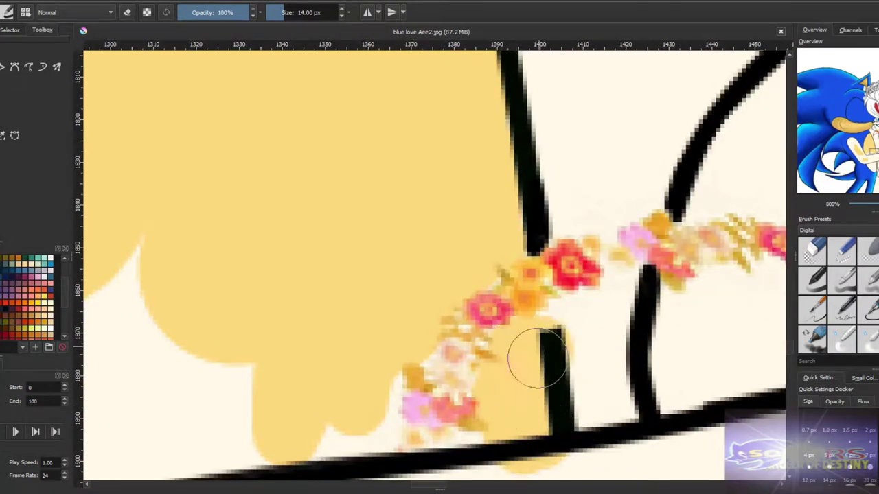
drag(388, 394, 464, 248)
mouse_move(418, 330)
mouse_down()
mouse_move(436, 261)
mouse_move(440, 290)
mouse_up()
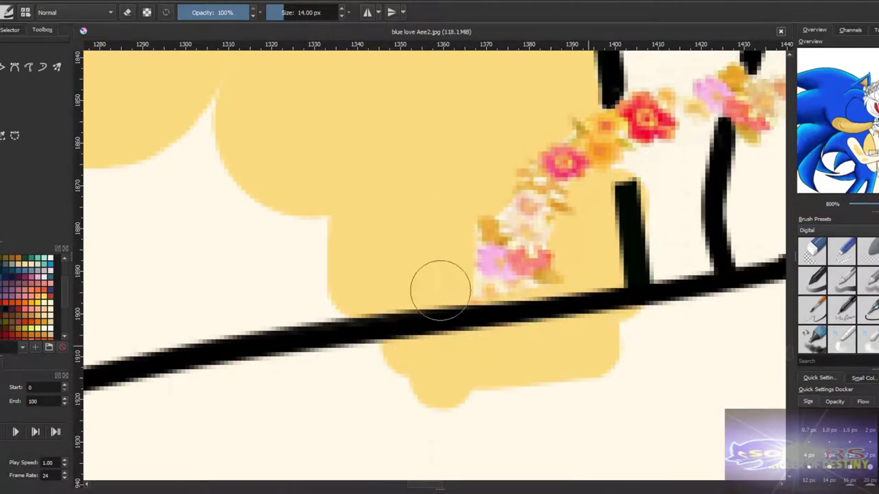
- Fill most of the blue hedgehog's arm with light tan from shoulder to forearm using a 78 px brush
scroll(442, 380, down, 12)
scroll(382, 376, up, 4)
mouse_move(381, 379)
mouse_down()
mouse_move(408, 353)
mouse_move(309, 318)
mouse_move(294, 359)
mouse_move(203, 168)
mouse_move(171, 171)
mouse_move(390, 398)
mouse_move(542, 367)
mouse_move(399, 382)
mouse_move(399, 235)
mouse_up()
mouse_move(412, 357)
mouse_down()
mouse_move(465, 284)
mouse_move(477, 382)
mouse_move(424, 349)
mouse_up()
drag(444, 289, 486, 376)
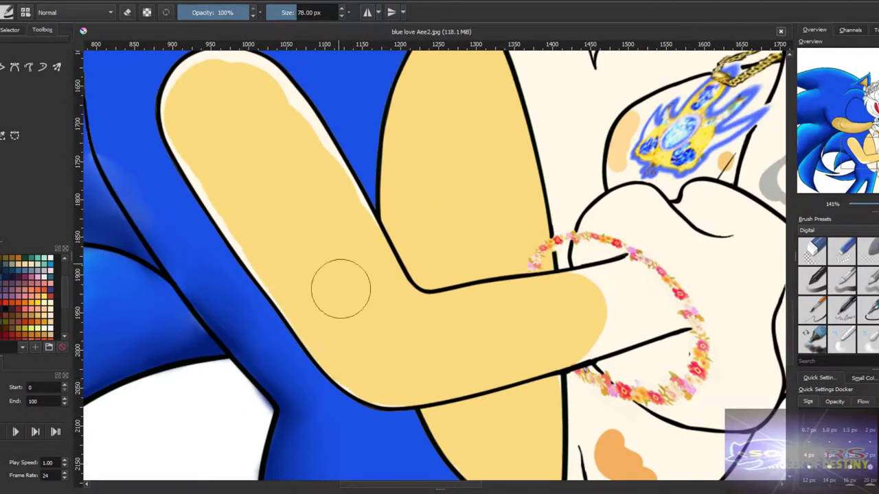
- Complete the arm's light tan along its outlines, filling the forearm up to the flower bracelet at 18 px
scroll(339, 288, down, 3)
scroll(465, 384, up, 3)
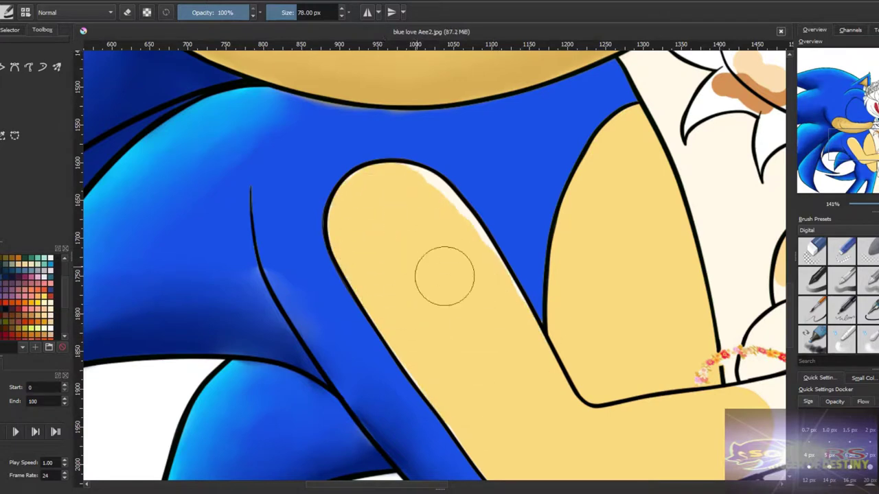
scroll(508, 361, down, 3)
scroll(460, 176, up, 5)
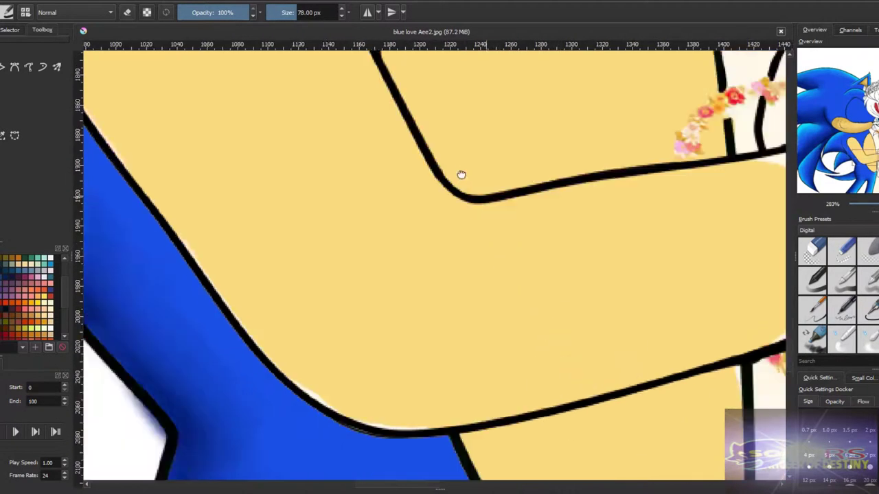
mouse_move(526, 285)
mouse_down()
mouse_move(500, 255)
mouse_move(577, 235)
mouse_move(583, 280)
mouse_up()
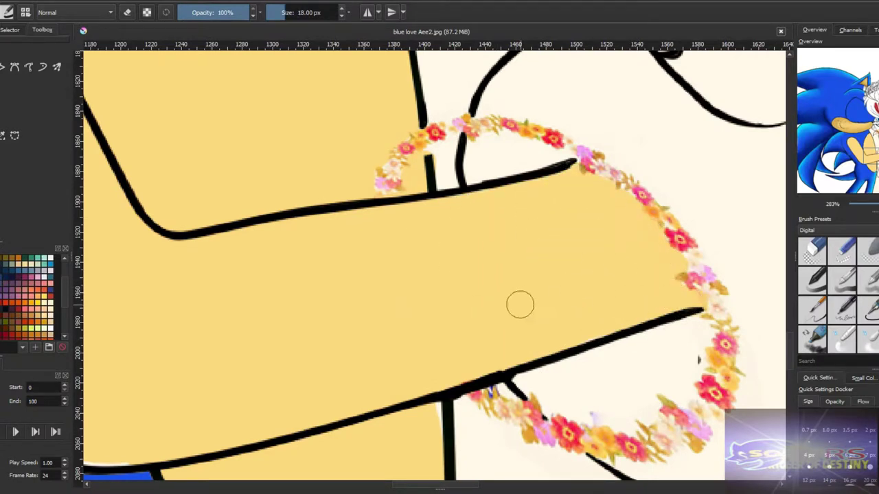
scroll(522, 303, down, 5)
scroll(523, 207, up, 4)
drag(523, 207, 648, 235)
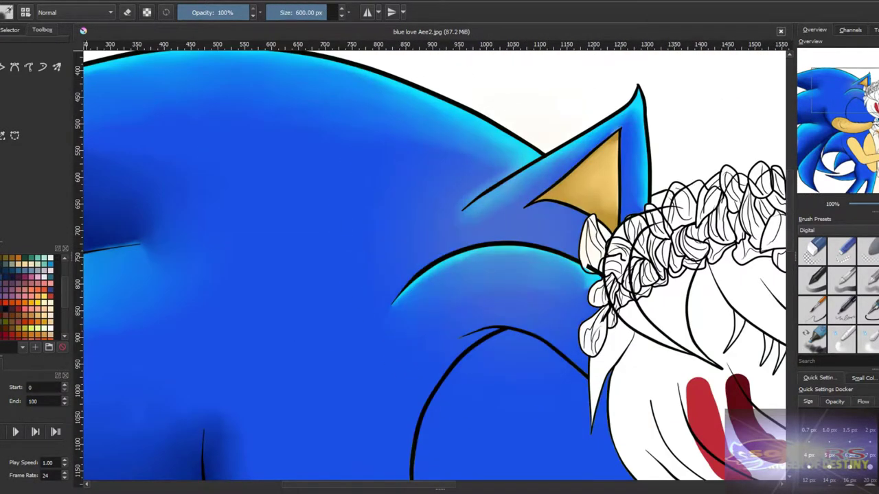
- Pick a darker tan and lay soft shading down the upper arm with an 84 px airbrush
scroll(494, 275, down, 4)
scroll(494, 285, up, 3)
drag(521, 296, 486, 275)
scroll(481, 261, down, 4)
scroll(385, 200, up, 4)
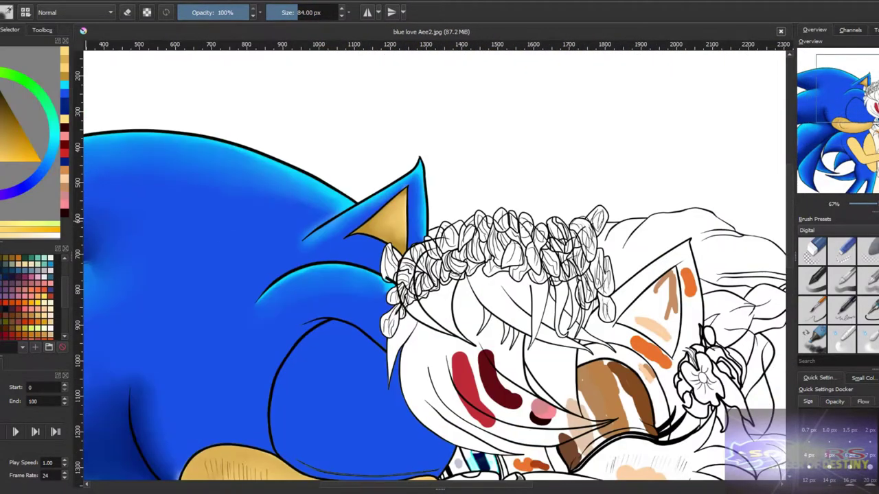
scroll(673, 282, up, 5)
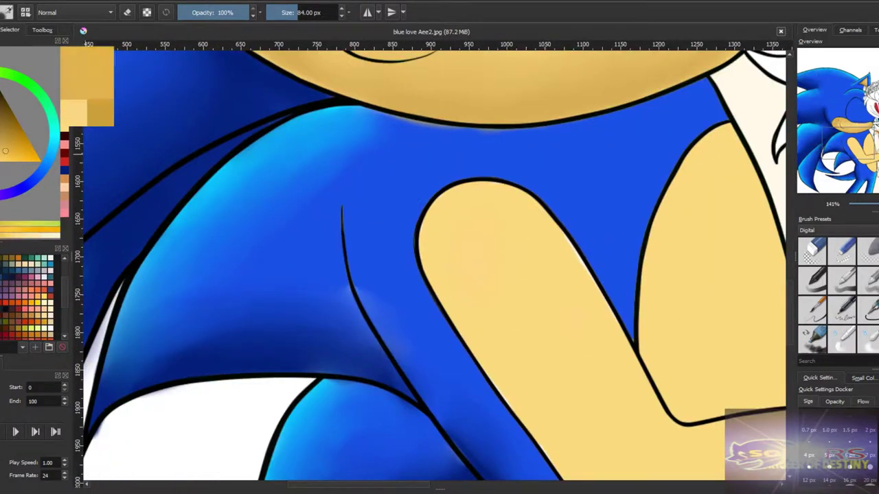
drag(520, 290, 524, 323)
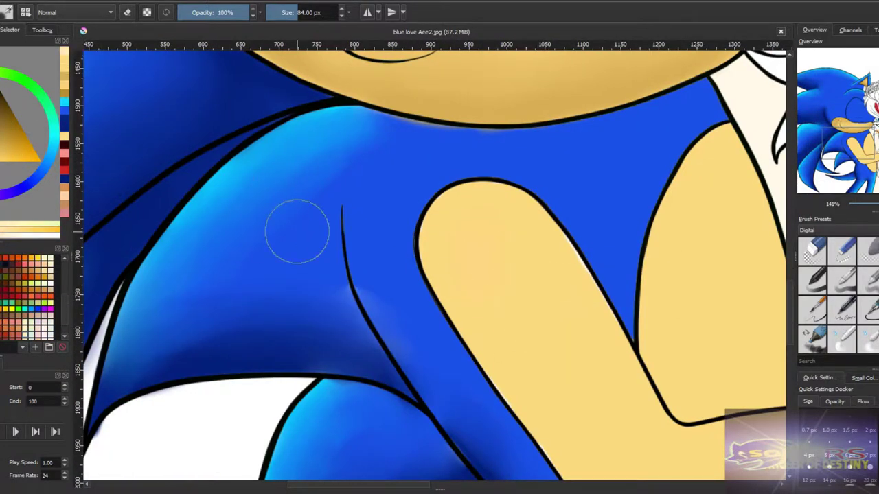
drag(296, 232, 267, 306)
mouse_move(446, 347)
mouse_down()
mouse_move(488, 414)
mouse_move(430, 345)
mouse_move(460, 339)
mouse_up()
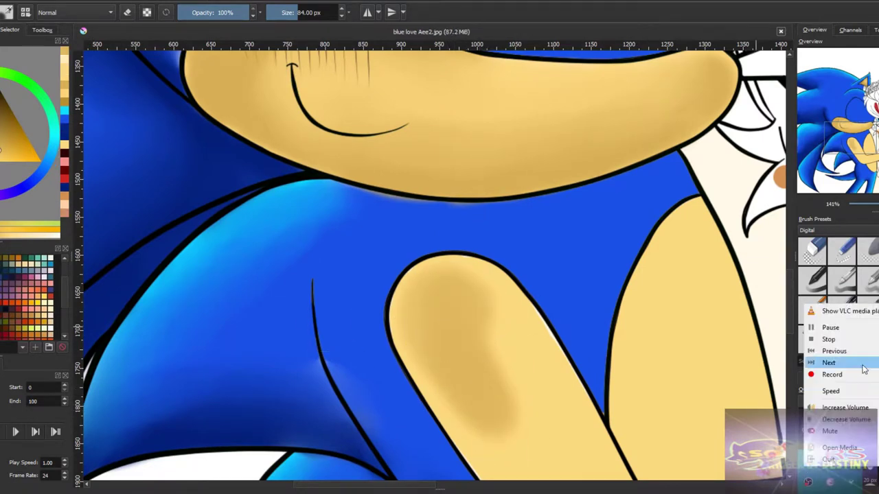
mouse_move(515, 378)
mouse_down()
mouse_move(422, 228)
mouse_move(353, 204)
mouse_move(486, 386)
mouse_move(467, 334)
mouse_move(707, 285)
mouse_move(539, 382)
mouse_move(565, 355)
mouse_move(552, 262)
mouse_up()
- Shade the elbow and the forearm's lower half in darker tan, working close to the outline at 28 px
scroll(555, 334, up, 3)
key(bracketleft)
key(bracketleft)
key(bracketleft)
key(bracketleft)
mouse_move(621, 371)
mouse_down()
mouse_move(588, 378)
mouse_move(610, 347)
mouse_up()
mouse_move(440, 286)
mouse_down()
mouse_move(337, 229)
mouse_move(355, 216)
mouse_up()
mouse_move(590, 329)
mouse_down()
mouse_move(586, 183)
mouse_move(586, 316)
mouse_up()
key(bracketright)
key(bracketright)
key(bracketright)
mouse_move(591, 138)
mouse_down()
mouse_move(597, 371)
mouse_move(598, 268)
mouse_move(558, 231)
mouse_move(480, 240)
mouse_up()
scroll(426, 300, up, 5)
scroll(425, 300, right, 2)
scroll(642, 290, left, 6)
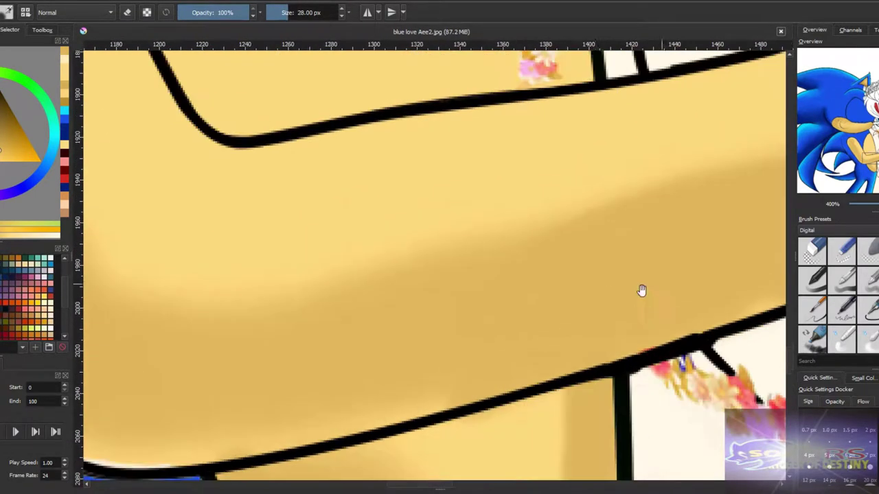
scroll(631, 304, down, 2)
- Extend the darker tan along the upper arm's outer outline and across its rounded top at 28 px
drag(440, 405, 298, 384)
scroll(299, 383, up, 8)
scroll(298, 383, left, 6)
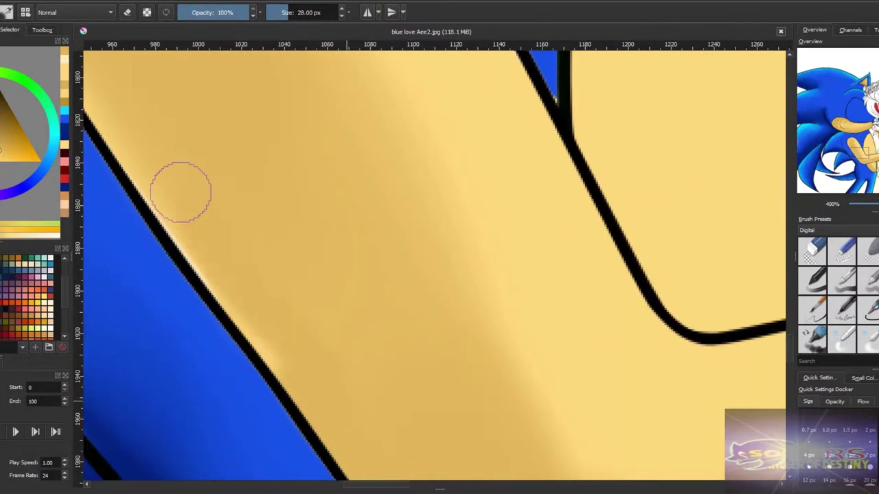
mouse_move(288, 246)
mouse_down()
mouse_move(456, 133)
mouse_move(533, 251)
mouse_up()
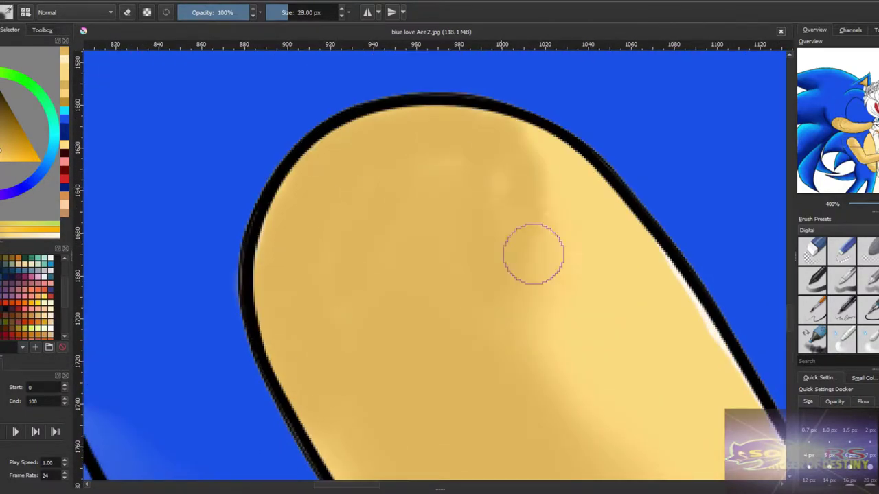
scroll(592, 355, down, 3)
scroll(378, 211, up, 2)
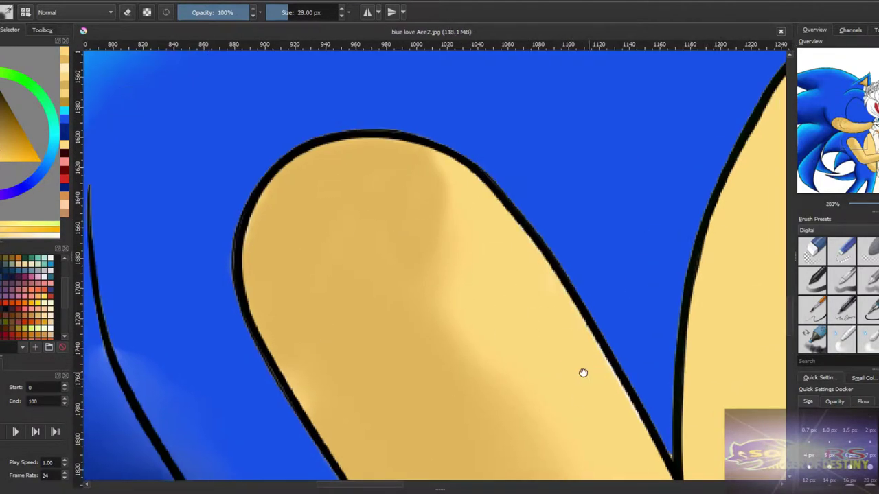
scroll(583, 373, down, 4)
scroll(648, 210, up, 4)
scroll(648, 210, right, 4)
- Shade the chest's arm-side edge in darker tan from near its top down to the forearm at 63 px
key(bracketright)
key(bracketright)
key(bracketright)
drag(532, 220, 505, 354)
scroll(505, 353, up, 2)
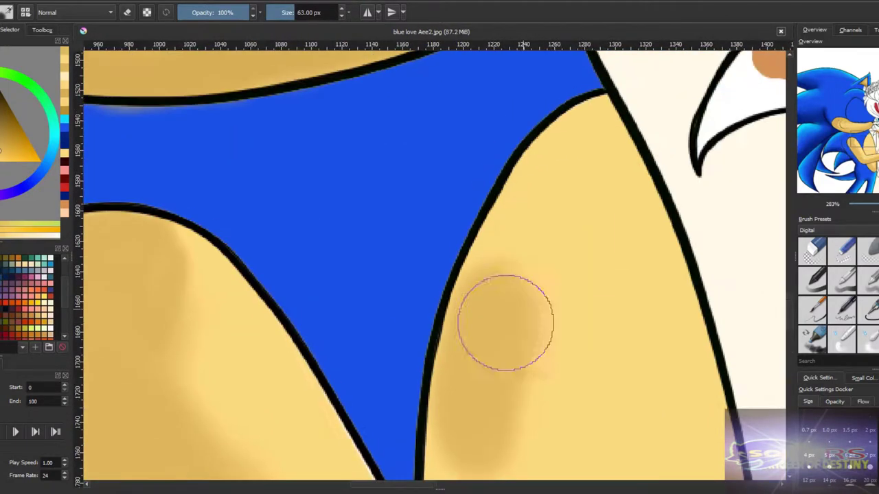
drag(506, 324, 540, 226)
scroll(490, 323, down, 3)
drag(490, 323, 484, 371)
scroll(477, 249, down, 3)
scroll(477, 250, up, 3)
scroll(554, 166, down, 3)
scroll(623, 304, down, 4)
scroll(449, 189, up, 6)
- Paint darker tan into the lower chest corner around the flower bracelet at 14 px
key(bracketleft)
key(bracketleft)
key(bracketleft)
key(bracketleft)
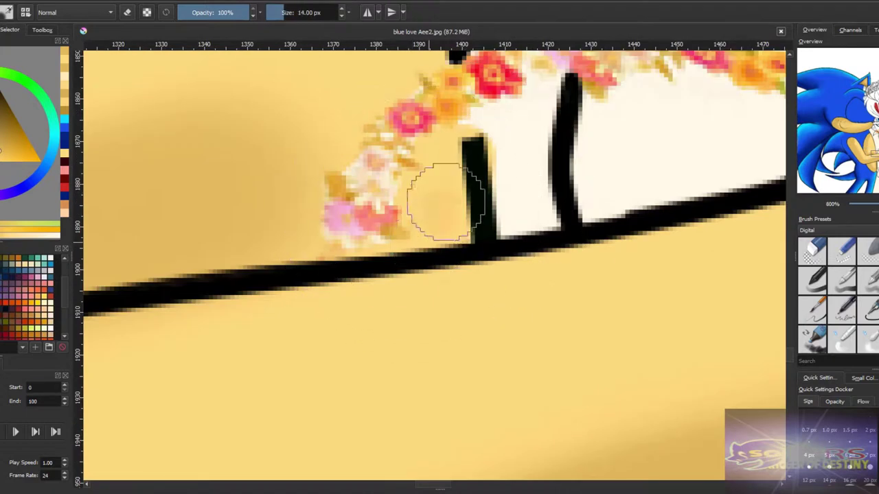
scroll(378, 353, up, 5)
drag(379, 353, 311, 194)
scroll(310, 194, down, 4)
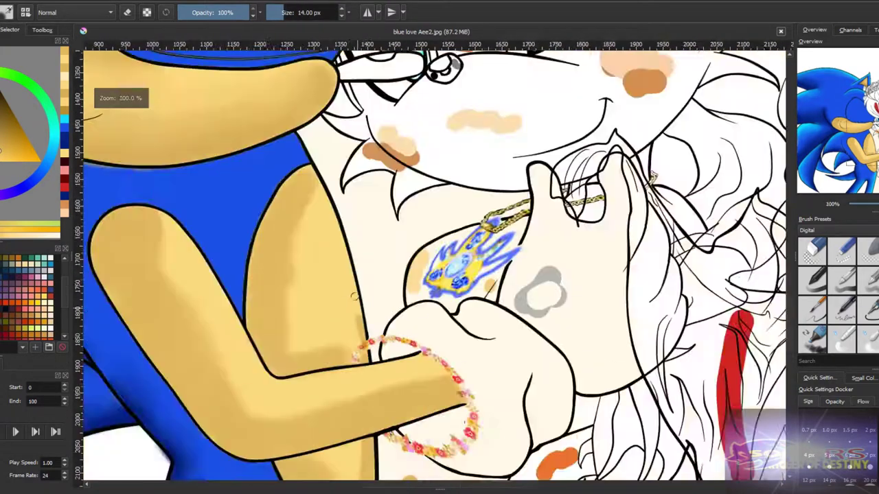
- Shade the chest's pointed top and the edge facing the partner in darker tan at 30 px
key(bracketright)
key(bracketright)
key(bracketright)
key(bracketright)
drag(353, 349, 288, 125)
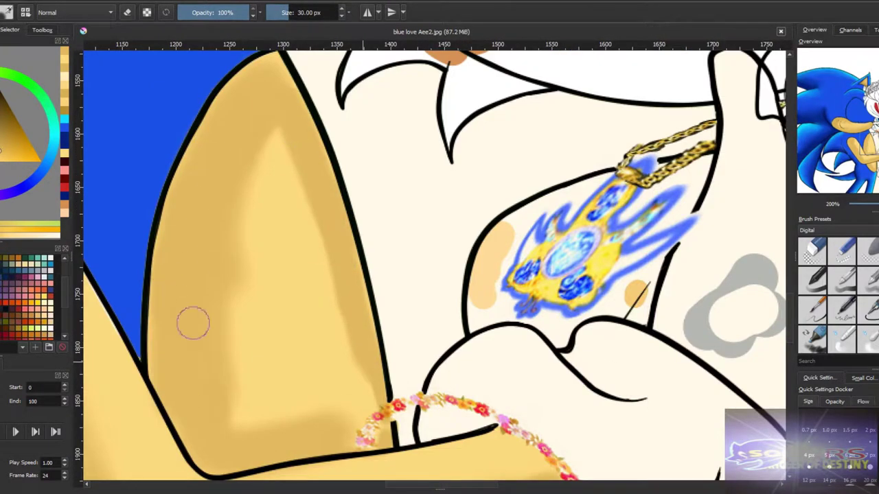
- Blend the chest's darker tan edges smoothly into the light centre with a 60 px blender brush
click(876, 342)
mouse_move(197, 236)
mouse_down()
mouse_move(308, 402)
mouse_move(271, 163)
mouse_up()
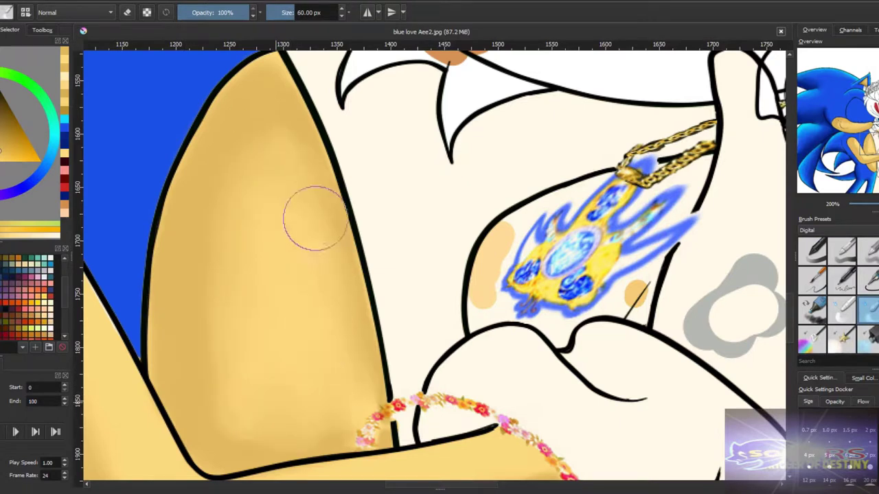
scroll(303, 208, up, 1)
scroll(286, 286, down, 3)
- Blend the darker tan shading along the upper arm, elbow and forearm with the 60 px blender
scroll(255, 314, up, 2)
scroll(208, 254, up, 1)
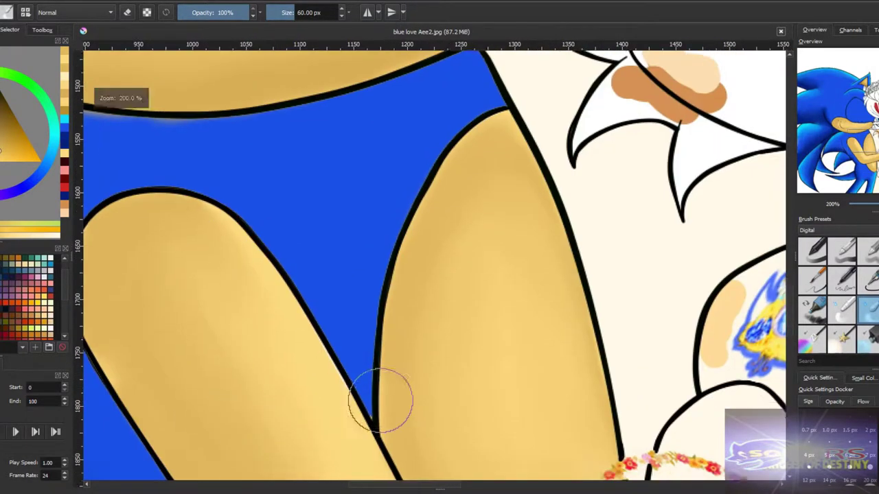
scroll(363, 412, down, 3)
scroll(218, 216, up, 2)
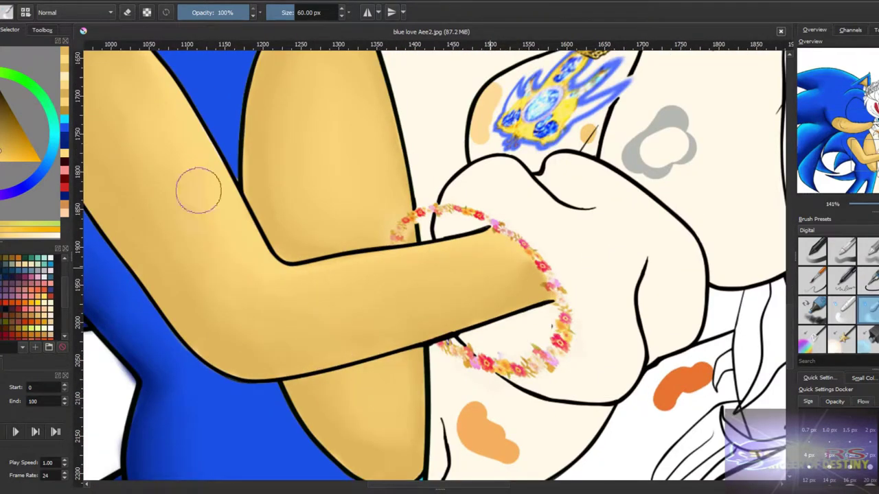
scroll(268, 271, up, 2)
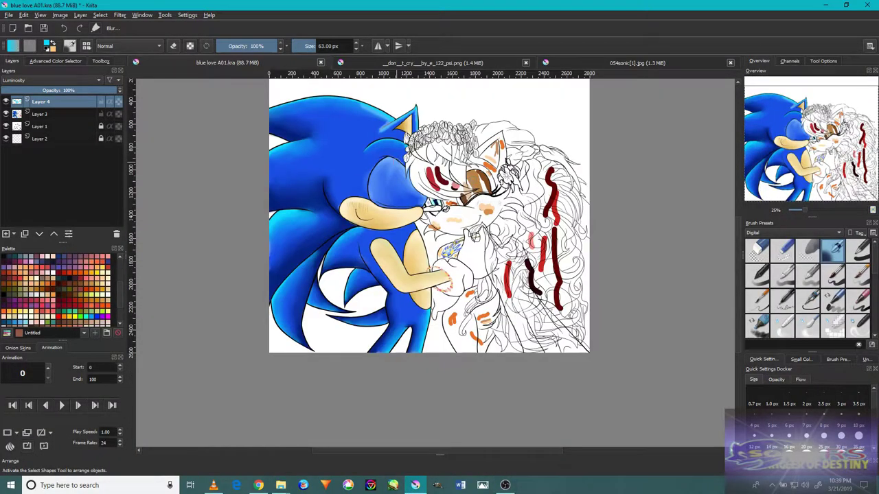
- Airbrush a light highlight band along the top quill on the Luminosity layer, Layer 4, at 63 px
scroll(298, 125, up, 5)
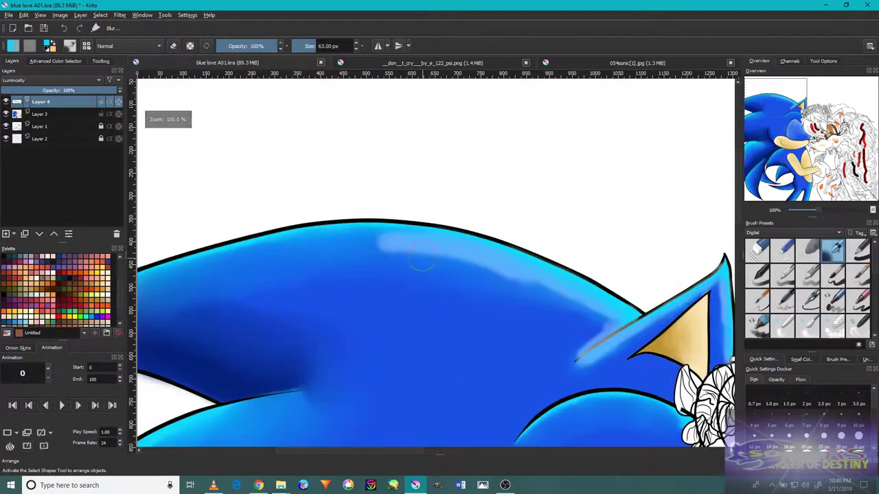
mouse_move(269, 230)
mouse_down()
mouse_move(494, 271)
mouse_move(604, 319)
mouse_up()
drag(295, 206, 659, 254)
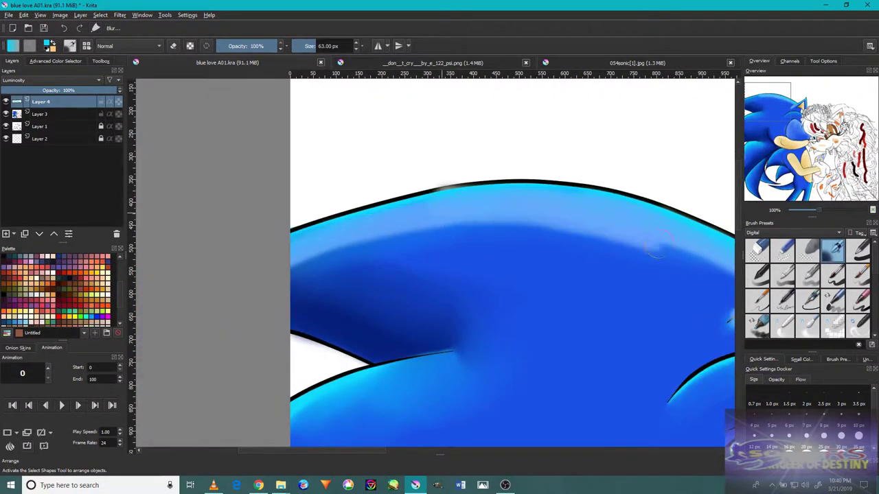
scroll(795, 314, down, 1)
- Blend the top quill's highlight softly into the blue with the 60 px blender brush
click(807, 302)
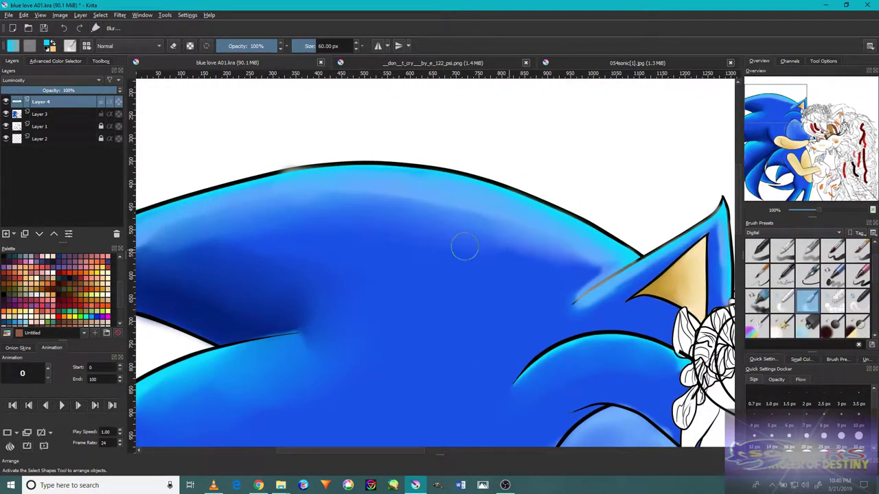
scroll(171, 255, down, 1)
scroll(451, 199, up, 1)
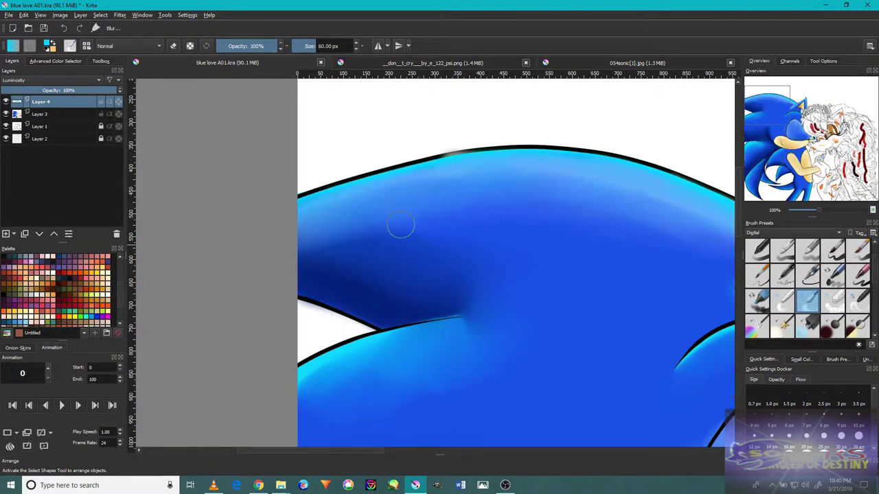
scroll(319, 230, right, 3)
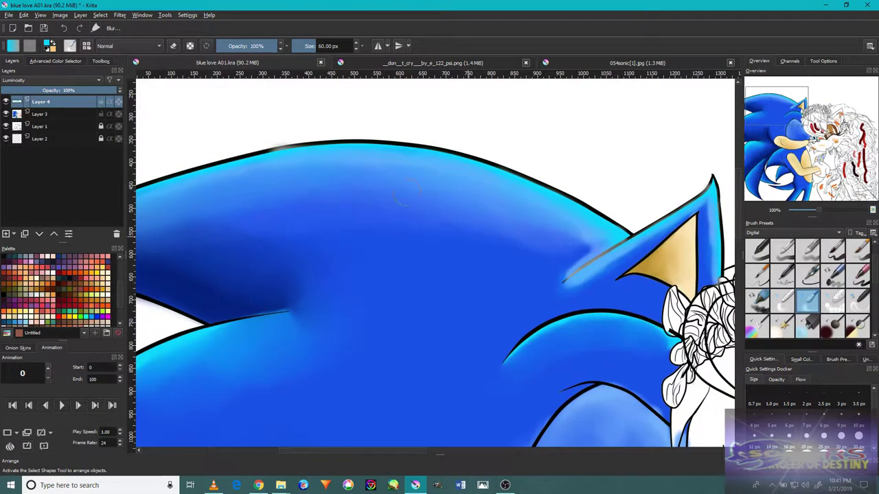
- Blend the highlights around the blue hedgehog's ear, reducing the blender from 32 px to 15 px
scroll(428, 247, up, 2)
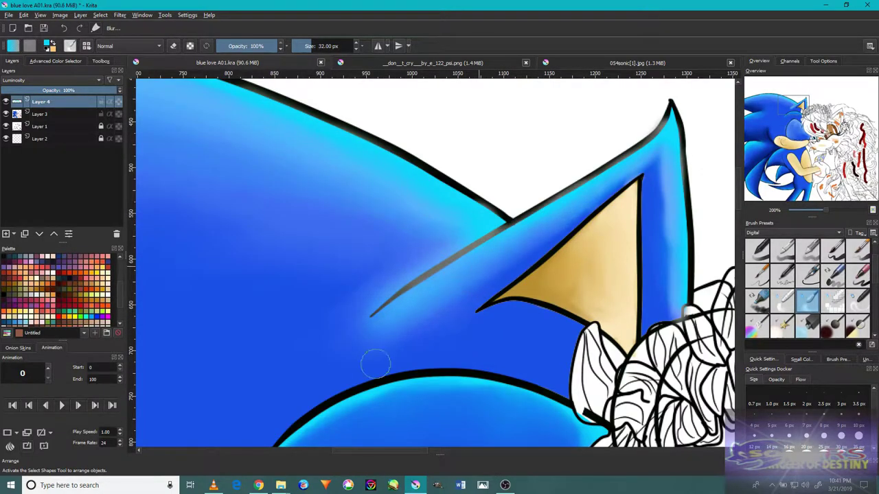
scroll(466, 309, up, 2)
scroll(466, 309, right, 2)
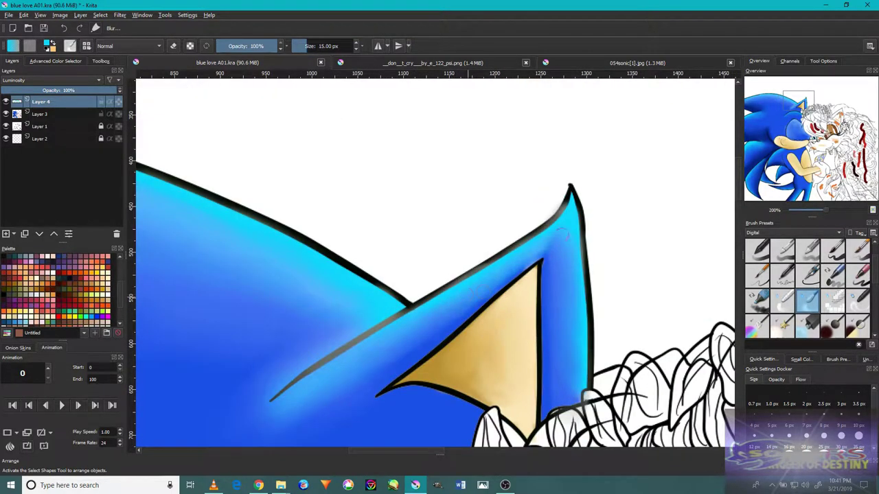
- Return to the airbrush and paint light highlights along the upper edges of the second and third quills
key(1)
key(slash)
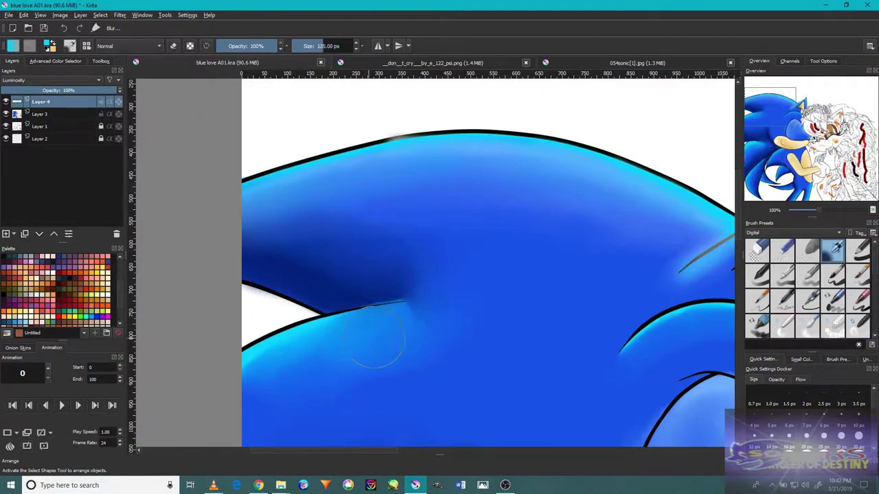
mouse_move(213, 391)
mouse_down()
mouse_move(261, 384)
mouse_move(405, 323)
mouse_up()
scroll(405, 322, down, 3)
scroll(392, 275, up, 2)
drag(392, 274, 452, 184)
scroll(462, 392, down, 3)
- Blend the second and third quills' highlights into the blue with the 60 px blender
click(807, 326)
scroll(497, 212, up, 8)
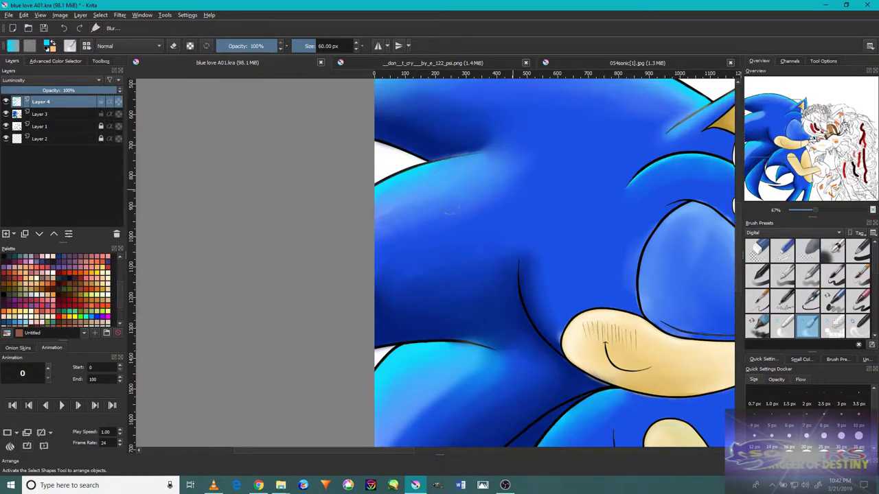
scroll(405, 177, up, 5)
scroll(569, 337, down, 8)
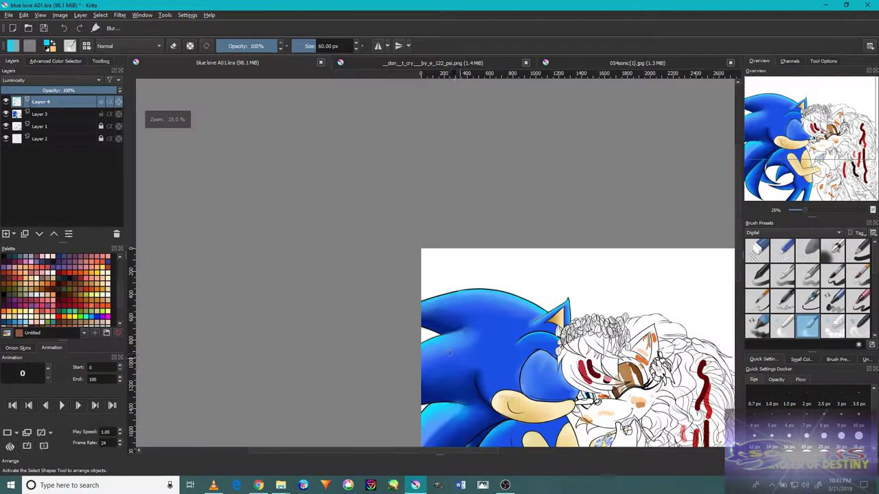
scroll(420, 306, up, 7)
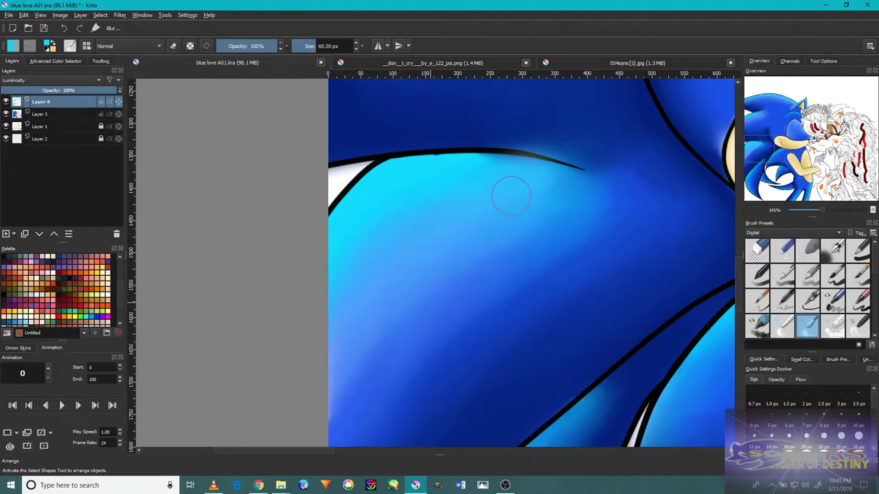
- Airbrush a light highlight down the long lower back quill and soften it with the 60 px blender
scroll(511, 196, down, 5)
key(/)
scroll(461, 323, up, 3)
mouse_move(417, 278)
mouse_down()
mouse_move(449, 158)
mouse_move(455, 334)
mouse_move(469, 238)
mouse_move(516, 216)
mouse_up()
scroll(469, 238, up, 3)
key(bracketleft)
key(bracketleft)
key(bracketleft)
key(slash)
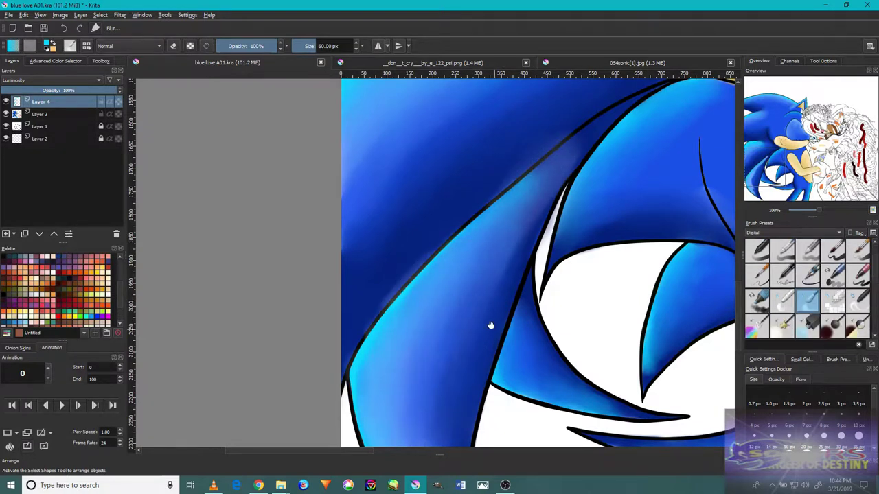
scroll(491, 325, down, 3)
- Erase the stray highlight outside the long lower quill's outline, reducing the eraser from 50 px to 11 px
key(slash)
scroll(449, 416, up, 2)
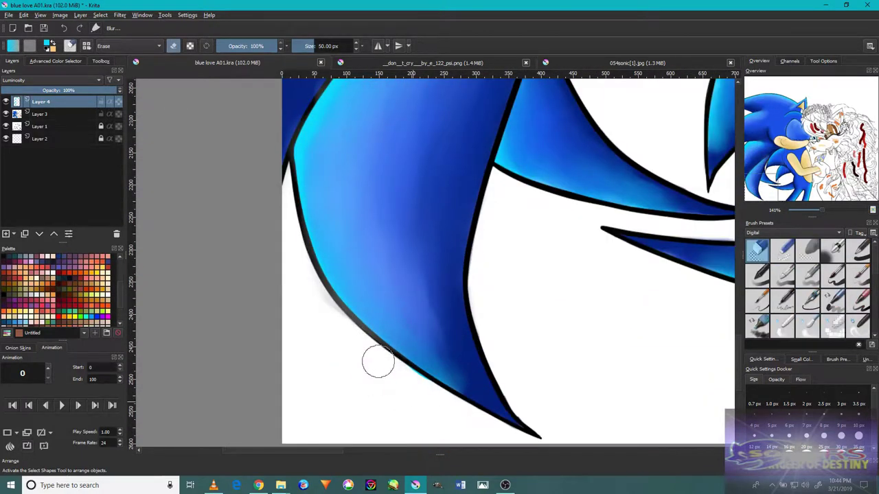
scroll(265, 214, up, 2)
scroll(289, 173, down, 5)
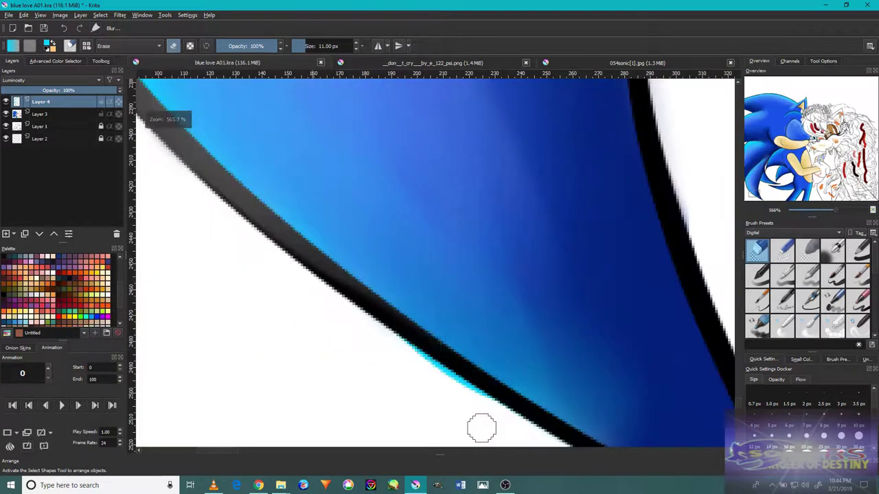
scroll(280, 227, up, 5)
drag(280, 227, 492, 245)
- Airbrush a light highlight along the upper edge of the quill behind the arm at 55 px, using 16 px at its tip
scroll(498, 243, down, 8)
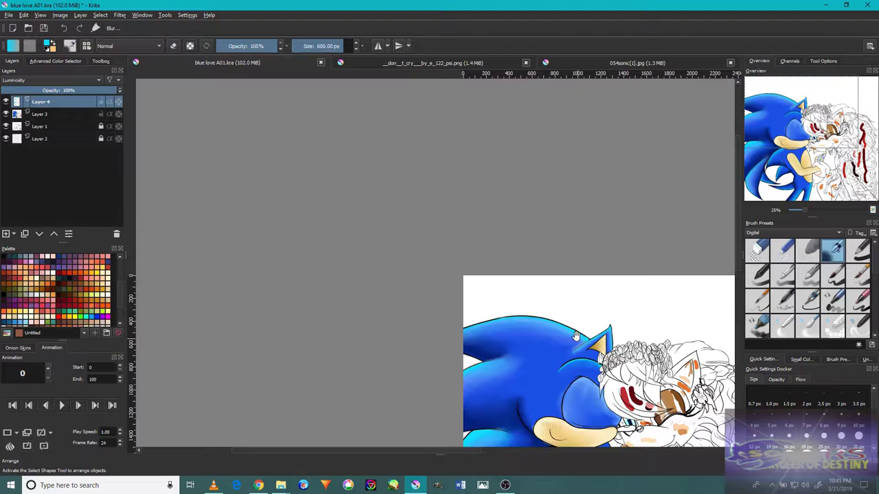
scroll(575, 335, up, 6)
mouse_move(501, 275)
mouse_down()
mouse_move(439, 247)
mouse_move(481, 227)
mouse_up()
scroll(402, 300, down, 1)
key(bracketleft)
drag(402, 300, 359, 354)
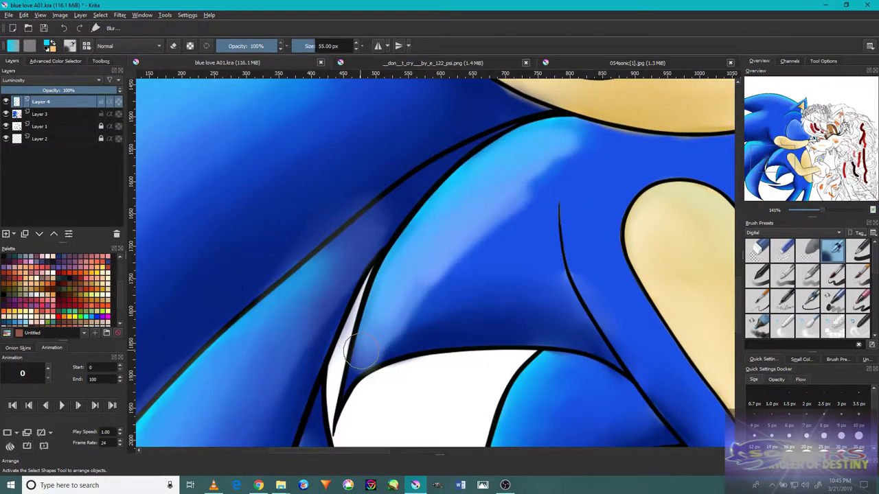
scroll(357, 357, up, 3)
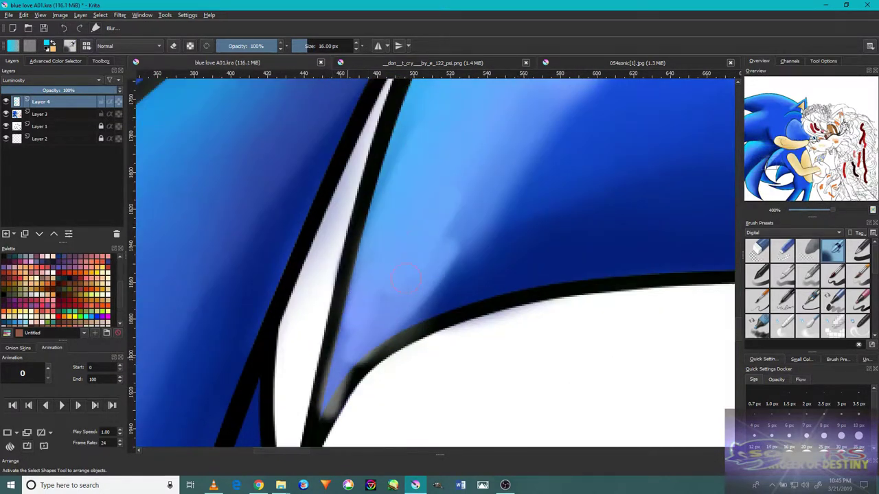
scroll(412, 261, down, 3)
- Airbrush a 47 px light highlight on the small curved quill below and soften it with the 20 px blender
scroll(502, 180, up, 2)
mouse_move(497, 182)
mouse_down()
mouse_move(548, 157)
mouse_move(467, 172)
mouse_move(577, 177)
mouse_up()
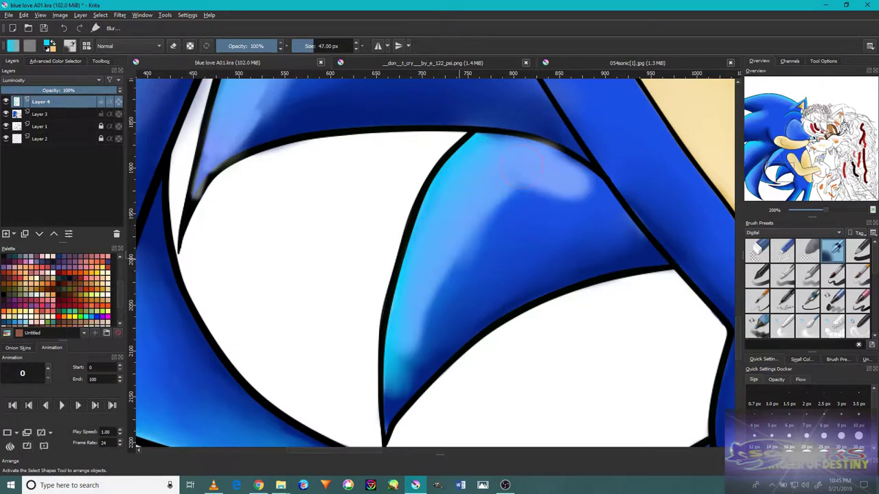
scroll(875, 271, down, 3)
mouse_move(446, 275)
mouse_down()
mouse_move(510, 206)
mouse_move(435, 314)
mouse_move(445, 283)
mouse_up()
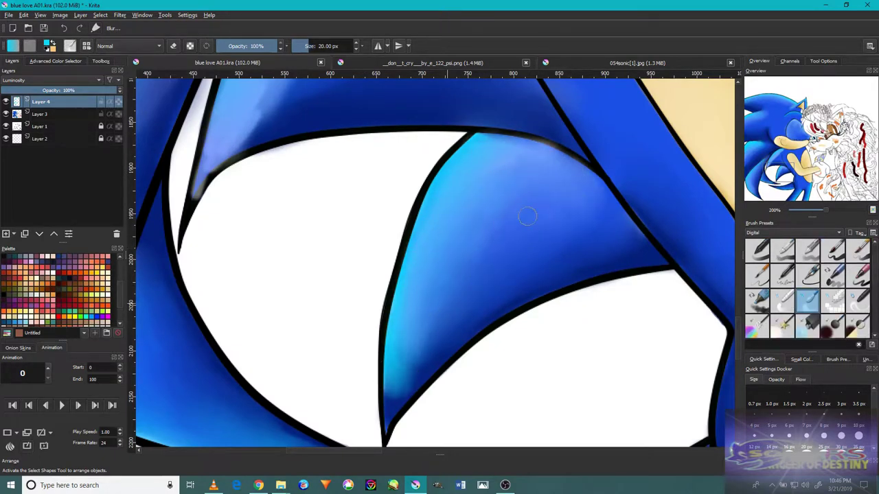
mouse_move(386, 245)
mouse_down()
mouse_move(382, 446)
mouse_move(359, 239)
mouse_up()
- Blend the highlight on the quill behind the arm into the blue with a 22 px blender
drag(520, 84, 506, 180)
mouse_move(280, 440)
mouse_down()
mouse_move(348, 310)
mouse_move(443, 231)
mouse_up()
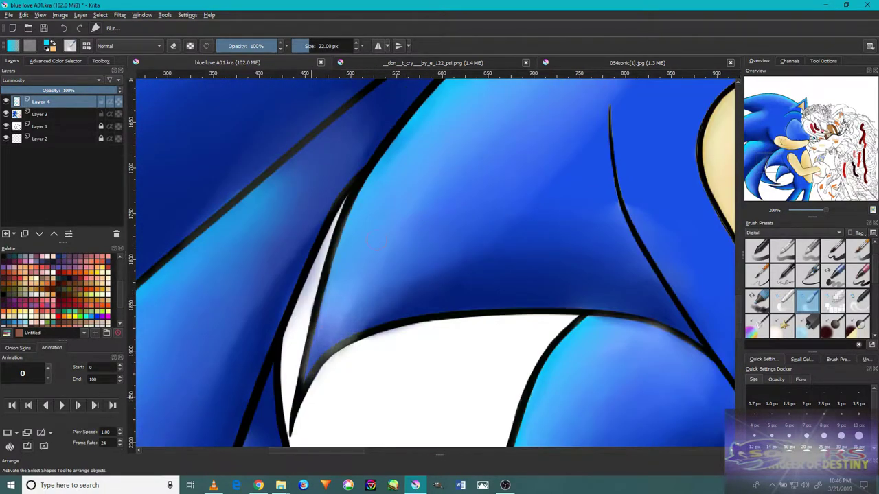
scroll(412, 235, up, 3)
scroll(412, 235, down, 8)
- Airbrush 44 px light highlights down both of the blue hedgehog's legs and soften them with the 60 px blender
scroll(522, 323, up, 4)
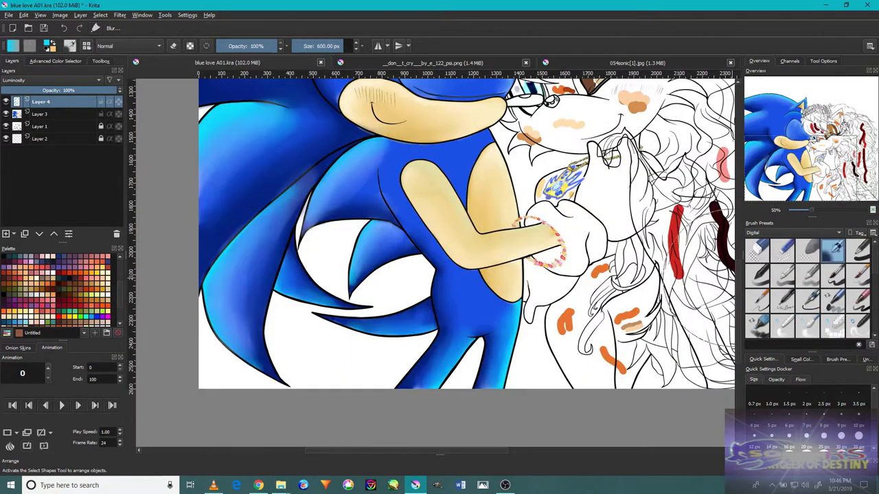
scroll(522, 322, up, 2)
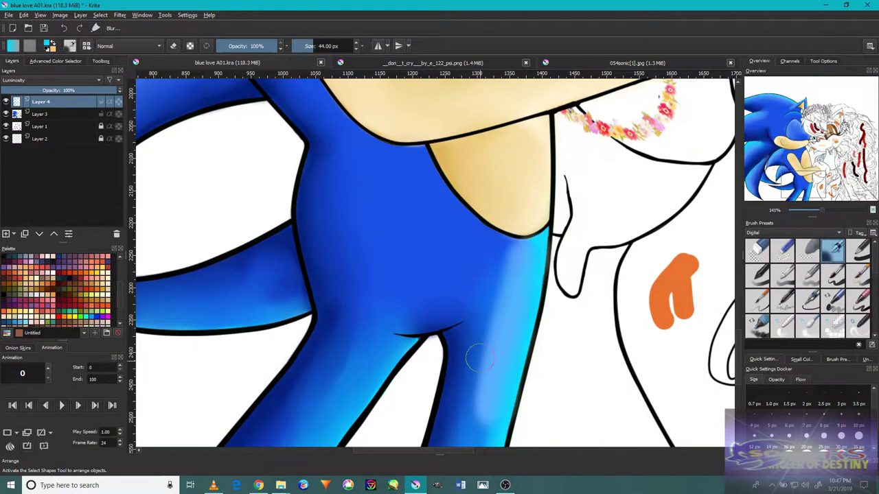
scroll(474, 397, down, 3)
drag(439, 171, 374, 206)
scroll(374, 206, up, 1)
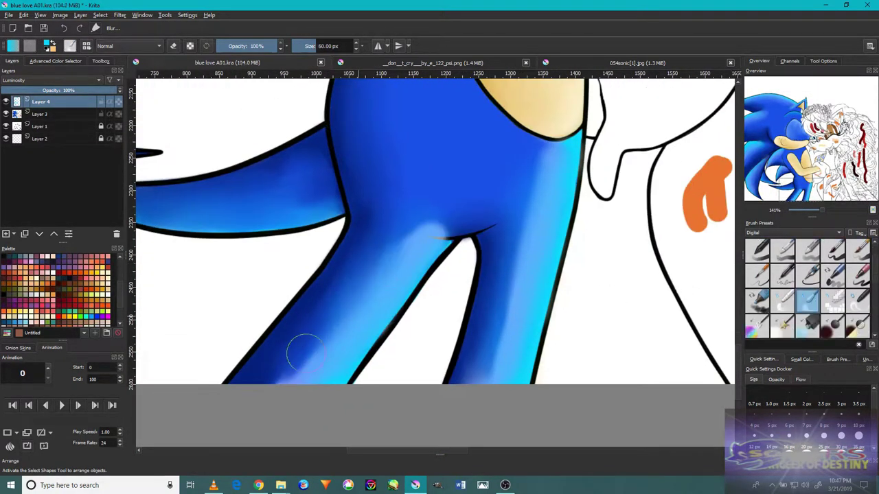
drag(385, 263, 309, 357)
drag(488, 357, 519, 204)
- Airbrush a light highlight along the underside of the lowest quill beside the legs with a 44 px brush
mouse_move(449, 167)
mouse_down()
mouse_move(529, 295)
mouse_move(268, 302)
mouse_up()
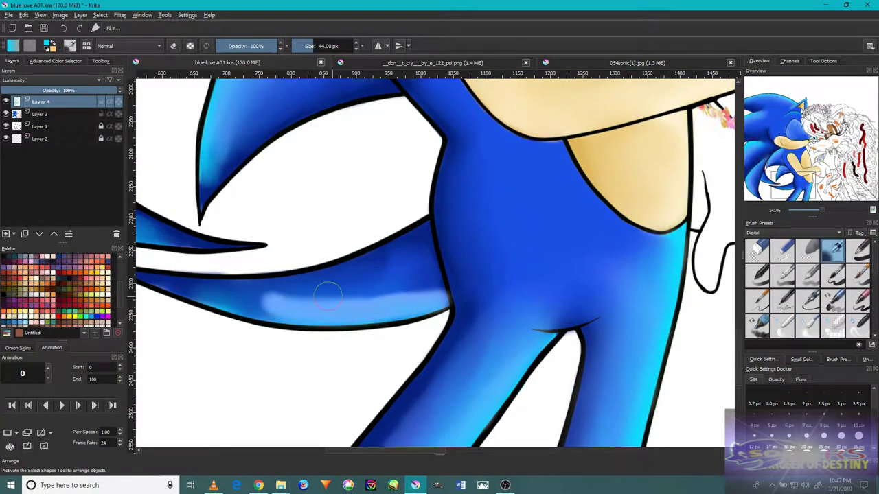
scroll(268, 302, up, 3)
drag(403, 285, 261, 296)
drag(288, 261, 412, 268)
- Blend the lowest quill's highlight into the blue with the blender at 22 px
click(808, 302)
mouse_move(618, 254)
mouse_down()
mouse_move(402, 226)
mouse_move(254, 226)
mouse_move(288, 288)
mouse_up()
mouse_move(506, 265)
mouse_down()
mouse_move(531, 288)
mouse_move(342, 280)
mouse_up()
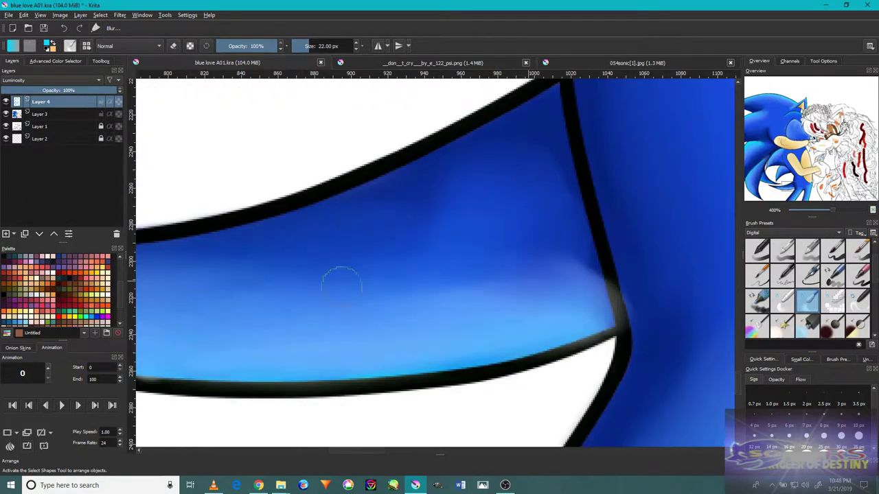
drag(588, 274, 346, 379)
- Airbrush a dark blue shadow around the curved line behind the blue hedgehog's cheek and soften it with the 60 px blender
scroll(427, 313, down, 6)
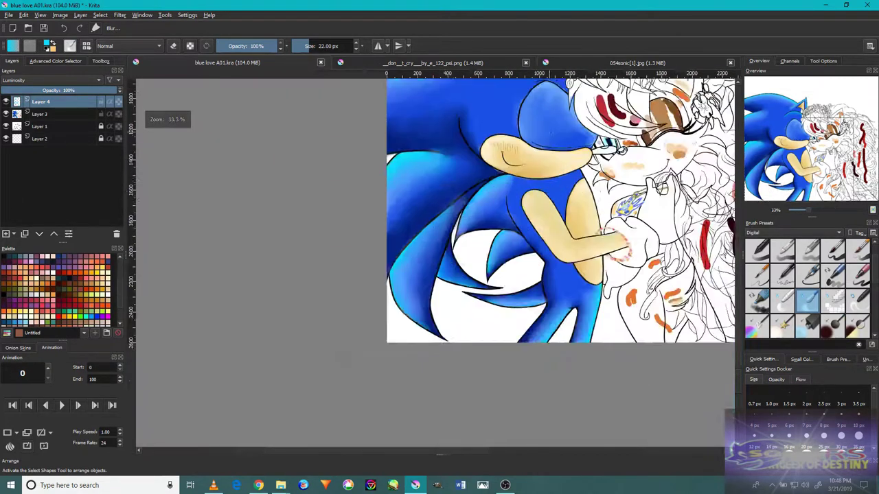
scroll(490, 251, up, 2)
drag(490, 251, 462, 197)
click(832, 251)
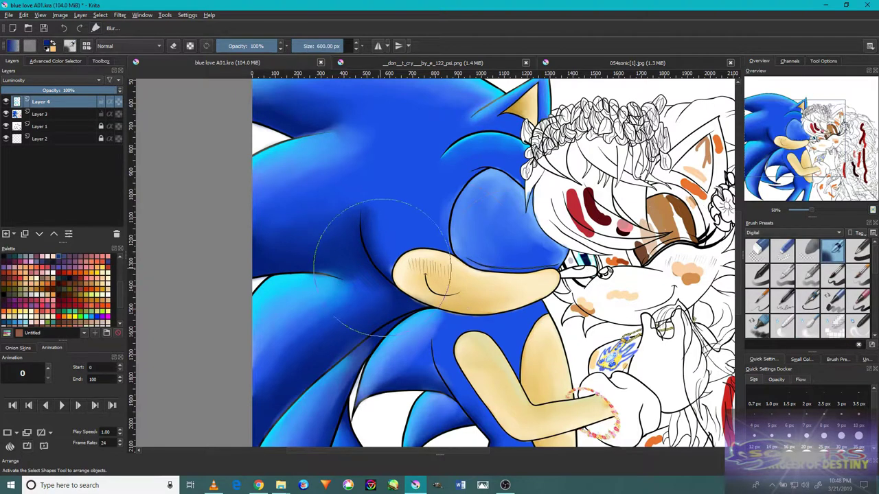
scroll(384, 268, up, 4)
mouse_move(384, 267)
mouse_down()
mouse_move(294, 294)
mouse_move(318, 247)
mouse_up()
mouse_move(268, 336)
mouse_down()
mouse_move(308, 296)
mouse_move(302, 349)
mouse_move(254, 206)
mouse_up()
click(807, 297)
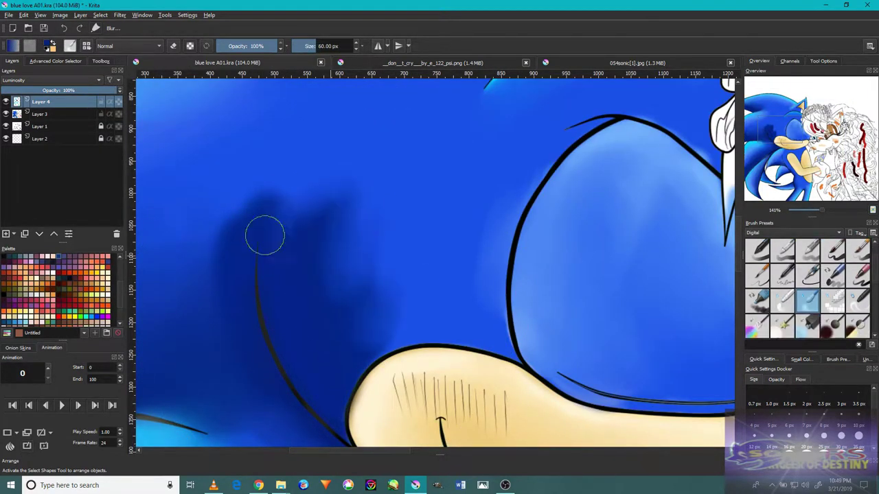
drag(323, 219, 279, 242)
scroll(427, 238, down, 5)
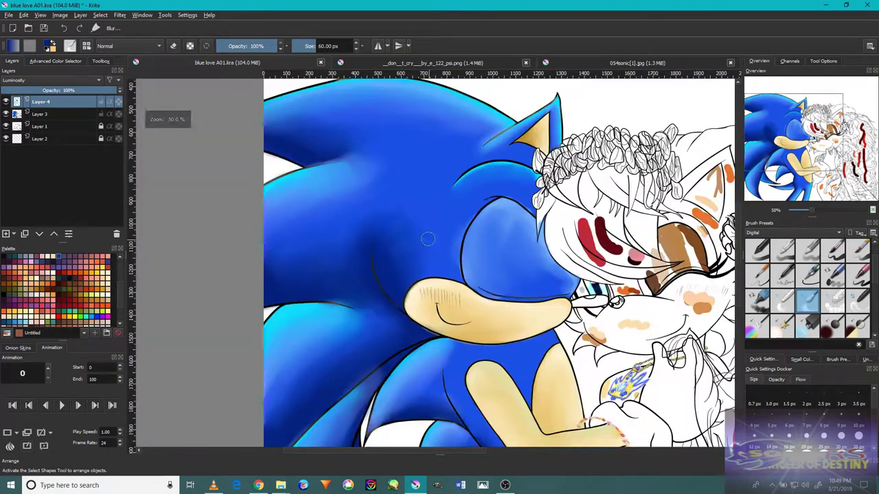
- Return to the airbrush and save the drawing under the new name blue love A02.kra
click(833, 250)
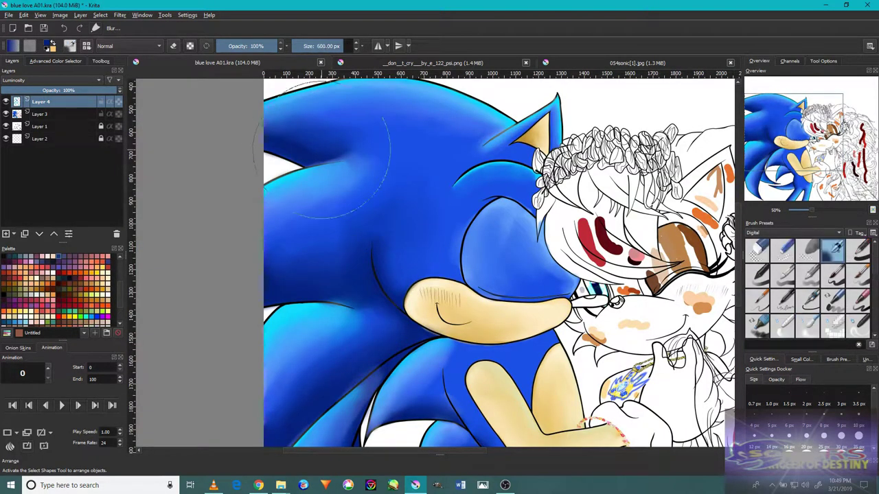
scroll(486, 265, up, 5)
key(BackSpace)
text(2)
key(Return)
- Airbrush a dark blue shadow along the underside of the top quill and soften it with the blender
mouse_move(474, 275)
mouse_down()
mouse_move(510, 267)
mouse_move(500, 267)
mouse_up()
key(ctrl+z)
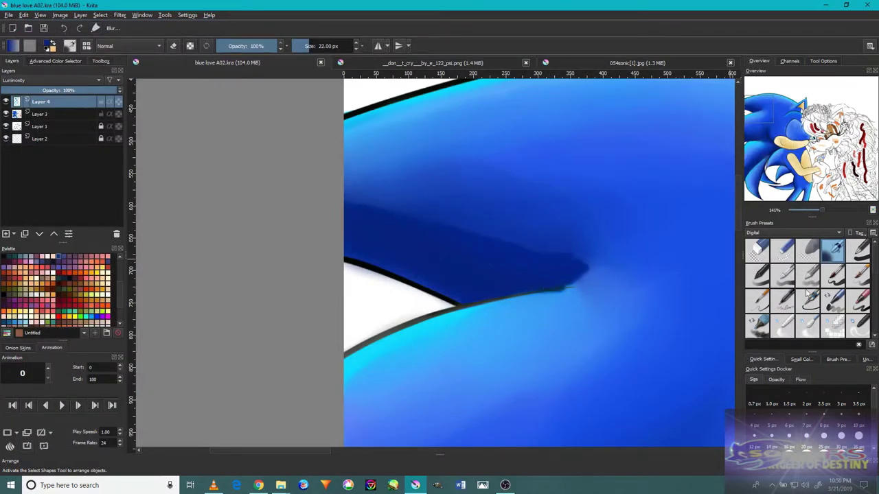
click(807, 327)
scroll(408, 245, down, 5)
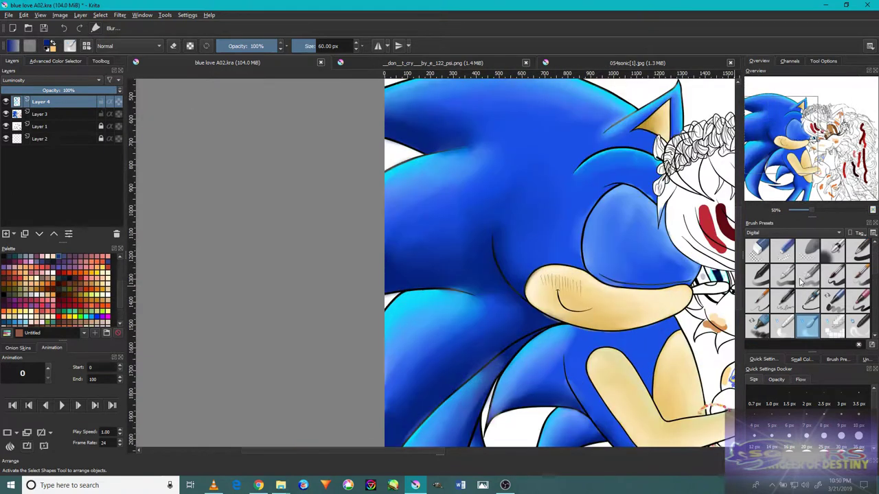
- Airbrush a 103 px dark shadow along the second quill's underside and blend it towards the cheek line with the 60 px blender
click(833, 251)
scroll(456, 261, up, 3)
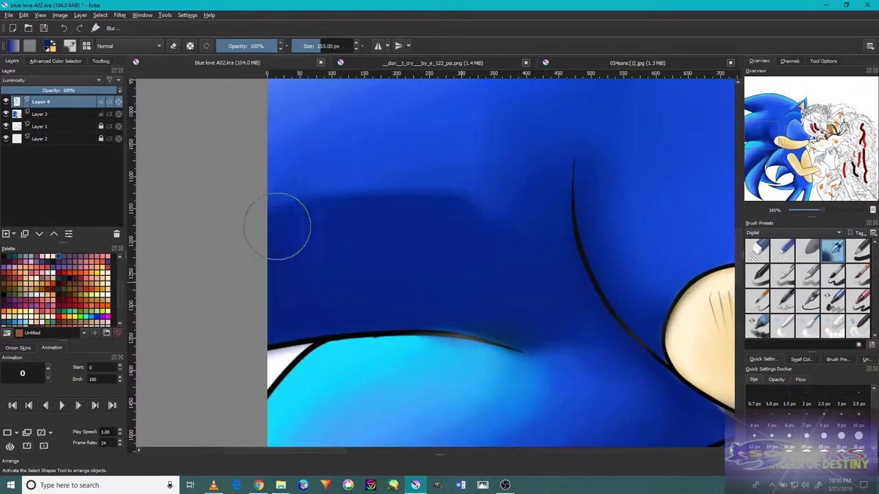
drag(532, 311, 384, 353)
key(/)
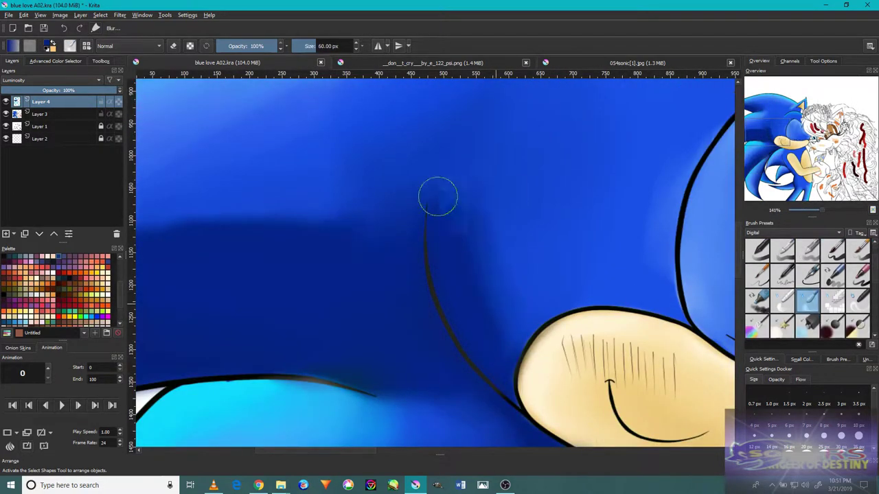
scroll(406, 218, left, 3)
scroll(517, 251, down, 3)
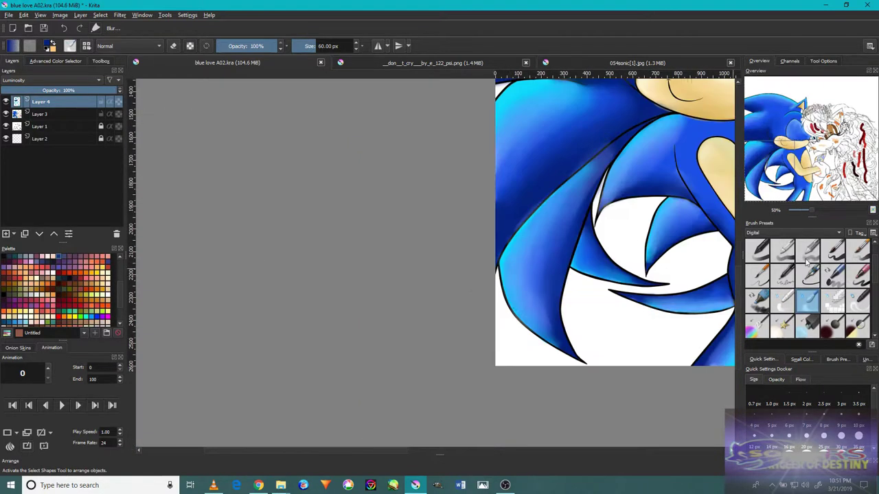
- Airbrush a dark blue shadow along the third quill's lower edge and up to the cheek with a 118 px brush
key(/)
scroll(509, 227, right, 1)
scroll(505, 227, up, 2)
key(/)
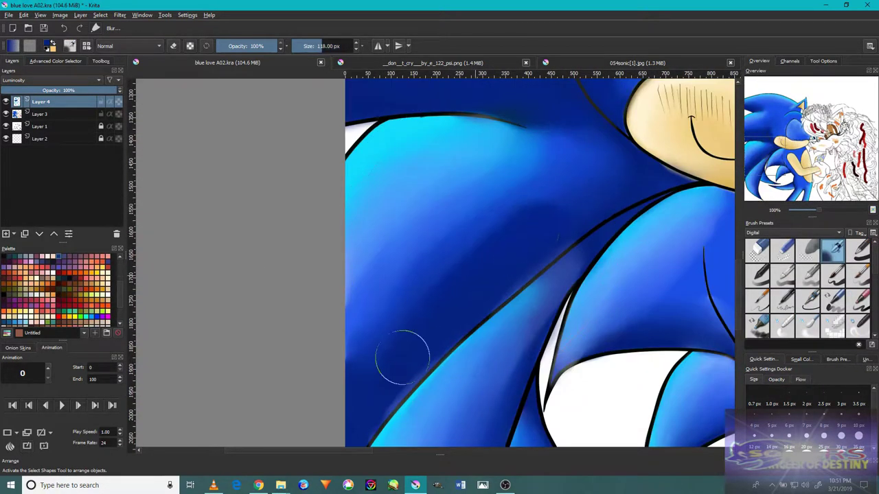
scroll(543, 249, up, 1)
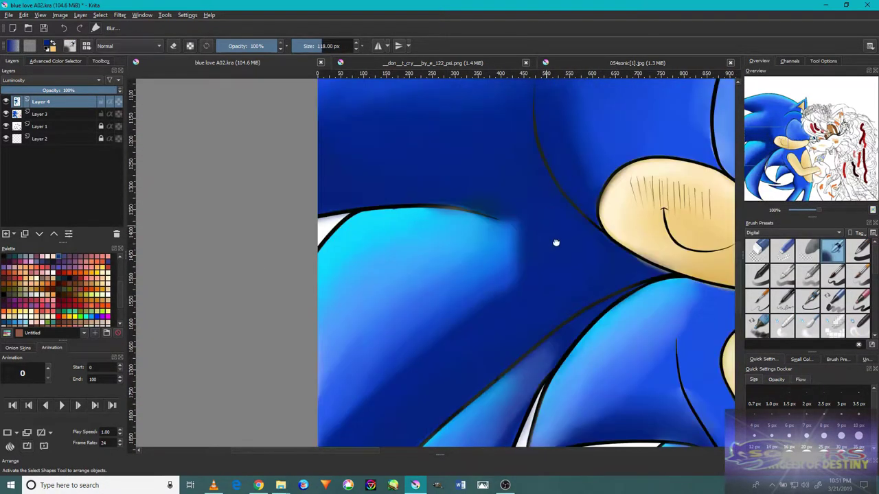
- Blend the third quill's shadow into its highlight with the 60 px blender
scroll(700, 251, down, 3)
click(808, 301)
scroll(362, 190, up, 2)
scroll(343, 233, up, 3)
scroll(328, 272, right, 2)
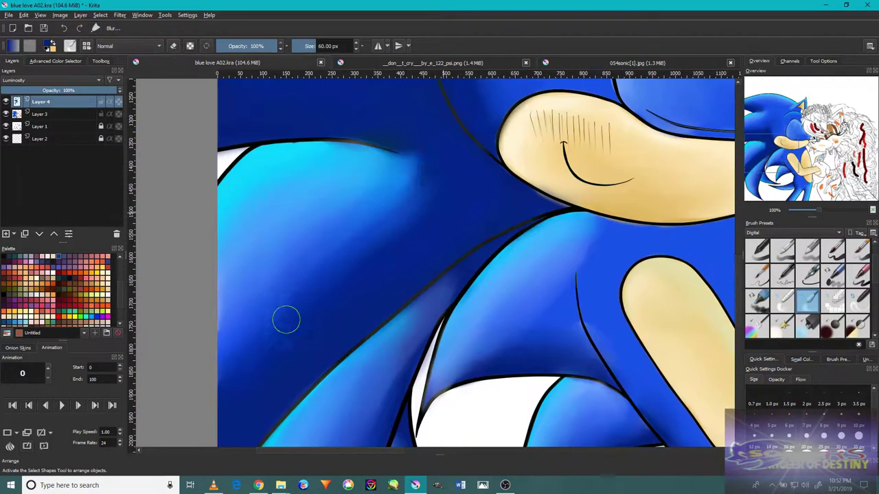
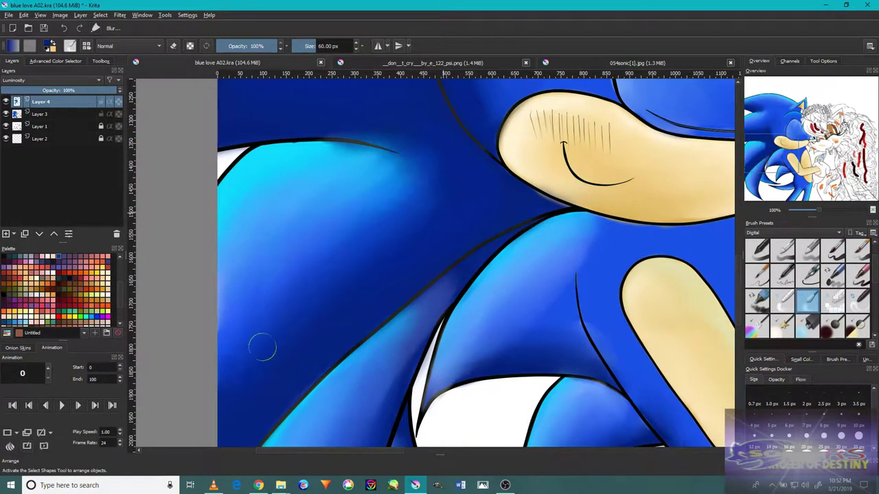
- Airbrush a dark blue shadow down the inner edge of the long lower quill with a 73 px brush
scroll(372, 367, down, 2)
scroll(373, 366, up, 4)
key(/)
scroll(359, 420, up, 1)
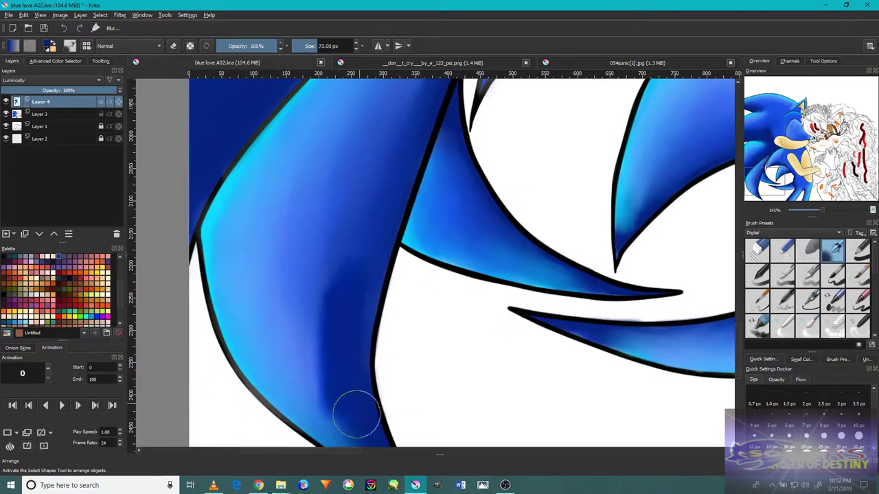
drag(358, 420, 357, 295)
scroll(357, 295, up, 2)
scroll(408, 169, down, 3)
scroll(303, 300, up, 1)
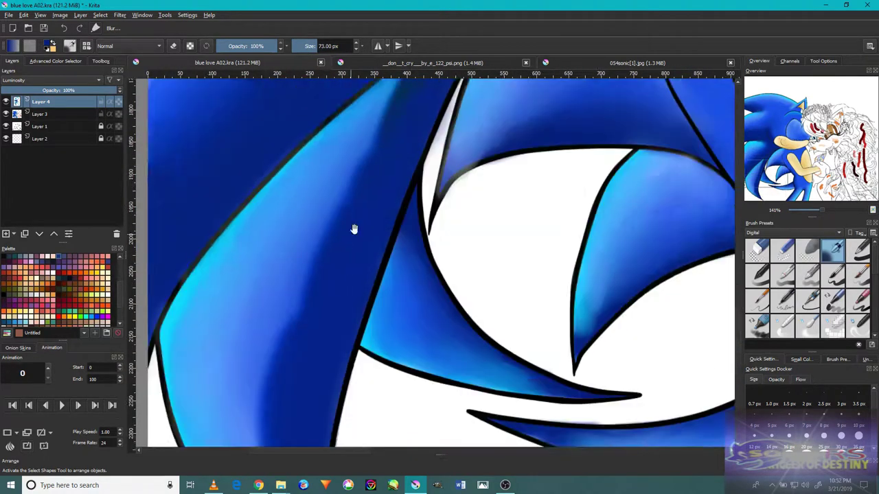
scroll(317, 331, up, 1)
- Soften the long lower quill's shadow with the 60 px blender
key(/)
scroll(284, 239, down, 1)
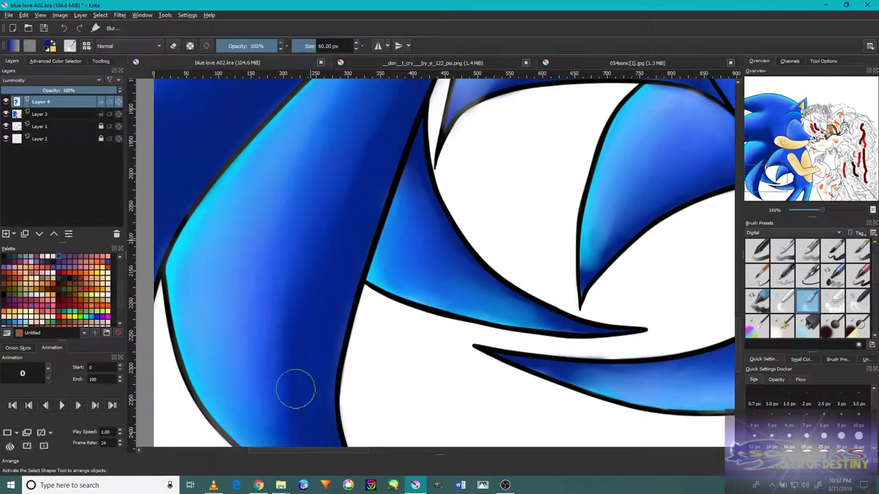
scroll(296, 390, down, 1)
scroll(275, 298, up, 1)
scroll(385, 245, up, 4)
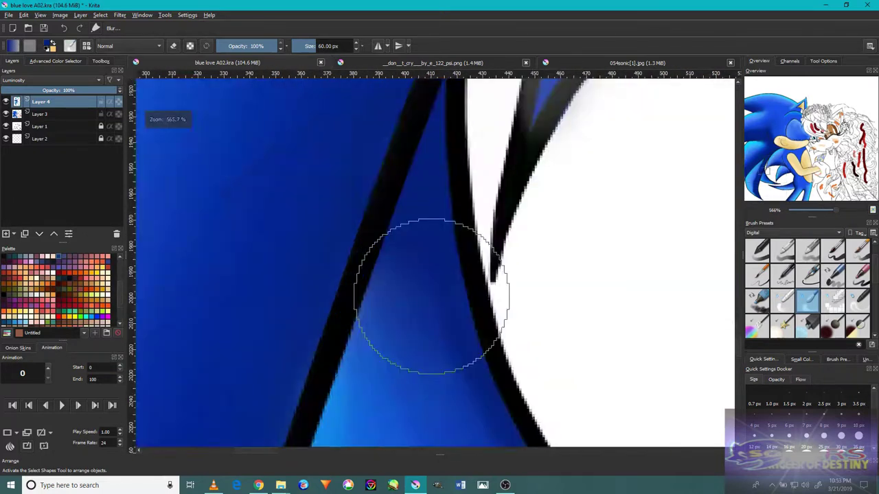
- Airbrush a 38 px dark shadow along the upper edge of the pointed quill beside the long lower one and blend it
scroll(433, 275, down, 5)
scroll(343, 275, down, 2)
scroll(426, 337, up, 3)
key(/)
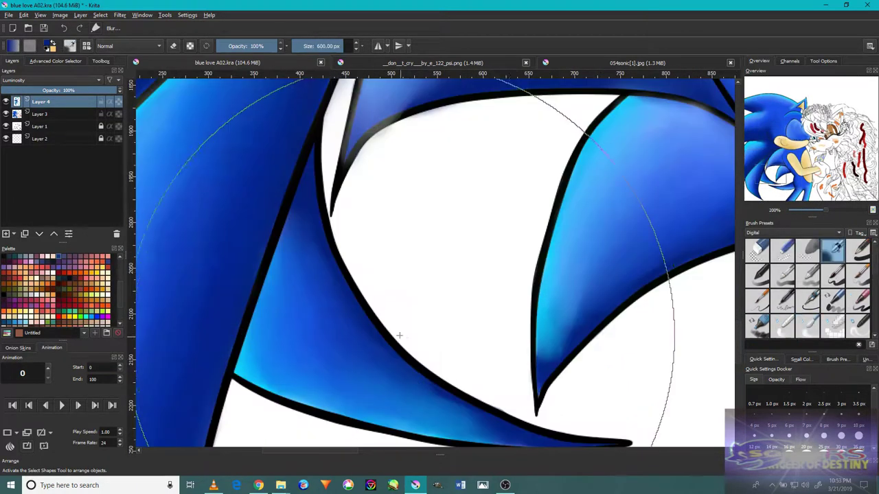
drag(371, 353, 259, 240)
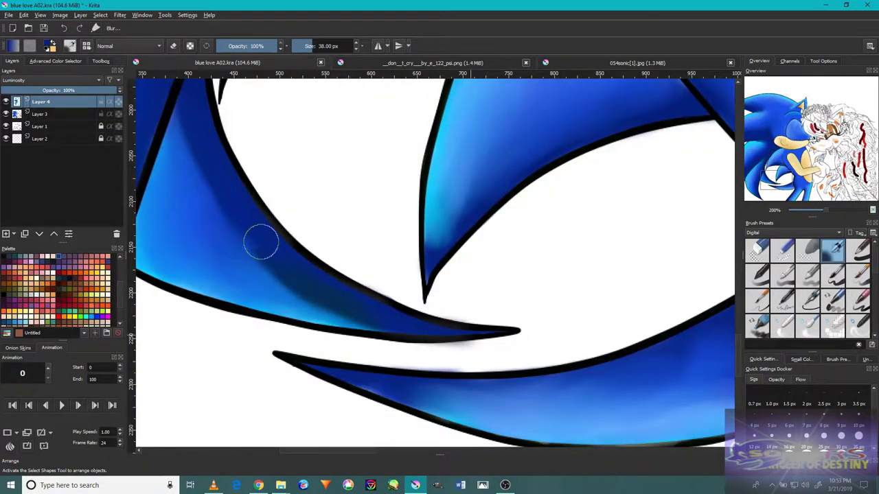
mouse_move(376, 316)
mouse_down()
mouse_move(274, 288)
mouse_move(363, 314)
mouse_move(196, 231)
mouse_move(185, 236)
mouse_up()
key(/)
- Airbrush a dark blue shadow down the outer side of the blue hedgehog's rear leg with a 68 px brush
click(833, 251)
scroll(638, 281, down, 3)
scroll(511, 350, up, 1)
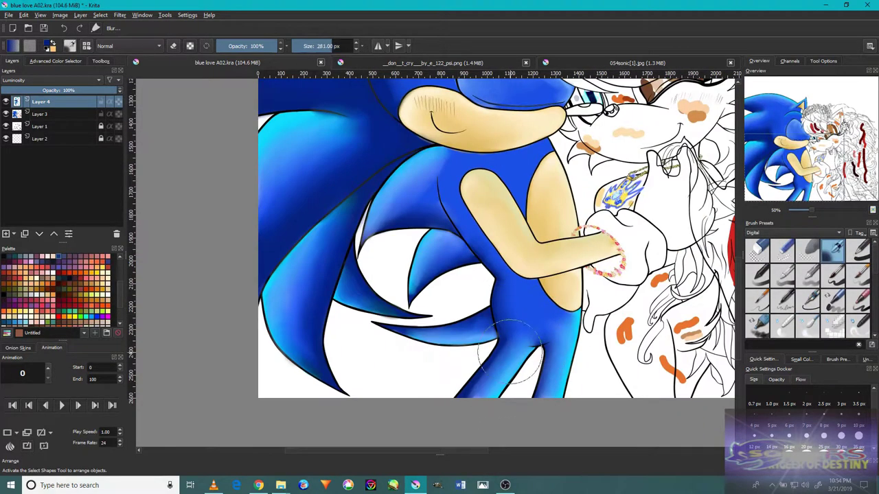
scroll(505, 357, up, 3)
scroll(540, 245, down, 1)
scroll(570, 359, up, 1)
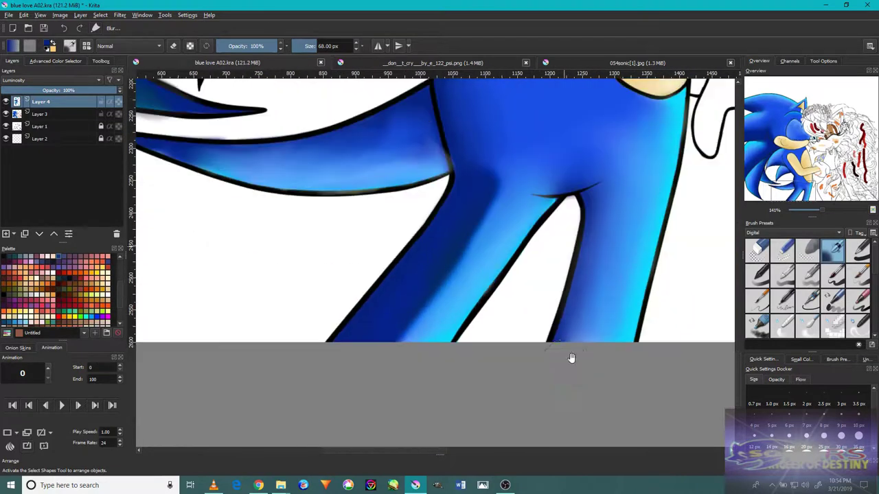
- Blend the dark blue shadow on the blue hedgehog's rear leg with the 60 px blender
mouse_move(601, 313)
mouse_down()
mouse_move(608, 177)
mouse_move(559, 172)
mouse_move(625, 288)
mouse_move(526, 176)
mouse_up()
key(/)
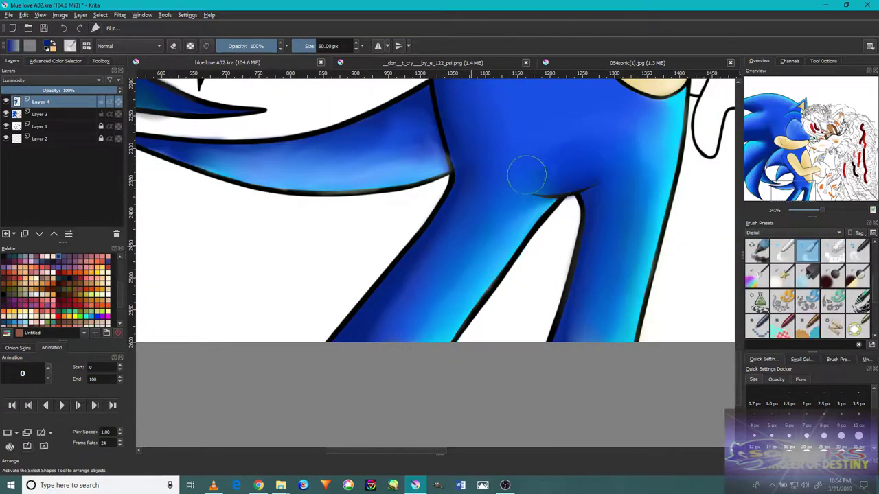
scroll(504, 254, up, 1)
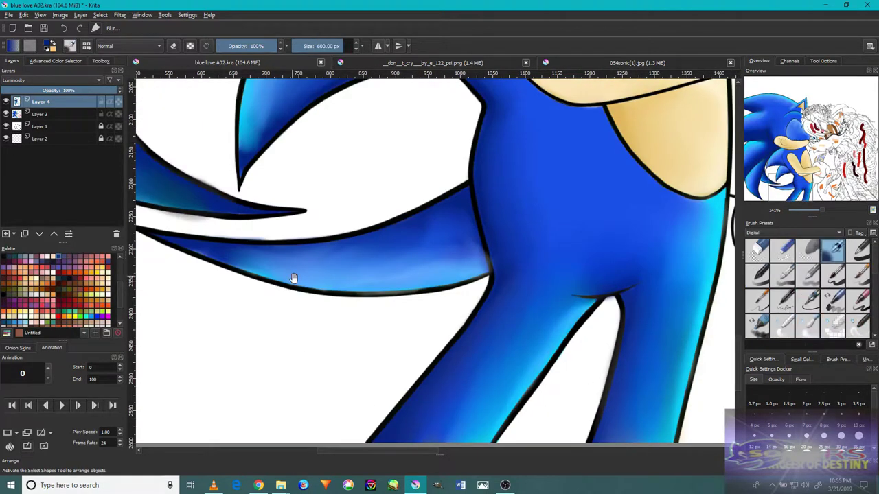
- Airbrush a 44 px dark blue shadow along the upper edge of the pointed quill beside the hip
scroll(294, 276, up, 1)
mouse_move(652, 274)
mouse_down()
mouse_move(635, 251)
mouse_move(280, 314)
mouse_up()
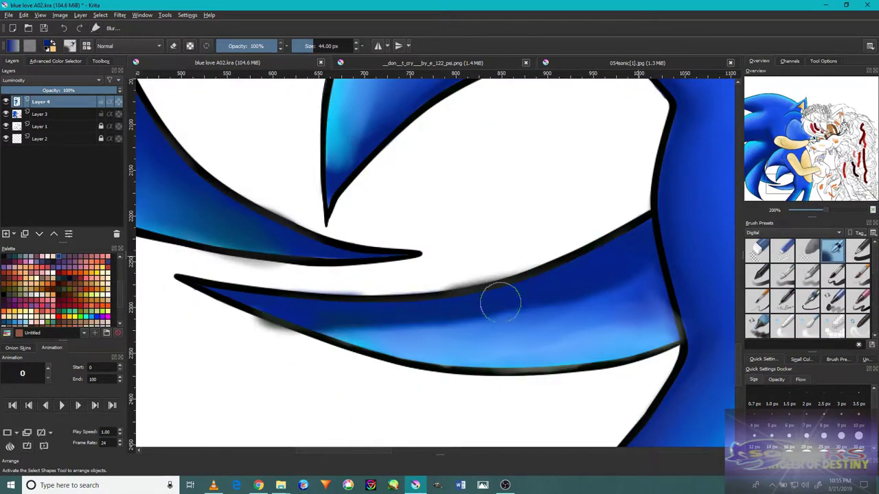
key(ctrl+z)
mouse_move(636, 302)
mouse_down()
mouse_move(631, 276)
mouse_move(292, 314)
mouse_move(594, 287)
mouse_move(647, 240)
mouse_up()
- Blend the hip-side quill's shadow into its lighter blue with a 26 px blender
click(836, 278)
mouse_move(659, 302)
mouse_down()
mouse_move(417, 313)
mouse_move(612, 298)
mouse_up()
scroll(412, 289, up, 1)
drag(398, 267, 337, 269)
scroll(612, 278, up, 1)
scroll(580, 235, down, 6)
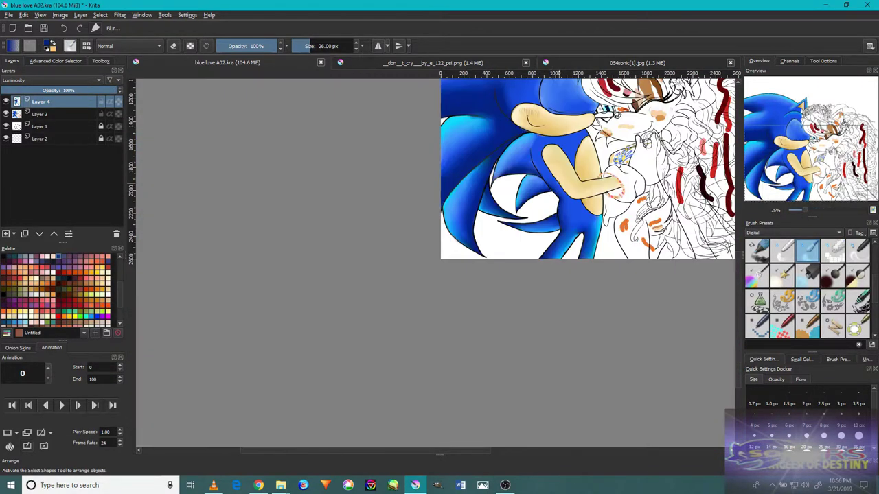
- Airbrush dark blue shadows along the lower edges of the large back quill at 59 px and the small quill beneath it at 35 px
scroll(575, 209, up, 5)
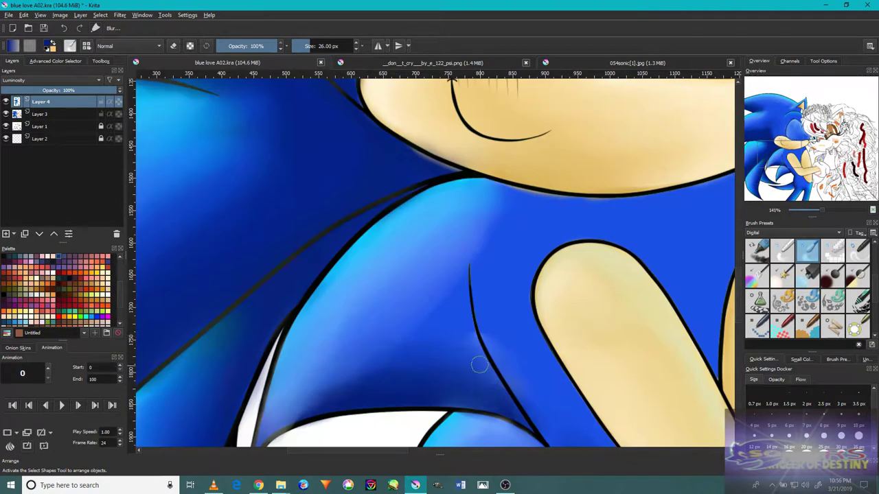
scroll(810, 288, up, 3)
click(833, 251)
drag(412, 383, 366, 313)
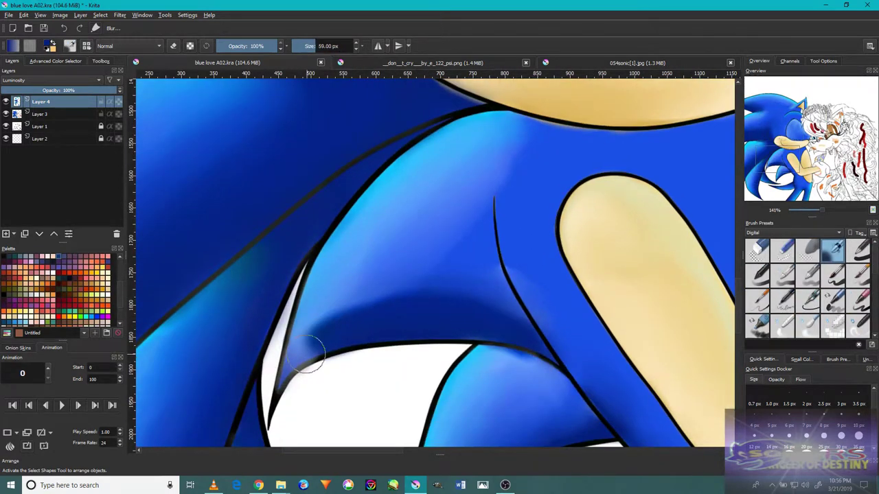
drag(498, 332, 423, 194)
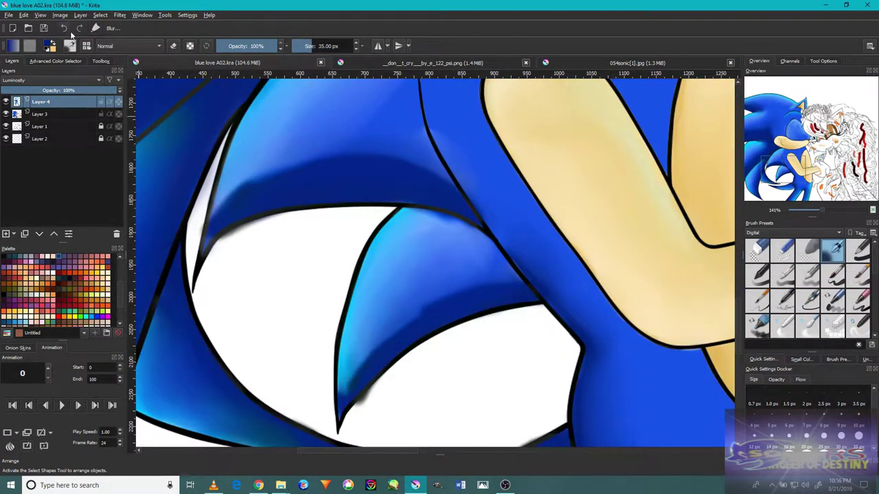
scroll(817, 281, down, 3)
- Soften the shadows on the large back quill and the small quill beneath it with the 60 px blender
click(807, 251)
drag(261, 161, 371, 146)
drag(467, 272, 506, 265)
mouse_move(481, 206)
mouse_down()
mouse_move(398, 275)
mouse_move(357, 330)
mouse_up()
scroll(418, 149, up, 5)
scroll(509, 278, down, 8)
scroll(392, 293, up, 3)
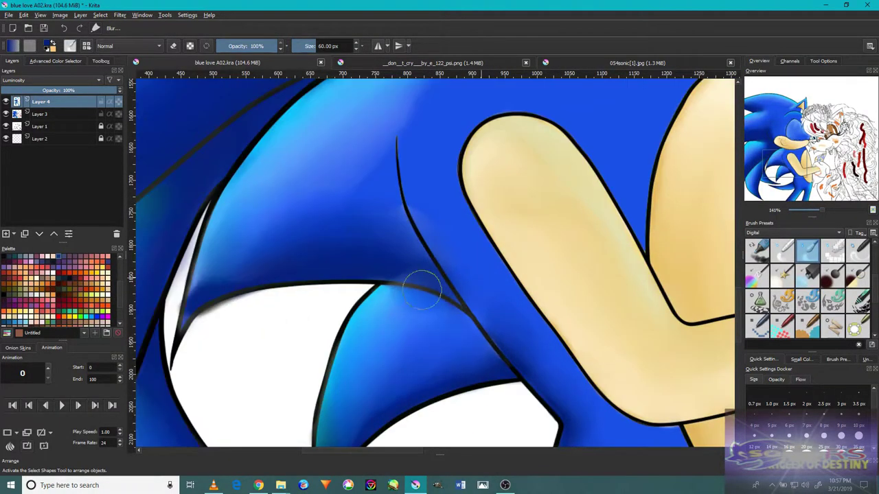
- Airbrush a light blue highlight around the outer rim of the blue hedgehog's closed eyelid with a 73 px brush
scroll(392, 294, down, 3)
scroll(498, 317, up, 1)
scroll(808, 289, up, 3)
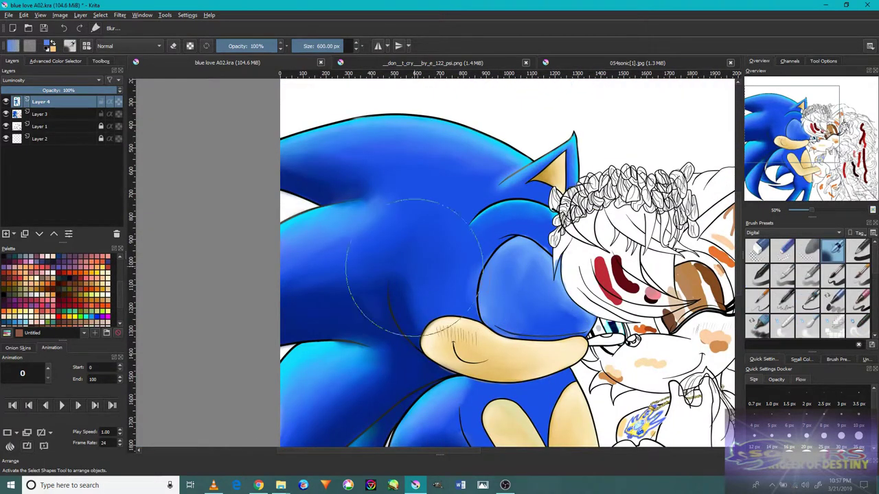
scroll(460, 277, up, 5)
scroll(268, 151, down, 4)
scroll(449, 246, up, 4)
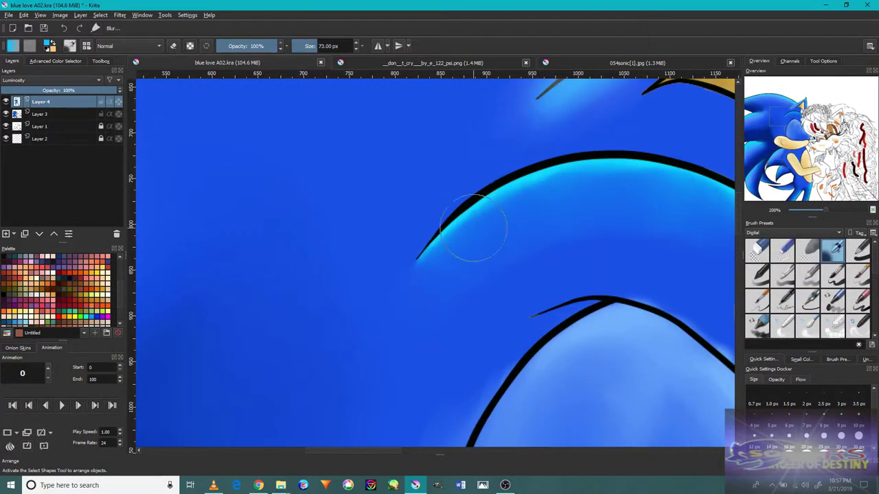
scroll(480, 229, down, 1)
scroll(480, 349, down, 3)
scroll(481, 250, up, 1)
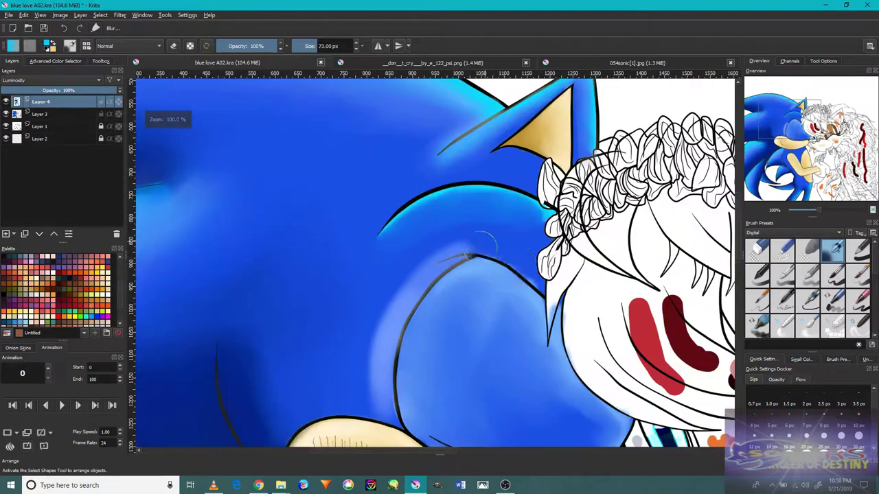
scroll(461, 398, down, 1)
- Airbrush light blue highlights beside the chest patch at 73 px and along the underside of the muzzle at 28 px
scroll(462, 398, up, 1)
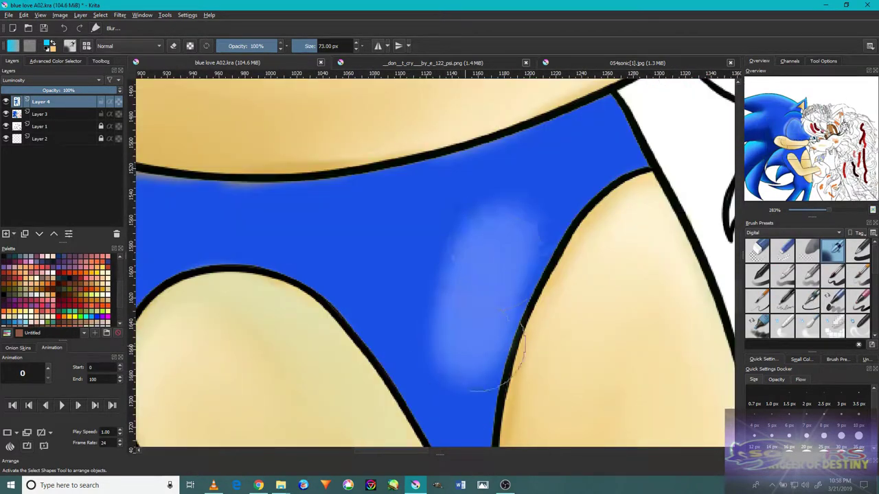
drag(522, 323, 576, 192)
mouse_move(521, 158)
mouse_down()
mouse_move(618, 134)
mouse_move(480, 411)
mouse_up()
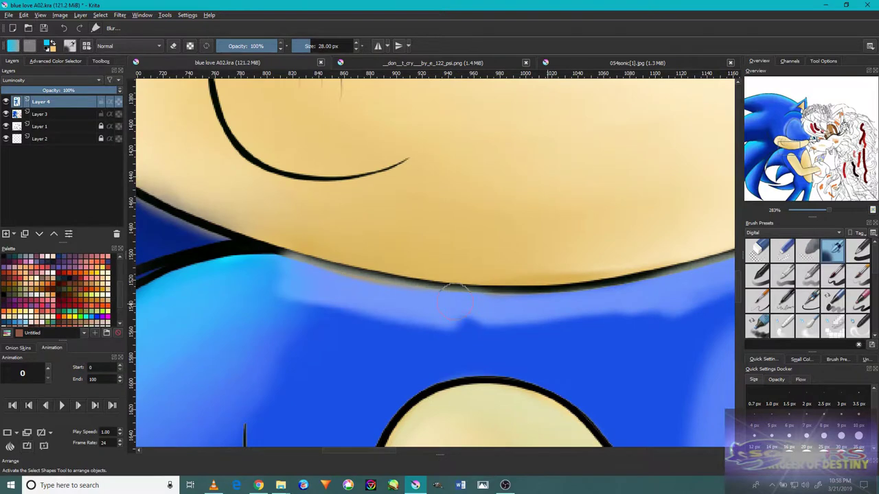
drag(261, 302, 584, 312)
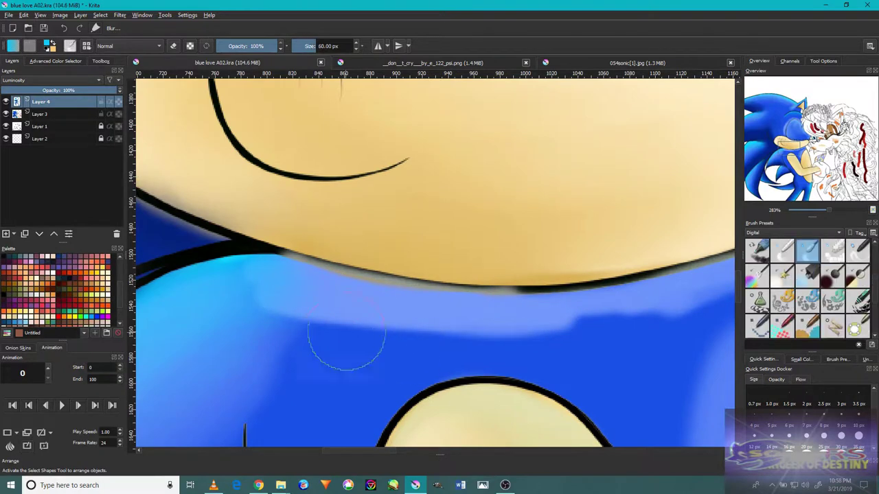
- Blend the highlights under the muzzle and beside the chest patch with the blender at 60 px and 51 px
drag(347, 337, 474, 322)
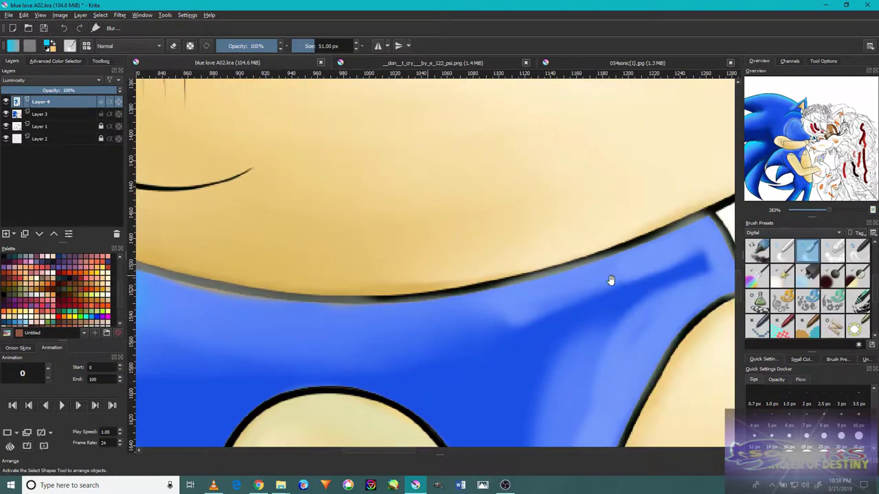
drag(611, 281, 590, 316)
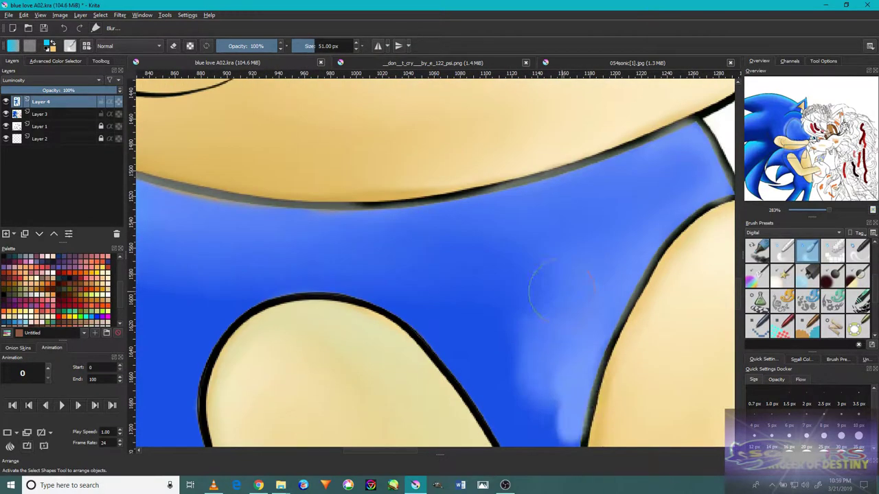
drag(561, 290, 559, 301)
key(minus)
key(minus)
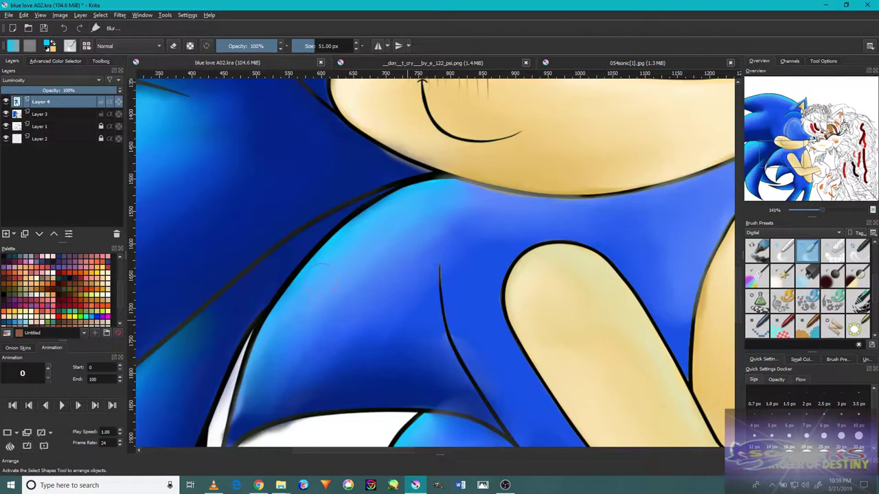
key(minus)
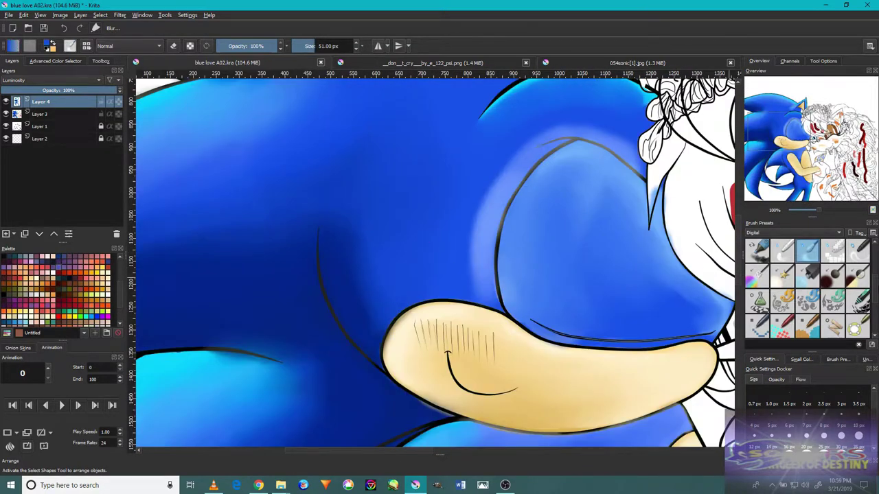
- Airbrush the blue hedgehog's closed eyelid a darker blue with a 201 px brush, working on Layer 4 and Layer 3
click(833, 251)
drag(480, 178, 521, 288)
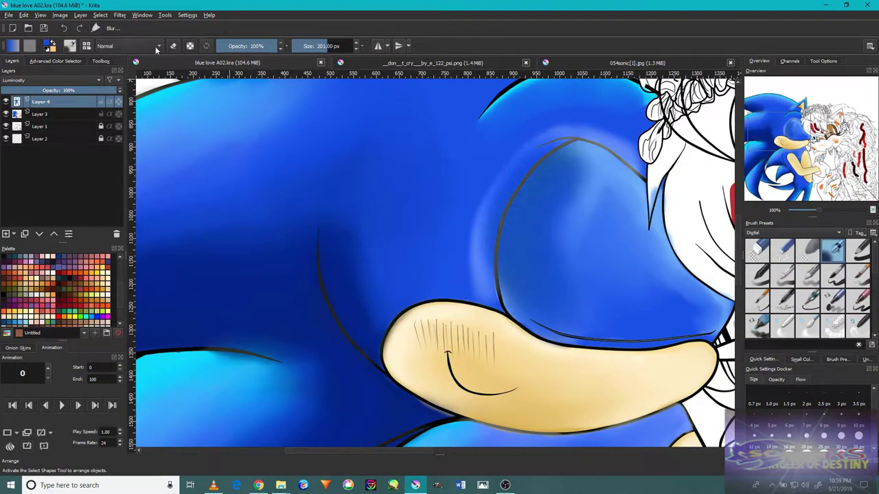
click(40, 114)
drag(471, 206, 633, 257)
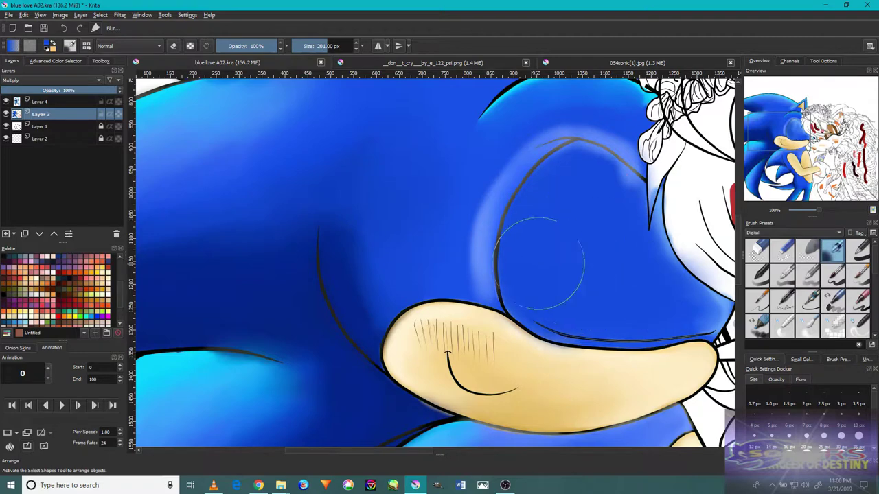
- Touch up the dark blue shading on Layer 3 where the quills meet under the muzzle, using 28 px and 11 px airbrushes
key(plus)
key(plus)
key(plus)
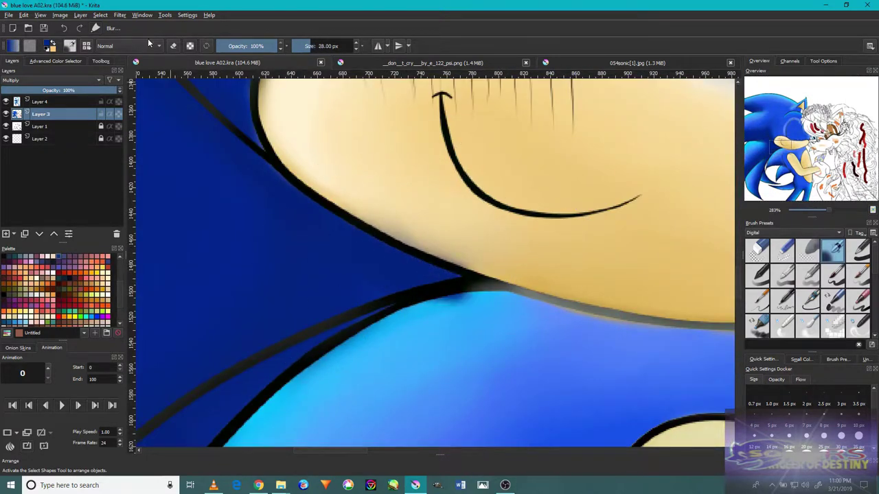
scroll(460, 282, down, 3)
key(minus)
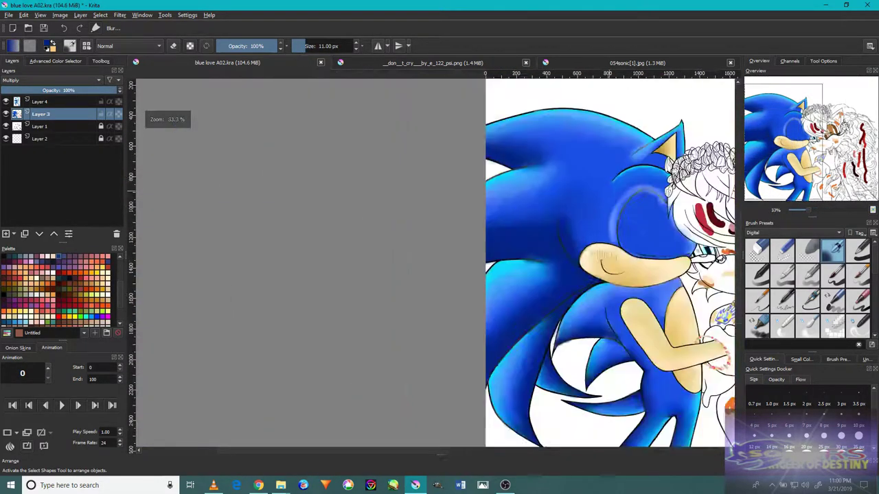
key(plus)
key(plus)
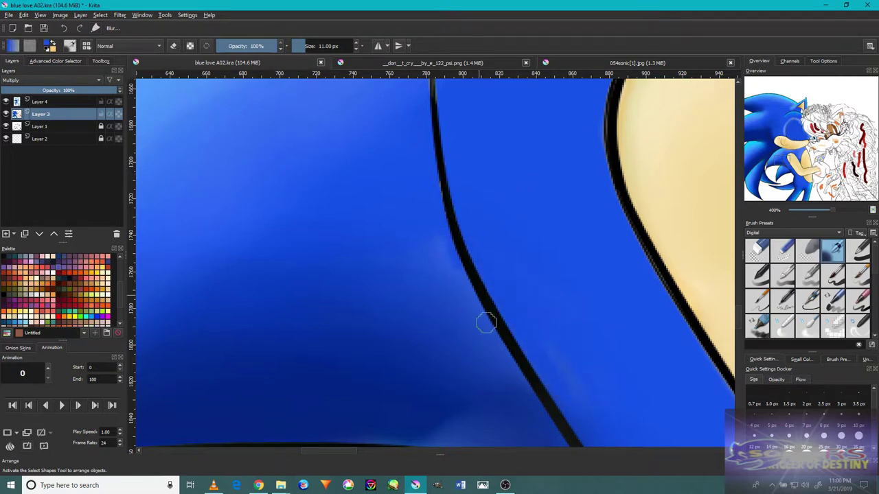
key(minus)
key(minus)
key(minus)
key(minus)
key(minus)
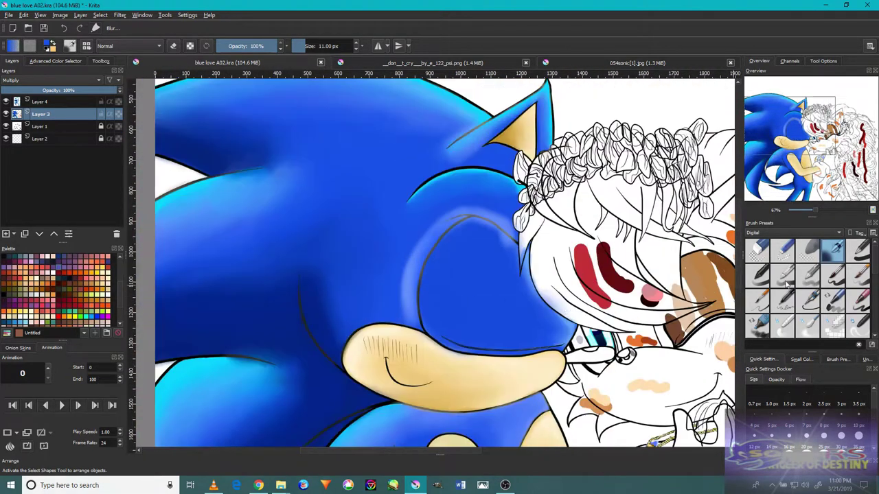
- Rename Layer 3 as Sonic
key(minus)
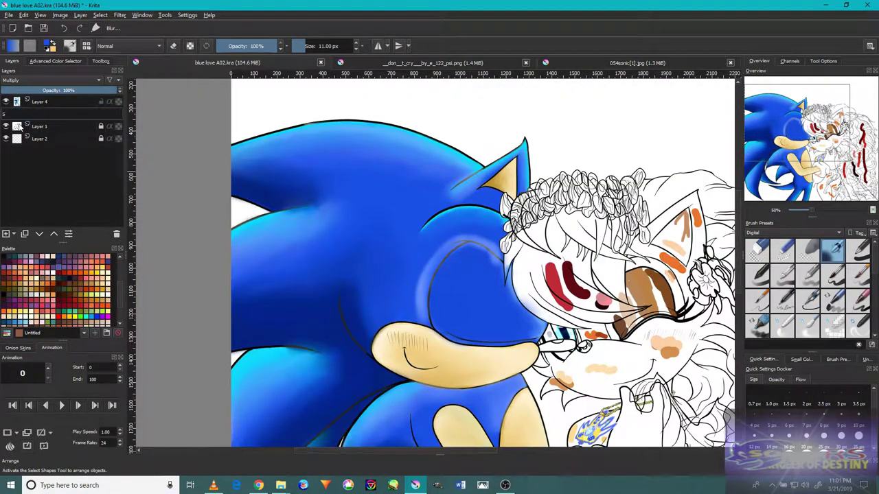
scroll(466, 290, up, 5)
scroll(467, 290, down, 6)
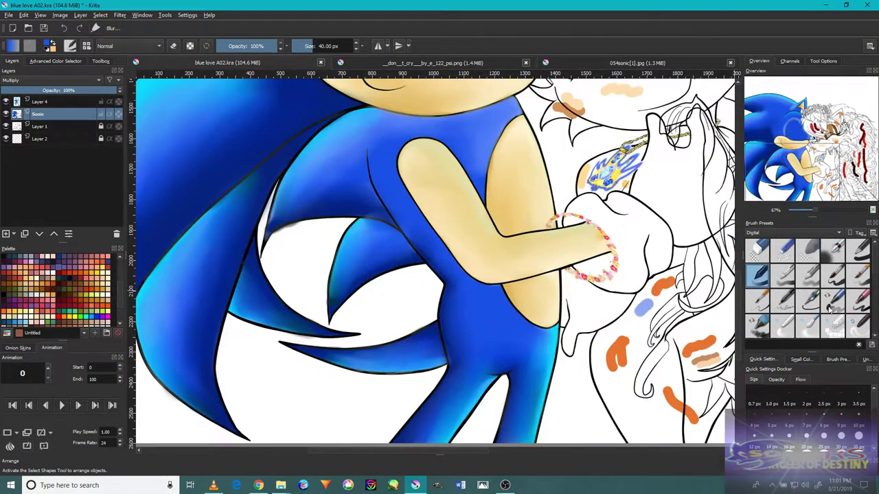
- Browse the Paint and Sketch brush presets and test a 40 px sketch brush with a blue scribble beside the legs
click(789, 233)
click(790, 233)
click(793, 233)
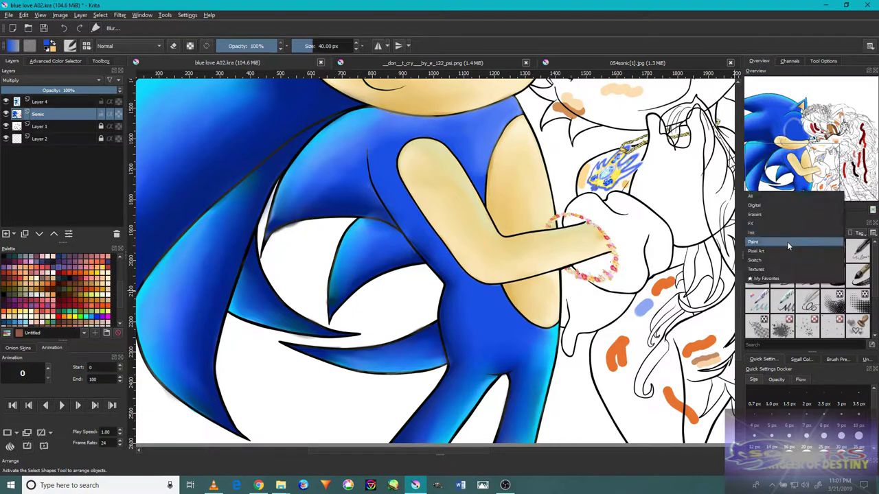
click(789, 241)
click(800, 234)
click(790, 260)
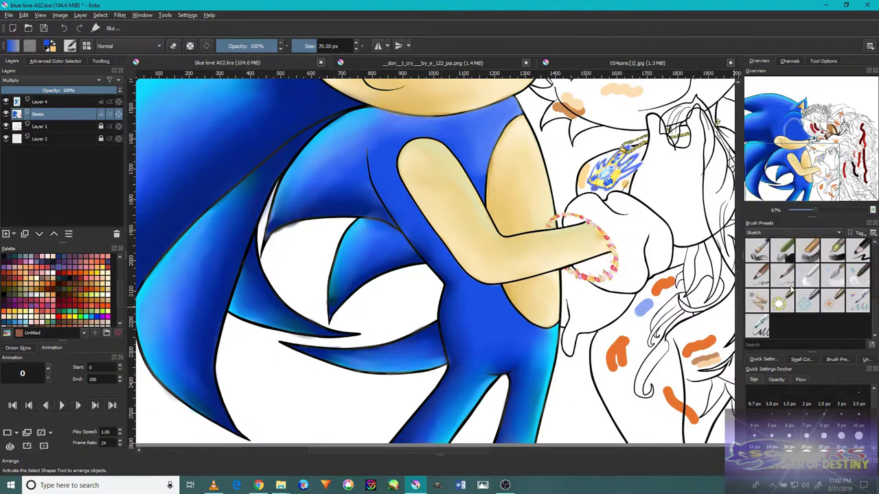
click(808, 251)
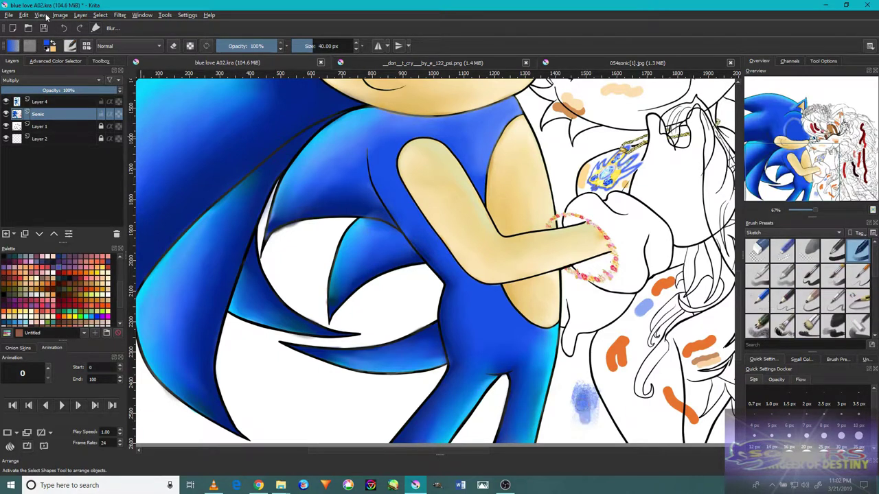
- Choose a 40 px ink brush from the Ink presets and test it with a short stroke on Layer 4
ctrl+scroll(580, 406, up, 4)
ctrl+scroll(508, 340, up, 2)
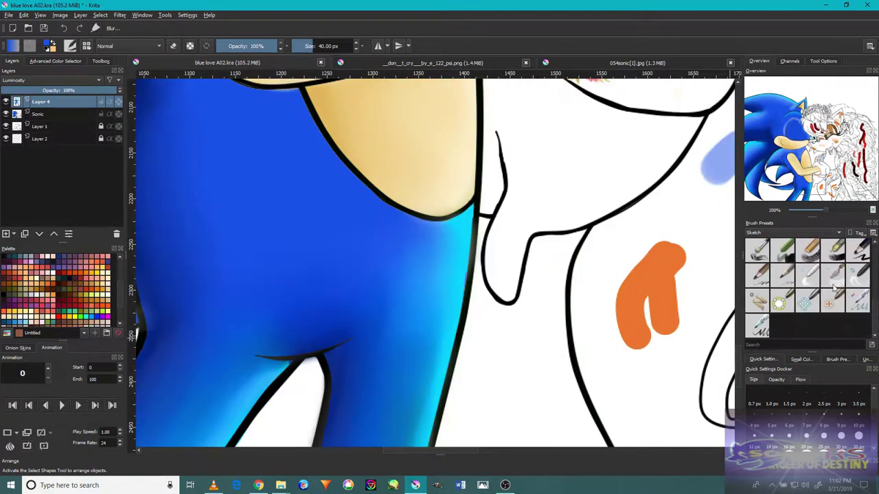
click(802, 232)
click(797, 206)
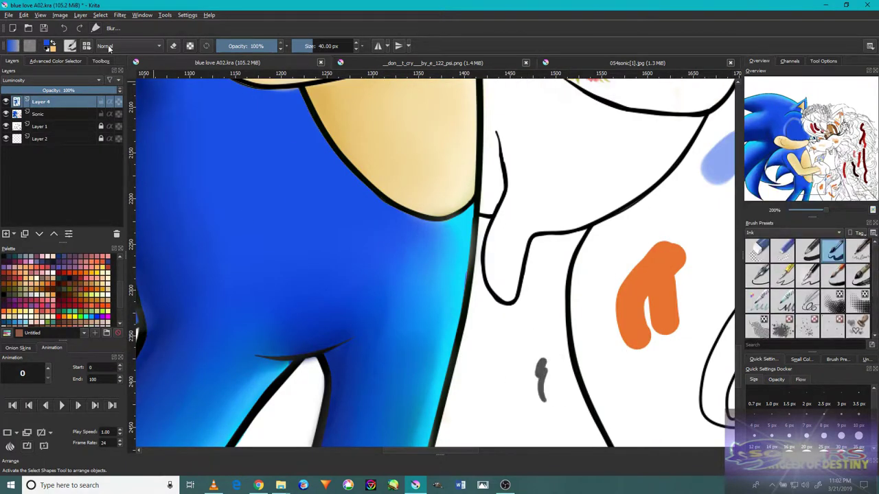
ctrl+scroll(436, 190, down, 5)
ctrl+scroll(540, 141, up, 3)
- Add a new layer above Layer 4 with Luminosity blending and set the painting colour to white
key(Insert)
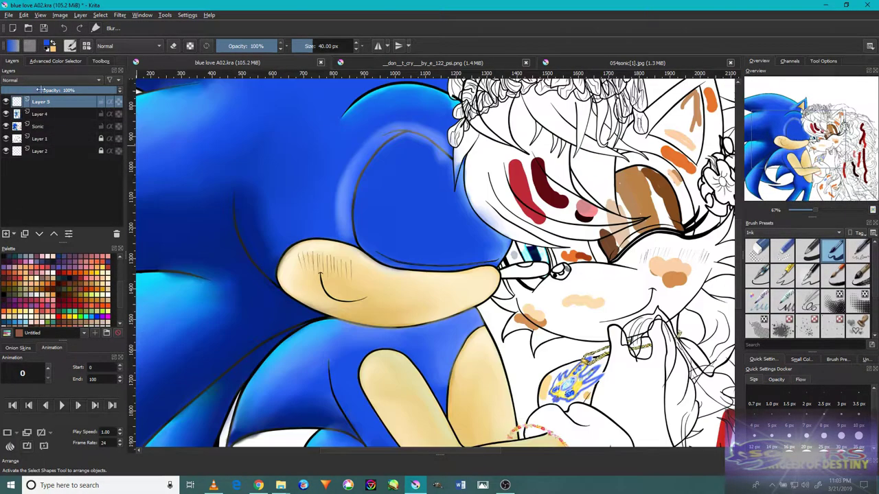
click(55, 61)
key(d)
click(100, 60)
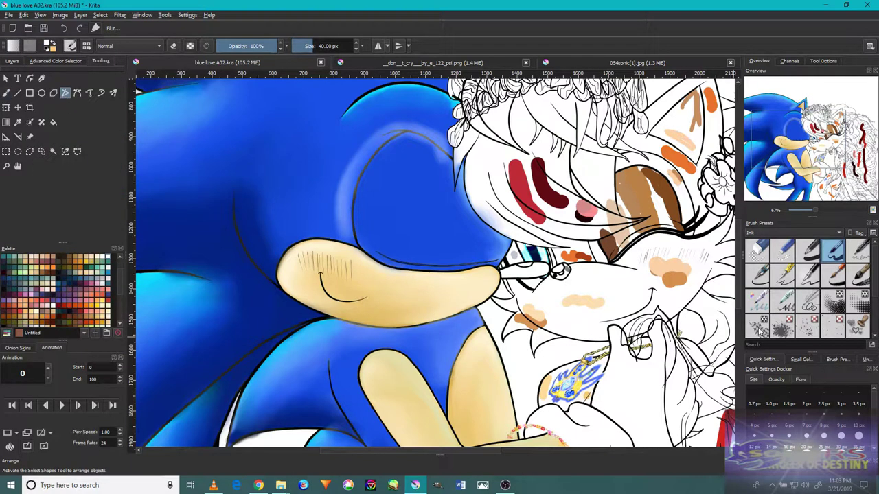
click(11, 60)
ctrl+scroll(539, 312, up, 8)
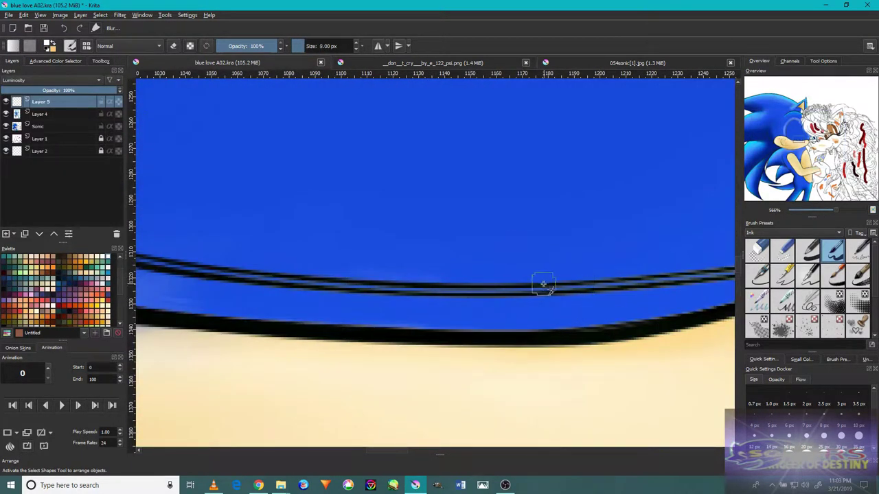
scroll(539, 305, up, 2)
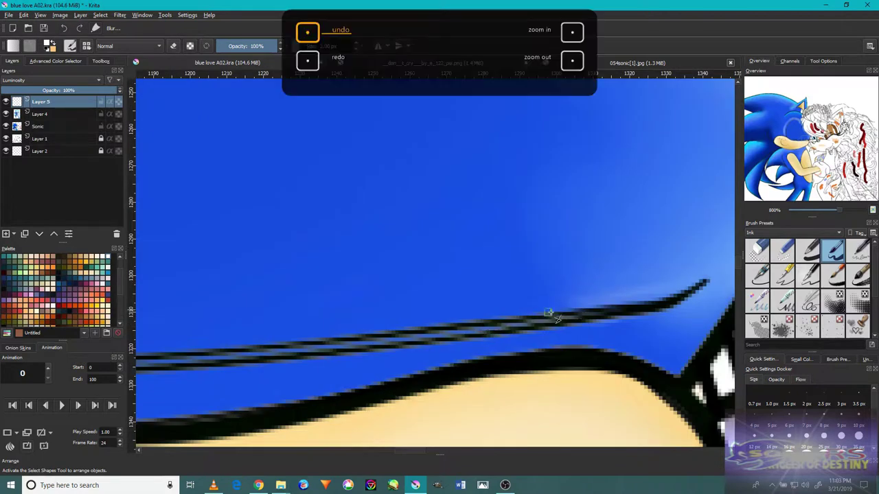
- Trace a thin 2 px white highlight between the black lines above the muzzle and lower Layer 5's opacity to about 63%
scroll(389, 344, left, 10)
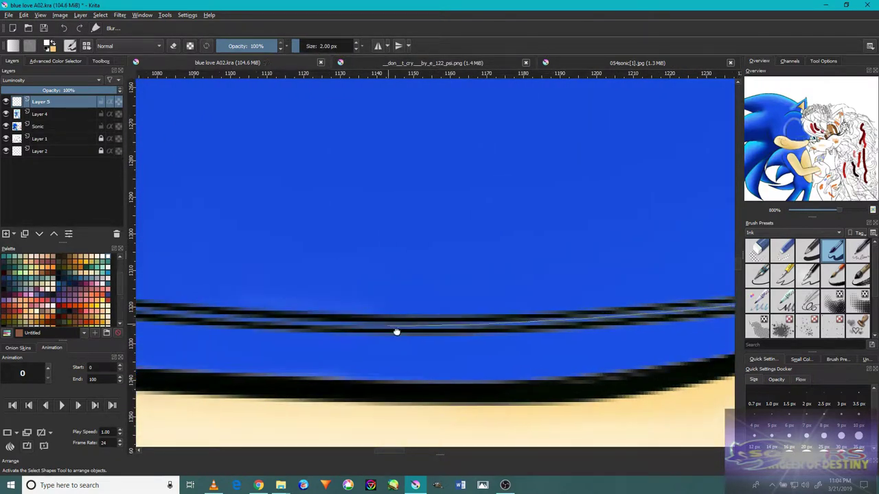
ctrl+scroll(419, 356, down, 5)
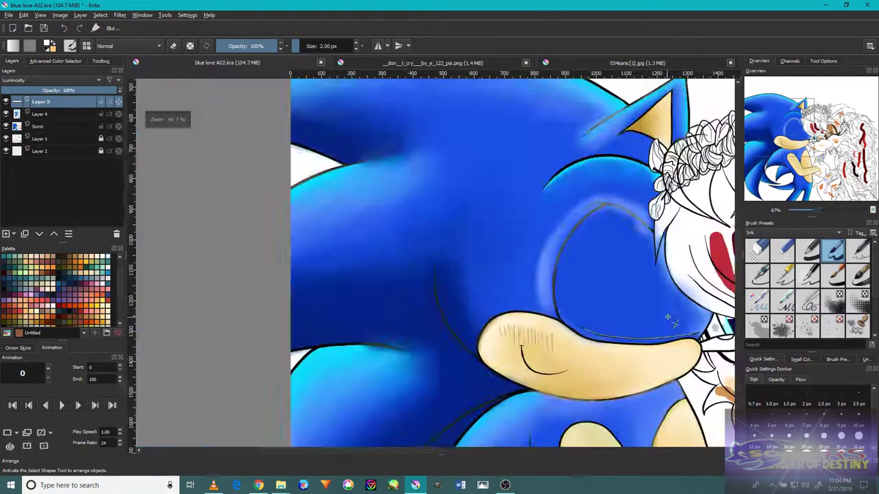
ctrl+scroll(508, 289, up, 3)
scroll(508, 289, down, 6)
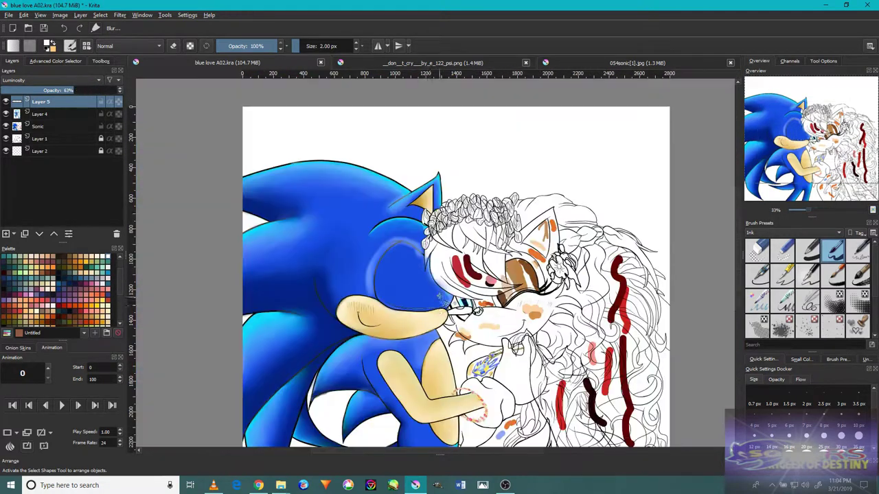
scroll(429, 306, up, 4)
scroll(429, 306, down, 4)
scroll(430, 306, up, 1)
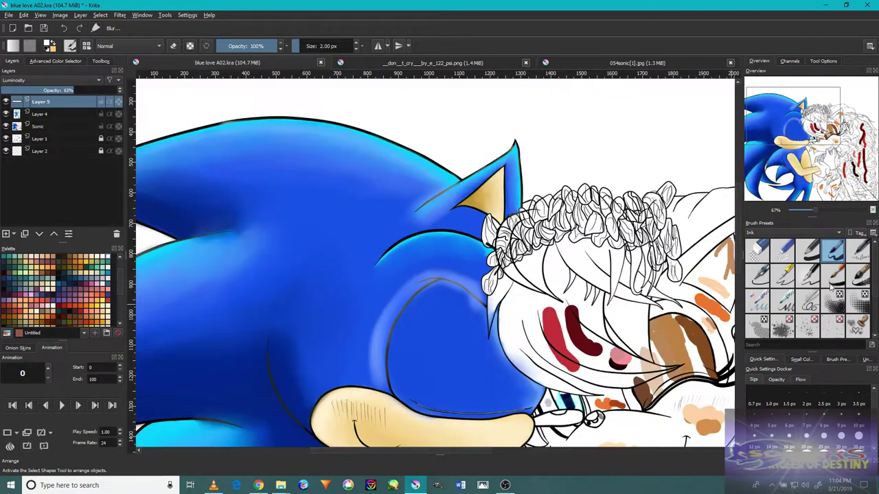
- Try a Digital brush preset with a 7.5 px light stroke below the ear's lower line and undo it
click(793, 233)
click(769, 261)
click(757, 275)
scroll(412, 153, up, 3)
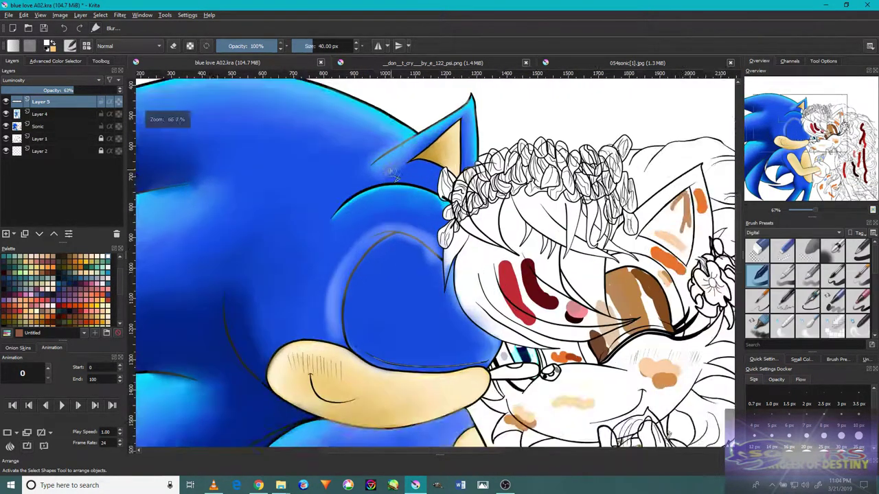
drag(367, 173, 412, 153)
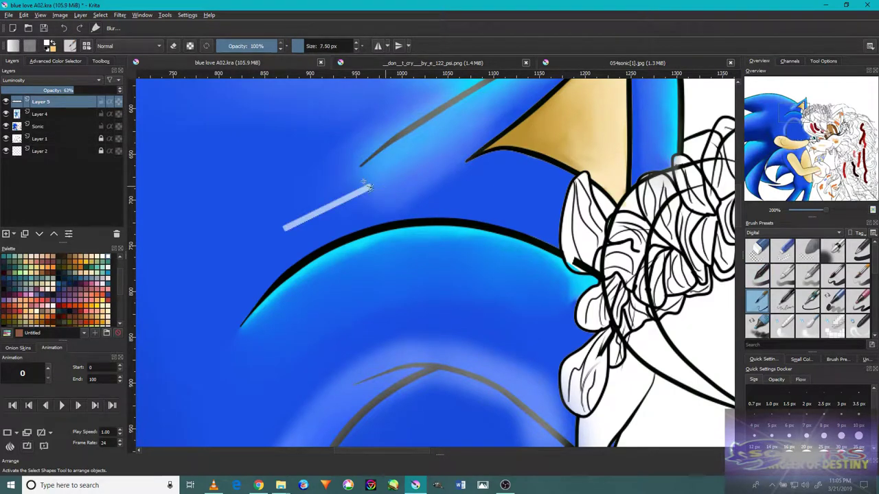
click(68, 29)
- Try other Digital brush presets on the highlight around the ear's lower line, including a 50 px one
click(809, 301)
scroll(327, 280, up, 2)
mouse_move(330, 278)
mouse_down()
mouse_move(466, 194)
mouse_move(494, 165)
mouse_up()
click(101, 60)
scroll(768, 251, down, 2)
click(859, 301)
drag(443, 308, 538, 297)
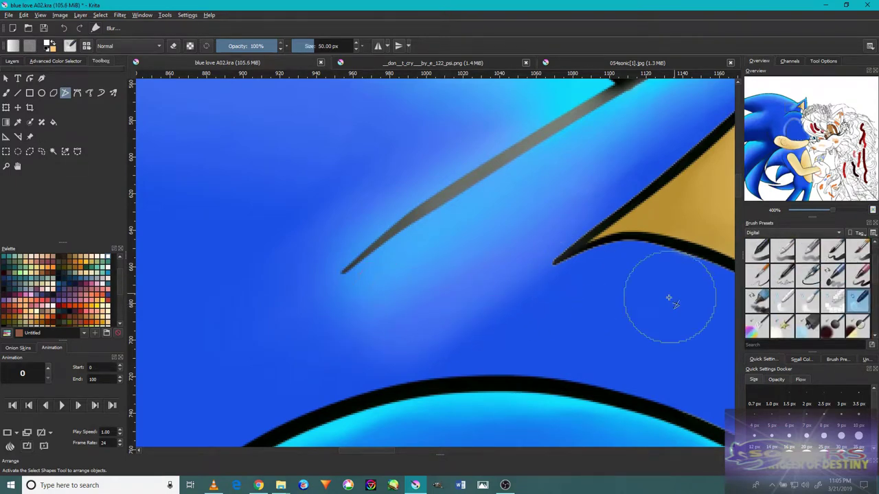
- Rename the Sonic layer as Sonic and sally acorn
scroll(692, 292, down, 5)
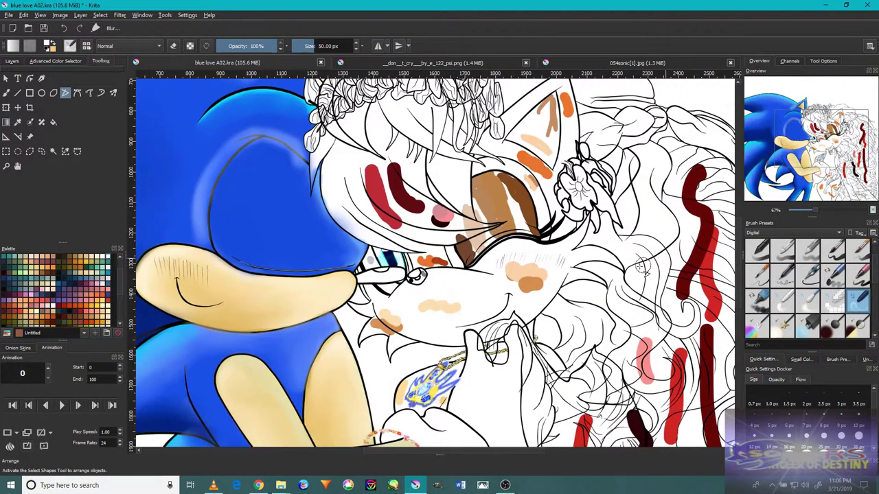
click(12, 60)
click(47, 126)
text(and sally acc)
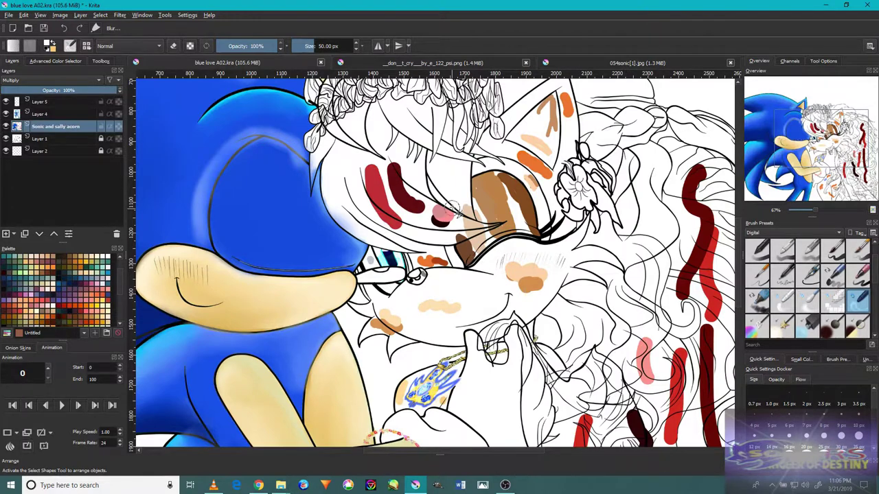
- Sample the dark brown swatch and fill the outer side of the girl's closed eyelid with a 16 px brush
scroll(364, 182, down, 3)
scroll(364, 182, up, 6)
key(bracketleft)
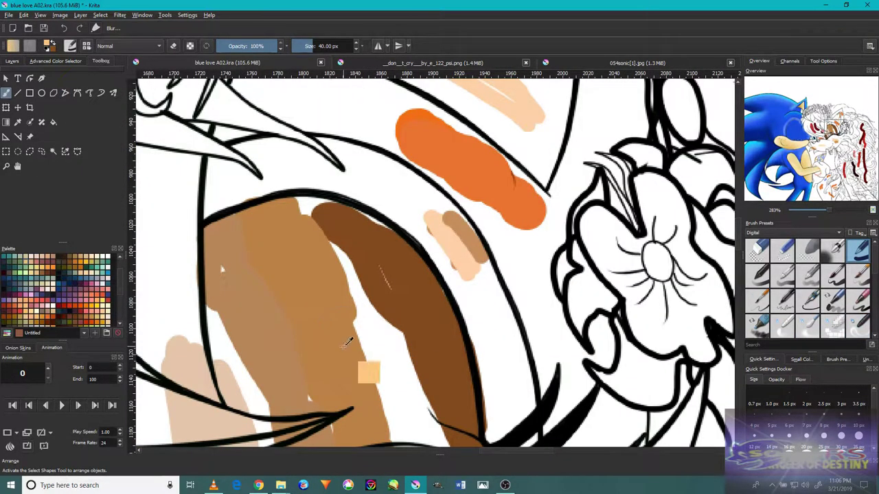
drag(348, 339, 269, 268)
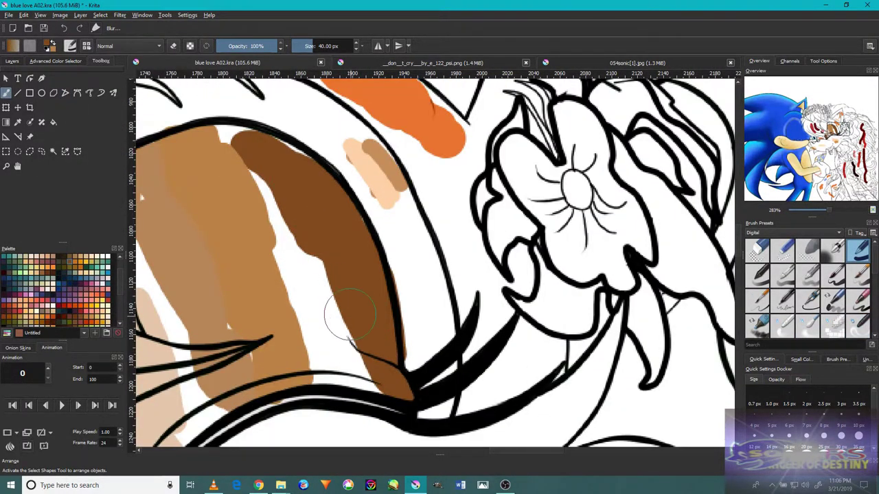
key(bracketleft)
key(bracketleft)
key(bracketleft)
scroll(341, 294, up, 2)
scroll(341, 294, down, 3)
scroll(366, 226, up, 5)
drag(366, 227, 370, 357)
mouse_move(440, 421)
mouse_down()
mouse_move(323, 138)
mouse_move(307, 201)
mouse_up()
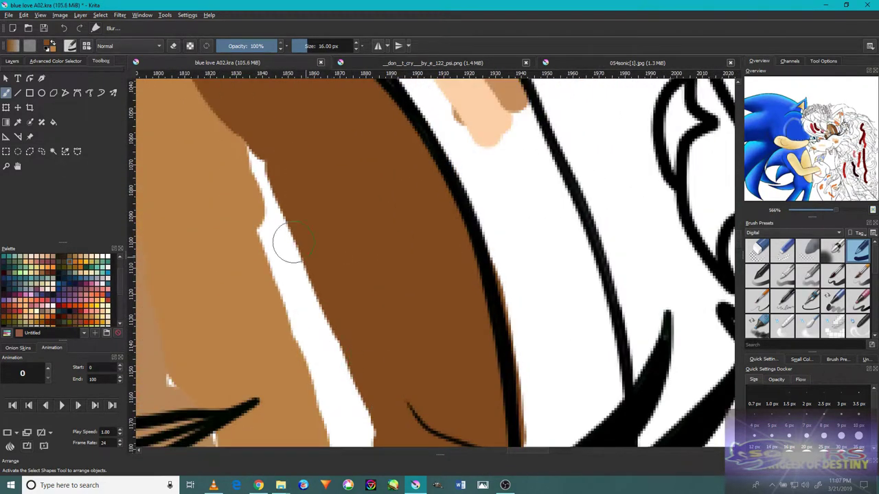
- Fill the white gap beside the dark brown with medium brown and even out the lighter brown band on the eyelid
drag(254, 158, 364, 439)
drag(234, 131, 355, 357)
mouse_move(281, 307)
mouse_down()
mouse_move(330, 336)
mouse_move(397, 410)
mouse_up()
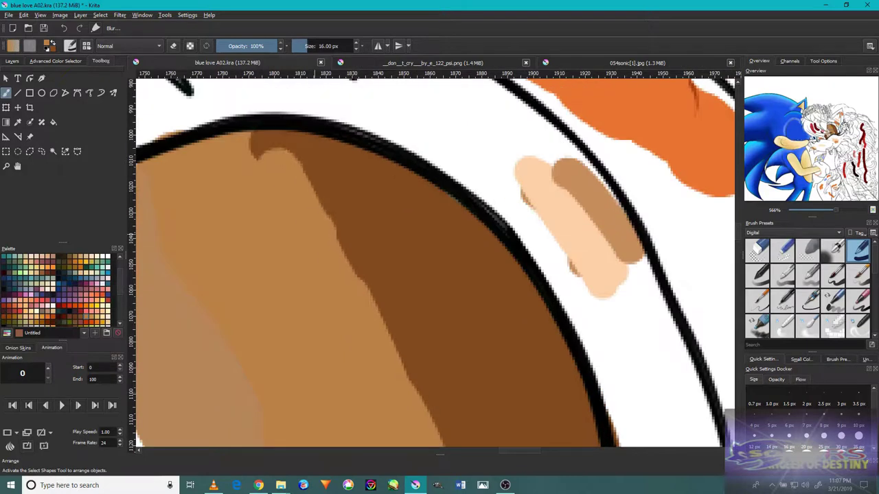
scroll(176, 289, down, 2)
drag(177, 289, 222, 284)
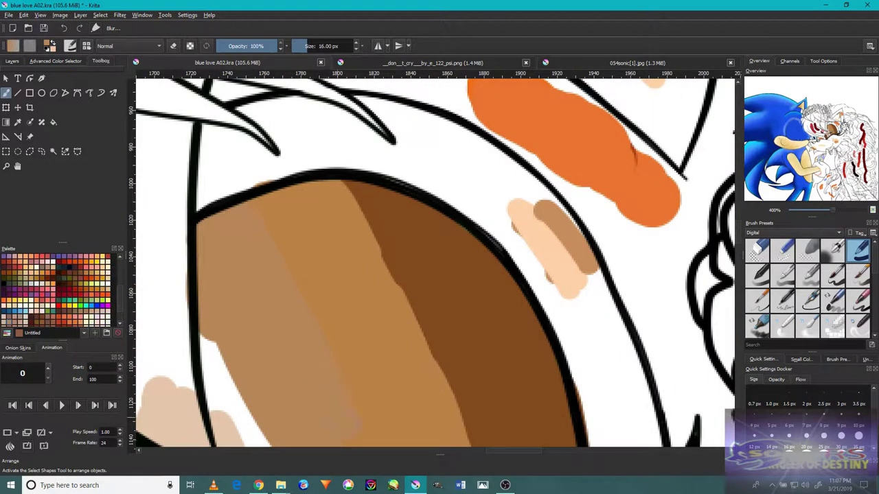
- Erase stray brown between the hair strands at 11 px and fill the eyelid's inner gaps with beige at 16 px
scroll(435, 261, down, 3)
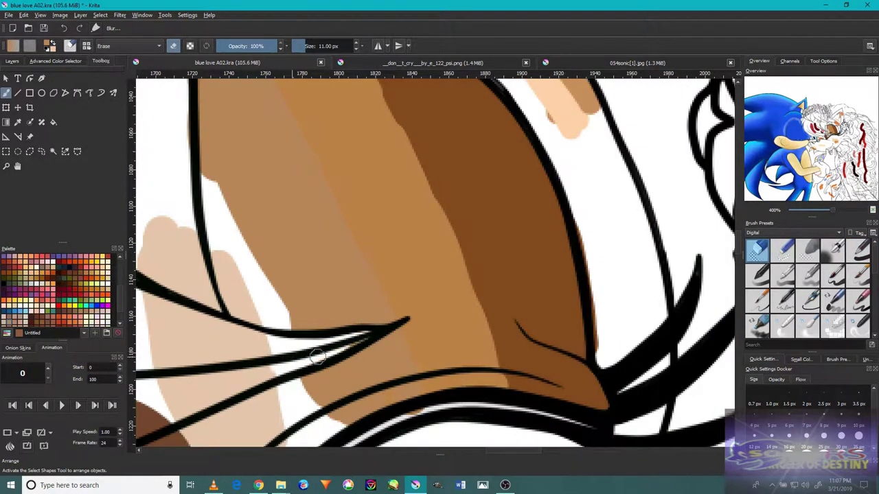
scroll(302, 315, up, 1)
scroll(308, 163, down, 2)
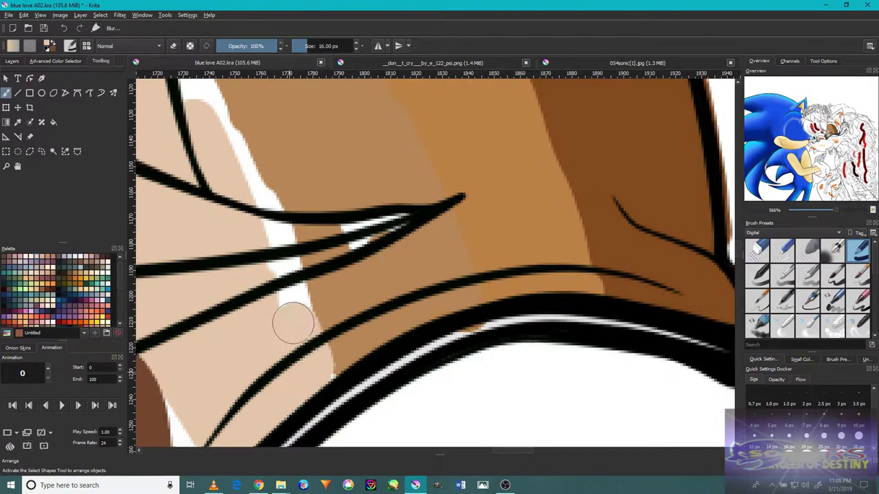
scroll(293, 323, left, 3)
scroll(281, 281, down, 3)
mouse_move(376, 302)
mouse_down()
mouse_move(435, 255)
mouse_move(453, 206)
mouse_up()
- Blend the dark and medium brown bands of the eyelid together with a 30 px Digital blender brush
scroll(440, 261, down, 3)
scroll(376, 269, up, 3)
mouse_move(378, 268)
mouse_down()
mouse_move(357, 316)
mouse_move(292, 257)
mouse_up()
key([)
key([)
key([)
key([)
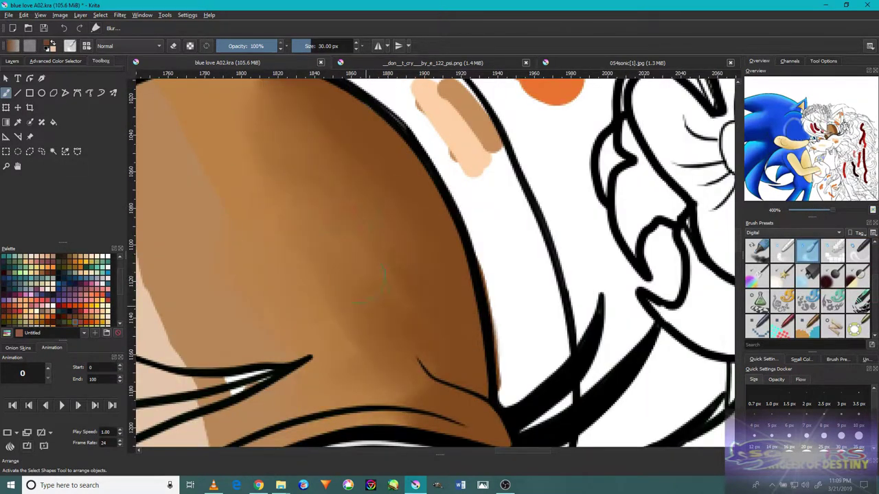
- Blend the dark brown inner corner into the beige and soften the light inner edge of the eyelid
scroll(405, 270, left, 3)
scroll(405, 270, down, 2)
drag(398, 398, 343, 382)
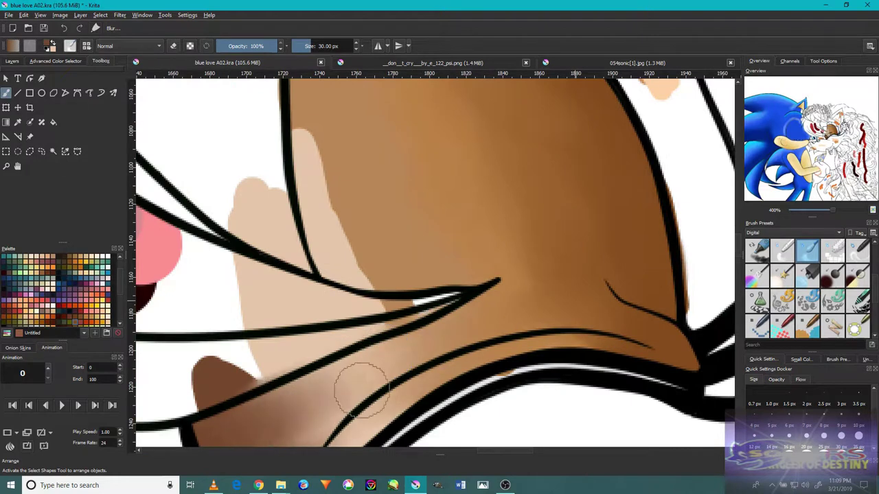
scroll(337, 309, up, 2)
mouse_move(317, 217)
mouse_down()
mouse_move(550, 144)
mouse_move(323, 288)
mouse_move(305, 236)
mouse_move(357, 364)
mouse_up()
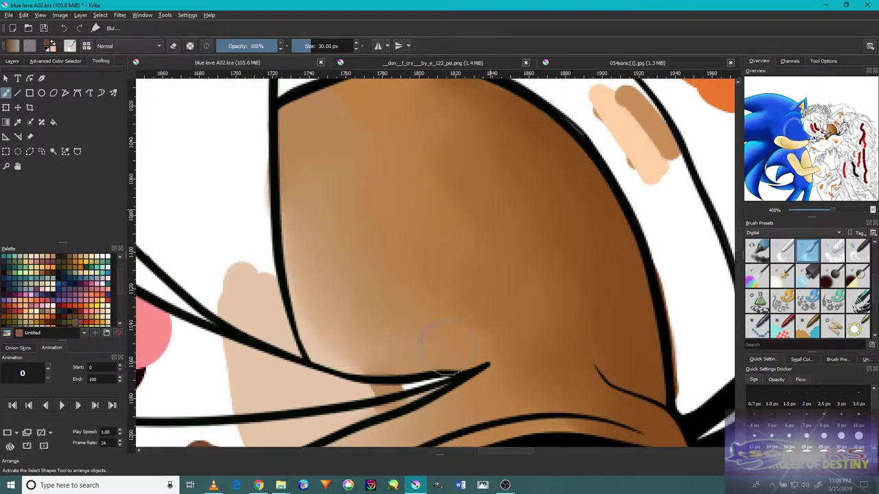
- Smooth the brown gradient across the whole upper eyelid, enlarging the blender brush to 68 px
scroll(382, 316, down, 5)
scroll(421, 294, up, 5)
mouse_move(421, 294)
mouse_down()
mouse_move(324, 236)
mouse_move(508, 230)
mouse_up()
scroll(508, 230, down, 5)
scroll(517, 213, up, 5)
scroll(508, 254, up, 4)
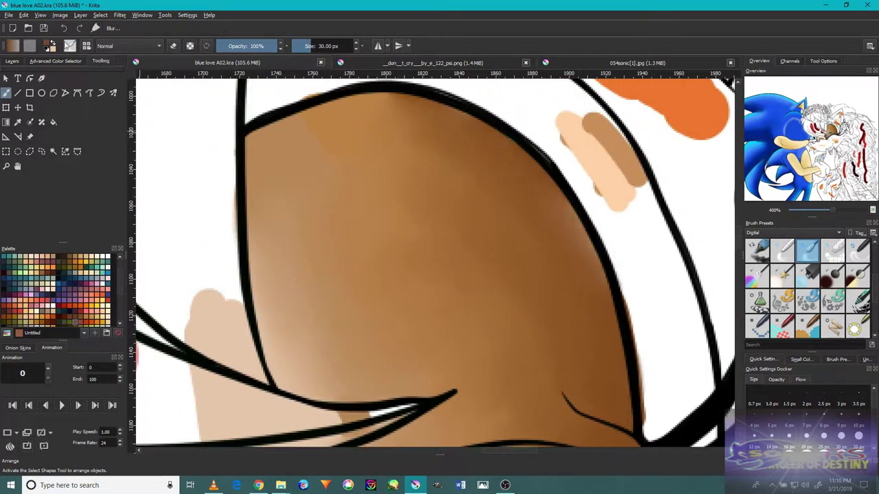
drag(426, 172, 295, 334)
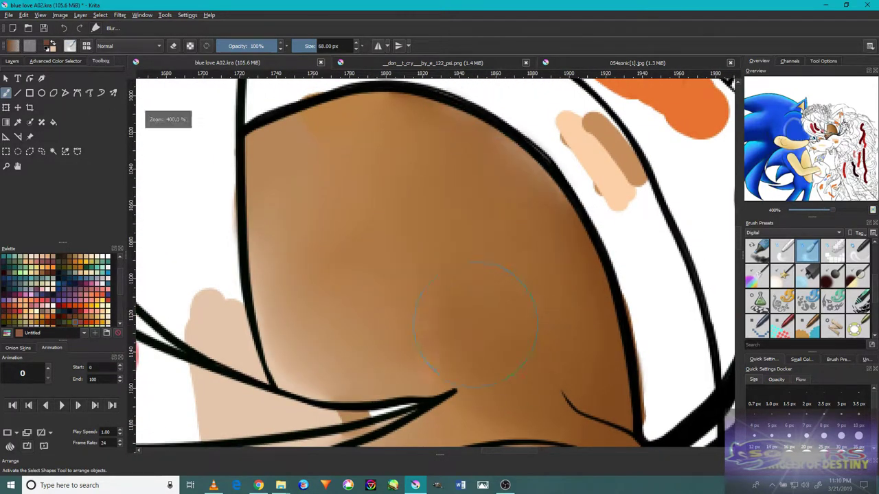
- Erase the brown and beige overspill around the hair strands beside the eyelid with 28 px and 11 px erasers
scroll(294, 333, down, 5)
key(e)
drag(285, 236, 315, 220)
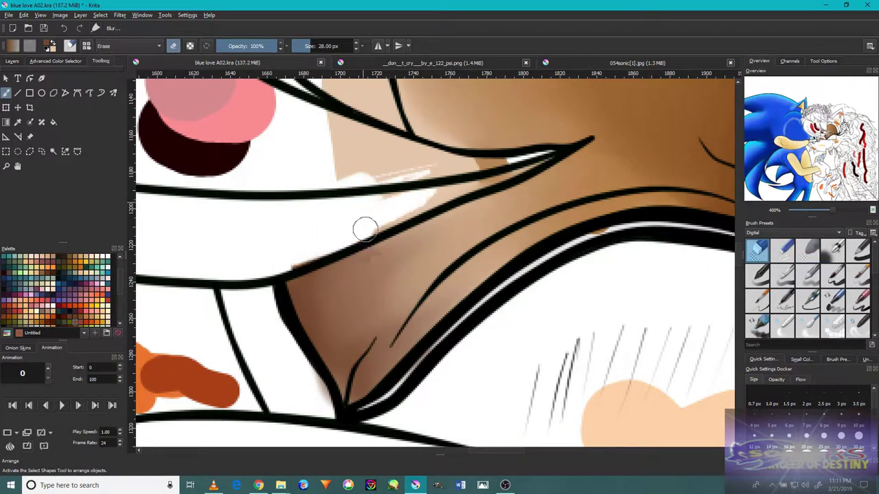
scroll(420, 260, up, 3)
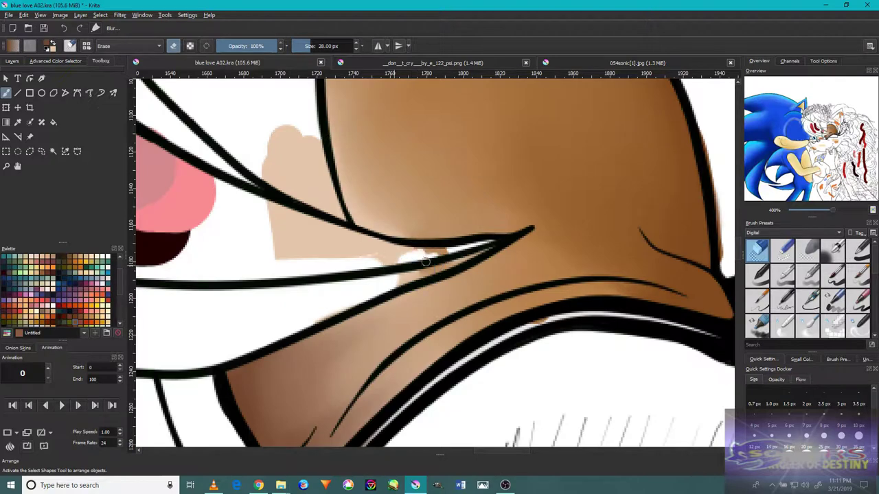
scroll(449, 258, down, 3)
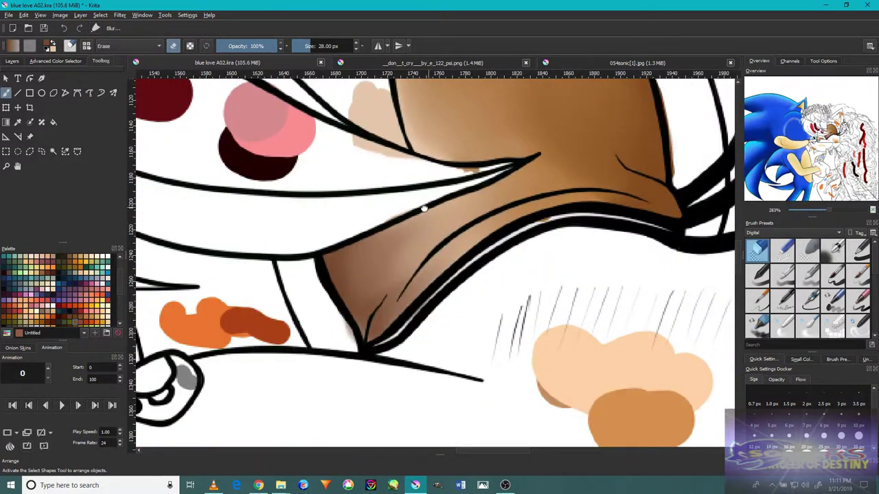
scroll(428, 208, up, 5)
scroll(476, 339, down, 10)
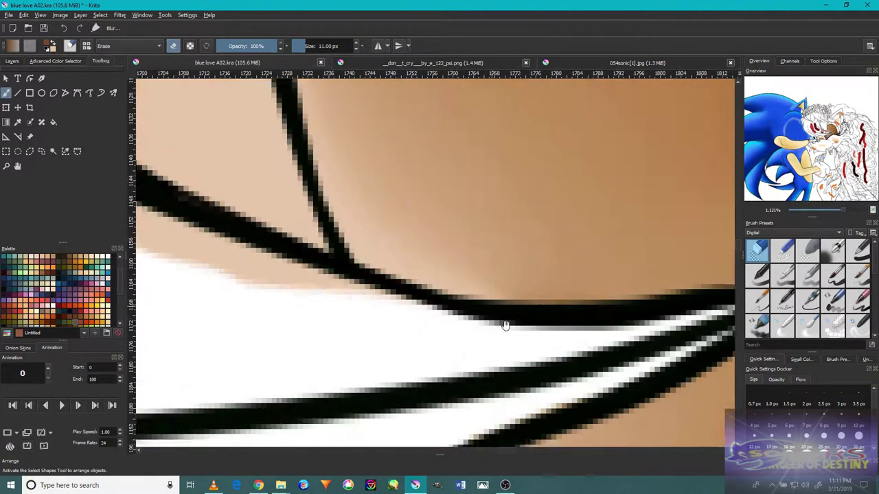
- Try blending the orange swatch on the girl's thigh with a 30 px blender brush
scroll(507, 310, up, 6)
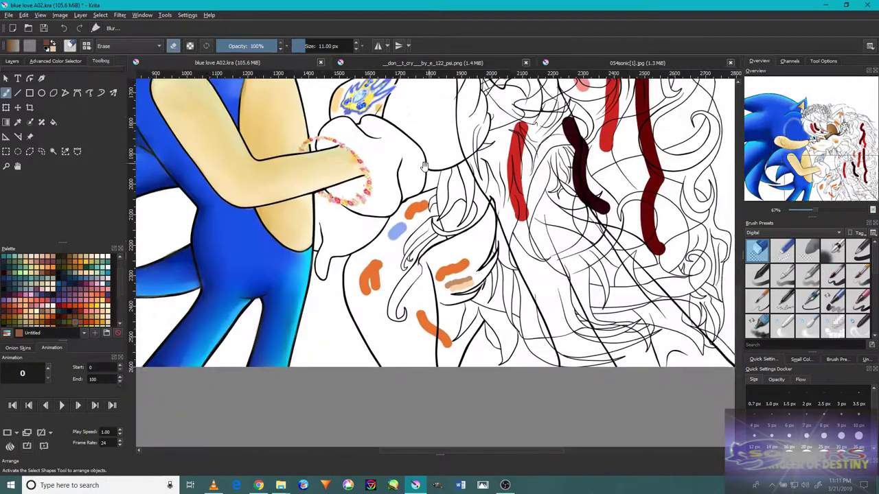
key(e)
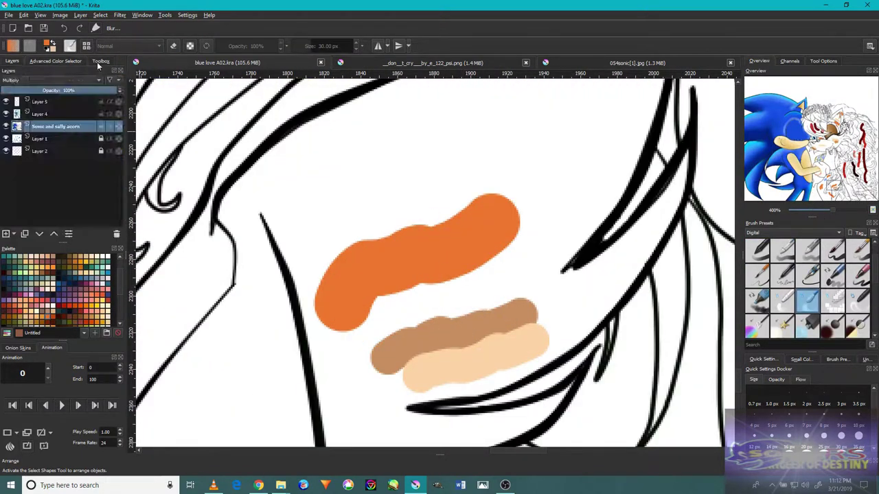
key(b)
drag(412, 227, 336, 264)
- Fill the girl's rear thigh and leg down to the canvas edge with orange using a 40 px brush
click(858, 249)
drag(474, 158, 358, 234)
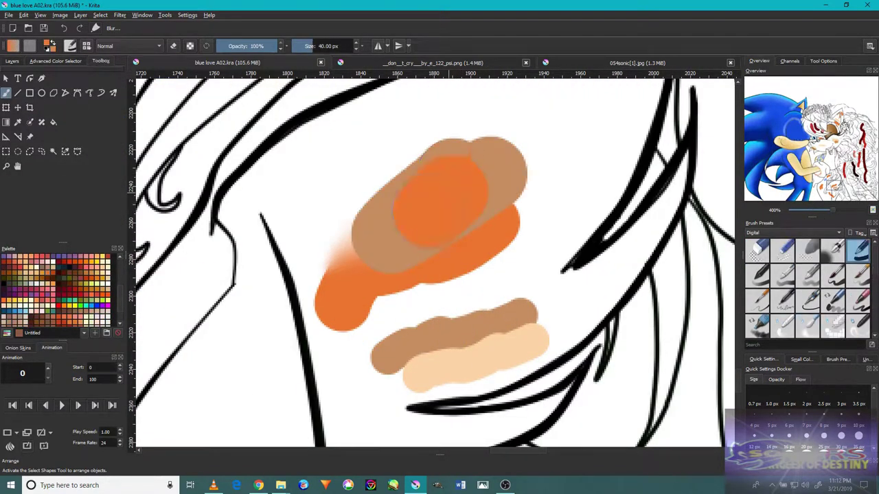
drag(289, 220, 461, 186)
drag(206, 275, 206, 371)
drag(535, 206, 521, 288)
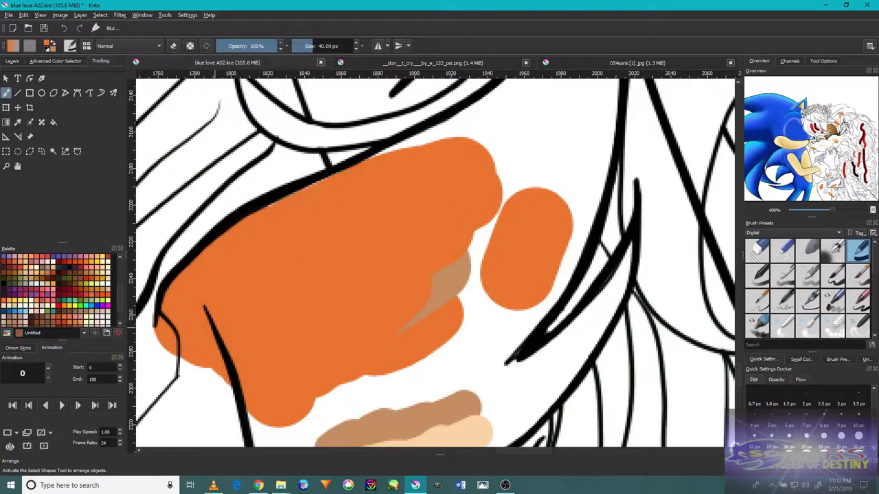
drag(412, 227, 439, 274)
scroll(433, 261, down, 4)
scroll(341, 347, up, 1)
mouse_move(337, 206)
mouse_down()
mouse_move(343, 323)
mouse_move(377, 282)
mouse_up()
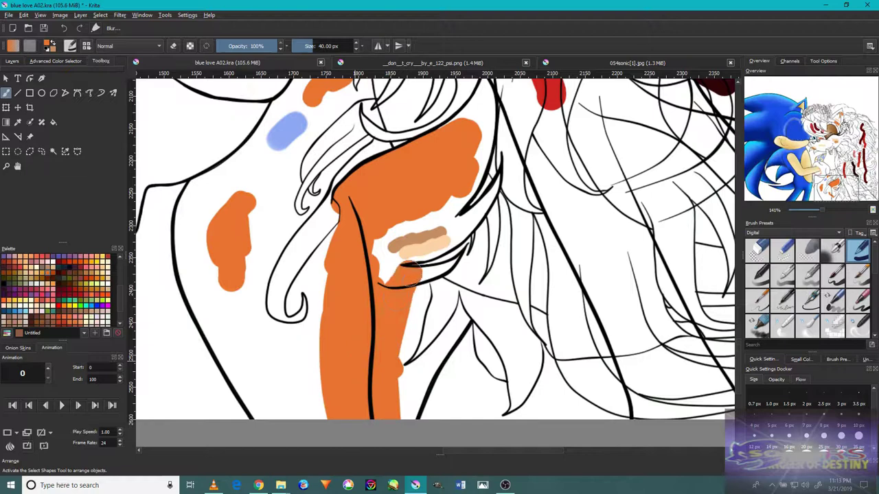
- Extend the orange along the outer side of the girl's front leg and toward the rear leg's inner edge
scroll(368, 355, down, 3)
scroll(369, 355, up, 5)
mouse_move(398, 137)
mouse_down()
mouse_move(384, 227)
mouse_move(275, 296)
mouse_up()
drag(288, 240, 233, 274)
scroll(440, 261, up, 1)
drag(275, 206, 241, 371)
scroll(440, 261, up, 3)
drag(316, 179, 247, 398)
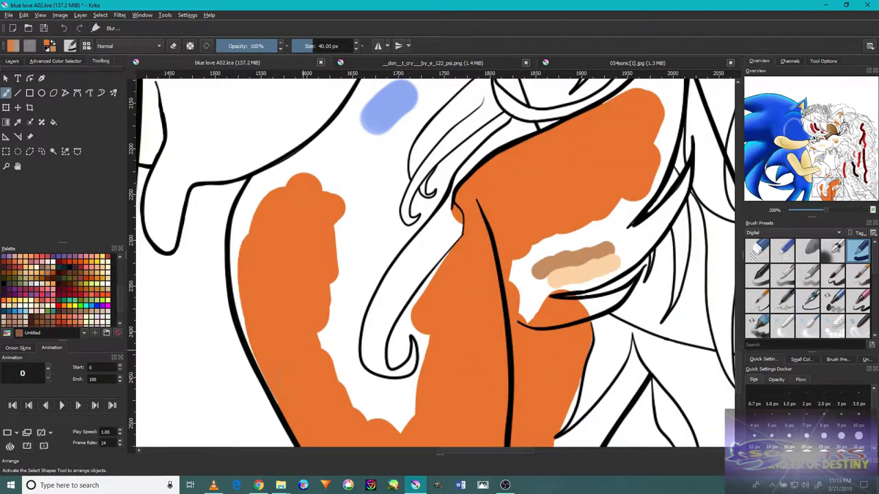
- Fill the girl's front hip and leg with orange up to the glove, leaving the overlapping hair curls uncoloured
drag(247, 357, 234, 212)
drag(409, 96, 328, 186)
scroll(334, 196, up, 2)
scroll(269, 308, down, 4)
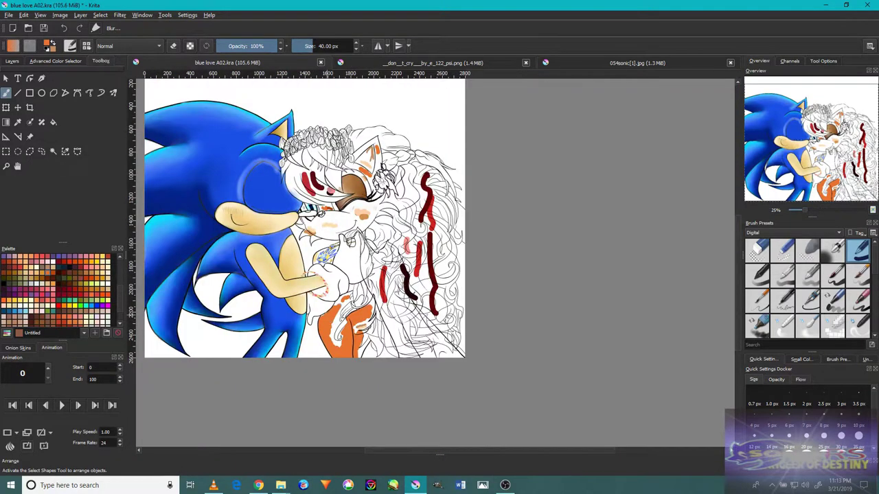
scroll(269, 308, up, 5)
drag(374, 378, 354, 261)
drag(450, 103, 268, 202)
drag(388, 199, 357, 433)
scroll(385, 275, down, 4)
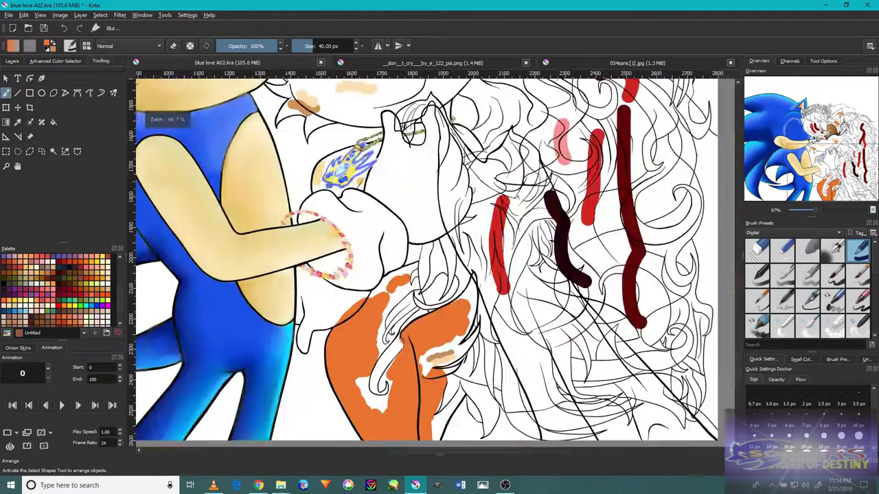
- Fill the shape below Sonic's glove, beside the girl's front hip, with orange down to its lower outline
scroll(385, 275, up, 4)
drag(415, 240, 385, 319)
scroll(384, 274, down, 4)
scroll(431, 178, up, 4)
drag(281, 234, 331, 266)
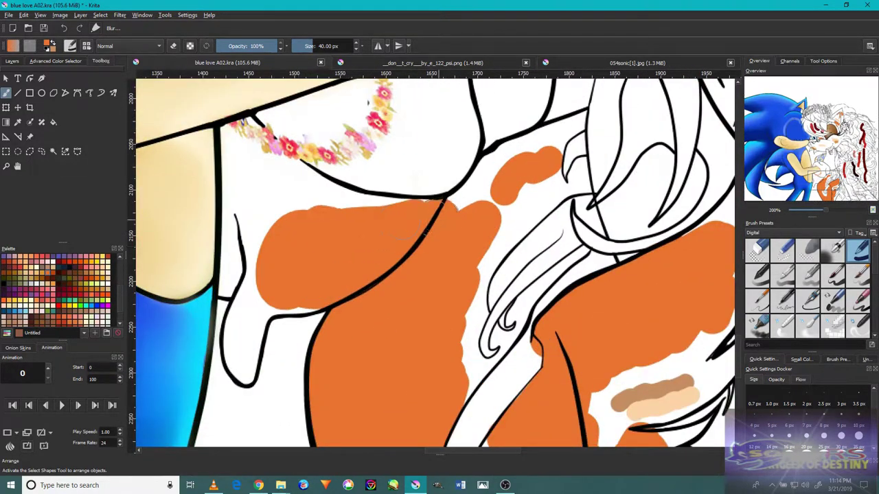
scroll(422, 219, down, 4)
scroll(423, 220, up, 5)
mouse_move(447, 292)
mouse_down()
mouse_move(302, 247)
mouse_move(395, 302)
mouse_up()
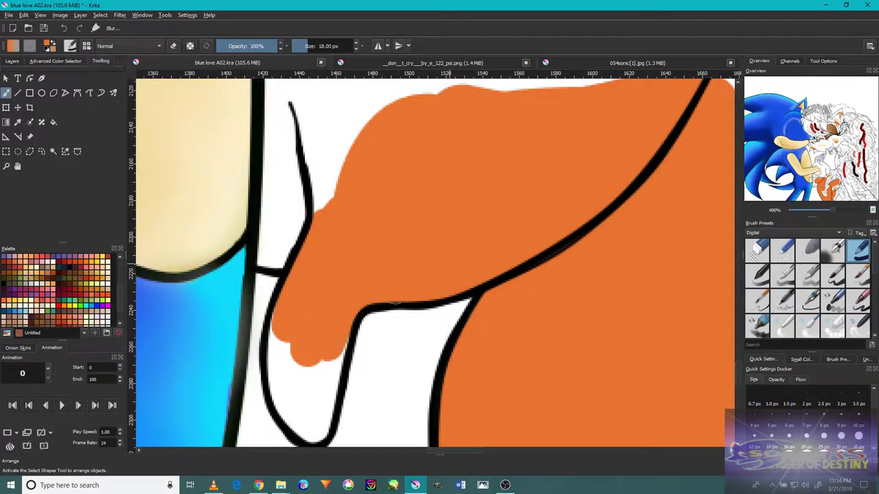
- Fill that shape's drooping tip with orange and extend its upper part using a 47 px brush, undoing the last stroke
drag(319, 344, 311, 414)
scroll(349, 312, down, 1)
drag(288, 213, 399, 179)
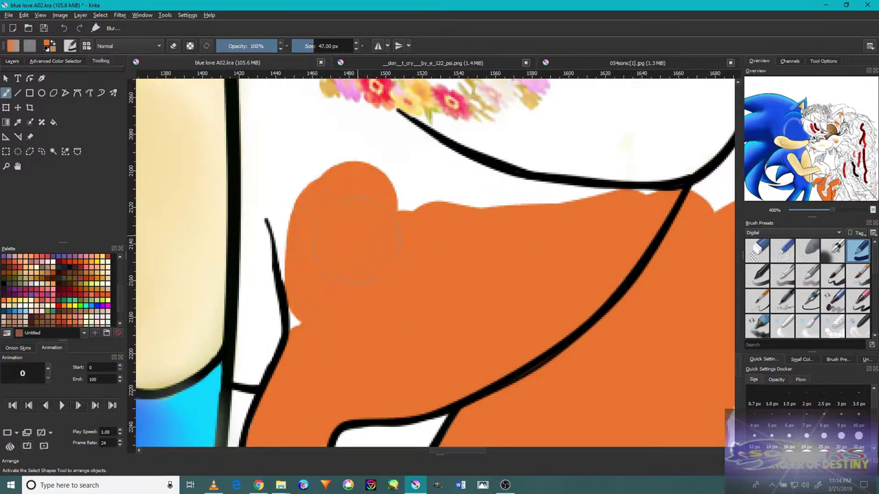
drag(322, 247, 296, 329)
drag(309, 237, 419, 181)
key(ctrl+z)
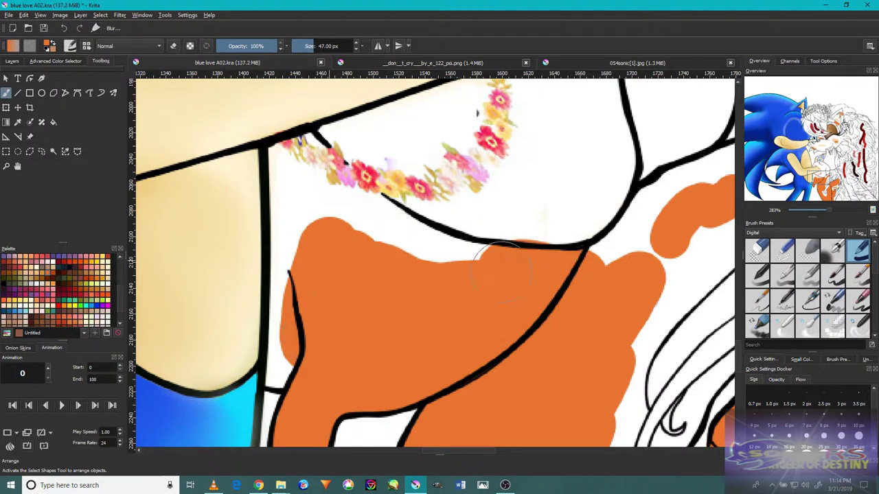
- Extend the orange up to Sonic's body outline and the flower bracelet, reducing the brush to 28 px and 14 px for the edges
scroll(357, 261, down, 3)
scroll(459, 295, up, 3)
drag(458, 296, 466, 378)
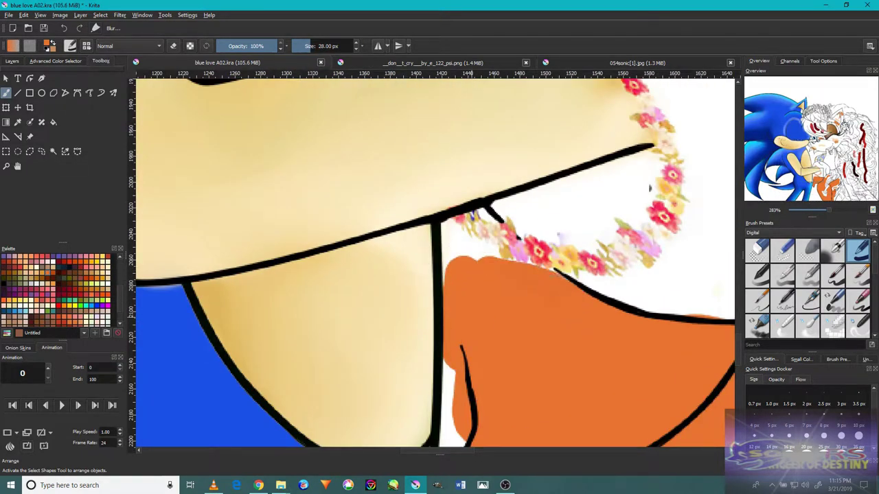
drag(474, 296, 466, 194)
scroll(421, 310, up, 2)
key(bracketleft)
drag(422, 310, 432, 384)
scroll(451, 343, up, 3)
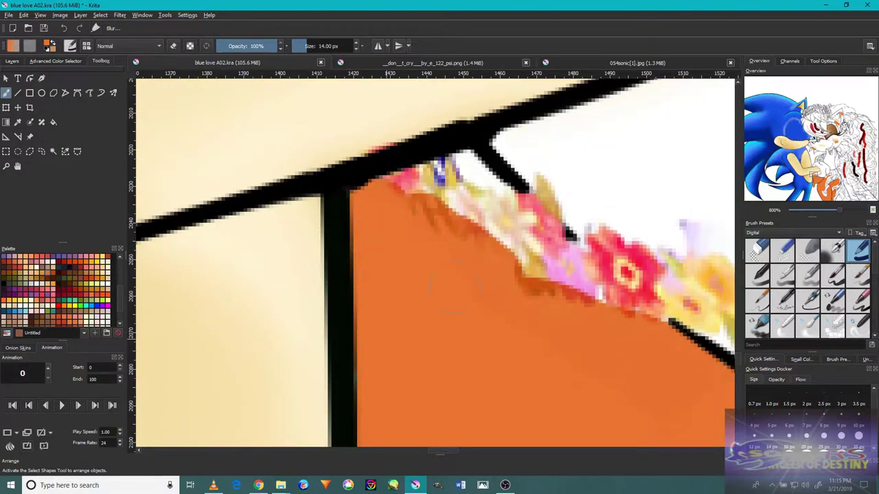
scroll(339, 213, up, 1)
scroll(357, 222, down, 4)
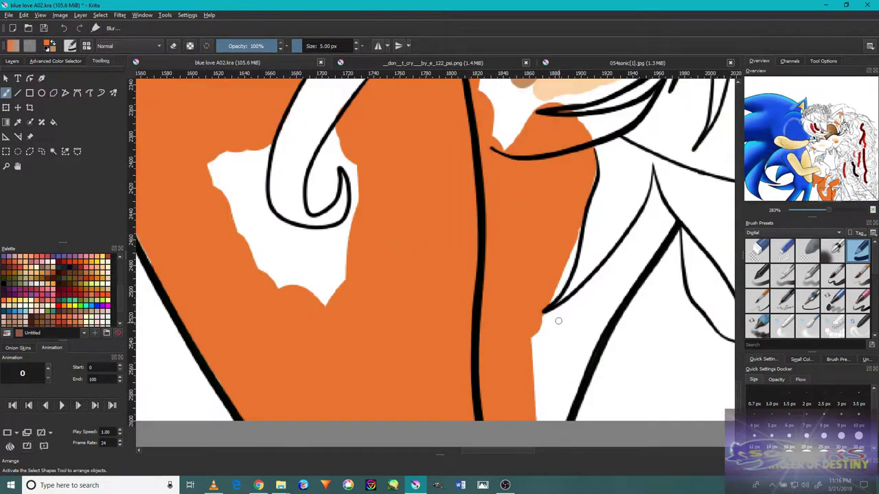
- Fill the rear leg's outer strip beside the pointed hair lock with orange, finishing its narrow tip with a 1 px brush
drag(523, 225, 484, 312)
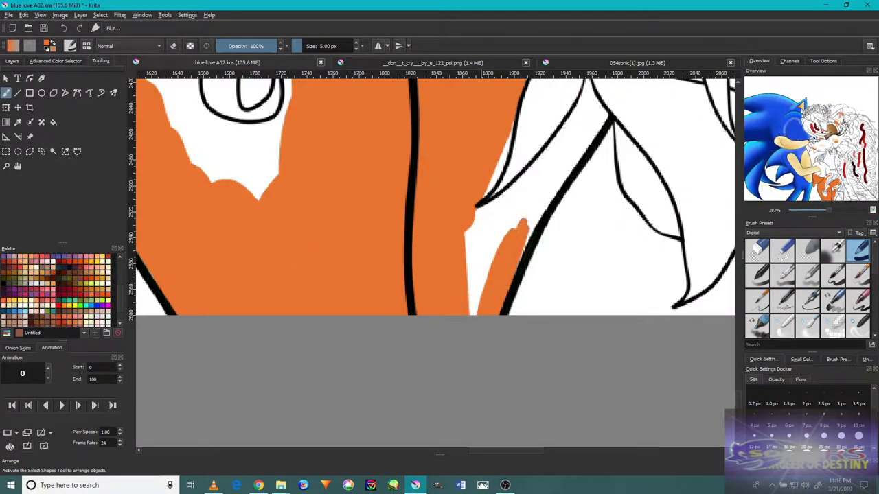
scroll(489, 260, up, 2)
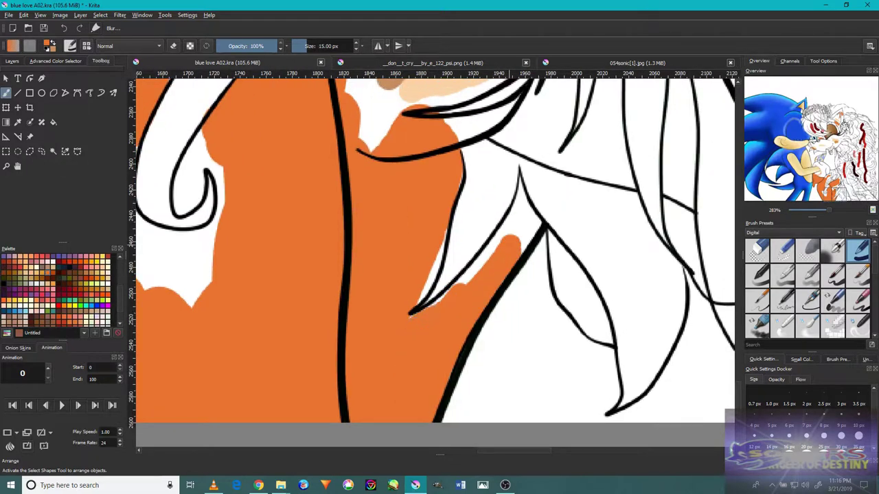
key(bracketleft)
scroll(420, 324, up, 3)
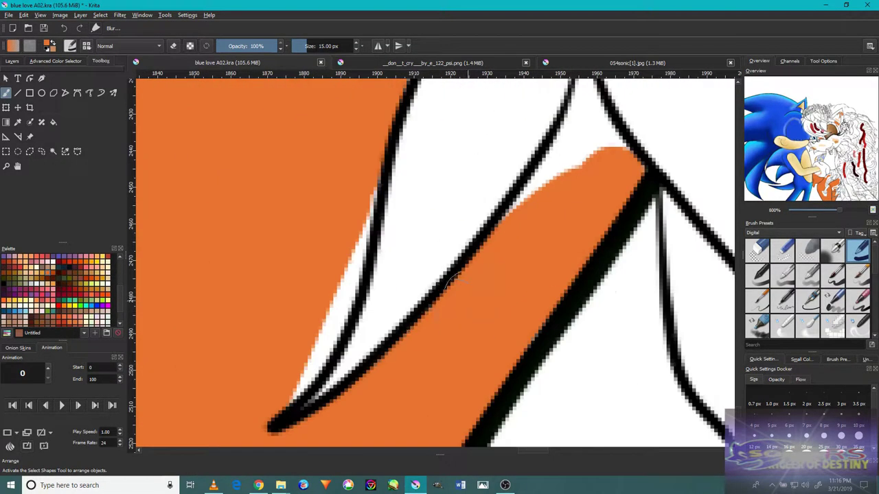
key(bracketleft)
key(bracketleft)
key(bracketleft)
key(bracketleft)
drag(508, 244, 530, 226)
key(bracketleft)
key(bracketleft)
key(bracketleft)
key(bracketleft)
scroll(522, 171, down, 2)
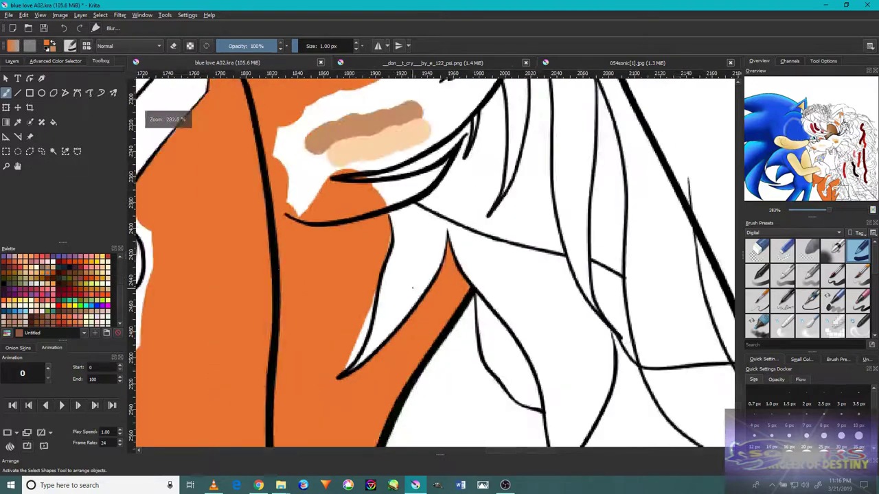
- Fill the white area around and inside the long hair curl on the girl's front leg using an 18 px brush
mouse_move(343, 274)
mouse_down()
mouse_move(498, 274)
mouse_move(567, 316)
mouse_up()
drag(320, 392, 357, 322)
mouse_move(357, 412)
mouse_down()
mouse_move(275, 343)
mouse_move(218, 236)
mouse_move(216, 206)
mouse_move(332, 411)
mouse_up()
key(ctrl+z)
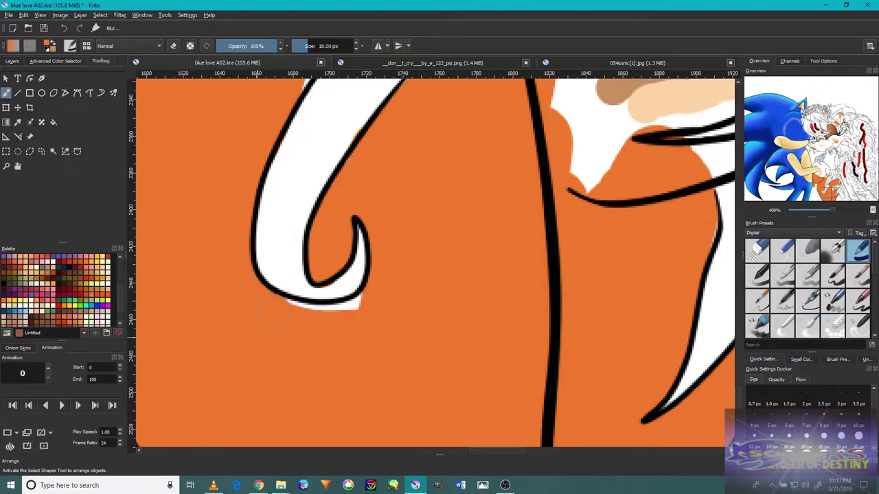
scroll(347, 295, down, 5)
scroll(440, 385, up, 5)
drag(412, 323, 511, 233)
- Extend the orange across the girl's upper hip, from the glove's lower outline toward the overlapping hair
scroll(508, 234, down, 5)
scroll(357, 323, up, 5)
mouse_move(412, 230)
mouse_down()
mouse_move(549, 182)
mouse_move(316, 426)
mouse_move(508, 380)
mouse_move(481, 384)
mouse_move(467, 418)
mouse_up()
scroll(397, 409, down, 5)
scroll(569, 384, up, 4)
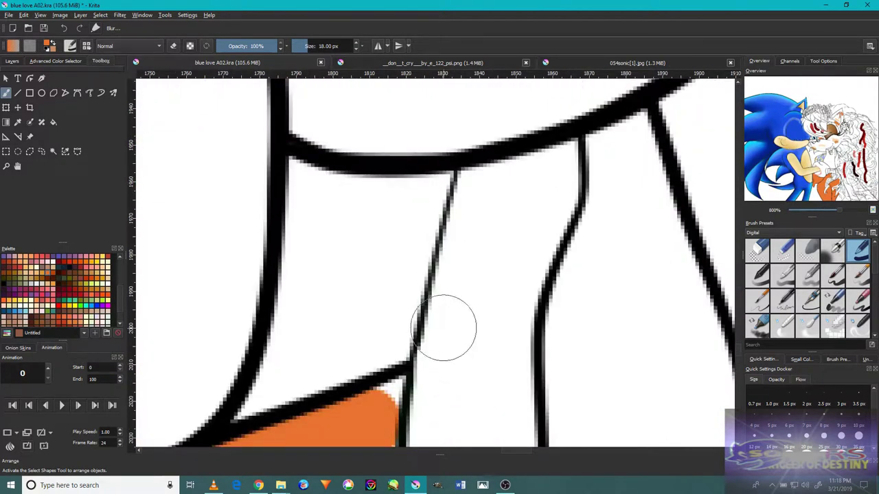
scroll(405, 408, down, 5)
scroll(484, 154, up, 3)
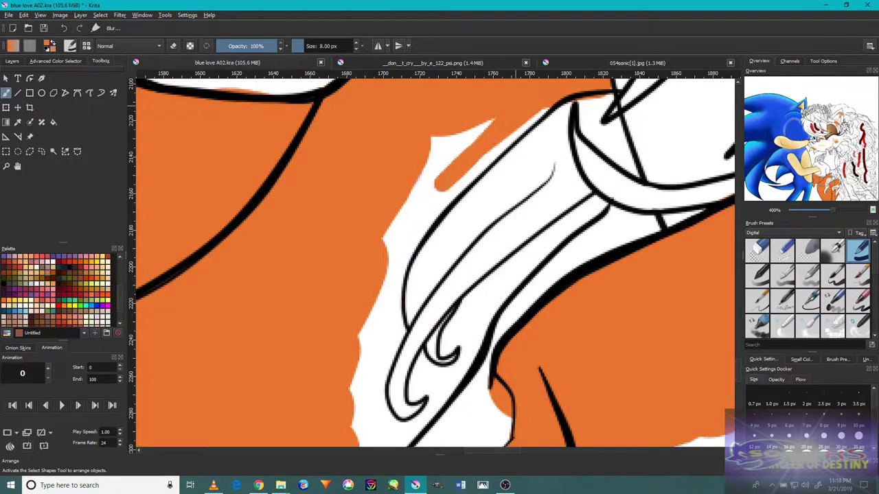
scroll(358, 267, down, 4)
- Fill the narrow gaps between the hair curls on the girl's hip with orange using an 8 px brush
scroll(463, 247, up, 5)
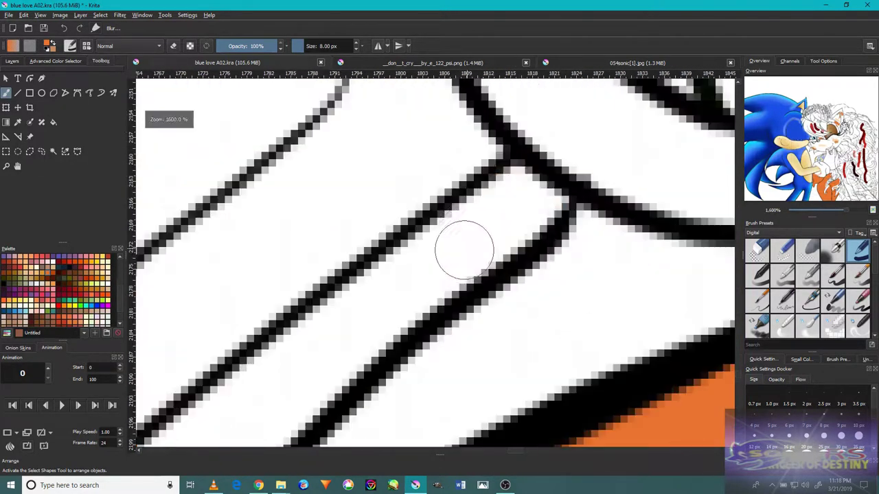
drag(426, 254, 316, 354)
scroll(395, 307, down, 4)
scroll(395, 307, up, 3)
scroll(457, 265, up, 1)
drag(458, 265, 343, 419)
scroll(328, 399, down, 6)
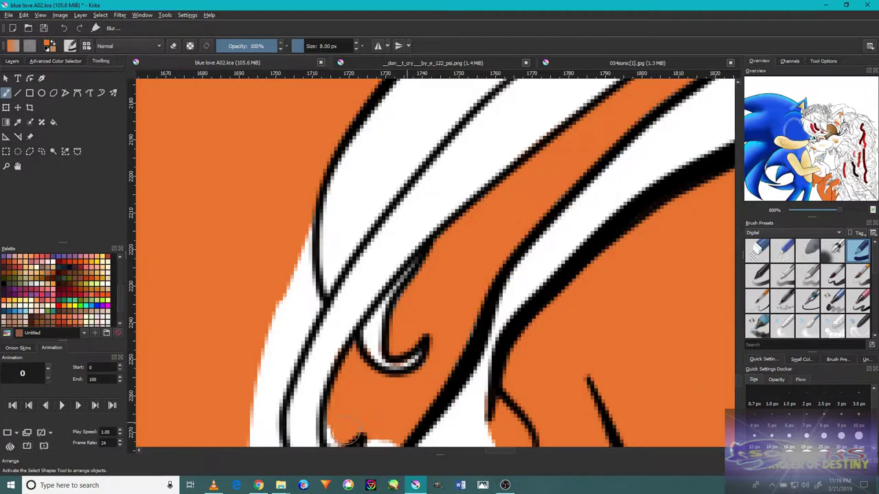
- Cover the remaining white strip along the outer edge of the hip's hair curls with orange at 8 px
scroll(233, 412, up, 3)
scroll(233, 412, down, 3)
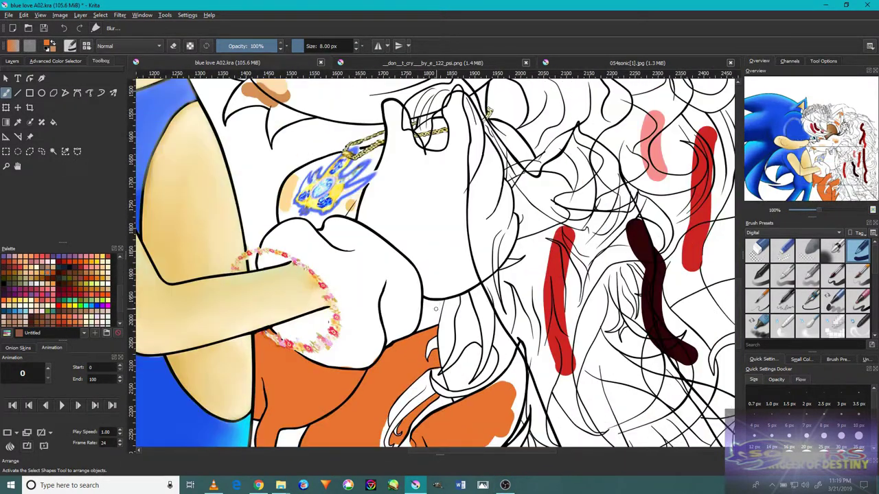
scroll(234, 411, up, 5)
mouse_move(234, 412)
mouse_down()
mouse_move(288, 303)
mouse_move(283, 189)
mouse_up()
scroll(282, 186, up, 3)
scroll(287, 247, down, 6)
scroll(287, 247, up, 3)
scroll(287, 247, down, 5)
scroll(405, 194, up, 2)
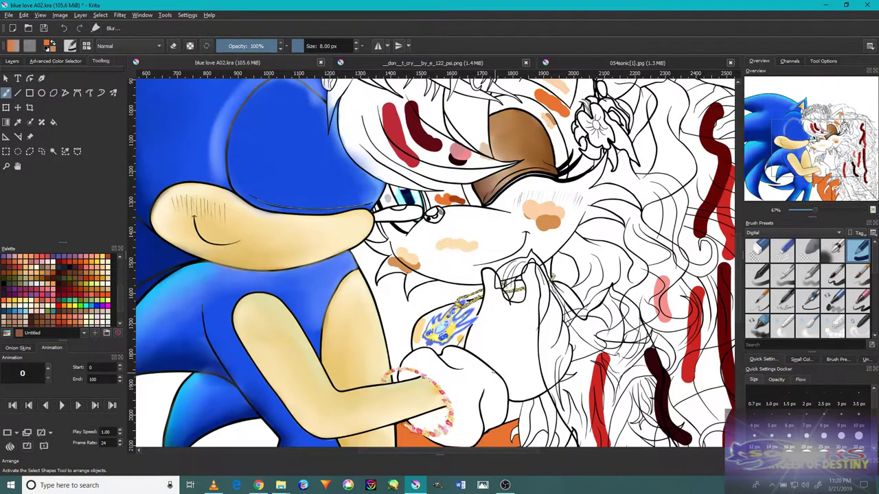
- Extend the rear thigh's orange toward its outer hair outline with 47 px and 35 px brushes, covering the tan swatches
scroll(473, 350, down, 3)
scroll(473, 351, up, 7)
key(bracketright)
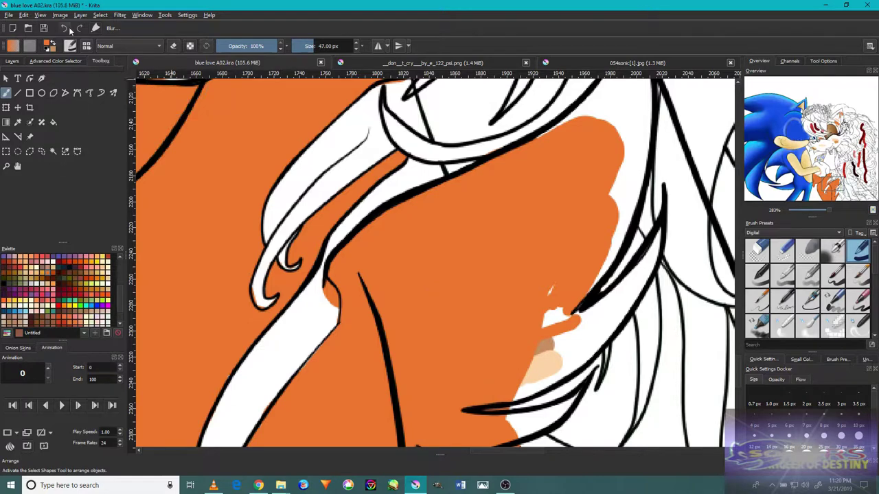
drag(571, 160, 479, 332)
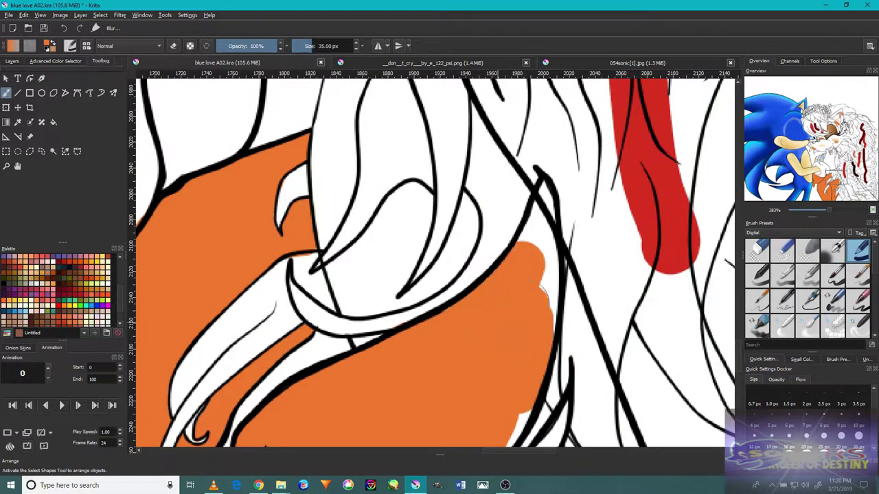
scroll(479, 343, down, 5)
scroll(462, 374, up, 7)
- Fill the rear thigh's pointed upper corner and the hip edge below the glove with orange using a 12 px brush
key(bracketleft)
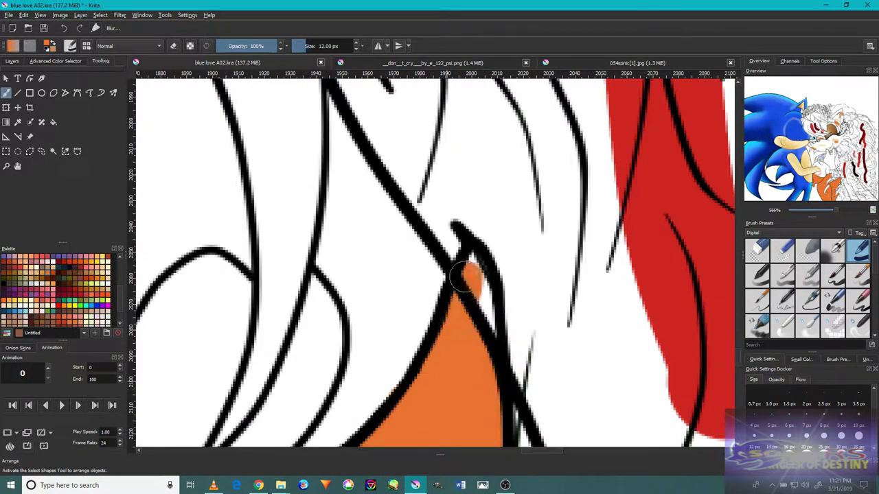
scroll(486, 293, down, 3)
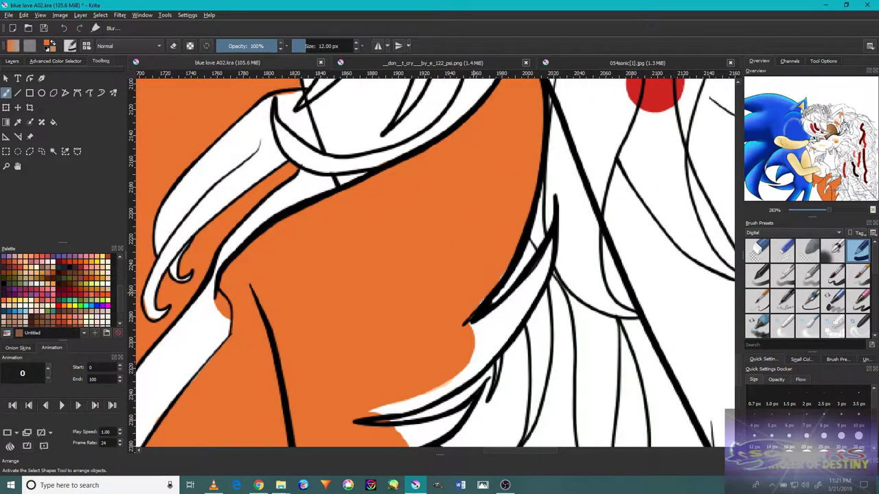
scroll(221, 322, down, 3)
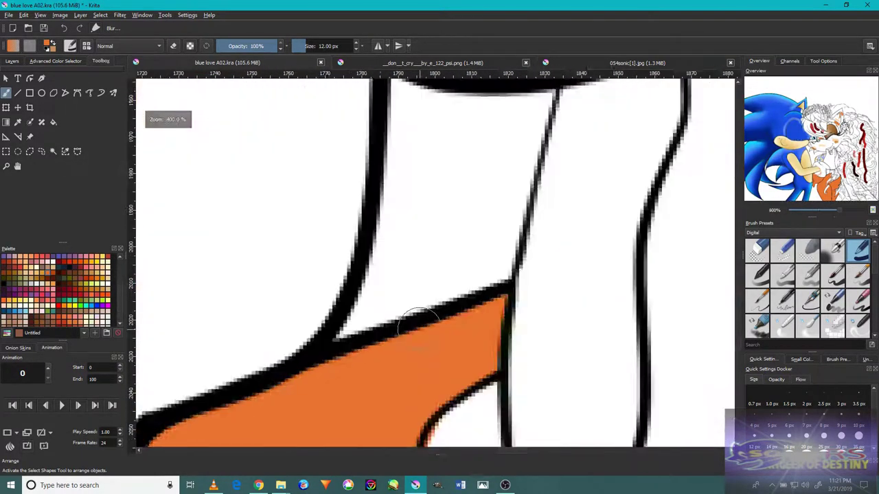
scroll(221, 323, down, 5)
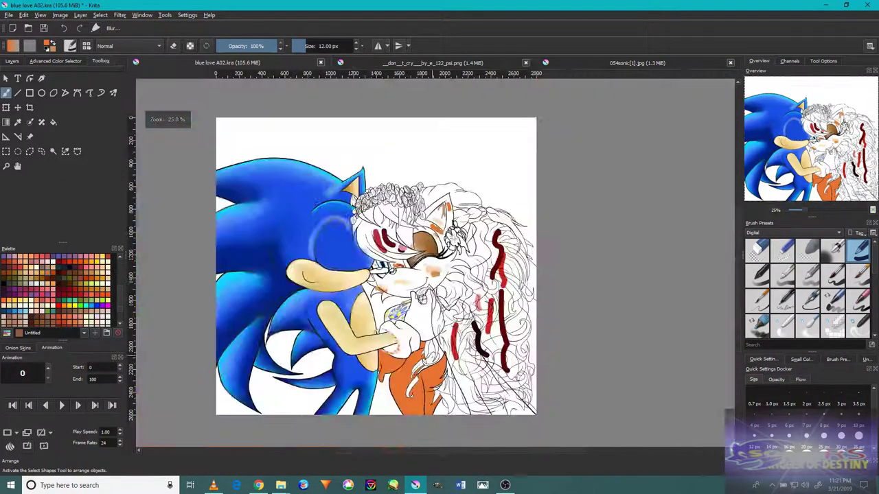
- Fill the pointed fur tufts along the rear thigh's outer edge with orange using 12 px and 8 px brushes
scroll(414, 341, up, 8)
scroll(414, 342, down, 2)
scroll(415, 341, up, 4)
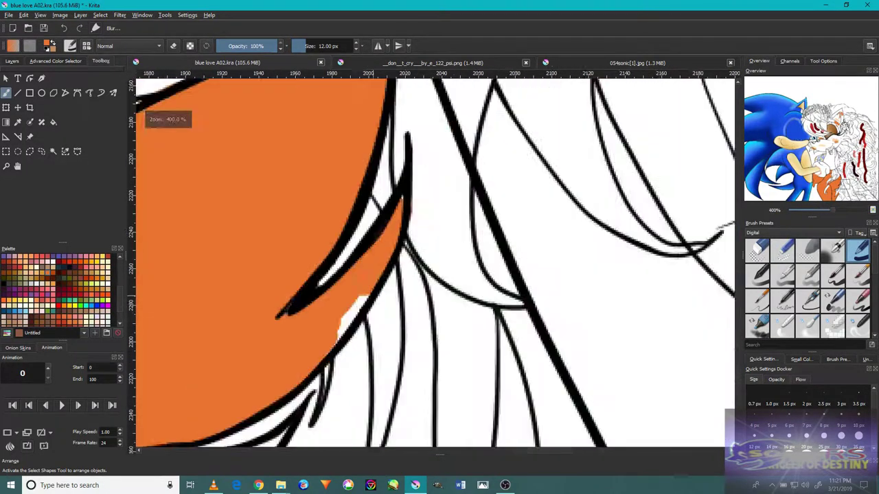
scroll(312, 343, down, 4)
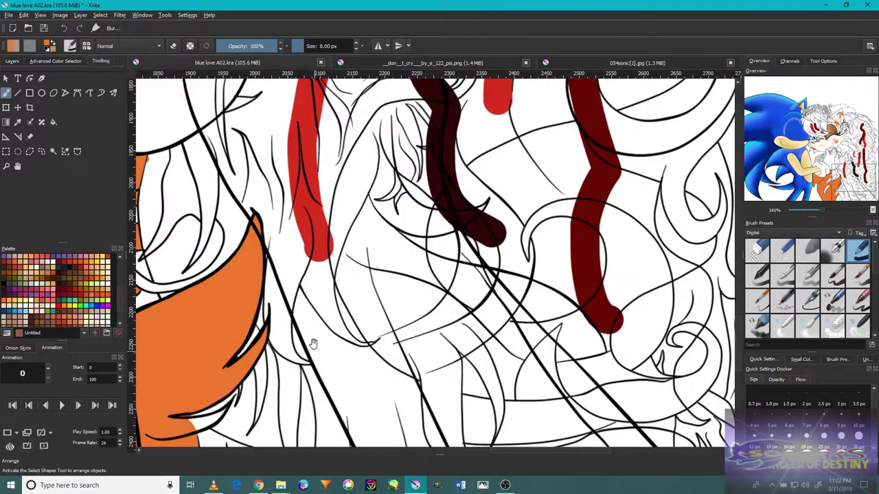
scroll(313, 343, up, 3)
scroll(425, 346, down, 6)
scroll(300, 269, down, 5)
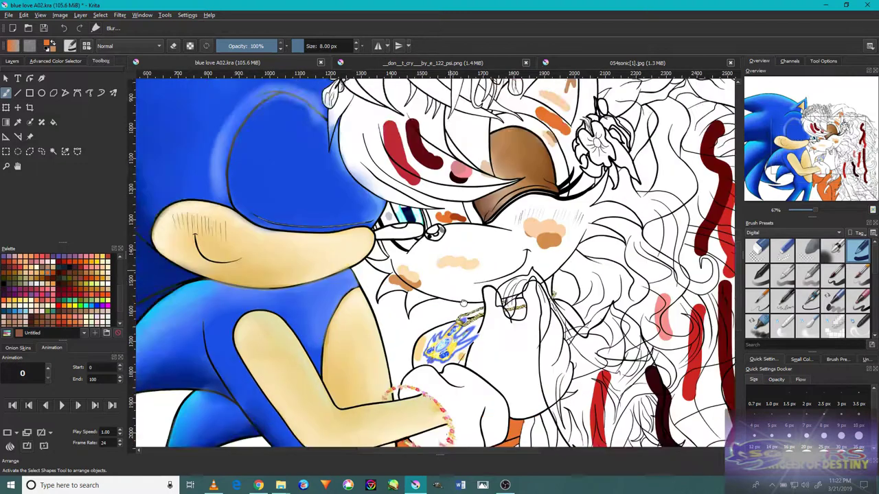
- Switch to a soft airbrush with black and try painting Sonic's nose at 24 px
click(12, 60)
click(55, 61)
key(slash)
scroll(310, 250, up, 9)
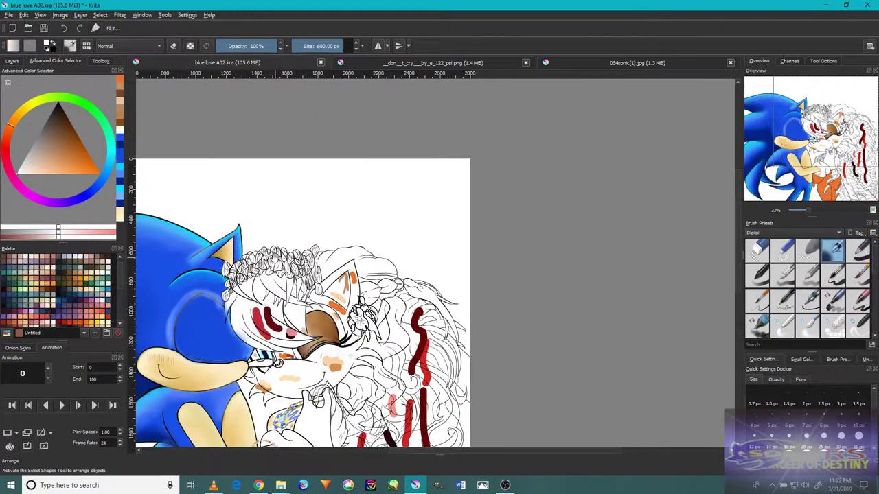
mouse_move(597, 335)
mouse_down()
mouse_move(457, 300)
mouse_move(543, 334)
mouse_move(617, 324)
mouse_up()
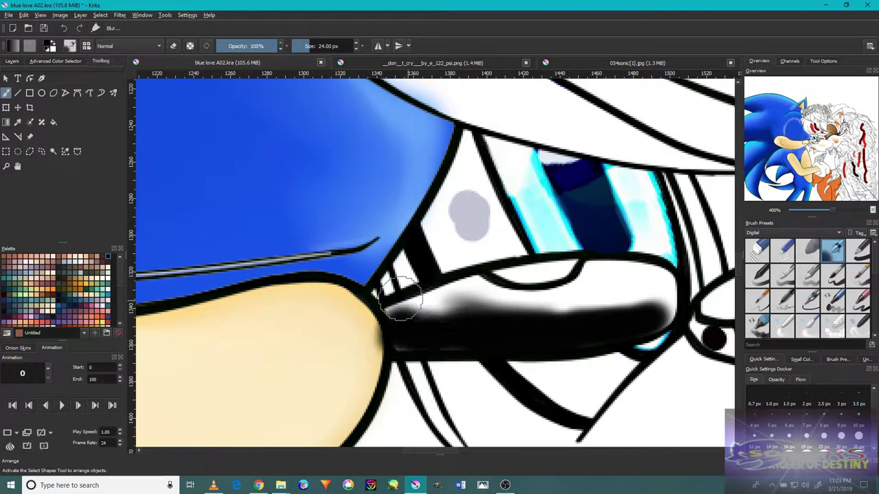
scroll(402, 305, down, 2)
scroll(392, 329, up, 5)
key(bracketleft)
key(bracketleft)
key(bracketleft)
scroll(385, 370, down, 10)
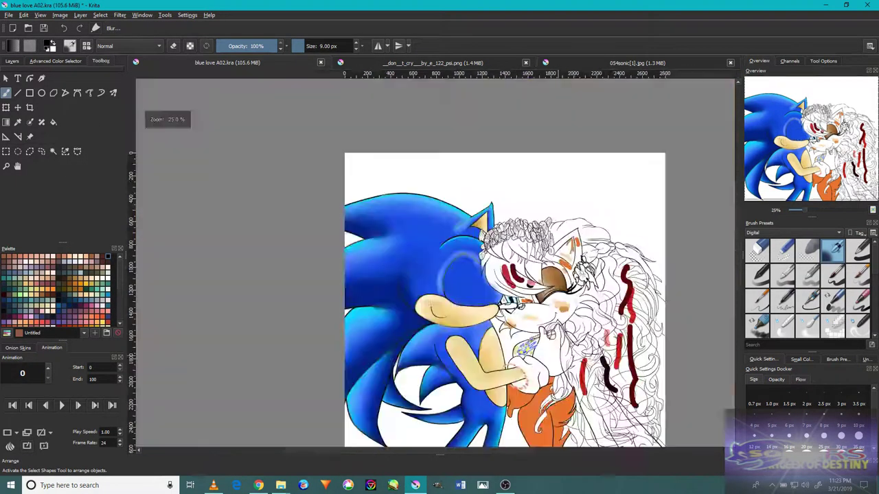
- Fill Sonic's nose with black using a 13 px airbrush, leaving the highlight shape at its upper edge white
scroll(455, 308, up, 10)
key(bracketright)
key(bracketright)
key(bracketright)
key(bracketright)
mouse_move(604, 347)
mouse_down()
mouse_move(579, 359)
mouse_move(371, 340)
mouse_move(505, 326)
mouse_up()
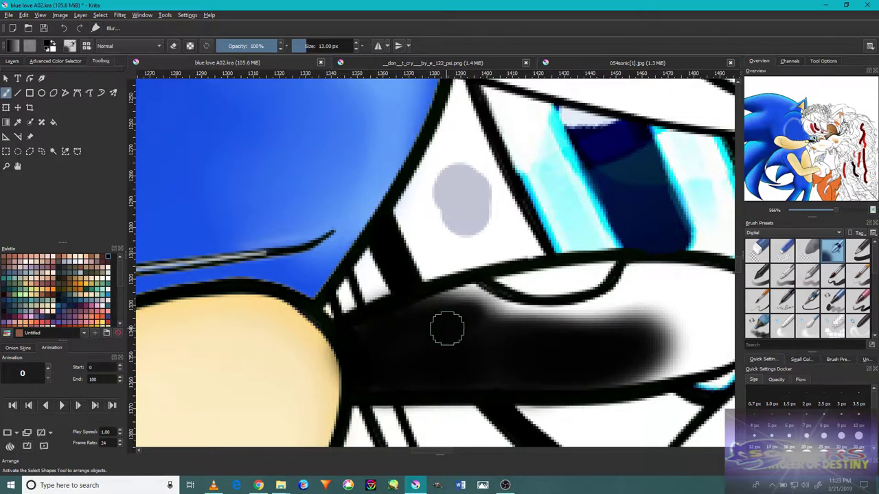
drag(455, 359, 446, 396)
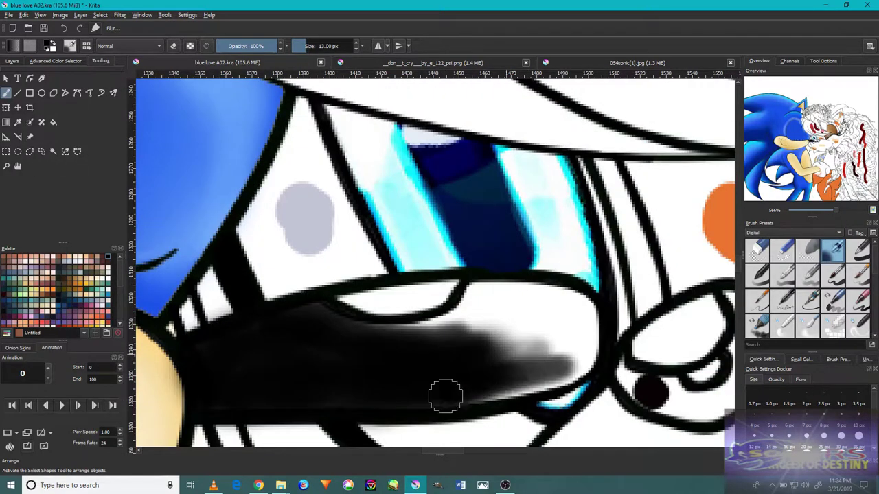
drag(304, 320, 501, 391)
drag(580, 353, 526, 334)
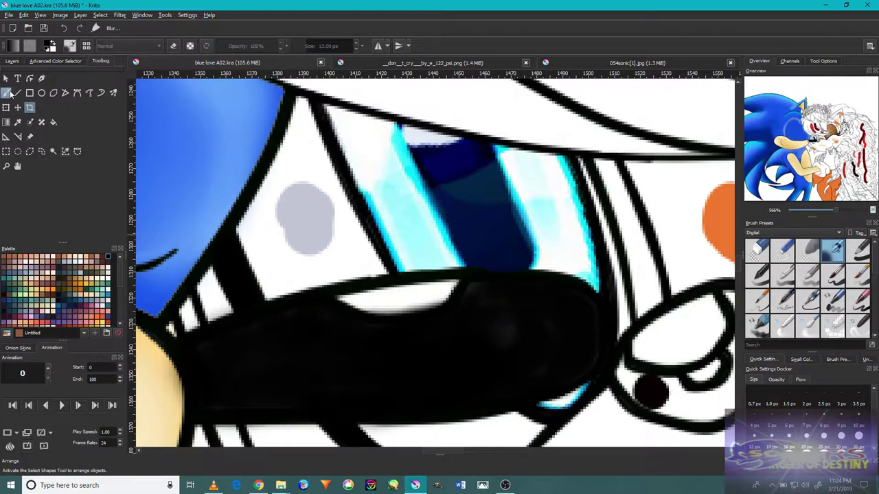
- Soften the edges of the highlight on Sonic's nose and brighten it with white using a 12 px airbrush
mouse_move(339, 329)
mouse_down()
mouse_move(477, 289)
mouse_move(447, 309)
mouse_move(481, 297)
mouse_up()
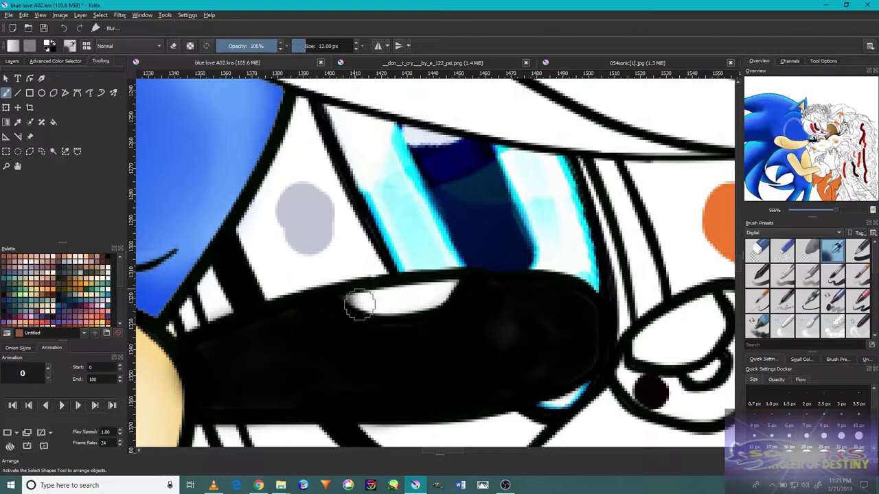
drag(326, 319, 469, 287)
scroll(234, 331, down, 5)
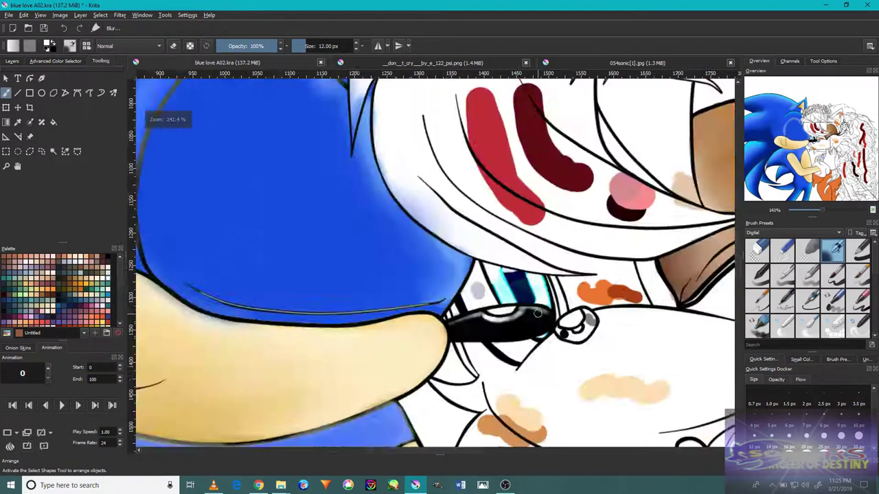
- Paint soft grey highlights along the upper edge of Sonic's nose and around its white highlight using a 12 px airbrush
scroll(343, 304, up, 5)
scroll(377, 298, down, 5)
scroll(572, 270, up, 4)
mouse_move(504, 291)
mouse_down()
mouse_move(551, 318)
mouse_move(478, 286)
mouse_up()
scroll(525, 264, up, 1)
mouse_move(528, 306)
mouse_down()
mouse_move(563, 298)
mouse_move(555, 240)
mouse_move(534, 226)
mouse_up()
mouse_move(449, 329)
mouse_down()
mouse_move(490, 367)
mouse_move(427, 327)
mouse_move(464, 238)
mouse_move(541, 286)
mouse_up()
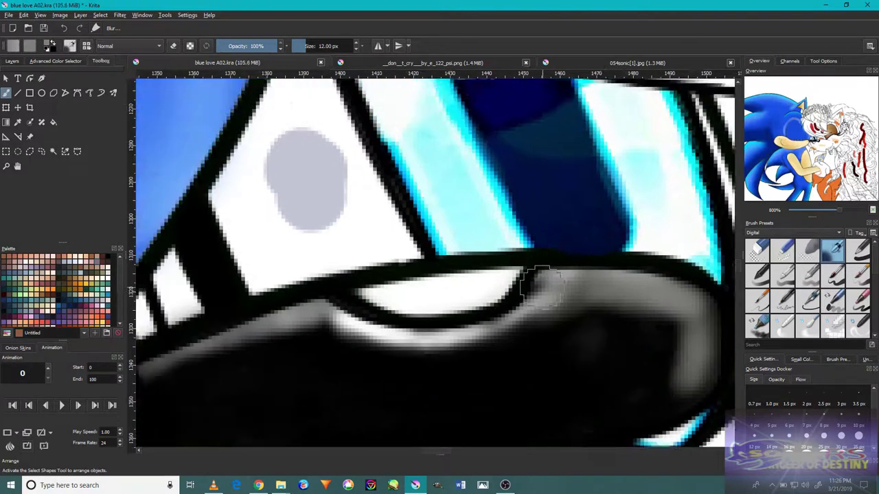
- Blend the grey highlight along the lower edge of the girl's nose with a 3 px blending brush
scroll(541, 286, down, 1)
scroll(539, 294, up, 2)
scroll(539, 294, down, 6)
click(807, 299)
scroll(574, 299, up, 8)
key(bracketleft)
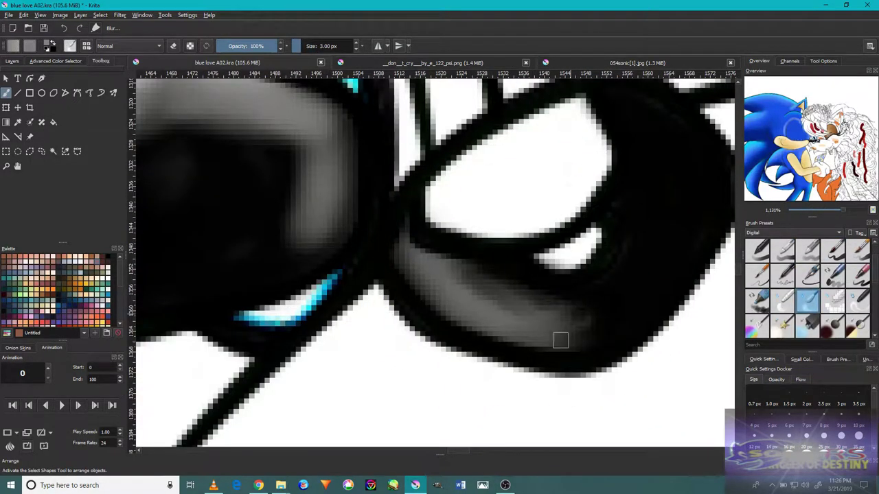
drag(592, 307, 523, 269)
- Smooth the grey highlights on Sonic's nose into the black with a 13 px blending brush
key(bracketright)
key(bracketright)
key(bracketright)
key(bracketright)
mouse_move(595, 282)
mouse_down()
mouse_move(519, 313)
mouse_move(520, 259)
mouse_up()
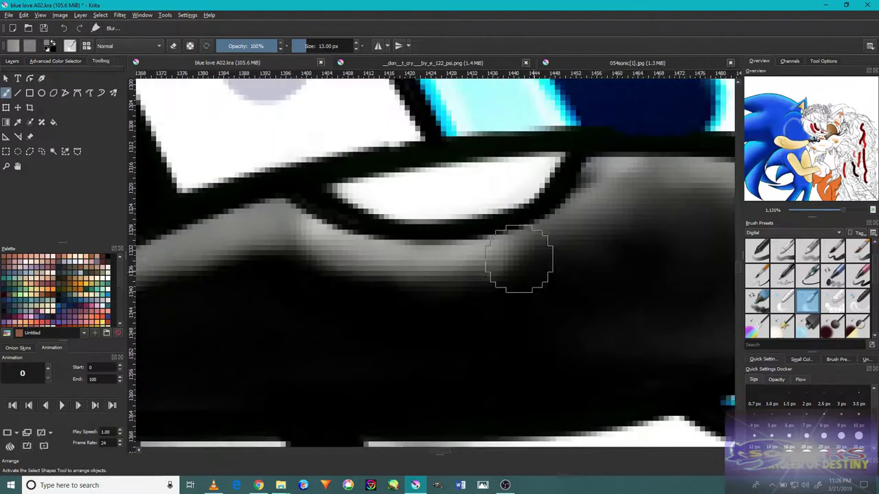
scroll(520, 259, down, 4)
scroll(352, 255, down, 3)
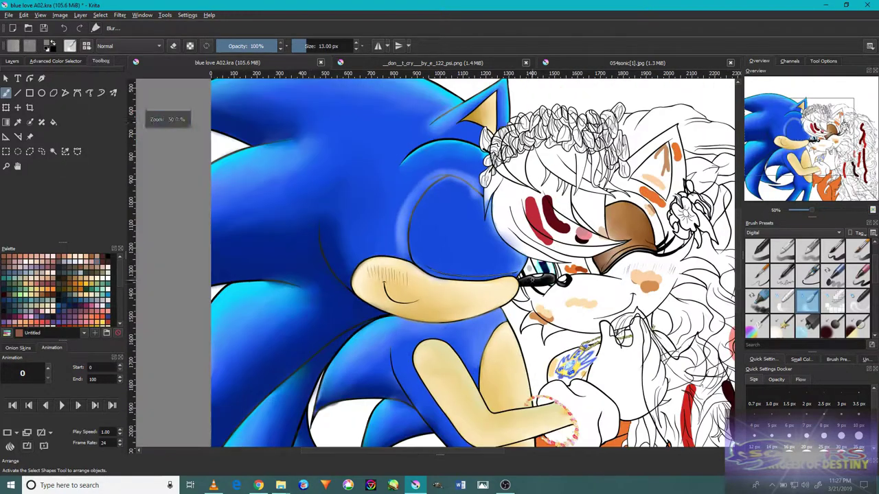
- Fill most of the girl's inner ear with light peach sampled from the drawing, using a 40 px hard brush
scroll(584, 220, up, 4)
scroll(584, 220, down, 2)
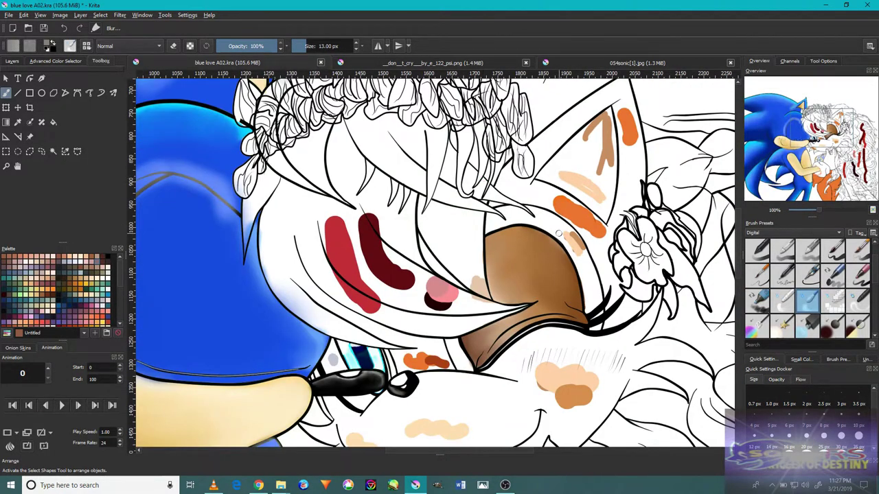
scroll(559, 233, up, 5)
ctrl+click(379, 273)
key(slash)
drag(347, 237, 340, 301)
ctrl+click(295, 323)
mouse_move(296, 322)
mouse_down()
mouse_move(275, 278)
mouse_move(377, 377)
mouse_up()
scroll(424, 269, up, 2)
drag(227, 405, 321, 313)
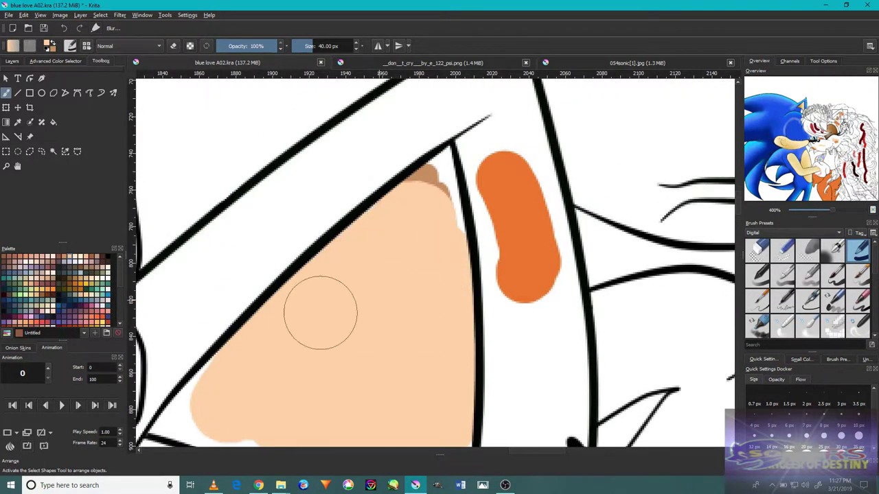
drag(378, 435, 457, 324)
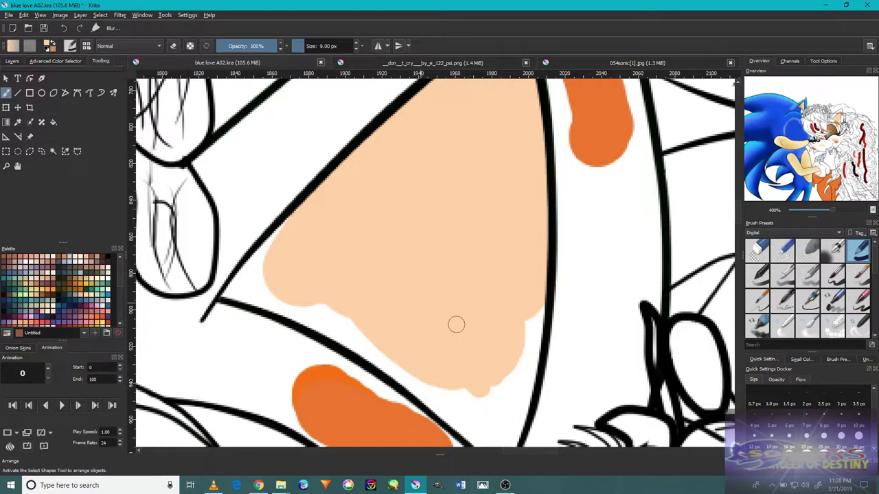
- Fill the lower corners and edges of the inner ear with peach using a 9 px brush
drag(398, 340, 453, 412)
mouse_move(410, 381)
mouse_down()
mouse_move(410, 305)
mouse_move(506, 367)
mouse_move(356, 245)
mouse_up()
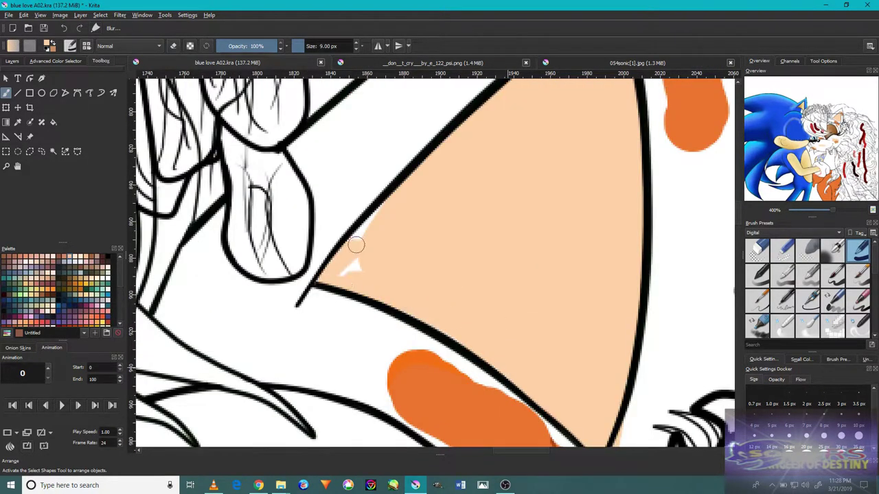
mouse_move(559, 206)
mouse_down()
mouse_move(598, 324)
mouse_move(588, 434)
mouse_move(383, 280)
mouse_move(341, 275)
mouse_up()
- Shade the tip, rear edge and base of the inner ear with light brown
key(bracketleft)
key(bracketleft)
key(bracketleft)
key(bracketright)
key(bracketright)
key(bracketright)
mouse_move(397, 312)
mouse_down()
mouse_move(555, 286)
mouse_move(584, 402)
mouse_move(597, 295)
mouse_move(637, 171)
mouse_up()
scroll(808, 288, up, 1)
- Blend the brown shading of the inner ear smoothly into the peach with a 32 px blending brush
click(807, 299)
drag(528, 267, 427, 238)
key(bracketleft)
key(bracketleft)
drag(565, 244, 531, 347)
drag(589, 430, 383, 392)
- Fill the outer ear around its tip with orange using a 40 px hard brush and a 15 px brush for the edges
scroll(538, 365, down, 4)
scroll(358, 286, up, 5)
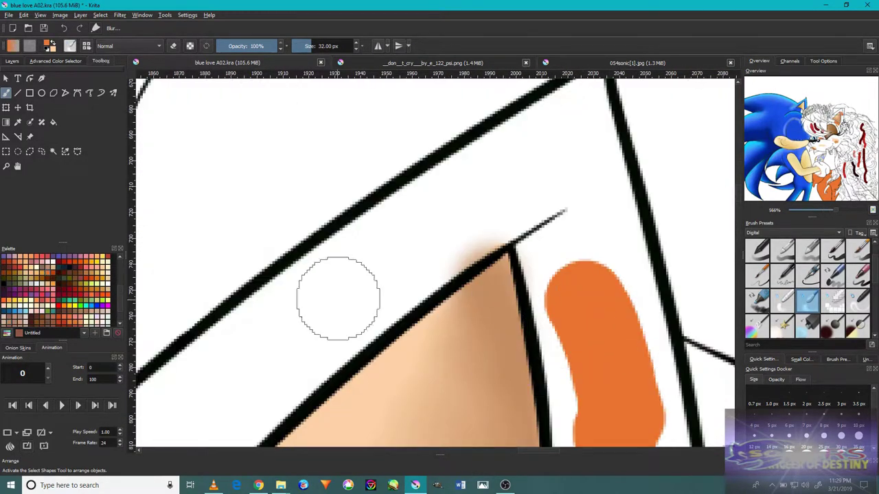
click(858, 251)
drag(384, 254, 439, 206)
scroll(412, 261, down, 4)
scroll(412, 261, up, 3)
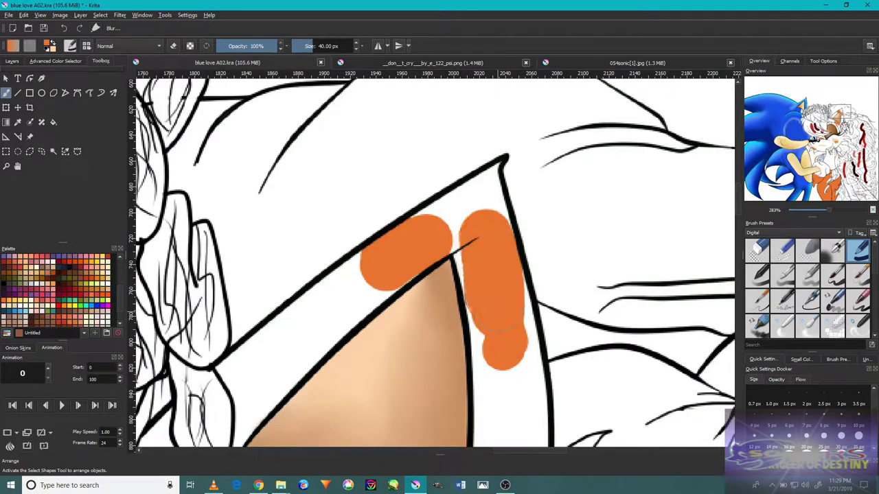
key(bracketleft)
key(bracketleft)
key(bracketleft)
key(bracketleft)
key(bracketleft)
scroll(487, 330, up, 2)
drag(412, 343, 553, 288)
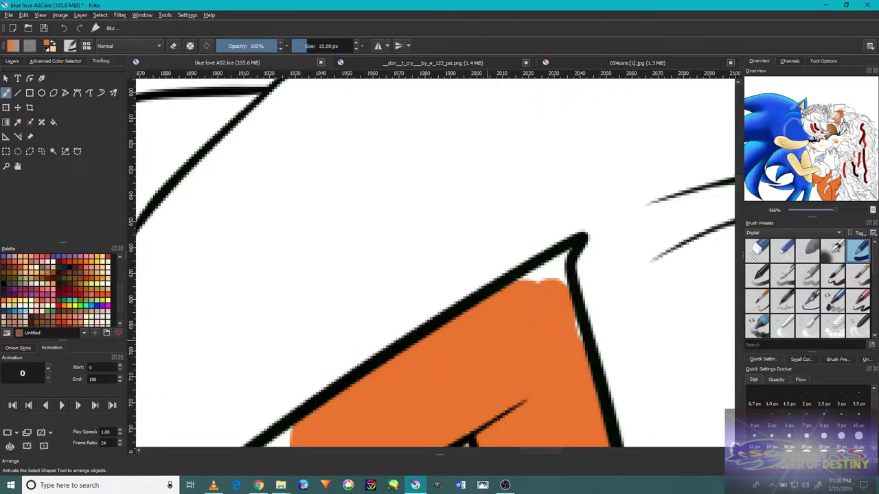
drag(426, 296, 418, 245)
- Fill the ear's front band with orange down to the flower crown, finishing the edges at 9 px
key(bracketright)
key(bracketright)
key(bracketright)
key(bracketright)
mouse_move(501, 199)
mouse_down()
mouse_move(377, 252)
mouse_move(375, 296)
mouse_move(265, 350)
mouse_up()
drag(369, 218, 347, 220)
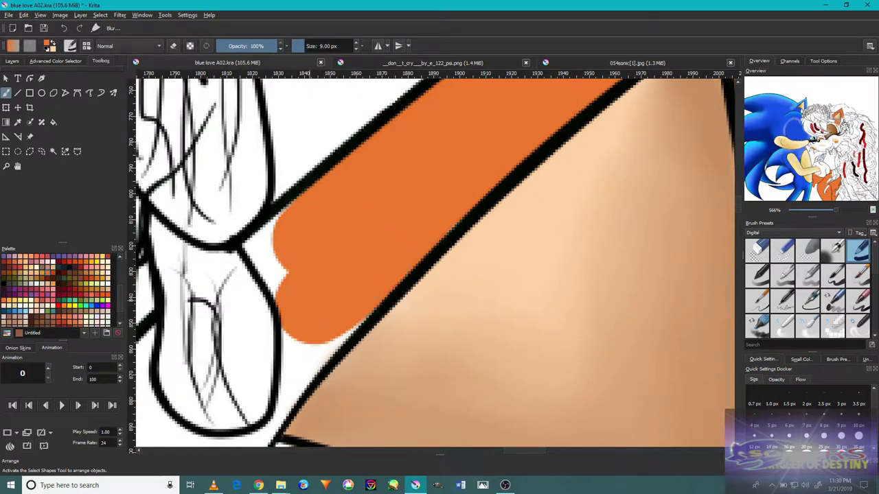
scroll(244, 256, down, 3)
scroll(421, 276, down, 5)
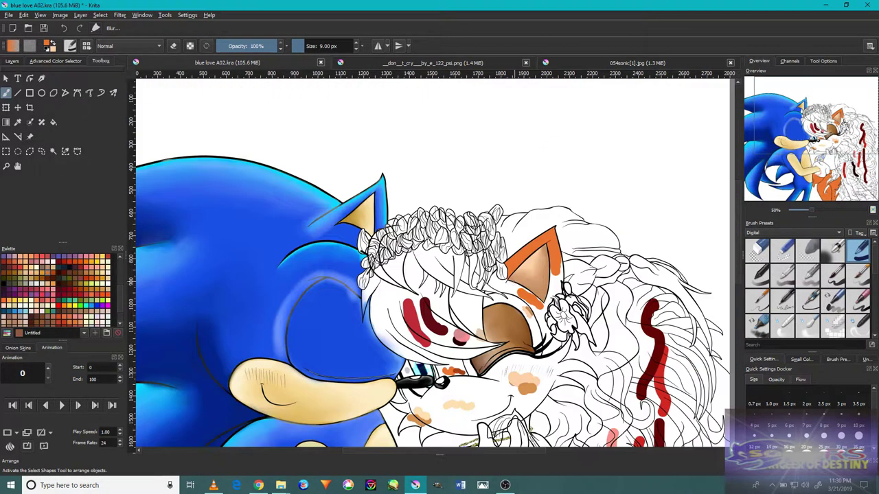
- Fill the ear's rear band with orange down towards the flower using a 9 px brush
scroll(589, 309, up, 5)
click(589, 311)
drag(589, 311, 533, 206)
scroll(532, 206, right, 2)
scroll(559, 304, left, 1)
mouse_move(601, 172)
mouse_down()
mouse_move(601, 302)
mouse_move(609, 296)
mouse_move(521, 323)
mouse_up()
scroll(489, 327, down, 5)
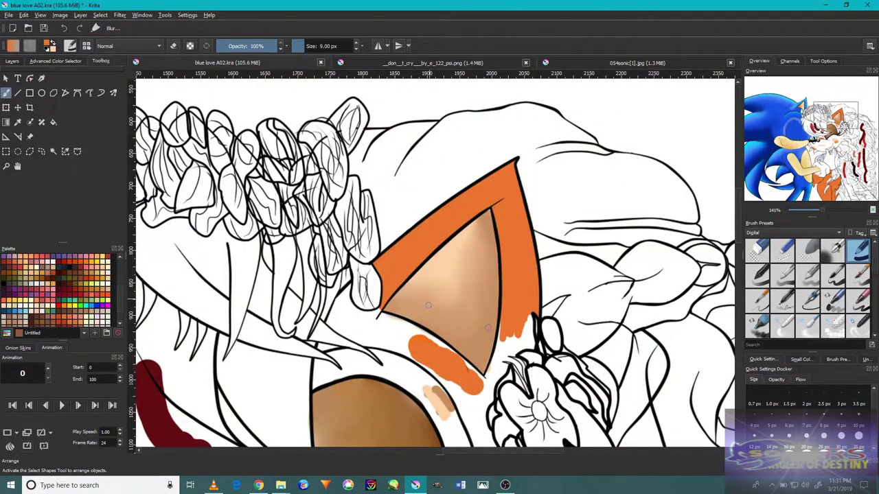
- Extend the orange fill around the inner ear's lower point and alongside the flower with a 9 px brush
scroll(487, 328, up, 4)
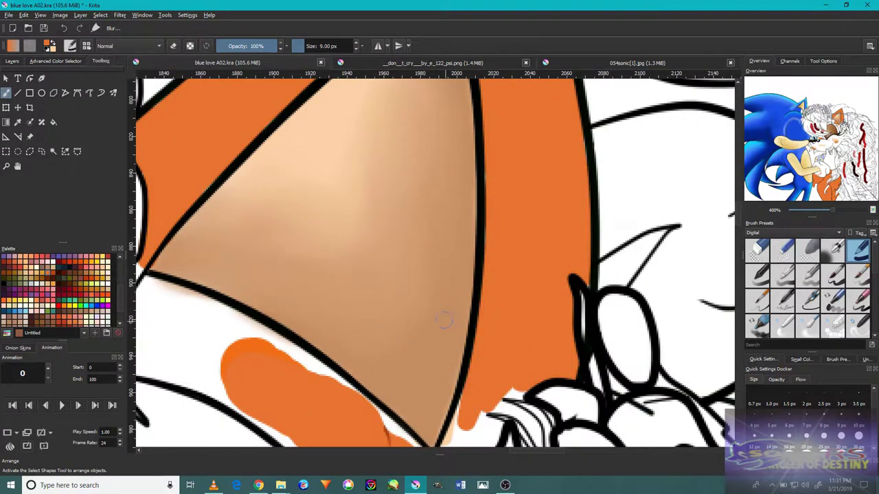
scroll(445, 323, down, 3)
scroll(445, 323, left, 1)
scroll(434, 261, down, 2)
scroll(434, 261, left, 1)
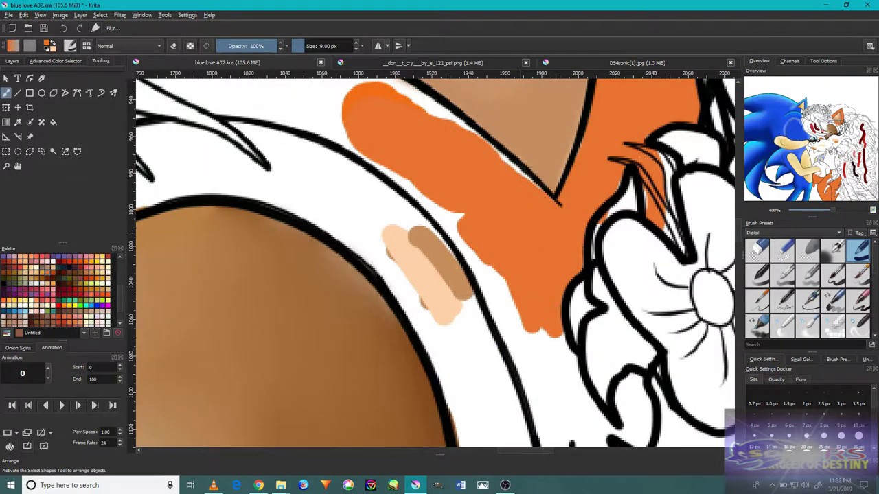
- Fill the fur strip between the inner ear and the band above the eyelid with orange using a 32 px brush
scroll(440, 260, up, 2)
scroll(439, 261, left, 2)
key(bracketright)
key(bracketright)
key(bracketright)
drag(549, 213, 412, 220)
drag(604, 323, 405, 227)
drag(591, 261, 700, 323)
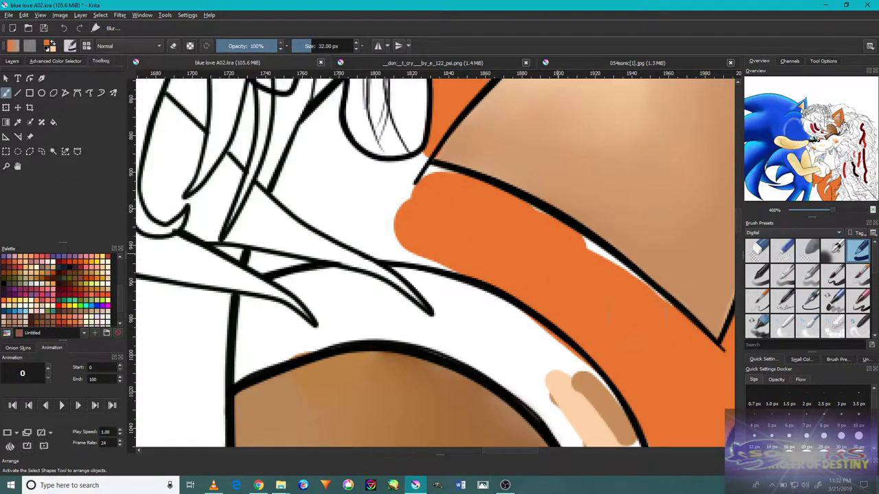
scroll(432, 261, left, 1)
scroll(433, 261, down, 3)
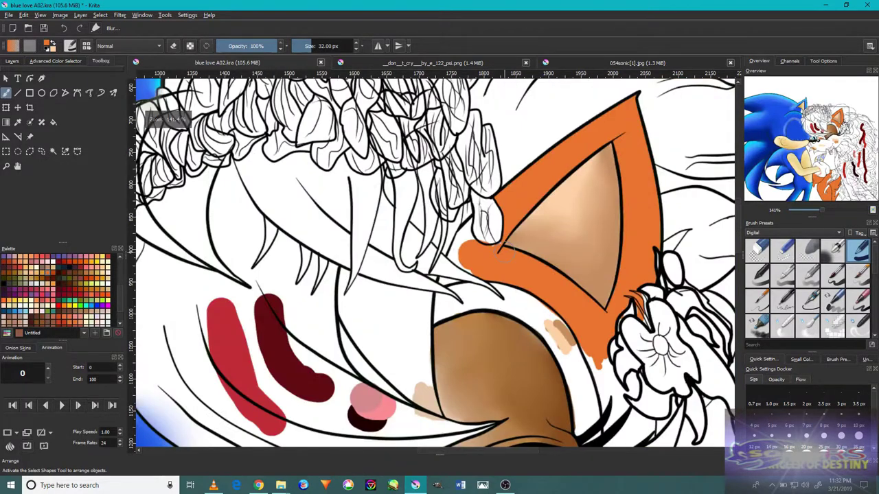
- Fill the orange fur up to the flower crown and hair strands in front of the ear, finishing at 8 px
scroll(432, 261, up, 4)
key(bracketleft)
mouse_move(514, 330)
mouse_down()
mouse_move(412, 206)
mouse_move(508, 137)
mouse_up()
scroll(433, 261, up, 2)
scroll(453, 305, down, 2)
mouse_move(451, 309)
mouse_down()
mouse_move(563, 292)
mouse_move(399, 329)
mouse_up()
scroll(440, 261, down, 3)
scroll(440, 261, up, 3)
key(bracketleft)
drag(527, 337, 567, 376)
scroll(512, 355, down, 6)
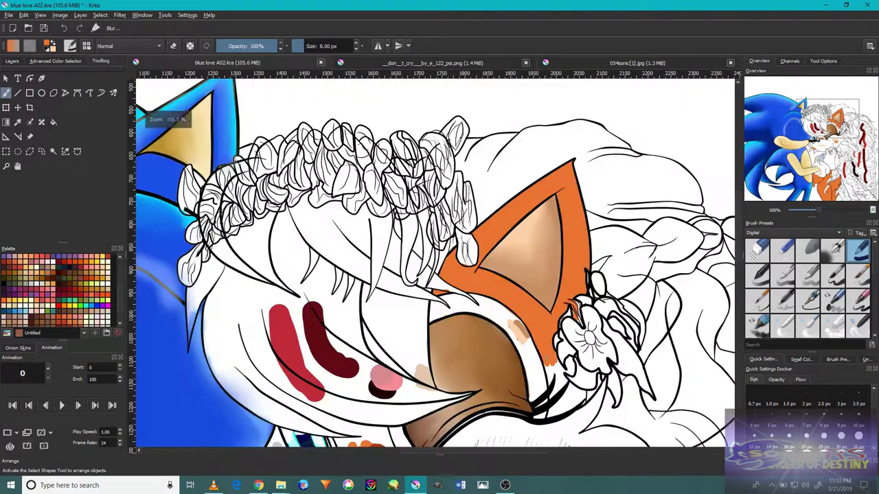
- Fill the fur strip between the eyelid, eyelashes and flower with orange using a 20 px brush
scroll(506, 277, up, 5)
scroll(464, 237, down, 3)
key(bracketright)
key(bracketright)
key(bracketright)
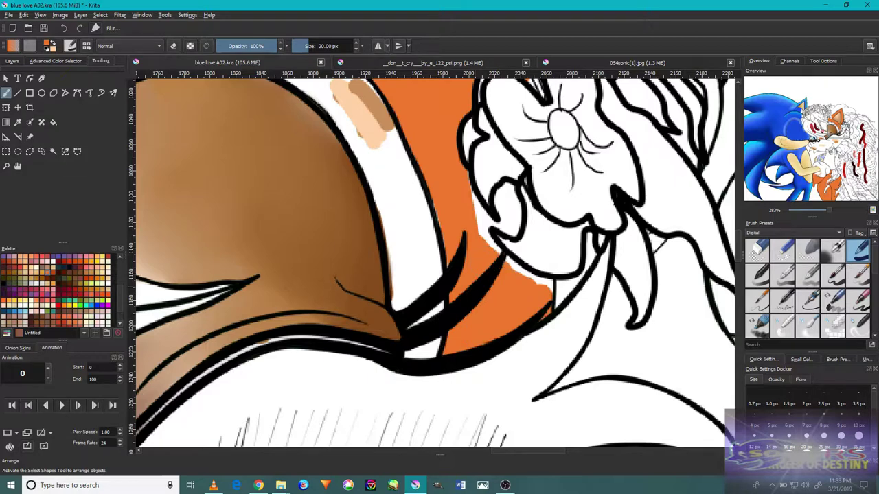
scroll(442, 292, down, 3)
scroll(432, 323, up, 5)
scroll(440, 339, down, 6)
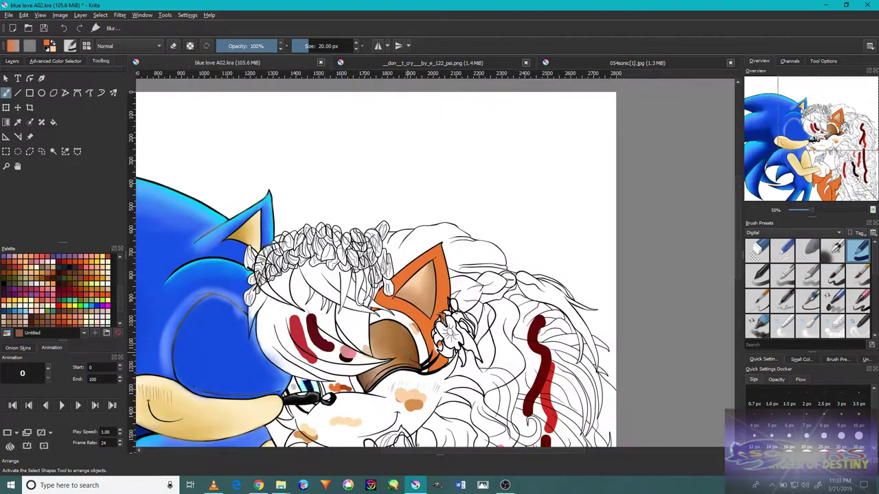
- Fill the remaining gaps between the flower's petals and the eyelashes with orange using an 18 px brush
scroll(499, 285, up, 5)
drag(500, 284, 474, 309)
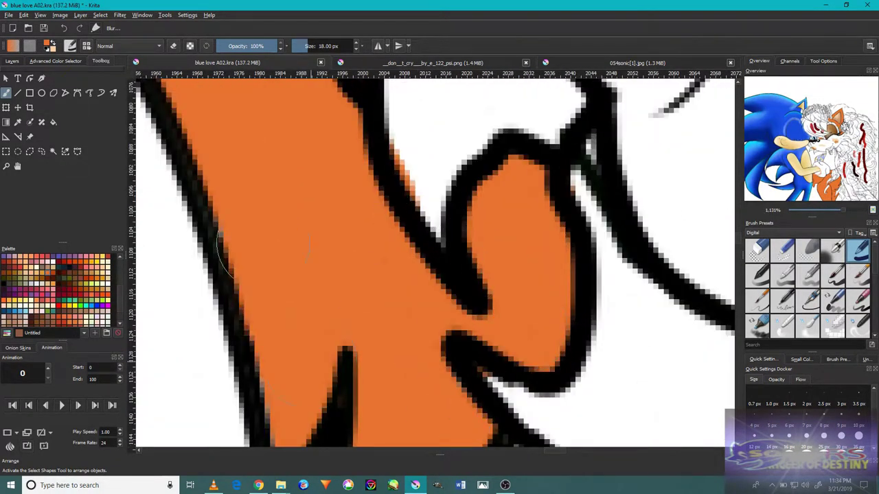
key(bracketleft)
scroll(473, 309, down, 5)
scroll(503, 264, down, 2)
- Flood-fill the girl's muzzle and cheek with peach and cover the leftover colour swatches with a 20 px brush
scroll(504, 264, up, 5)
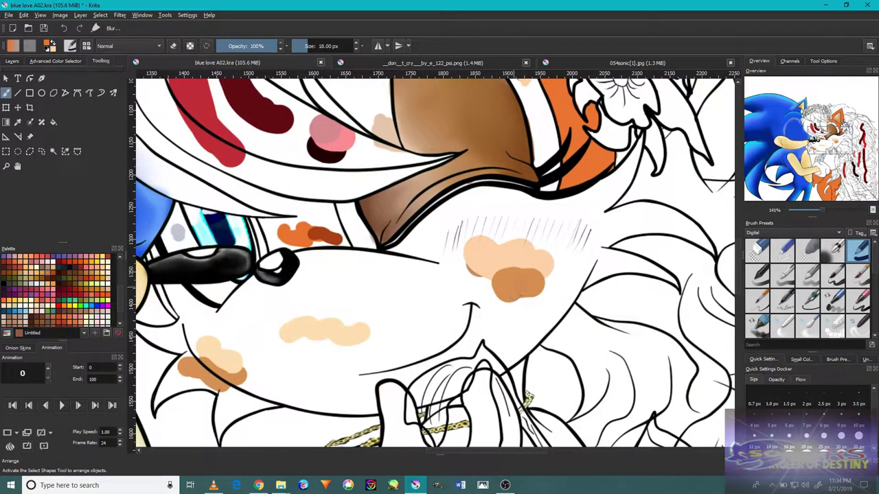
click(52, 121)
click(435, 303)
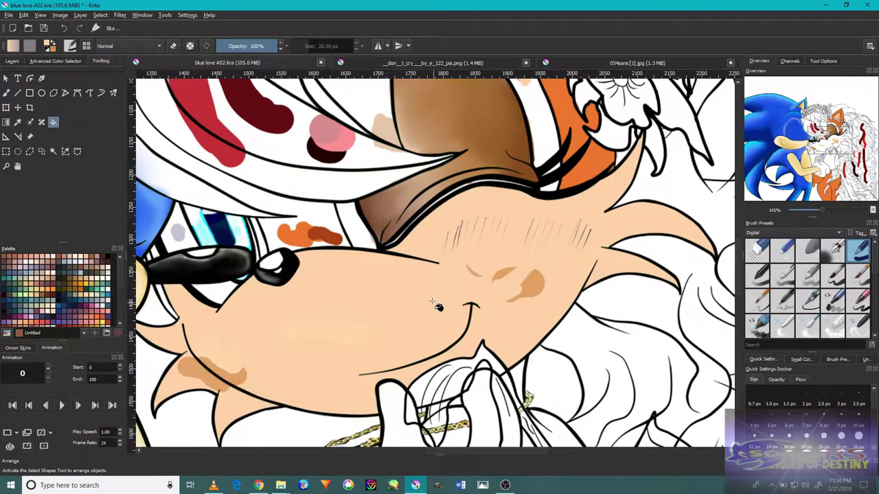
scroll(507, 269, down, 3)
scroll(547, 275, up, 3)
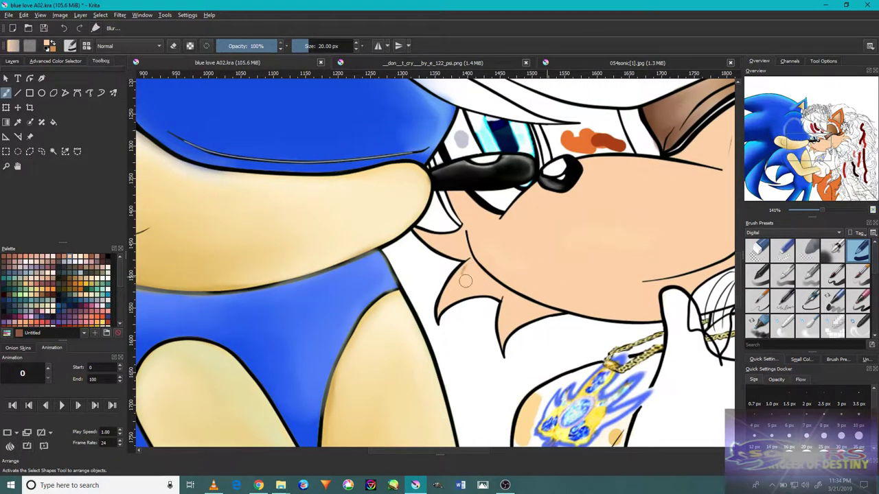
key(c)
key(b)
scroll(480, 288, down, 3)
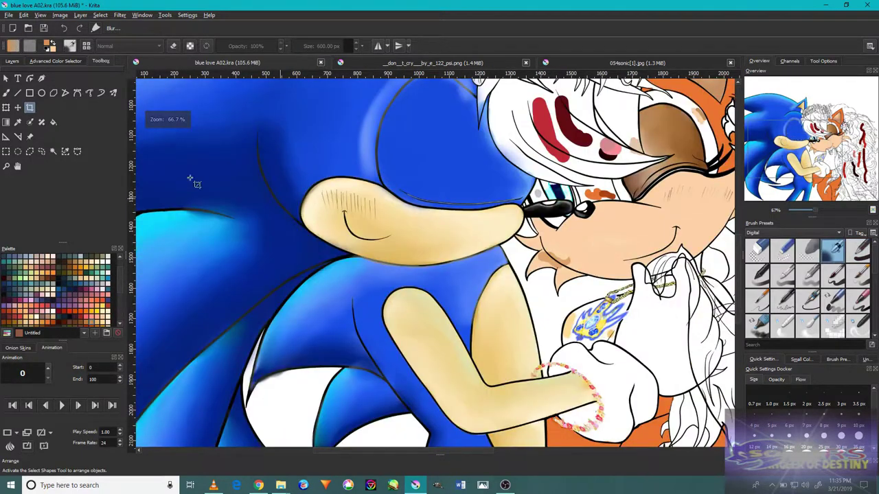
scroll(480, 289, up, 4)
drag(419, 302, 491, 295)
key(ctrl+z)
key(ctrl+z)
- Shade the girl's cheek below the blush lines with darker tan using a 118 px airbrush
scroll(476, 313, down, 3)
scroll(706, 294, up, 2)
key(/)
key(/)
scroll(565, 309, down, 3)
scroll(490, 284, up, 4)
drag(491, 284, 493, 317)
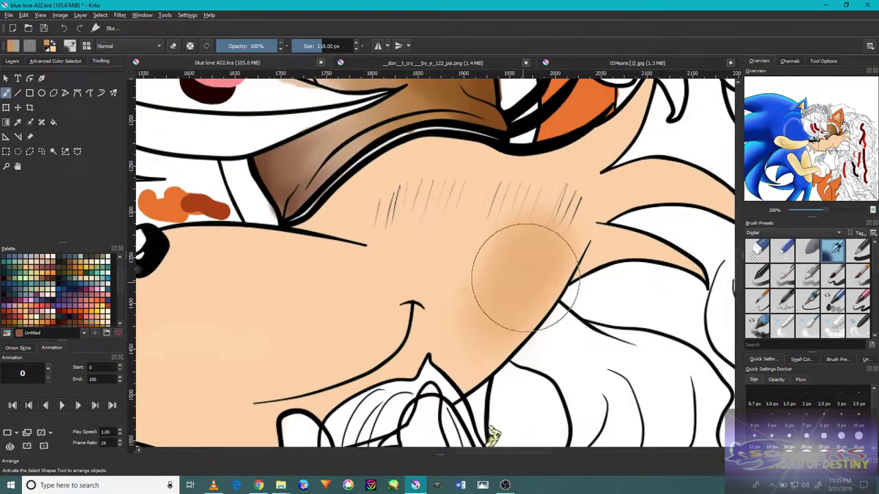
- Shade the two pointed fur tufts behind the cheek with tan using a 26 px airbrush
scroll(493, 317, down, 2)
scroll(460, 309, up, 2)
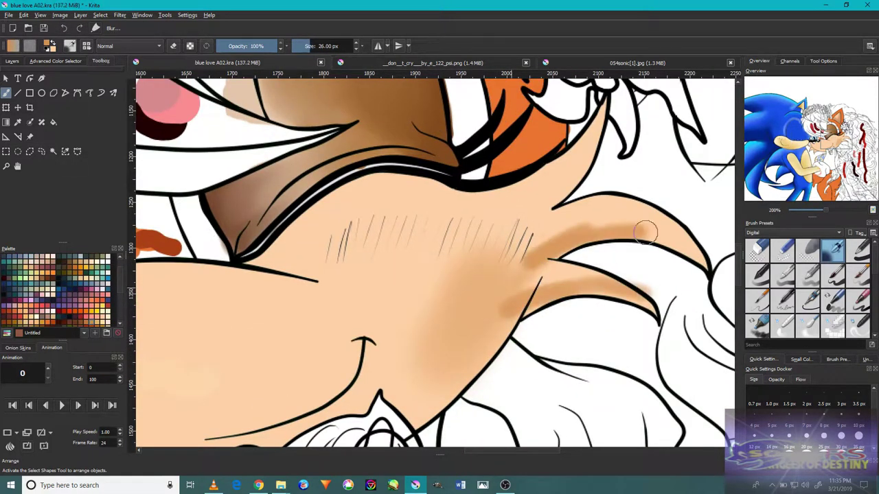
scroll(544, 253, down, 2)
- Shade the jaw, the muzzle's underside and the fur tufts below it with tan using a 47 px airbrush
key(])
scroll(471, 327, up, 2)
key(])
mouse_move(471, 327)
mouse_down()
mouse_move(494, 323)
mouse_move(363, 290)
mouse_move(519, 274)
mouse_up()
scroll(520, 275, down, 2)
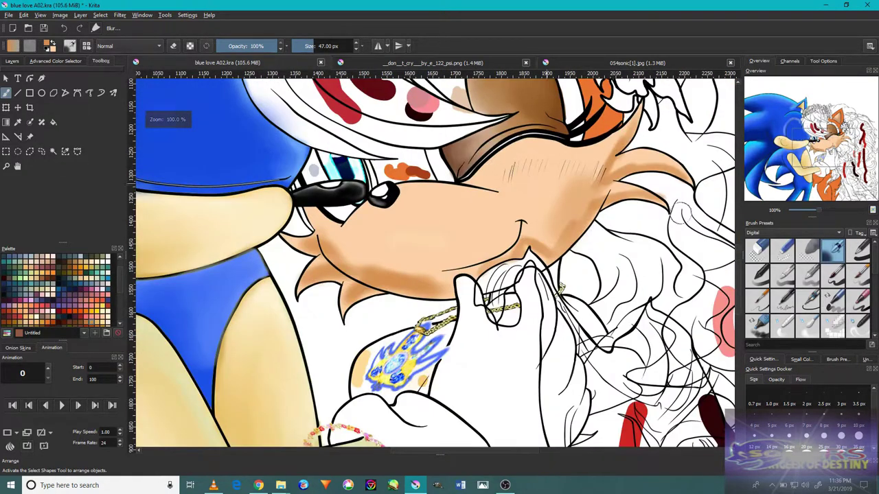
- Blend the tan shading on the muzzle and cheek with a 60 px blending brush and on the cheek tufts at 18 px
scroll(445, 263, up, 2)
key(])
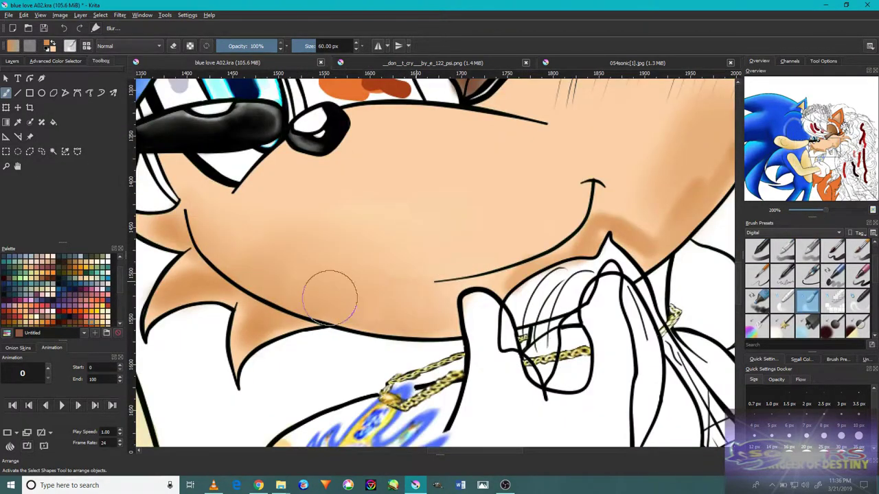
scroll(604, 204, down, 3)
scroll(460, 157, up, 3)
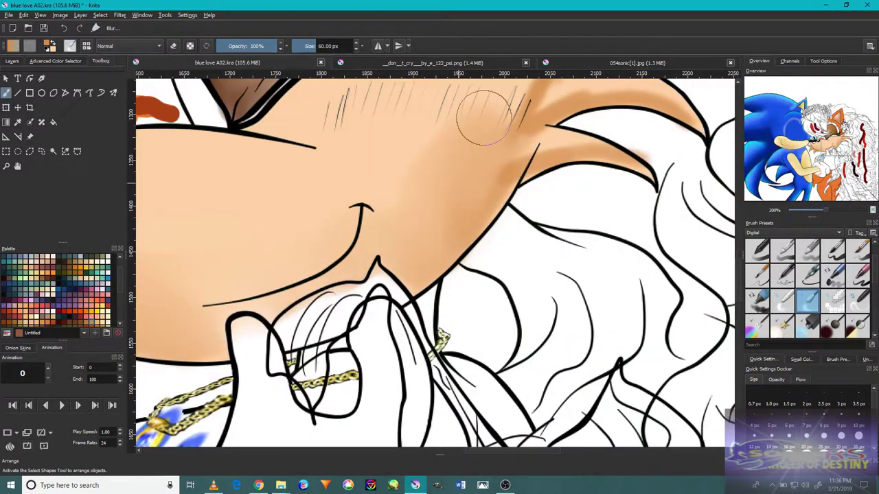
scroll(430, 163, down, 3)
scroll(430, 162, up, 6)
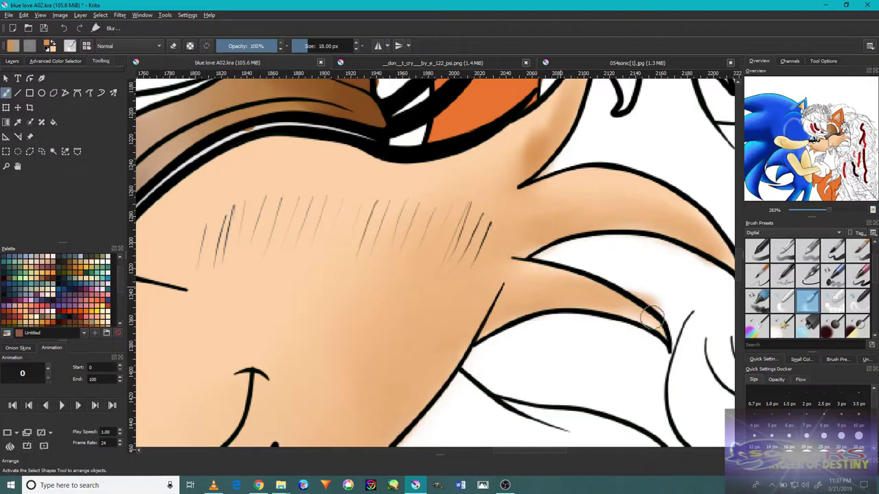
- Inspect the shading on the fox's cheek, muzzle and face fur at several zoom levels
scroll(654, 317, down, 5)
scroll(398, 196, up, 5)
scroll(399, 196, down, 5)
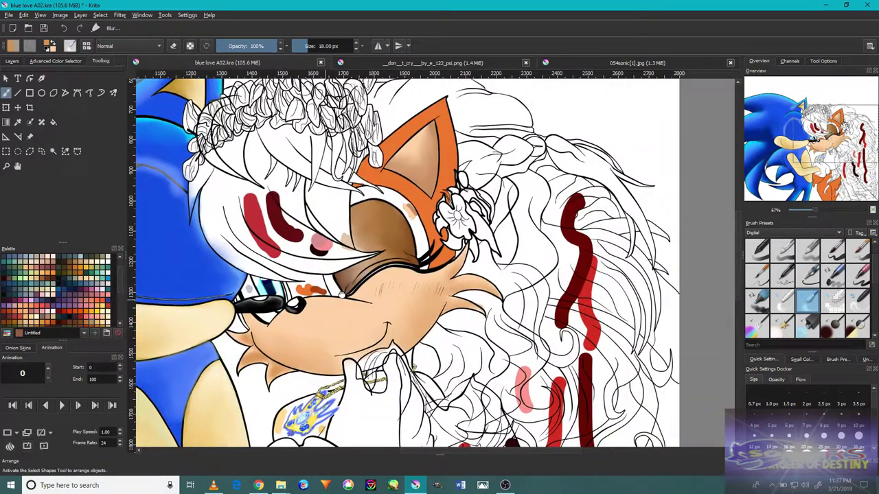
scroll(340, 294, down, 3)
scroll(519, 386, up, 6)
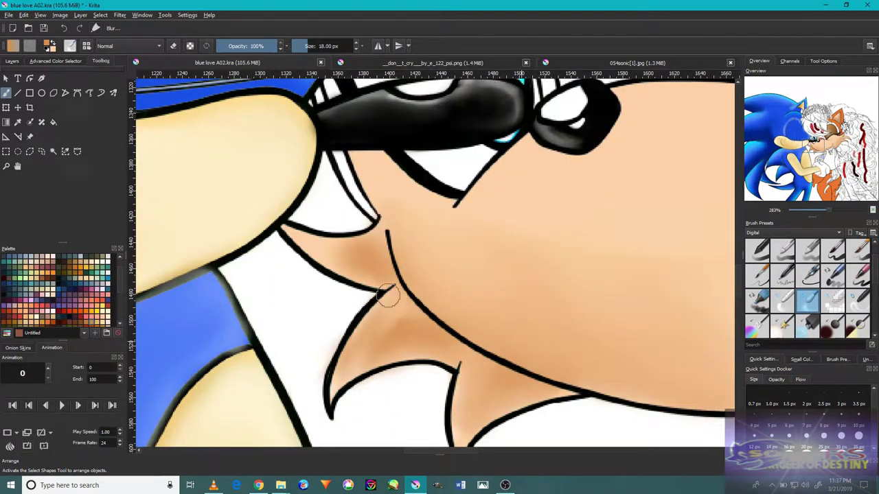
scroll(443, 339, down, 3)
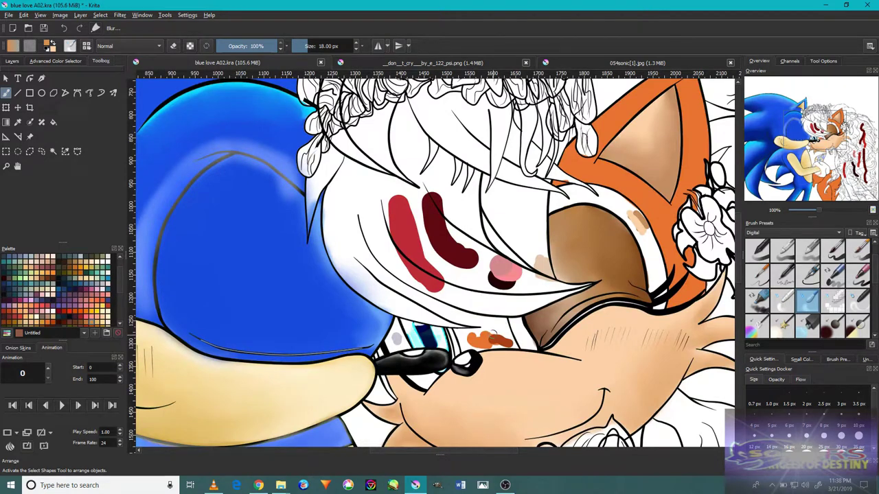
scroll(491, 339, up, 3)
scroll(522, 275, down, 2)
scroll(679, 280, up, 5)
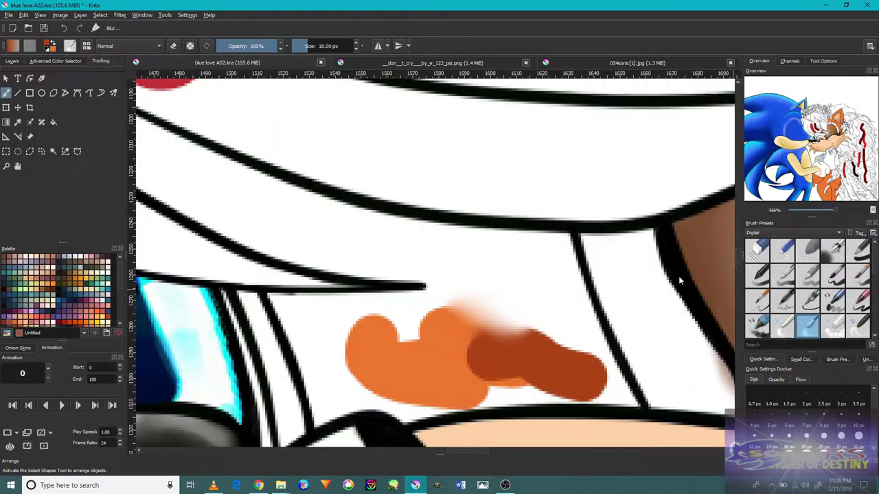
- Paint flat orange over the test swatches between the fox's eyes, above the muzzle, with a 9 px brush
key(slash)
scroll(506, 314, down, 4)
scroll(519, 302, down, 6)
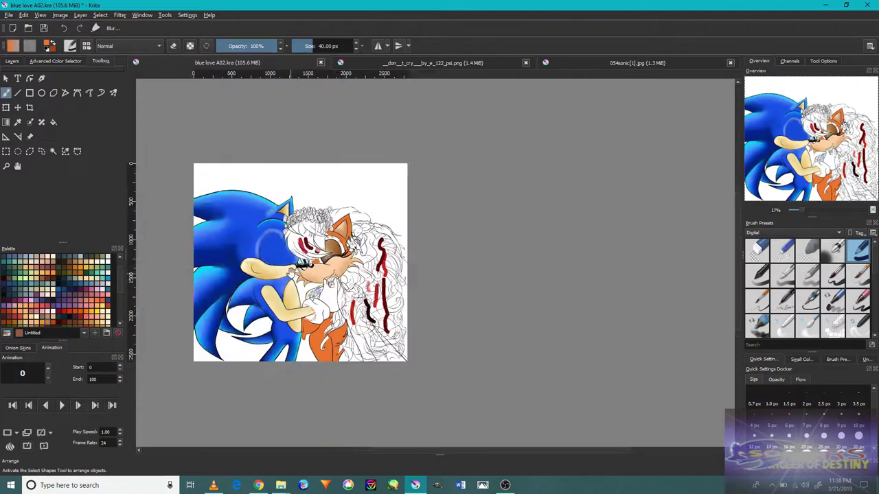
scroll(417, 252, up, 3)
scroll(416, 252, up, 7)
key(bracketleft)
click(385, 343)
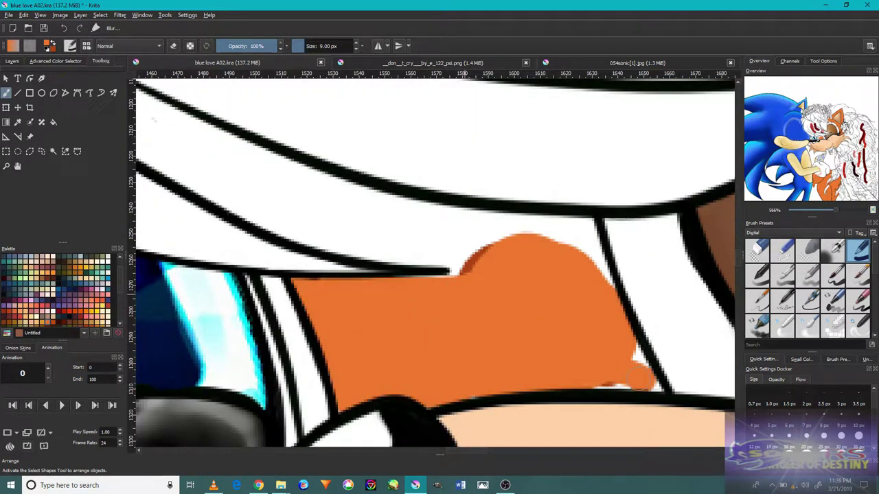
- Extend the orange base up to the bangs and along the gap between the hair strands above the open eye
drag(446, 227, 534, 318)
scroll(534, 317, down, 4)
scroll(481, 309, up, 5)
mouse_move(686, 306)
mouse_down()
mouse_move(440, 341)
mouse_move(357, 309)
mouse_move(412, 344)
mouse_move(426, 316)
mouse_up()
scroll(412, 330, down, 2)
scroll(426, 317, down, 3)
scroll(343, 245, up, 3)
scroll(343, 274, down, 2)
scroll(361, 399, up, 2)
scroll(361, 400, down, 3)
scroll(367, 411, up, 2)
- Shade the lower and inner parts of the orange area above the muzzle with dark orange using a 16 px brush
key(/)
mouse_move(514, 298)
mouse_down()
mouse_move(462, 320)
mouse_move(310, 428)
mouse_up()
mouse_move(522, 319)
mouse_down()
mouse_move(638, 353)
mouse_move(635, 304)
mouse_move(556, 352)
mouse_move(641, 300)
mouse_up()
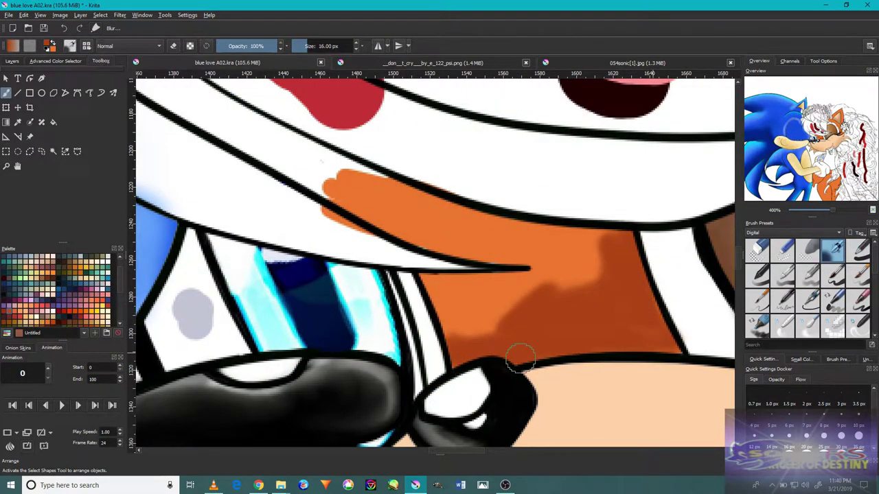
mouse_move(574, 266)
mouse_down()
mouse_move(491, 325)
mouse_move(421, 322)
mouse_up()
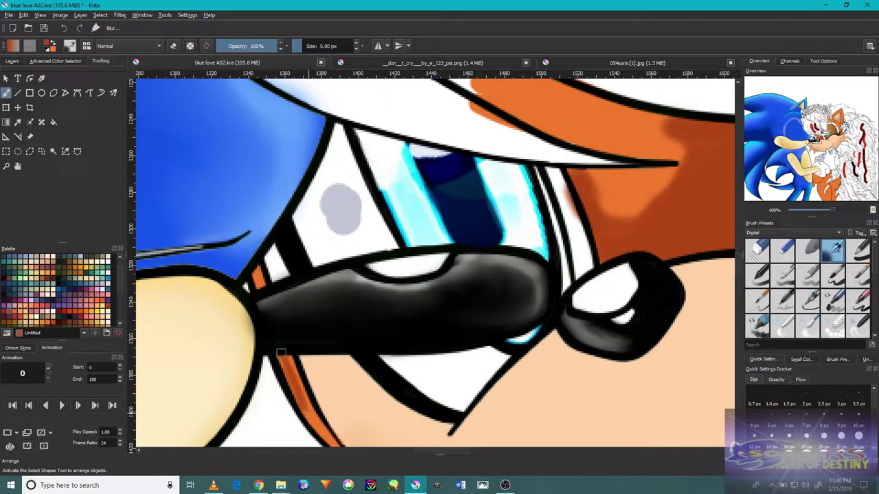
- Blend the dark orange shading above the muzzle into the orange base with a 20 px blending brush
key(/)
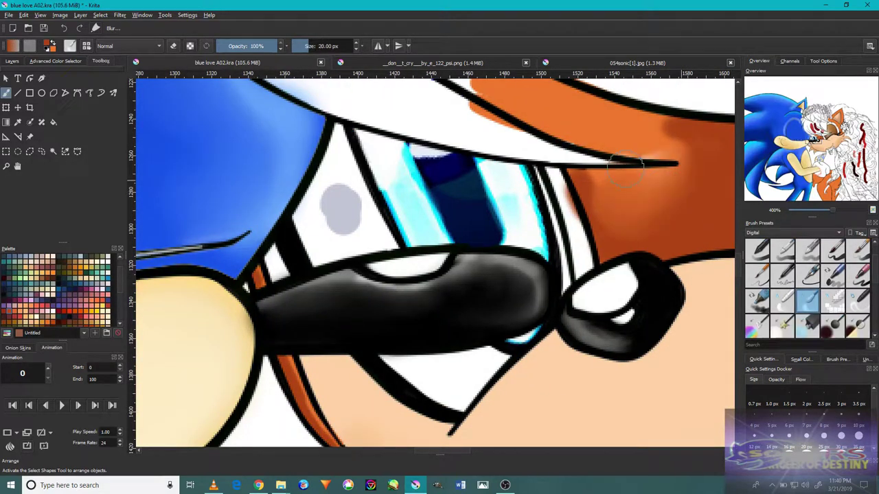
drag(643, 227, 571, 353)
scroll(526, 256, down, 4)
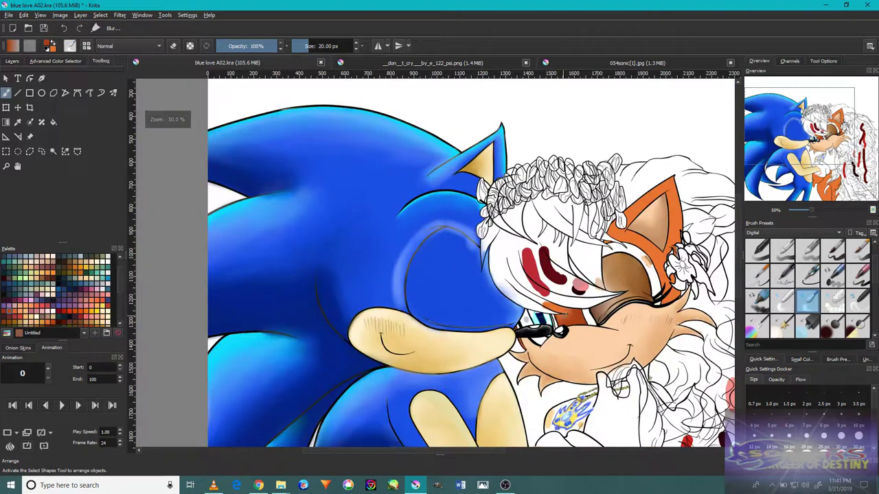
- Start painting the fox's chest behind the pendant in flat peach with a 16 px brush
scroll(511, 393, up, 6)
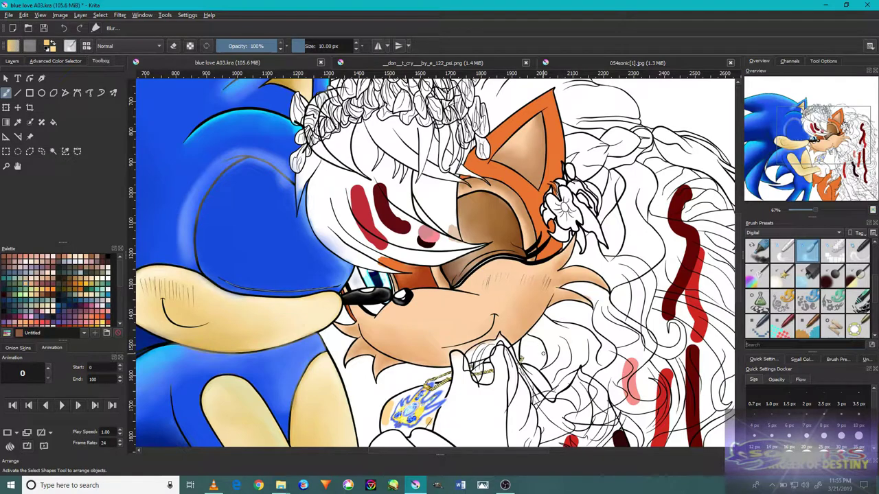
scroll(429, 196, up, 3)
scroll(430, 196, down, 3)
scroll(430, 206, down, 5)
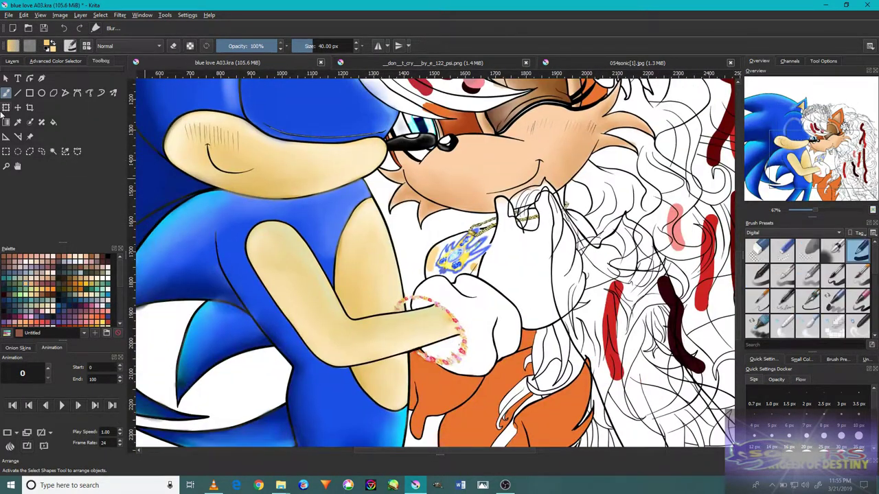
click(53, 122)
scroll(447, 239, up, 5)
drag(410, 267, 390, 282)
key(bracketleft)
key(bracketleft)
key(bracketleft)
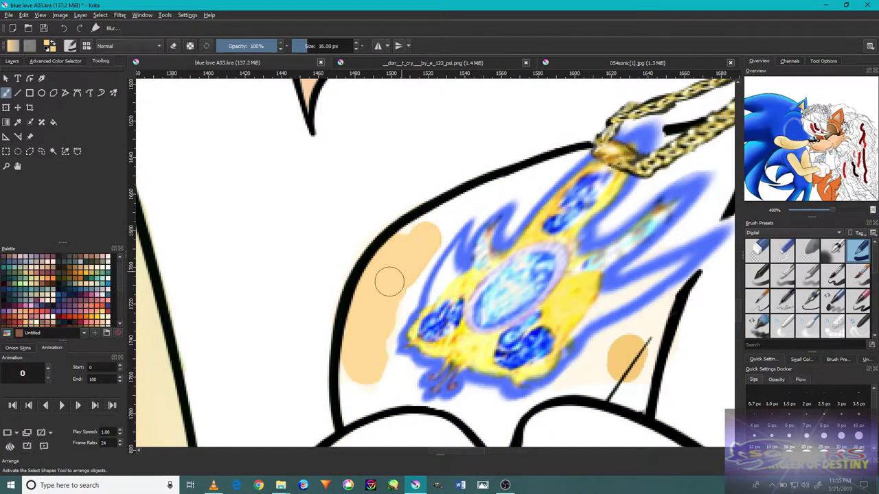
- Fill the peach up to the chest's upper outline and the pendant's edges with a 3 px brush
scroll(437, 224, down, 3)
scroll(515, 245, up, 4)
scroll(447, 313, down, 2)
key(bracketleft)
key(bracketleft)
drag(447, 314, 519, 302)
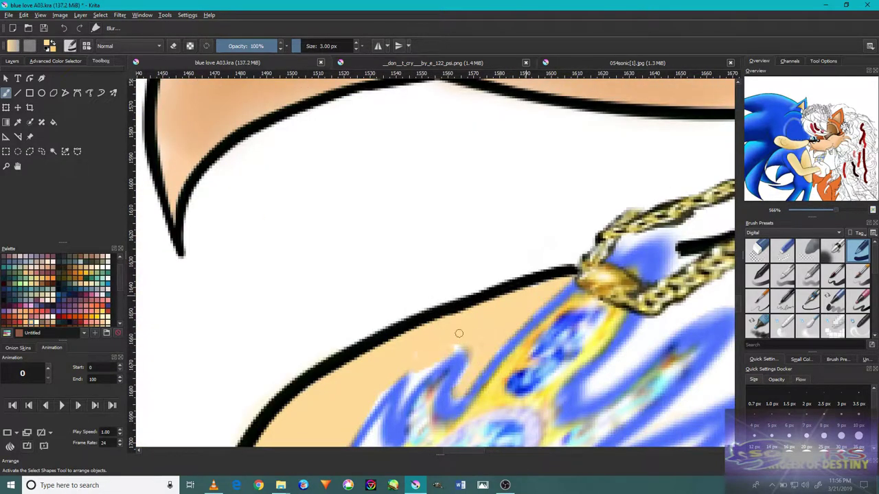
scroll(546, 283, down, 3)
scroll(360, 366, up, 3)
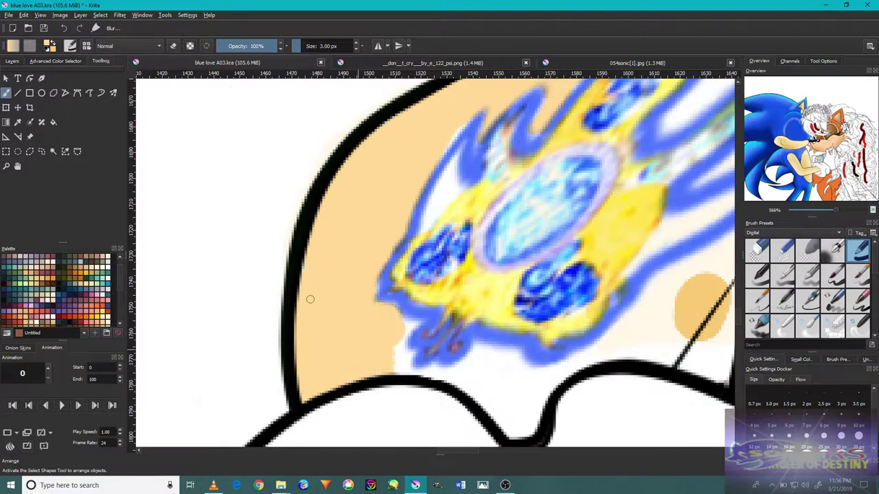
- Fill the chest area below the pendant with peach using an 11 px brush
scroll(366, 337, down, 2)
key(bracketright)
key(bracketright)
key(bracketright)
scroll(410, 382, up, 2)
mouse_move(433, 402)
mouse_down()
mouse_move(392, 309)
mouse_move(359, 337)
mouse_move(405, 338)
mouse_move(334, 287)
mouse_up()
scroll(334, 287, up, 1)
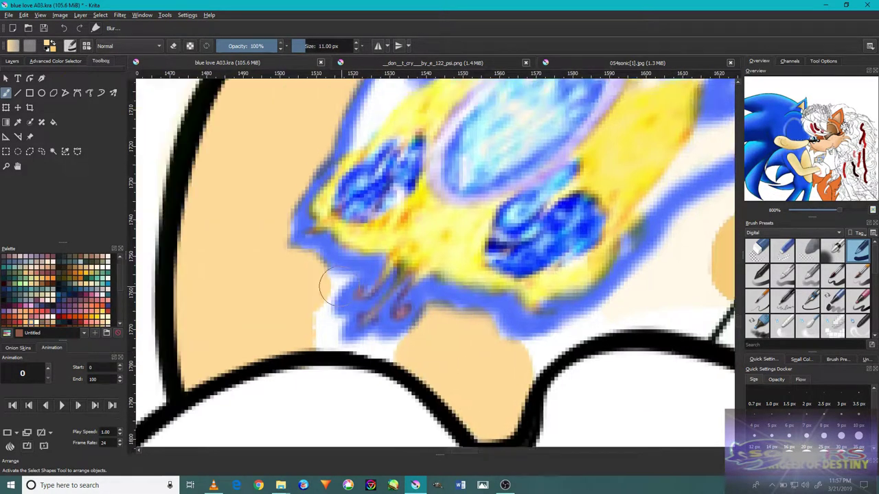
scroll(442, 357, down, 2)
scroll(534, 295, up, 1)
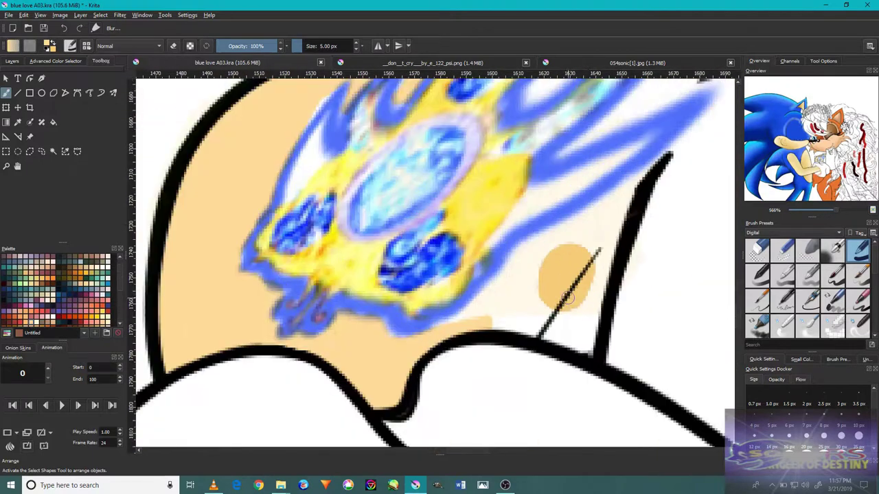
- Fill the rest of the chest beside the pendant's wing tips and below the gold chain with peach
key(bracketright)
key(bracketright)
key(bracketright)
key(bracketright)
scroll(554, 246, down, 1)
scroll(554, 246, up, 1)
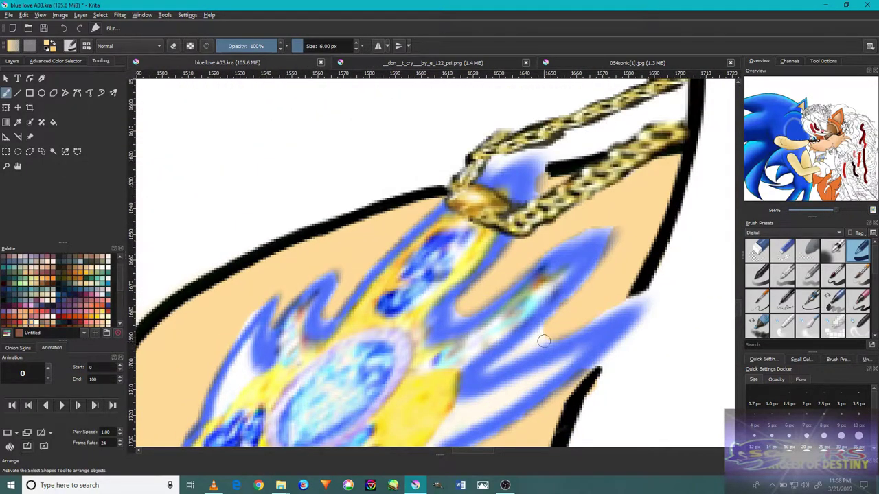
scroll(323, 348, up, 1)
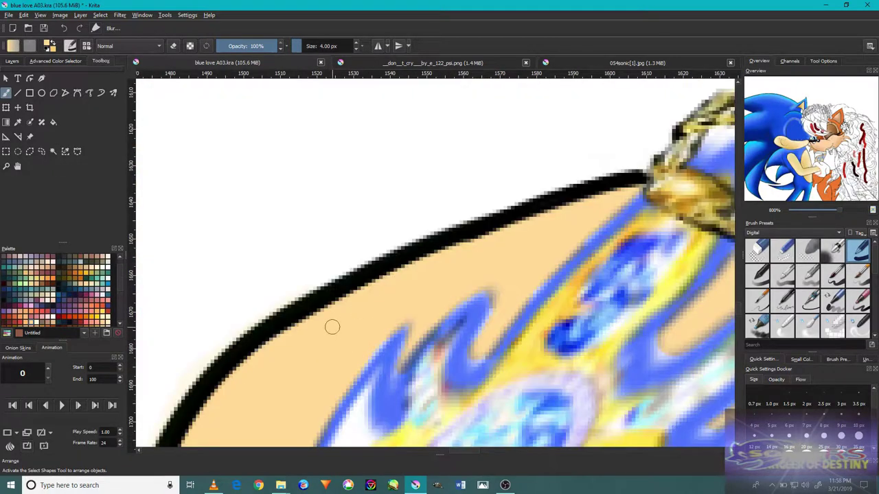
- Shade the peach chest around the pendant and blend the tones with an 11 to 12 px brush
key(slash)
drag(332, 328, 167, 69)
mouse_move(576, 384)
mouse_down()
mouse_move(588, 323)
mouse_move(384, 364)
mouse_move(363, 226)
mouse_move(309, 347)
mouse_up()
scroll(309, 347, down, 5)
scroll(540, 360, up, 4)
mouse_move(360, 415)
mouse_down()
mouse_move(540, 392)
mouse_move(613, 222)
mouse_up()
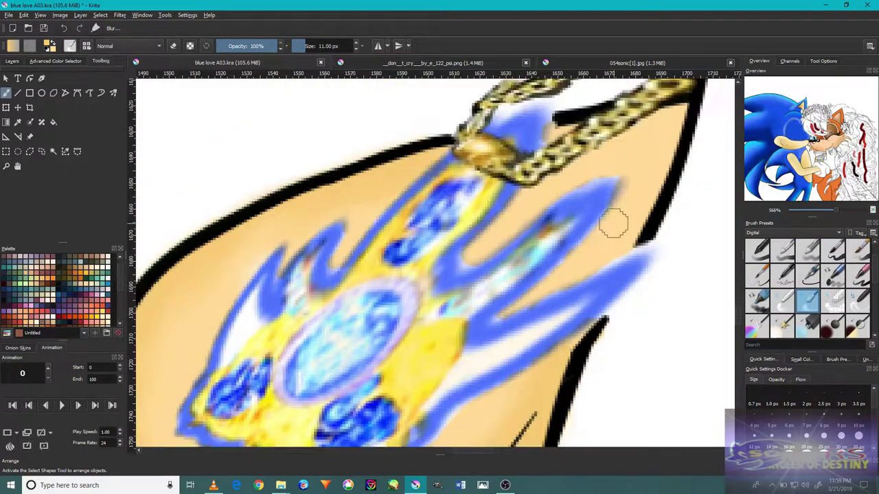
mouse_move(631, 192)
mouse_down()
mouse_move(554, 281)
mouse_move(644, 204)
mouse_up()
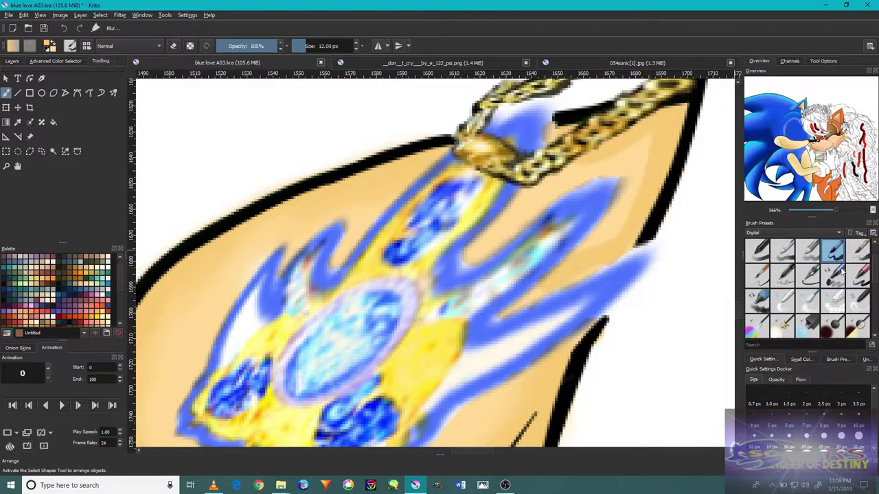
click(807, 300)
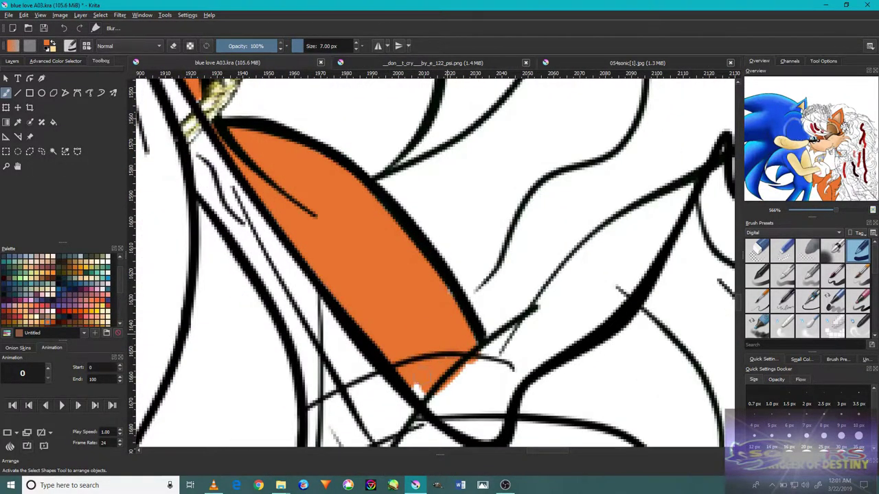
scroll(433, 264, down, 10)
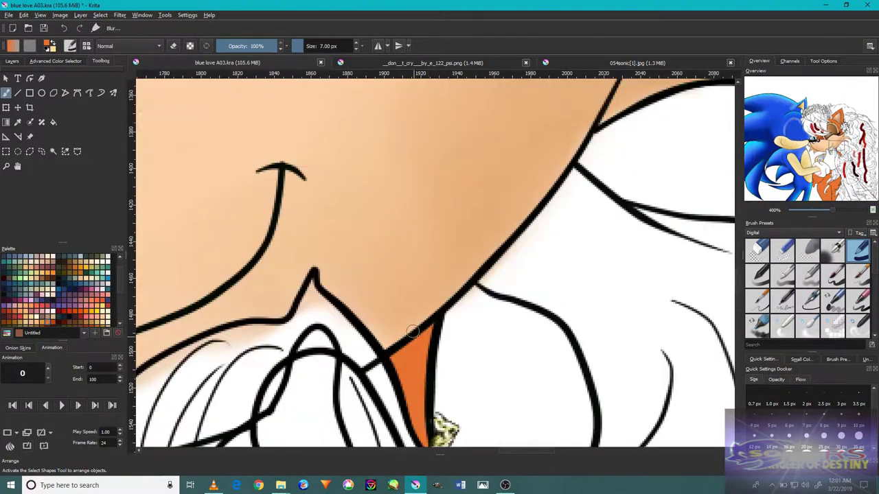
scroll(464, 253, up, 12)
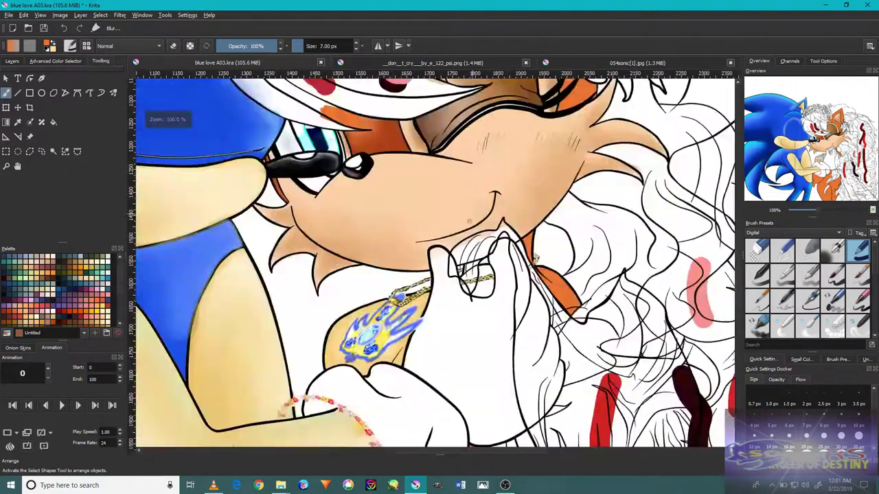
scroll(464, 253, down, 10)
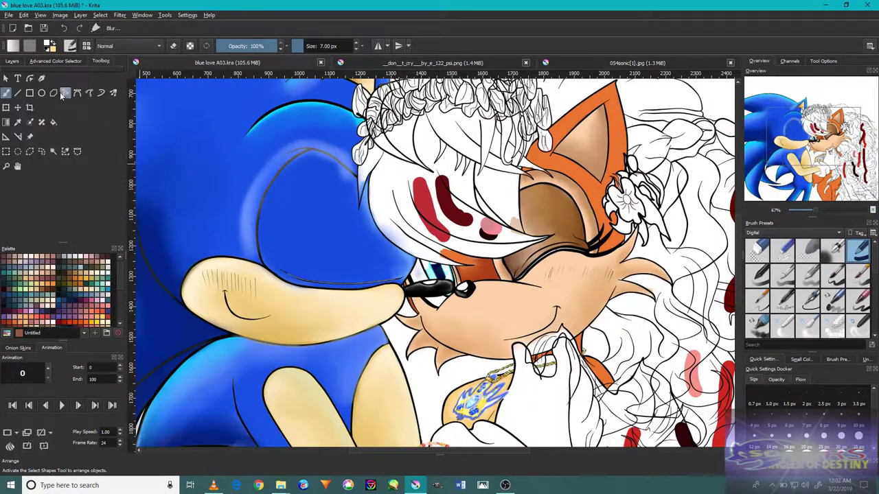
click(62, 97)
click(783, 233)
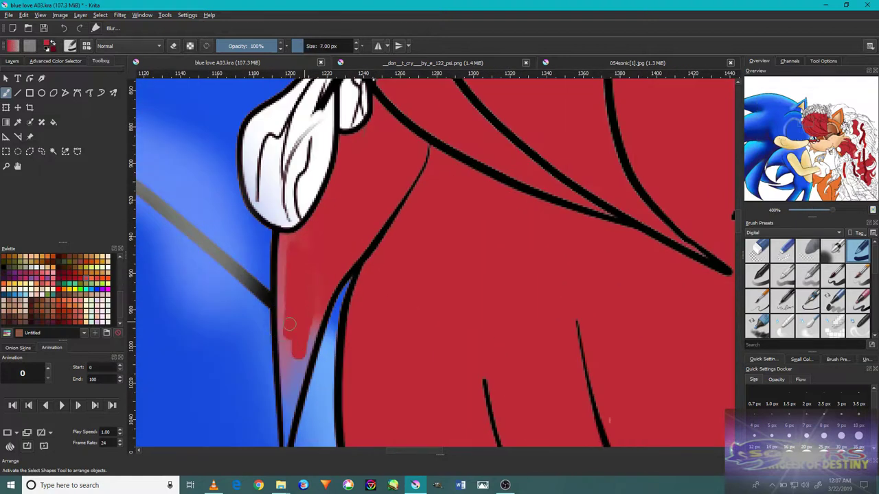
- Fill the narrow hair strand below the flower crown with red using a 7 px brush
mouse_move(283, 368)
mouse_down()
mouse_move(314, 292)
mouse_move(408, 260)
mouse_move(532, 332)
mouse_up()
key(1)
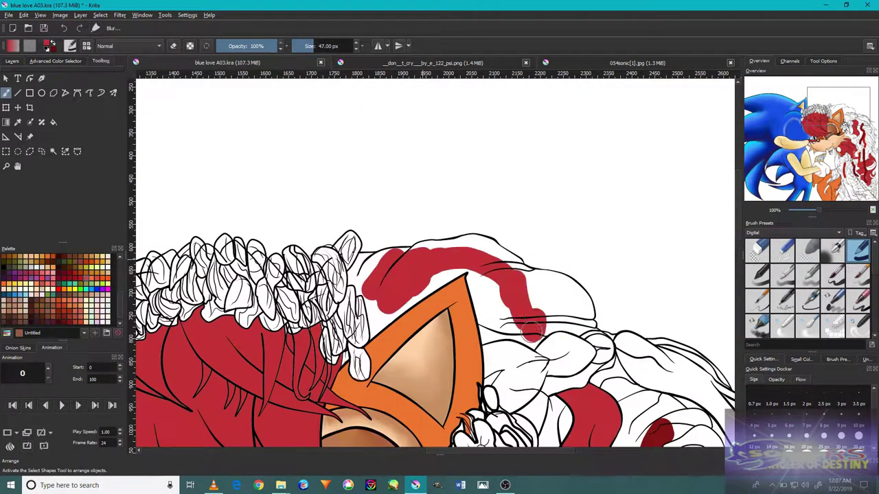
- Undo the last two red strokes and repaint the top hair behind the ear red with a 47 px brush
scroll(440, 237, up, 4)
click(63, 27)
click(63, 27)
drag(206, 336, 559, 268)
scroll(559, 268, down, 3)
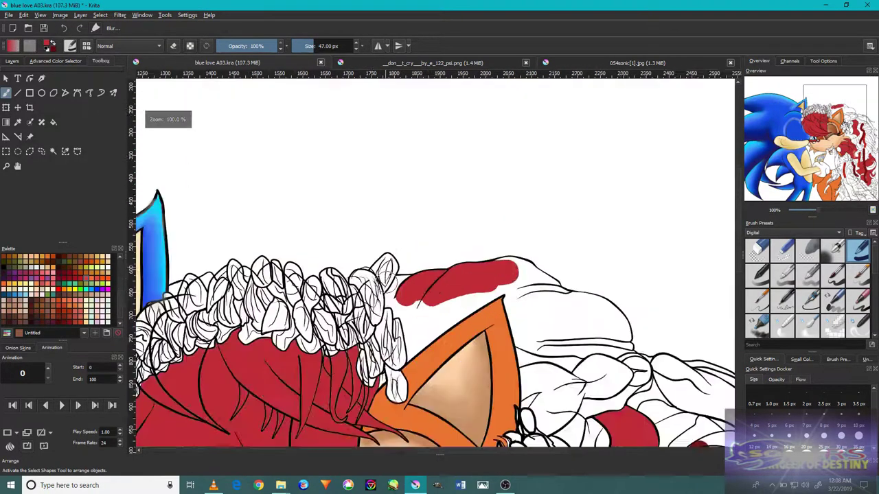
- Fill the hair next to the flower crown with red, using 18 px for the edges and 40 px for the inside
scroll(439, 247, up, 3)
key(bracketleft)
key(bracketleft)
key(bracketleft)
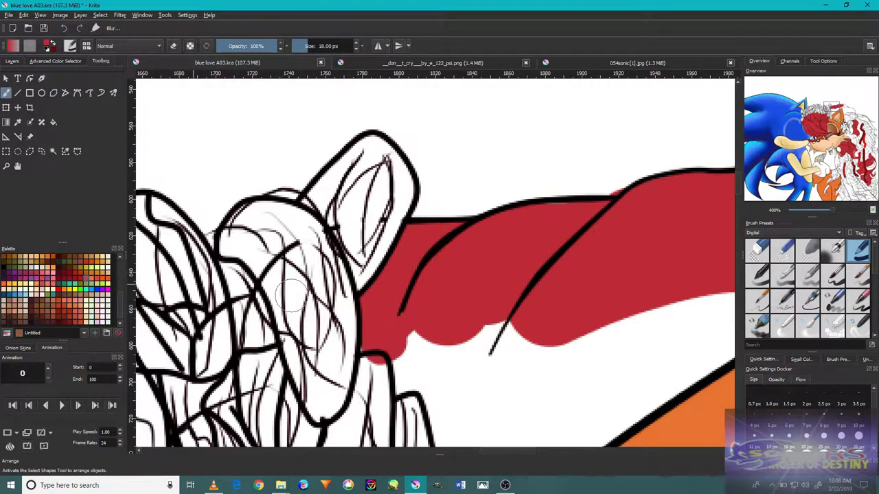
key(slash)
mouse_move(422, 317)
mouse_down()
mouse_move(460, 343)
mouse_move(567, 361)
mouse_up()
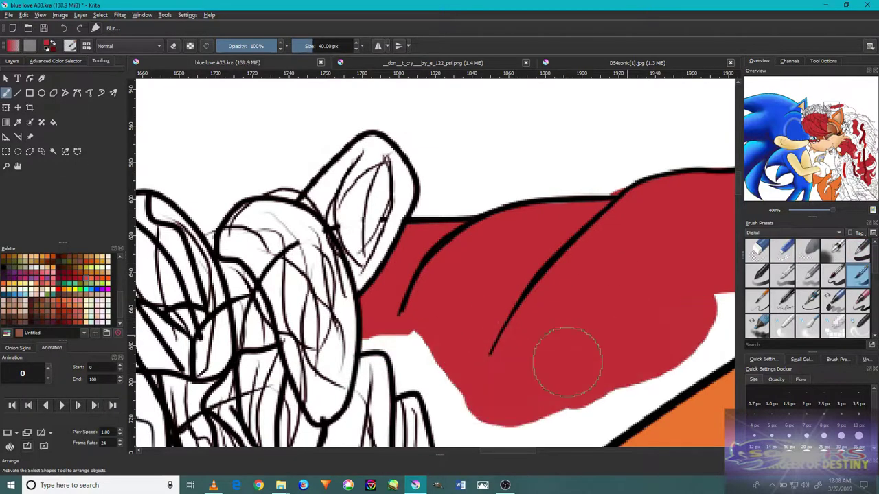
- Extend the red hair fill down toward the orange ear's outline with a 40 px brush
scroll(391, 333, down, 3)
mouse_move(481, 357)
mouse_down()
mouse_move(589, 314)
mouse_move(549, 329)
mouse_up()
key(slash)
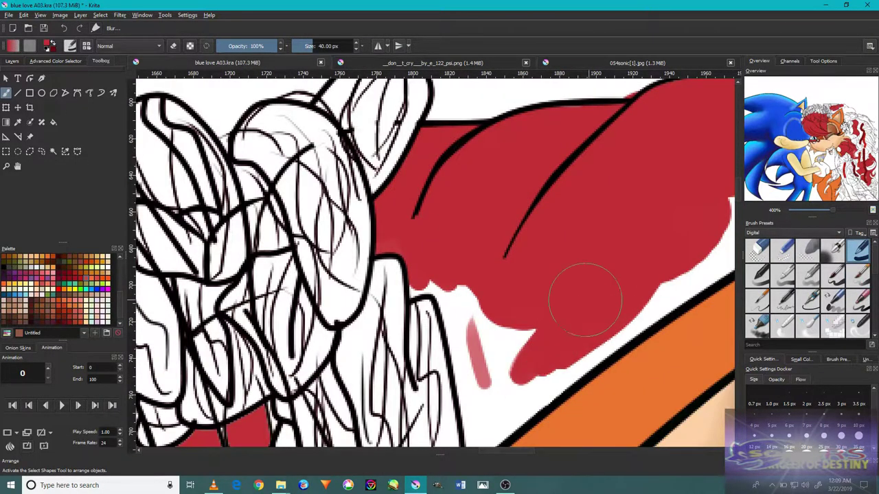
scroll(549, 330, down, 3)
scroll(515, 308, up, 3)
mouse_move(623, 264)
mouse_down()
mouse_move(669, 322)
mouse_move(618, 343)
mouse_up()
scroll(618, 343, down, 5)
scroll(407, 316, up, 8)
- Fill the remaining white gaps along the ear's upper outline with red using an 8 px brush
key(bracketleft)
key(bracketleft)
scroll(318, 276, down, 5)
scroll(598, 255, up, 5)
drag(598, 255, 474, 333)
scroll(474, 334, down, 5)
scroll(447, 274, up, 5)
drag(446, 275, 421, 296)
scroll(421, 295, down, 5)
scroll(347, 315, up, 5)
scroll(269, 366, down, 5)
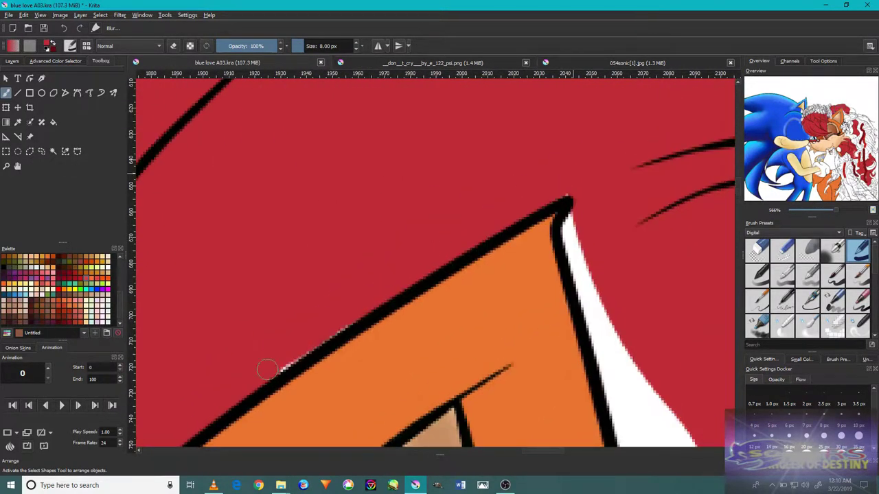
- Paint the hair beyond the ear tip red with a 28 px brush
scroll(526, 334, up, 5)
key(bracketright)
key(bracketright)
key(bracketright)
drag(526, 334, 474, 228)
scroll(596, 327, down, 5)
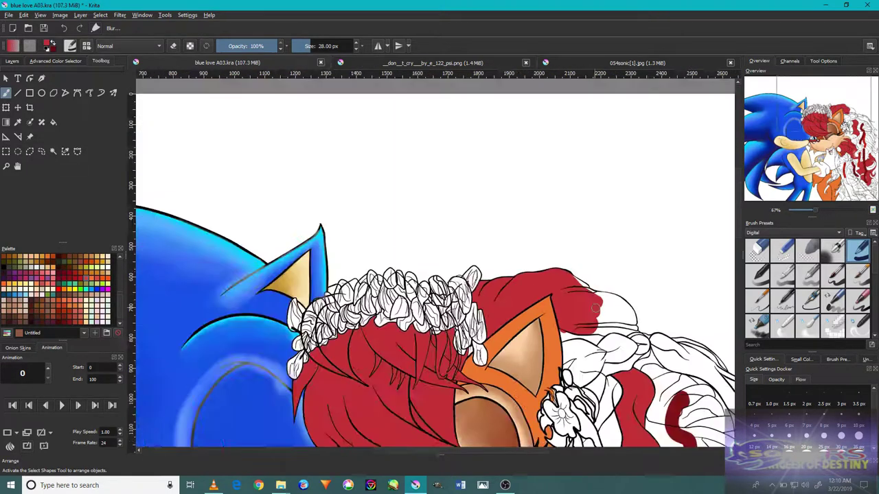
- Fill the remaining outer lobe of the top hair with red up to its outline using the 28 px brush
scroll(561, 264, up, 6)
scroll(475, 234, up, 2)
drag(447, 197, 402, 167)
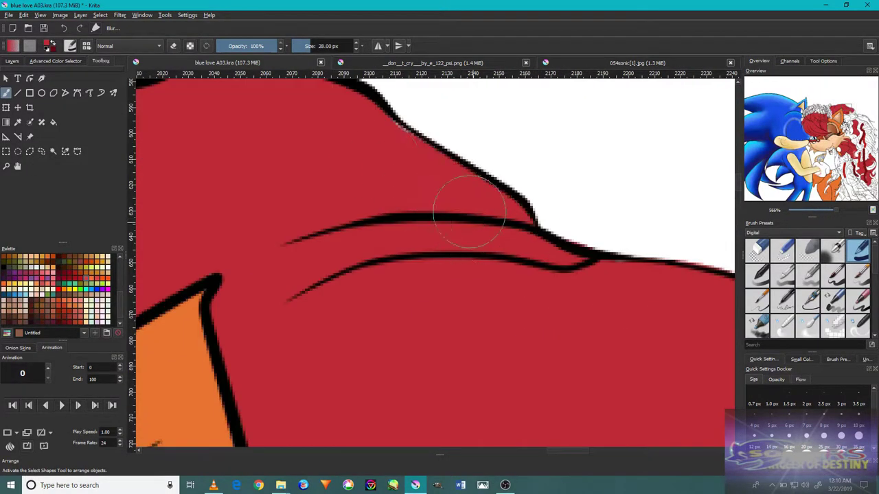
scroll(402, 167, down, 5)
scroll(580, 343, up, 6)
scroll(576, 291, down, 6)
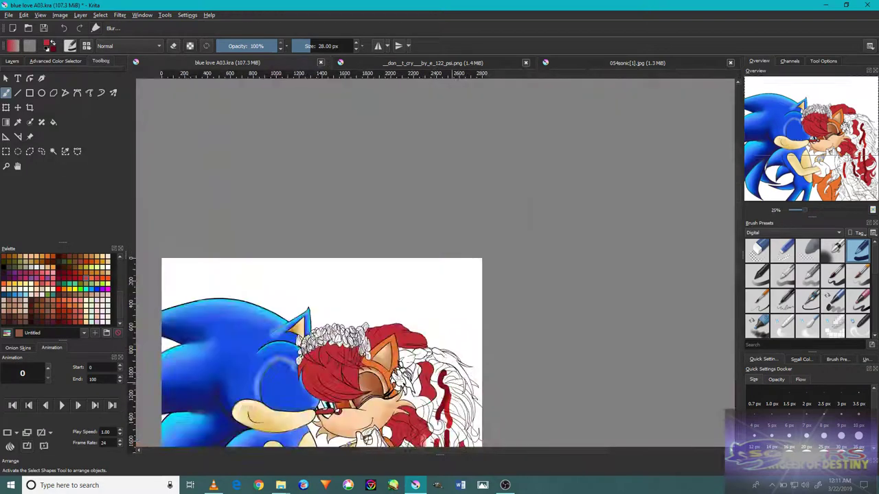
- Paint the braid and the strands behind the orange ear red, finishing with a 47 px brush
scroll(421, 363, up, 2)
scroll(474, 323, up, 4)
mouse_move(426, 124)
mouse_down()
mouse_move(295, 261)
mouse_move(246, 200)
mouse_up()
key(ctrl+z)
drag(259, 275, 295, 261)
scroll(295, 260, down, 3)
scroll(334, 199, up, 3)
key(bracketleft)
key(bracketleft)
key(bracketleft)
drag(595, 237, 632, 426)
scroll(631, 412, down, 3)
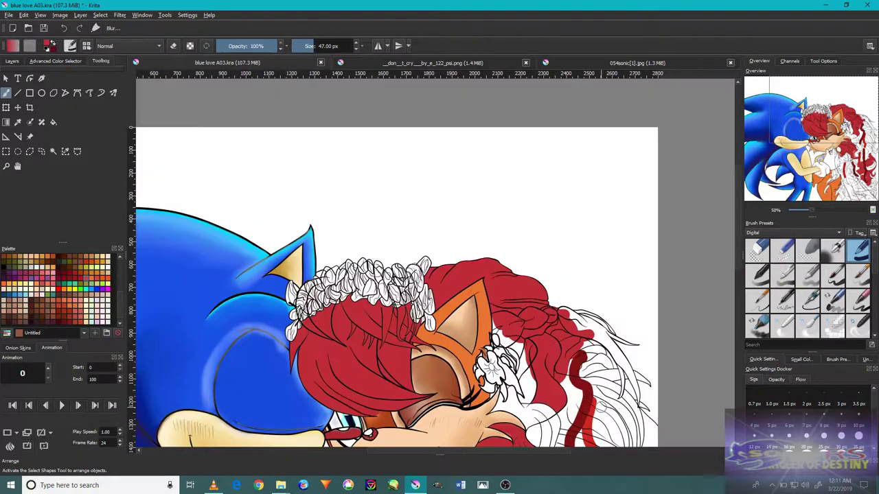
- Cover the broad flowing hair behind the cheek with red using a 176 px brush
scroll(491, 260, up, 3)
drag(395, 233, 553, 352)
scroll(553, 353, down, 3)
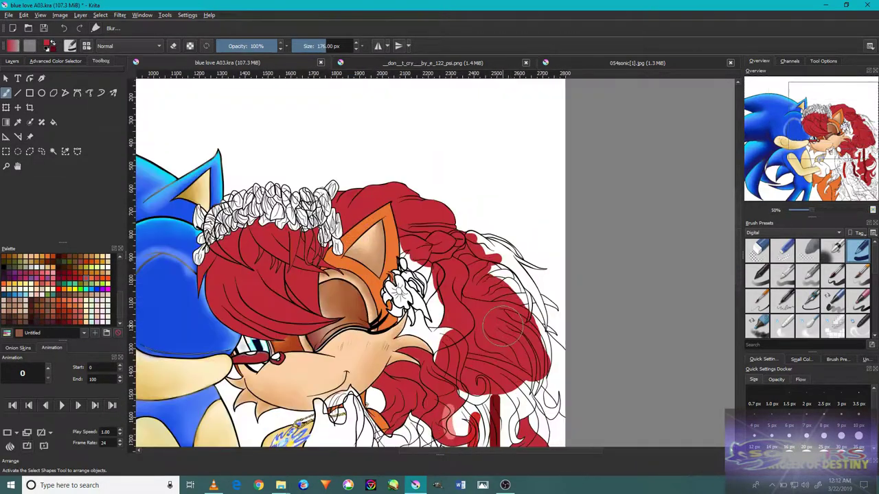
scroll(484, 319, up, 3)
scroll(492, 326, down, 4)
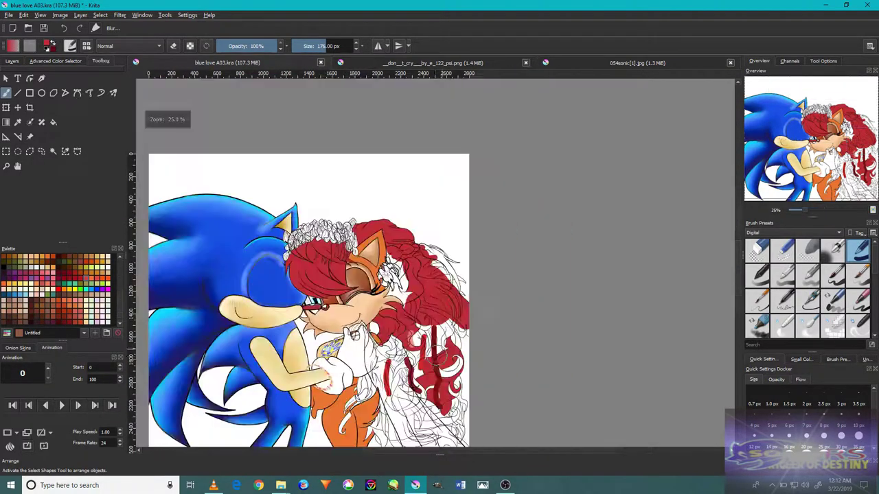
- Fill the hair beneath the jaw and between the cheek tufts with red, using 51 px and 18 px brushes
scroll(446, 240, up, 3)
scroll(416, 302, down, 1)
scroll(416, 302, up, 6)
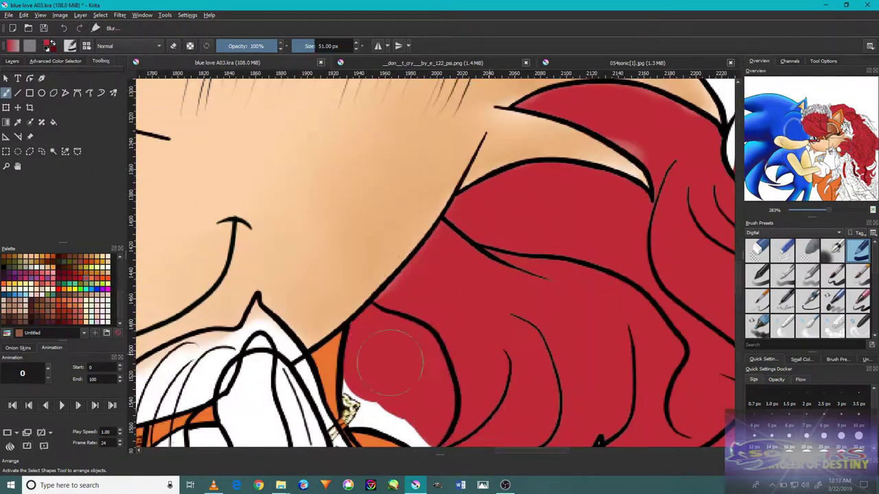
scroll(575, 323, down, 4)
scroll(663, 358, up, 5)
key(bracketleft)
key(bracketleft)
key(bracketleft)
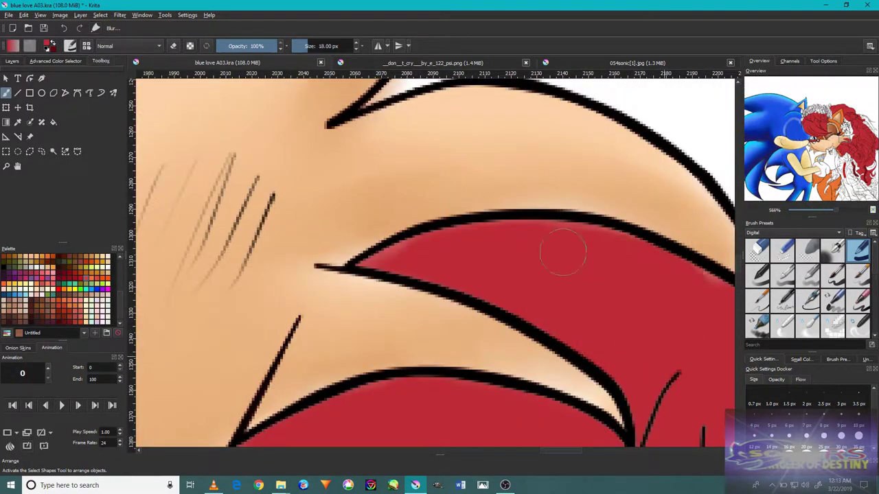
drag(516, 294, 405, 386)
scroll(330, 297, down, 5)
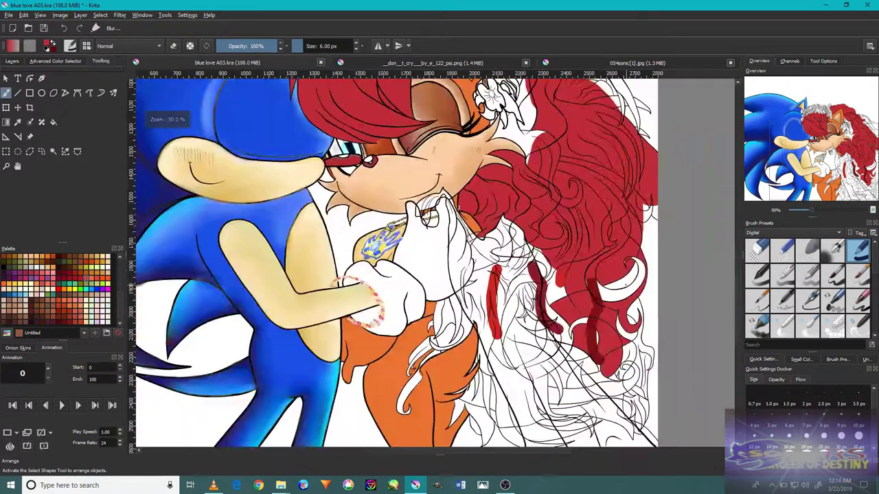
- Paint the remaining white crescents of the lower outer curls red with a 68 px brush
scroll(549, 309, up, 3)
drag(566, 364, 427, 193)
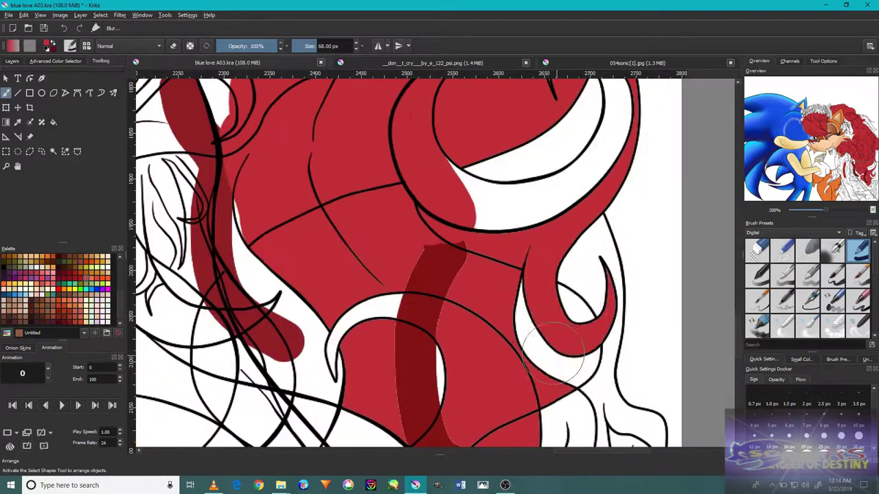
scroll(581, 278, up, 10)
scroll(552, 284, down, 1)
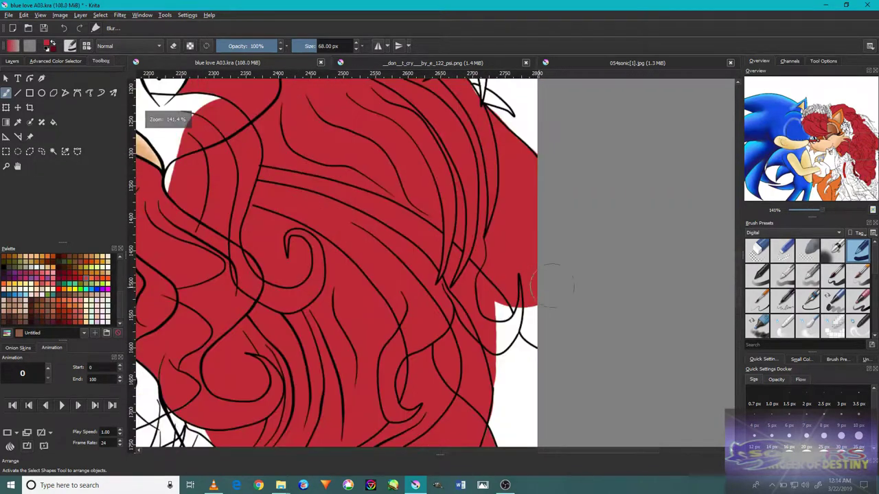
scroll(493, 193, down, 1)
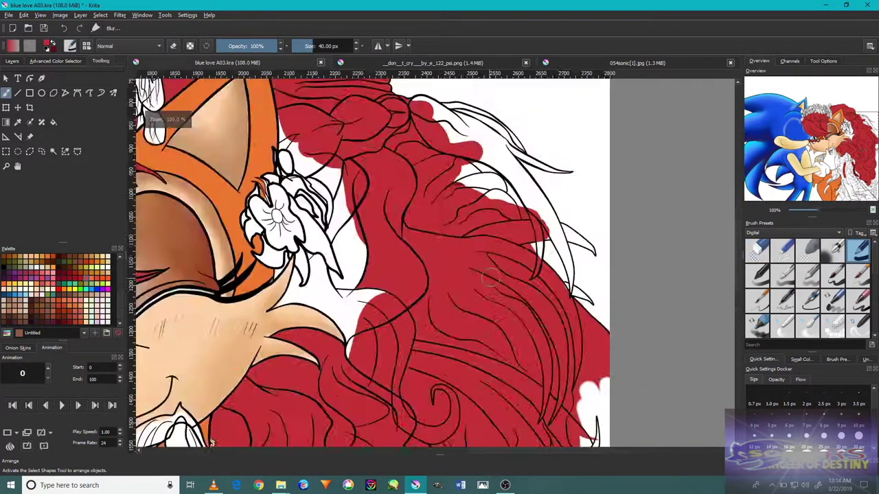
- Fill the hair around the ear flower and cheek tufts with red, touching up the narrow gaps with small brushes
scroll(491, 280, up, 2)
scroll(531, 394, down, 3)
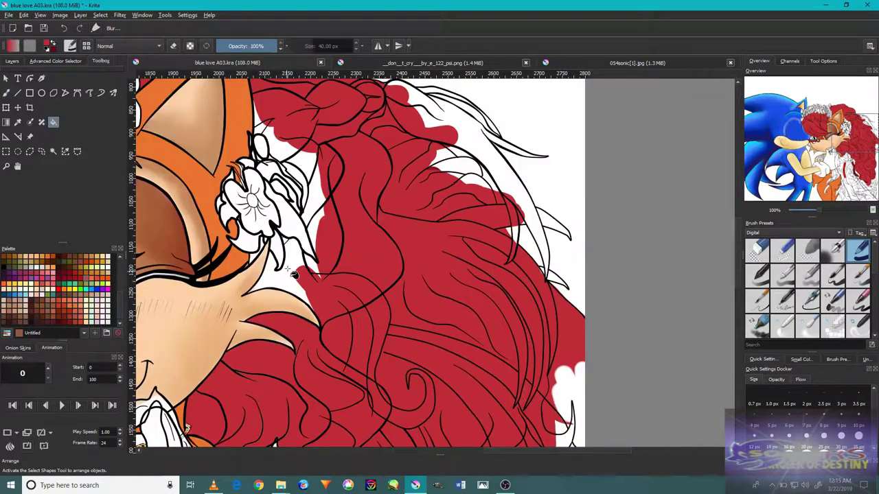
drag(289, 177, 626, 319)
drag(651, 206, 356, 204)
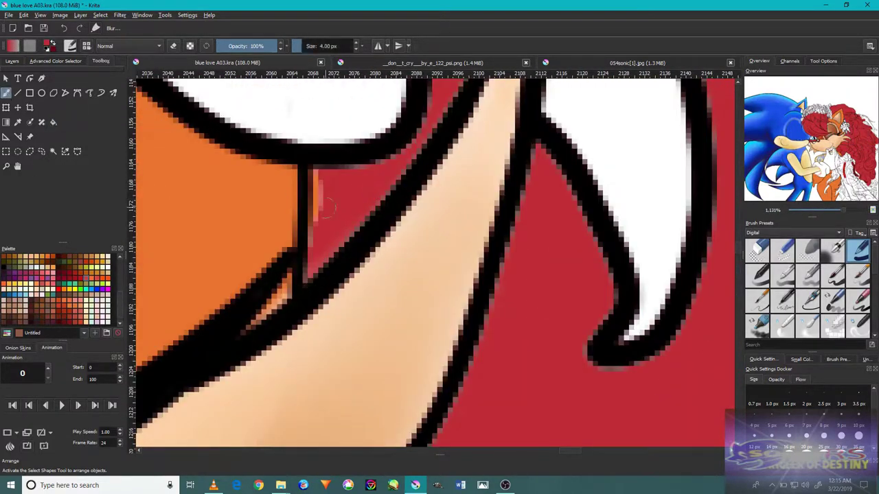
scroll(404, 163, down, 10)
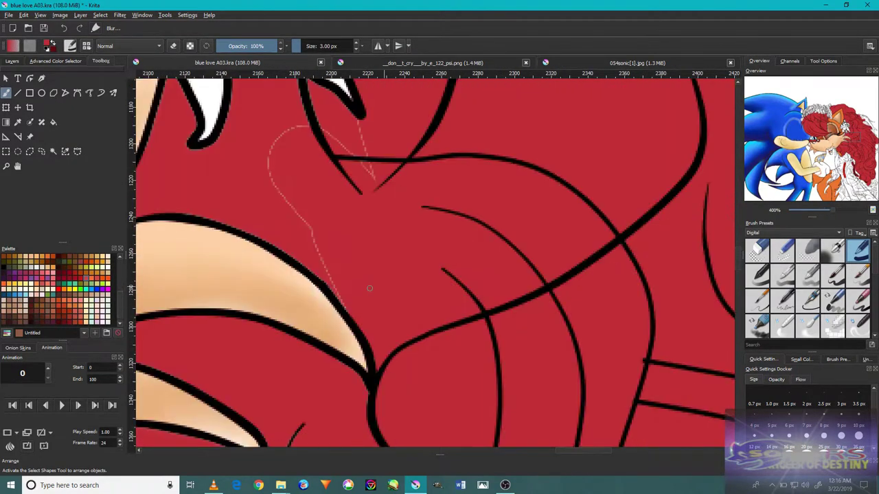
scroll(337, 392, up, 6)
scroll(404, 312, up, 8)
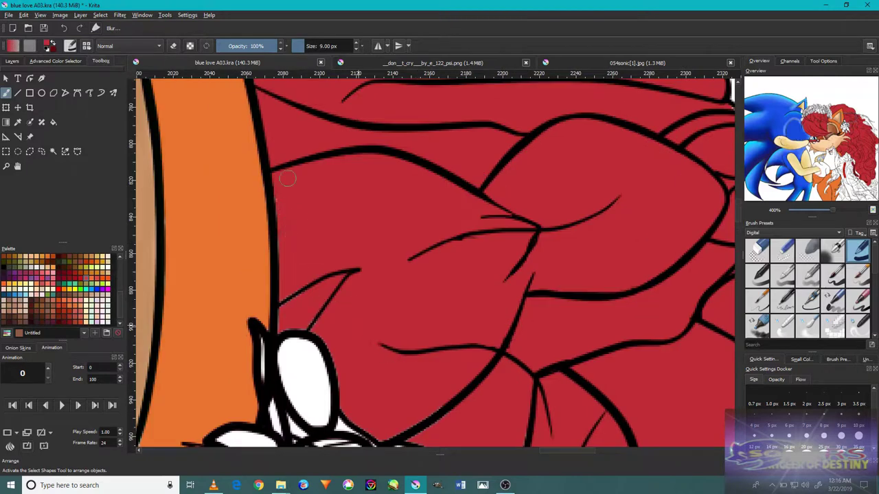
- Extend the red fill down through the small curls at the hair's lower outer edge
scroll(278, 178, up, 5)
drag(454, 279, 528, 242)
mouse_move(830, 122)
mouse_down()
mouse_move(836, 137)
mouse_move(828, 117)
mouse_up()
mouse_move(469, 260)
mouse_down()
mouse_move(412, 226)
mouse_move(373, 255)
mouse_move(432, 166)
mouse_move(610, 287)
mouse_move(382, 265)
mouse_move(373, 313)
mouse_up()
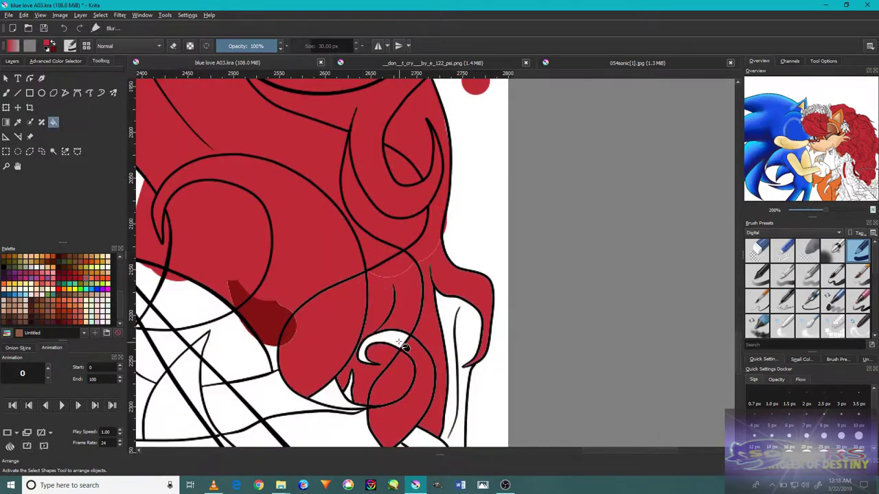
- Colour the loose hair strands hanging over the orange hip red, refining their edges with an 8 px brush
drag(308, 333, 356, 331)
drag(305, 220, 330, 280)
mouse_move(329, 231)
mouse_down()
mouse_move(305, 216)
mouse_move(343, 288)
mouse_move(349, 323)
mouse_move(397, 313)
mouse_up()
key(b)
scroll(397, 312, up, 3)
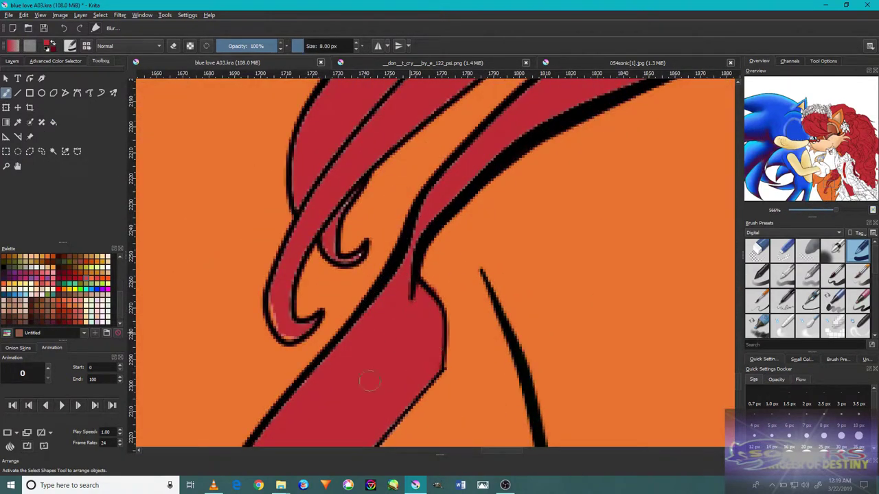
scroll(405, 264, up, 1)
scroll(445, 194, down, 5)
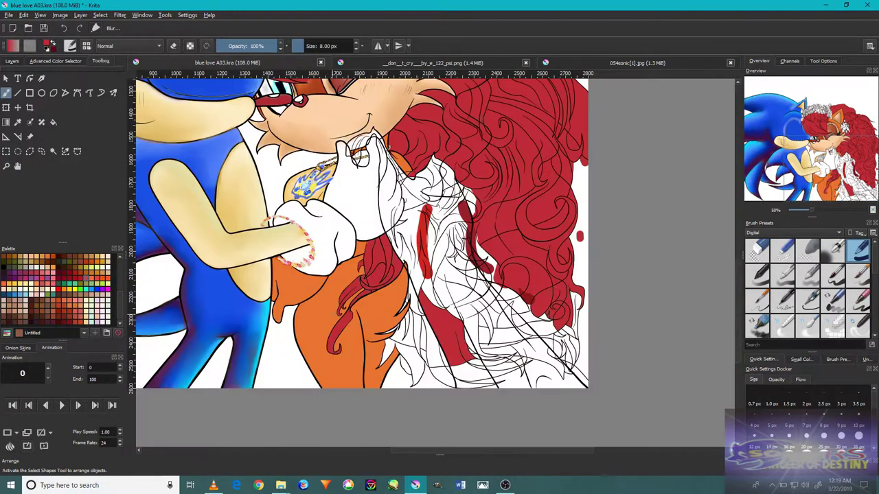
- Erase the red overspill in the white gap below the orange tuft with a 25 px eraser
scroll(412, 261, up, 4)
scroll(419, 281, down, 2)
scroll(428, 300, down, 1)
scroll(421, 343, up, 4)
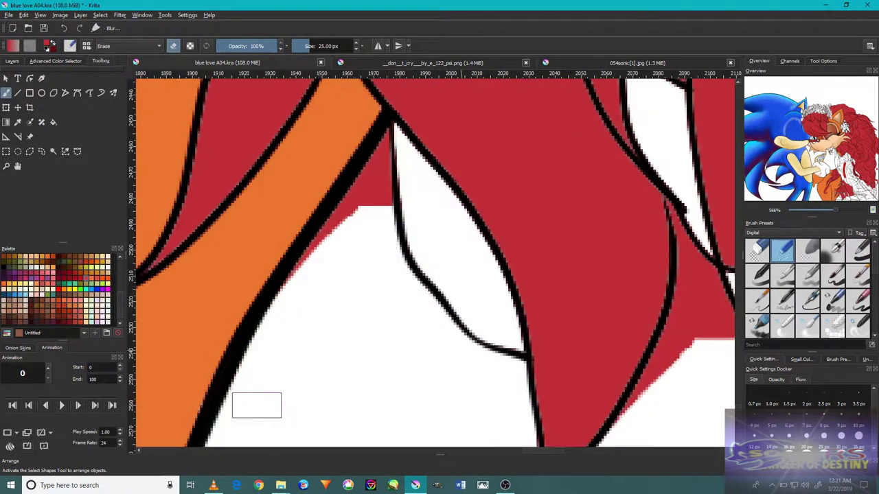
drag(256, 405, 410, 250)
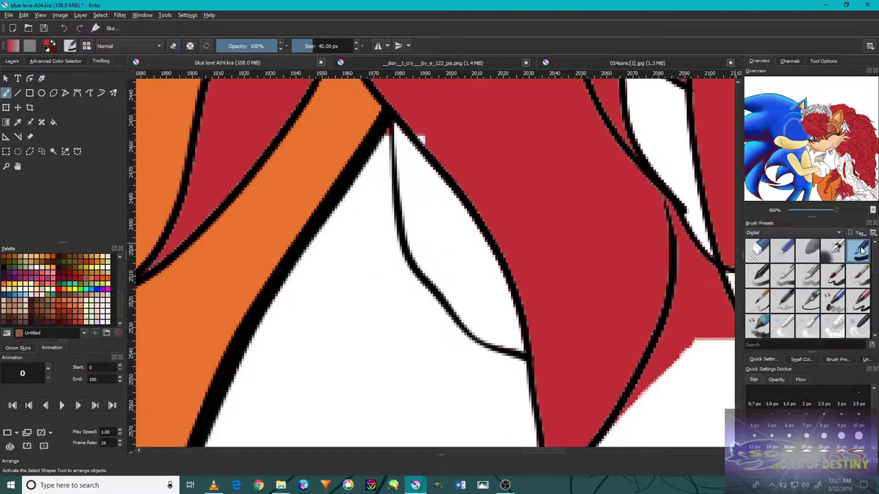
- Fill the white sections between the overlapping strands beside the glove with red using the Fill tool
scroll(553, 314, up, 2)
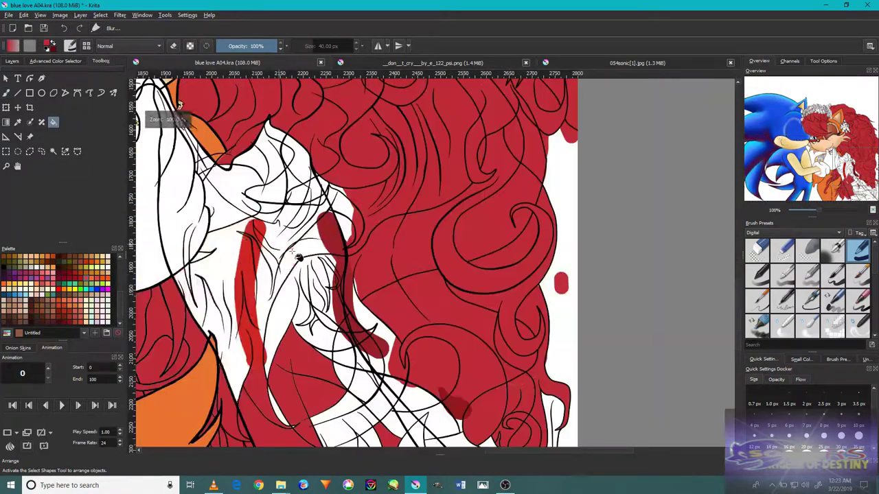
click(296, 258)
click(295, 273)
click(294, 289)
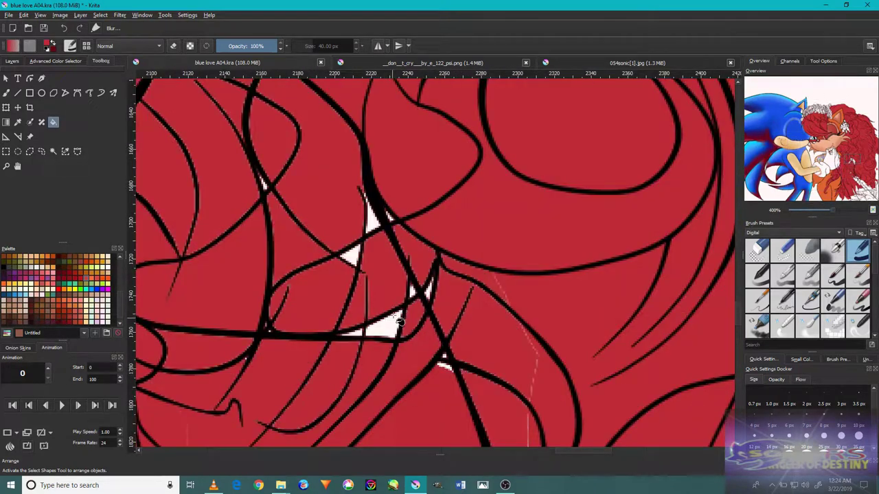
- Colour the remaining white strands at the hair's bottom outer corner red with a 40 px brush and the Fill tool
click(7, 93)
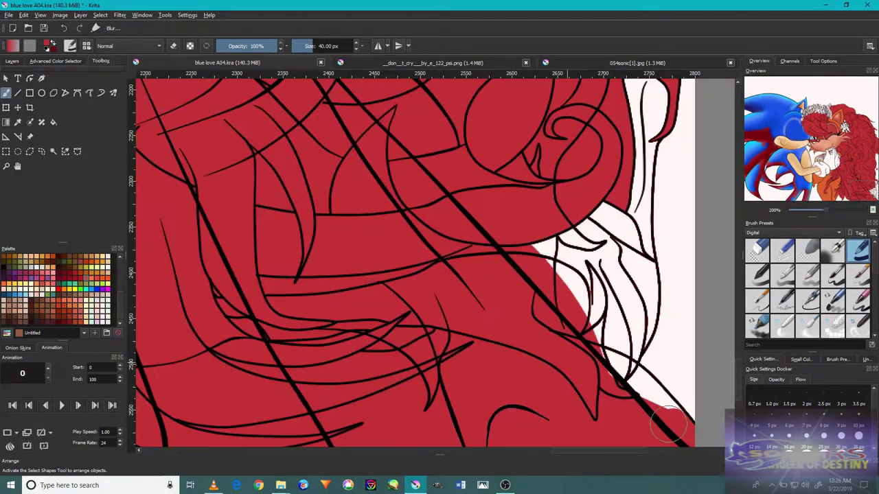
drag(561, 232, 668, 413)
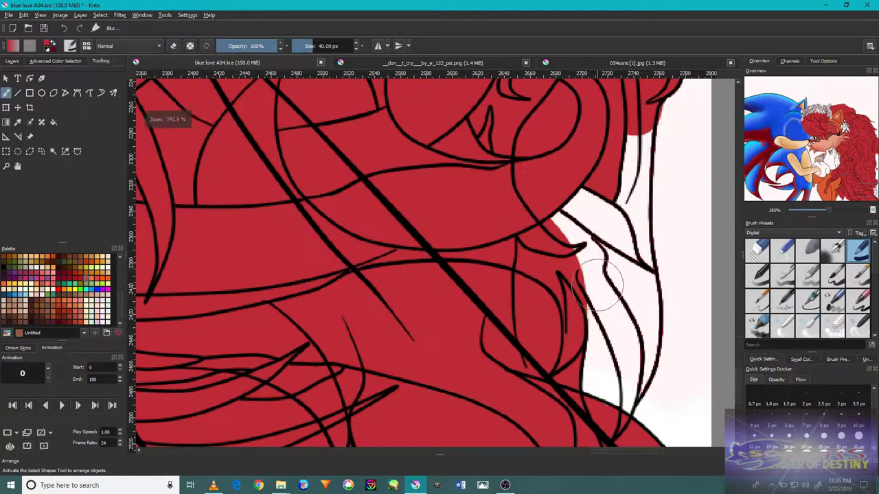
key(f)
click(608, 291)
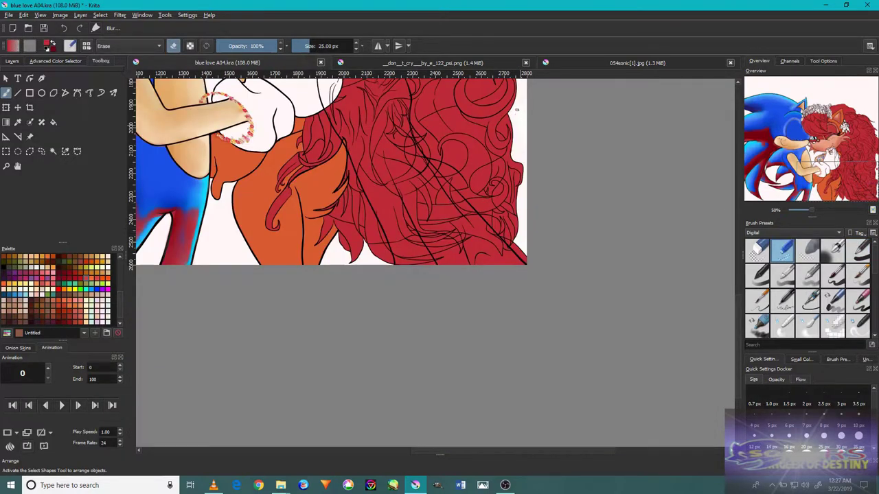
- Erase the red overspill outside the hair's outer outline, using a 25 px eraser and a 5 px one for the tight edges
scroll(517, 108, up, 4)
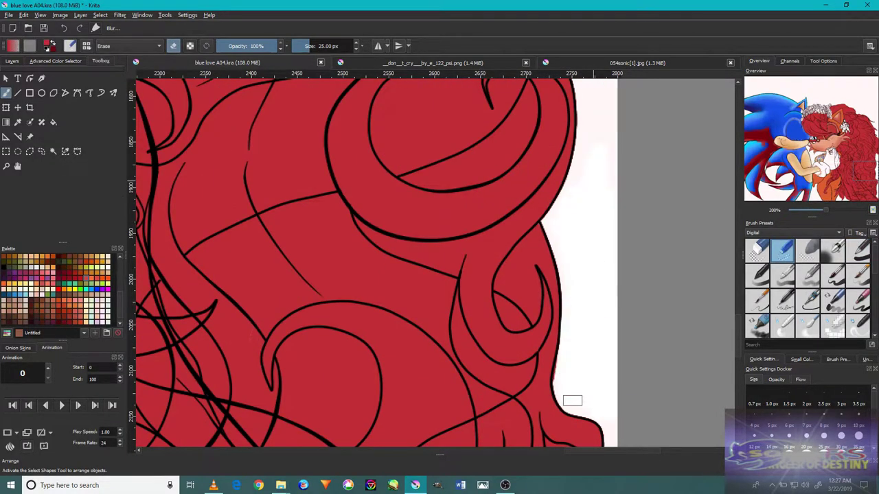
scroll(573, 401, up, 5)
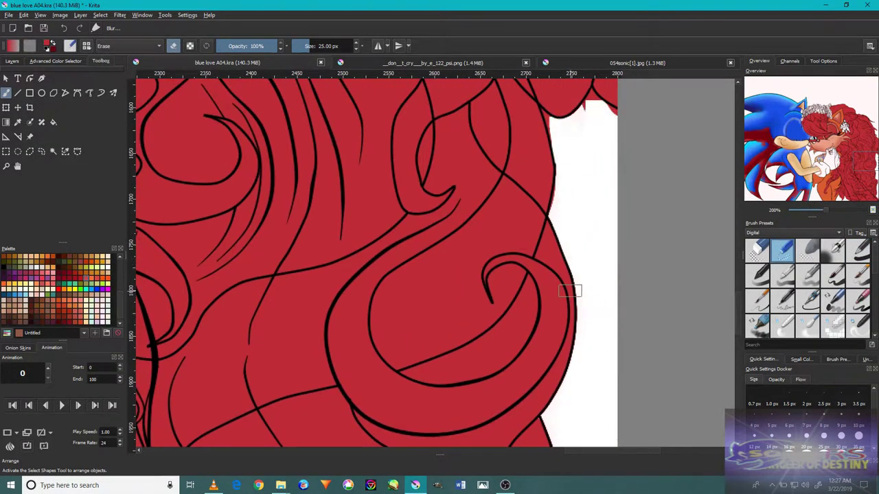
scroll(570, 291, down, 6)
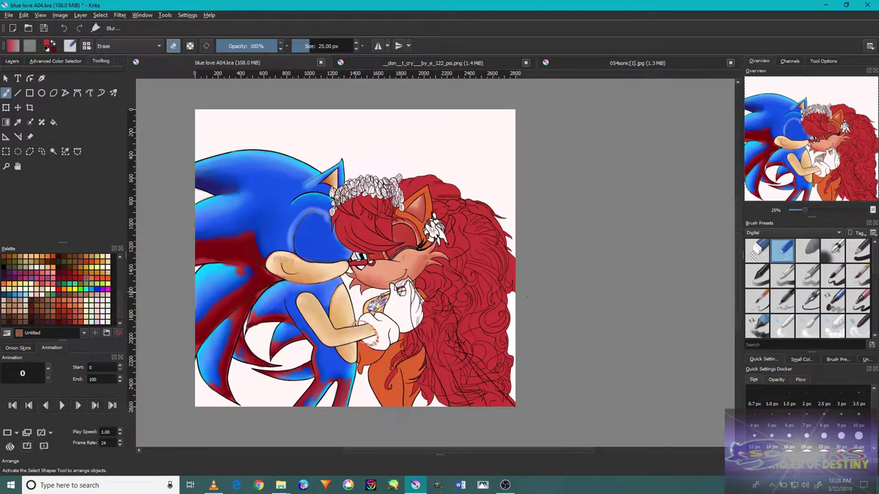
scroll(511, 295, up, 7)
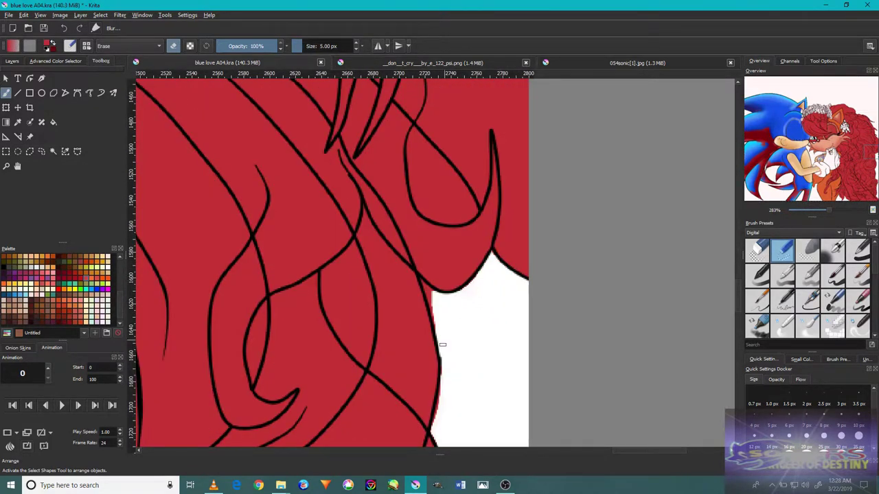
scroll(447, 323, down, 2)
scroll(373, 241, up, 4)
- Examine the red colouring around the face, glove, hair and blue quills for gaps and spills
scroll(369, 179, down, 5)
scroll(431, 227, down, 3)
scroll(426, 261, up, 5)
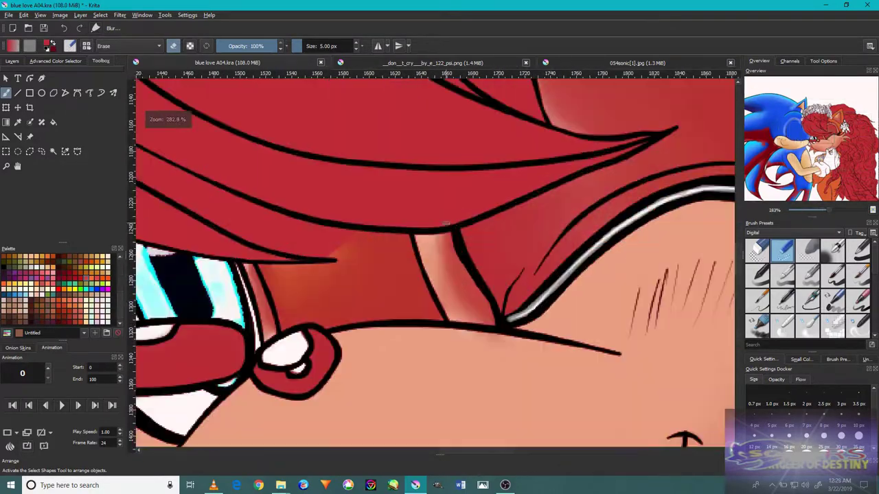
scroll(445, 223, down, 5)
scroll(542, 304, up, 4)
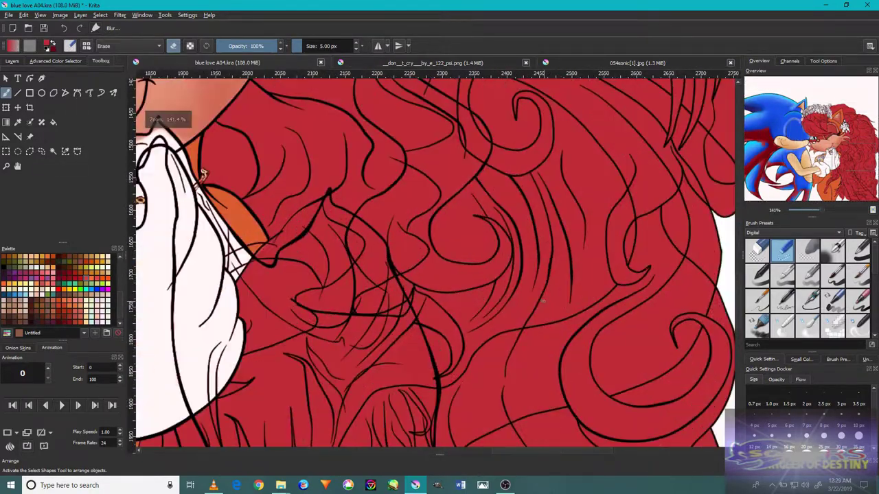
scroll(433, 129, down, 6)
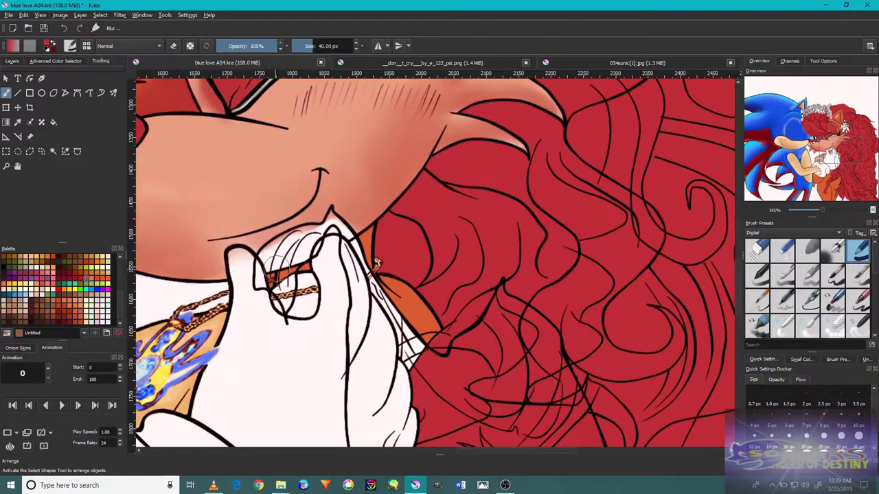
scroll(433, 129, up, 2)
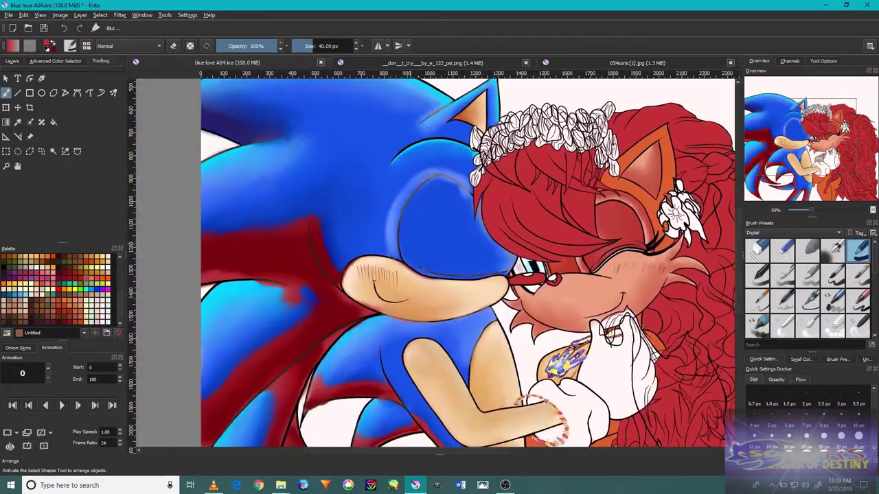
scroll(263, 269, down, 4)
scroll(334, 308, up, 6)
scroll(334, 308, down, 5)
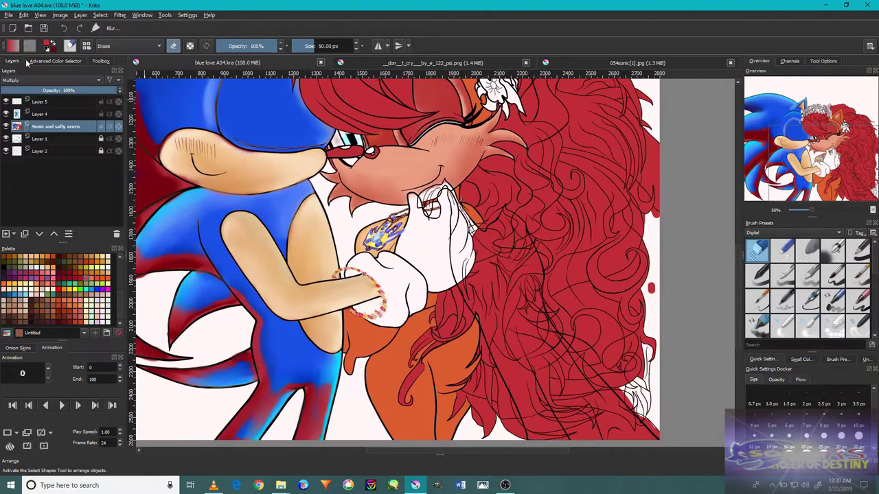
- Look through the available dockers and switch from the eraser to a 5 px Digital brush preset
click(100, 15)
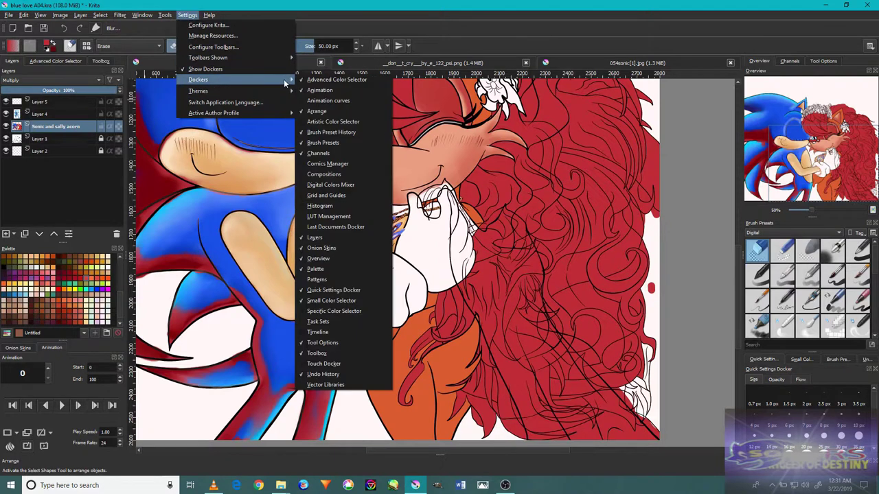
mouse_move(206, 80)
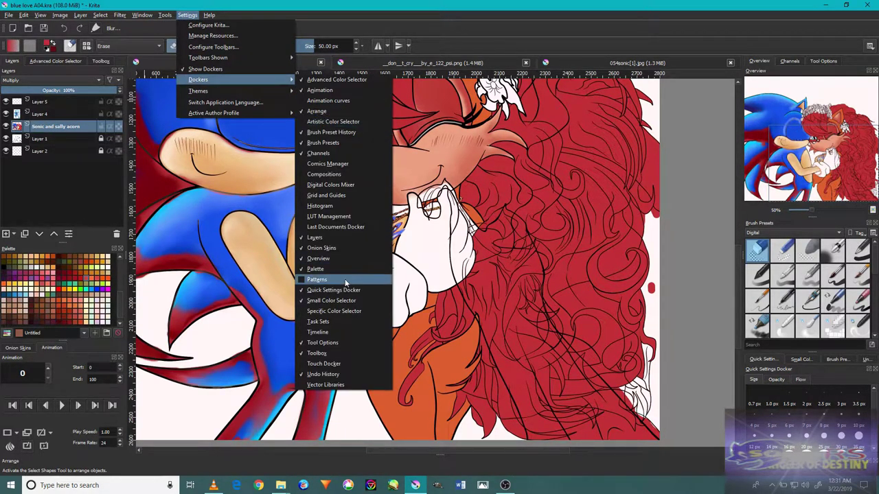
click(338, 342)
click(809, 300)
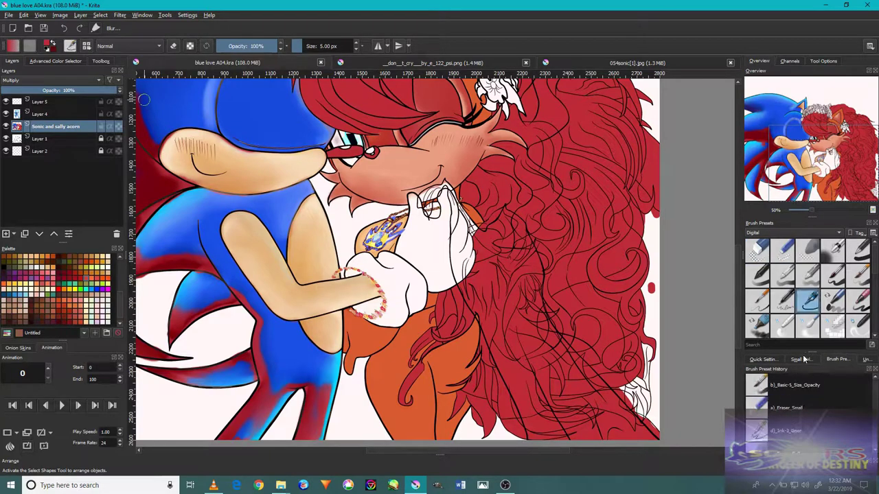
- Set Layer 9's blending mode to Luminosity and shade the upper and outer curls of the hair dark red with a 230 px brush
click(800, 359)
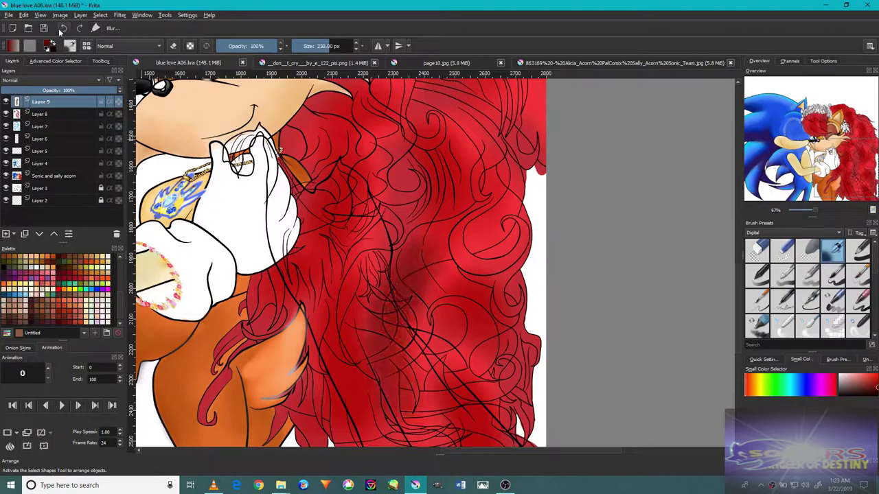
click(50, 80)
click(50, 95)
scroll(364, 350, up, 10)
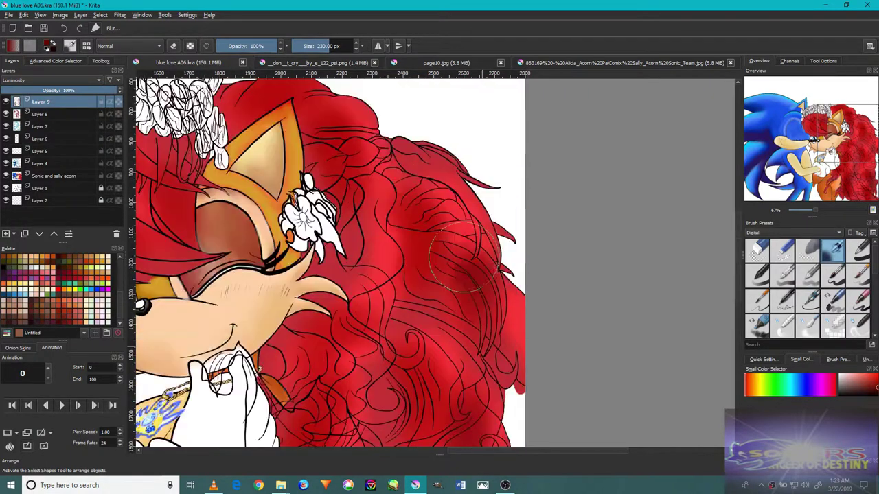
scroll(412, 353, up, 5)
scroll(421, 323, down, 5)
scroll(473, 316, up, 6)
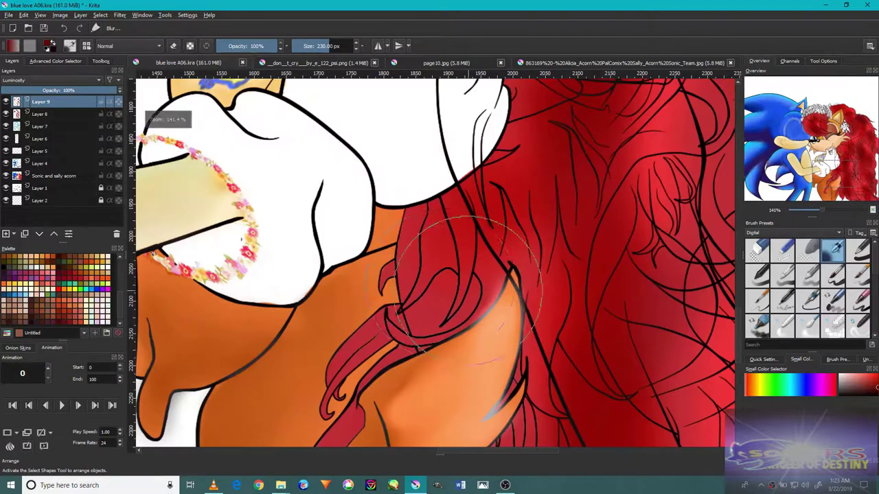
- Shade the locks over the hip, the long curls and the fringe on Layer 9, reducing the brush to 103 px
drag(454, 268, 401, 326)
scroll(402, 326, down, 6)
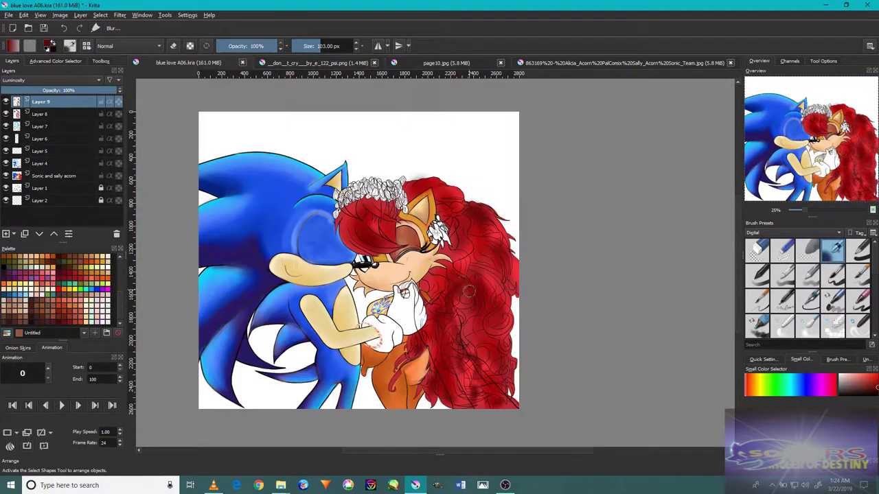
scroll(466, 282, up, 2)
scroll(508, 321, down, 2)
scroll(561, 394, up, 3)
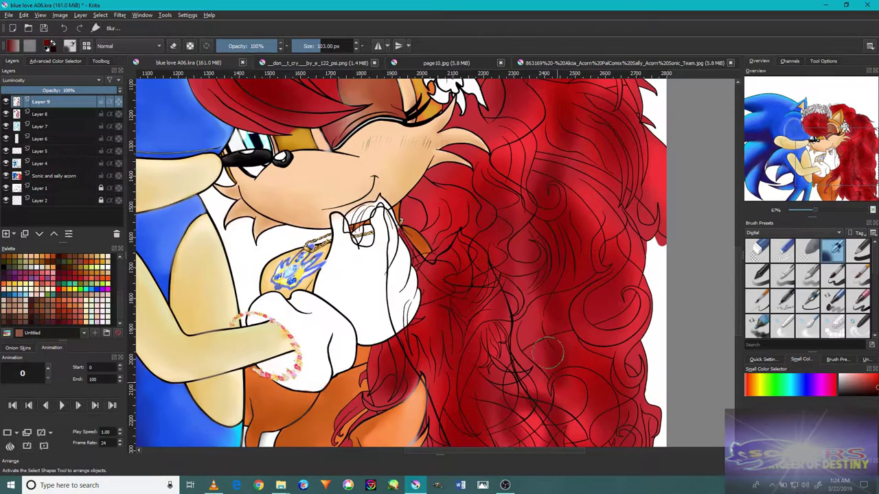
drag(401, 220, 433, 434)
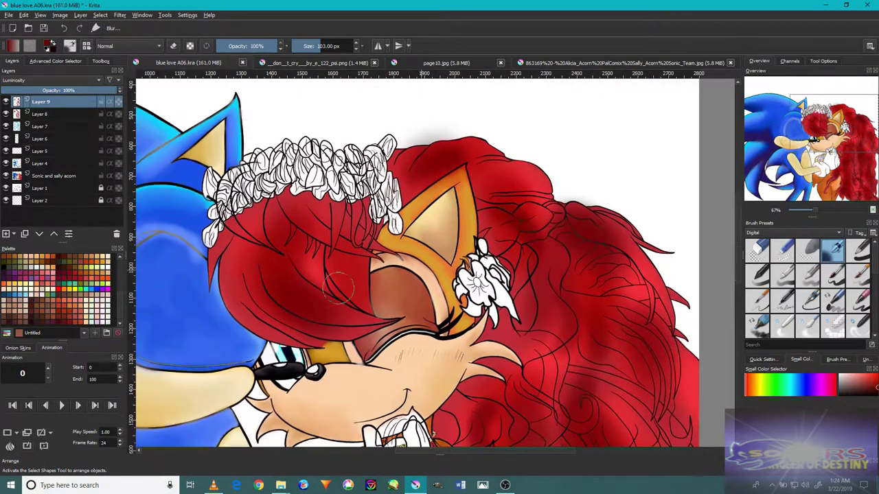
scroll(622, 295, down, 5)
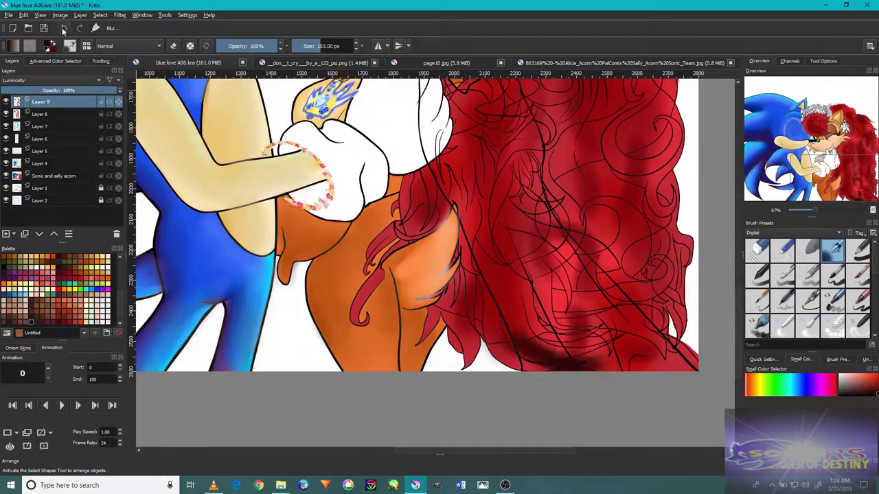
- Add a Multiply layer at 47% opacity above Layer 9 and darken the strands along the hair's bottom edge
key(alt+shift+m)
drag(450, 316, 522, 364)
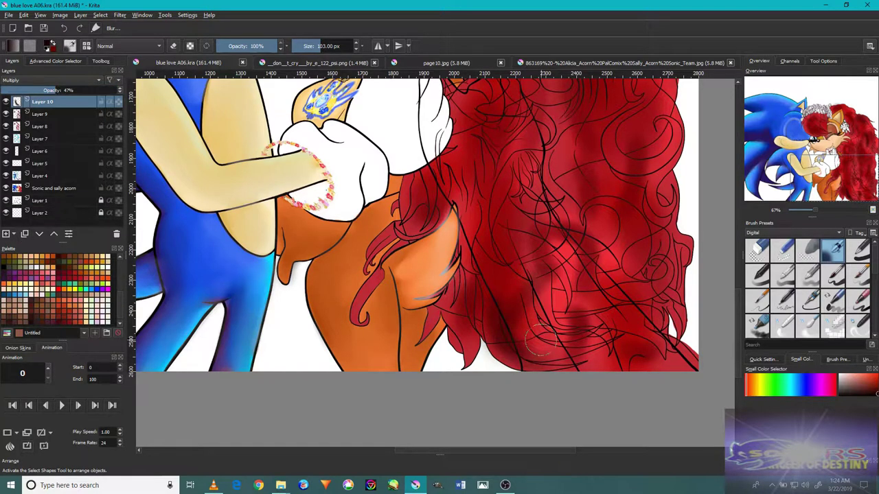
scroll(539, 278, up, 4)
scroll(467, 232, up, 4)
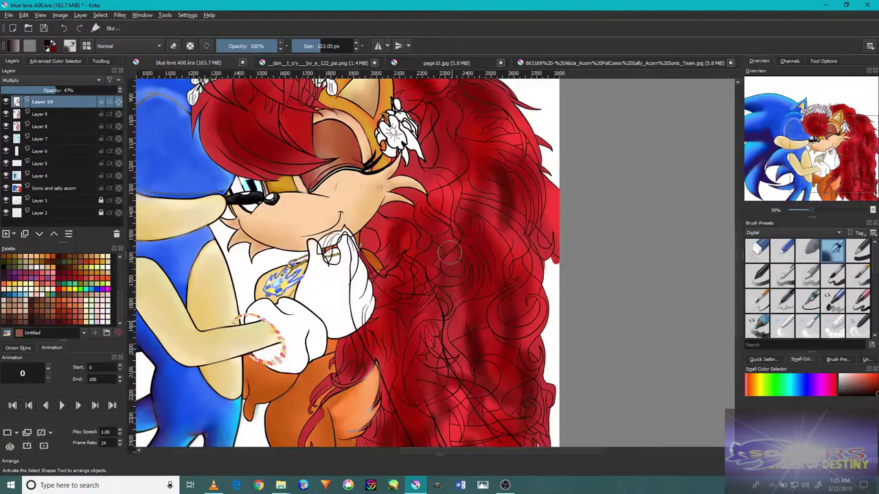
- Paint dark red shadow streaks through the rest of the long hair on Layer 10 with the 103 px brush
scroll(481, 275, up, 2)
scroll(487, 292, up, 4)
mouse_move(416, 349)
mouse_down()
mouse_move(515, 314)
mouse_move(405, 212)
mouse_move(426, 332)
mouse_move(505, 261)
mouse_move(276, 323)
mouse_move(382, 364)
mouse_move(492, 389)
mouse_move(414, 188)
mouse_move(261, 236)
mouse_move(373, 240)
mouse_up()
scroll(486, 295, down, 2)
drag(487, 294, 575, 312)
scroll(514, 258, down, 5)
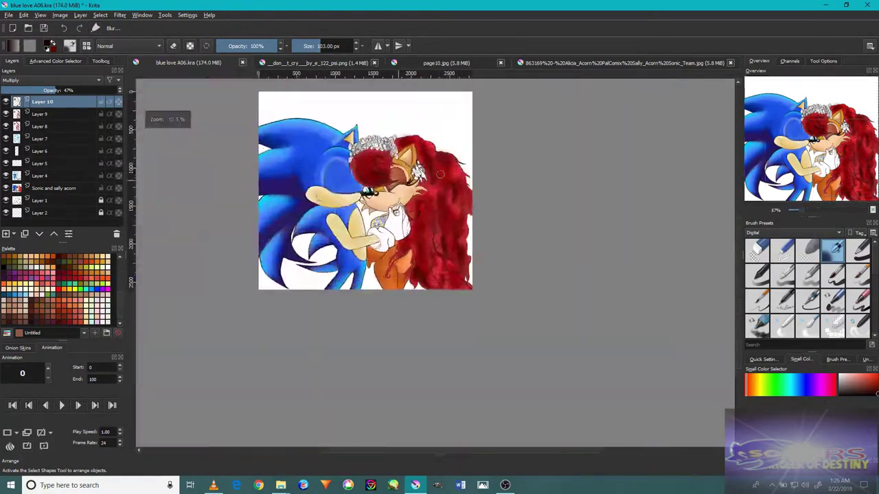
scroll(514, 259, up, 1)
- Pick a pale pink as the brush colour for the hair highlights
click(55, 61)
click(37, 159)
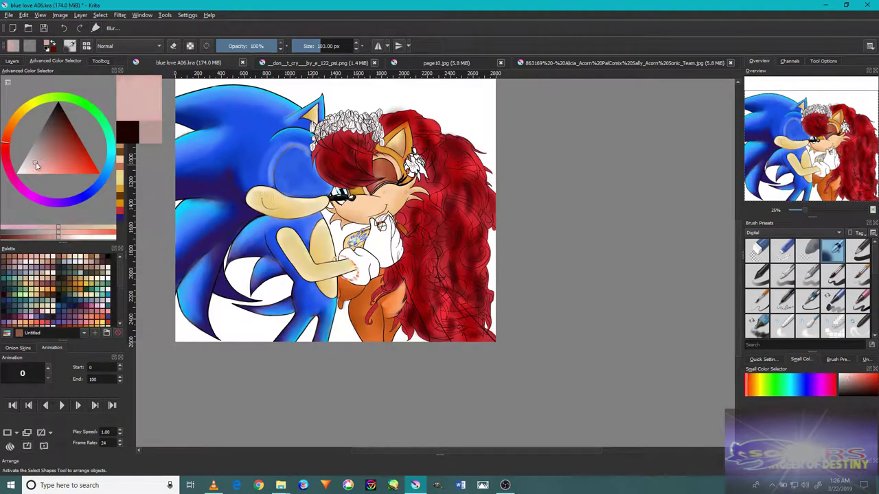
key(plus)
click(11, 61)
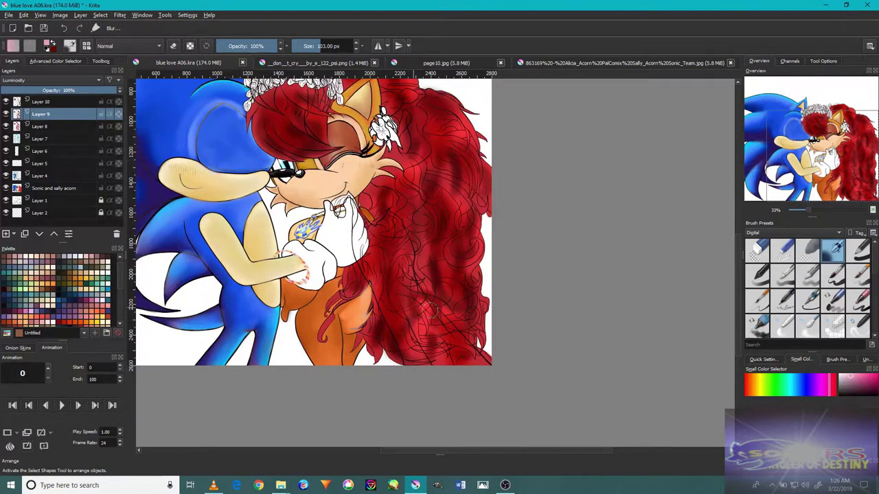
- Try painting pale pink highlight streaks over the outer curls on Layer 9
scroll(439, 283, up, 3)
scroll(439, 284, down, 1)
scroll(439, 283, up, 5)
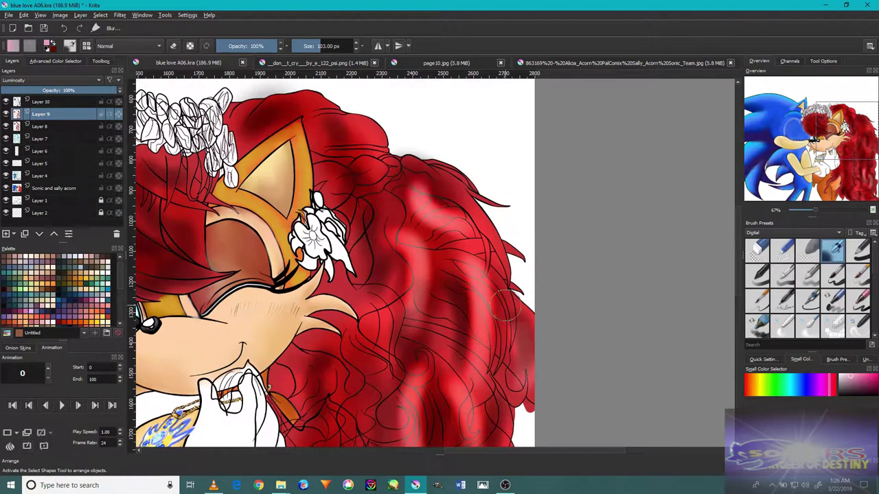
scroll(336, 261, down, 6)
- Add a new layer above Layer 10 and paint pale pink highlight streaks on the outer curls
key(Insert)
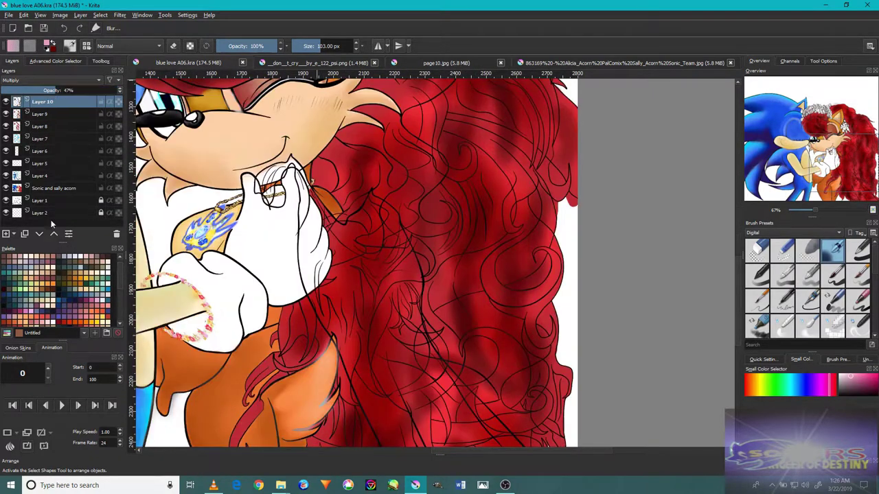
mouse_move(522, 360)
mouse_down()
mouse_move(494, 341)
mouse_move(501, 227)
mouse_up()
key(ctrl+y)
key(ctrl+z)
key(ctrl+y)
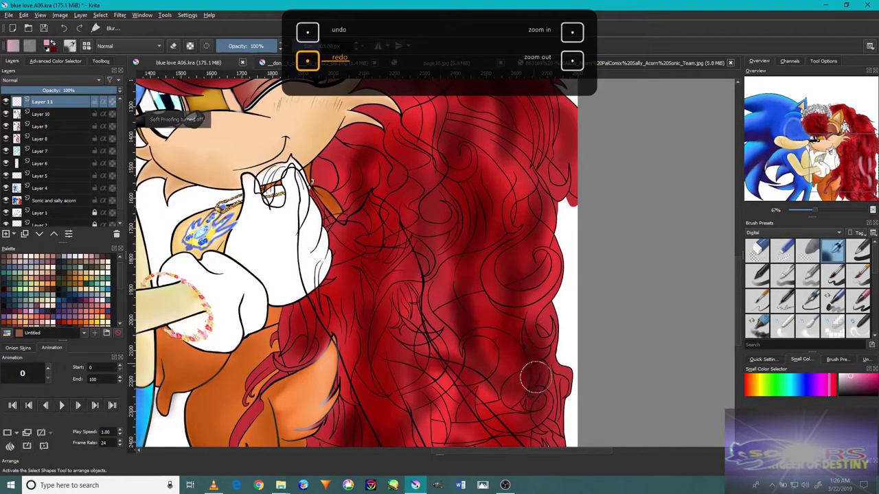
- Set Layer 11's blending mode to Lightness
click(48, 81)
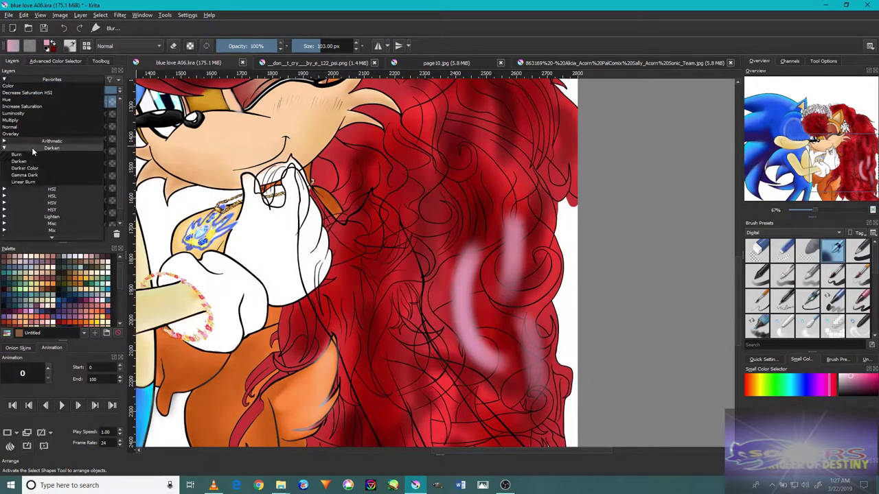
click(31, 147)
click(29, 157)
click(29, 159)
click(31, 203)
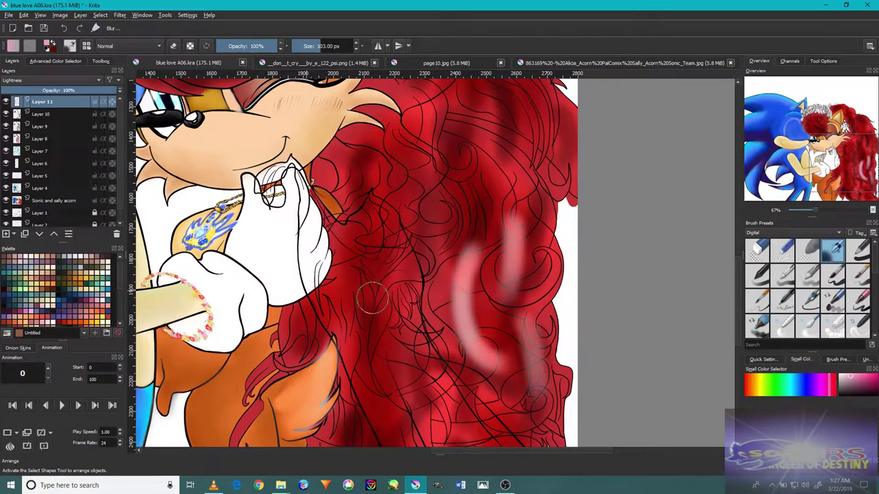
- Lower Layer 11's opacity to 59% and paint broad highlights over the upper curls, the crown and the fringe
scroll(477, 327, up, 8)
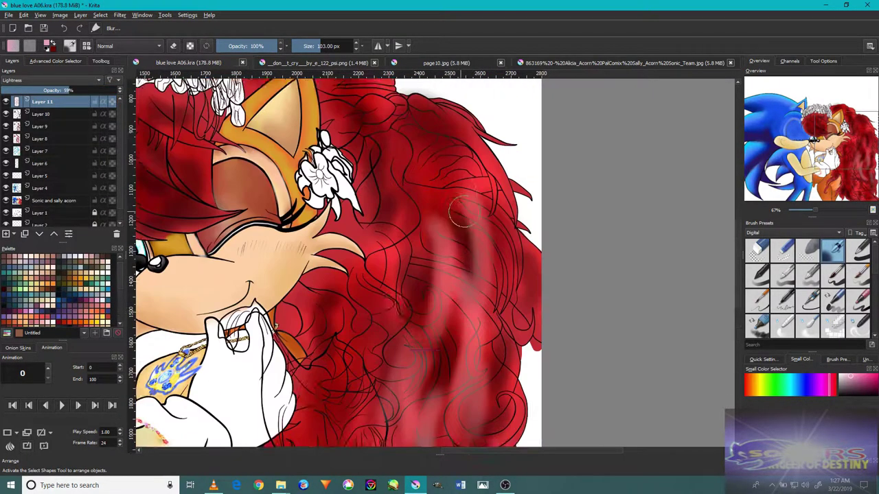
scroll(500, 313, up, 5)
scroll(500, 312, left, 4)
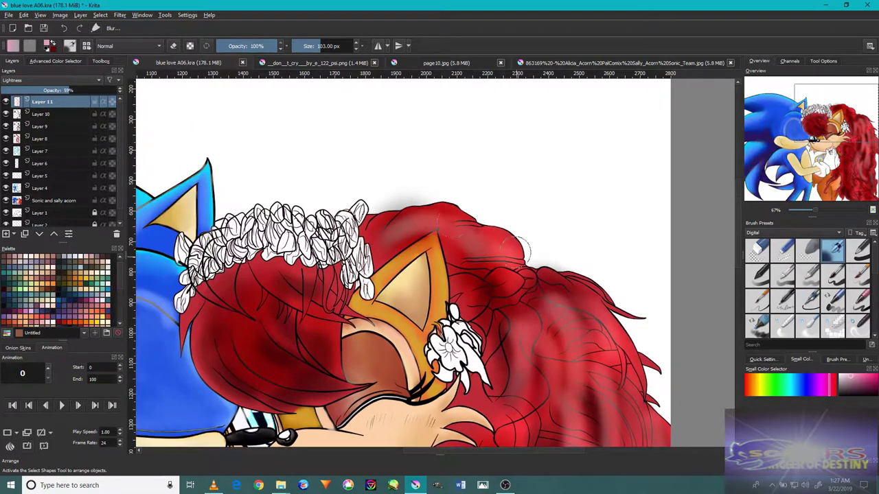
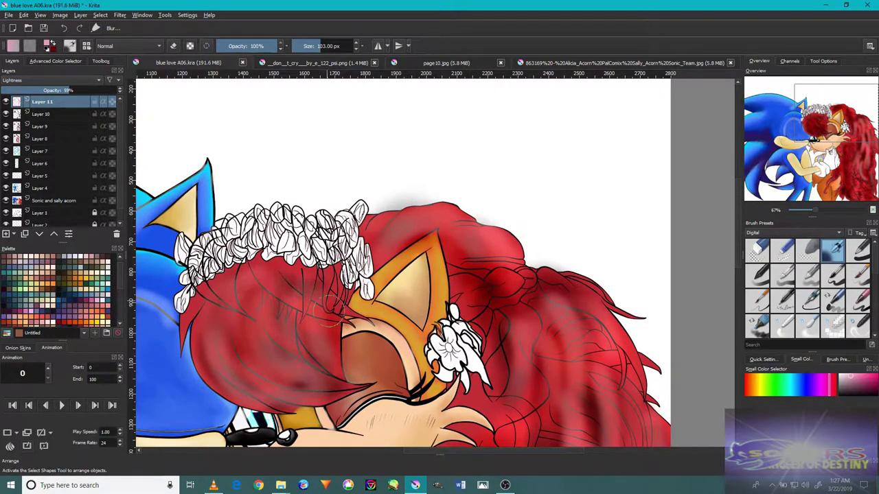
- Highlight the small locks over the fox's hip and the hair's lower inner strands, reducing the brush to 47 px
scroll(523, 171, down, 8)
scroll(523, 171, down, 3)
scroll(480, 206, up, 3)
scroll(445, 237, down, 4)
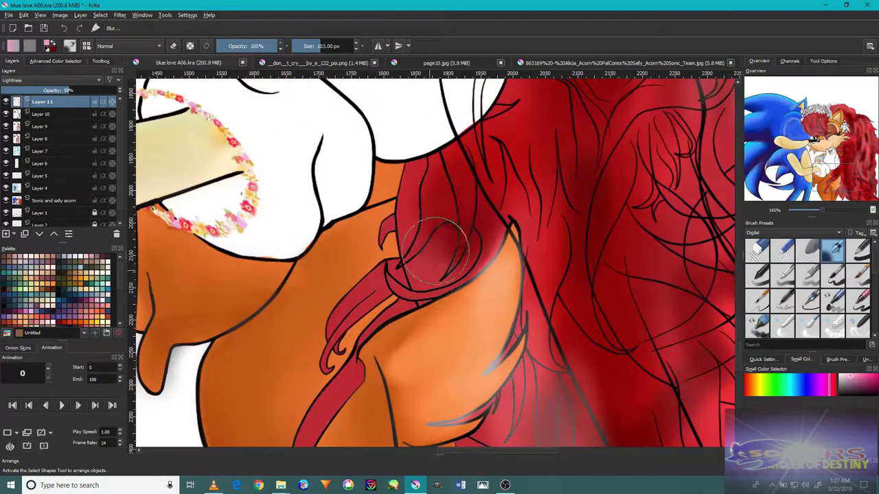
scroll(445, 236, down, 3)
scroll(271, 220, up, 5)
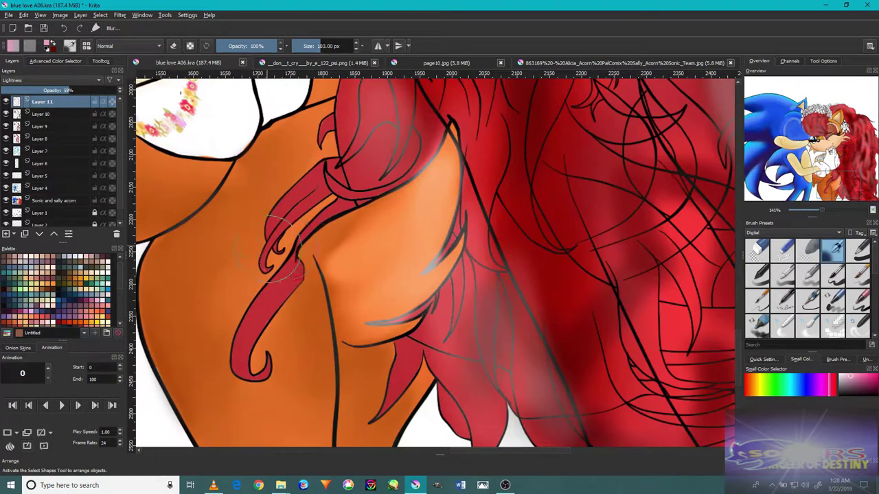
scroll(288, 277, up, 2)
scroll(437, 261, right, 4)
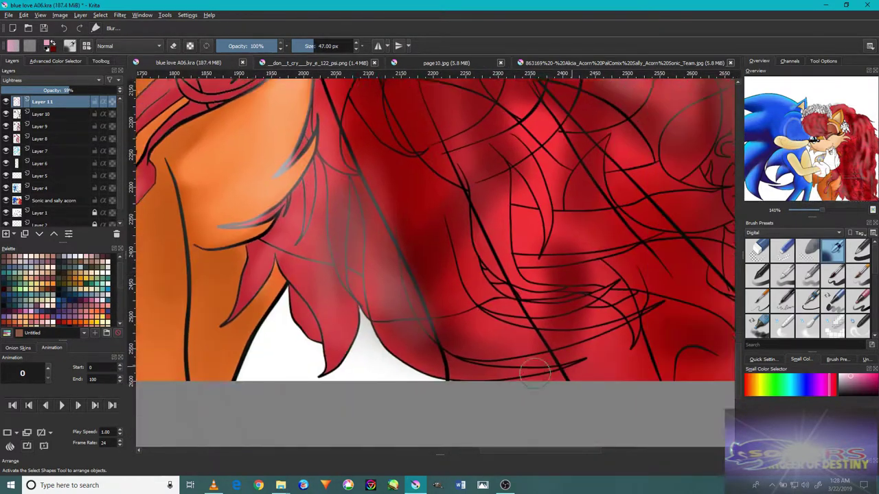
- Add finer 47 px highlight streaks along the outer curls and over the hair behind the ear
scroll(517, 292, down, 3)
scroll(574, 219, up, 5)
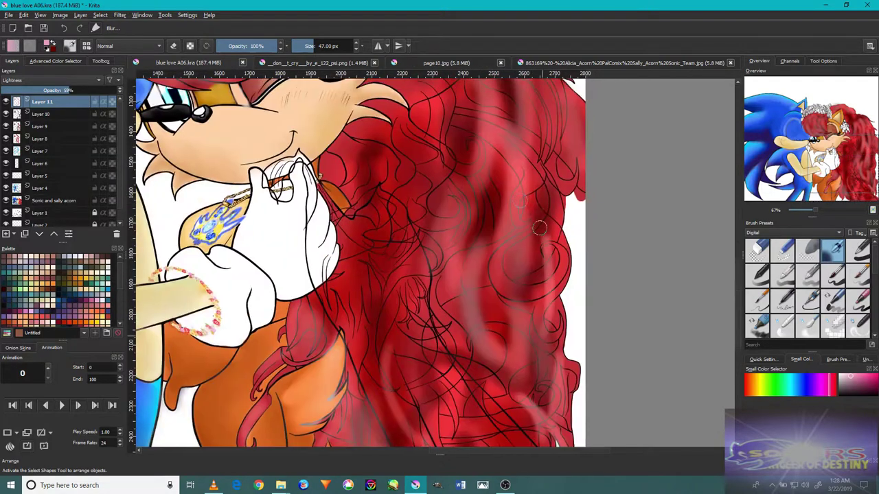
scroll(417, 175, up, 3)
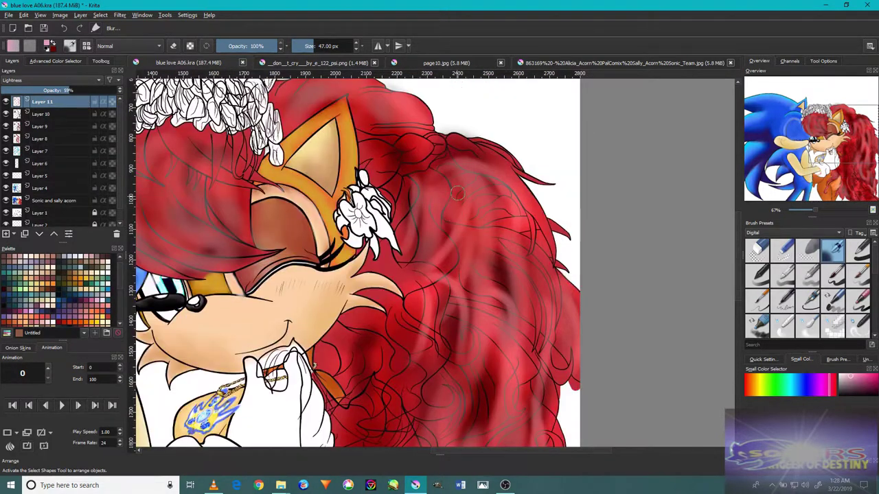
scroll(455, 195, down, 5)
scroll(500, 383, up, 8)
scroll(481, 205, up, 3)
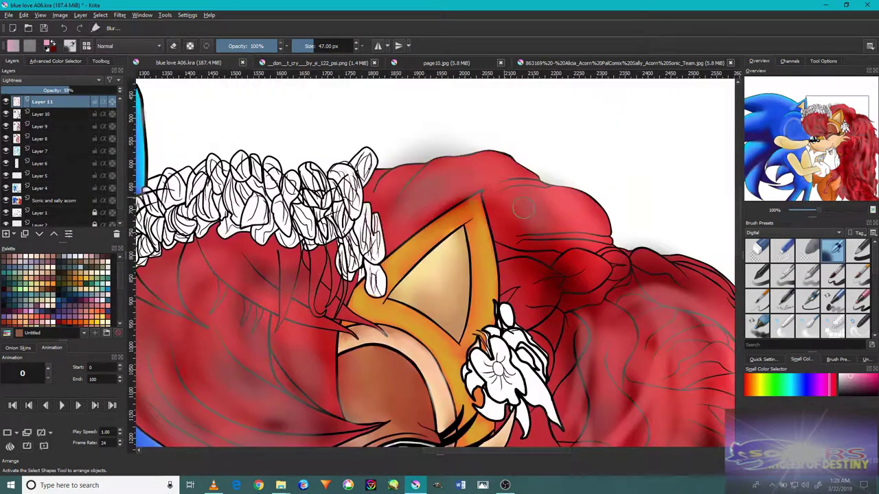
- Paint 47 px highlights on the curls beside the cheek, the upper outer hair and the lower strands
scroll(511, 295, down, 10)
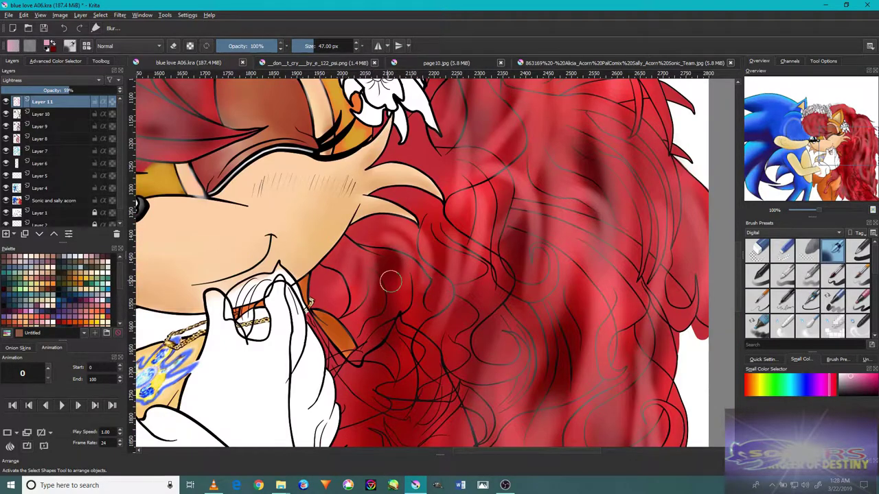
scroll(390, 281, down, 6)
scroll(412, 329, up, 5)
scroll(412, 330, right, 3)
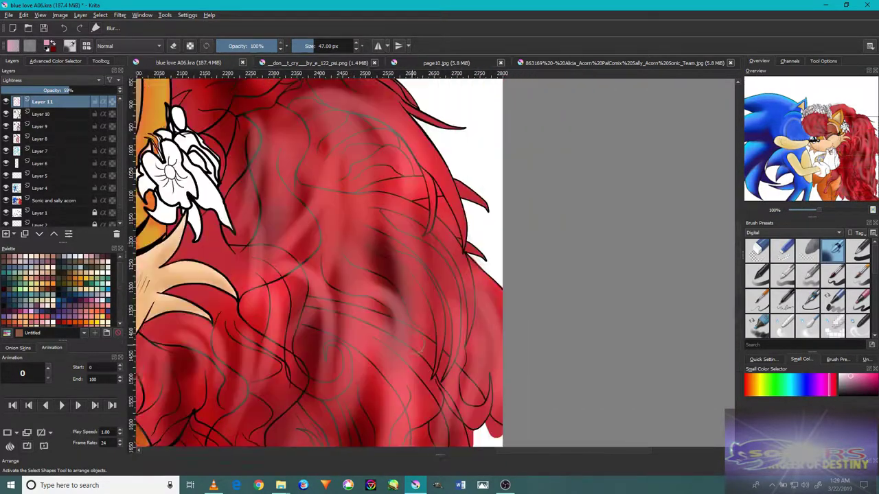
scroll(419, 349, up, 3)
scroll(376, 267, left, 2)
scroll(407, 287, down, 10)
scroll(343, 275, left, 2)
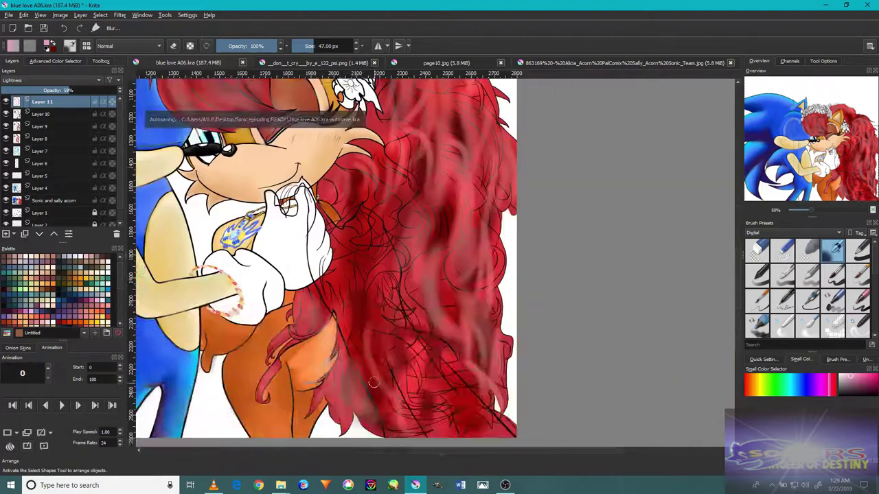
- Add highlight streaks to the curls beside the raised glove and the gathered hair behind the ear
scroll(287, 257, up, 4)
scroll(341, 250, right, 1)
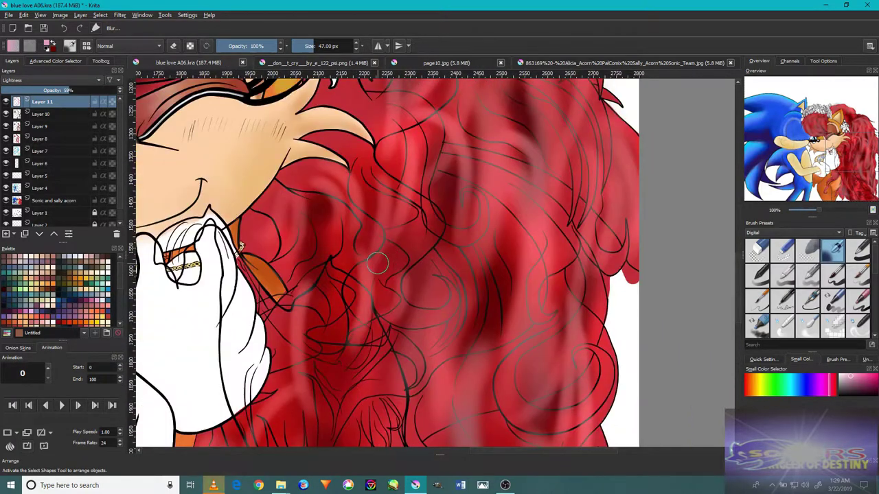
scroll(418, 294, up, 4)
scroll(435, 249, down, 4)
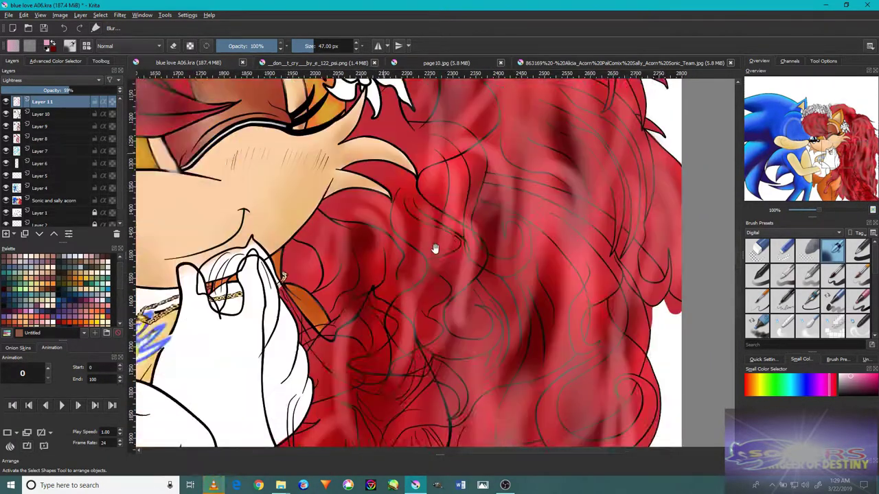
scroll(399, 355, up, 5)
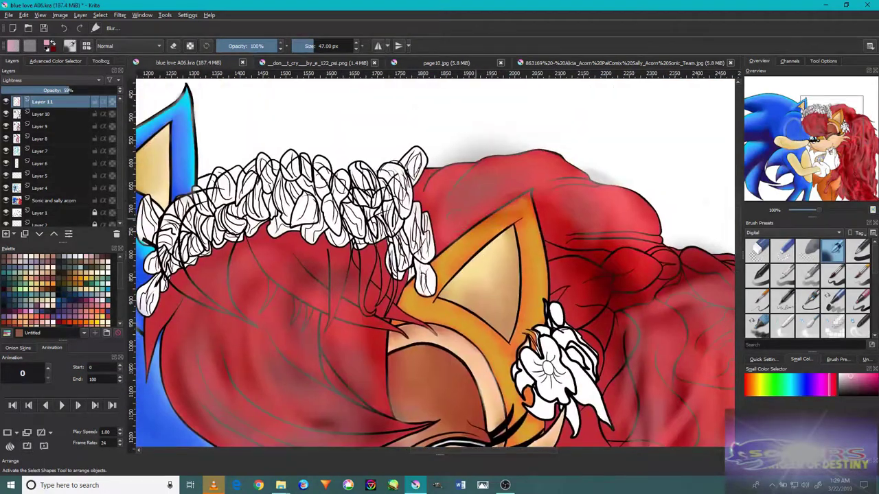
scroll(436, 261, down, 2)
scroll(435, 261, right, 2)
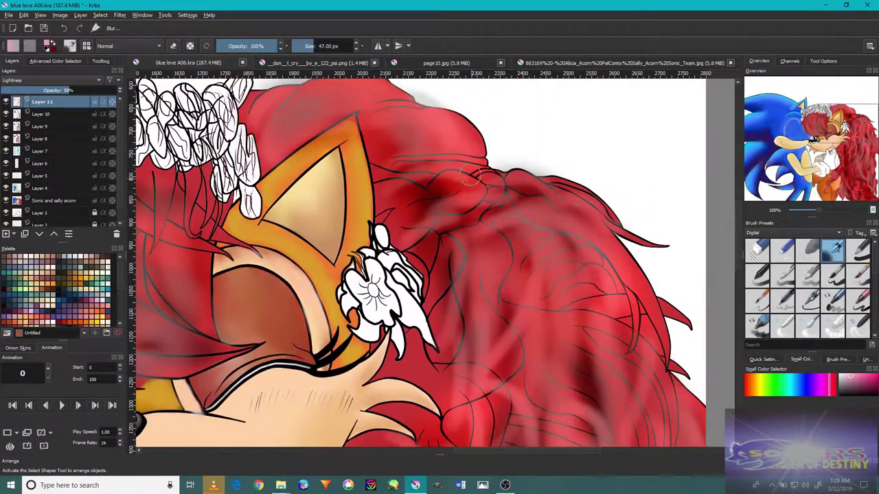
- Change the brush colour to a muted pinkish red for the hair behind the ear
scroll(474, 177, up, 3)
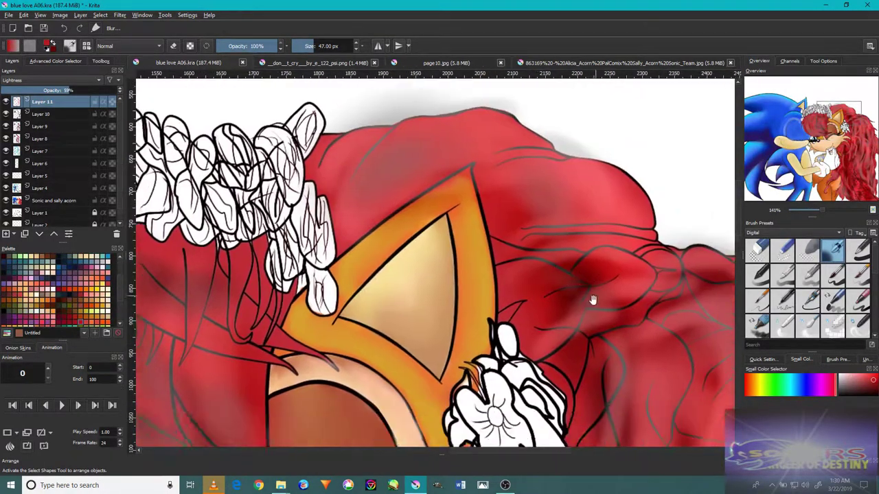
scroll(593, 300, down, 1)
scroll(593, 300, right, 2)
click(55, 61)
click(59, 157)
mouse_move(59, 156)
mouse_down()
mouse_move(39, 166)
mouse_move(52, 153)
mouse_move(48, 165)
mouse_up()
click(12, 60)
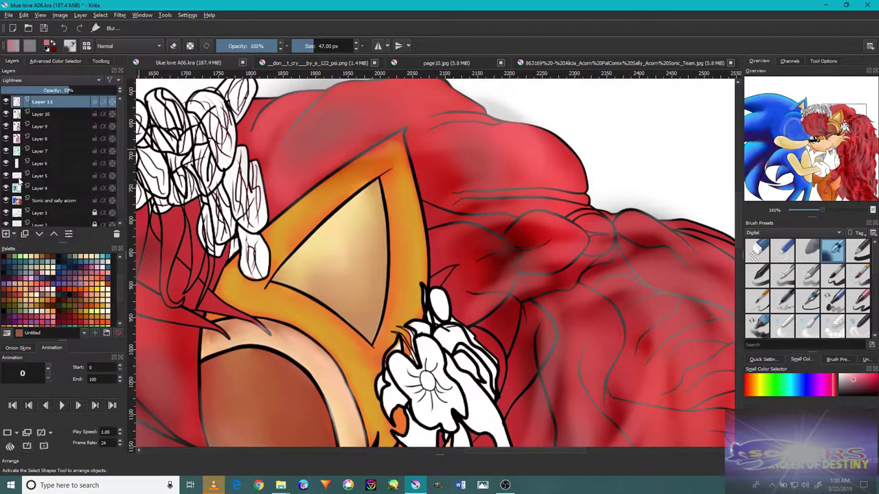
- Add a new layer above Layer 11 and set its blending mode to Color Dodge
click(50, 80)
click(36, 223)
click(51, 285)
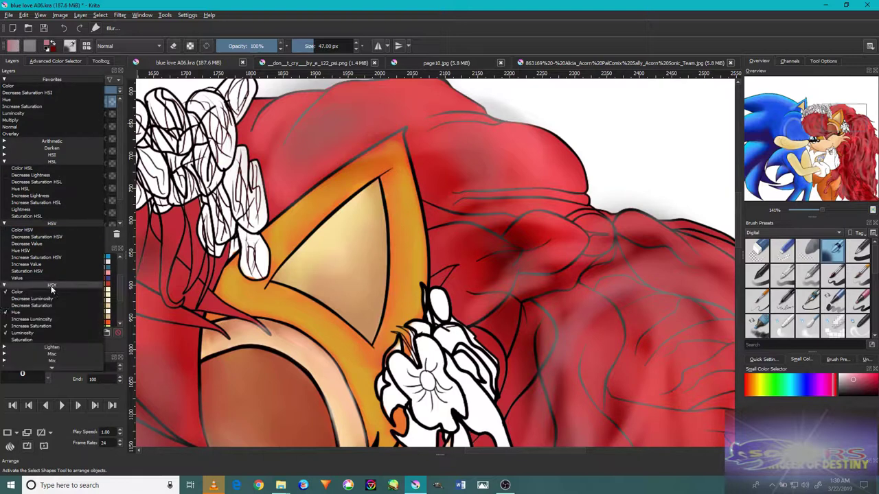
click(43, 348)
click(45, 354)
- Paint 47 px pink highlights over the gathered hair behind the ear and along the upper outer curls
scroll(567, 391, up, 2)
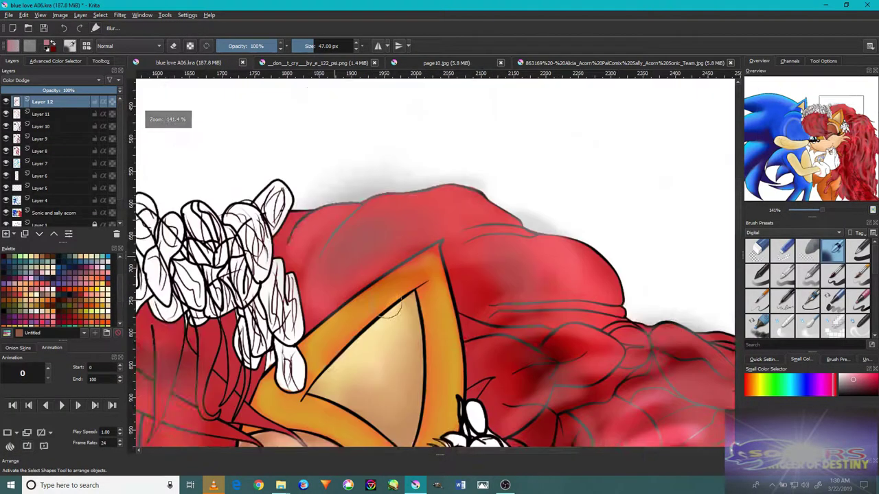
mouse_move(567, 392)
mouse_down()
mouse_move(505, 254)
mouse_move(426, 267)
mouse_up()
drag(447, 323, 480, 275)
drag(522, 288, 433, 288)
mouse_move(494, 316)
mouse_down()
mouse_move(440, 267)
mouse_move(422, 270)
mouse_move(289, 172)
mouse_up()
mouse_move(480, 302)
mouse_down()
mouse_move(373, 176)
mouse_move(405, 168)
mouse_up()
scroll(412, 206, down, 1)
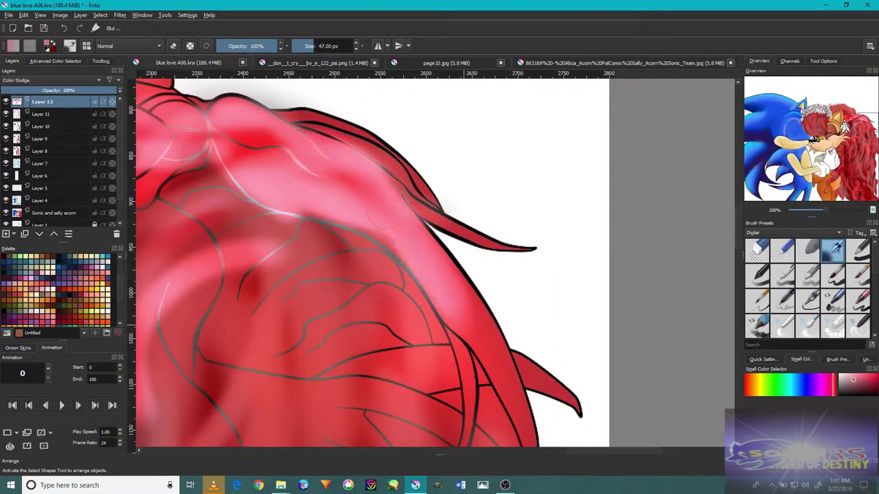
- Continue the highlights down the outer hair and reduce the brush size to 28 px
scroll(474, 321, down, 3)
scroll(405, 354, up, 2)
drag(457, 303, 425, 156)
scroll(414, 342, up, 2)
scroll(414, 342, down, 3)
scroll(426, 137, up, 3)
scroll(425, 103, down, 4)
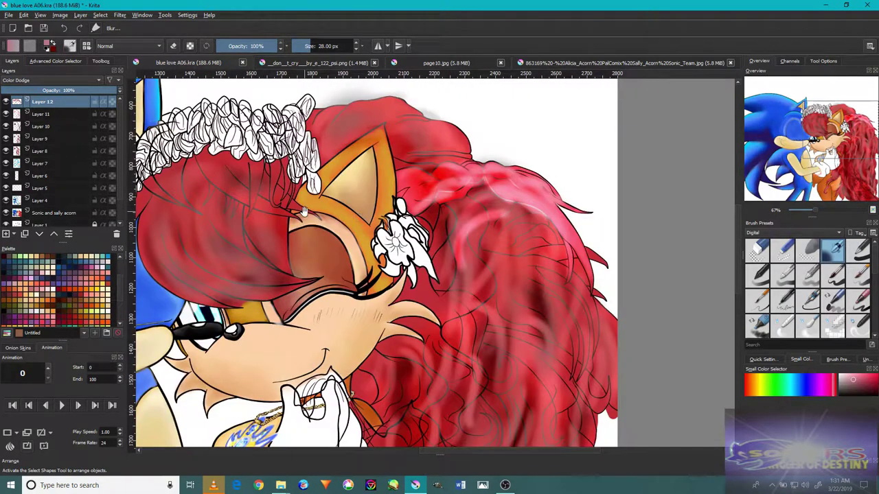
- Paint 28 px highlights on the fringe strands under the flower crown nearest the blue character, including the pointed outer lock
scroll(330, 206, up, 1)
scroll(330, 206, up, 3)
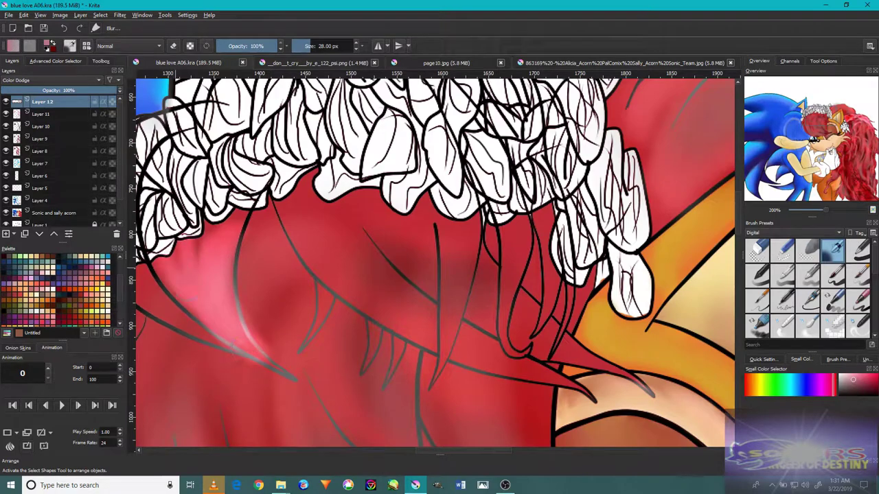
drag(237, 275, 357, 283)
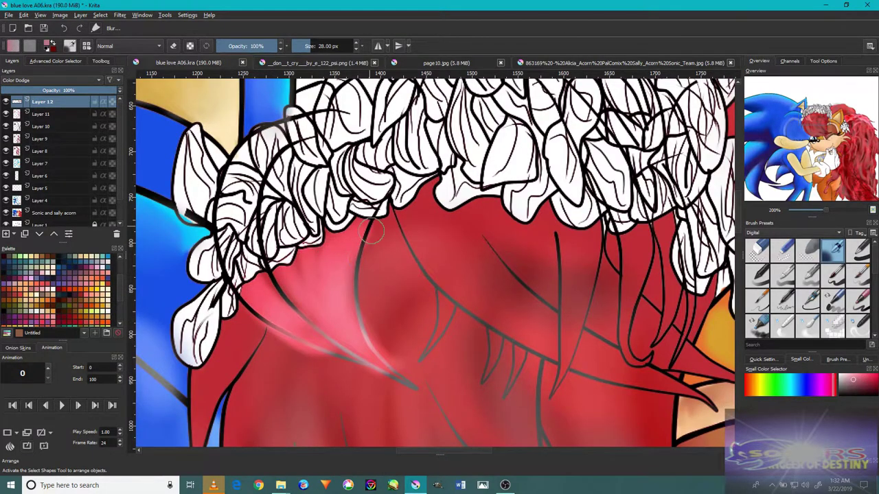
scroll(355, 228, up, 1)
drag(435, 222, 445, 255)
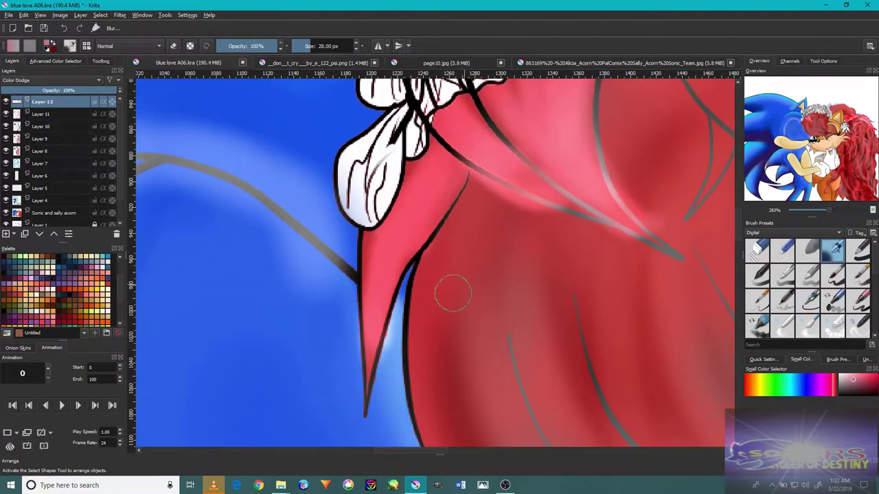
- Highlight the thin strands hanging below the flower crown and the pointed lock reaching toward the ear
key(1)
scroll(539, 196, up, 3)
scroll(533, 254, up, 1)
key(1)
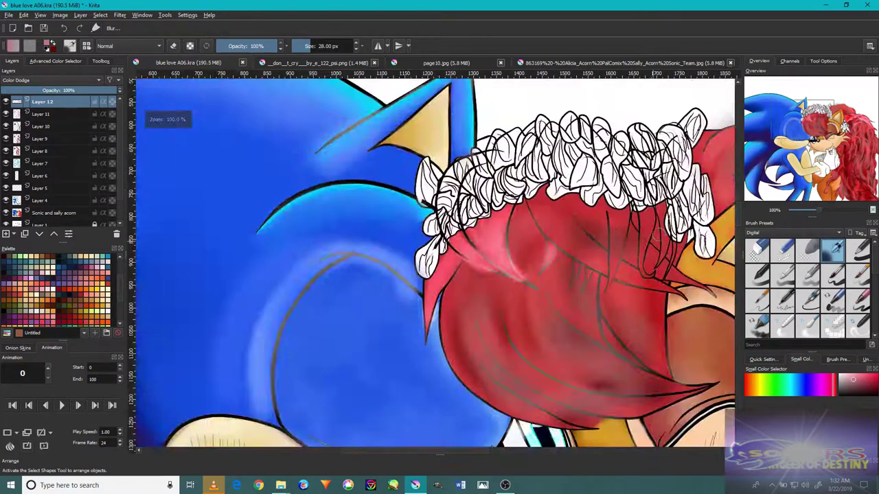
scroll(539, 257, up, 5)
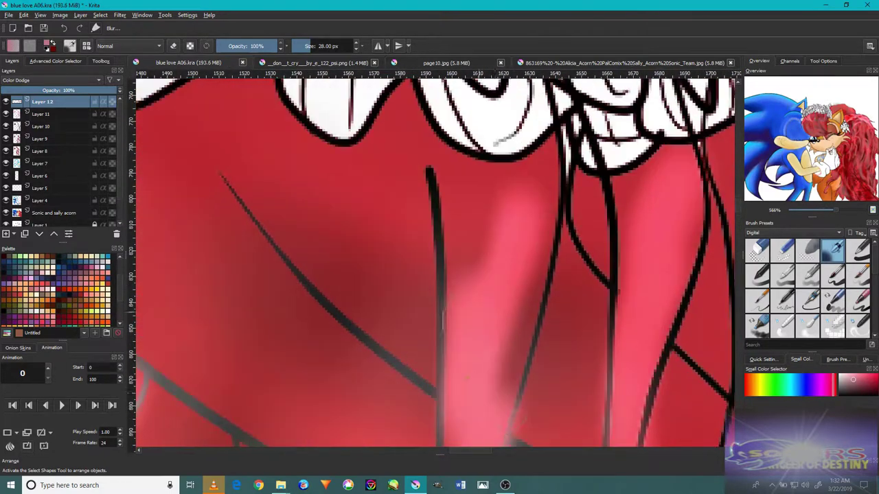
scroll(421, 261, up, 1)
scroll(471, 304, down, 2)
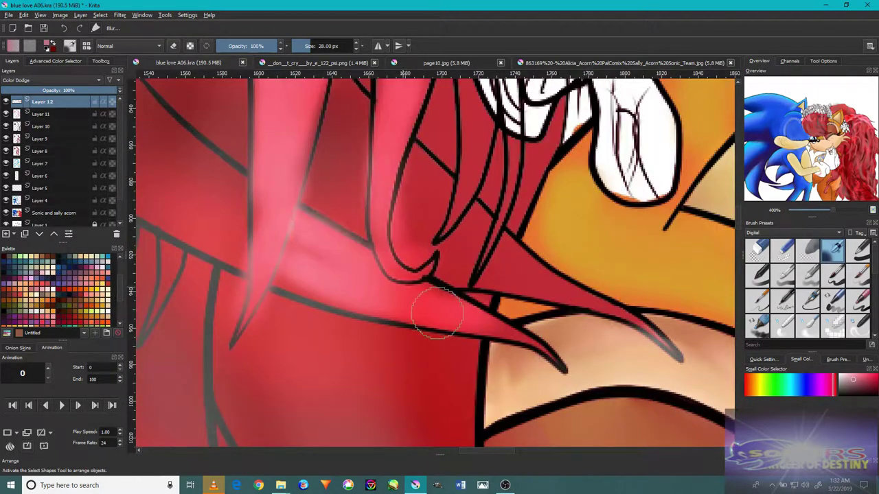
- Paint highlights along the middle of the fringe and its lower sweep above the eye
drag(437, 312, 549, 412)
drag(412, 240, 584, 344)
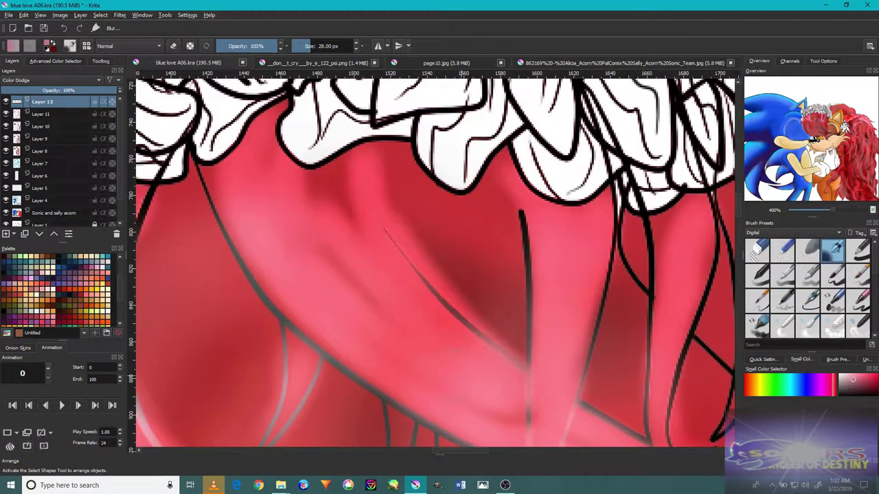
scroll(229, 273, down, 3)
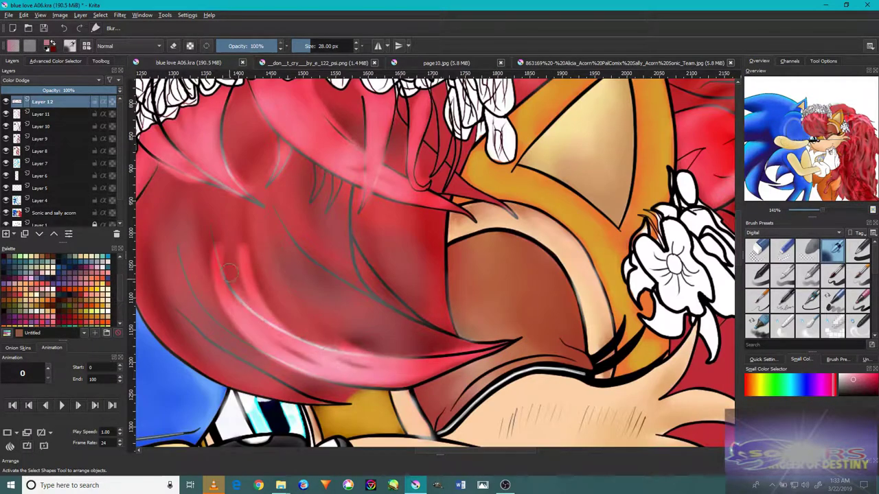
scroll(239, 208, down, 3)
scroll(240, 208, up, 4)
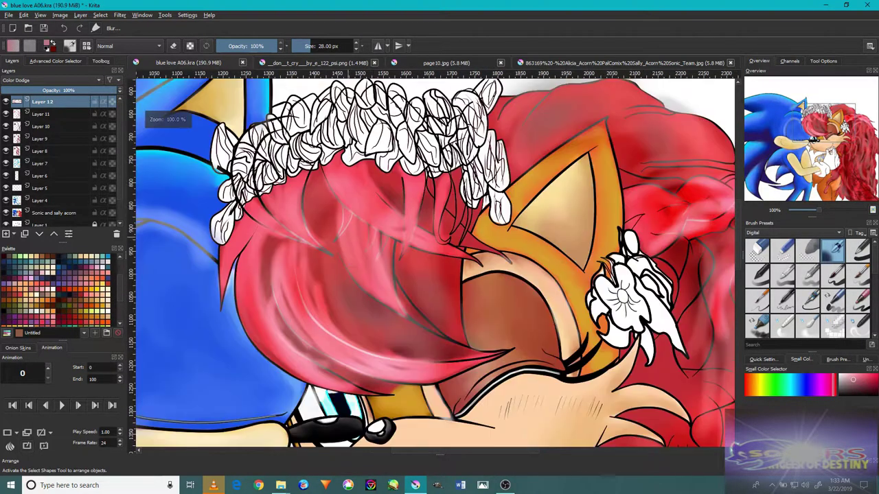
drag(357, 234, 351, 243)
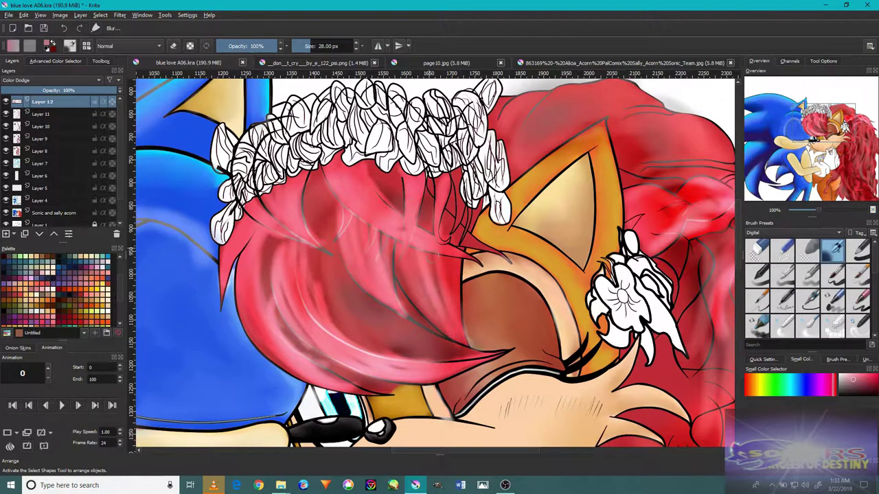
- Add highlights to the top of the hair behind the flower crown and along the folds above the ear
scroll(508, 311, down, 4)
scroll(508, 311, up, 6)
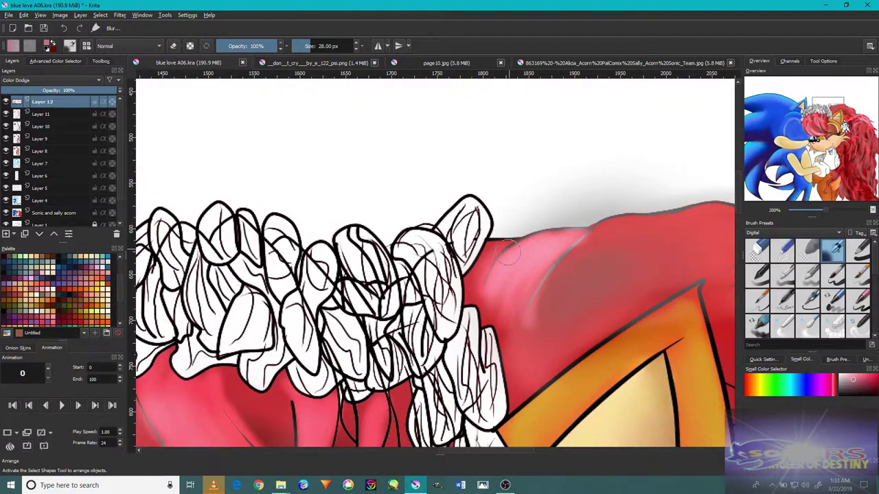
scroll(508, 254, down, 4)
scroll(565, 300, up, 4)
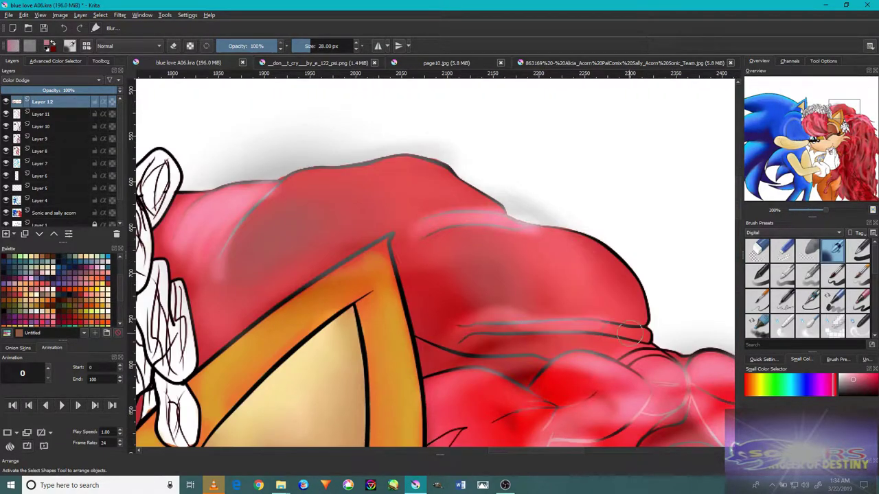
mouse_move(505, 379)
mouse_down()
mouse_move(412, 233)
mouse_move(226, 288)
mouse_up()
scroll(309, 275, down, 5)
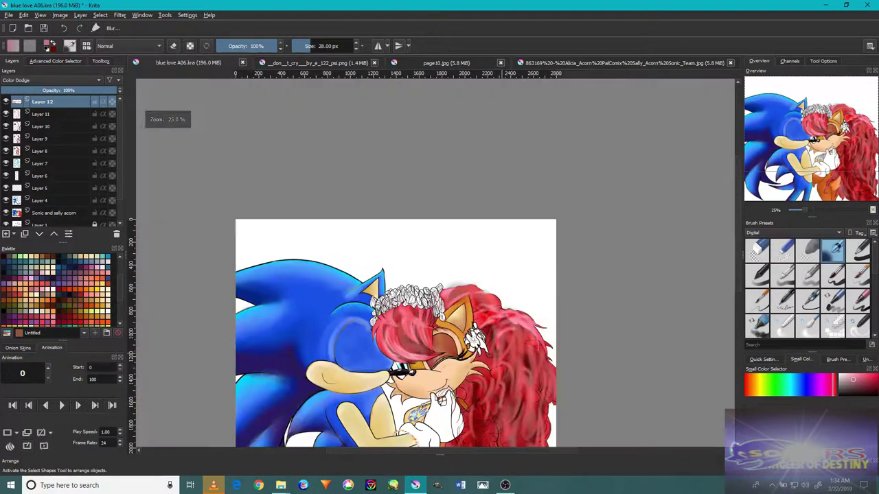
- Paint highlights on the pointed hair tips and lower strands beside the orange leg
scroll(309, 275, up, 1)
scroll(392, 346, up, 6)
drag(348, 329, 388, 270)
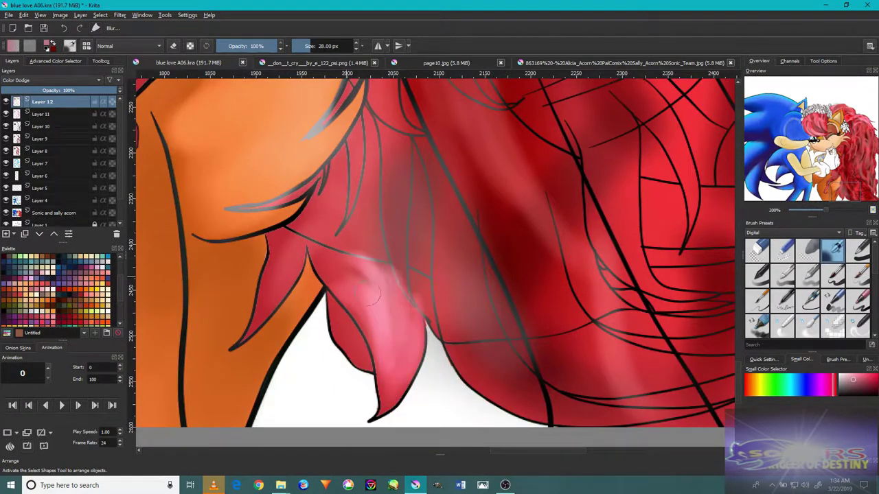
mouse_move(368, 376)
mouse_down()
mouse_move(340, 306)
mouse_move(382, 217)
mouse_up()
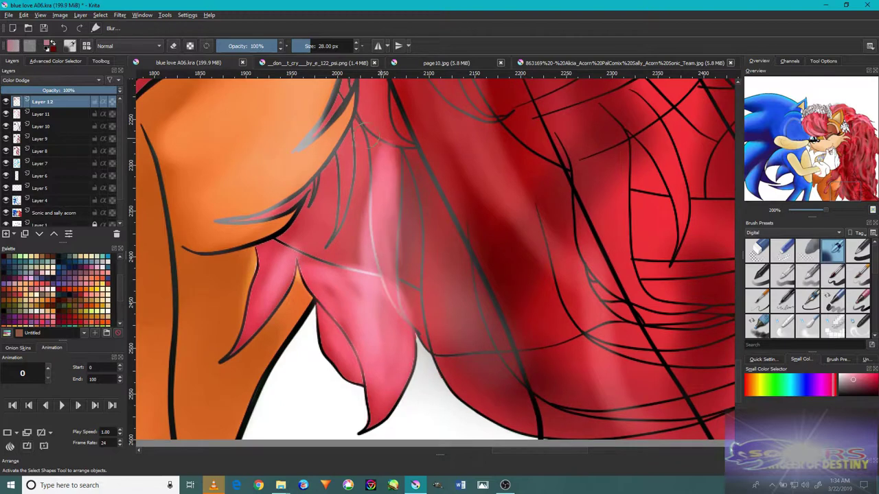
mouse_move(517, 395)
mouse_down()
mouse_move(427, 180)
mouse_move(481, 387)
mouse_move(490, 419)
mouse_up()
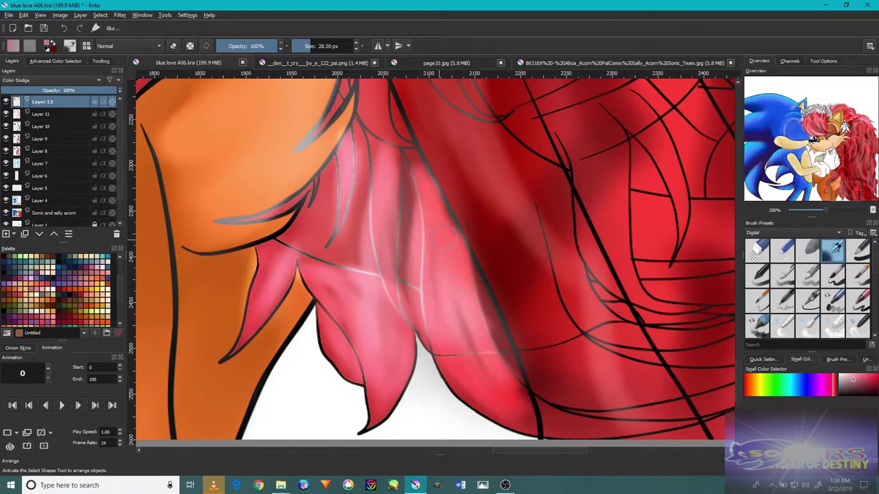
- Highlight the spiral curl and the larger curls in the lower outer part of the long hair
scroll(421, 241, up, 1)
drag(482, 245, 419, 284)
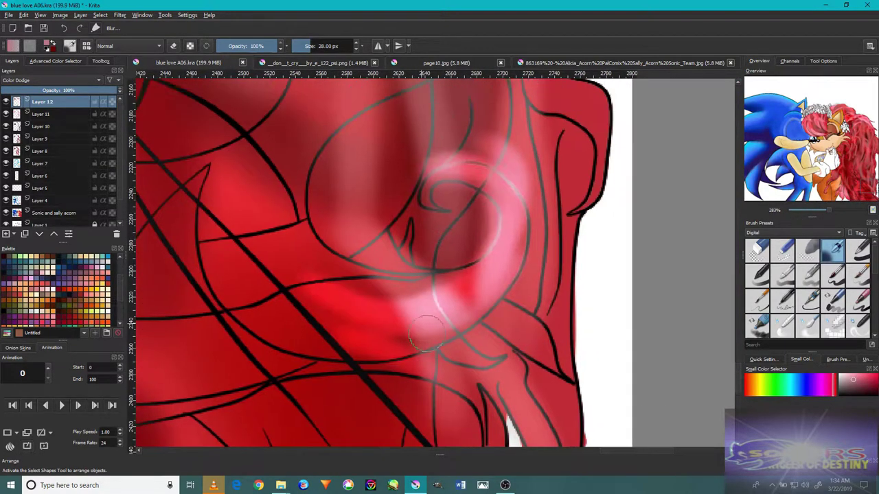
scroll(385, 261, down, 5)
scroll(405, 295, up, 5)
scroll(350, 357, down, 4)
scroll(313, 319, up, 5)
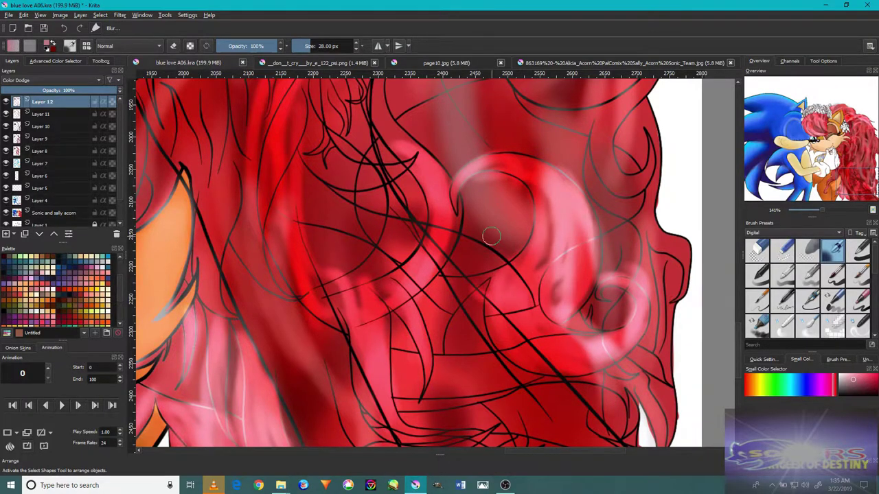
- Add highlight streaks to the curved locks and round curls in the middle of the long hair
scroll(559, 271, down, 3)
scroll(536, 289, up, 3)
scroll(522, 309, down, 3)
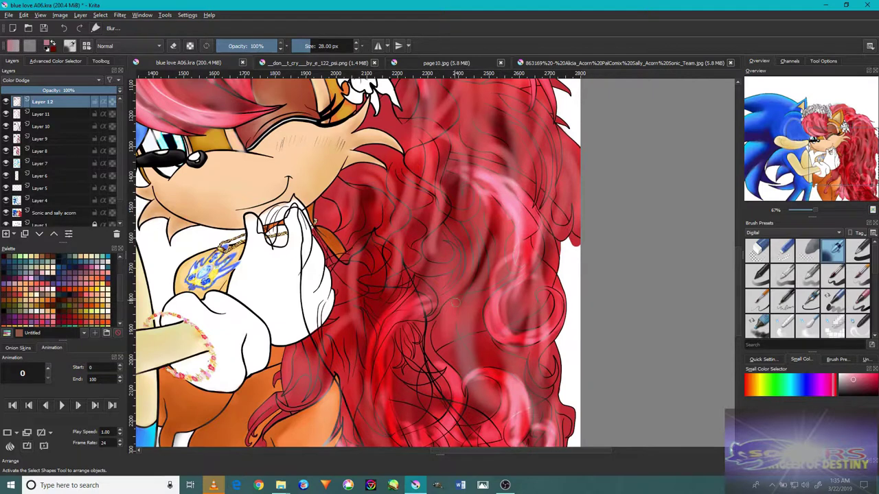
scroll(446, 291, down, 2)
scroll(444, 268, up, 3)
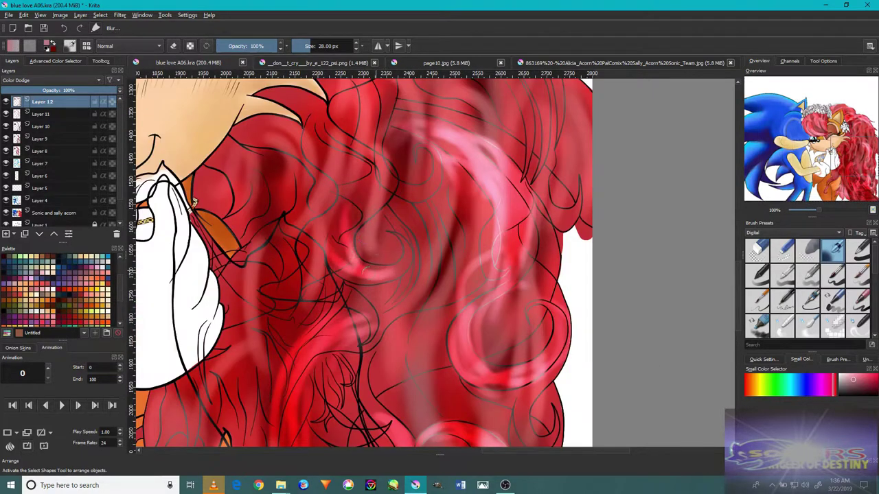
scroll(433, 261, up, 1)
- Lower the Color Dodge layer's opacity to 61% and add more highlights to the curls beyond the raised glove
scroll(433, 260, down, 3)
click(73, 90)
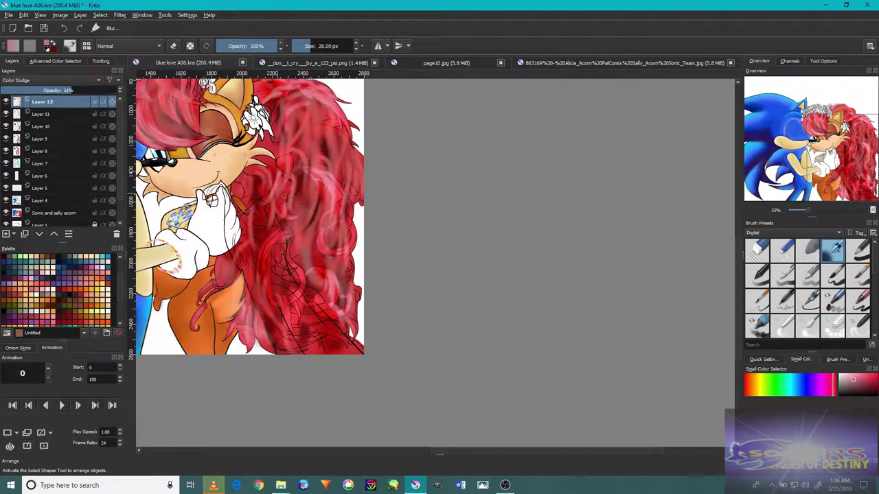
scroll(451, 327, up, 3)
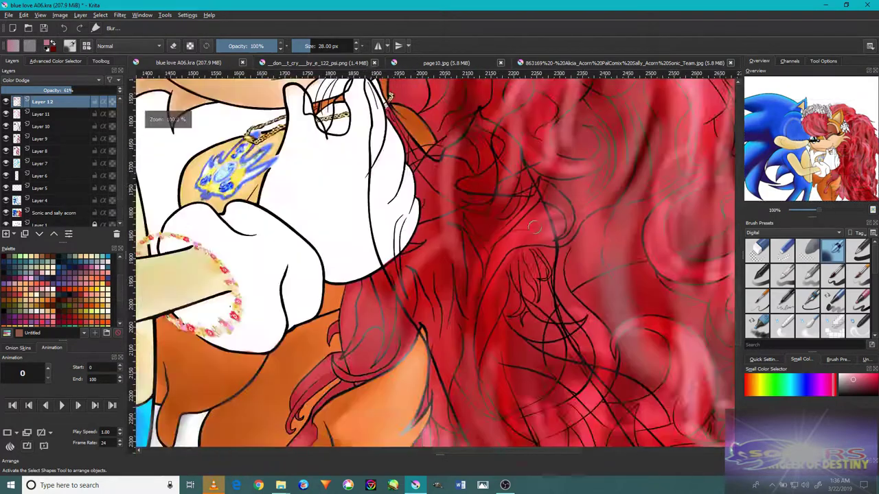
scroll(487, 176, down, 3)
scroll(520, 144, up, 3)
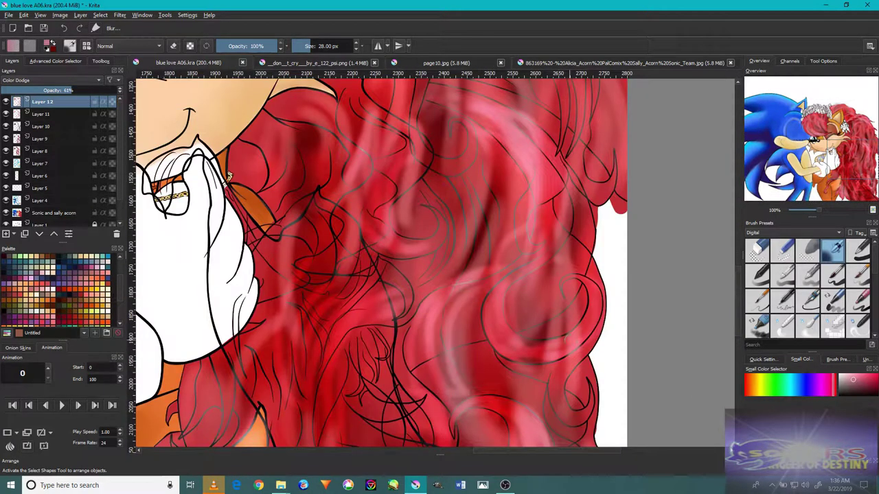
- Paint curved highlight streaks through the outer hair behind the cheek fur and the ear flower
scroll(380, 261, up, 1)
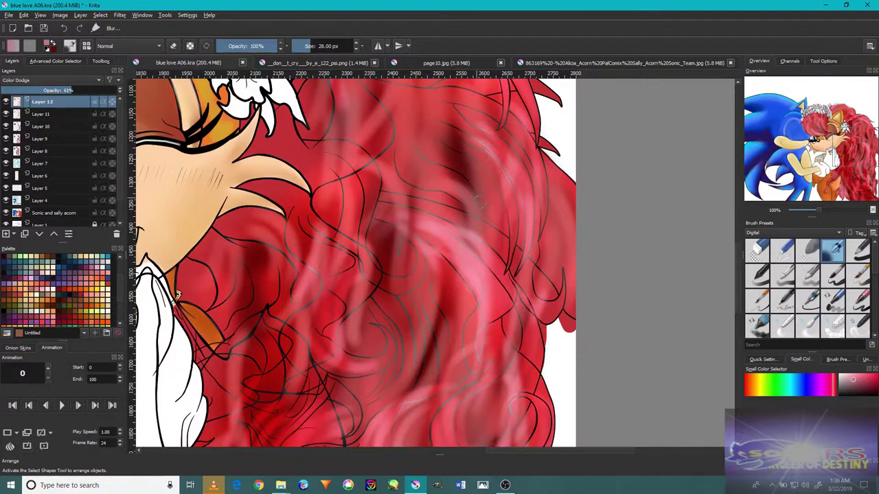
scroll(478, 199, down, 3)
scroll(545, 324, up, 4)
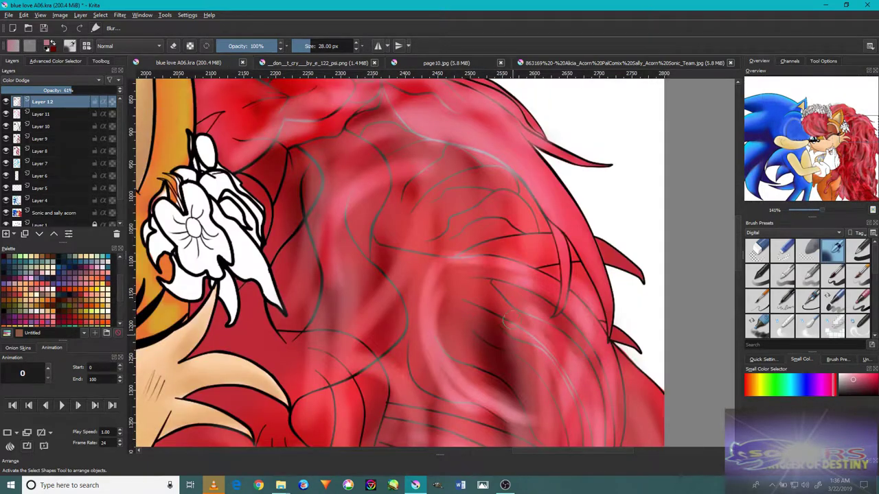
- Highlight the lock of hair falling over the hip beside the gloves
drag(384, 261, 603, 168)
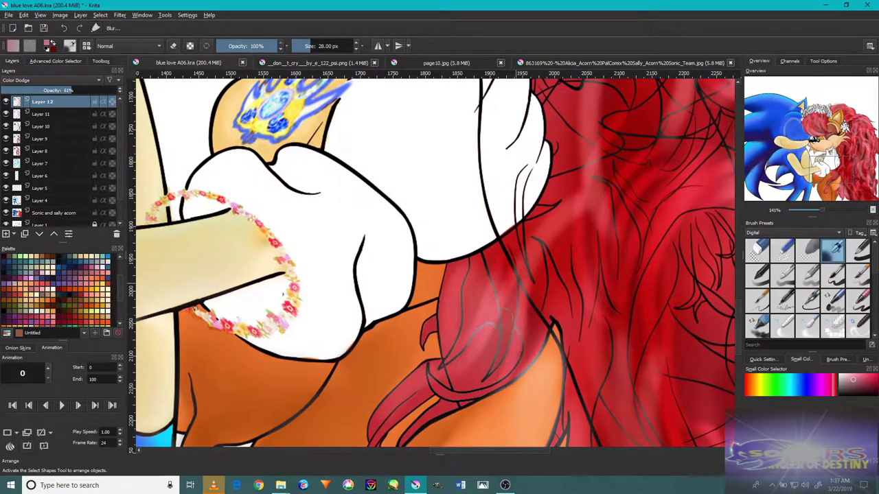
scroll(576, 335, down, 3)
scroll(597, 193, up, 3)
drag(576, 261, 565, 226)
scroll(565, 225, down, 3)
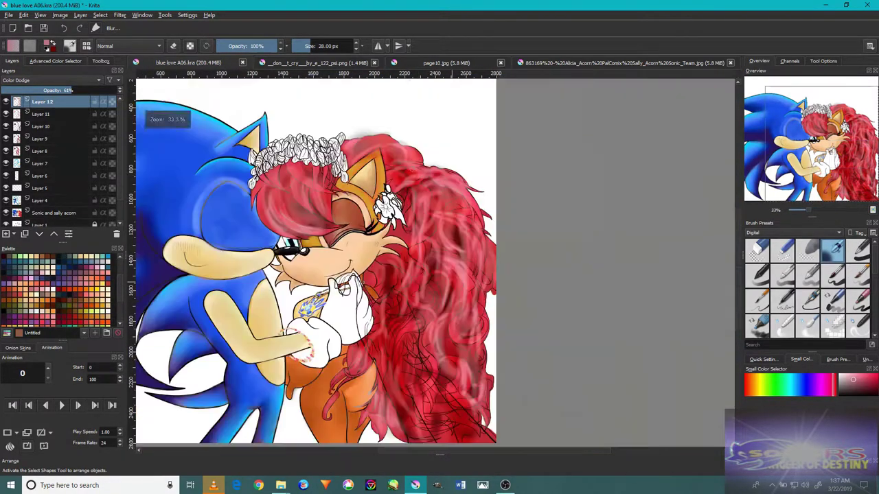
- Add curved highlight streaks across the top of the hair above and behind the ear
scroll(329, 206, up, 5)
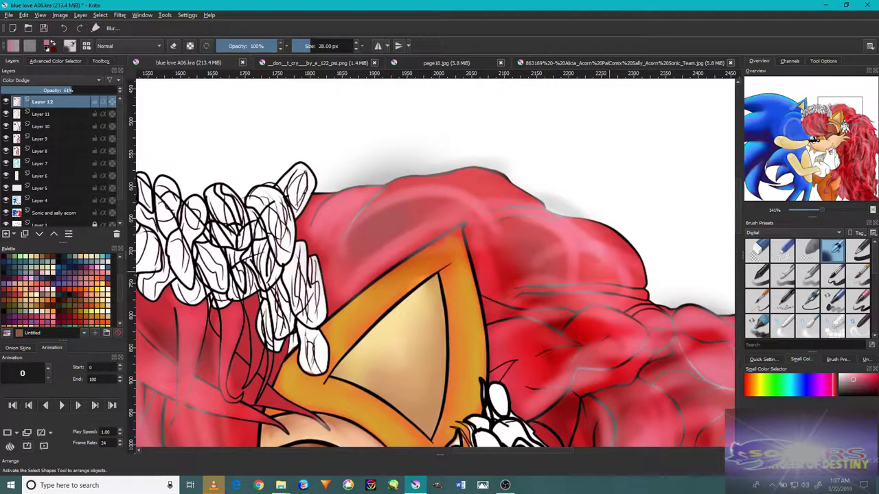
drag(412, 323, 323, 206)
drag(618, 329, 529, 209)
mouse_move(604, 385)
mouse_down()
mouse_move(515, 264)
mouse_move(501, 265)
mouse_up()
drag(544, 218, 550, 287)
scroll(501, 227, down, 5)
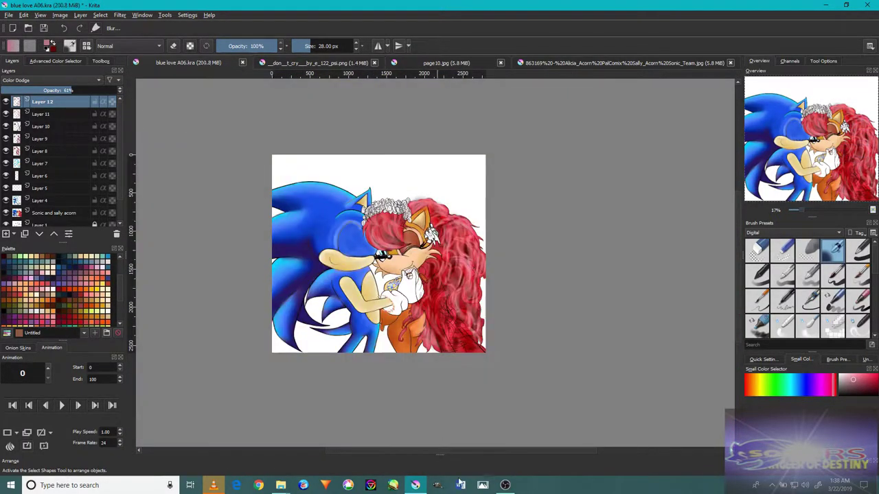
- Add further 28 px highlight streaks to the fringe and the long hair behind the ear flower
scroll(372, 289, up, 5)
scroll(413, 259, down, 5)
scroll(432, 196, up, 5)
drag(316, 55, 357, 272)
scroll(476, 336, down, 3)
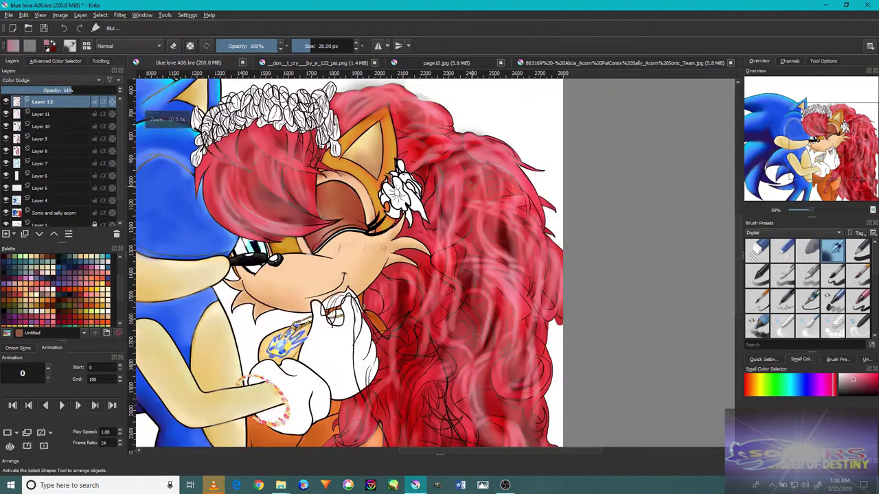
scroll(528, 314, up, 4)
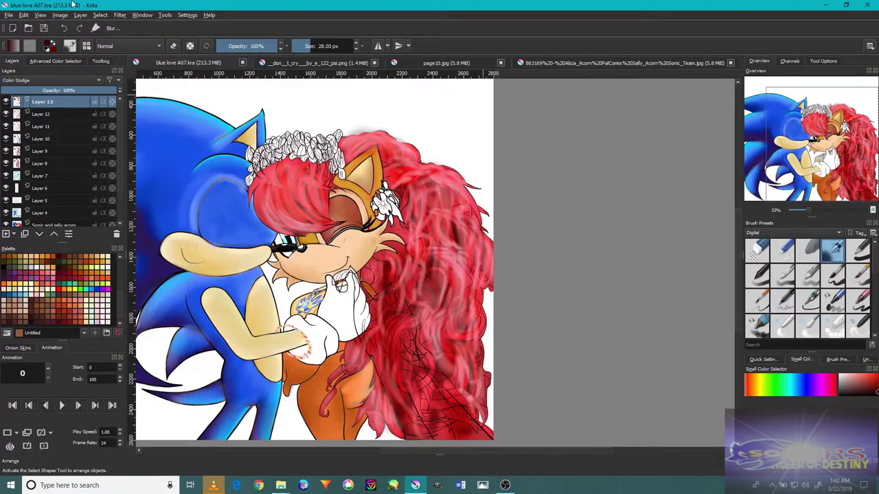
- Add 28 px Color Dodge streaks to the lower outer curls and the long hair behind the ear flower
scroll(361, 292, up, 3)
scroll(361, 292, left, 4)
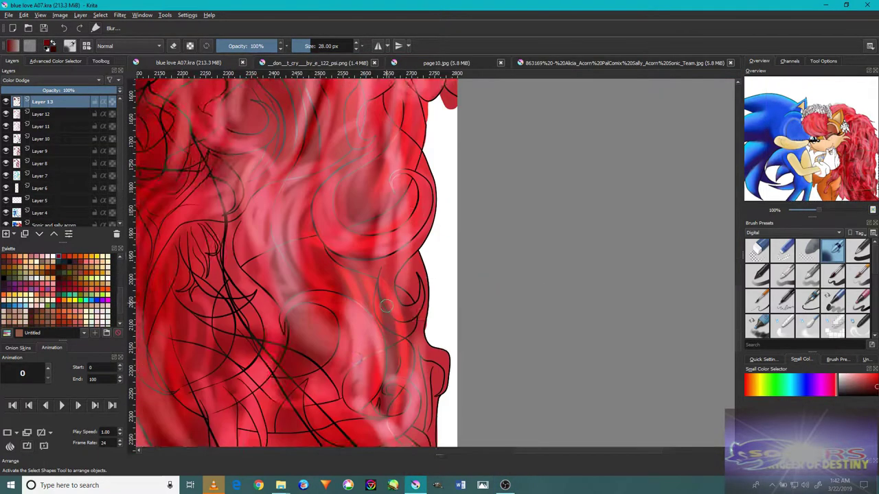
drag(400, 284, 416, 439)
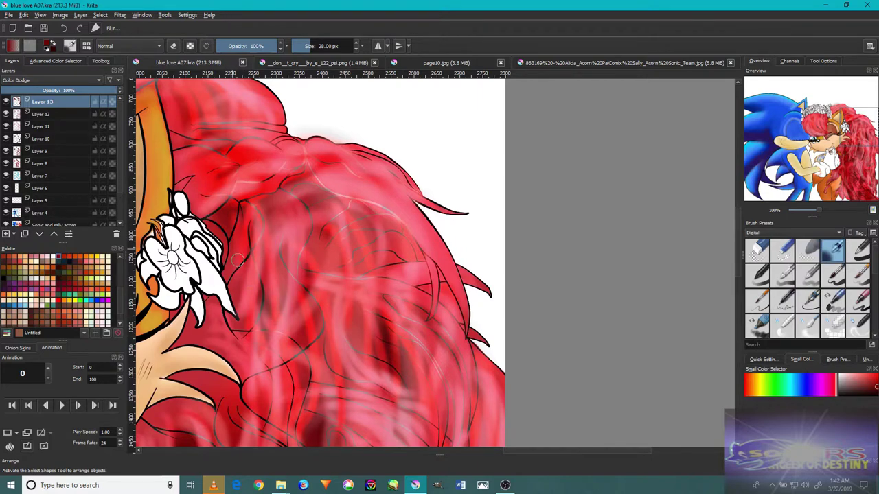
scroll(289, 378, up, 5)
scroll(288, 378, down, 5)
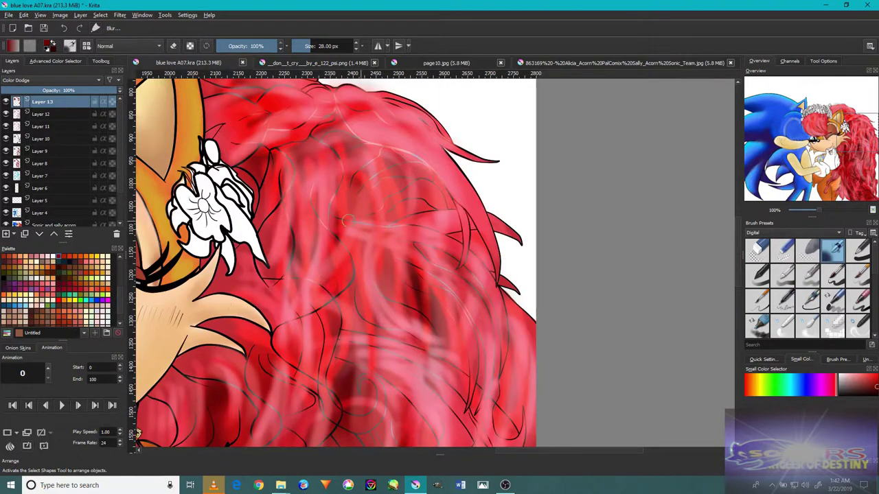
- Brighten the fringe and the hair behind the ear flower with additional Color Dodge strokes
scroll(137, 432, down, 3)
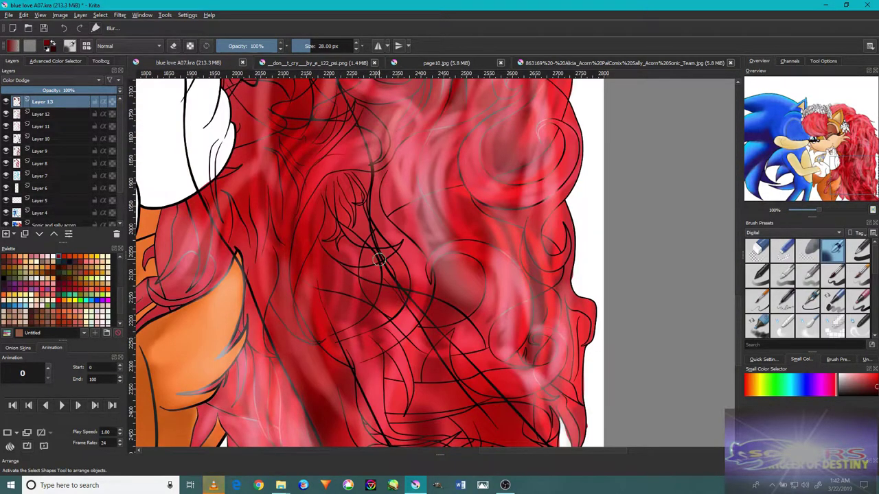
scroll(378, 259, down, 4)
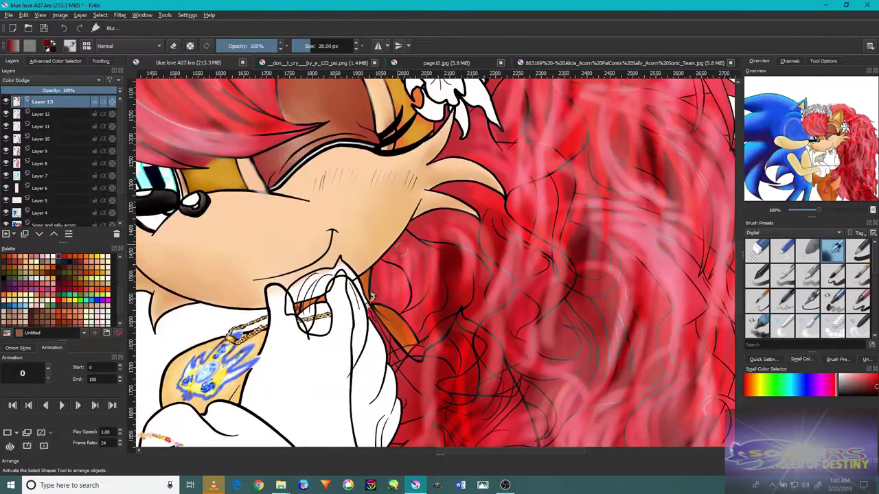
drag(496, 184, 647, 369)
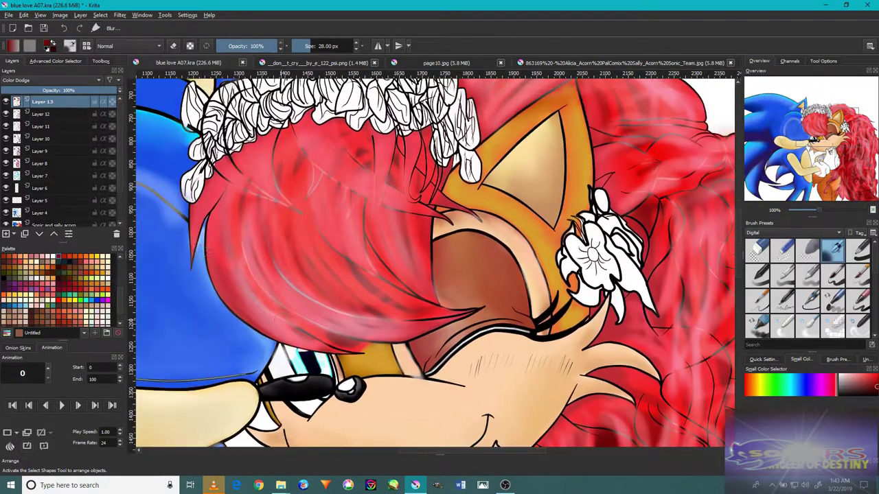
scroll(237, 176, down, 1)
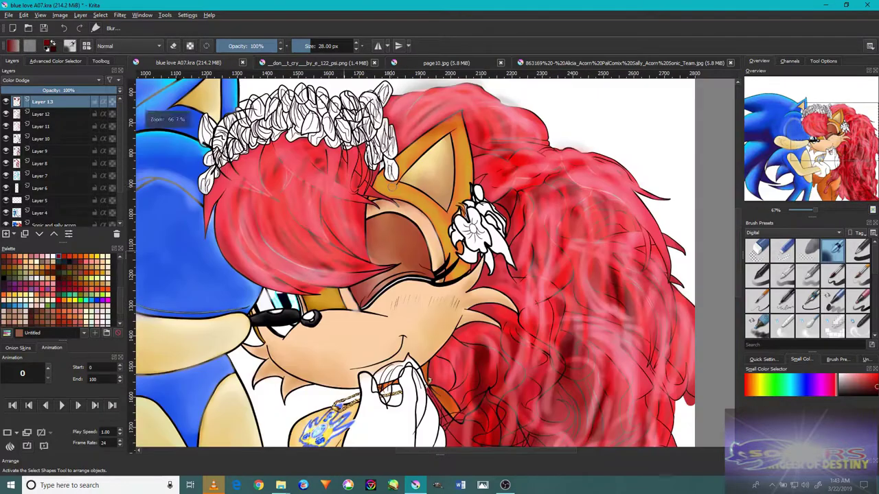
scroll(507, 174, up, 3)
scroll(497, 405, down, 5)
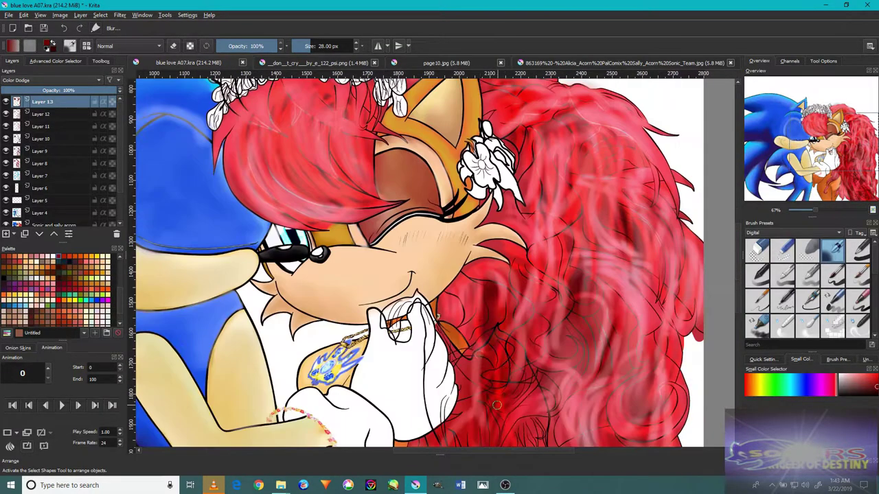
- Paint bright red dodge streaks down the lower hair between the gloves, the hip and the outer curls
scroll(553, 357, up, 5)
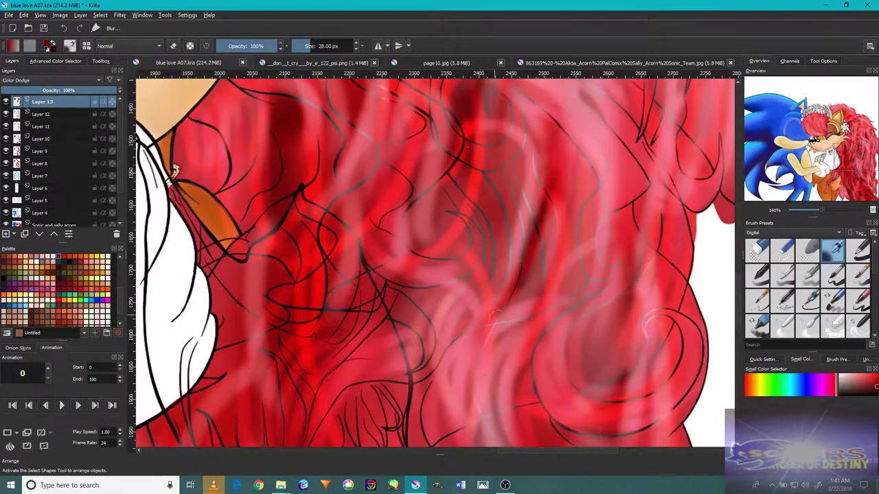
scroll(461, 364, down, 8)
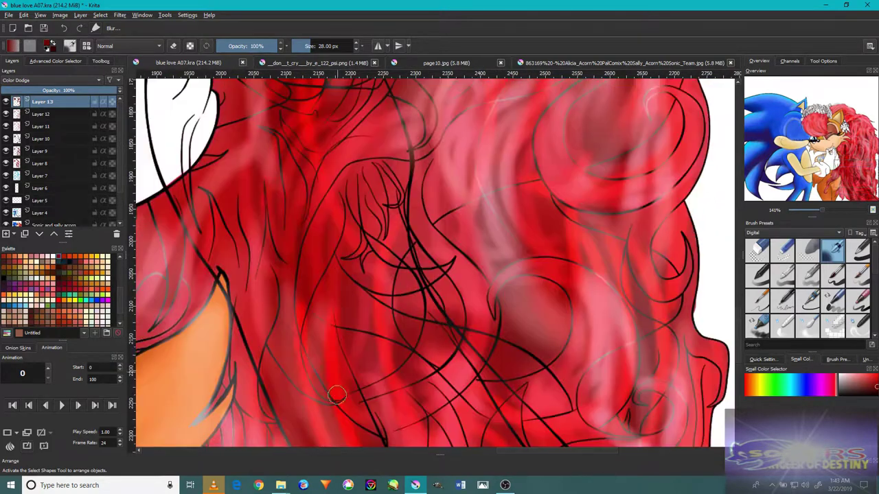
scroll(269, 265, up, 3)
scroll(269, 265, left, 5)
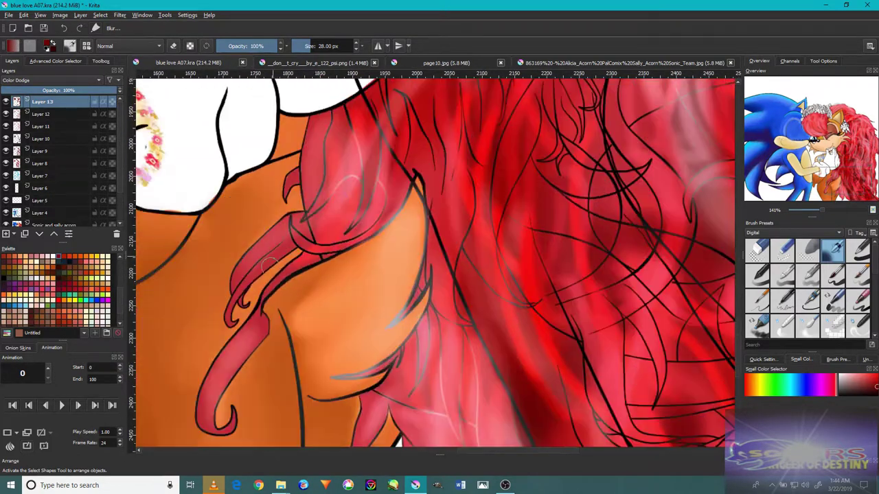
scroll(242, 300, up, 2)
scroll(354, 230, down, 2)
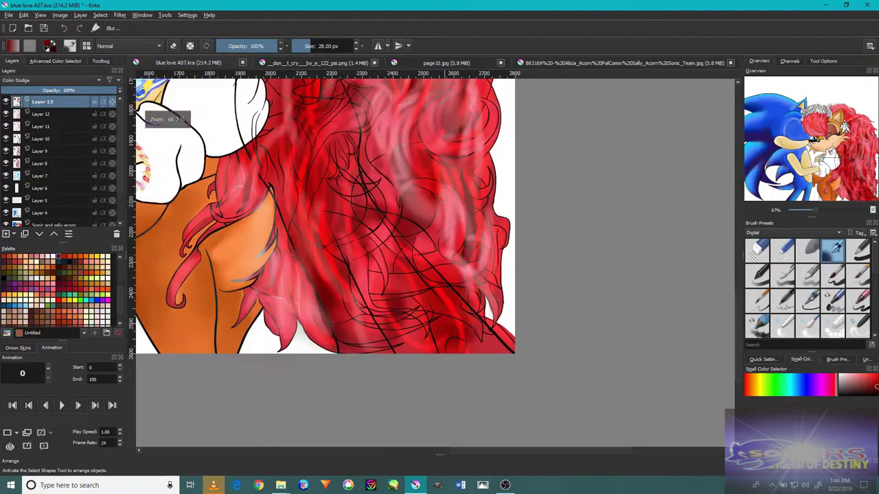
- Intensify the red in the middle of the long hair beside the cheek fur with 28 px dodge strokes
scroll(426, 210, up, 5)
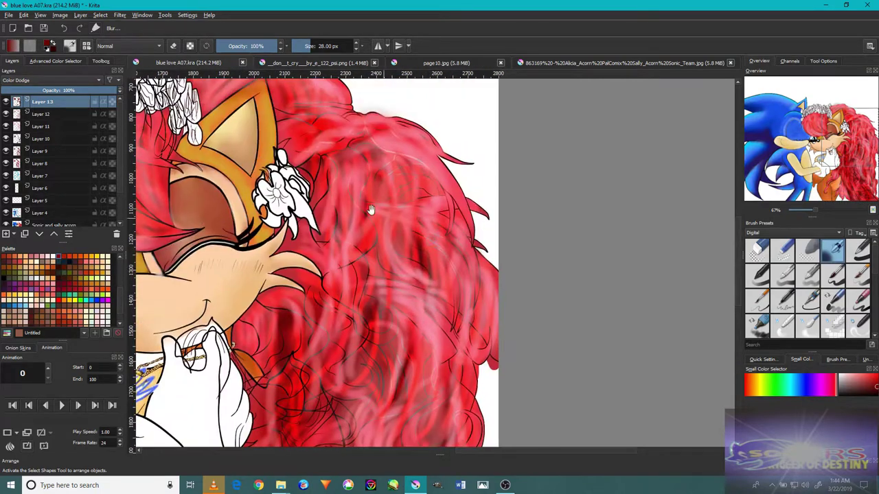
scroll(370, 209, up, 2)
scroll(400, 291, down, 2)
scroll(396, 404, up, 2)
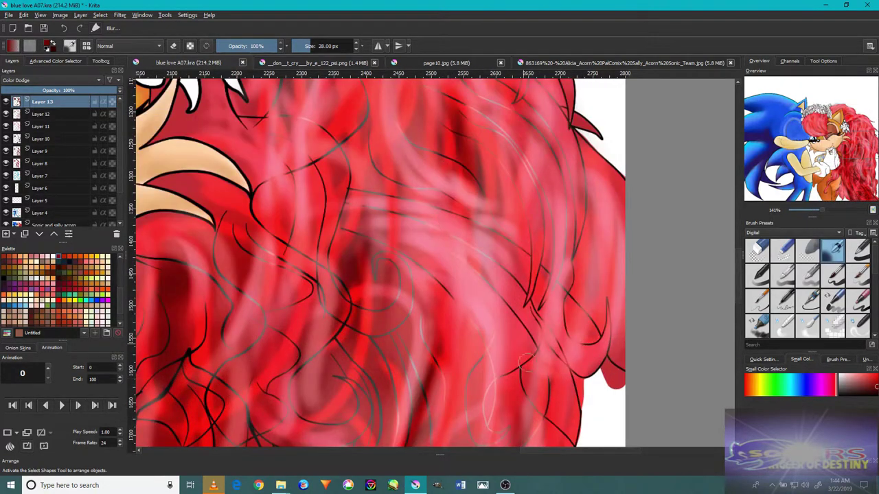
scroll(377, 261, down, 5)
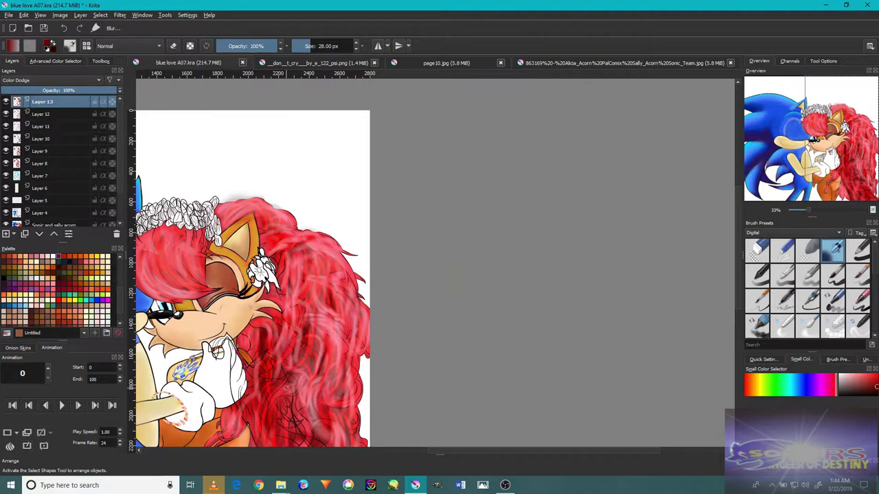
- Brighten the crown of the hair above and behind the fox's ear with soft red dodge streaks
scroll(246, 251, up, 4)
mouse_move(485, 252)
mouse_down()
mouse_move(460, 255)
mouse_move(362, 148)
mouse_move(426, 206)
mouse_move(385, 220)
mouse_move(481, 213)
mouse_move(530, 226)
mouse_up()
scroll(530, 227, down, 8)
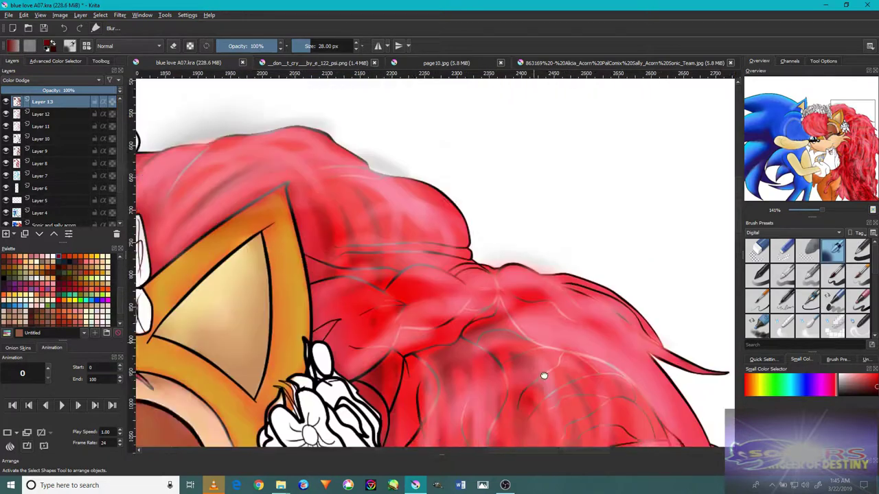
scroll(471, 239, up, 3)
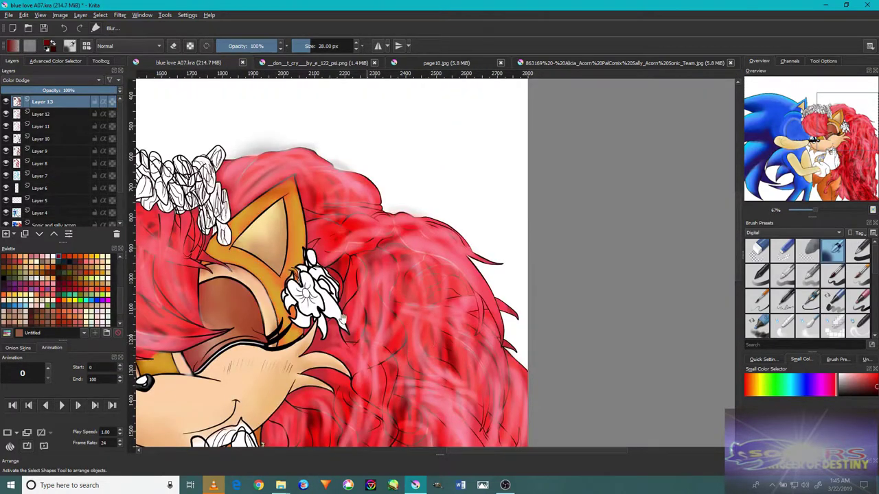
drag(471, 239, 622, 298)
- Deepen the glowing red between the strands of the long hair beside the ear flower and cheek fur
drag(304, 284, 271, 16)
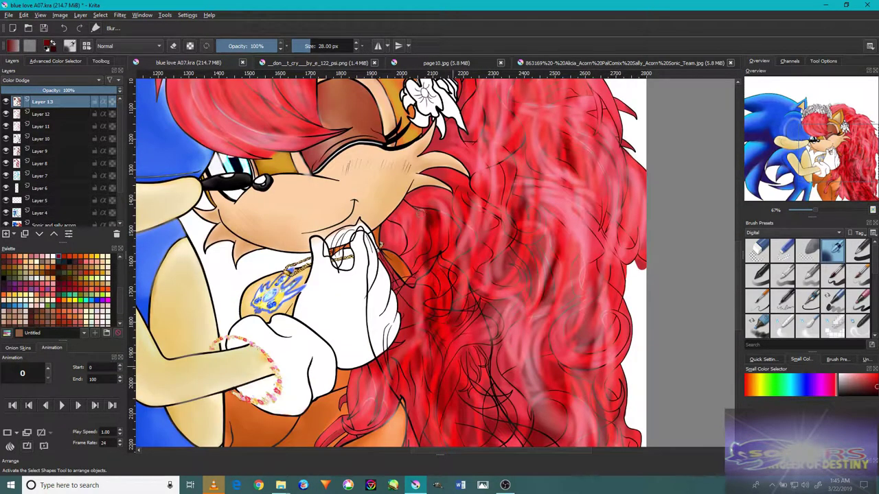
scroll(454, 361, down, 5)
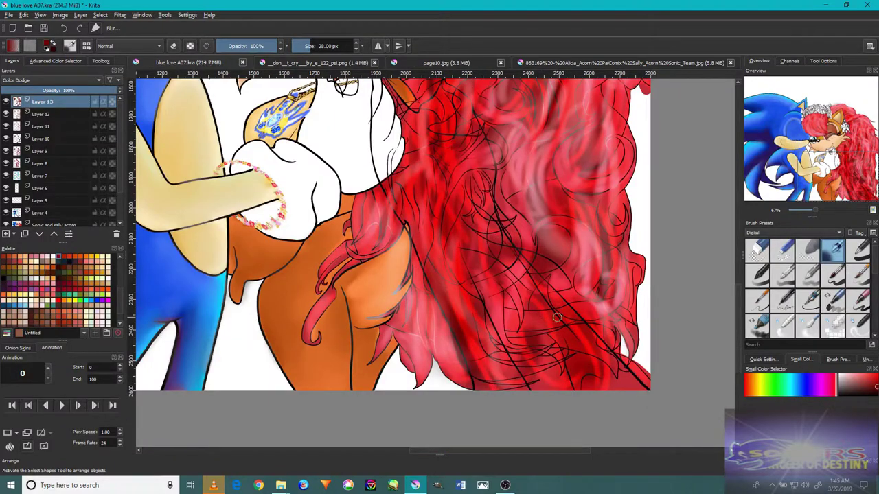
scroll(610, 296, up, 10)
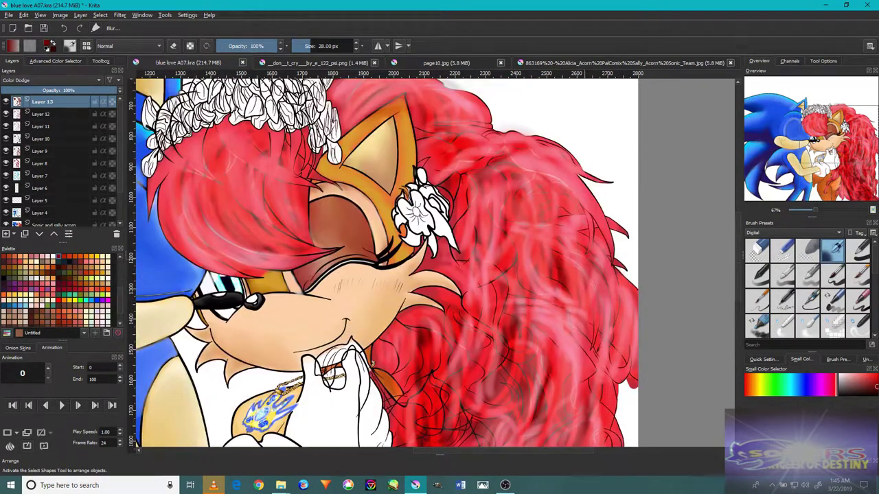
scroll(450, 188, down, 3)
scroll(237, 378, up, 6)
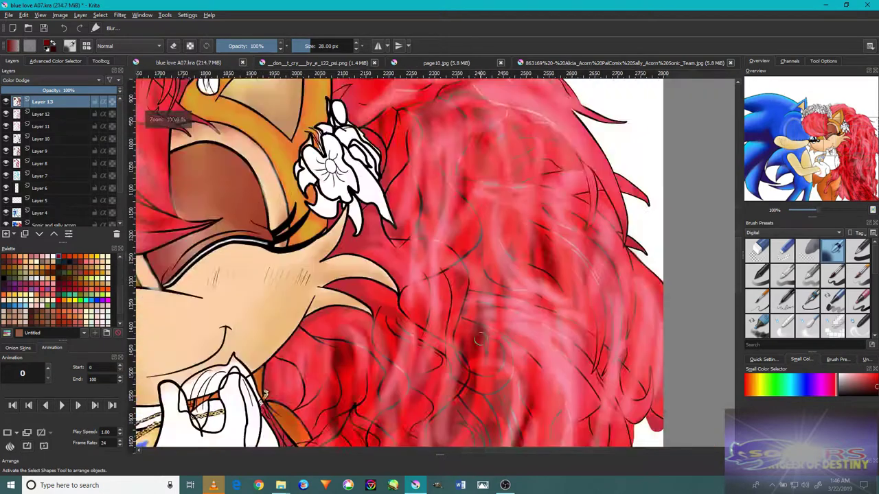
scroll(416, 184, up, 5)
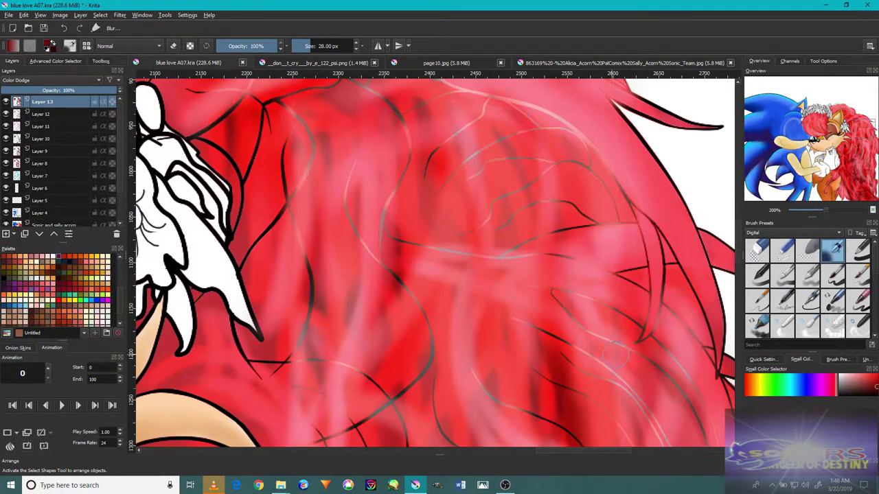
- Add a new paint layer above Layer 13 and set its blending mode to Multiply
scroll(616, 353, down, 4)
scroll(616, 354, up, 2)
scroll(616, 353, down, 2)
click(31, 80)
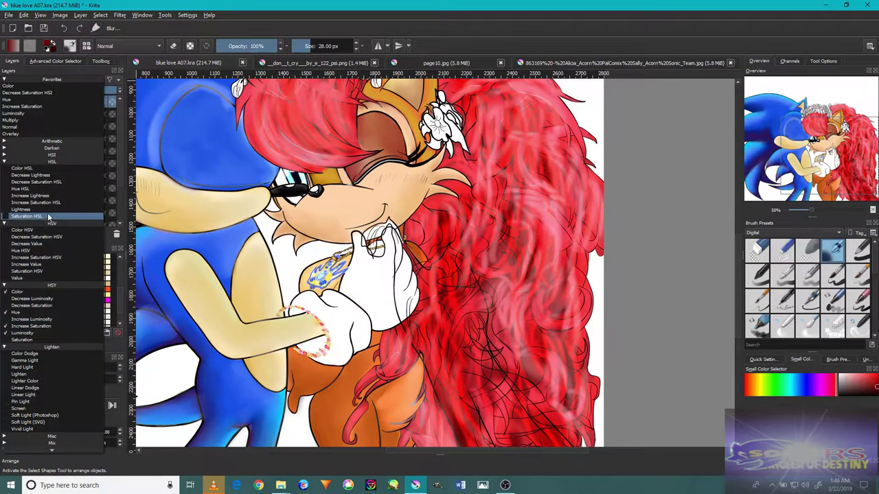
click(49, 436)
click(52, 443)
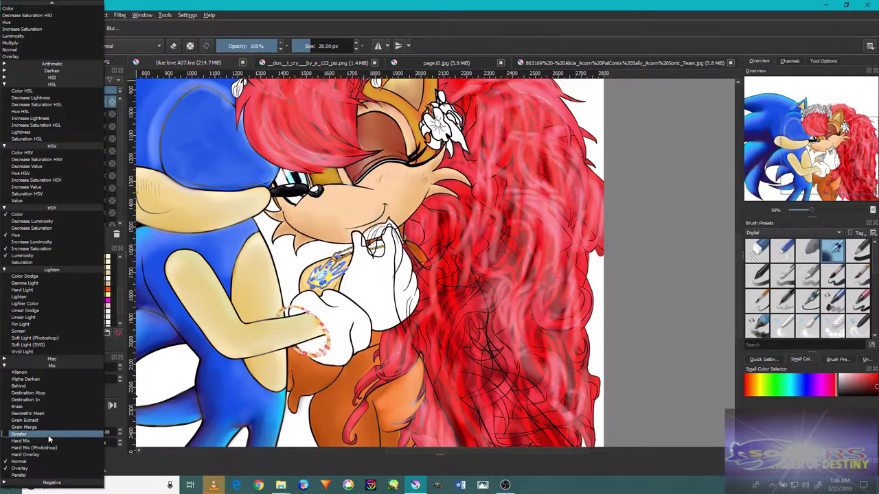
scroll(54, 449, down, 1)
click(54, 449)
click(38, 84)
click(34, 120)
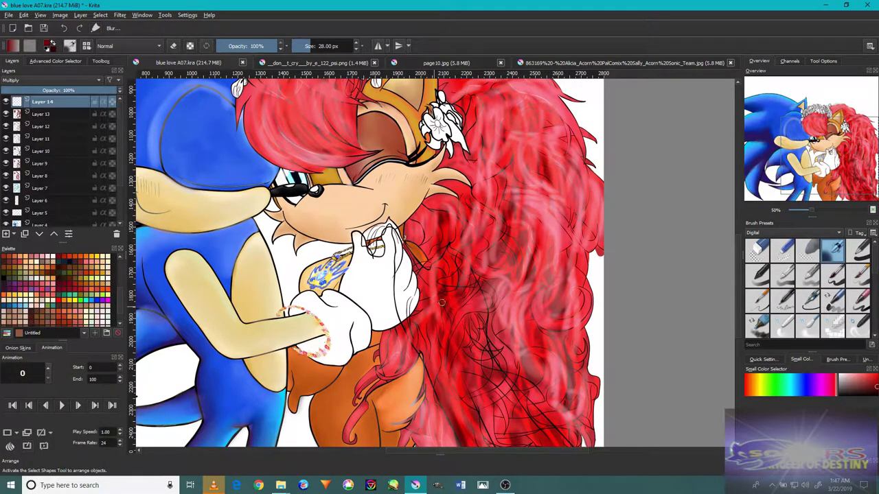
- Lower Layer 14's opacity to 52% and paint dark shadow strokes through the large outer curl of the hair
scroll(405, 261, up, 4)
click(62, 90)
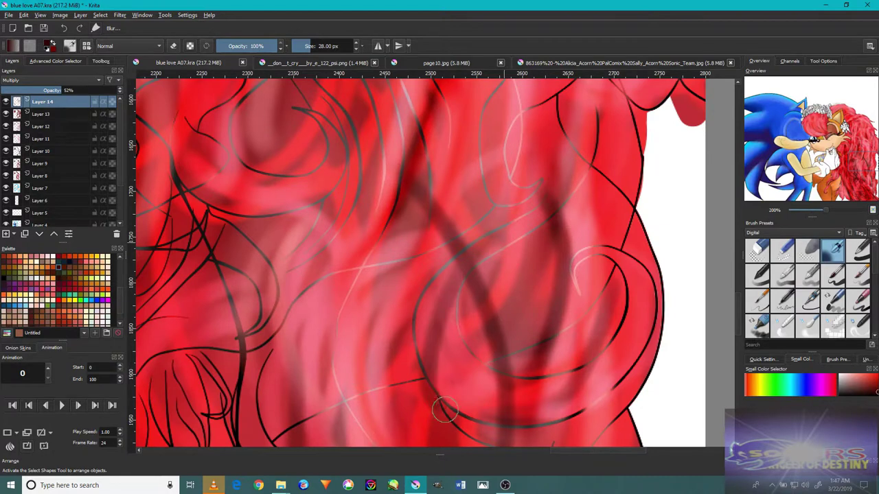
double_click(59, 71)
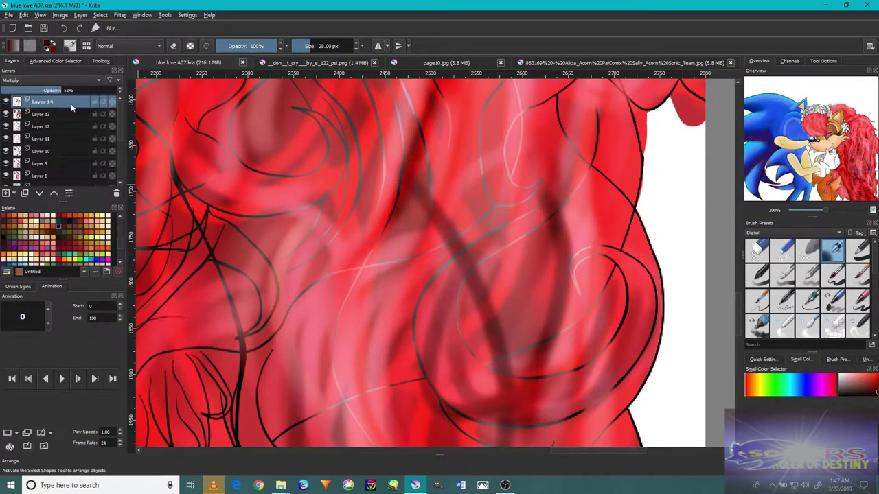
- Switch Layer 14 to Darken at 67% opacity and paint shadow streaks into the hair behind the hip
click(51, 80)
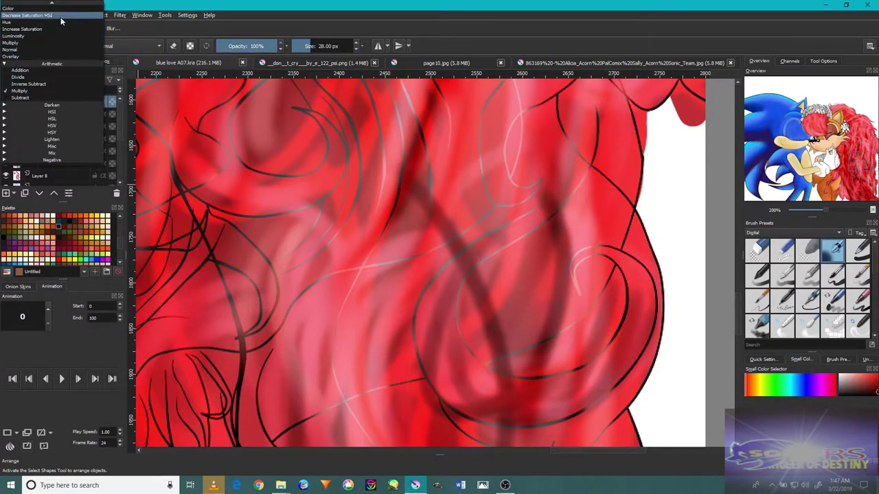
click(57, 118)
scroll(328, 313, down, 1)
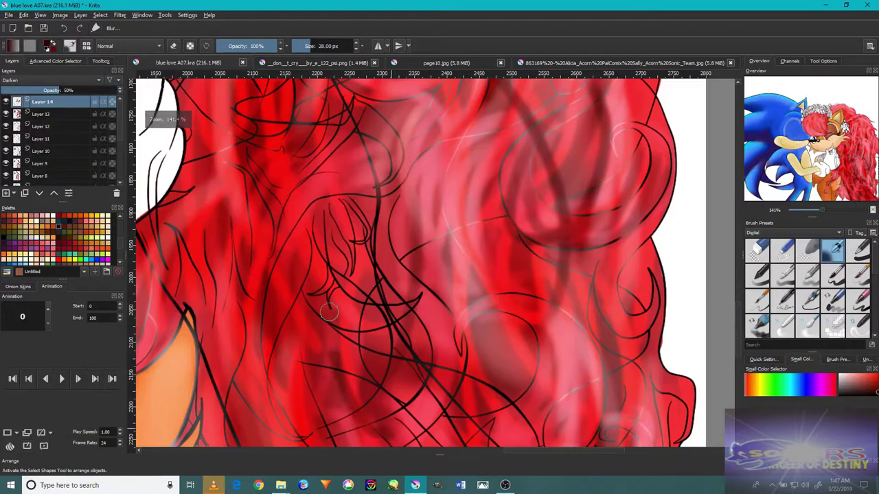
mouse_move(222, 428)
mouse_down()
mouse_move(287, 202)
mouse_move(247, 332)
mouse_up()
drag(228, 292, 511, 346)
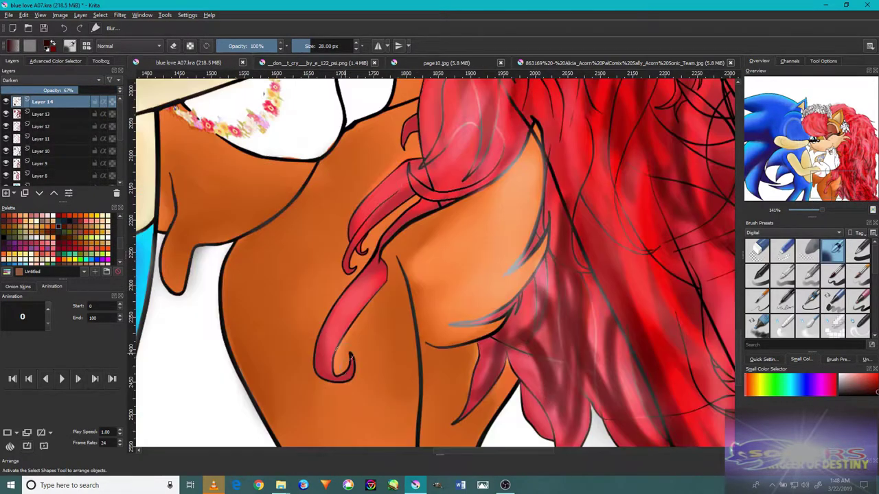
- Shade the curled locks falling over the hip and erase the spill on the glove's edge with a 6 px eraser
drag(376, 273, 329, 335)
mouse_move(384, 226)
mouse_down()
mouse_move(337, 261)
mouse_move(326, 294)
mouse_up()
drag(440, 171, 426, 275)
drag(398, 164, 412, 274)
drag(484, 206, 457, 281)
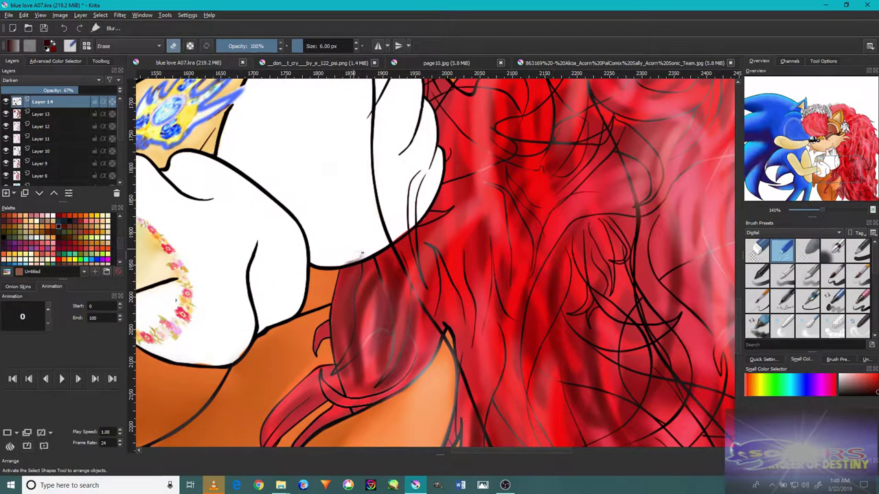
key(slash)
key(minus)
key(minus)
key(minus)
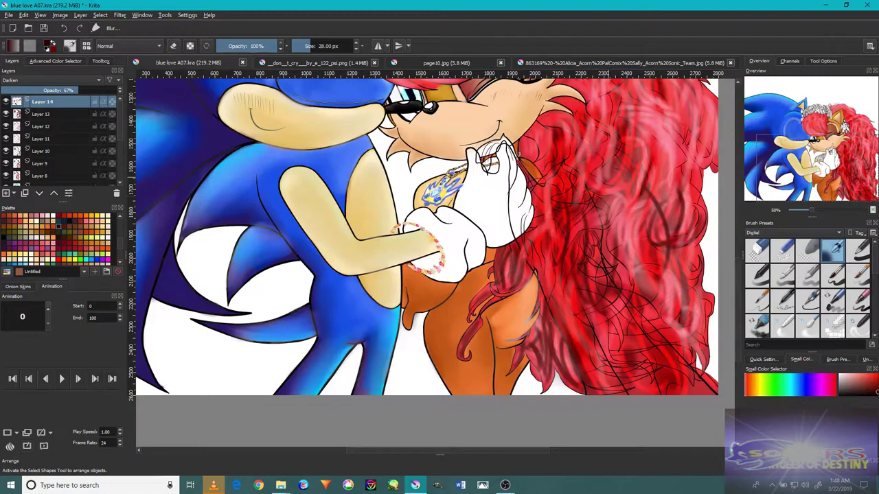
- Paint dark 28 px shadow strands along the outer edge of the long hair below the pointed tufts
key(plus)
key(plus)
key(plus)
key(plus)
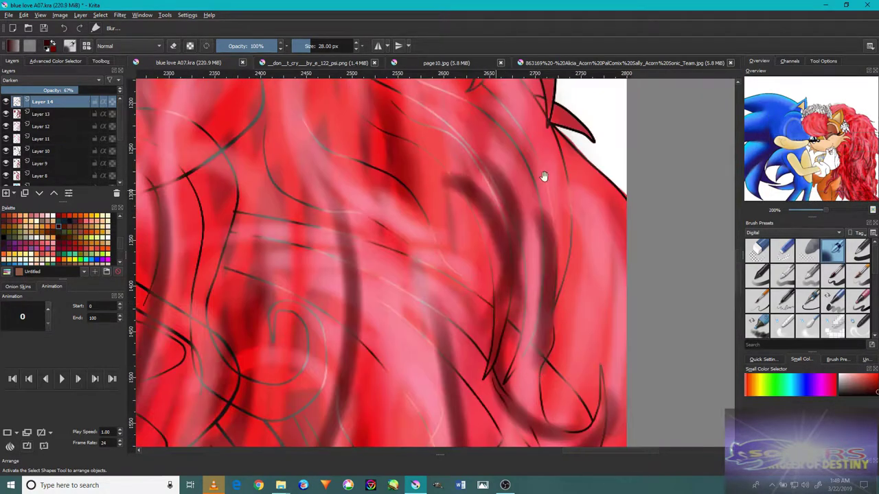
- Paint broad dark shadow bands beneath the crown of the hair, from behind the ear flower to the outer edge
mouse_move(543, 178)
mouse_down()
mouse_move(561, 280)
mouse_move(618, 384)
mouse_up()
drag(581, 278, 412, 168)
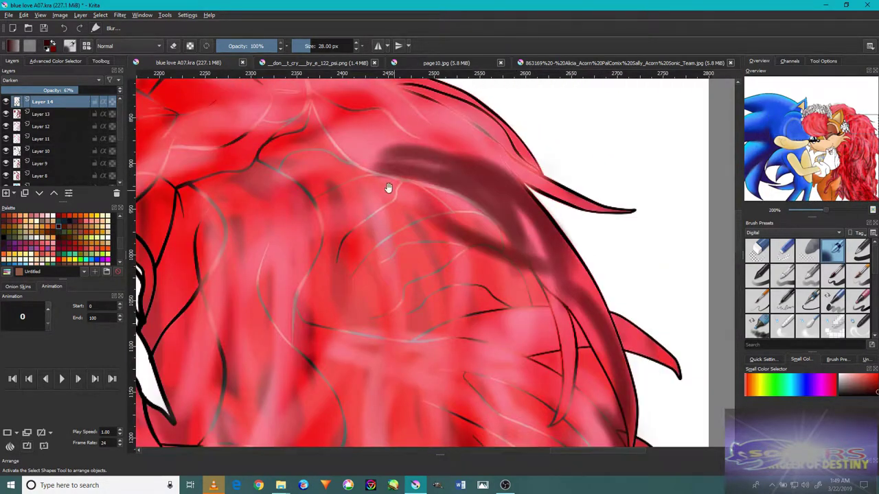
drag(411, 206, 508, 371)
drag(516, 237, 398, 165)
mouse_move(522, 199)
mouse_down()
mouse_move(333, 292)
mouse_move(514, 222)
mouse_up()
drag(549, 274, 398, 384)
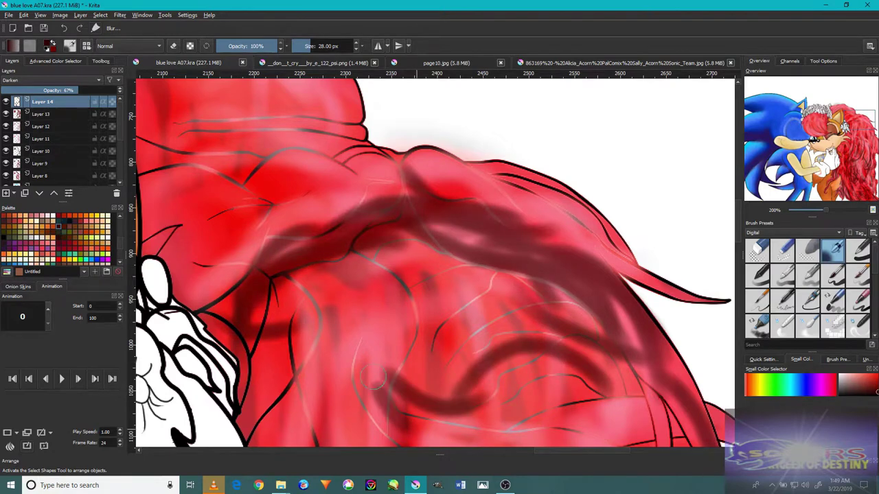
- Paint curved 28 px shadow strands through the hair beneath the crown and lower Layer 14's opacity to 46%
key(minus)
key(minus)
key(minus)
key(minus)
key(plus)
key(plus)
key(plus)
key(plus)
drag(384, 268, 460, 295)
key(minus)
key(minus)
key(minus)
key(minus)
key(plus)
key(plus)
key(plus)
key(plus)
drag(412, 206, 687, 363)
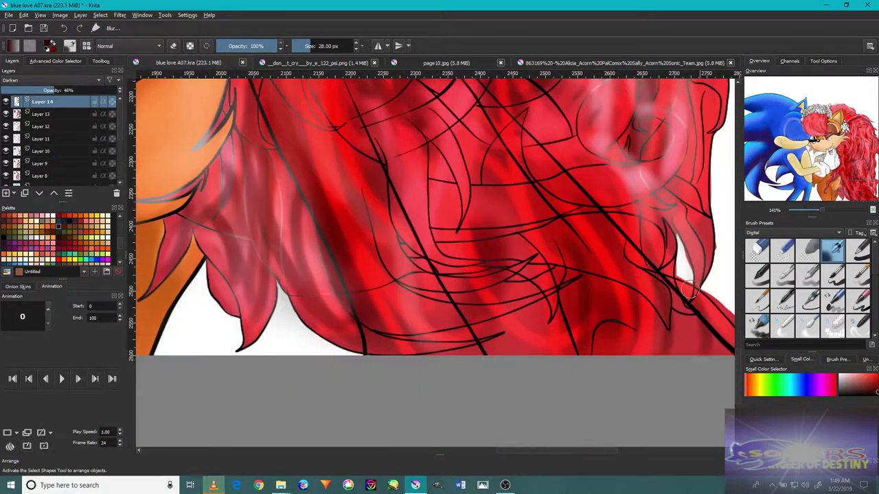
- Paint dark shadow strands down the lower part of the long hair, near its outer edge
key(minus)
key(minus)
key(minus)
key(minus)
key(plus)
key(plus)
key(plus)
key(plus)
key(plus)
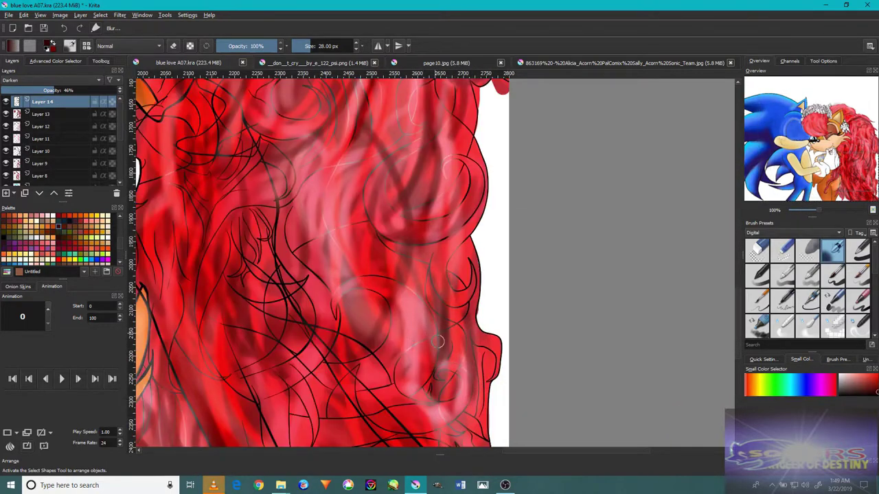
- Shade the curled locks below the crown with looping dark strands running down beside the ear flower
key(minus)
key(minus)
key(minus)
key(plus)
key(plus)
key(plus)
key(plus)
key(plus)
key(plus)
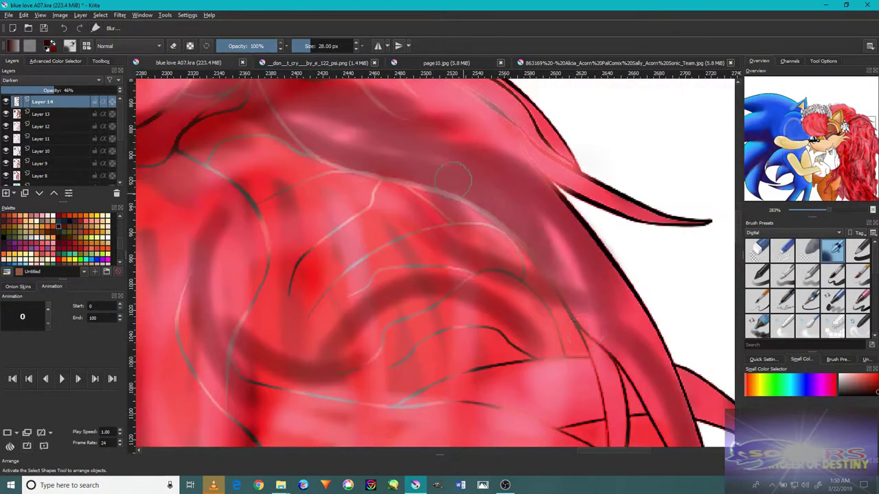
drag(453, 178, 584, 330)
key(minus)
key(minus)
key(minus)
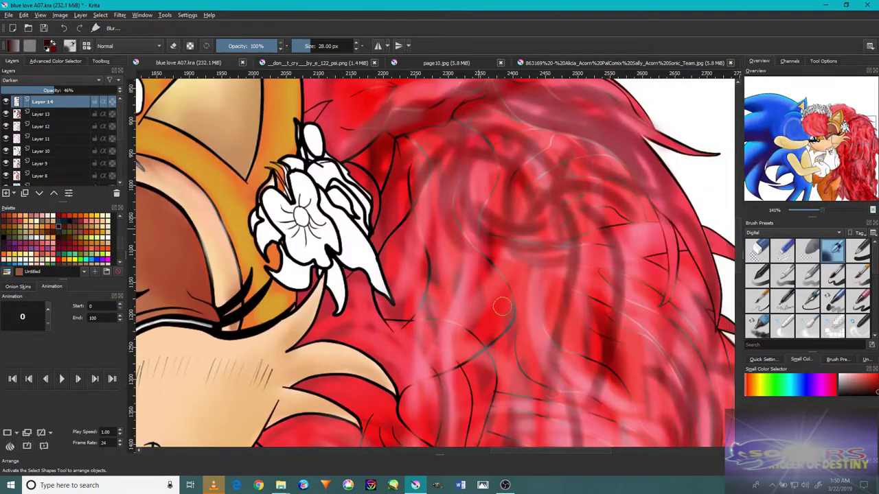
- Lower Layer 14's opacity to 36% and paint curved shadow streaks across the bangs beneath the flower crown
key(minus)
key(plus)
key(Left)
key(Up)
key(Left)
key(Up)
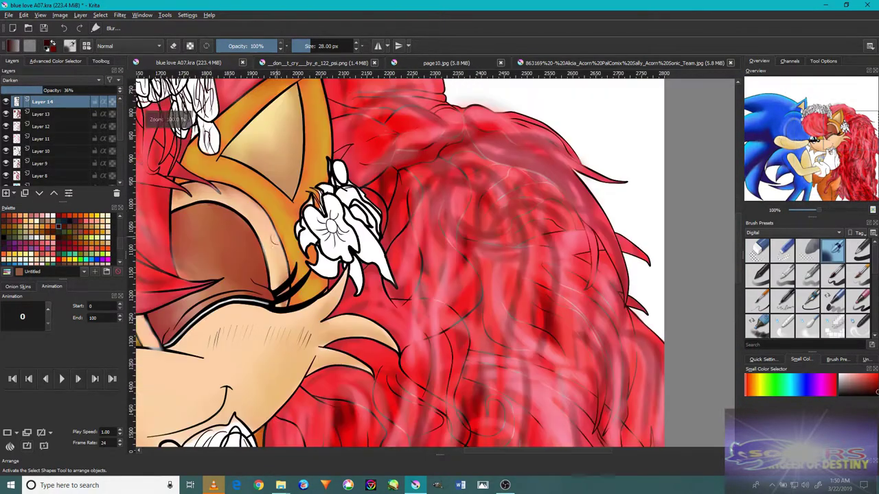
key(Left)
key(Up)
key(Left)
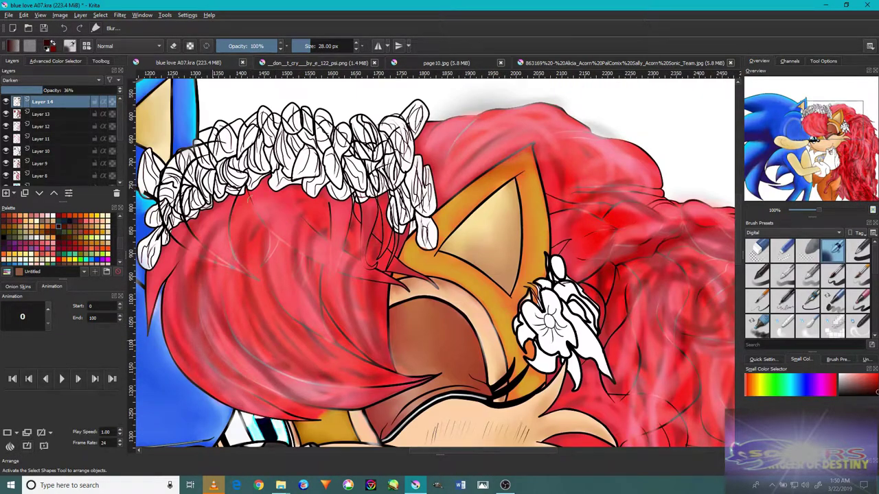
key(Left)
key(Down)
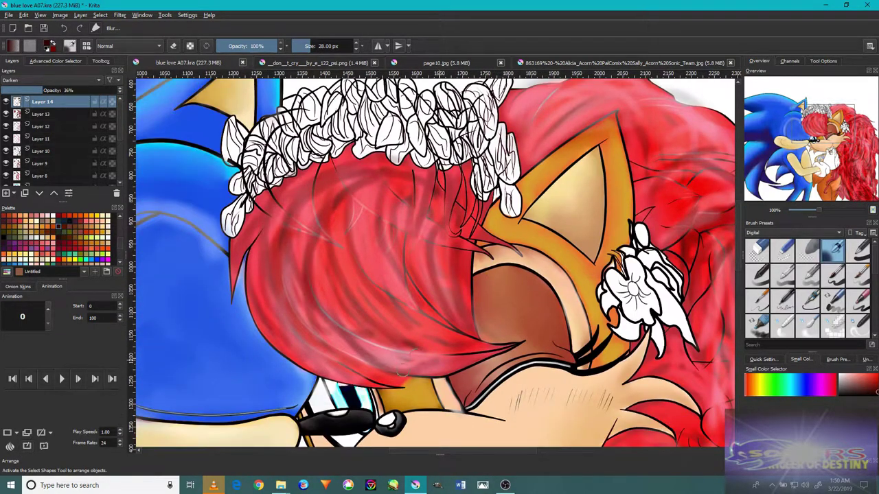
- Paint shadow streaks over the top of the hair behind the fox's ear, following its outer contour
key(plus)
key(plus)
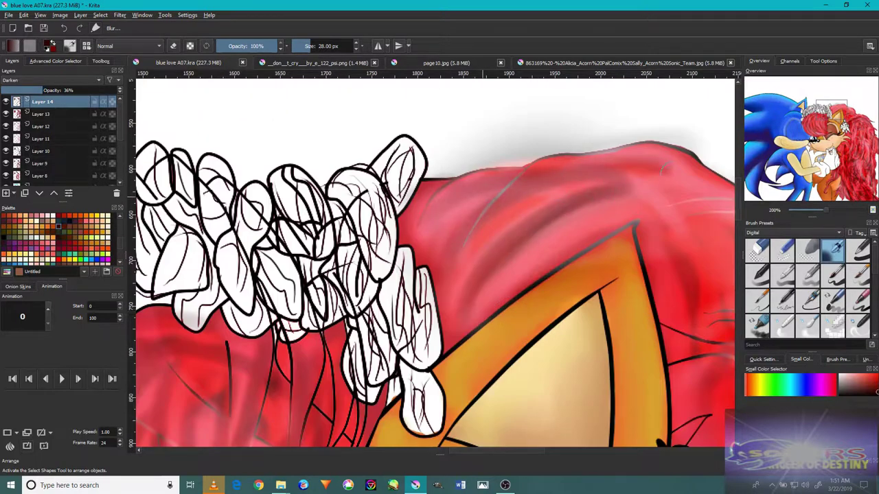
key(Down)
key(minus)
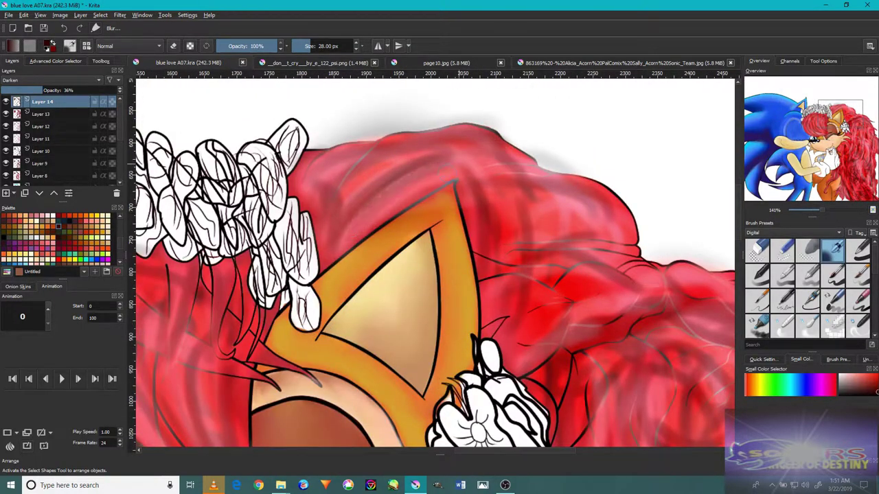
key(minus)
key(minus)
key(minus)
key(plus)
key(plus)
key(plus)
key(plus)
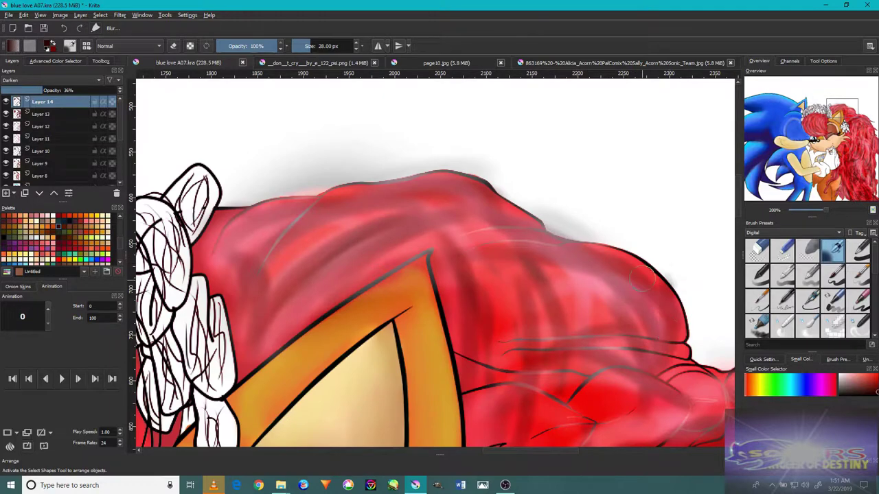
- Shade the red hair between and below the fox's cheek fur tufts
key(Down)
key(Down)
key(Down)
key(Down)
key(Down)
key(Down)
key(Right)
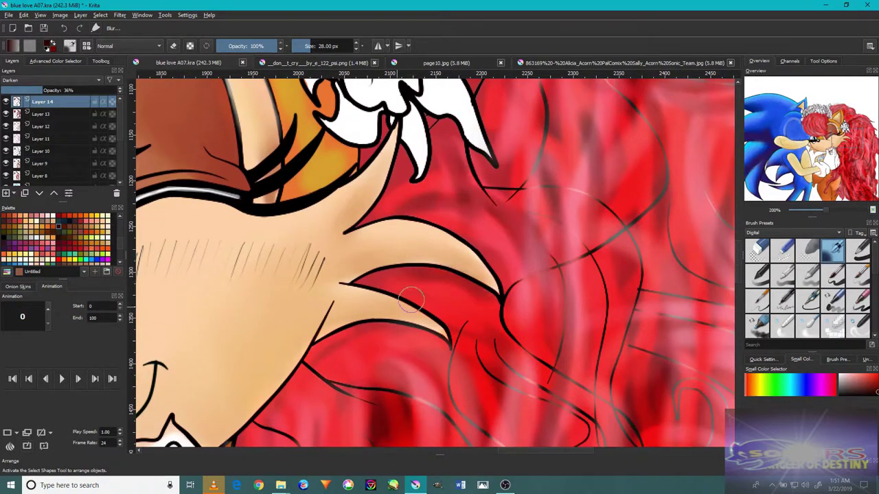
key(Down)
key(Down)
key(Down)
- Add further shadow streaks to the bangs, just under the flower crown
key(minus)
key(minus)
key(minus)
key(minus)
key(plus)
key(plus)
key(Up)
key(Up)
key(Up)
key(Up)
key(Left)
key(Left)
key(Left)
key(Left)
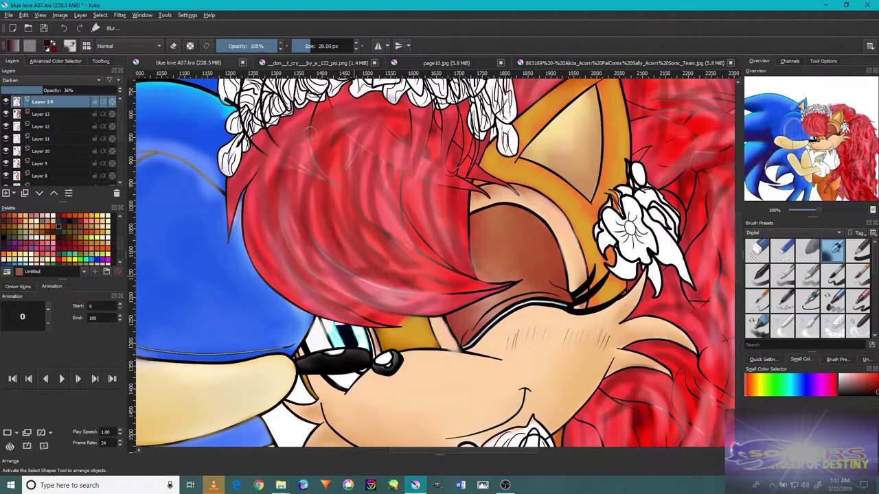
- Shade the thin curled locks that hang over the fox's hip
key(minus)
key(minus)
key(minus)
key(plus)
key(plus)
key(plus)
key(minus)
key(plus)
key(plus)
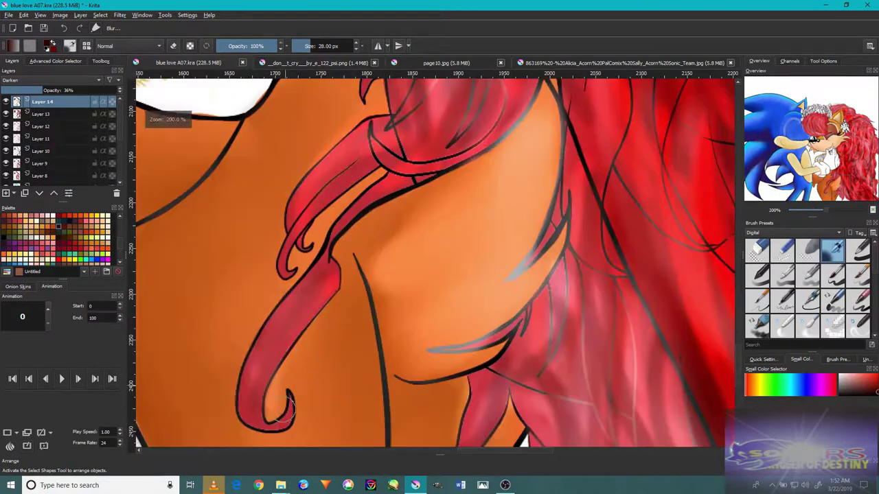
key(Down)
key(Down)
key(minus)
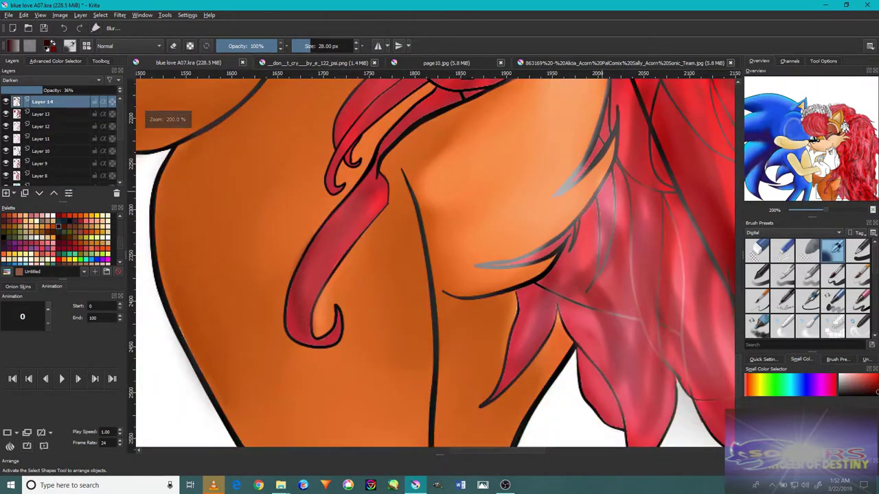
key(Down)
- Paint more shadow strands into the locks behind the hip and the middle of the long hair
drag(618, 199, 520, 259)
scroll(508, 240, up, 10)
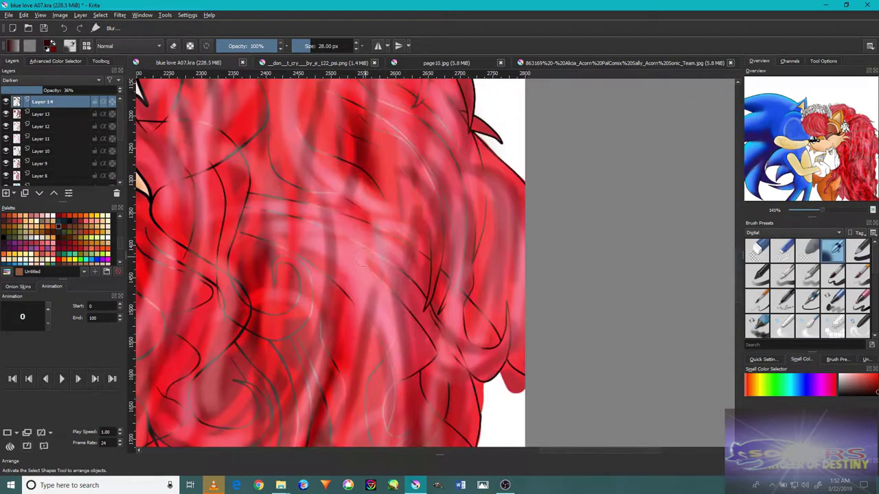
drag(362, 258, 398, 166)
scroll(398, 167, down, 5)
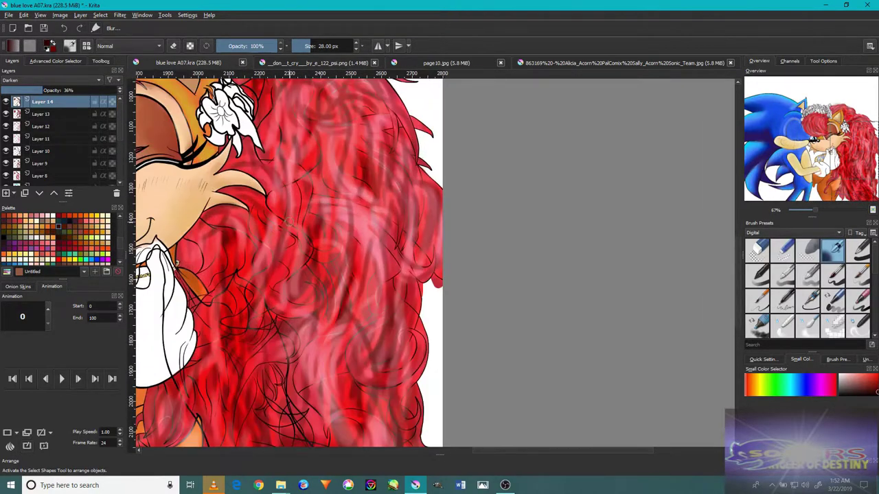
scroll(410, 203, down, 10)
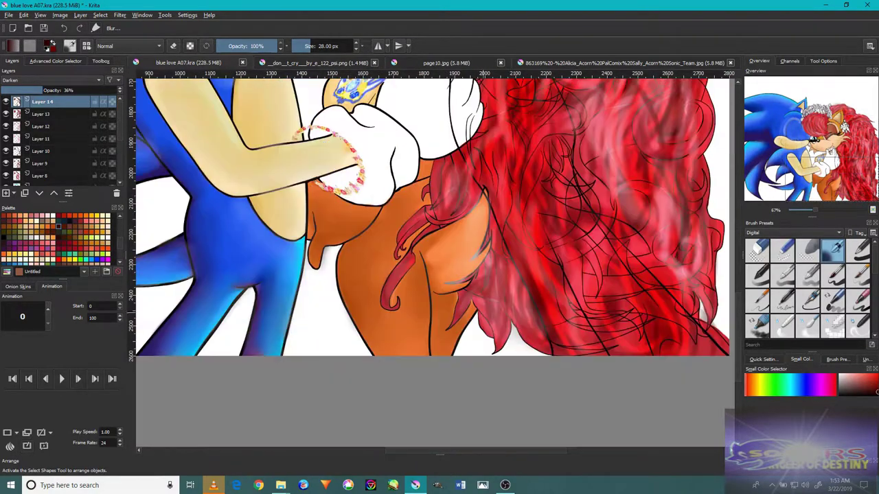
- Add a new layer above Layer 14 and set its blending mode to Color Dodge
scroll(381, 170, up, 6)
click(41, 79)
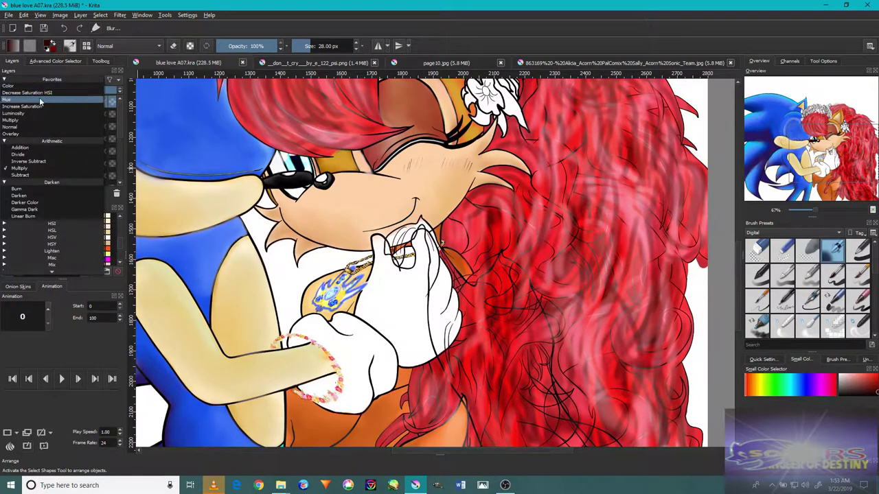
click(35, 223)
click(32, 284)
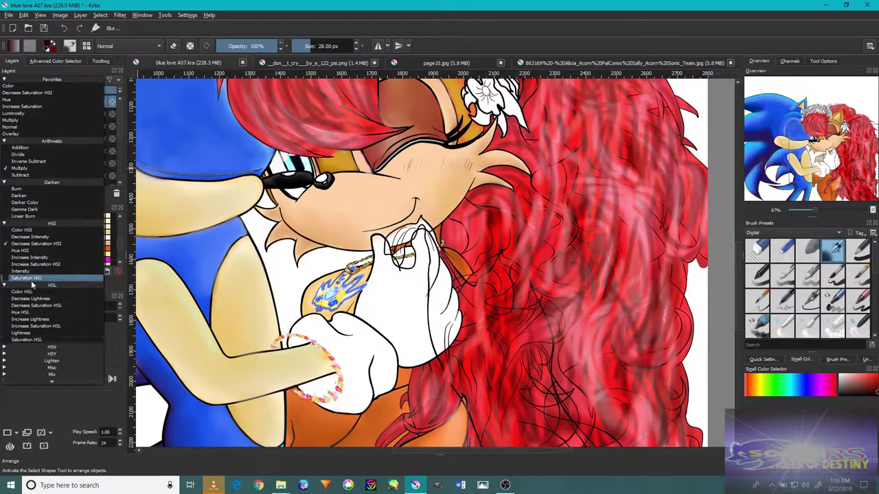
click(29, 348)
click(31, 409)
click(31, 471)
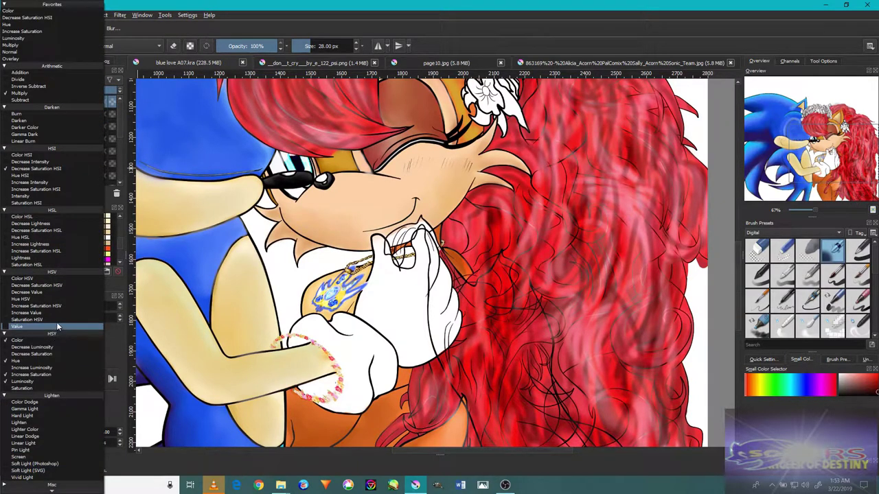
click(25, 401)
- Paint a blue Color Dodge glow over the pendant and the skin around it with a 28 px brush
scroll(400, 315, up, 10)
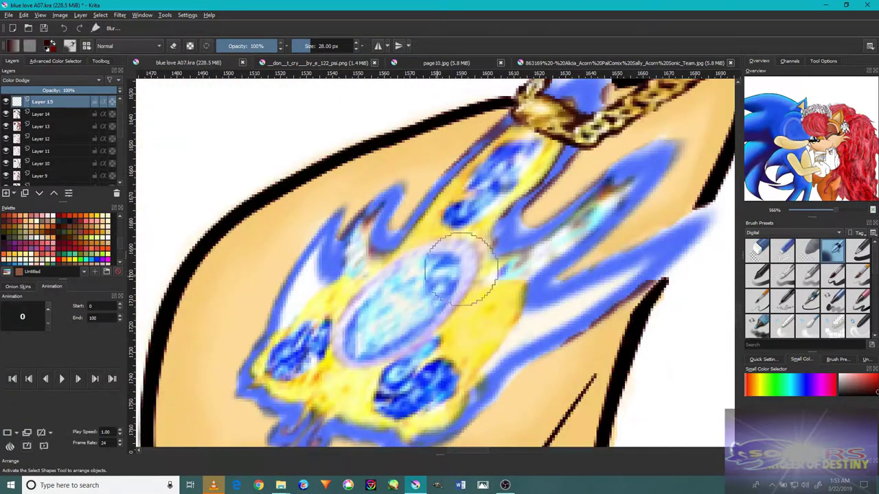
mouse_move(400, 314)
mouse_down()
mouse_move(343, 245)
mouse_move(522, 134)
mouse_move(451, 314)
mouse_move(328, 355)
mouse_move(530, 304)
mouse_move(522, 146)
mouse_up()
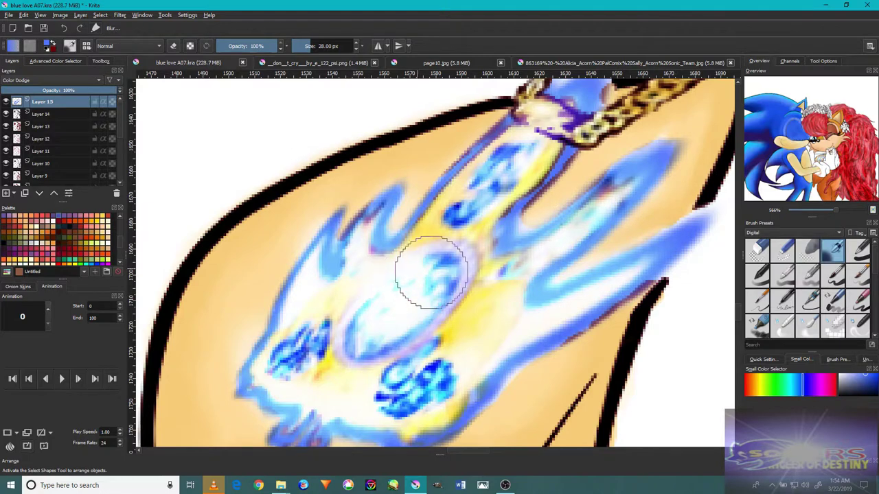
scroll(563, 290, down, 3)
scroll(340, 166, up, 1)
drag(339, 166, 653, 241)
scroll(427, 322, up, 2)
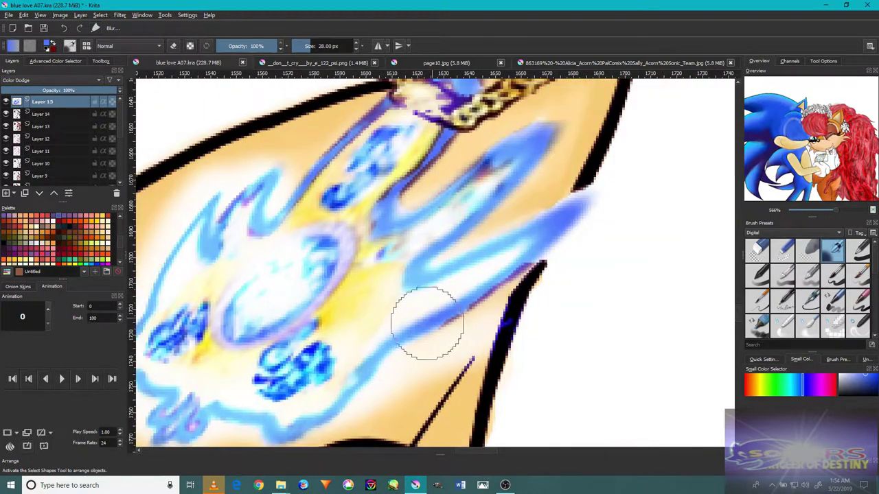
- Brighten the blue character's eye with a cyan Color Dodge glow
scroll(373, 275, down, 2)
scroll(569, 284, down, 3)
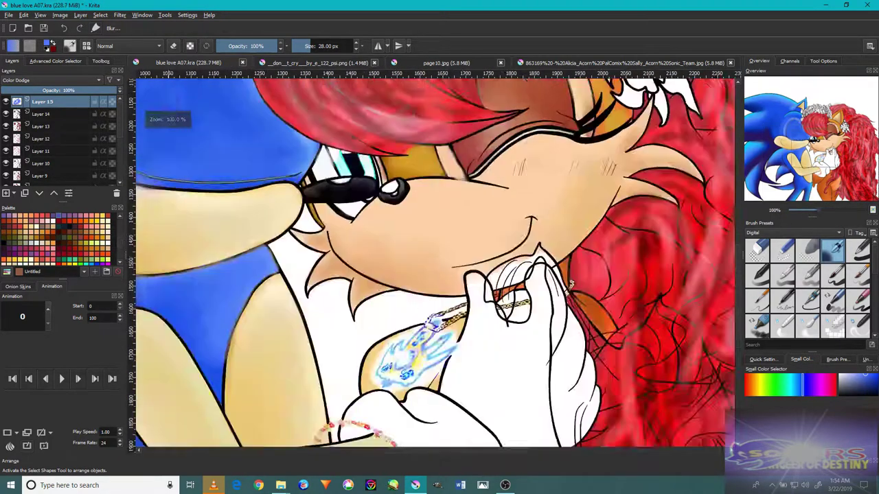
scroll(337, 178, up, 3)
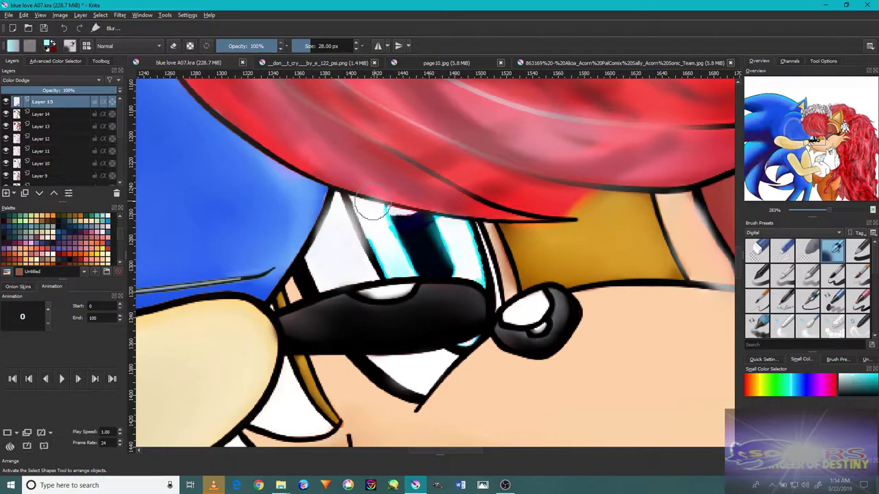
scroll(461, 323, down, 5)
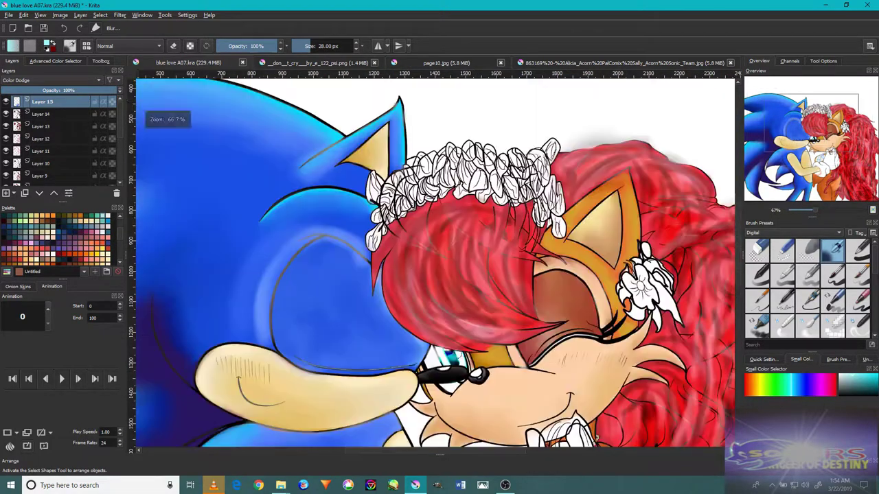
- Paint a yellow glow along the necklace chain and the pendant's clasp with an 18 px brush
scroll(515, 348, up, 10)
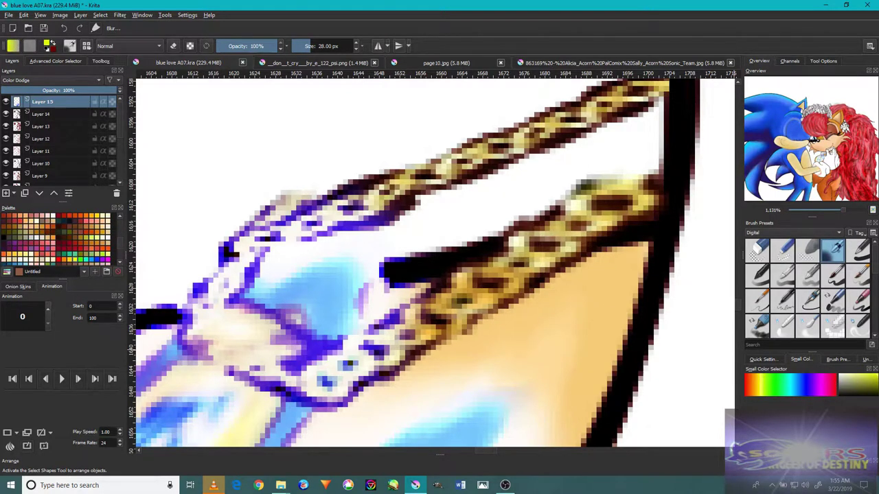
click(55, 60)
scroll(508, 282, down, 7)
scroll(520, 287, up, 4)
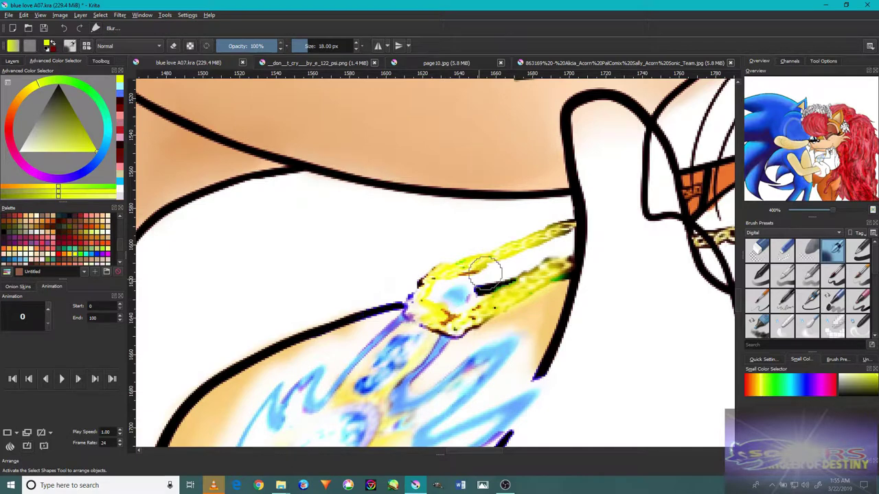
scroll(464, 295, down, 3)
scroll(537, 256, up, 3)
drag(595, 239, 327, 308)
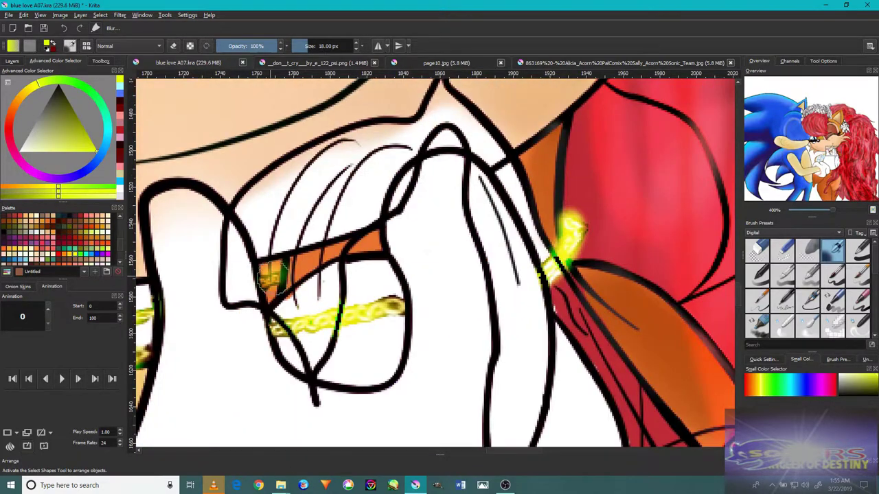
- Brush the yellow glow over the golden parts of the pendant around its central gem
scroll(269, 275, down, 6)
scroll(355, 317, up, 3)
scroll(357, 317, up, 8)
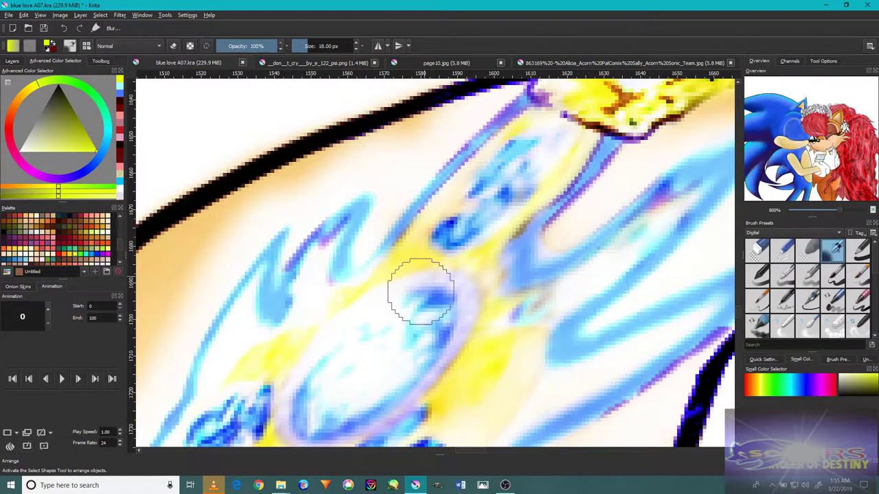
drag(426, 352, 542, 171)
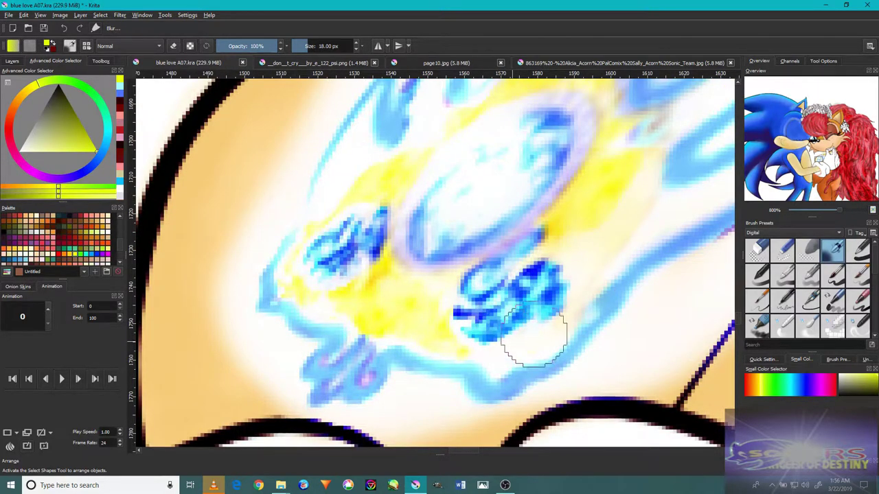
drag(398, 302, 499, 235)
- Sample colours from the pendant and touch up the glow on its blue gems
ctrl+click(501, 378)
ctrl+click(561, 254)
drag(561, 255, 450, 180)
scroll(450, 180, down, 1)
ctrl+click(483, 349)
scroll(252, 304, down, 1)
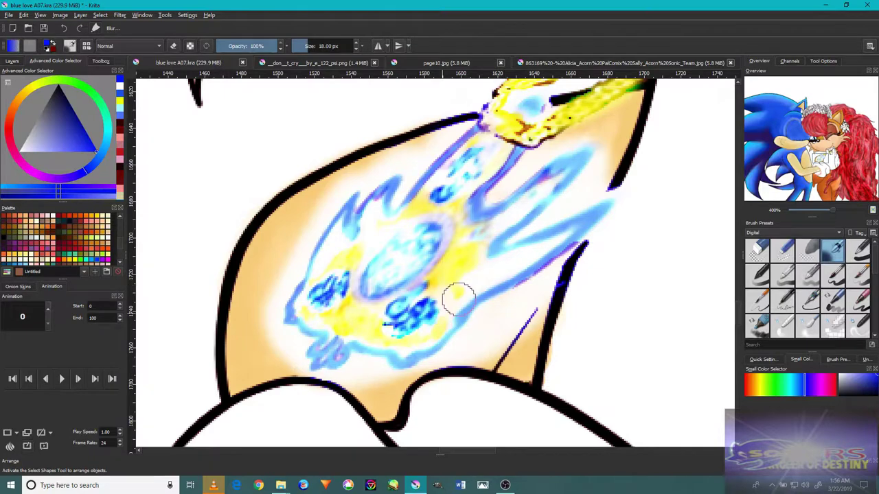
- Stamp small dark blue sparkles over the pendant with the 26 px star brush from the Textures presets
scroll(363, 251, down, 6)
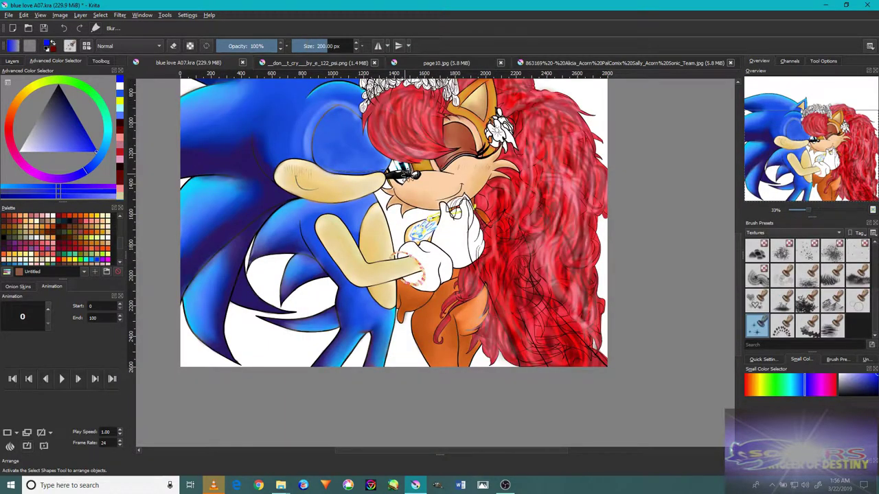
scroll(420, 230, up, 9)
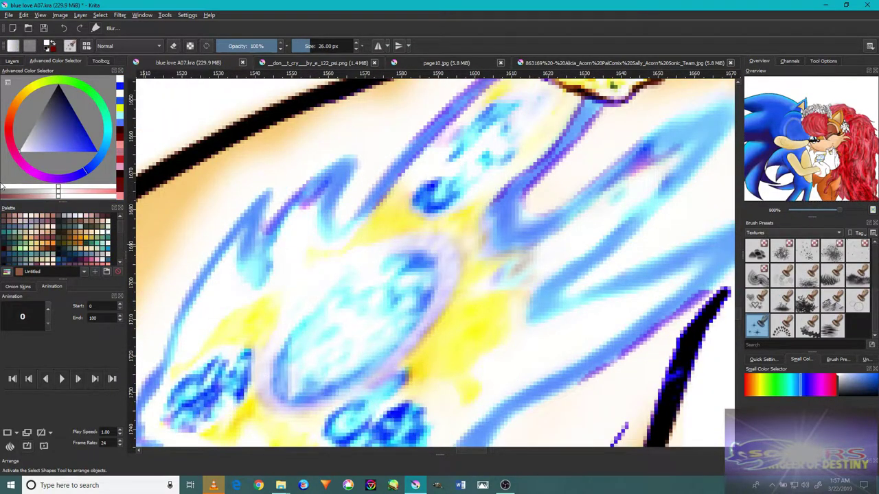
click(12, 61)
click(55, 61)
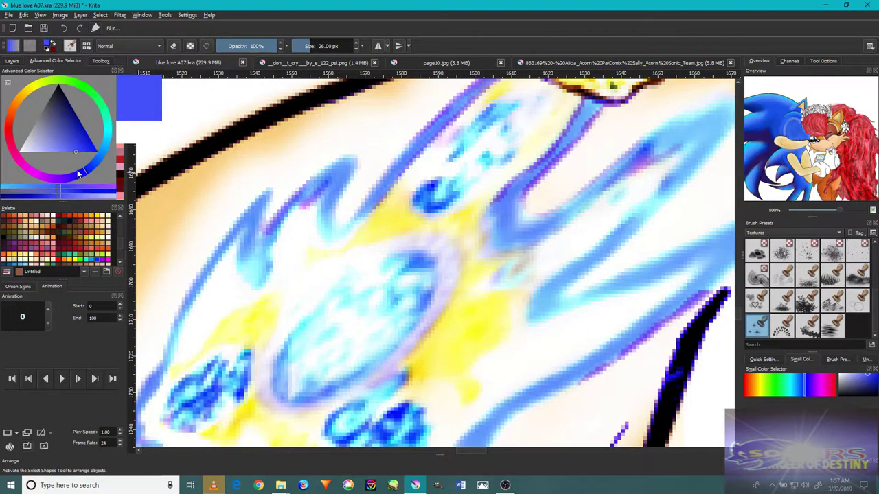
click(812, 384)
scroll(116, 271, down, 2)
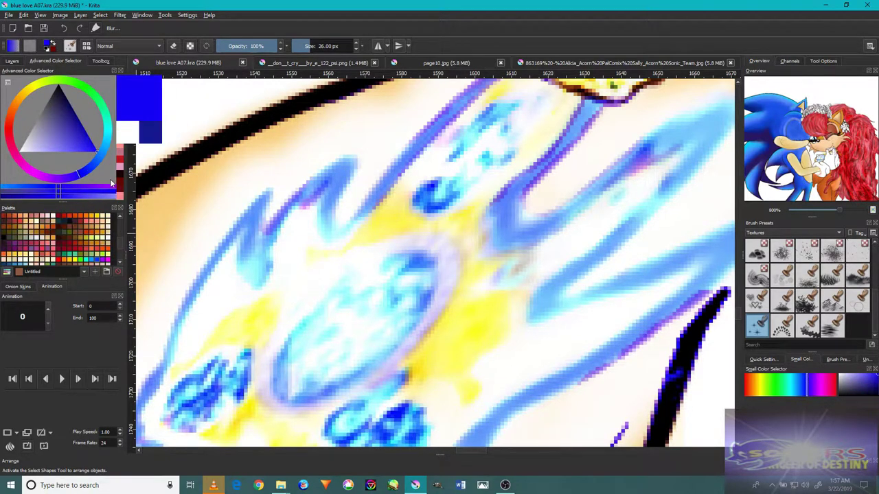
scroll(343, 328, down, 3)
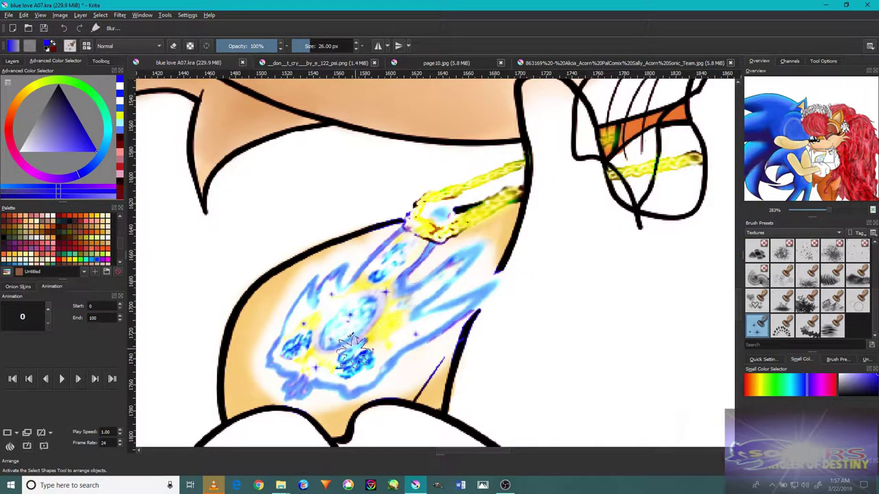
- Sample light cyan from the pendant and scatter cyan sparkles over its gems and blue wings
scroll(272, 206, up, 3)
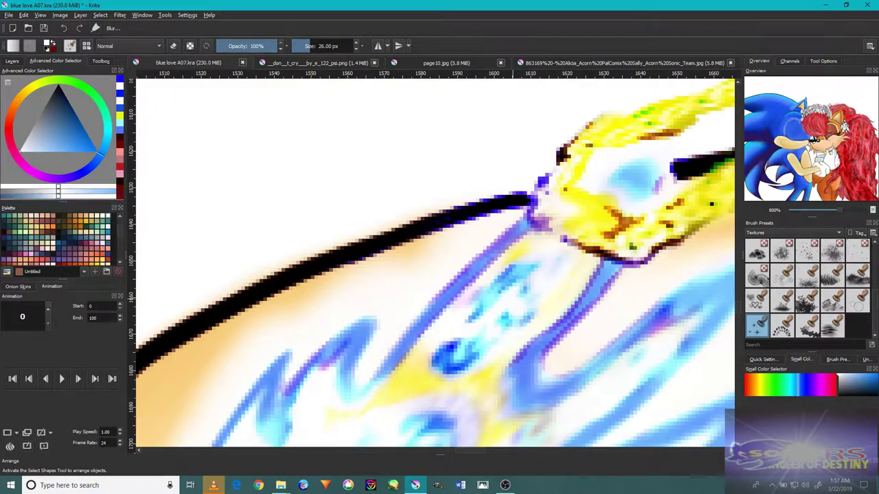
ctrl+click(439, 333)
scroll(435, 330, down, 3)
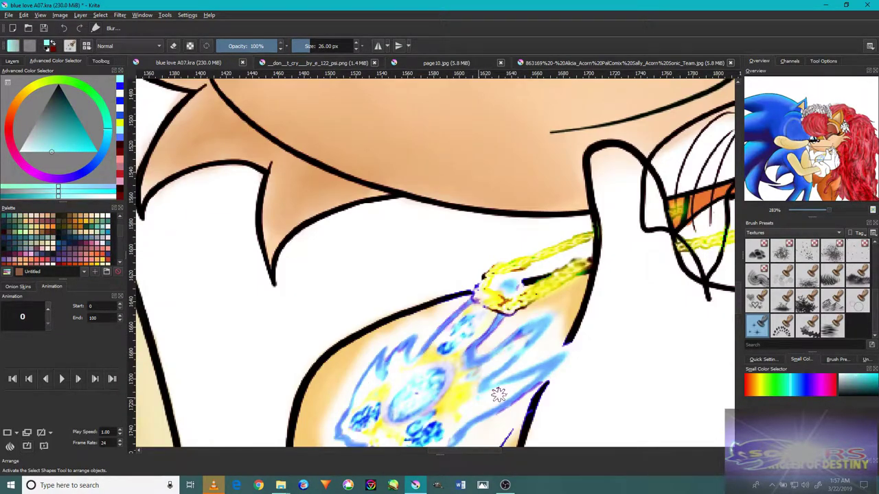
scroll(499, 394, up, 3)
scroll(365, 360, down, 3)
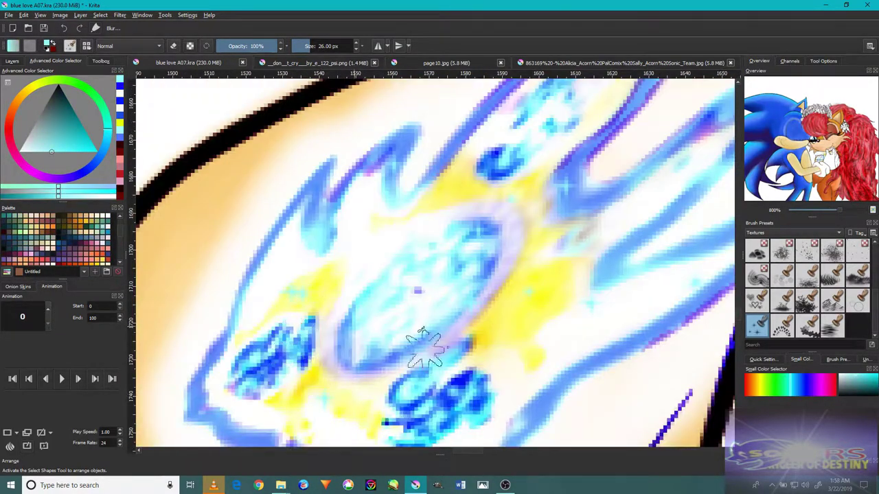
- Sample yellow and white from the pendant and add sparkles in those colours around its central gem
ctrl+click(520, 273)
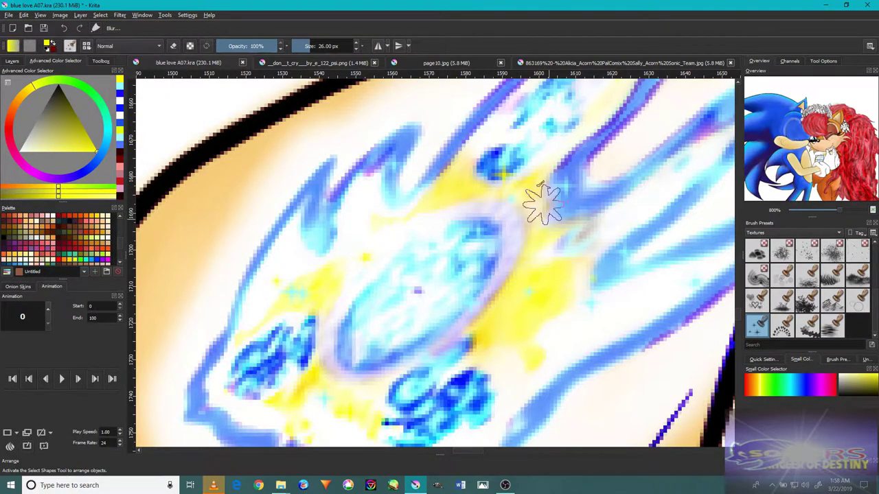
ctrl+click(431, 237)
scroll(432, 237, down, 3)
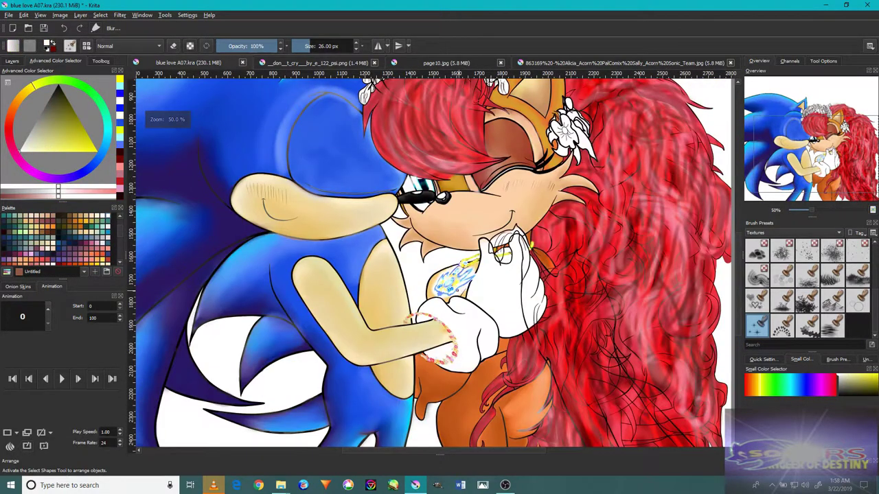
scroll(496, 272, up, 3)
scroll(683, 288, down, 6)
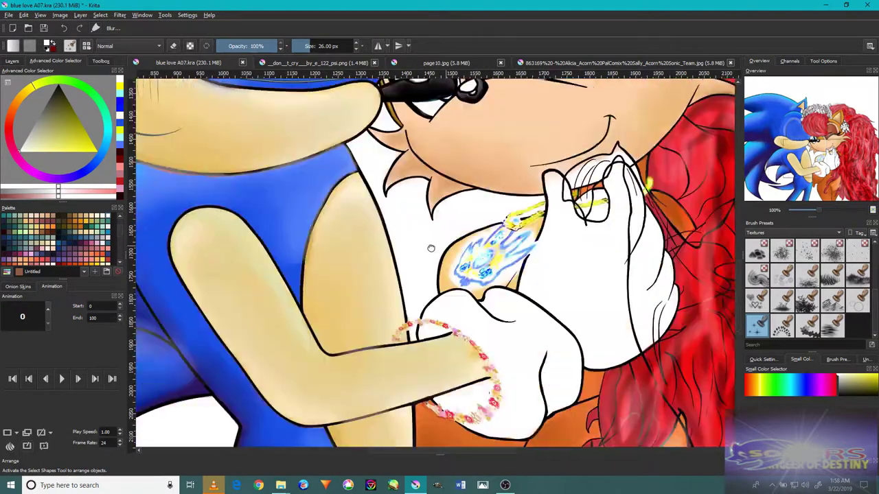
- Brush a white glow along the necklace chain on the Color Dodge Layer 16 with a 24 px Digital brush
click(131, 46)
click(25, 402)
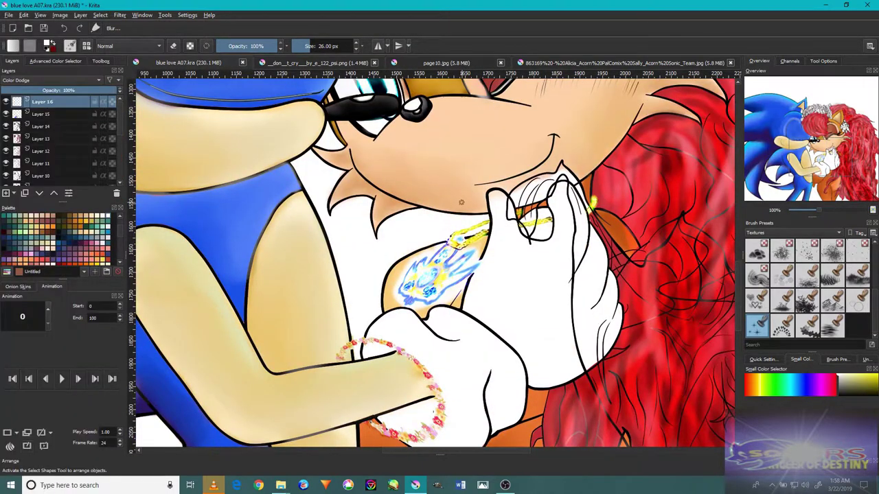
scroll(426, 275, up, 5)
click(838, 232)
click(762, 193)
click(832, 249)
scroll(337, 341, up, 2)
scroll(343, 333, down, 3)
key(bracketleft)
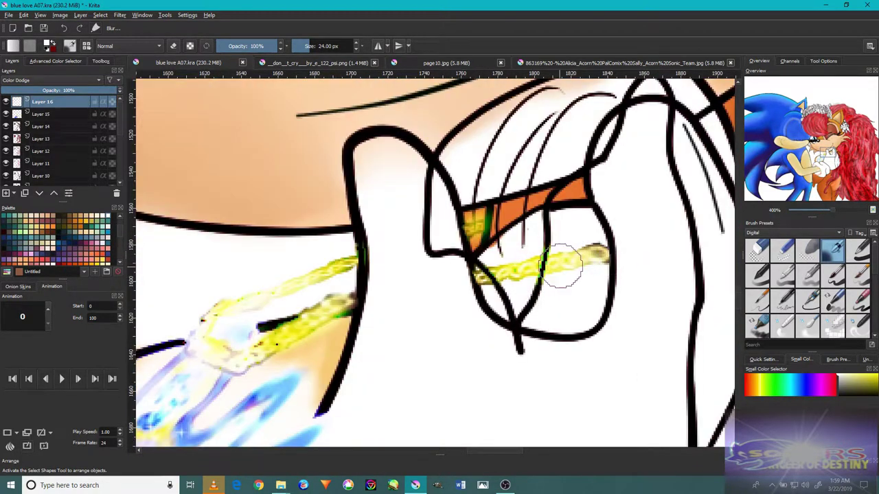
scroll(391, 133, down, 5)
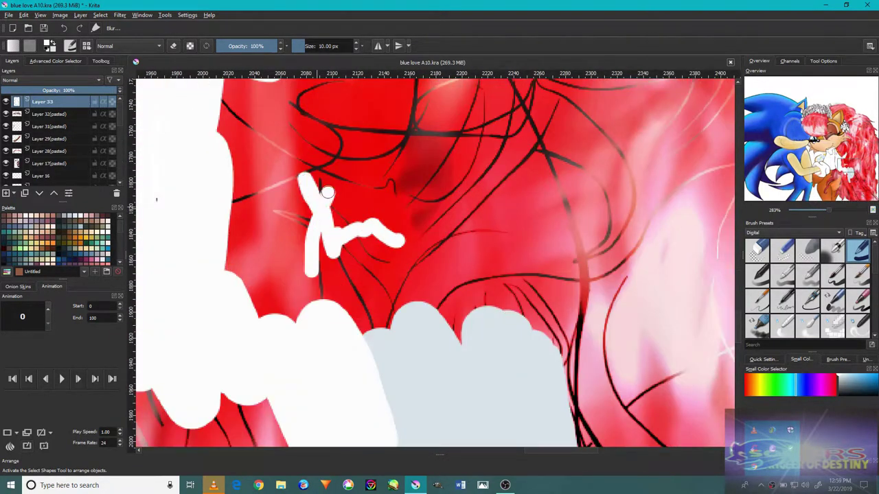
- Paint solid white over the red hair beside the fox's raised arm on Layer 33 with a 20 px brush
mouse_move(313, 172)
mouse_down()
mouse_move(240, 233)
mouse_move(266, 272)
mouse_move(240, 261)
mouse_move(322, 302)
mouse_up()
scroll(412, 261, up, 5)
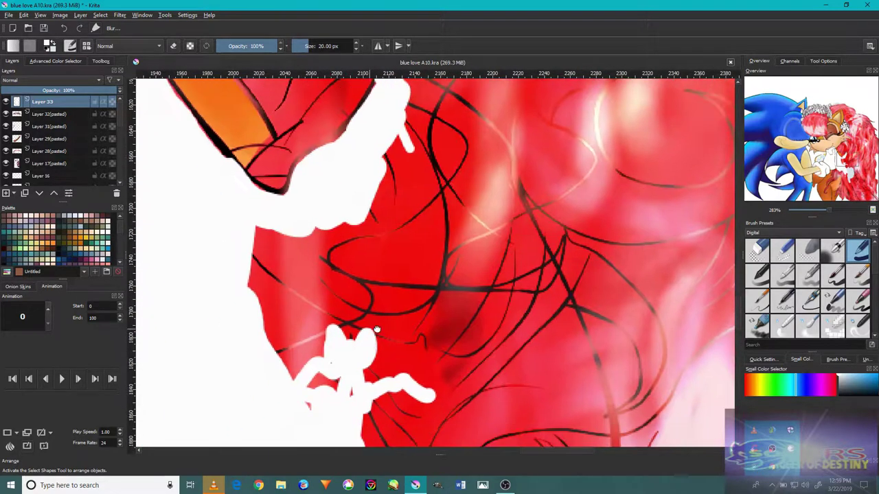
drag(299, 351, 373, 192)
scroll(391, 213, up, 3)
mouse_move(412, 229)
mouse_down()
mouse_move(446, 252)
mouse_move(389, 256)
mouse_move(355, 323)
mouse_move(310, 294)
mouse_move(342, 367)
mouse_move(500, 263)
mouse_up()
scroll(394, 286, down, 3)
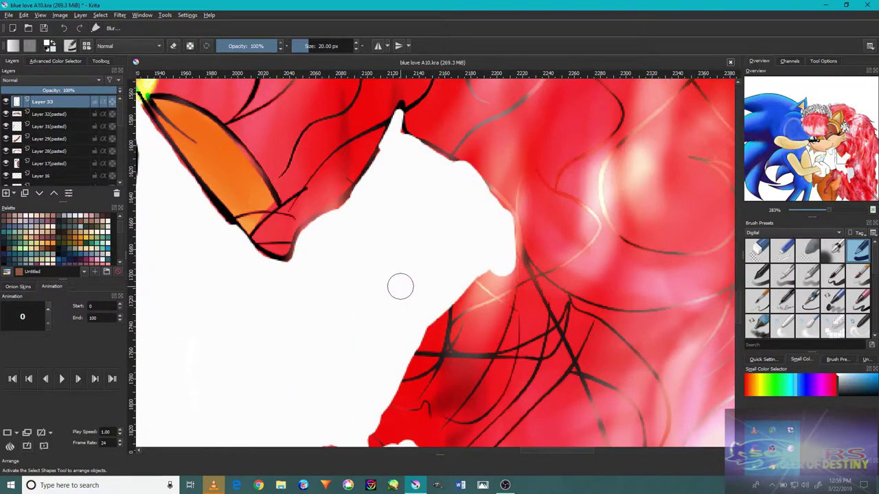
- Extend the white area across the hair towards the pale blue-grey patch and clean its edge along the black line
key(slash)
key(slash)
mouse_move(477, 210)
mouse_down()
mouse_move(382, 138)
mouse_move(357, 130)
mouse_up()
mouse_move(330, 357)
mouse_down()
mouse_move(323, 316)
mouse_move(447, 211)
mouse_move(454, 172)
mouse_up()
scroll(454, 171, down, 3)
mouse_move(495, 254)
mouse_down()
mouse_move(467, 128)
mouse_move(432, 149)
mouse_move(461, 203)
mouse_up()
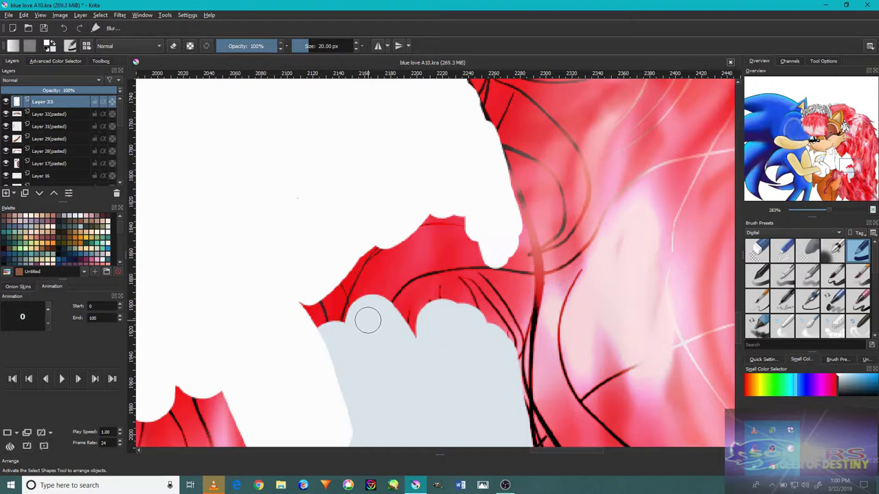
key(slash)
key(slash)
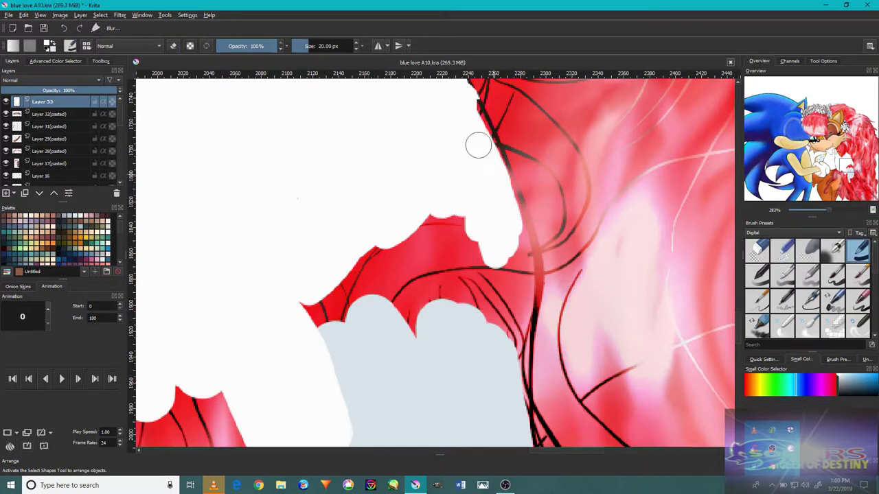
scroll(476, 228, down, 1)
drag(405, 415, 399, 269)
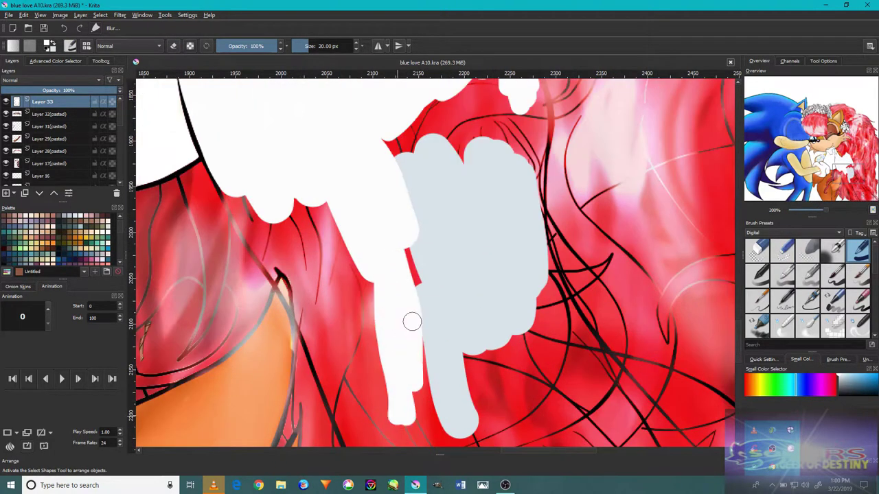
mouse_move(355, 236)
mouse_down()
mouse_move(280, 208)
mouse_move(247, 241)
mouse_up()
key(ctrl+z)
- Paint white along the lower edge of the white shape and outline its extension beside the blue-grey patch
mouse_move(299, 213)
mouse_down()
mouse_move(280, 188)
mouse_move(235, 192)
mouse_up()
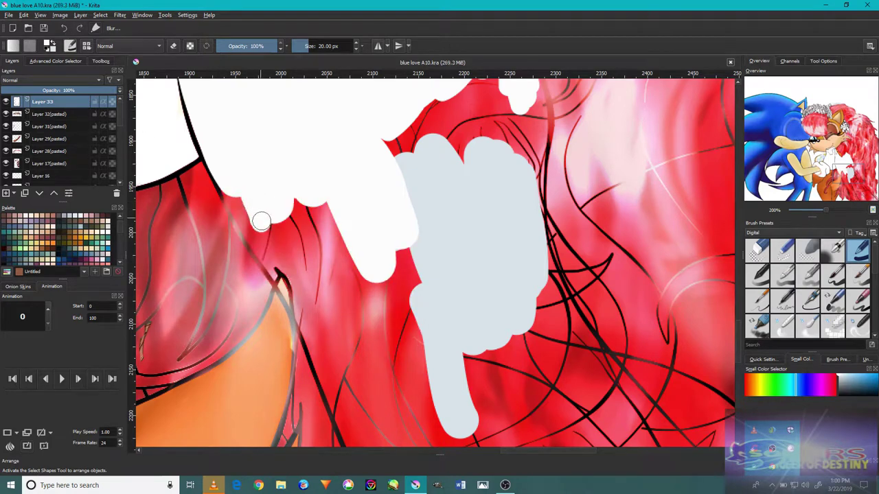
scroll(256, 220, up, 3)
mouse_move(169, 117)
mouse_down()
mouse_move(269, 245)
mouse_move(216, 204)
mouse_move(429, 315)
mouse_up()
scroll(429, 316, down, 3)
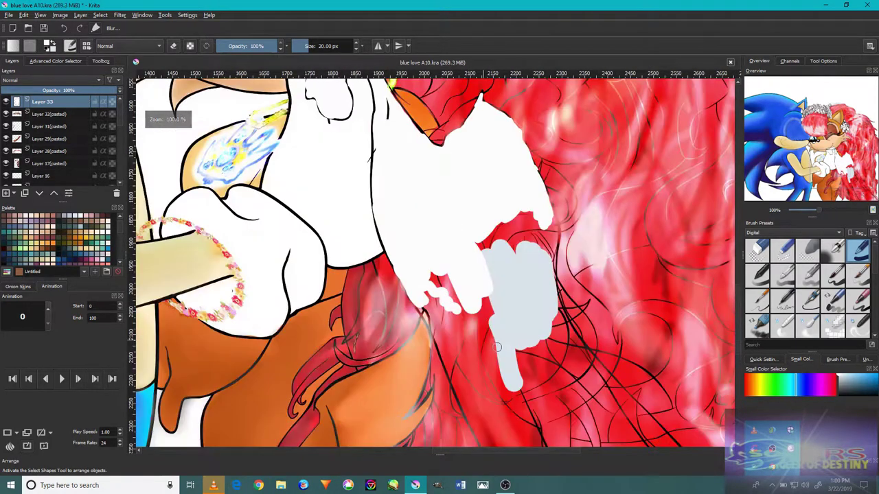
scroll(371, 330, up, 2)
mouse_move(360, 342)
mouse_down()
mouse_move(551, 314)
mouse_move(530, 137)
mouse_move(535, 178)
mouse_up()
- Lower Layer 33's opacity to 76% in Normal mode and fill the outlined extension with white, following the line art
click(74, 81)
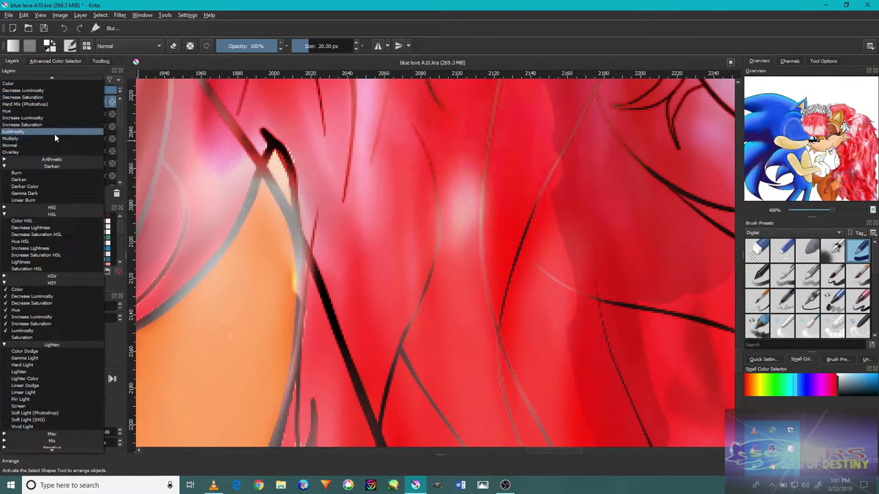
click(56, 136)
click(74, 81)
click(65, 105)
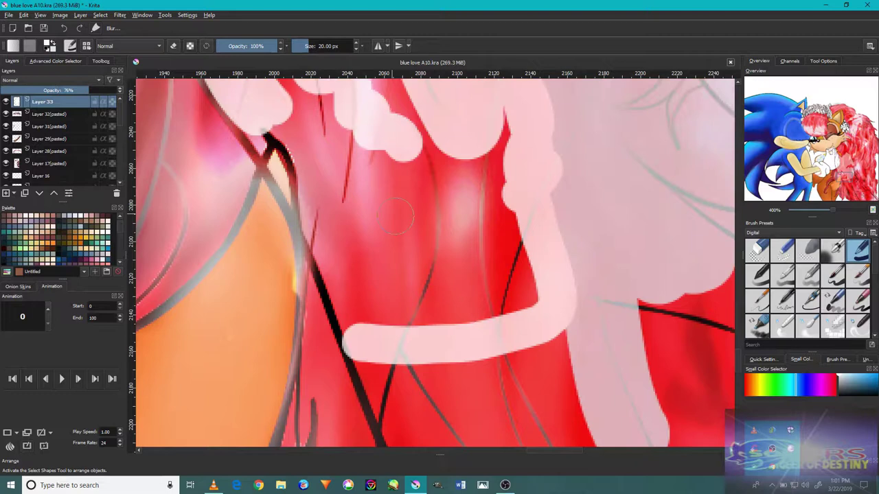
scroll(471, 229, up, 2)
mouse_move(471, 229)
mouse_down()
mouse_move(290, 198)
mouse_move(359, 364)
mouse_move(460, 283)
mouse_move(457, 385)
mouse_up()
scroll(457, 385, up, 3)
drag(432, 287, 434, 256)
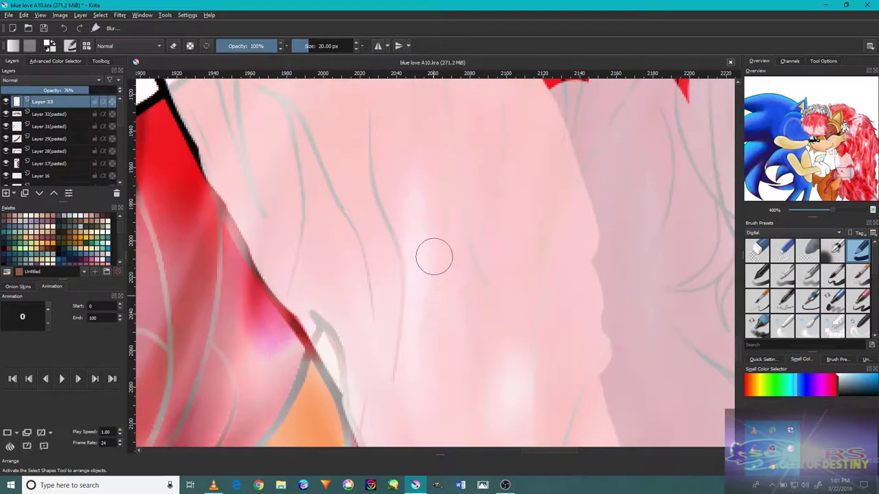
- Restore Layer 33's opacity to 100% and extend the white shape down over the lower hair
scroll(434, 256, down, 3)
scroll(446, 239, up, 2)
drag(98, 90, 122, 90)
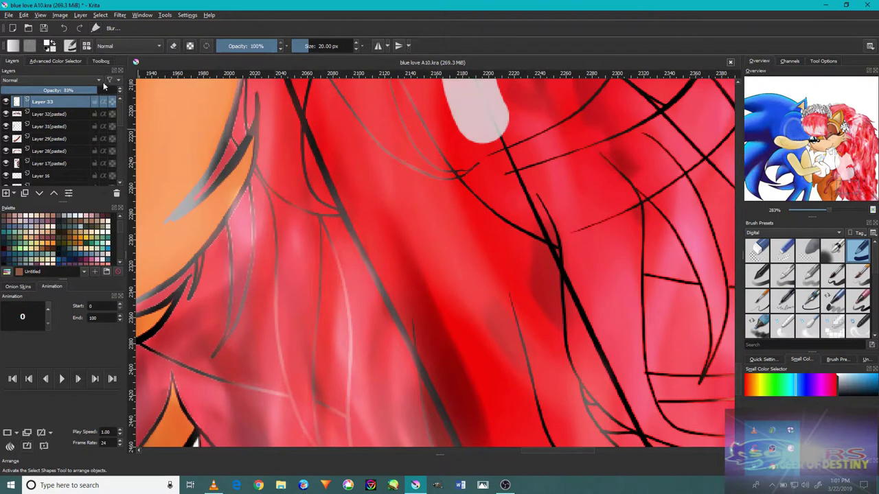
scroll(422, 187, up, 3)
mouse_move(422, 187)
mouse_down()
mouse_move(415, 221)
mouse_move(348, 222)
mouse_move(316, 150)
mouse_move(539, 353)
mouse_move(476, 243)
mouse_move(446, 361)
mouse_move(365, 255)
mouse_move(385, 302)
mouse_up()
scroll(384, 302, down, 4)
scroll(526, 148, up, 2)
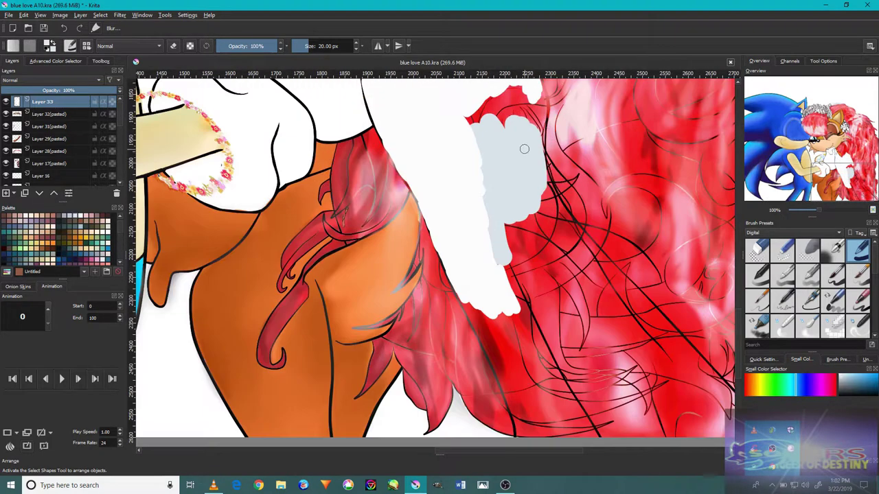
- Extend the pale blue-grey patch upwards and outwards to meet the white area and the hair's edge
scroll(524, 149, up, 3)
scroll(485, 238, up, 4)
mouse_move(553, 261)
mouse_down()
mouse_move(543, 122)
mouse_move(467, 192)
mouse_move(426, 181)
mouse_move(422, 161)
mouse_up()
mouse_move(524, 142)
mouse_down()
mouse_move(452, 149)
mouse_move(346, 222)
mouse_up()
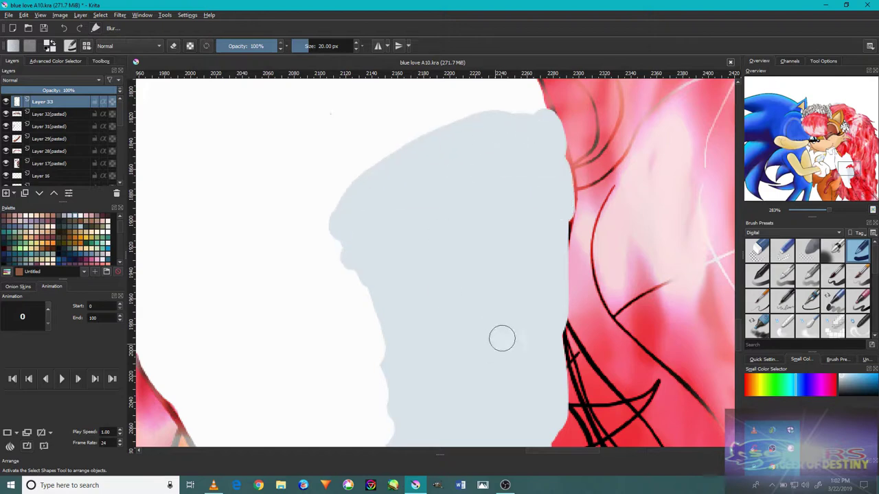
scroll(502, 337, down, 6)
- Choose bright cyan and paint a strip from the blue-grey patch down to the canvas's lower edge
click(50, 62)
click(111, 132)
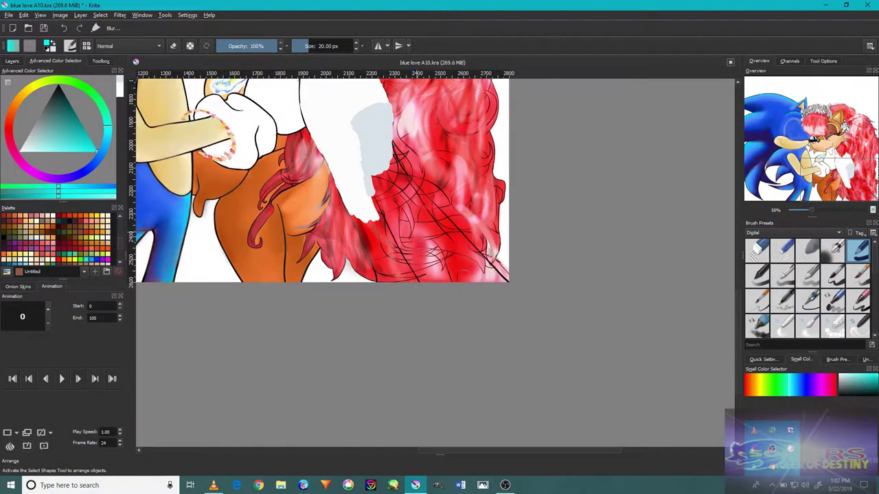
scroll(438, 208, up, 3)
drag(433, 233, 420, 206)
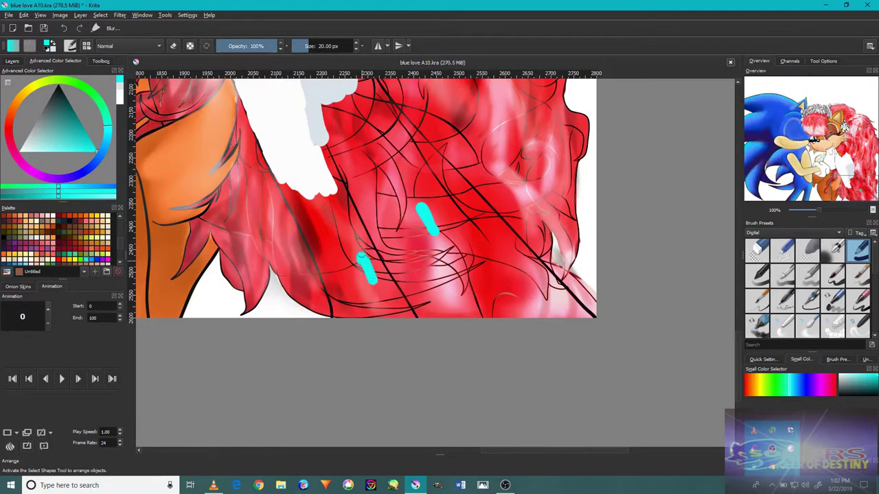
drag(361, 254, 398, 295)
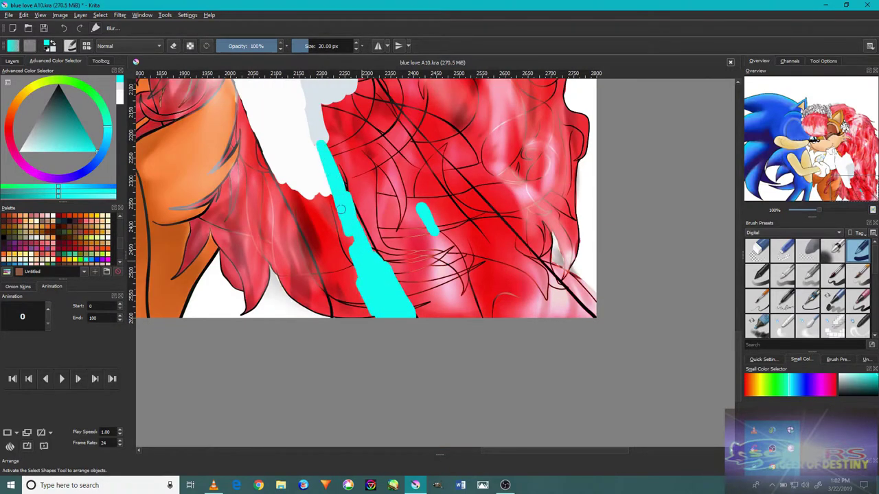
- Widen the cyan strip over the lower hair, filling it out to the black lines on both sides
scroll(368, 239, up, 5)
mouse_move(359, 237)
mouse_down()
mouse_move(299, 292)
mouse_move(268, 257)
mouse_move(301, 424)
mouse_up()
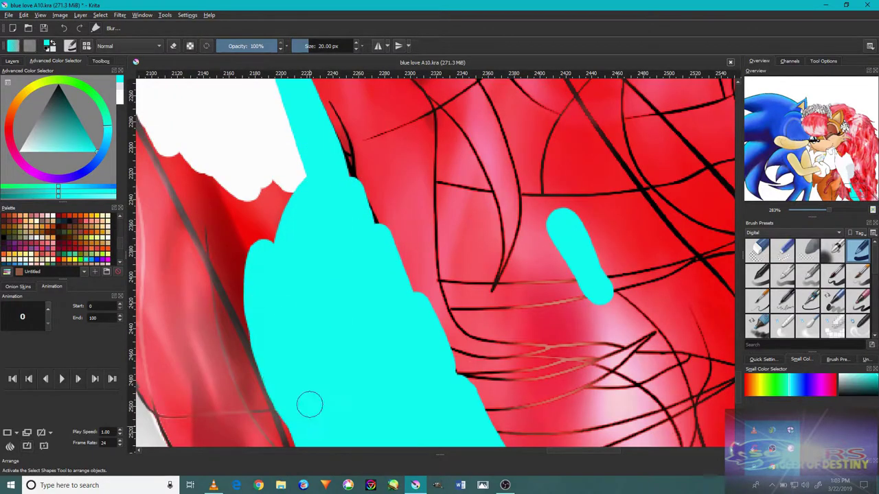
drag(349, 312, 401, 395)
mouse_move(349, 268)
mouse_down()
mouse_move(228, 239)
mouse_move(336, 307)
mouse_move(269, 330)
mouse_up()
drag(311, 410, 262, 185)
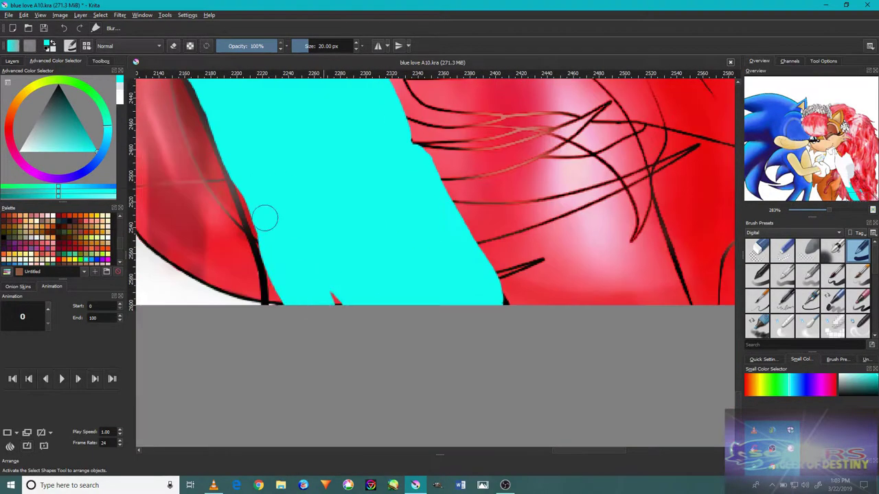
- Outline a wider cyan section across the hair towards the drawing's lower right and fill it in
scroll(491, 282, down, 2)
mouse_move(371, 183)
mouse_down()
mouse_move(405, 258)
mouse_move(491, 392)
mouse_up()
drag(273, 199, 431, 291)
scroll(432, 292, down, 4)
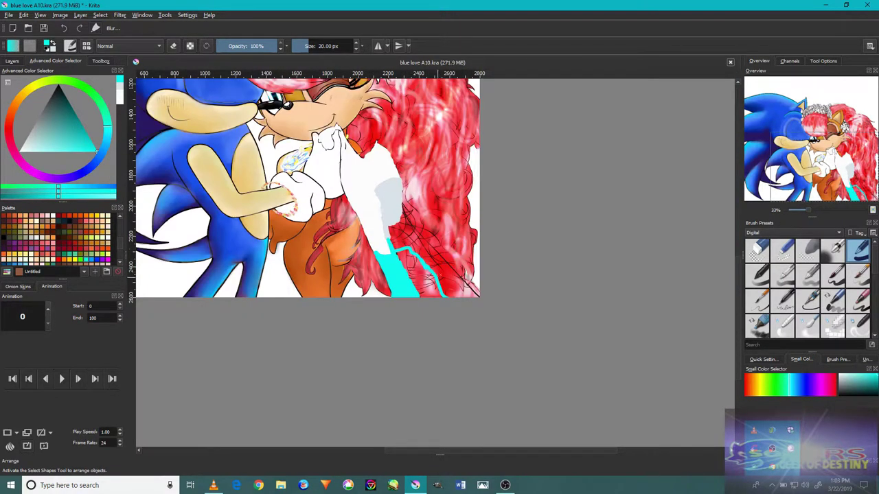
scroll(420, 280, up, 4)
mouse_move(359, 299)
mouse_down()
mouse_move(402, 312)
mouse_move(354, 227)
mouse_move(285, 182)
mouse_up()
- Sample the pale blue-grey and extend its patch down to the cyan area with a 90 px brush
ctrl+click(272, 185)
drag(302, 213, 335, 173)
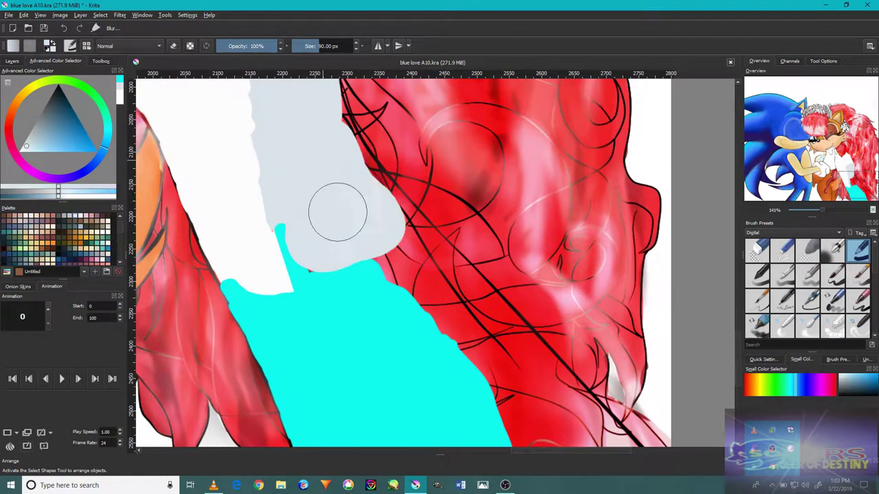
drag(299, 220, 310, 249)
scroll(342, 323, up, 2)
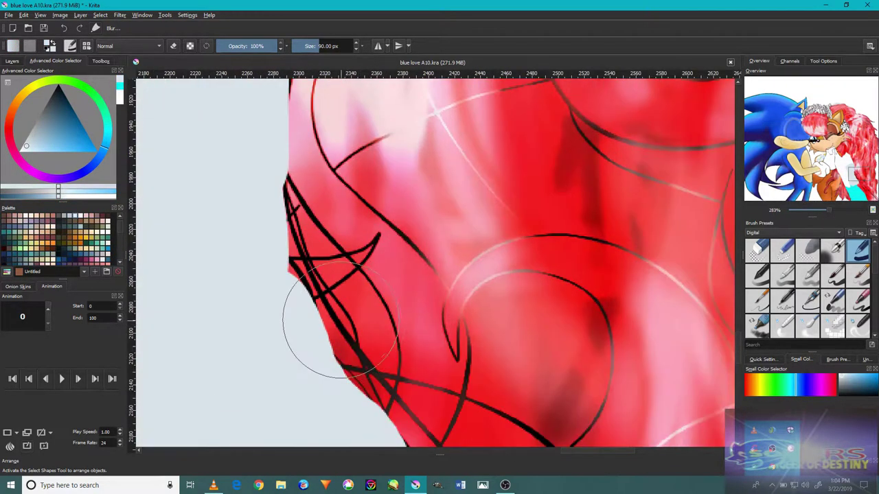
- Extend the pale blue-grey patch over the red hair along the black edge line and reduce the brush to 59 px
drag(266, 293, 245, 202)
drag(321, 365, 245, 173)
key(bracketleft)
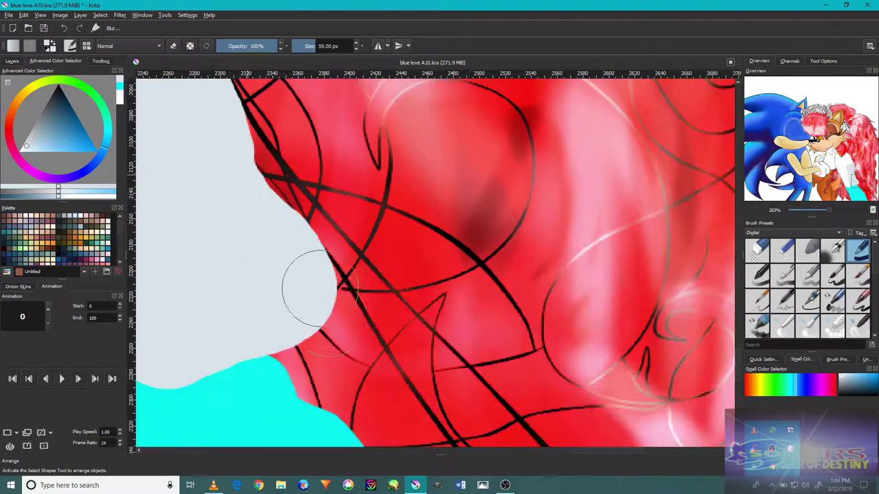
drag(330, 323, 313, 280)
key(ctrl+z)
key(ctrl+z)
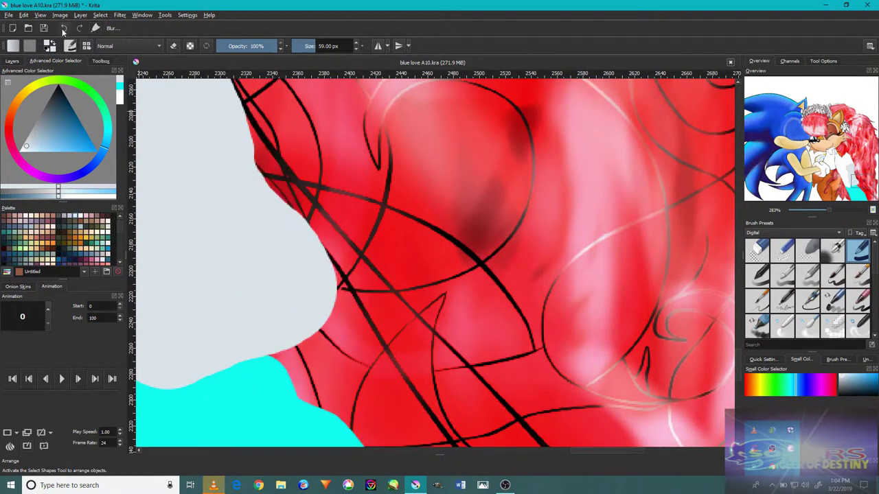
- Fill the blue-grey patch out to the hair's black edge line with a 32 px brush
mouse_move(304, 328)
mouse_down()
mouse_move(361, 294)
mouse_move(262, 201)
mouse_move(329, 285)
mouse_move(296, 286)
mouse_up()
drag(302, 233, 331, 296)
drag(250, 195, 257, 196)
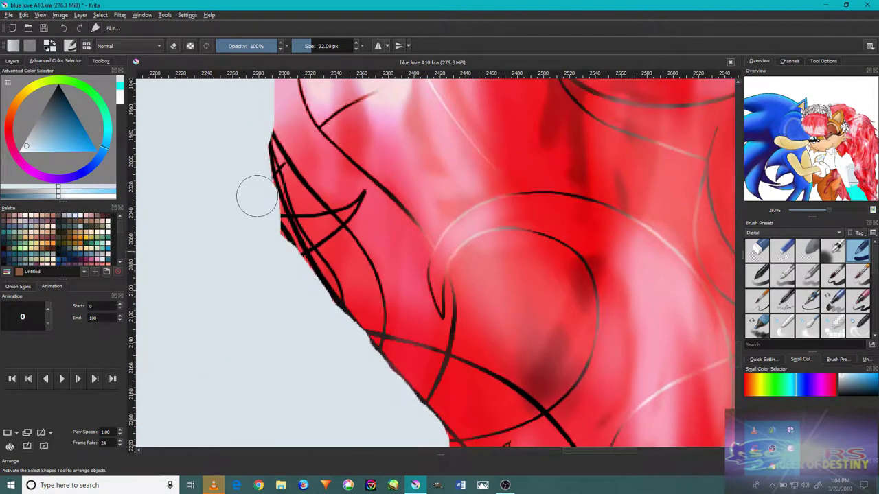
- Sample a periwinkle blue from the glowing pendant on the fox's chest
scroll(236, 257, down, 8)
drag(82, 131, 72, 146)
scroll(200, 171, up, 6)
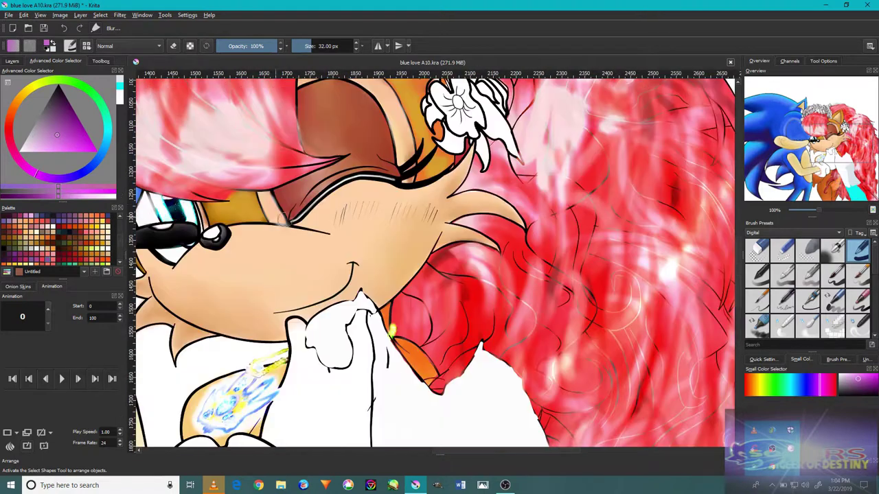
ctrl+click(165, 204)
ctrl+click(274, 436)
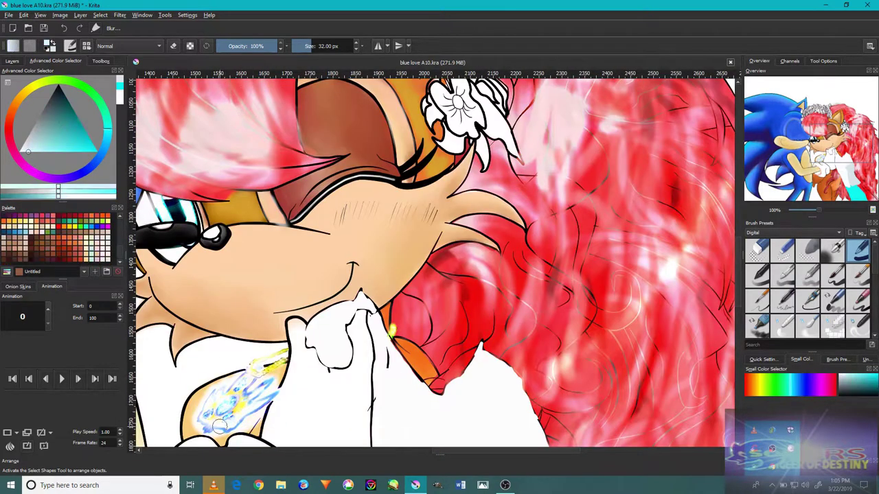
drag(385, 269, 445, 369)
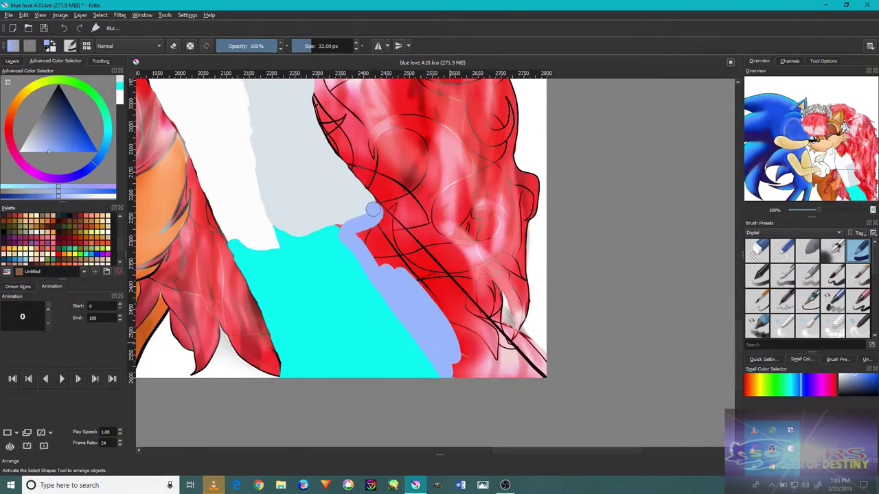
drag(373, 210, 402, 235)
scroll(539, 337, up, 3)
- Paint a periwinkle band along the thick diagonal line from the canvas corner to the blue-grey patch, filling it out to the cyan area
mouse_move(543, 340)
mouse_down()
mouse_move(458, 275)
mouse_move(474, 213)
mouse_up()
key(ctrl+z)
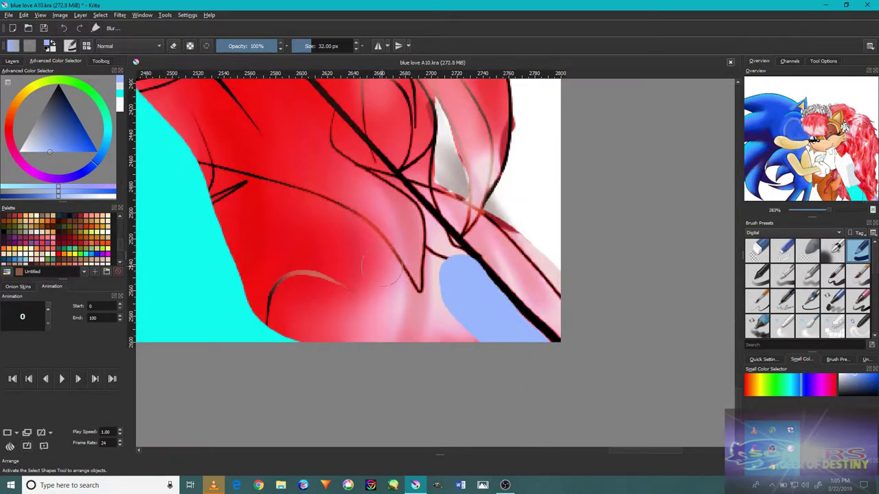
drag(474, 288, 362, 180)
drag(448, 311, 414, 313)
mouse_move(382, 257)
mouse_down()
mouse_move(382, 309)
mouse_move(444, 316)
mouse_up()
mouse_move(243, 311)
mouse_down()
mouse_move(329, 379)
mouse_move(432, 284)
mouse_up()
mouse_move(333, 202)
mouse_down()
mouse_move(388, 294)
mouse_move(443, 337)
mouse_up()
mouse_move(391, 304)
mouse_down()
mouse_move(414, 341)
mouse_move(416, 310)
mouse_move(377, 298)
mouse_move(363, 255)
mouse_move(295, 190)
mouse_up()
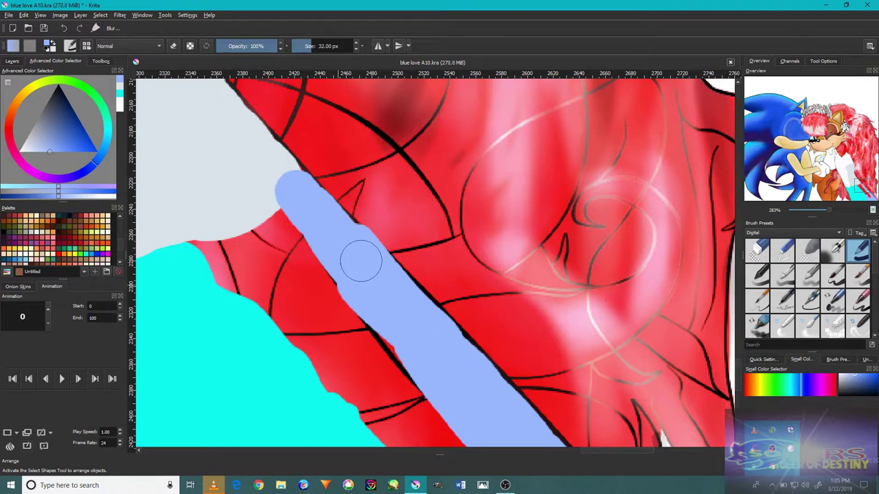
key(e)
key(e)
mouse_move(288, 188)
mouse_down()
mouse_move(259, 196)
mouse_move(334, 392)
mouse_move(302, 275)
mouse_move(353, 315)
mouse_move(392, 408)
mouse_move(320, 235)
mouse_move(239, 302)
mouse_up()
- Blend the borders between the white, blue-grey, cyan and periwinkle areas with a 60 px blending brush
click(810, 290)
key(minus)
key(minus)
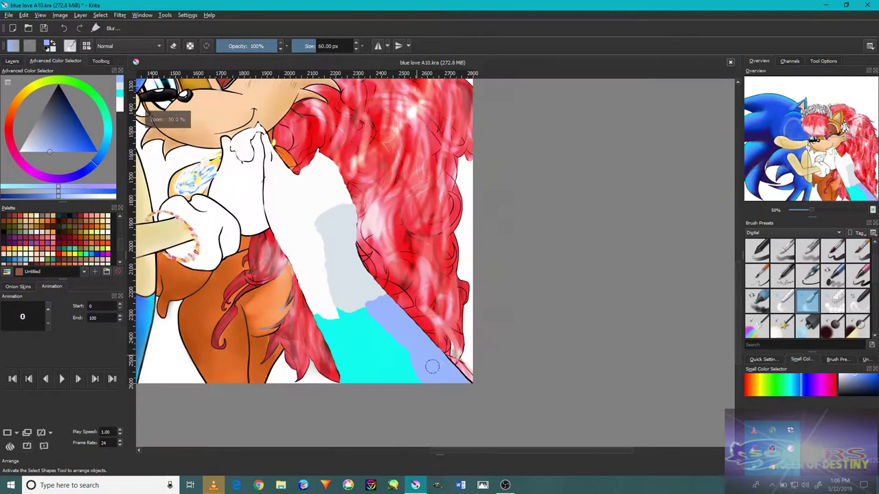
mouse_move(241, 190)
mouse_down()
mouse_move(267, 171)
mouse_move(267, 159)
mouse_move(286, 167)
mouse_up()
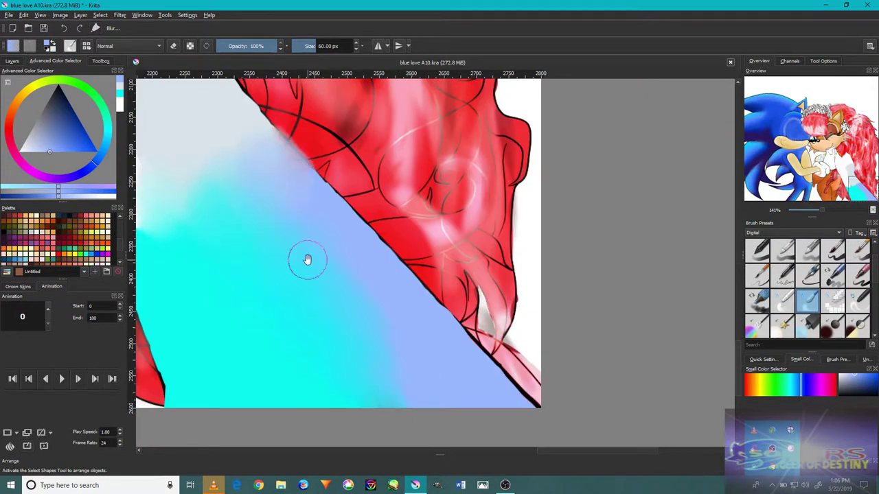
drag(128, 131, 312, 308)
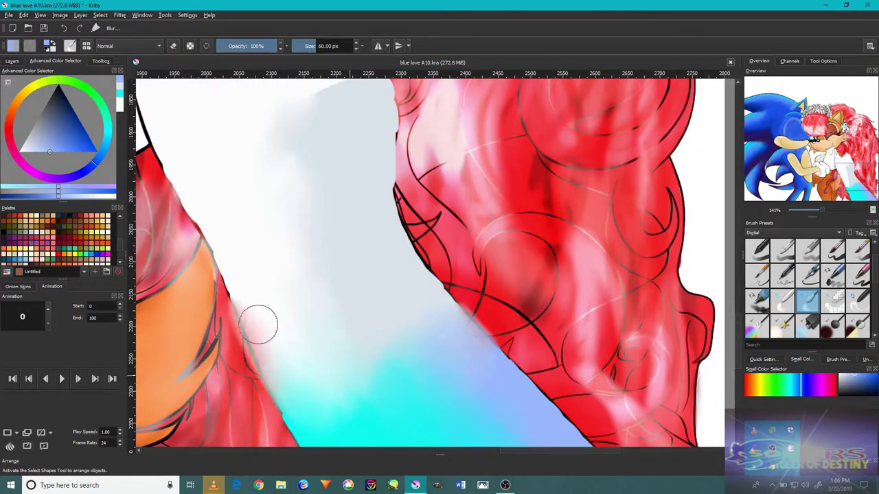
mouse_move(309, 212)
mouse_down()
mouse_move(337, 292)
mouse_move(285, 267)
mouse_up()
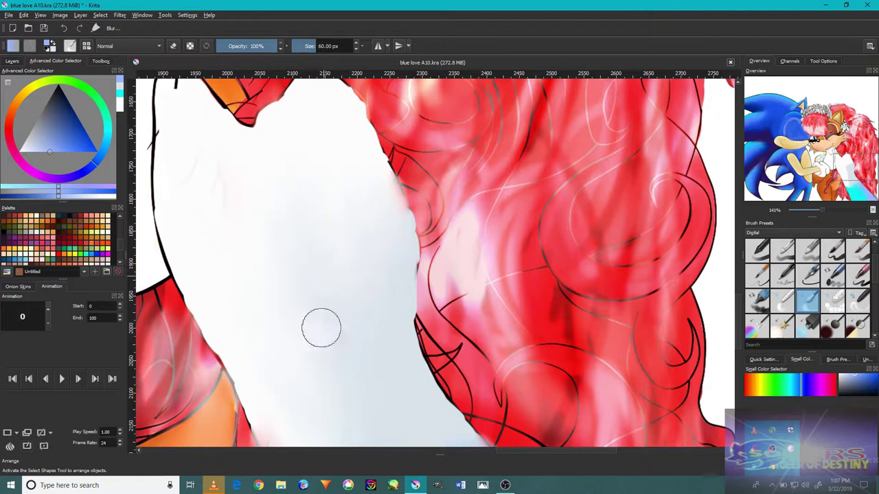
- Smooth the blue-grey into the white on the upper part of the shape, up to its pointed tip
scroll(336, 330, down, 3)
scroll(302, 352, up, 2)
scroll(367, 338, up, 3)
scroll(328, 310, left, 2)
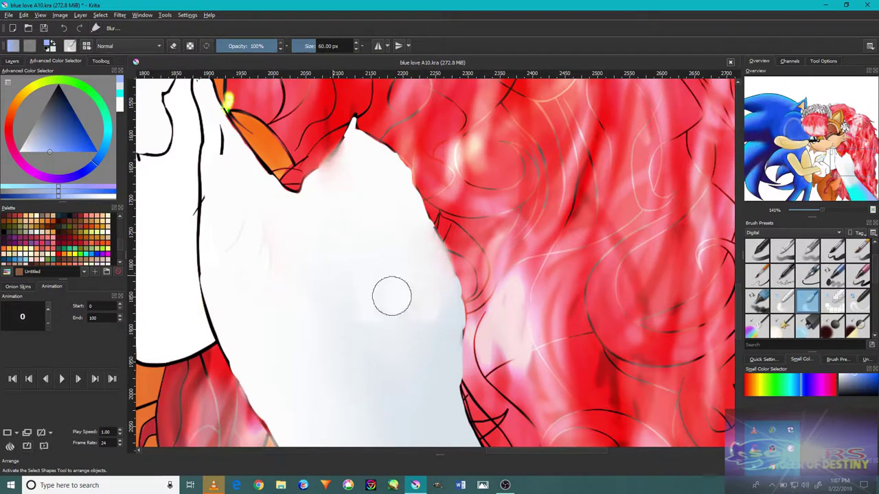
scroll(392, 296, down, 3)
scroll(394, 284, right, 1)
scroll(343, 241, up, 2)
scroll(362, 227, left, 1)
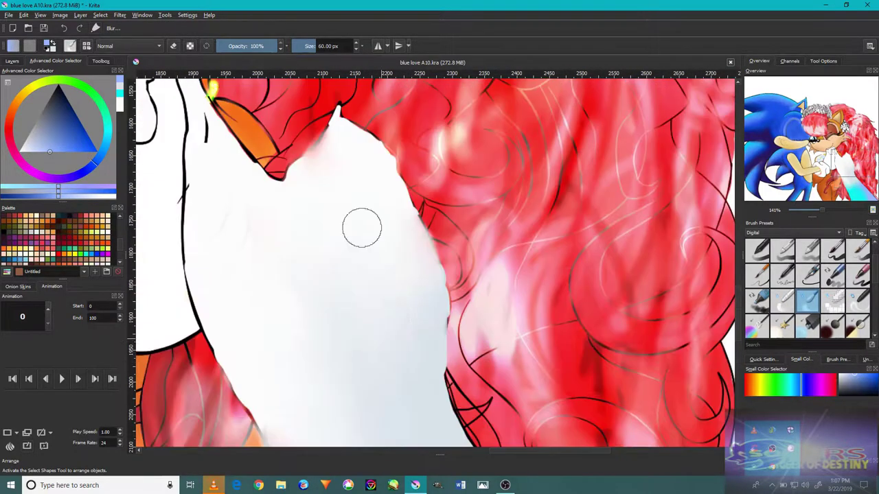
- Lower the opacity of the blended shape's layer, Layer 33, to 63%
click(12, 61)
scroll(434, 261, down, 3)
scroll(434, 261, up, 2)
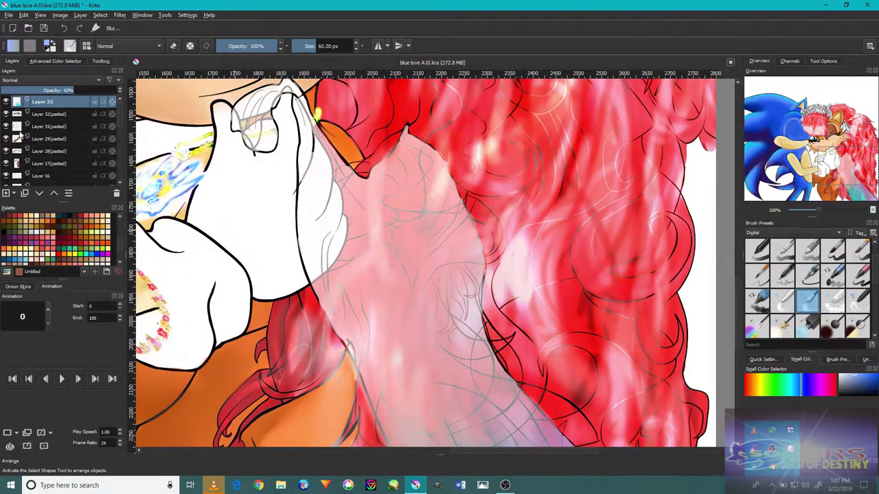
click(55, 61)
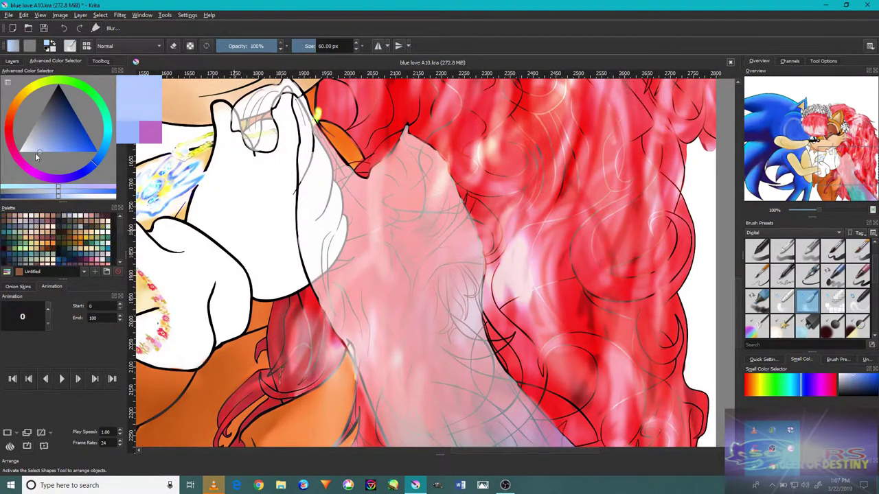
- Choose a deep blue and tint the lower part of the translucent shape with a large Color-mode brush
scroll(381, 239, down, 3)
scroll(394, 329, up, 3)
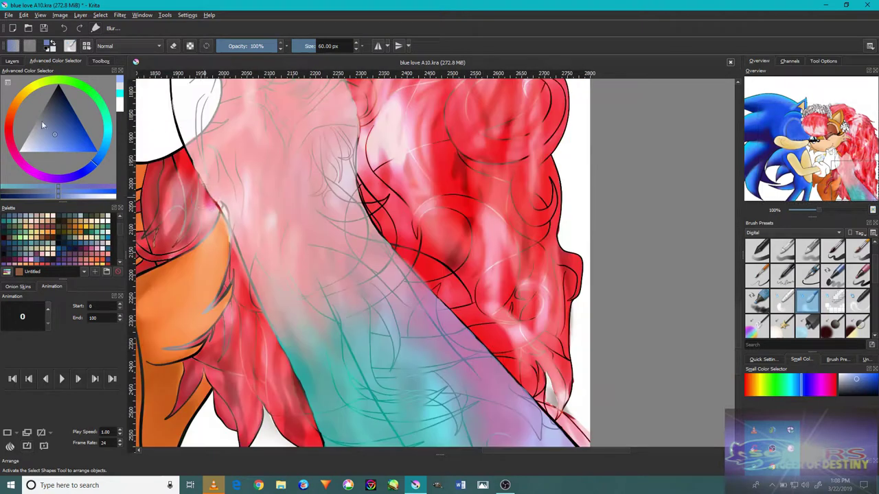
ctrl+click(395, 329)
click(757, 300)
drag(370, 295, 426, 385)
- Choose yellow and tint the upper part of the shape with the Color-mode brush at 363 px, reducing it to 215 px
click(131, 45)
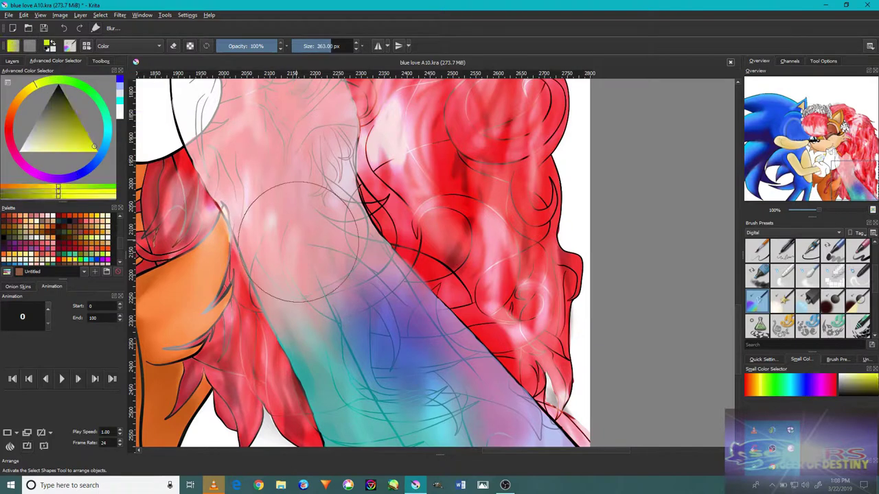
drag(298, 237, 278, 161)
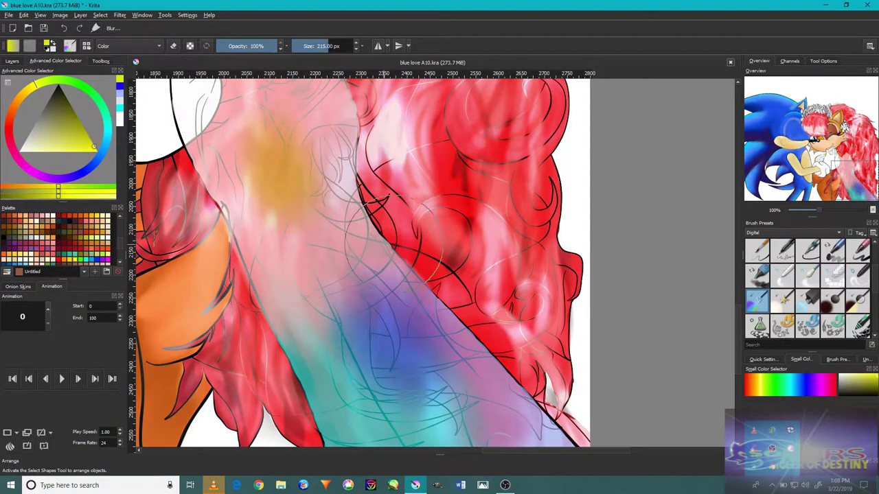
drag(405, 392, 423, 412)
- Tint the shape's upper part yellow using a Multiply layer at 33% opacity and soften it with the 60 px blending brush
click(8, 136)
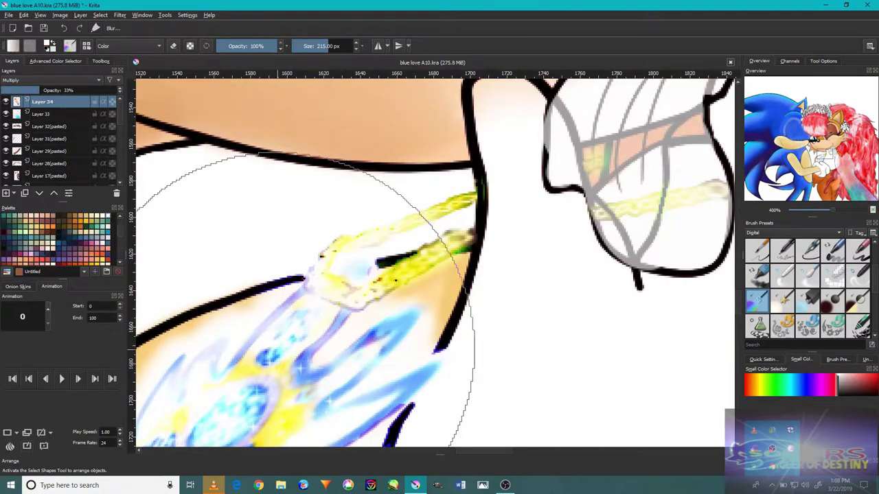
scroll(359, 326, down, 7)
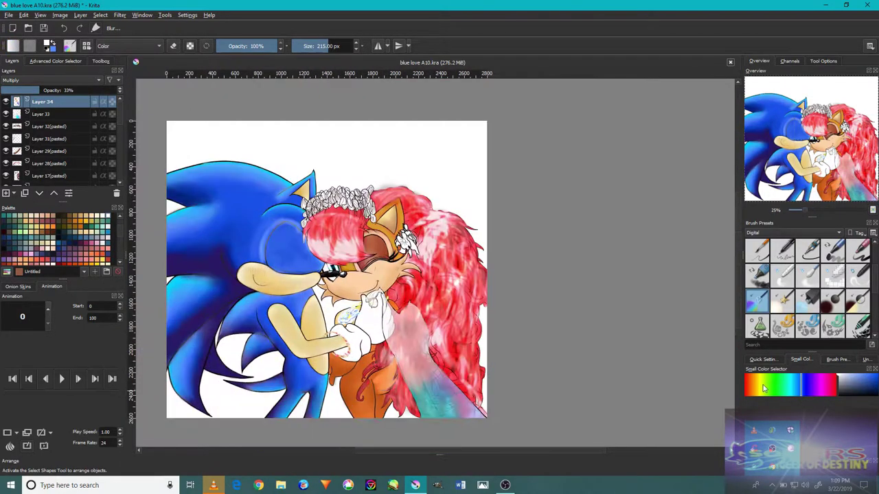
click(55, 62)
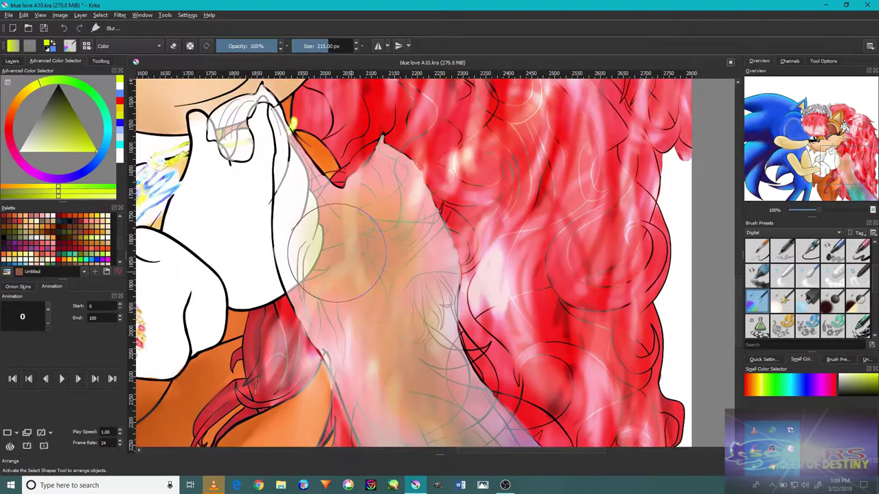
click(807, 275)
scroll(402, 275, up, 3)
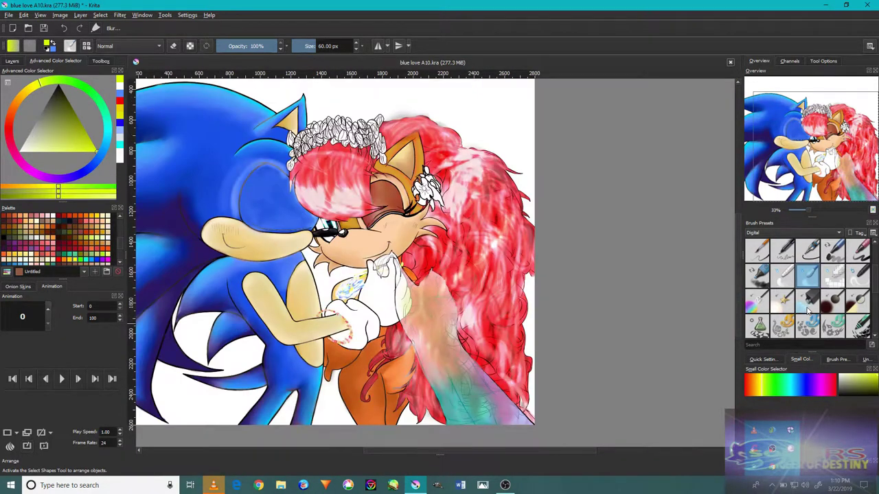
click(808, 306)
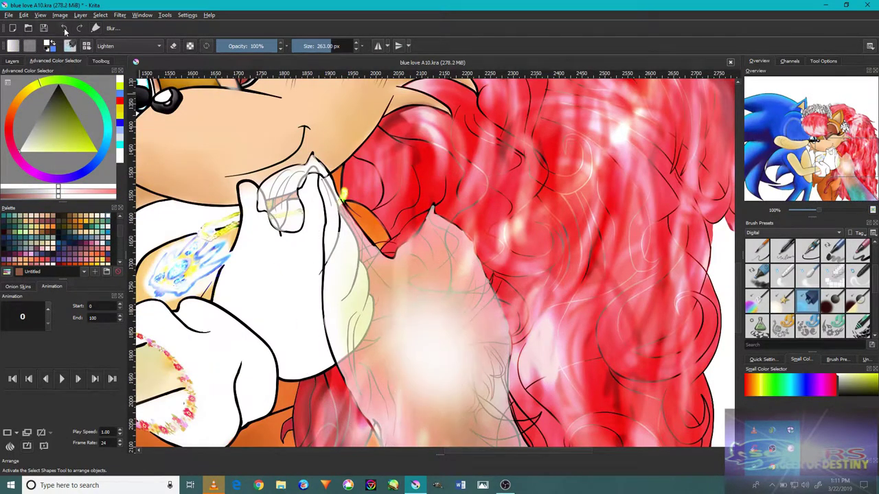
click(63, 28)
click(64, 28)
- Paint white textured strokes down the length of the shape on a Luminosity layer with a 360 px brush
key(/)
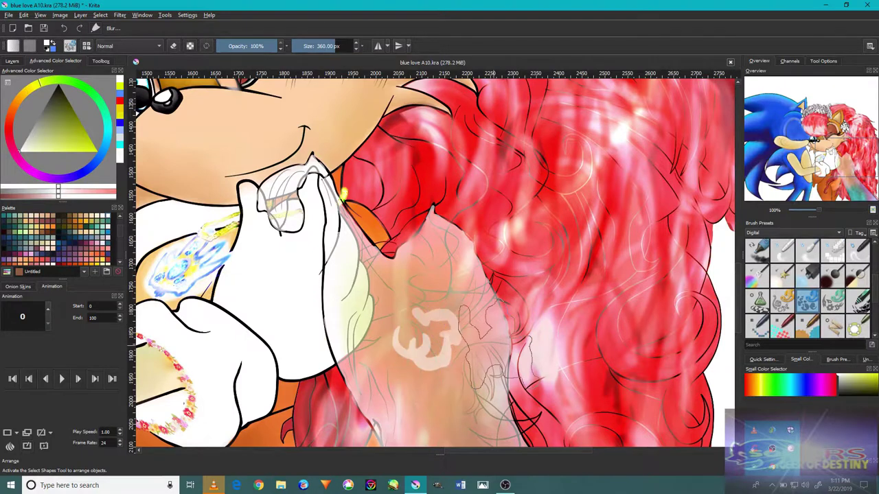
click(11, 60)
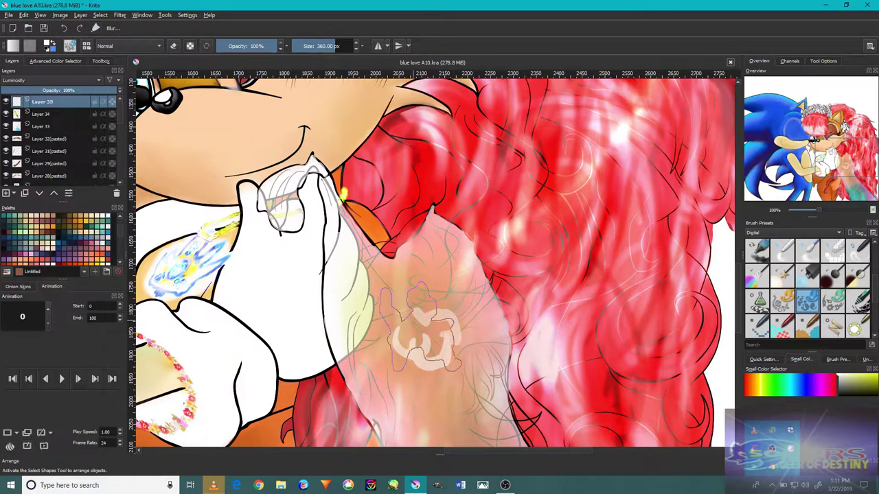
scroll(446, 323, down, 10)
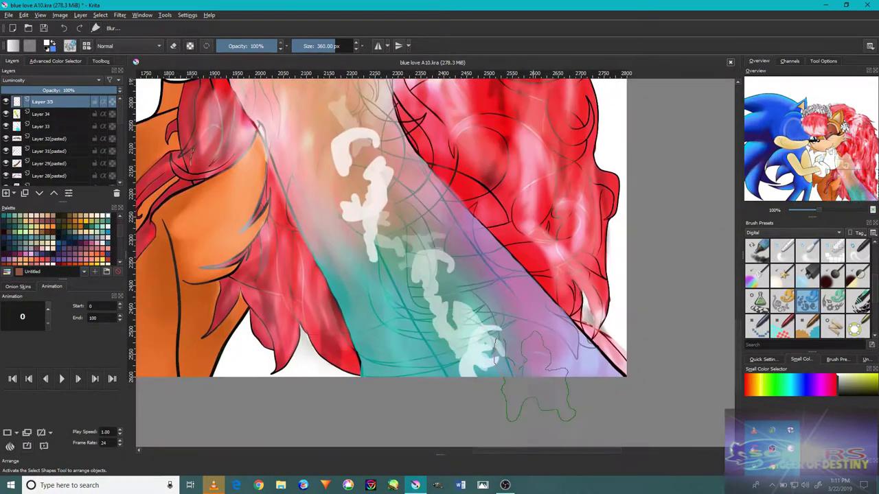
scroll(426, 302, up, 8)
scroll(433, 274, left, 3)
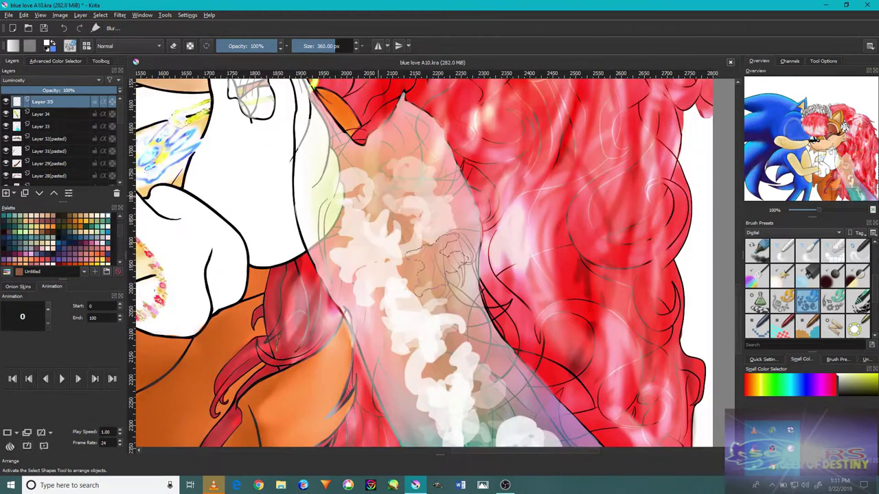
- Fill more of the shape with the white texture, reducing the brush to 201 px for the remaining gaps
scroll(439, 264, up, 3)
mouse_move(440, 265)
mouse_down()
mouse_move(414, 256)
mouse_move(357, 343)
mouse_up()
scroll(379, 182, down, 6)
scroll(379, 182, right, 3)
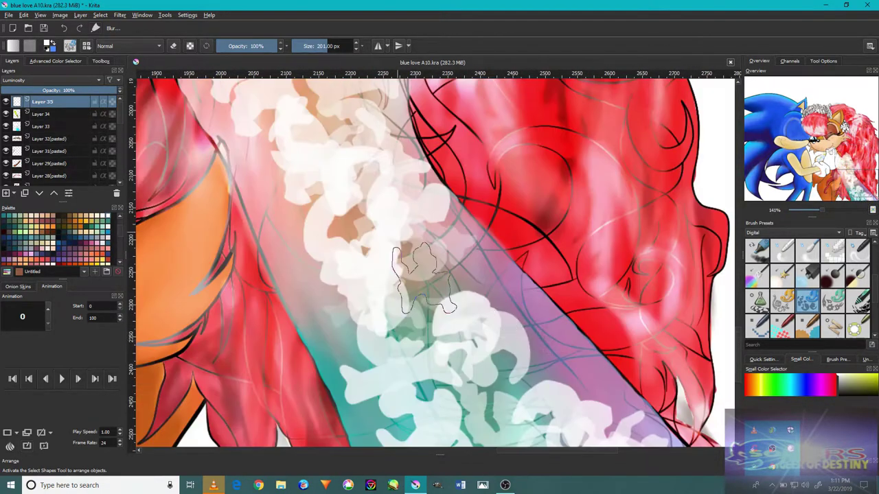
drag(494, 274, 419, 267)
mouse_move(261, 158)
mouse_down()
mouse_move(289, 220)
mouse_move(275, 288)
mouse_up()
- Choose bright cyan, paint strokes across the white texture's upper part, and switch to a 25 px eraser
click(832, 300)
click(55, 61)
click(93, 147)
mouse_move(382, 250)
mouse_down()
mouse_move(505, 388)
mouse_move(421, 313)
mouse_up()
scroll(422, 314, up, 5)
mouse_move(323, 172)
mouse_down()
mouse_move(296, 206)
mouse_move(226, 172)
mouse_up()
key(e)
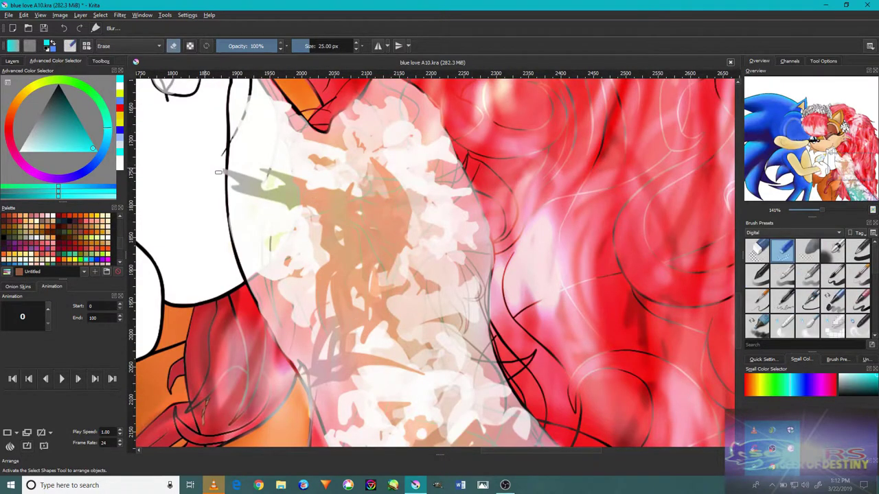
key(slash)
click(757, 300)
click(41, 84)
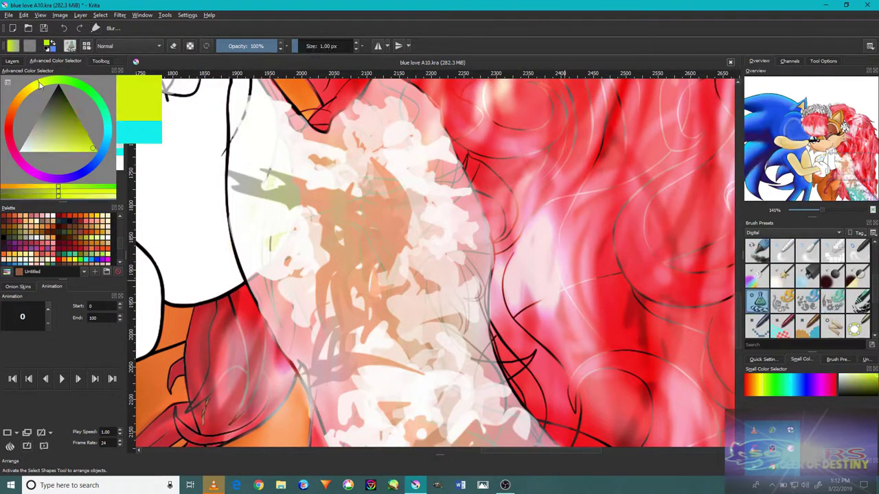
click(90, 151)
drag(365, 211, 463, 295)
key(ctrl+z)
key(ctrl+z)
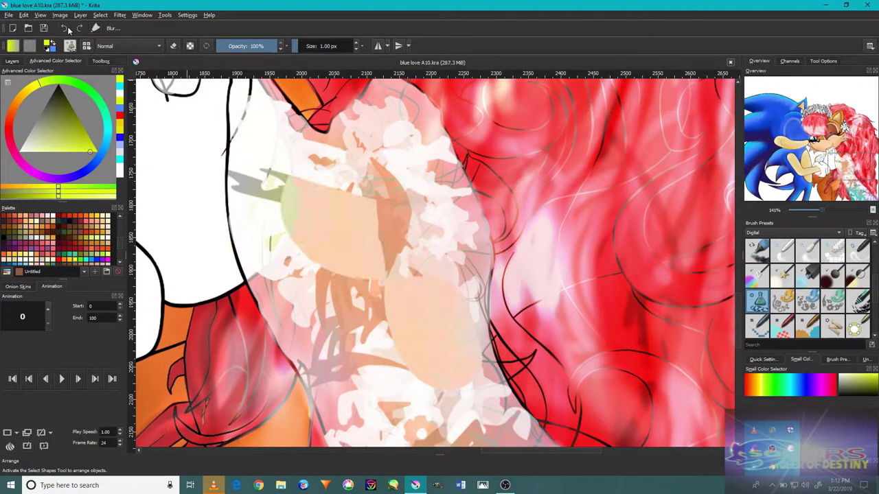
click(858, 300)
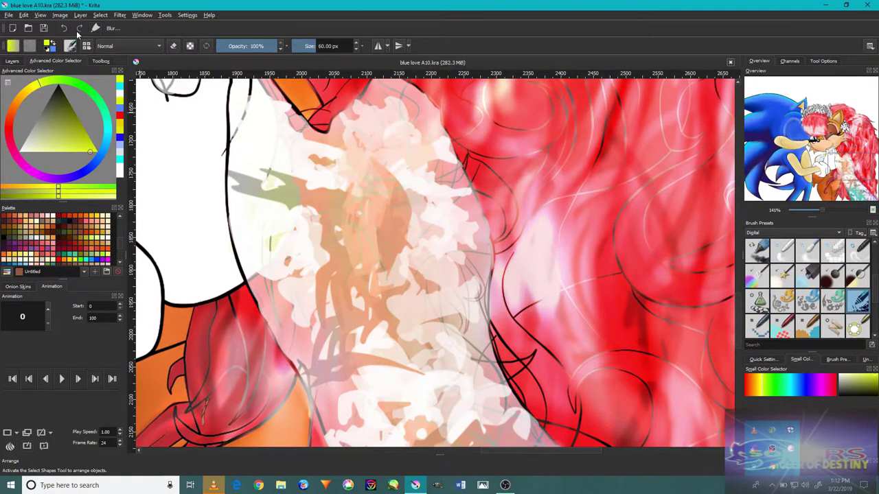
click(78, 30)
key(slash)
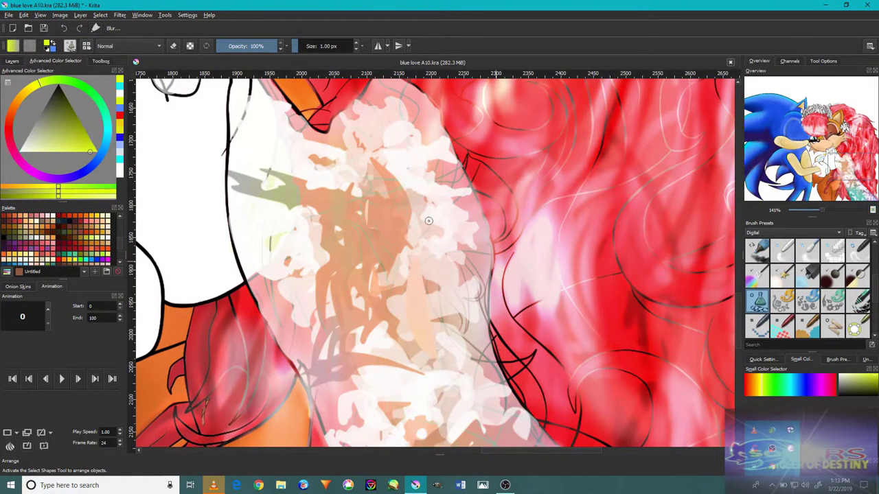
- Smear the white texture into the veil's colours from its orange middle down to the teal and purple end, using the 80 px blending brush
key(slash)
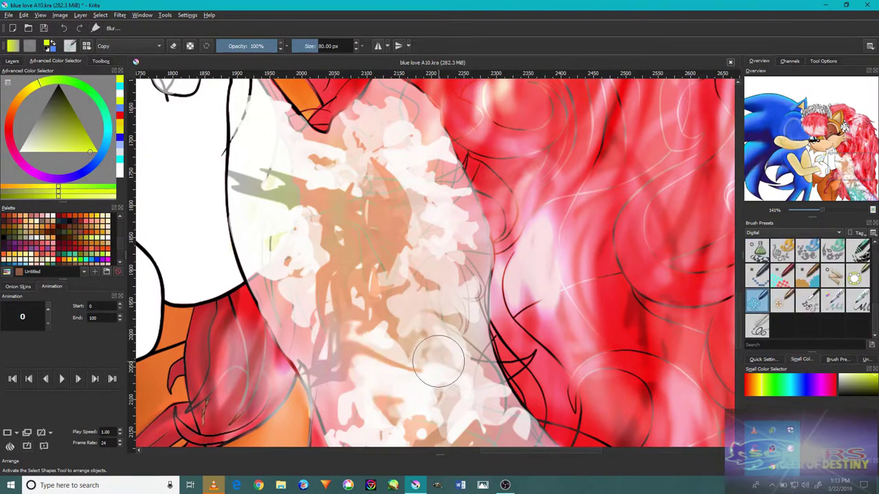
scroll(435, 363, right, 3)
scroll(435, 362, down, 5)
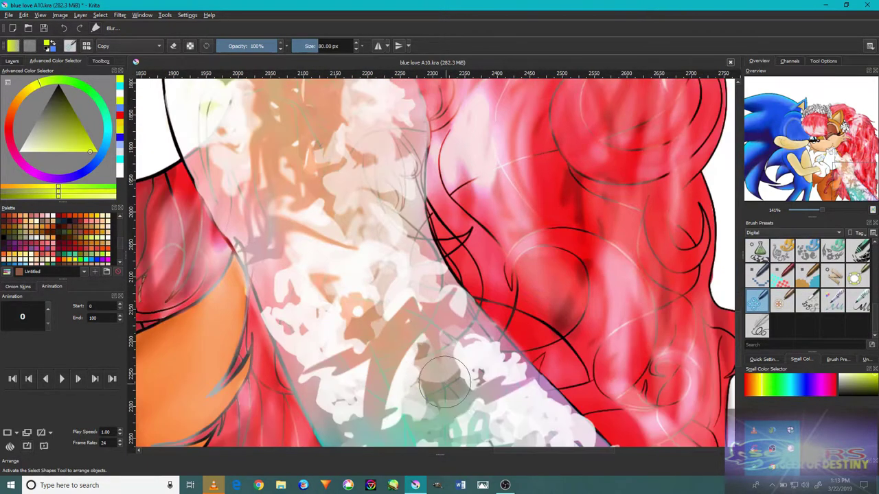
scroll(459, 383, down, 2)
scroll(459, 383, right, 1)
scroll(597, 329, down, 2)
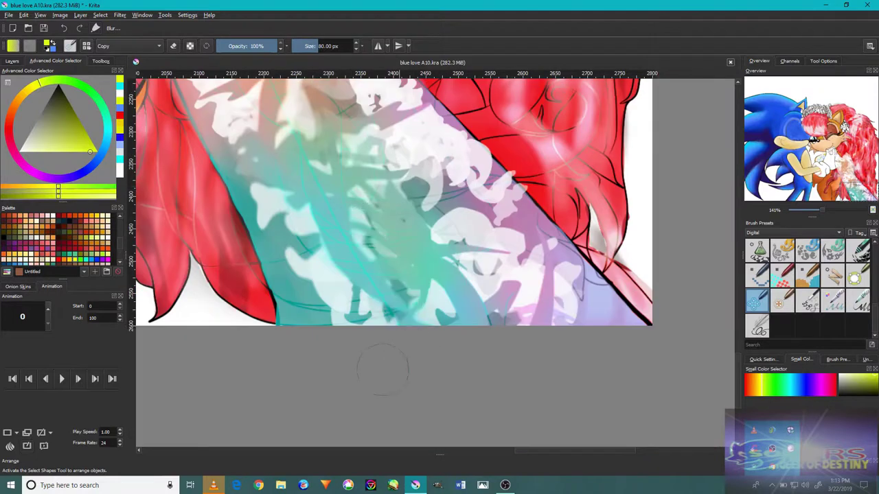
scroll(501, 291, up, 3)
scroll(481, 289, left, 1)
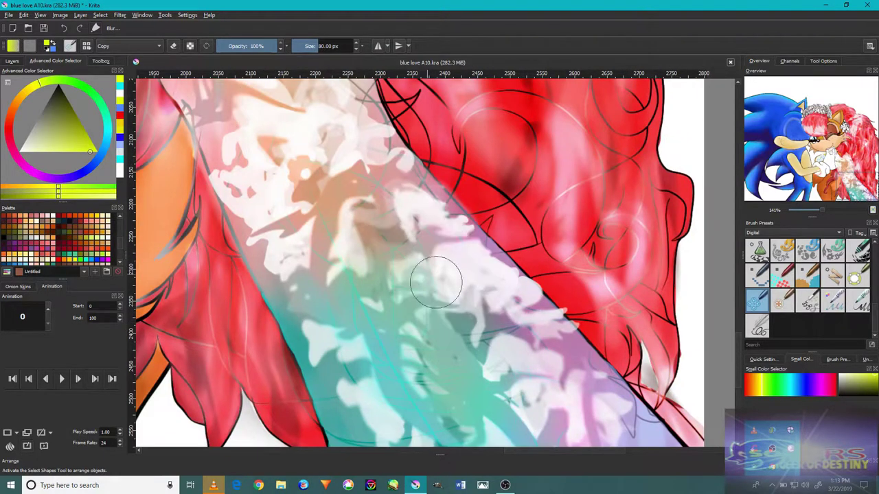
- Erase the white texture spilling over the veil's outline onto the red hair with the 25 px eraser
key(slash)
scroll(391, 309, up, 5)
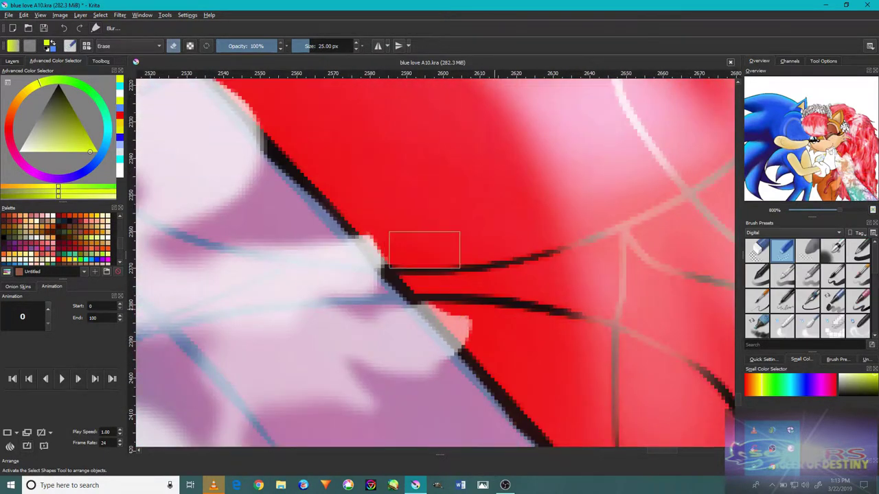
scroll(467, 338, down, 1)
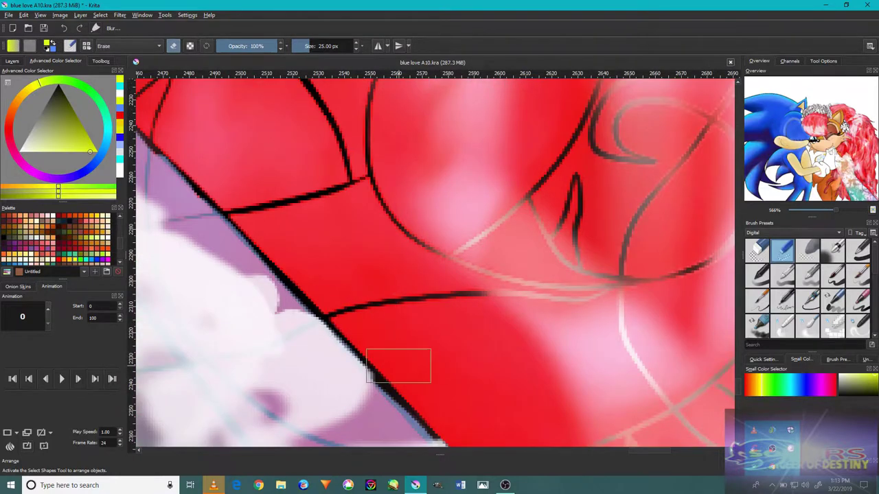
scroll(399, 365, down, 8)
- Smooth the white texture along the veil's whole length with the 80 px blending brushes, leaving soft streaks between the colours
key(slash)
mouse_move(298, 201)
mouse_down()
mouse_move(227, 248)
mouse_move(375, 391)
mouse_move(305, 217)
mouse_up()
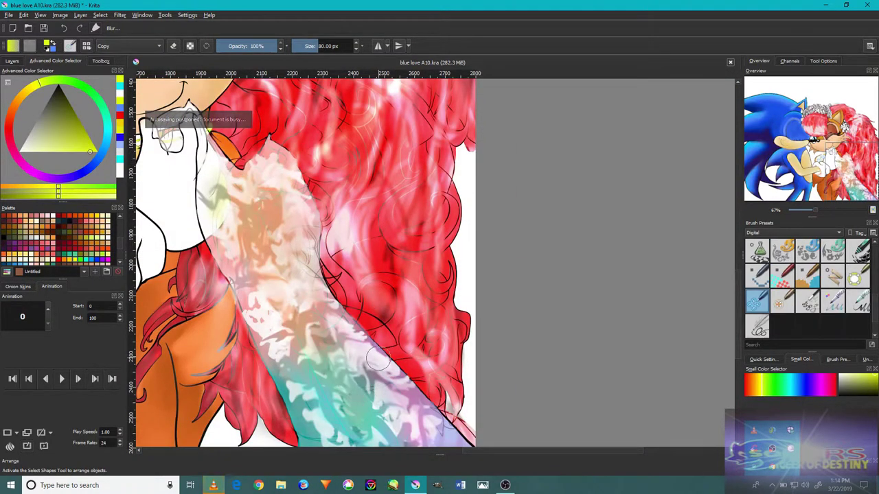
scroll(355, 237, down, 3)
mouse_move(282, 302)
mouse_down()
mouse_move(364, 323)
mouse_move(355, 237)
mouse_up()
scroll(355, 237, up, 2)
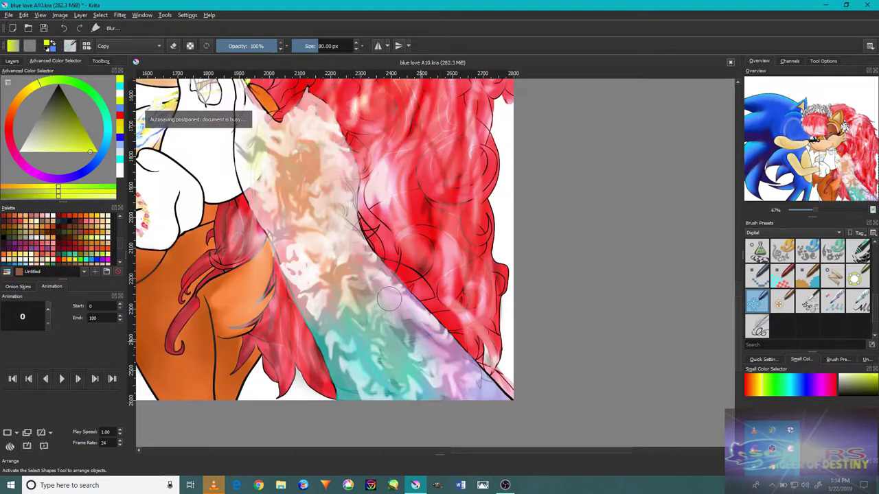
scroll(336, 220, up, 2)
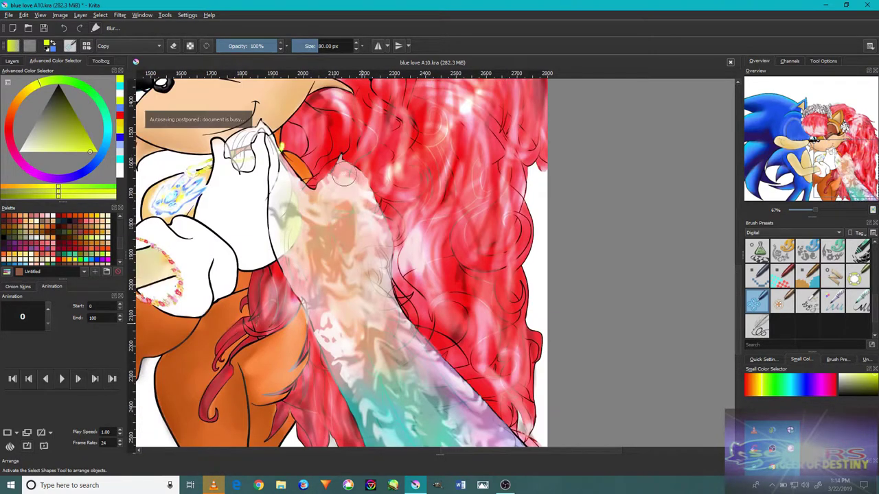
scroll(343, 364, down, 3)
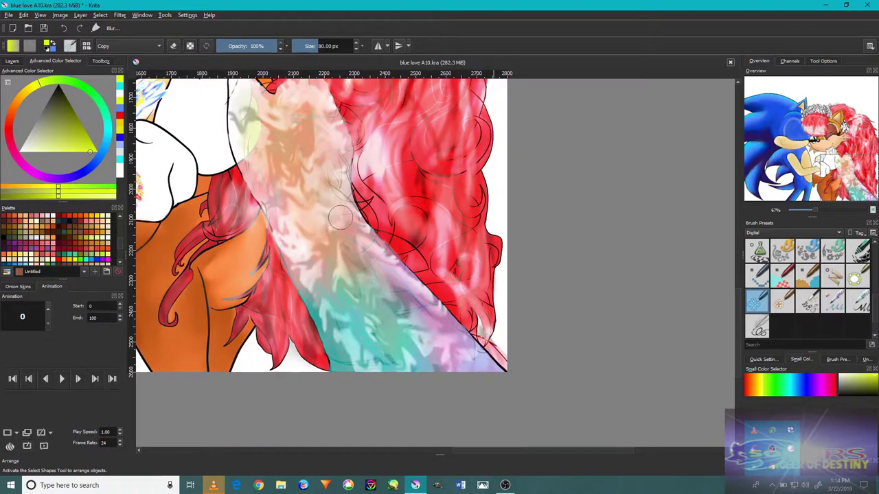
scroll(332, 237, up, 2)
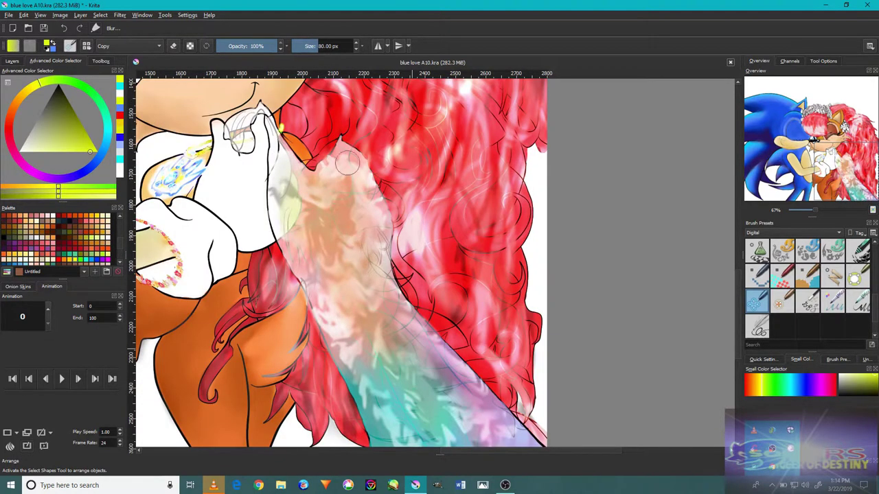
scroll(412, 330, down, 3)
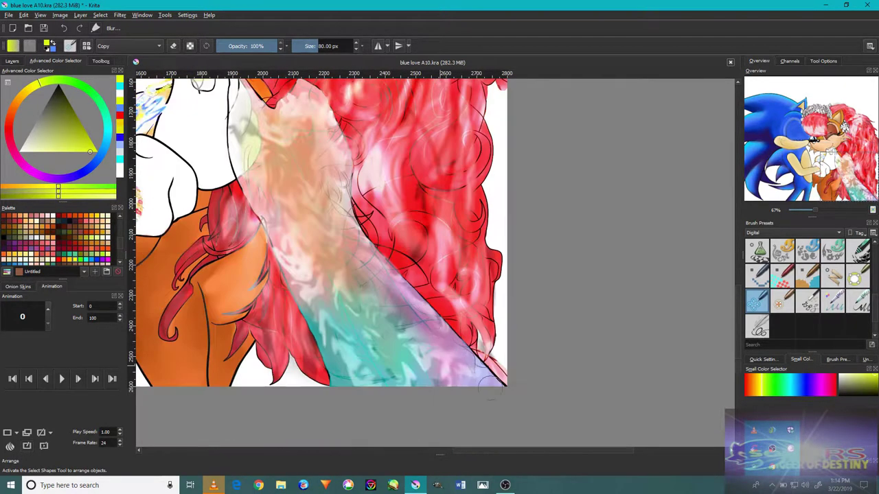
scroll(375, 357, up, 2)
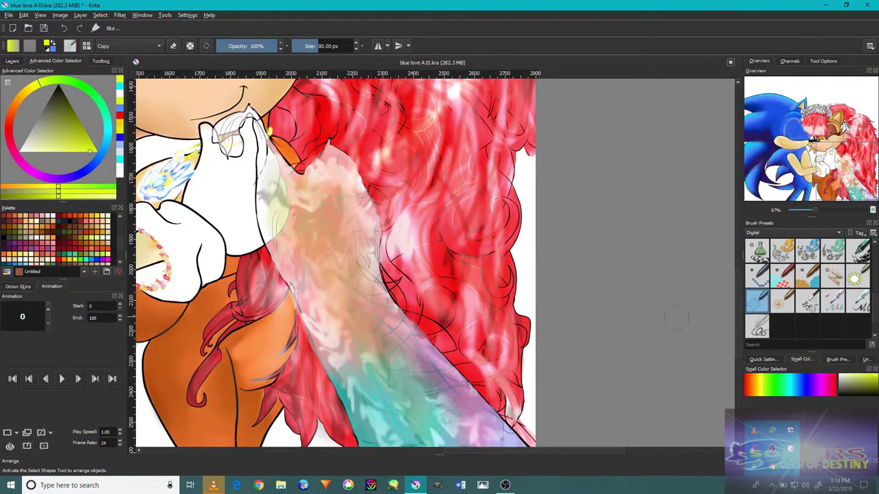
key(slash)
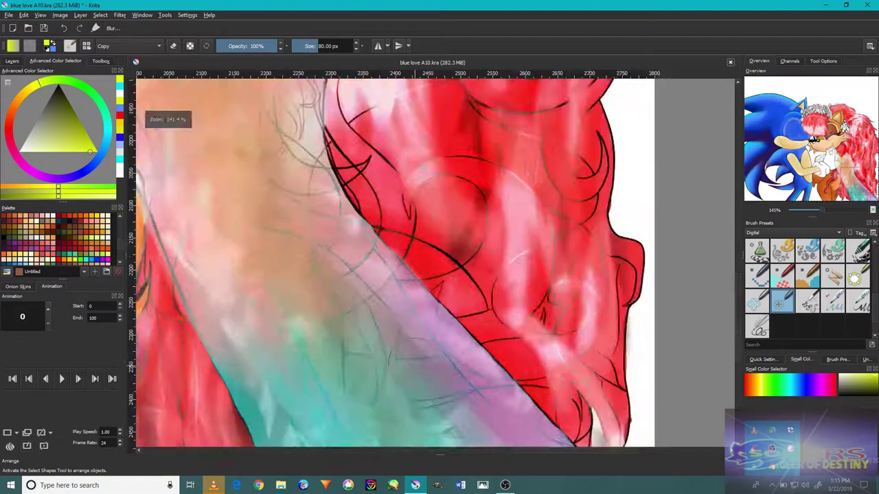
- Draw thin, flowing white fold lines down the length of the veil with a 1 px brush
click(808, 302)
scroll(446, 400, up, 5)
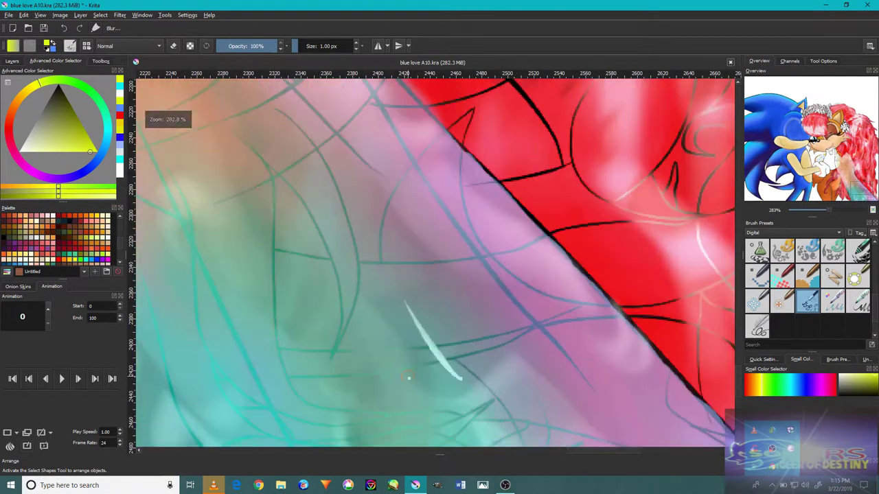
scroll(408, 377, down, 3)
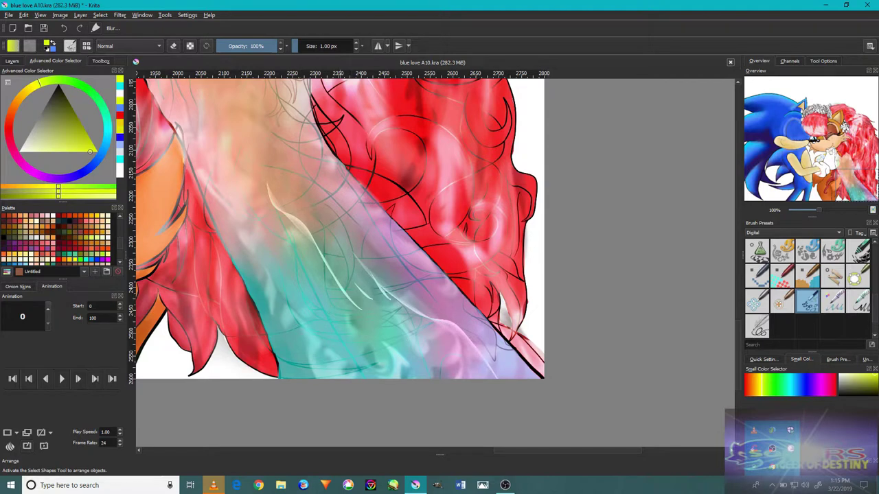
drag(261, 229, 355, 322)
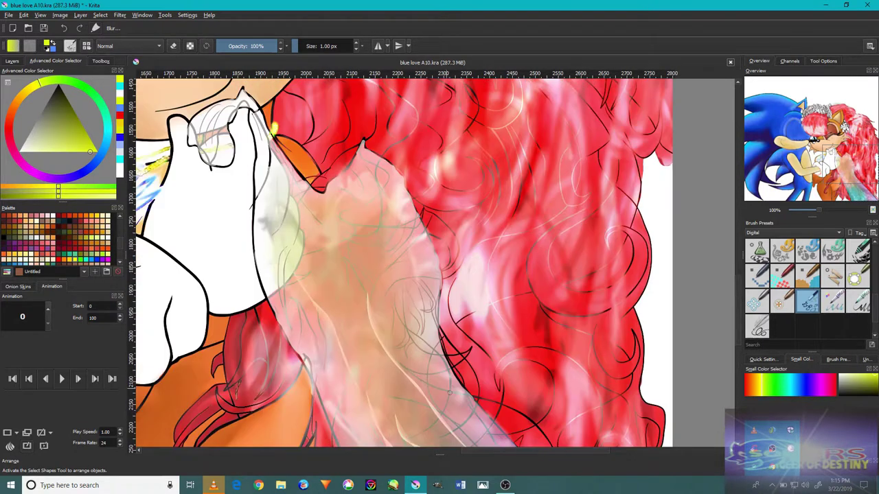
drag(320, 219, 434, 324)
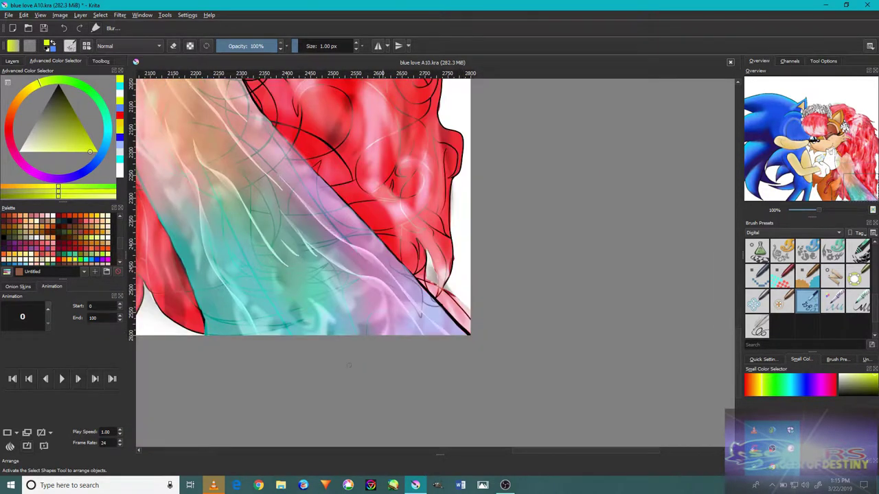
drag(266, 206, 376, 336)
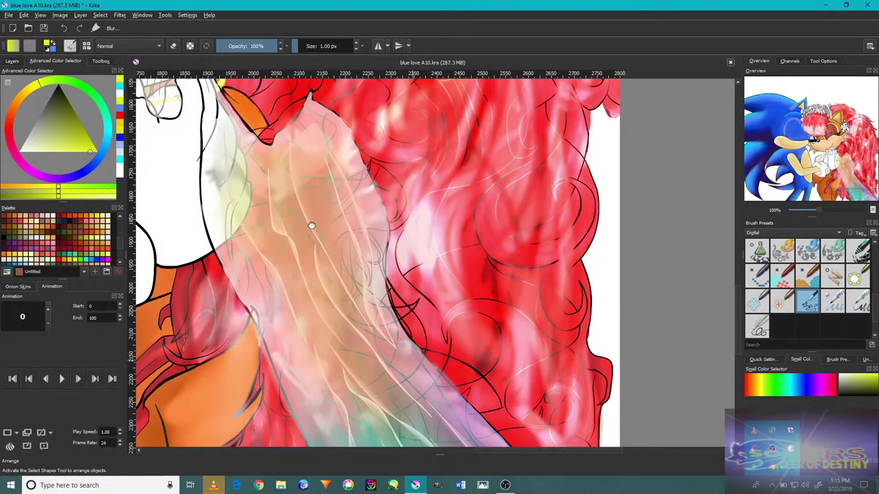
drag(311, 225, 362, 262)
drag(136, 121, 230, 219)
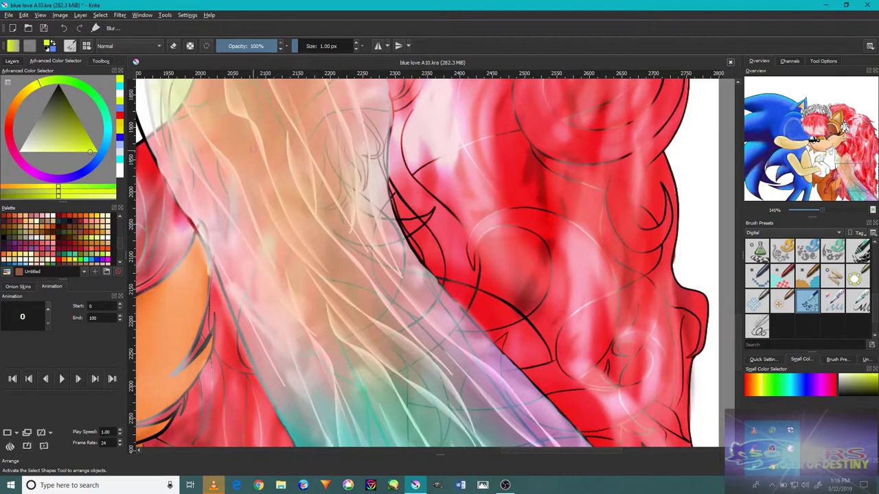
click(764, 233)
click(767, 251)
click(769, 233)
click(769, 261)
click(797, 233)
click(798, 251)
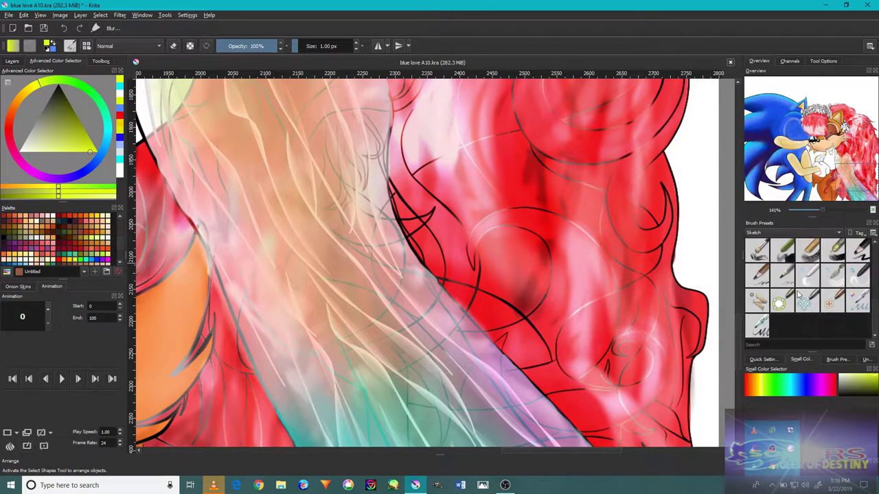
click(796, 234)
click(790, 206)
scroll(795, 210, down, 5)
scroll(795, 210, up, 2)
- Soften the white fold lines along the veil with the 80 px blending brush from the Digital presets
click(797, 233)
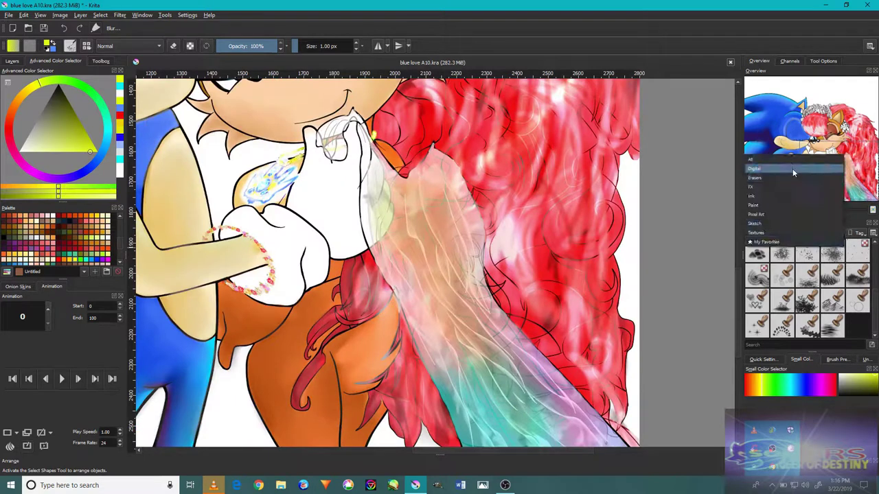
click(790, 188)
click(781, 300)
scroll(795, 210, up, 3)
click(844, 180)
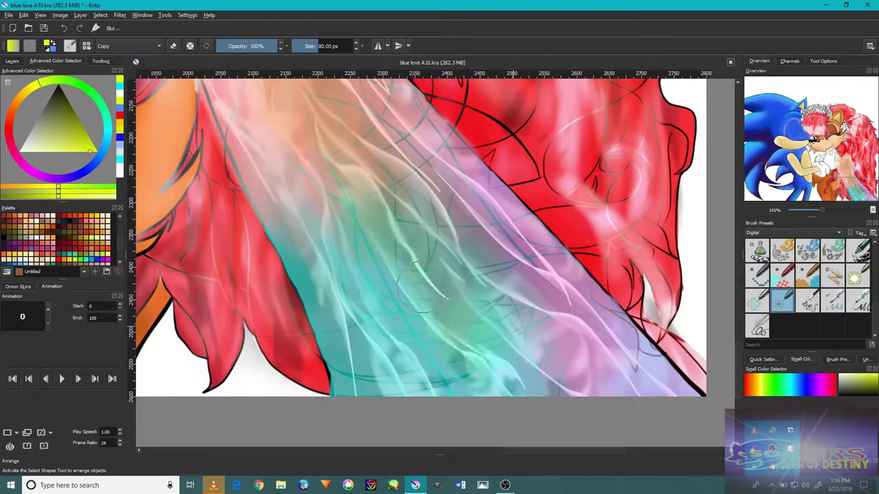
drag(613, 374, 405, 291)
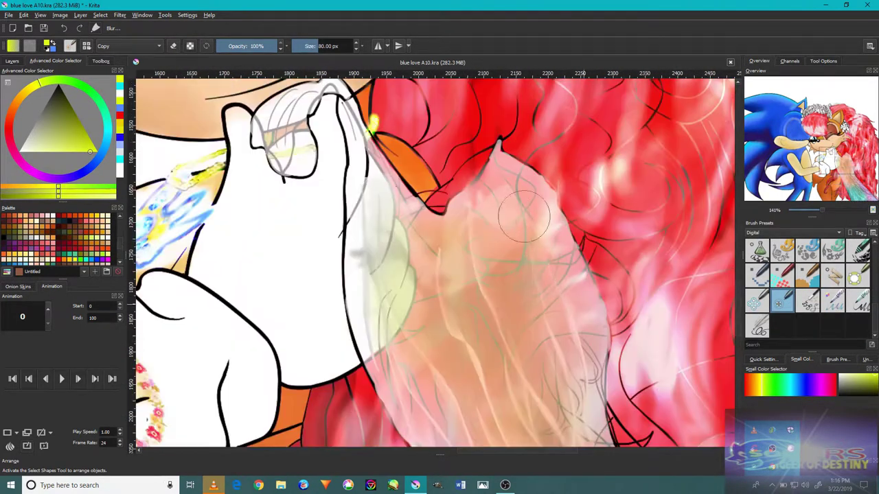
scroll(406, 292, down, 5)
drag(502, 203, 573, 312)
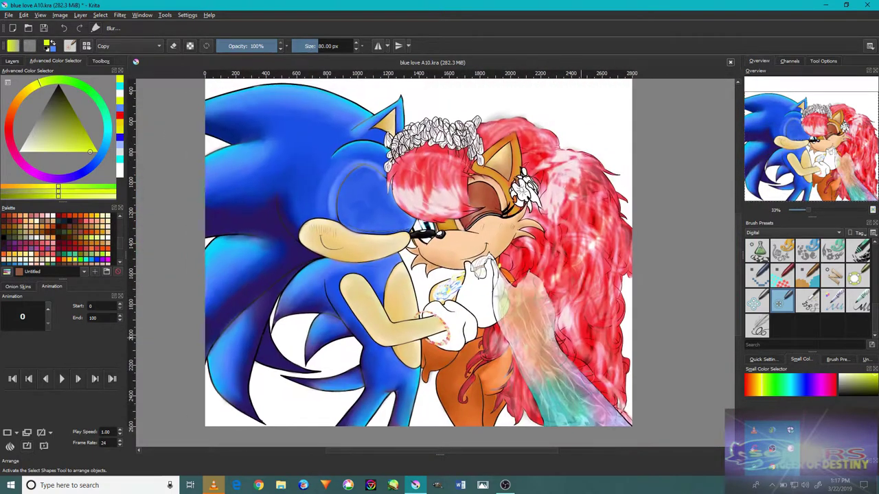
scroll(522, 312, up, 3)
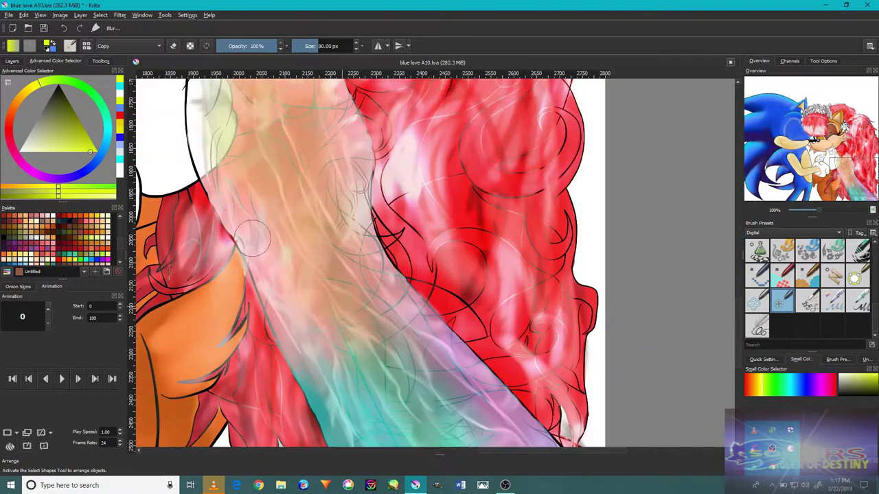
scroll(316, 322, down, 2)
scroll(354, 294, down, 2)
scroll(353, 294, up, 1)
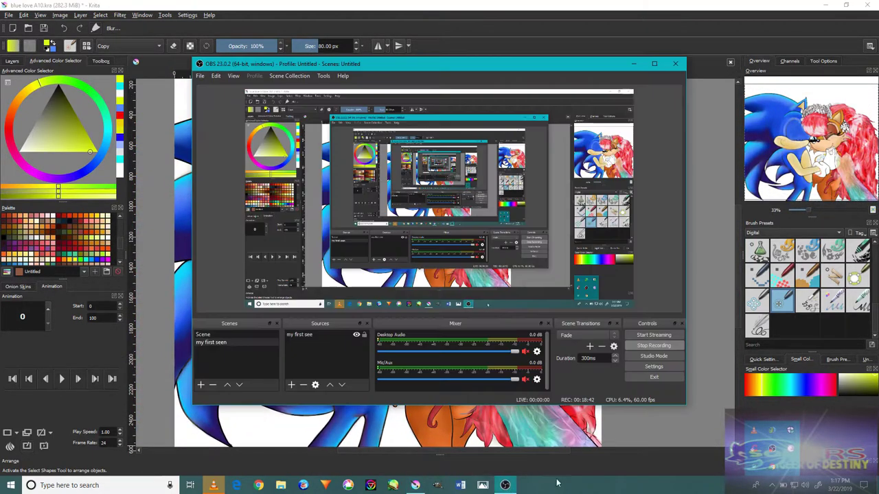
click(632, 63)
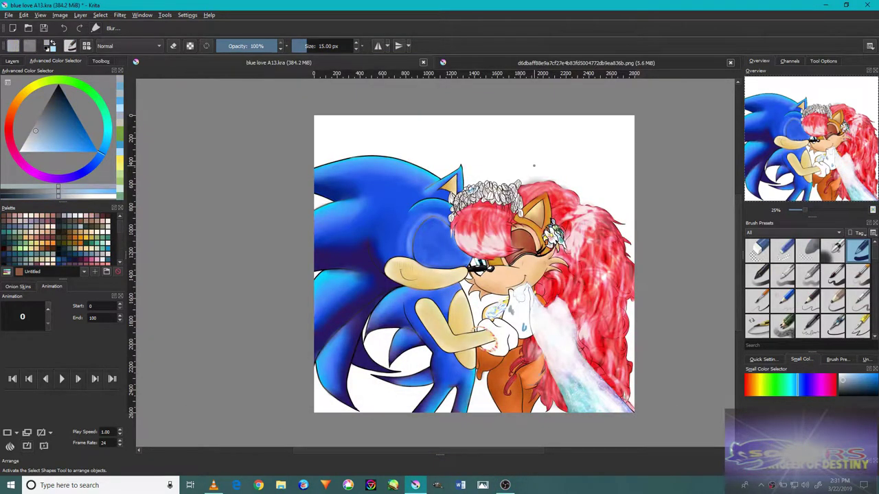
- Show the layer list and sample a pale yellow from the painted petals of the flower crown
scroll(484, 199, up, 8)
click(11, 61)
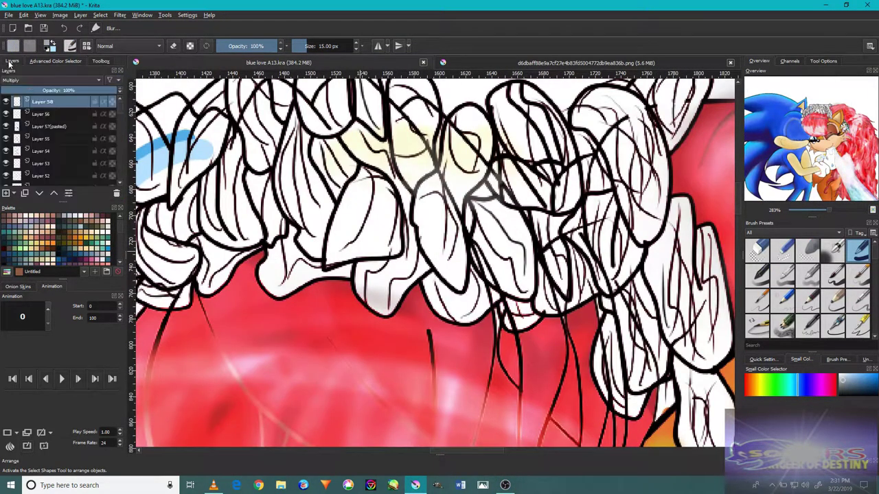
ctrl+click(426, 144)
scroll(448, 169, up, 3)
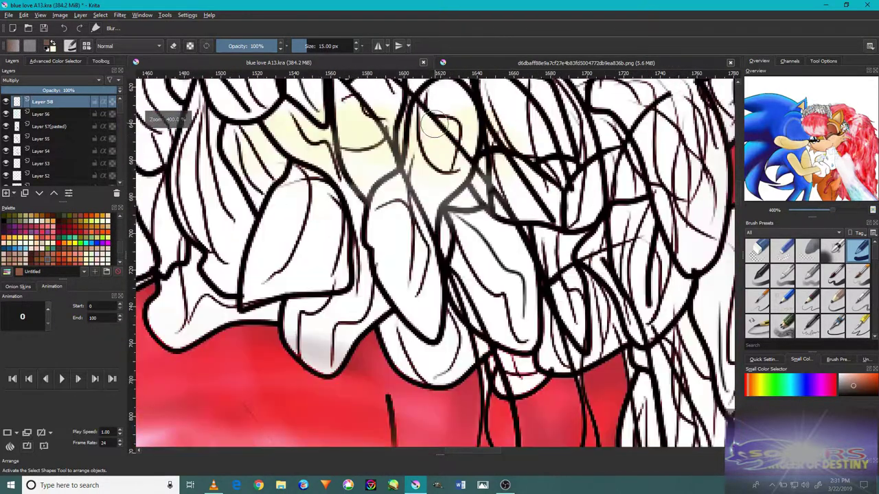
scroll(436, 180, down, 5)
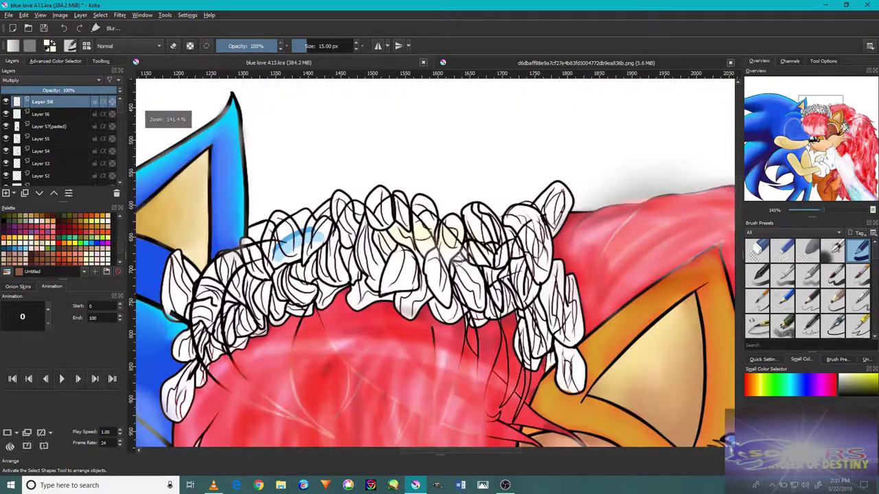
- Stamp pale yellow texture over the crown's middle petals with a 130 px stamp brush from the Textures presets
click(767, 233)
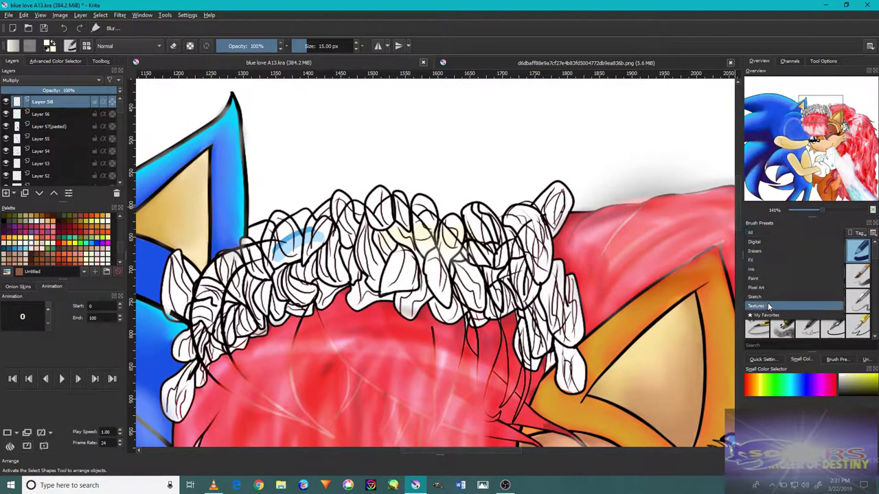
click(771, 304)
key(minus)
key(minus)
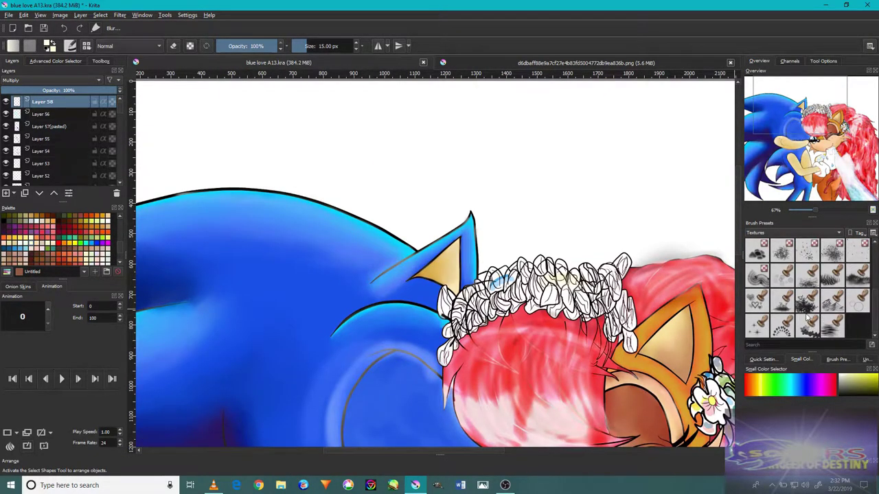
scroll(806, 317, up, 2)
scroll(795, 328, down, 2)
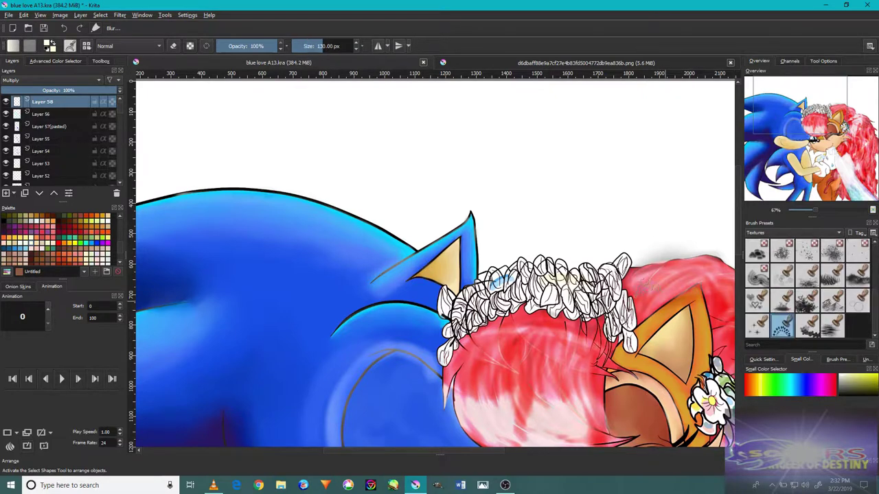
scroll(641, 289, up, 3)
mouse_move(446, 289)
mouse_down()
mouse_move(501, 278)
mouse_move(477, 313)
mouse_move(528, 296)
mouse_up()
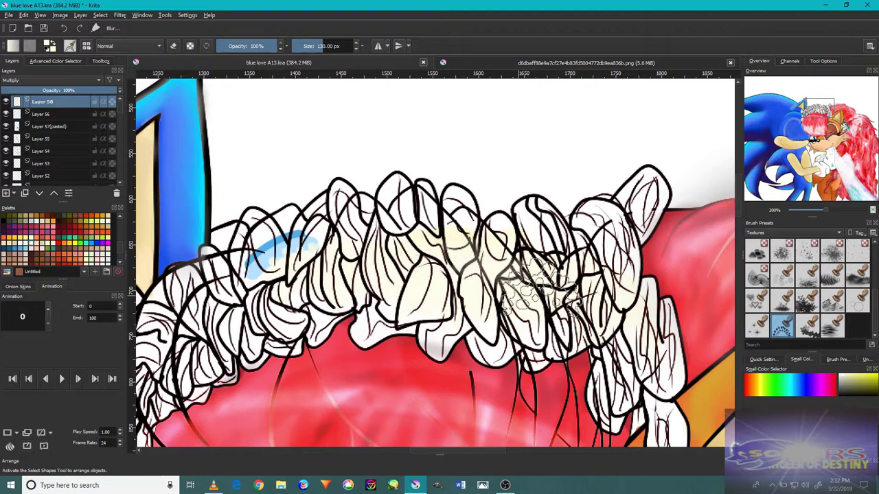
- Fill the petals at the crown's right end with pale yellow, reducing the stamp brush to 41 px
scroll(515, 288, down, 4)
scroll(539, 280, up, 5)
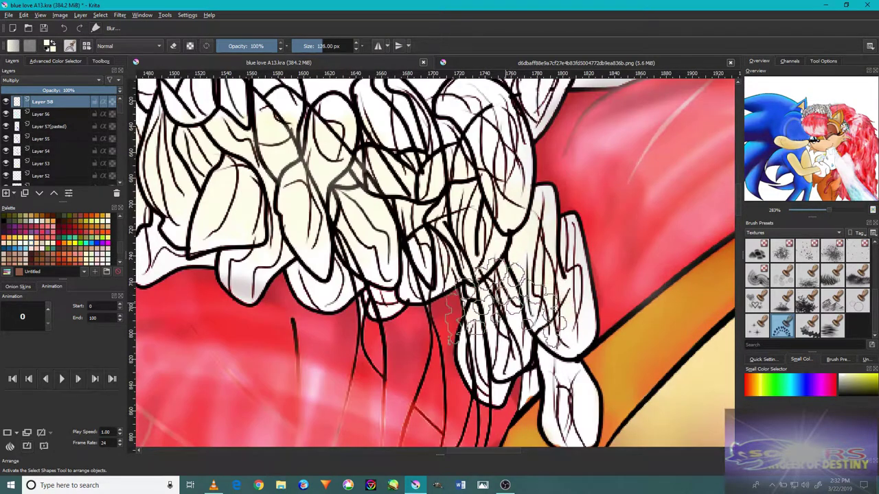
key(bracketleft)
key(bracketleft)
key(bracketleft)
key(bracketleft)
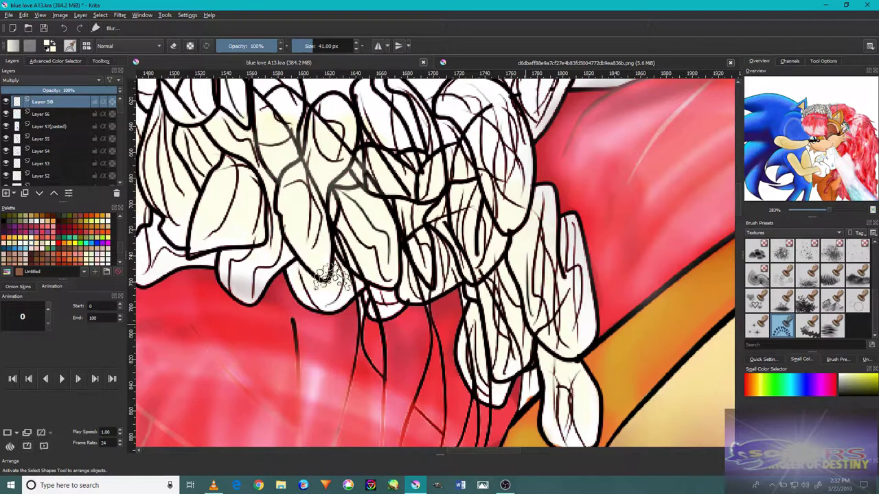
- Fill the small petal at the crown's lower centre with pale yellow using a 12 px stamp brush
scroll(394, 237, up, 2)
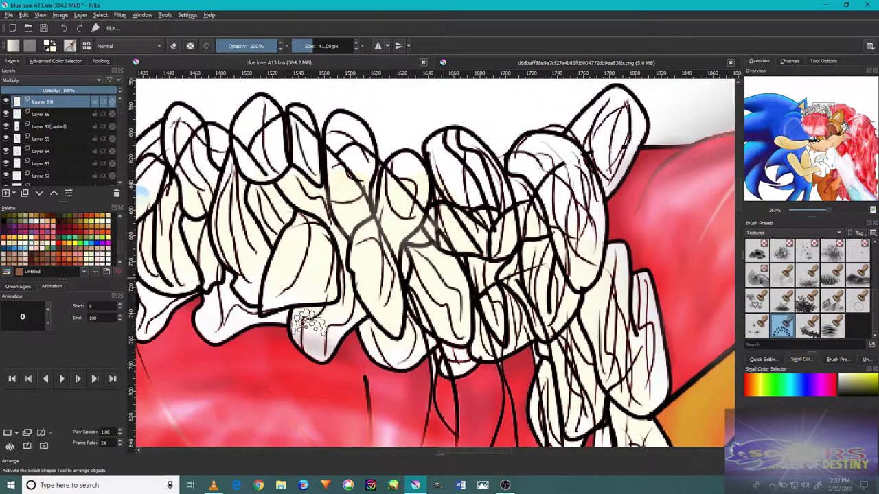
scroll(342, 314, down, 3)
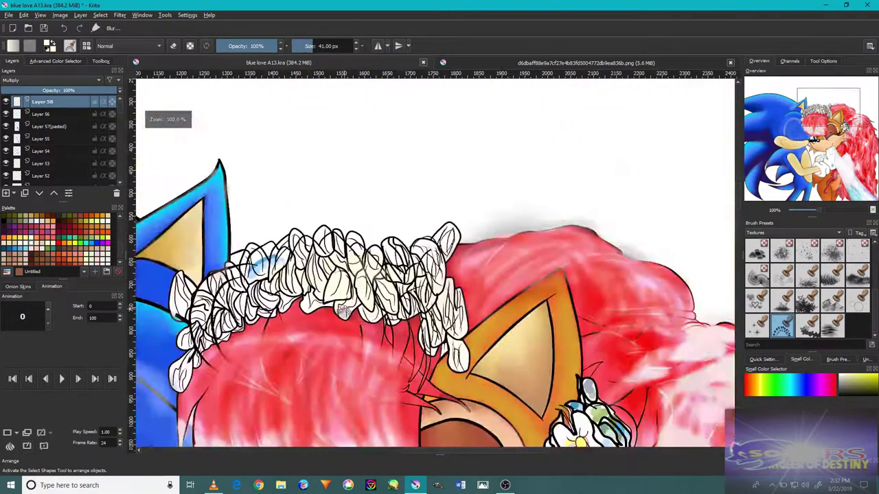
scroll(347, 313, up, 6)
key(bracketleft)
key(bracketleft)
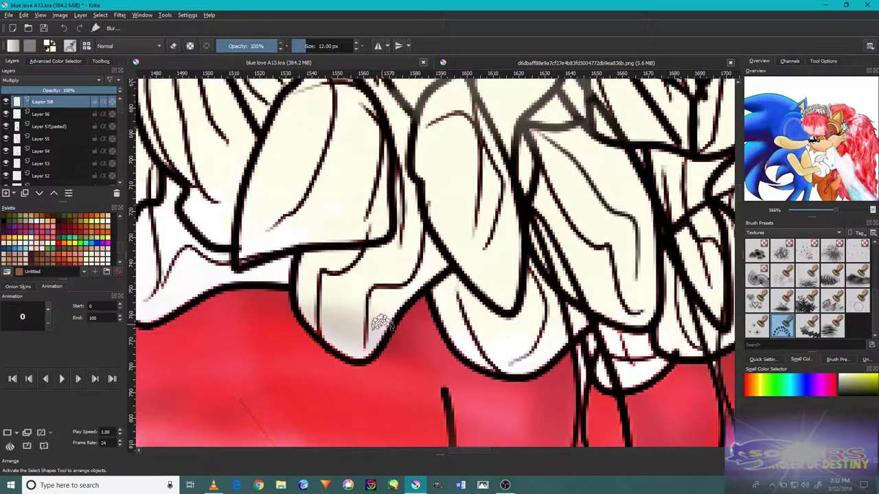
- Enlarge the stamp brush to 47 px and stamp pale yellow over the lower petals left of the crown's centre
key(bracketright)
key(bracketright)
key(bracketright)
key(bracketright)
key(bracketright)
key(bracketright)
scroll(353, 233, up, 2)
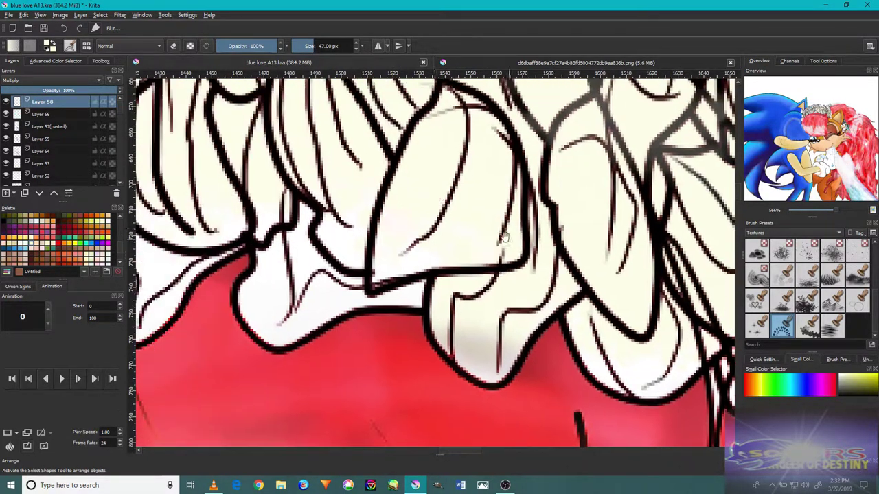
scroll(368, 295, down, 4)
scroll(336, 279, up, 3)
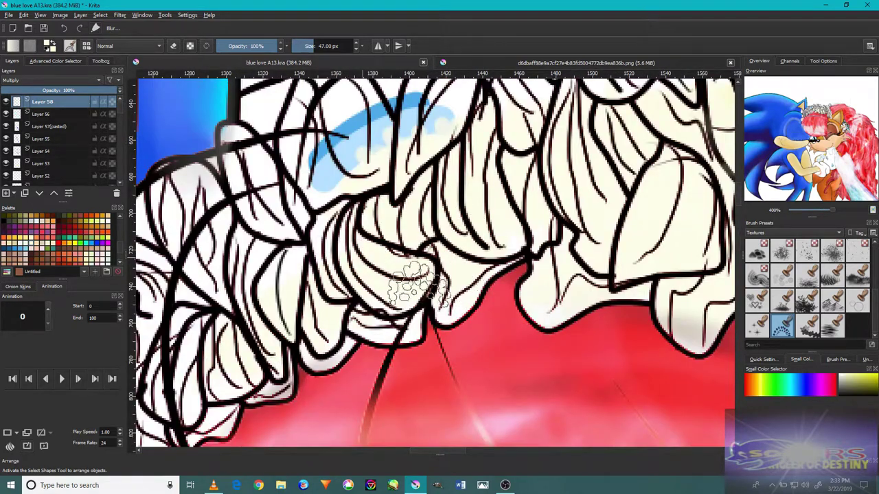
- Stamp pale yellow over the lowest petals at the crown's left end with the 47 px brush
scroll(408, 252, down, 7)
scroll(371, 254, up, 6)
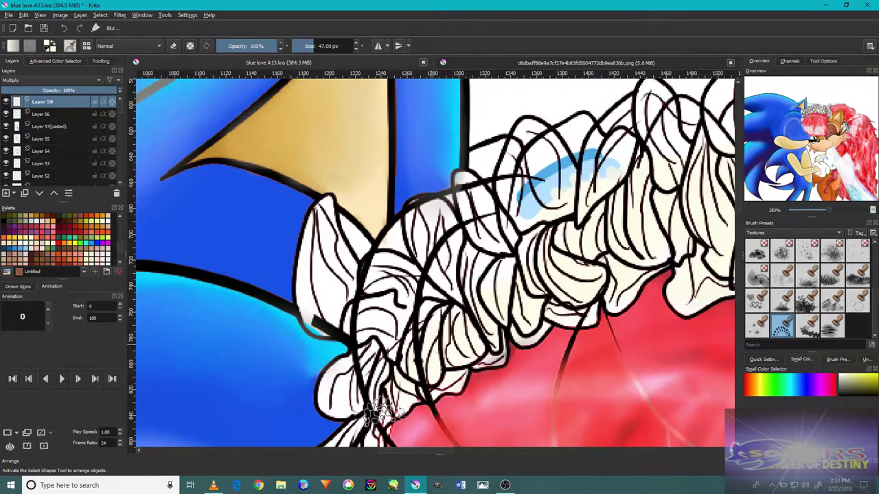
scroll(340, 395, down, 6)
scroll(347, 402, up, 6)
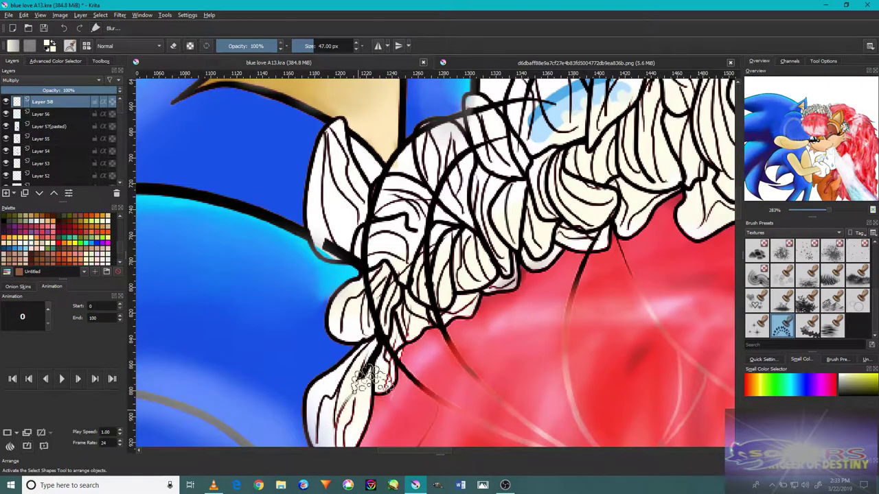
scroll(552, 227, down, 5)
scroll(454, 248, up, 5)
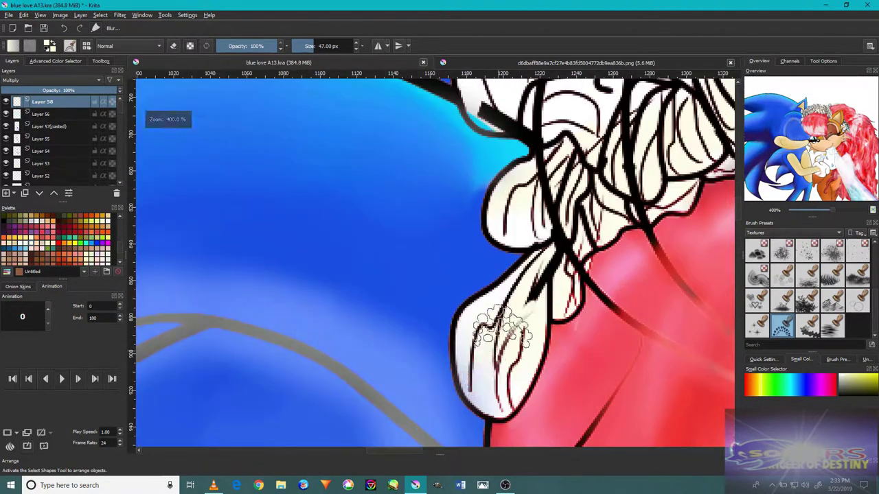
scroll(490, 372, down, 5)
scroll(591, 288, up, 5)
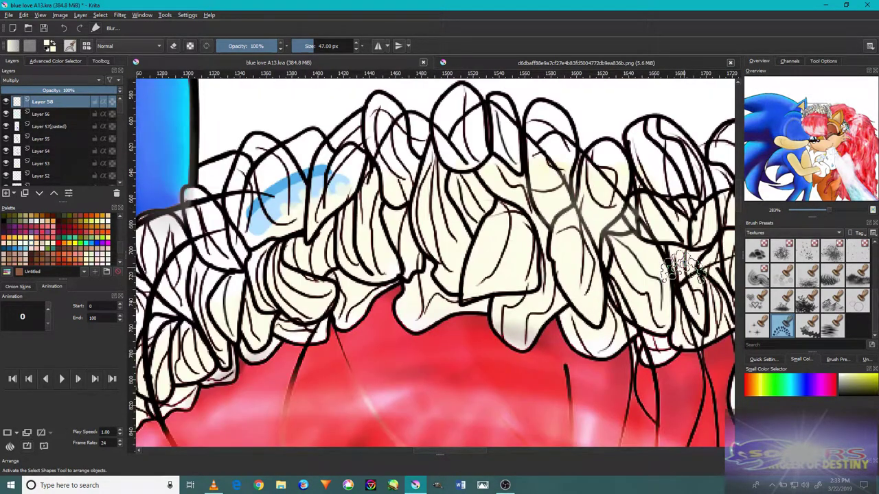
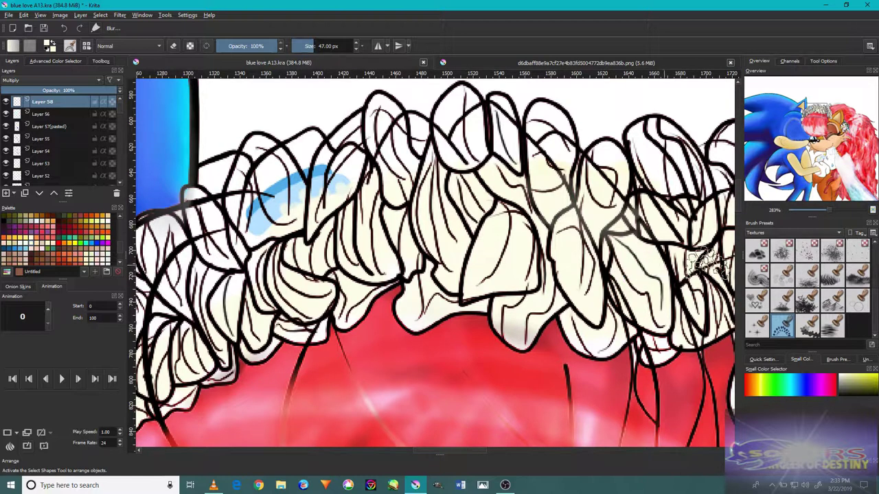
- Switch to a leafy Textures stamp brush reduced to 84 px and stamp pale yellow over the upper right petals
scroll(810, 292, down, 3)
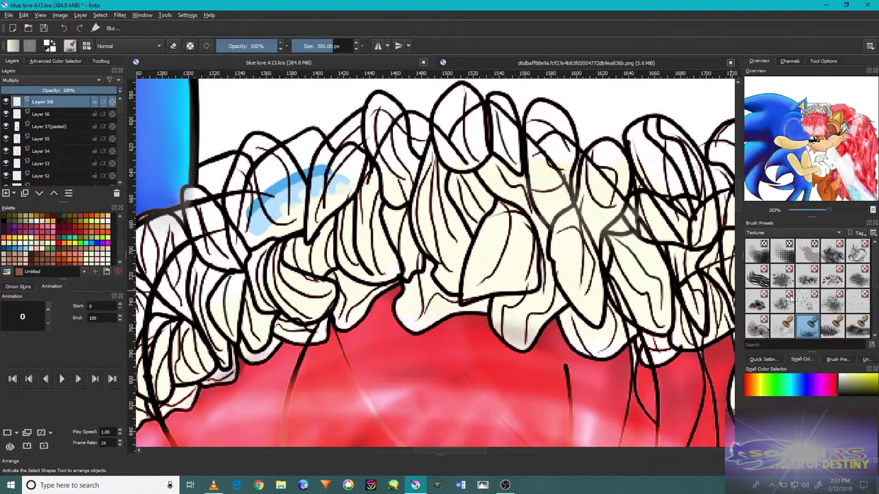
click(832, 251)
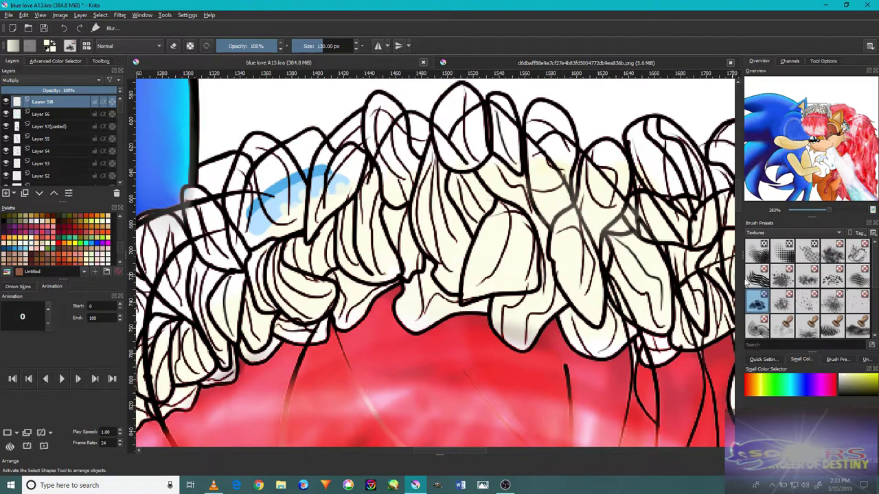
scroll(774, 301, down, 3)
click(808, 301)
scroll(583, 295, down, 5)
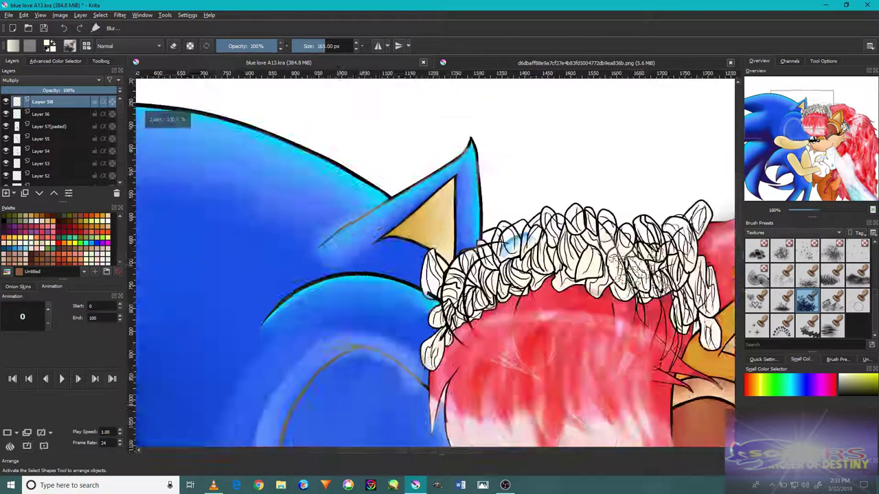
scroll(583, 295, up, 4)
key(bracketleft)
key(bracketleft)
key(bracketleft)
key(bracketleft)
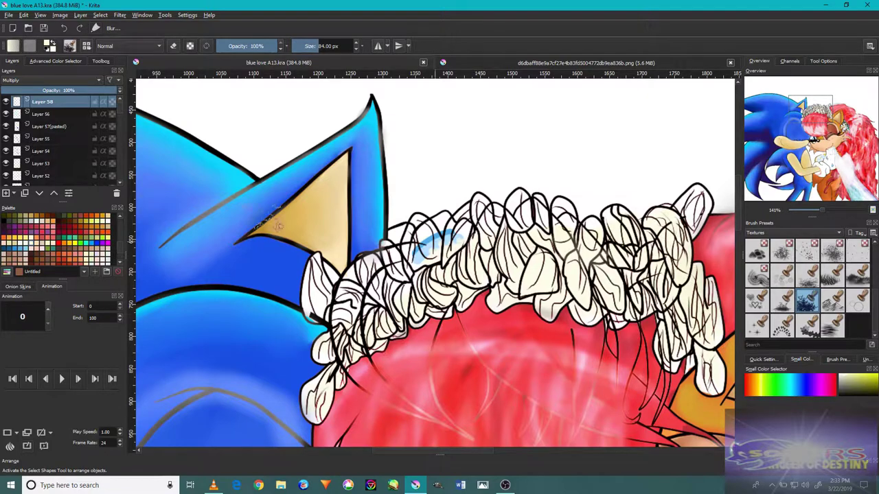
- Stamp pale yellow over the crown's upper middle petals with the 84 px leafy brush
scroll(528, 227, up, 5)
scroll(529, 227, down, 5)
scroll(549, 226, up, 5)
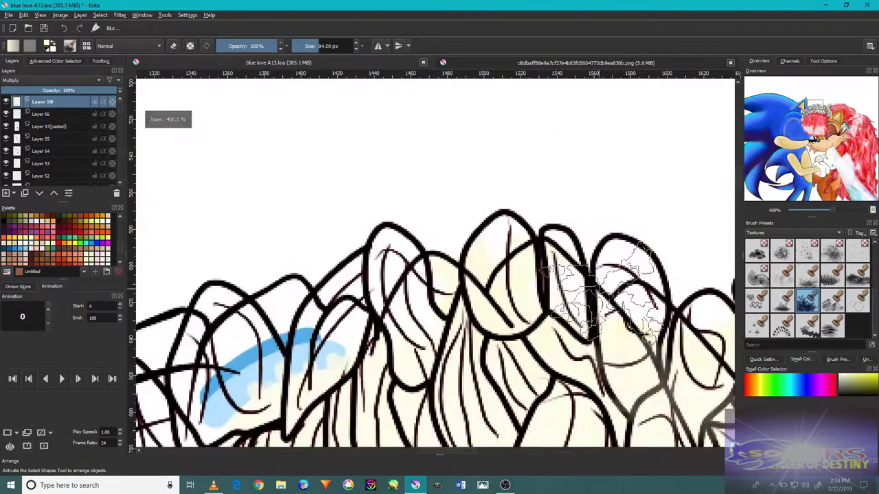
scroll(621, 302, down, 5)
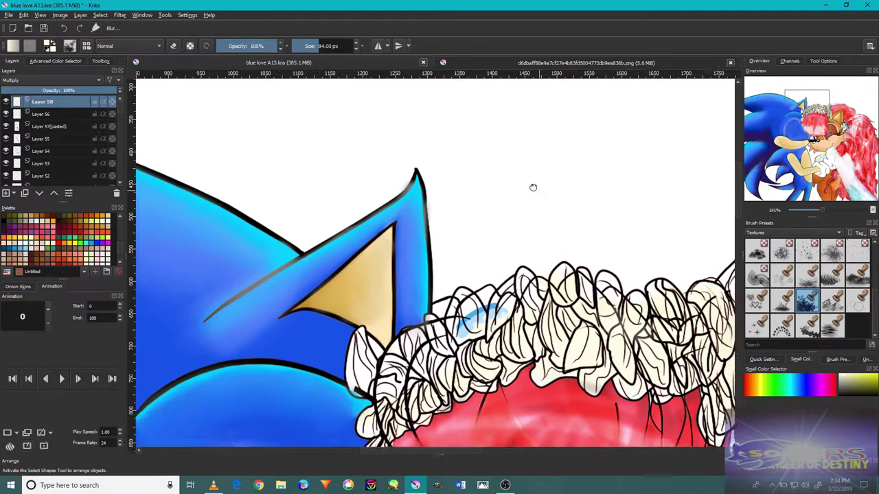
- Reduce the leafy brush to 55 px and stamp pale yellow over the crown's right-end and upper petals
scroll(590, 378, up, 3)
key(bracketleft)
key(bracketleft)
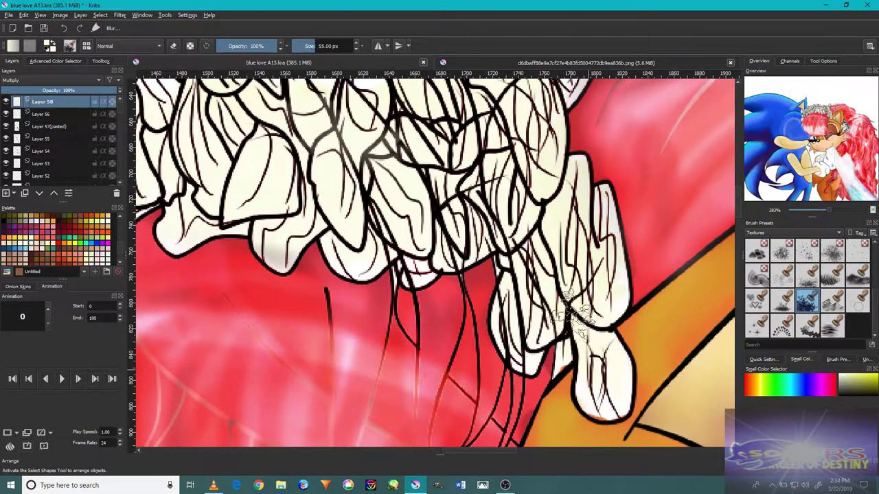
scroll(511, 274, up, 3)
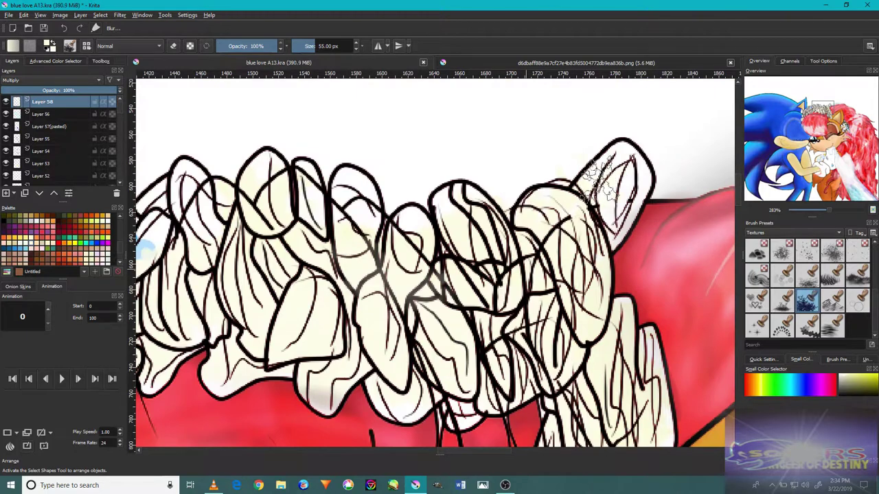
scroll(354, 206, left, 5)
scroll(353, 206, up, 1)
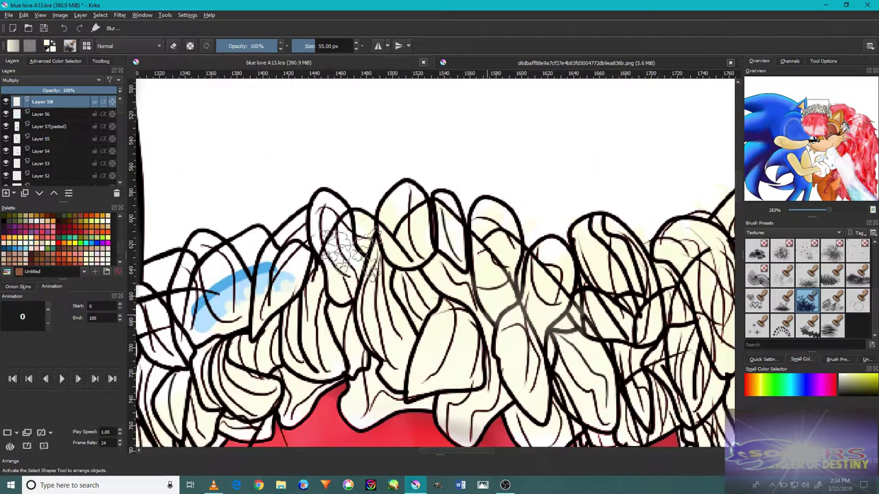
- Stamp pale yellow over the tall petal and its neighbours at the crown's left end with the 55 px brush
scroll(412, 322, down, 8)
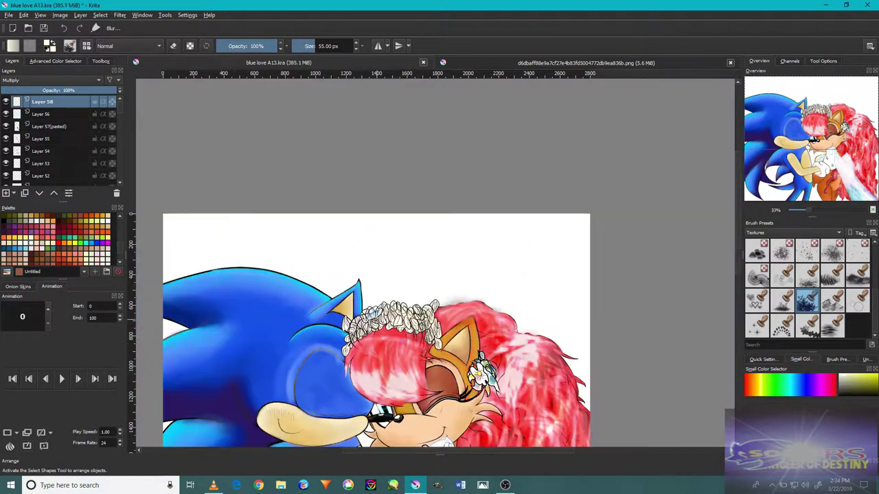
scroll(363, 326, up, 8)
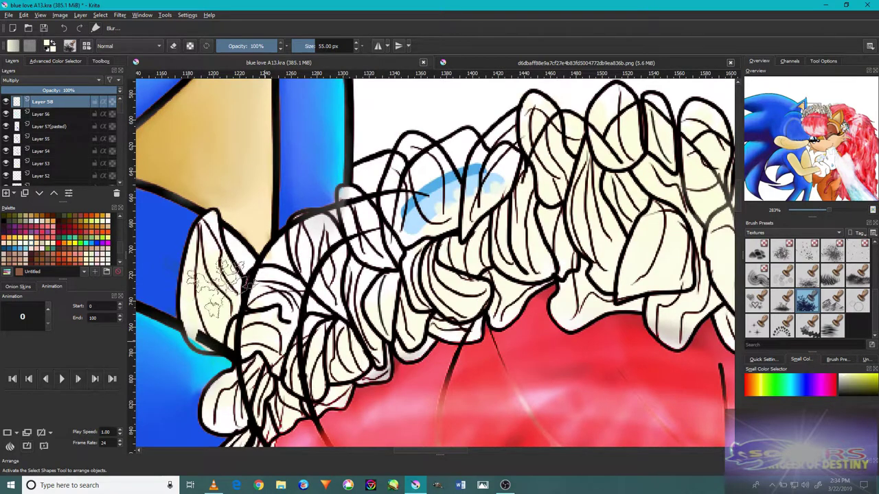
scroll(384, 247, down, 3)
scroll(418, 230, up, 2)
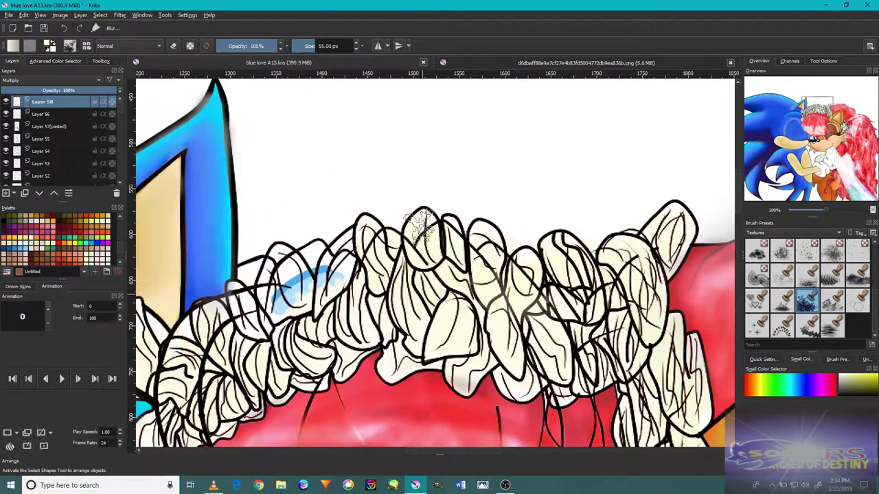
scroll(391, 357, down, 3)
scroll(437, 285, up, 3)
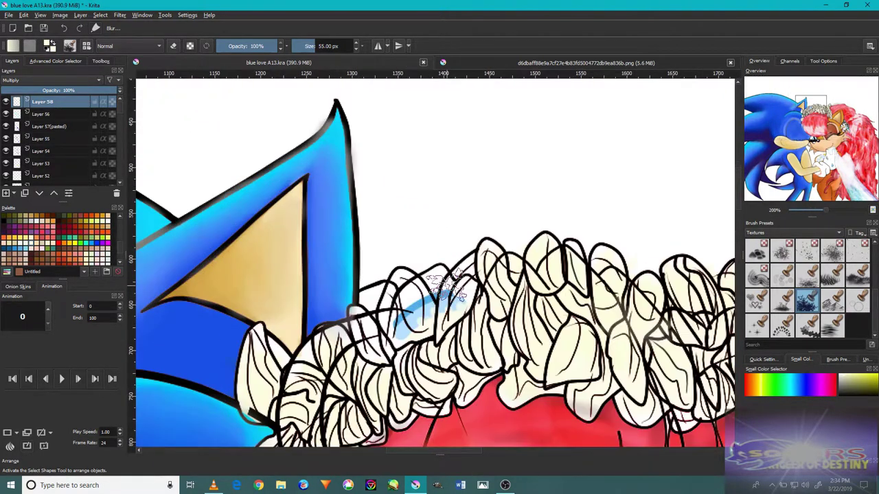
- Stamp blue and light blue test swatches above the crown, and cover the blue patch on its petals with a sampled pale tint
drag(455, 178, 472, 164)
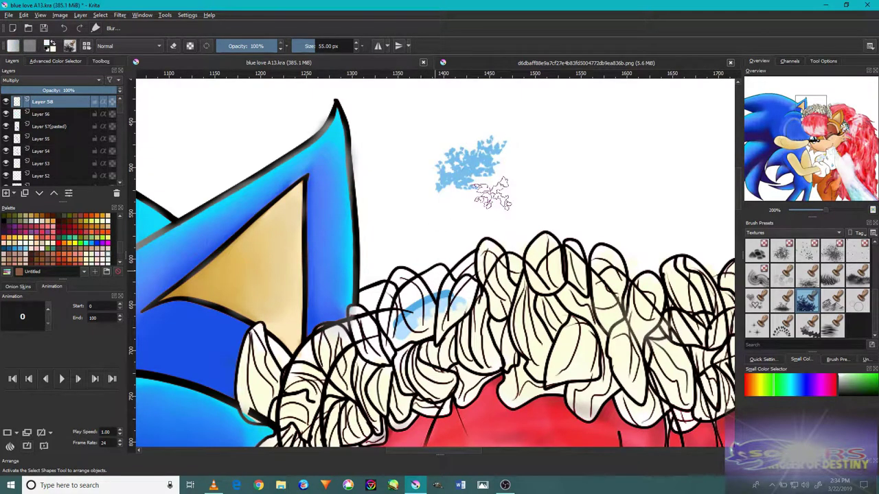
drag(487, 205, 522, 165)
ctrl+click(528, 309)
mouse_move(454, 302)
mouse_down()
mouse_move(426, 313)
mouse_move(364, 364)
mouse_up()
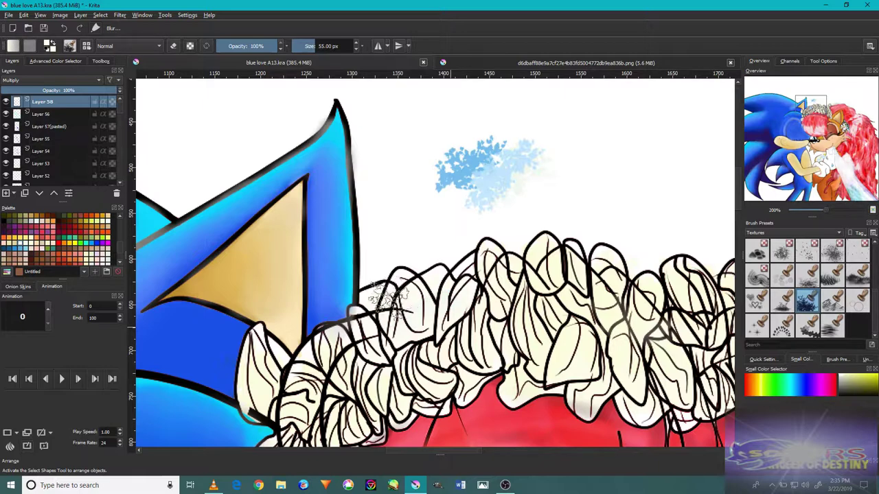
- Stamp the pale tint over the crown's middle and right petals with the 55 px leafy brush
scroll(521, 295, down, 4)
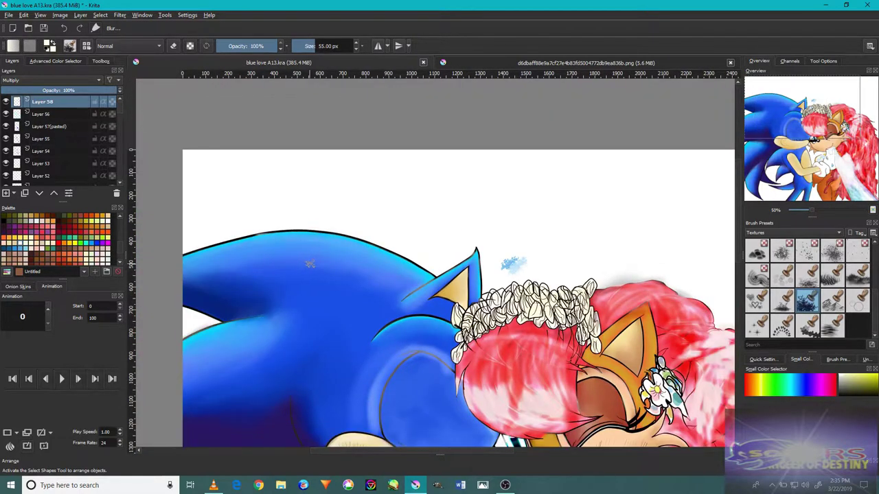
scroll(521, 295, up, 5)
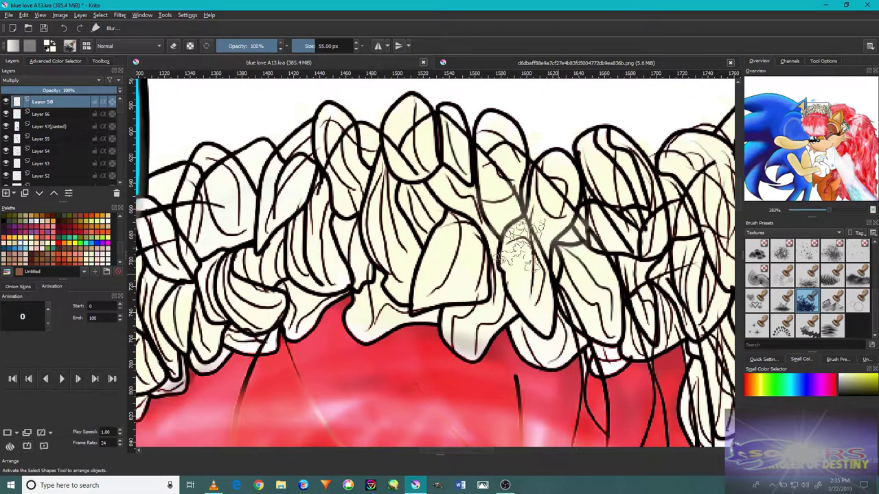
scroll(515, 165, down, 4)
scroll(529, 182, up, 5)
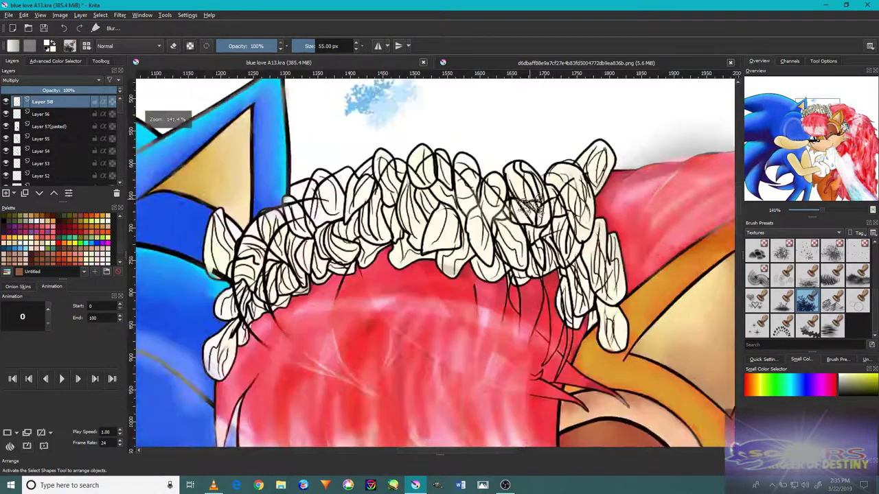
scroll(453, 316, down, 4)
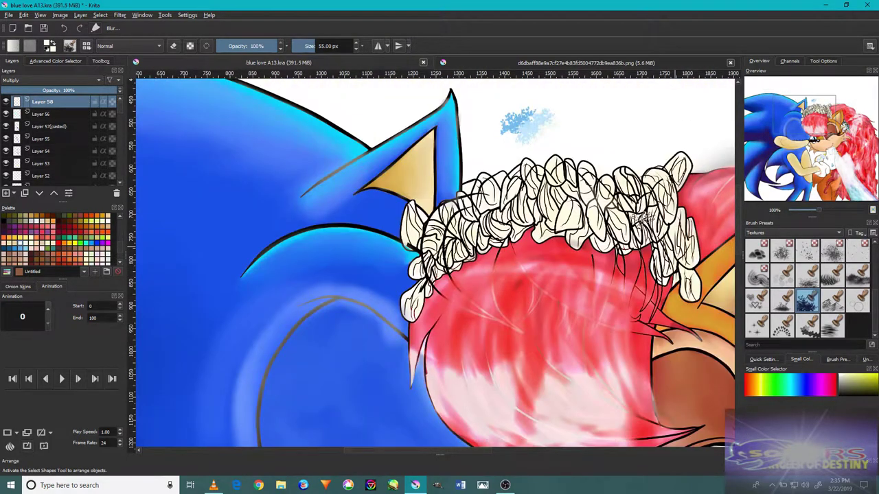
- Add a new layer and stamp the swatch's blue over the crown's left-end and upper petals with the 55 px leafy brush
scroll(663, 221, down, 3)
scroll(581, 237, up, 6)
scroll(581, 237, down, 3)
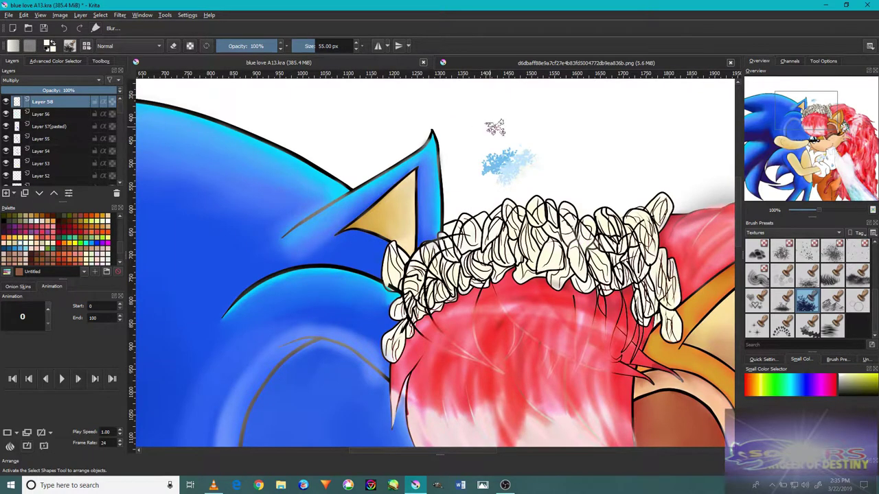
click(6, 193)
scroll(501, 173, up, 5)
drag(494, 131, 511, 148)
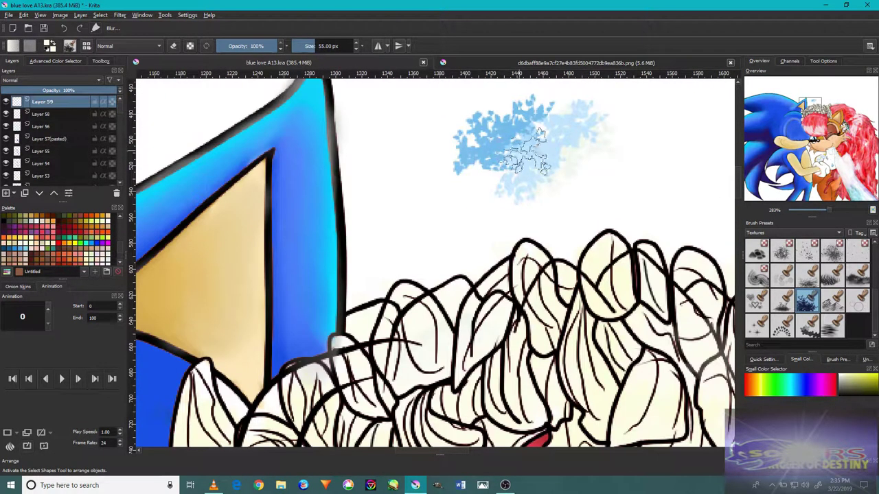
scroll(490, 123, down, 3)
scroll(343, 330, up, 3)
mouse_move(261, 442)
mouse_down()
mouse_move(375, 295)
mouse_move(443, 226)
mouse_move(512, 206)
mouse_up()
mouse_move(309, 429)
mouse_down()
mouse_move(226, 296)
mouse_move(233, 412)
mouse_up()
scroll(264, 396, down, 2)
scroll(265, 397, down, 2)
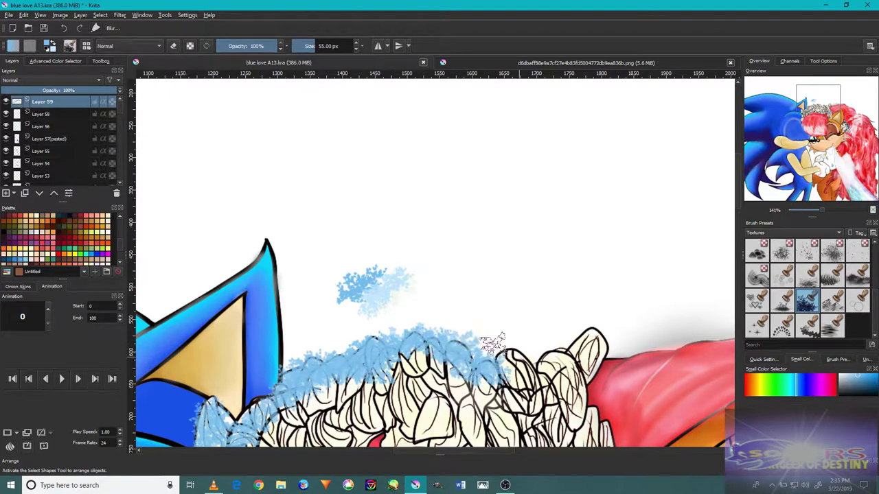
- Extend the blue leafy texture along the upper petals to the crown's right corner
key(minus)
key(plus)
key(plus)
mouse_move(540, 355)
mouse_down()
mouse_move(581, 326)
mouse_move(519, 367)
mouse_move(583, 344)
mouse_up()
key(minus)
key(minus)
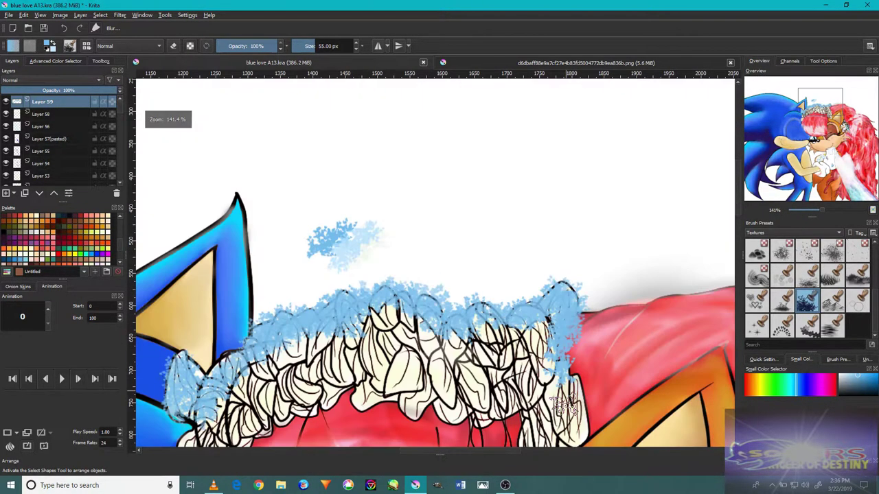
- Stamp blue down the petals of the crown's right end and over the lowest petals at its left end
key(minus)
key(minus)
key(plus)
key(plus)
mouse_move(569, 405)
mouse_down()
mouse_move(570, 336)
mouse_move(566, 374)
mouse_up()
mouse_move(204, 342)
mouse_down()
mouse_move(180, 354)
mouse_move(169, 398)
mouse_up()
key(minus)
key(minus)
key(plus)
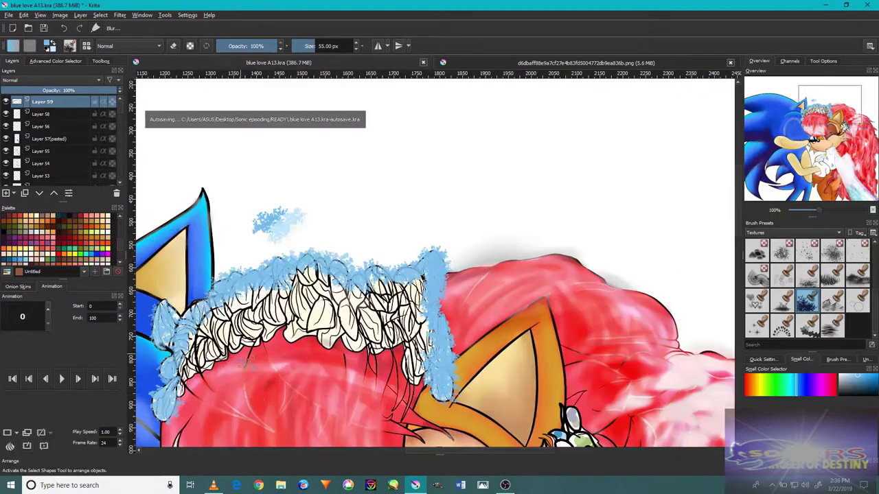
key(minus)
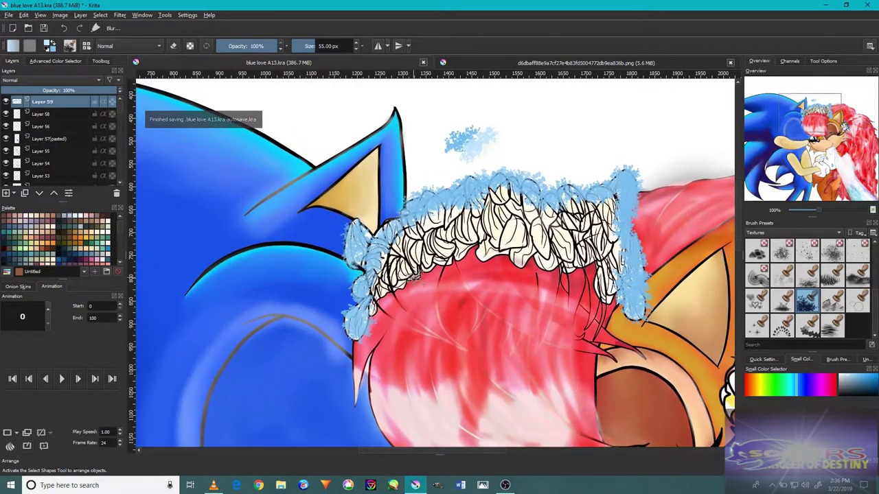
- Stamp a light blue band just inside the blue edge, across the crown and down its right end
key(minus)
key(minus)
key(minus)
key(minus)
key(plus)
key(plus)
key(plus)
key(plus)
key(plus)
key(plus)
key(plus)
key(plus)
mouse_move(412, 261)
mouse_down()
mouse_move(398, 309)
mouse_move(426, 315)
mouse_move(440, 309)
mouse_move(395, 254)
mouse_up()
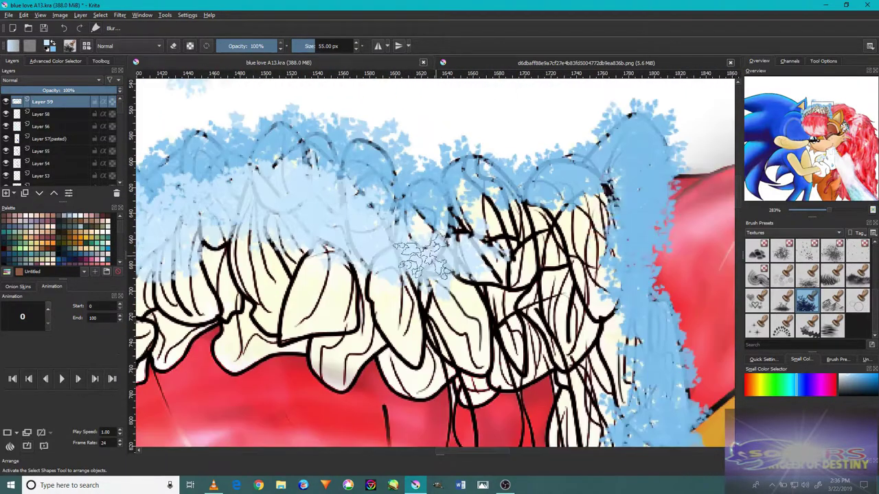
drag(592, 254, 424, 235)
drag(608, 268, 549, 220)
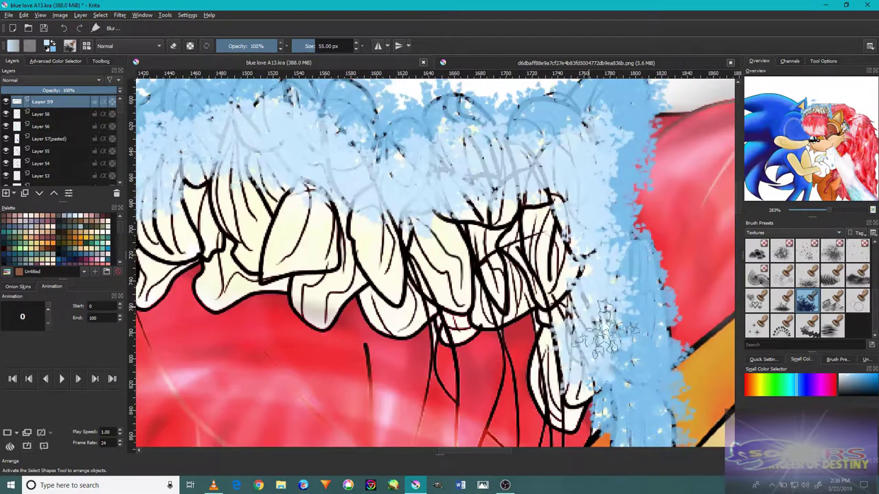
- Stamp light blue over the petals at the crown's left end with the 55 px leafy brush
key(minus)
key(minus)
key(minus)
key(minus)
key(minus)
key(plus)
key(plus)
key(plus)
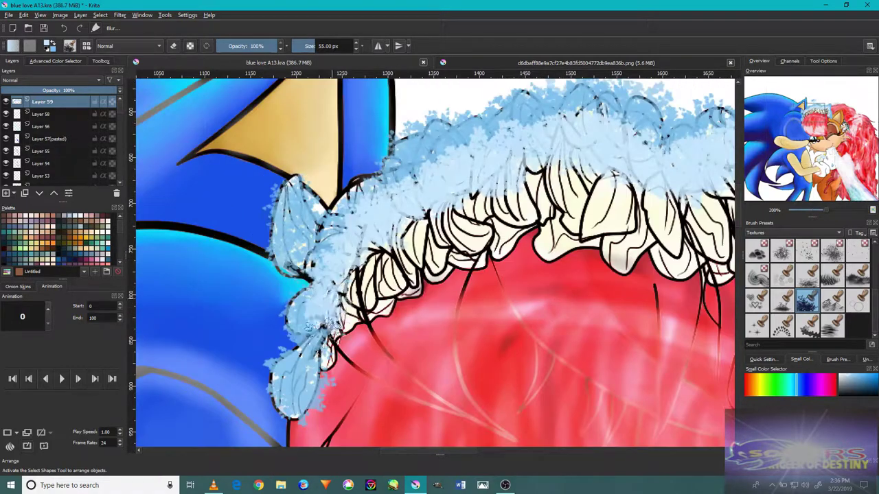
key(minus)
key(plus)
key(plus)
key(plus)
key(plus)
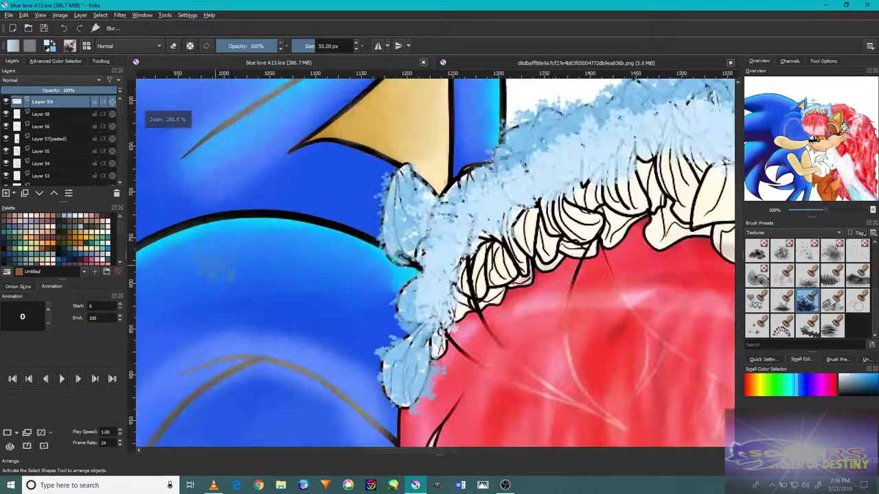
key(minus)
key(minus)
key(plus)
key(minus)
key(minus)
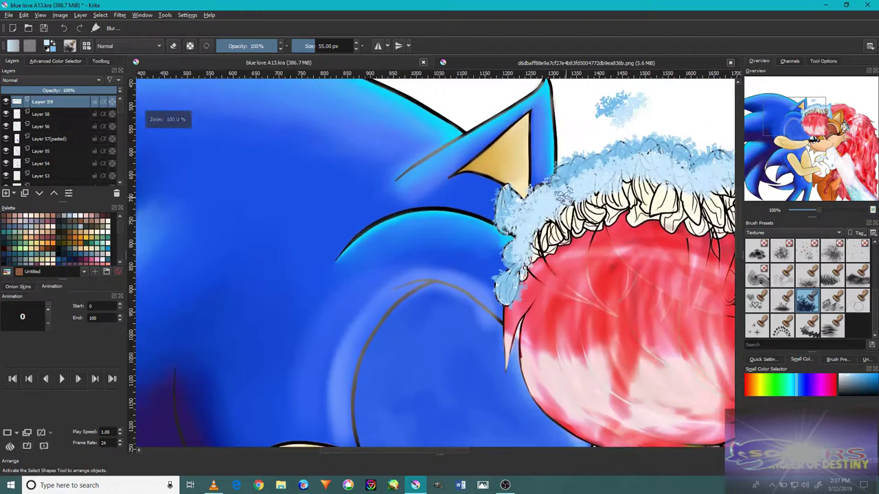
- Thicken the light blue band over the outlines still showing in the crown's middle and right part
key(plus)
key(plus)
key(plus)
key(plus)
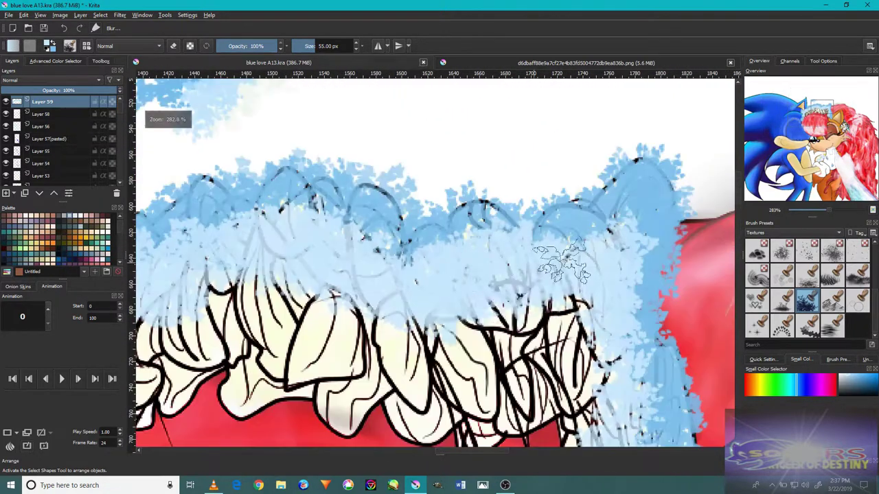
key(minus)
key(minus)
key(plus)
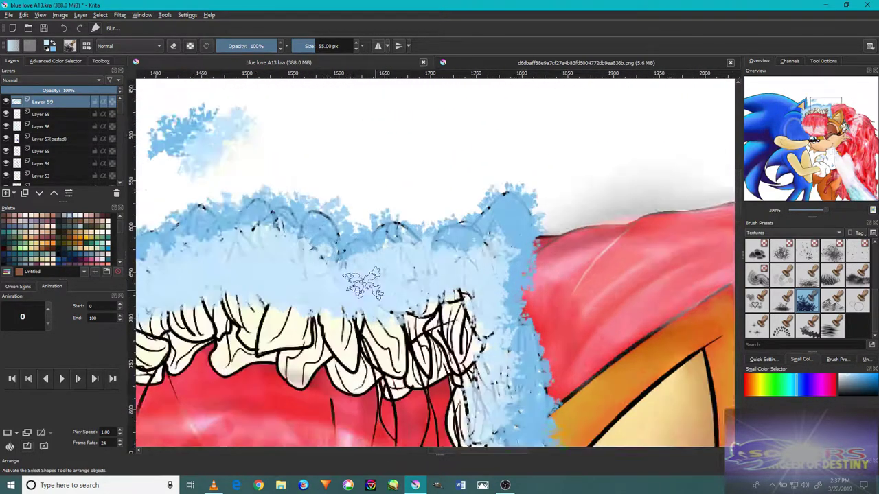
key(plus)
key(minus)
key(minus)
key(minus)
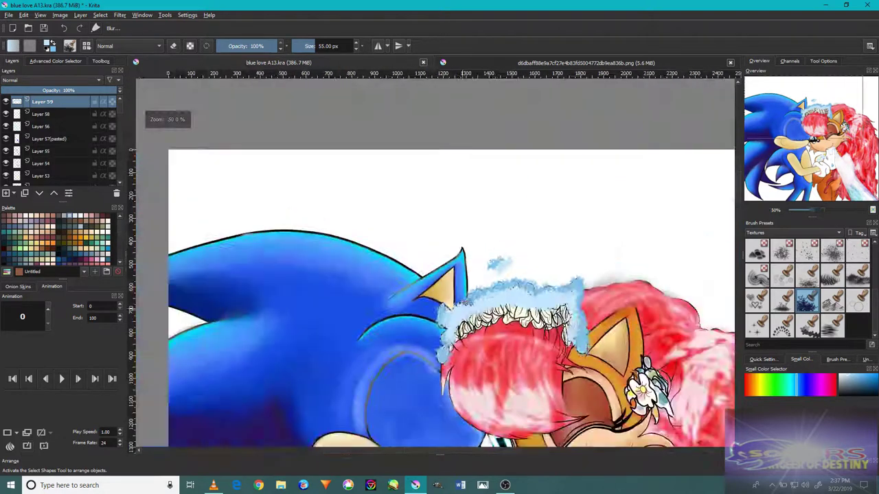
- Sample the darker blue, reduce the leafy brush to 44 px and stamp the petals beside the hedgehog's ear
key(plus)
key(plus)
drag(439, 351, 448, 335)
key(plus)
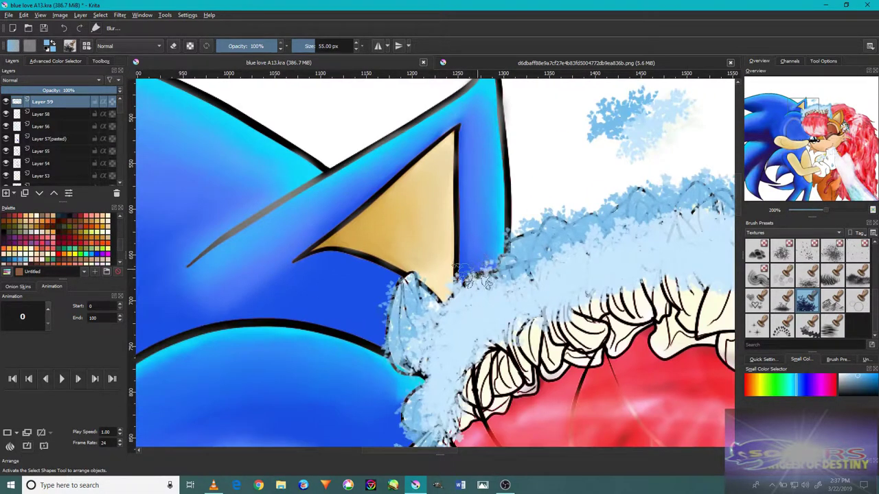
key(plus)
key(bracketleft)
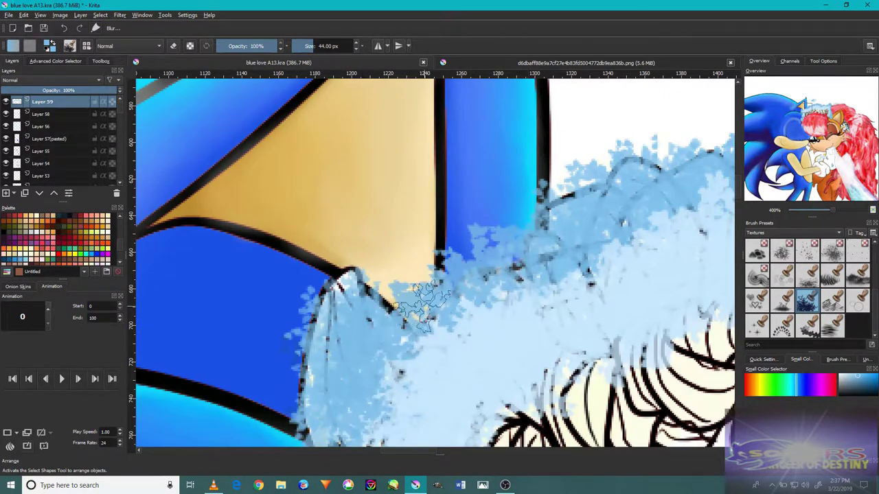
key(minus)
key(minus)
key(minus)
key(minus)
key(minus)
key(minus)
key(minus)
key(plus)
key(plus)
key(plus)
- Switch to a different texture brush preset, reduce it to 73 px and pick up the petals' pale yellow
scroll(771, 313, down, 2)
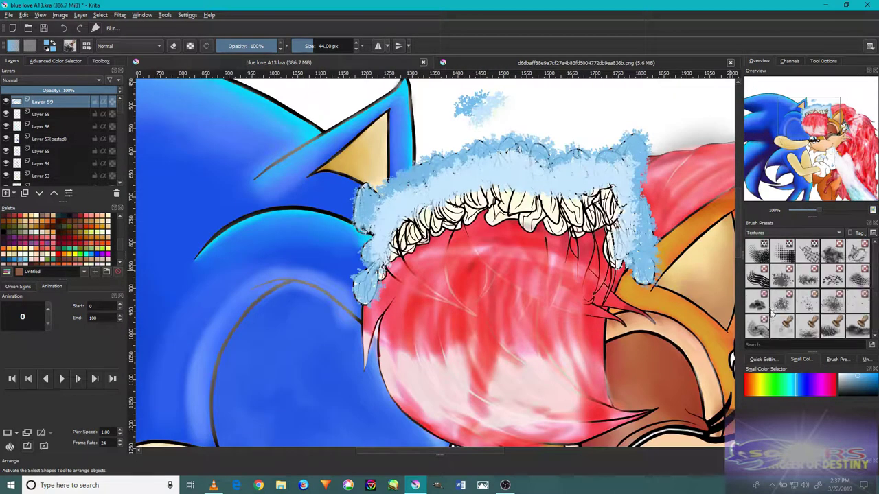
click(832, 271)
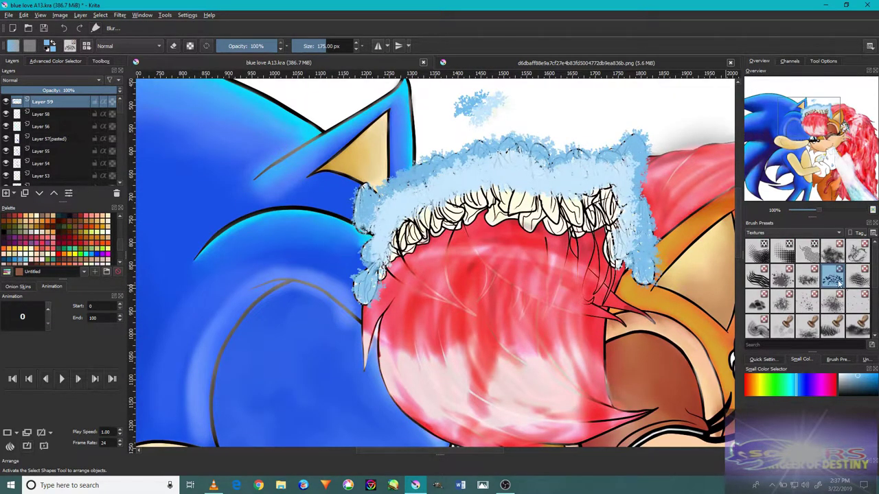
scroll(817, 301, down, 2)
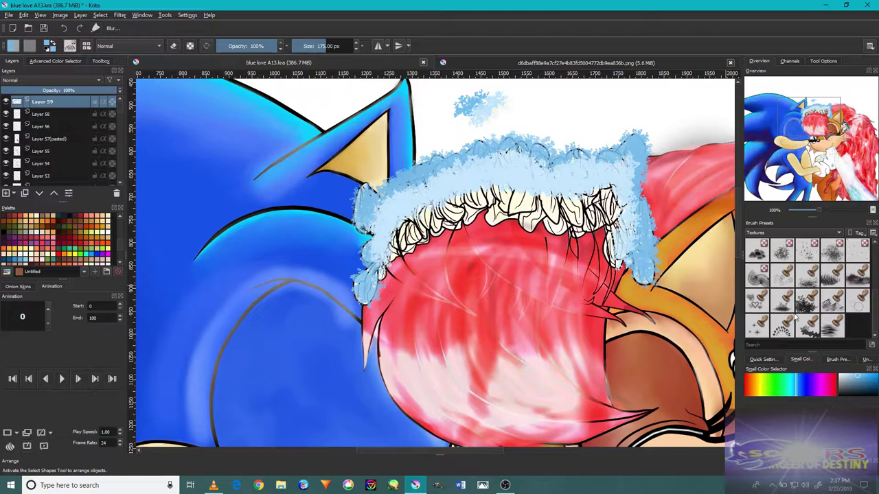
scroll(838, 302, up, 2)
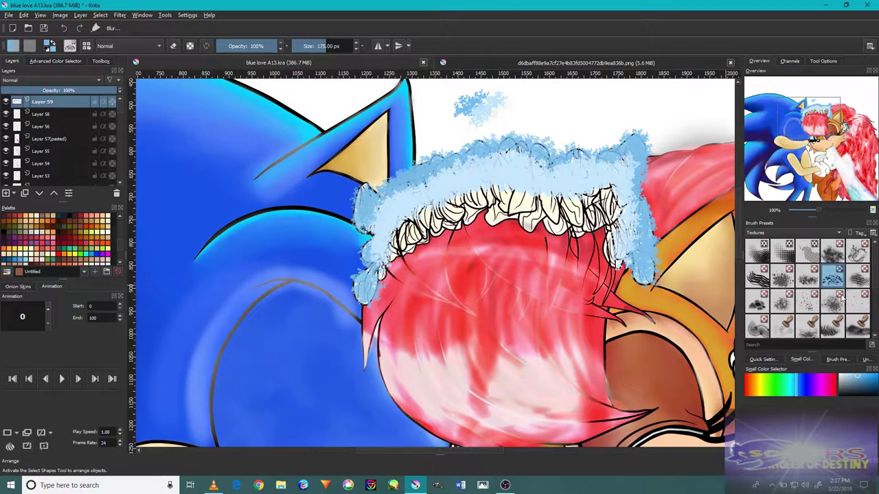
click(858, 252)
key(plus)
key(plus)
key(bracketleft)
key(bracketleft)
key(bracketleft)
key(bracketleft)
key(bracketleft)
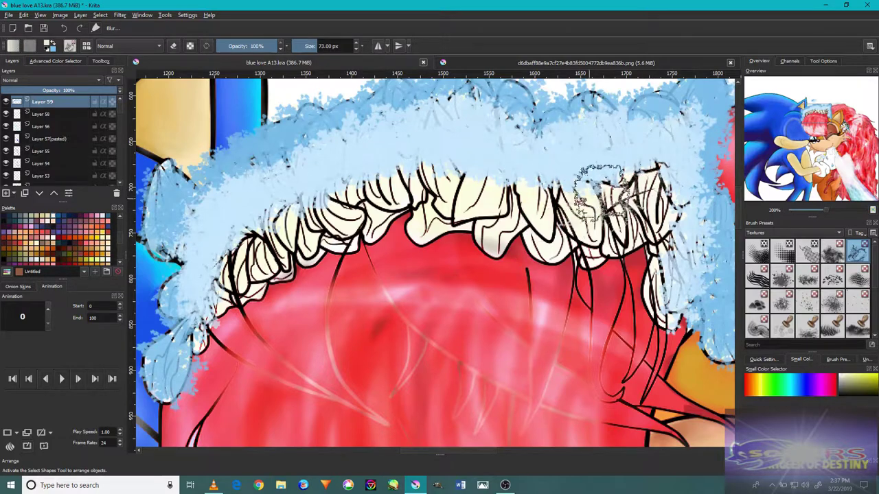
- Paint pale yellow texture over the crown's lower right petals with the 73 px brush
key(plus)
key(plus)
key(minus)
key(minus)
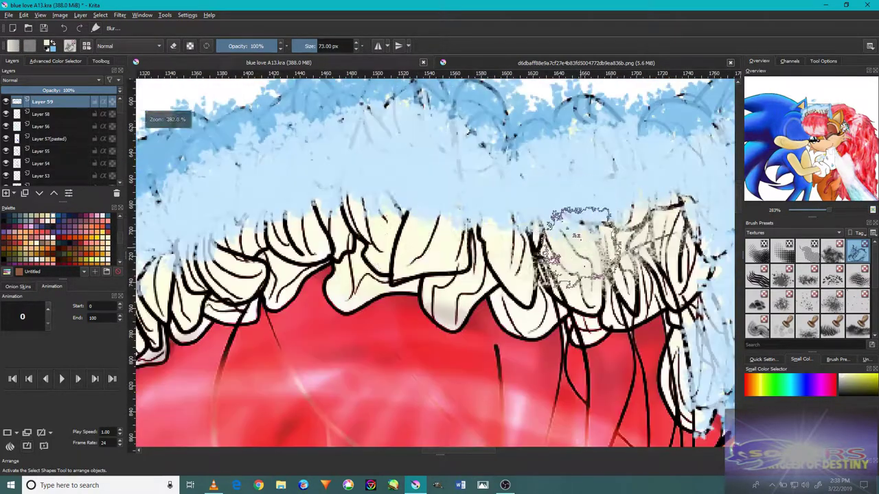
key(minus)
key(minus)
key(minus)
key(minus)
key(minus)
key(plus)
key(plus)
key(plus)
key(plus)
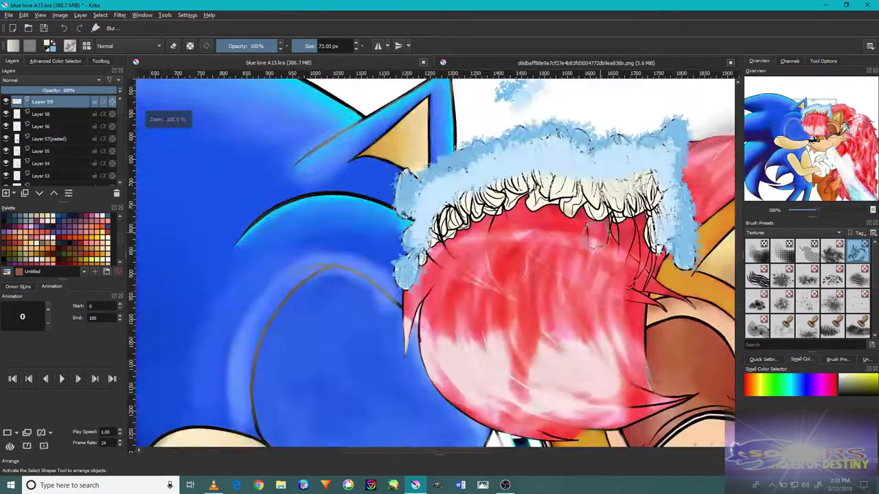
- Continue the pale yellow texture over the crown's lower middle and left petals
key(plus)
key(plus)
key(minus)
key(minus)
key(minus)
key(minus)
key(minus)
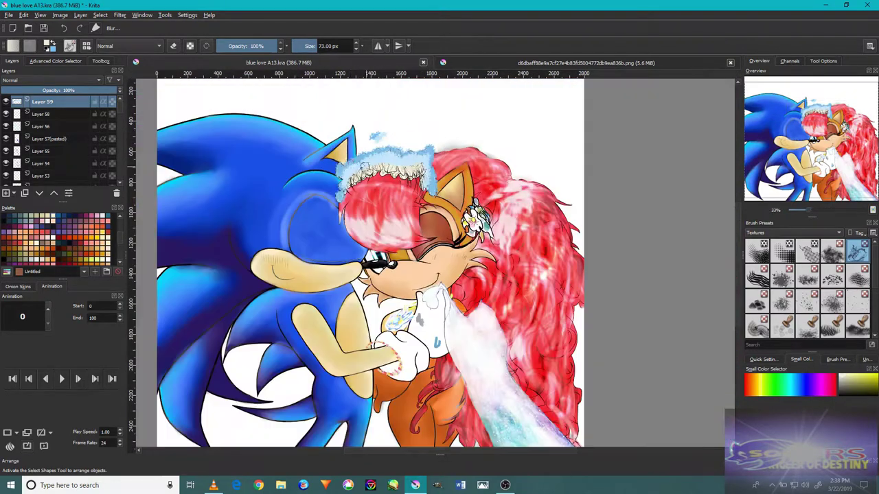
key(plus)
key(plus)
key(plus)
key(plus)
key(plus)
key(plus)
key(minus)
key(minus)
key(minus)
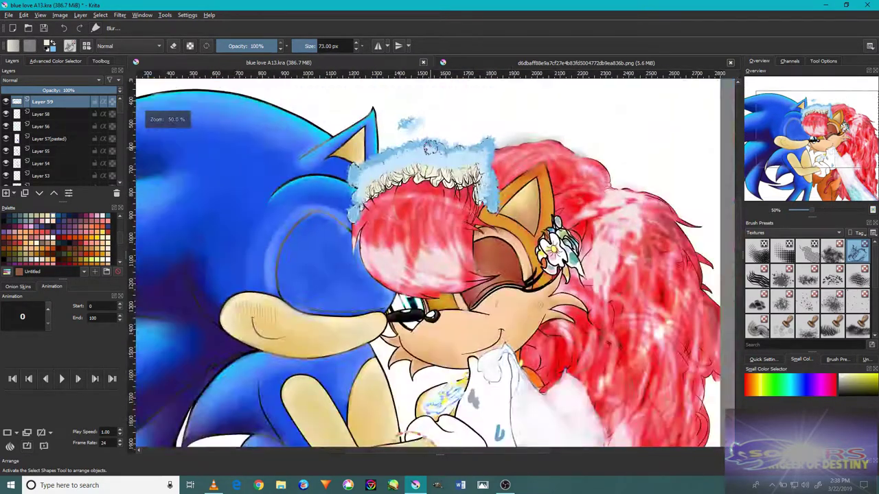
key(plus)
key(plus)
key(minus)
key(plus)
key(plus)
key(minus)
key(minus)
key(minus)
key(minus)
key(minus)
- Select Layer 58 and erase the blue test swatches above the crown with the 50 px eraser
click(68, 114)
key(plus)
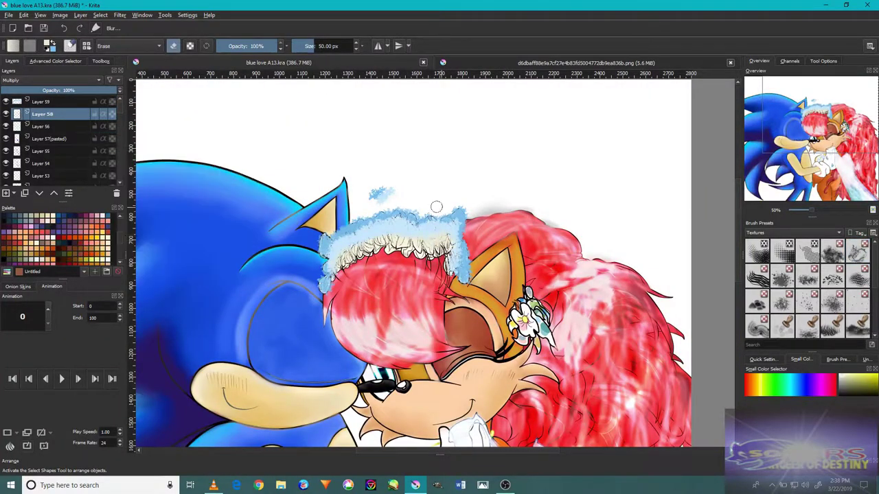
key(plus)
key(plus)
key(plus)
key(e)
key(minus)
key(minus)
key(minus)
key(minus)
key(minus)
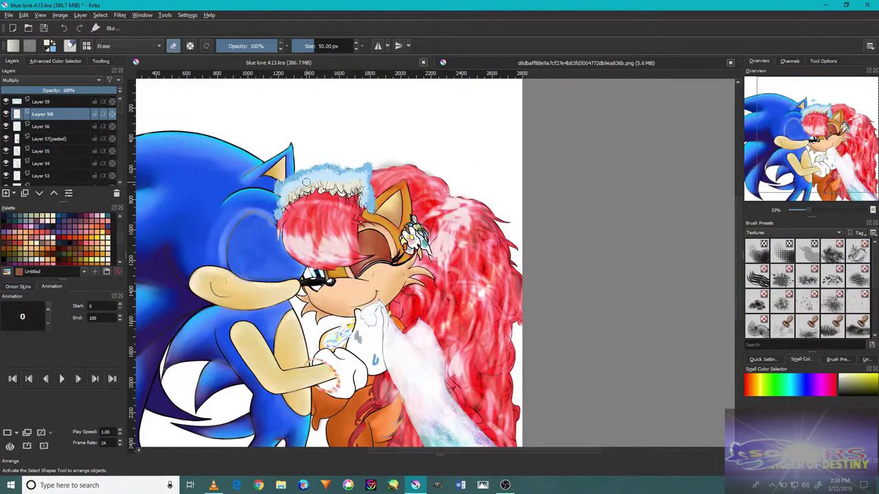
- Return to the 73 px texture brush for painting on Layer 58
key(slash)
key(plus)
key(plus)
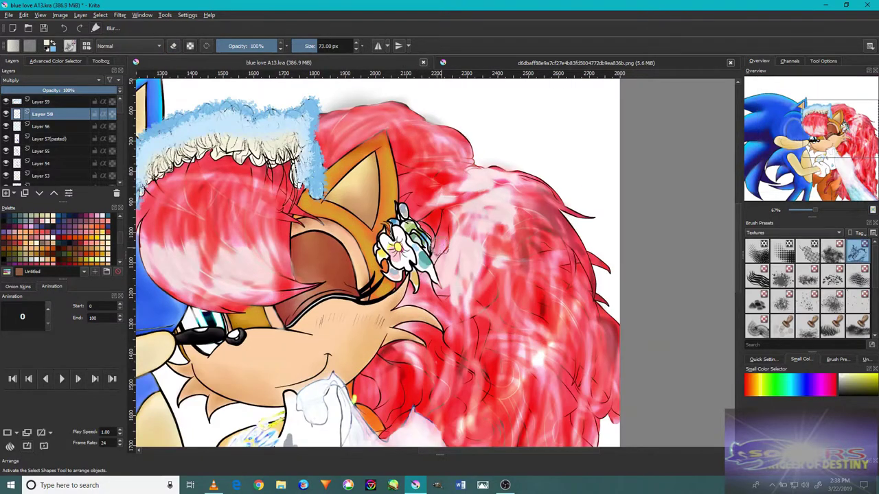
- Sample the light pink from the hair flower and start filling its lower petals with a 40 px Digital brush on Layer 58
key(plus)
key(plus)
key(plus)
key(plus)
key(plus)
ctrl+click(270, 275)
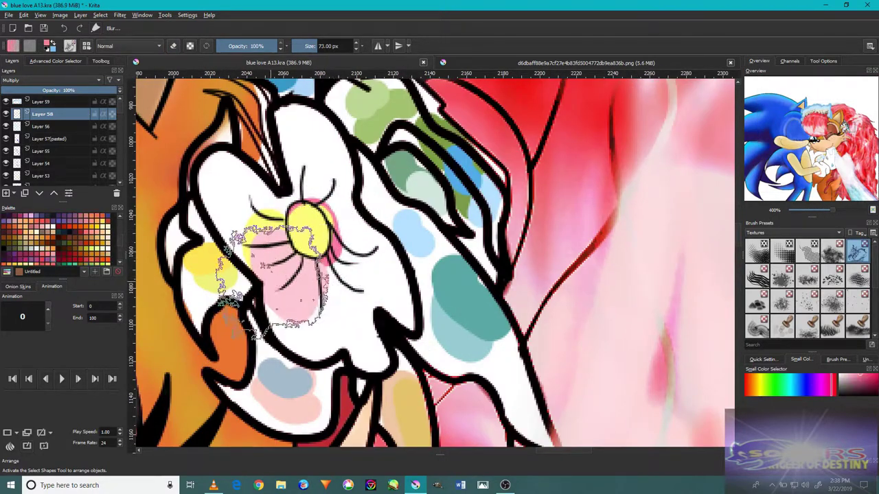
click(789, 232)
click(787, 201)
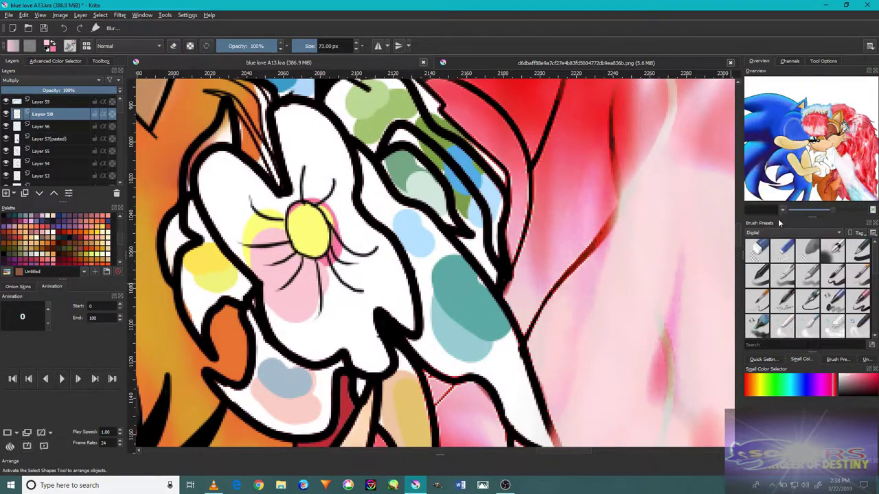
drag(363, 279, 360, 276)
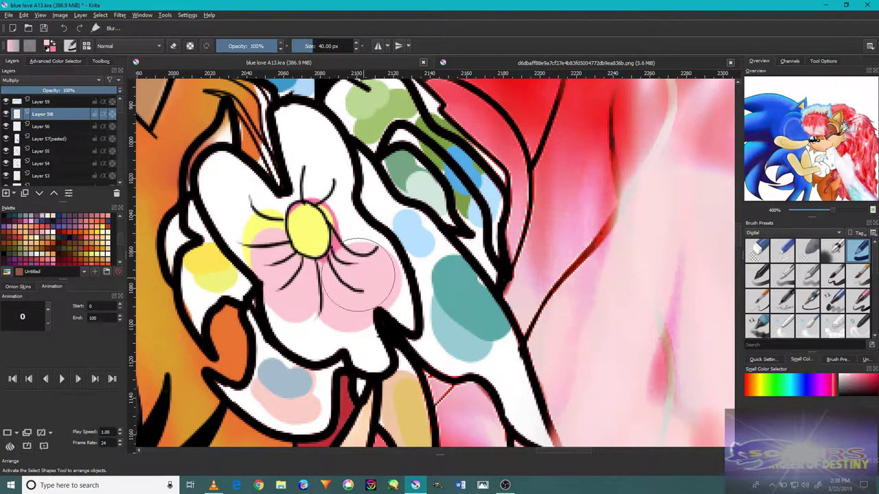
- Fill the rest of the flower's petals with the light pink using a 22 px brush
scroll(371, 257, down, 4)
scroll(366, 281, up, 4)
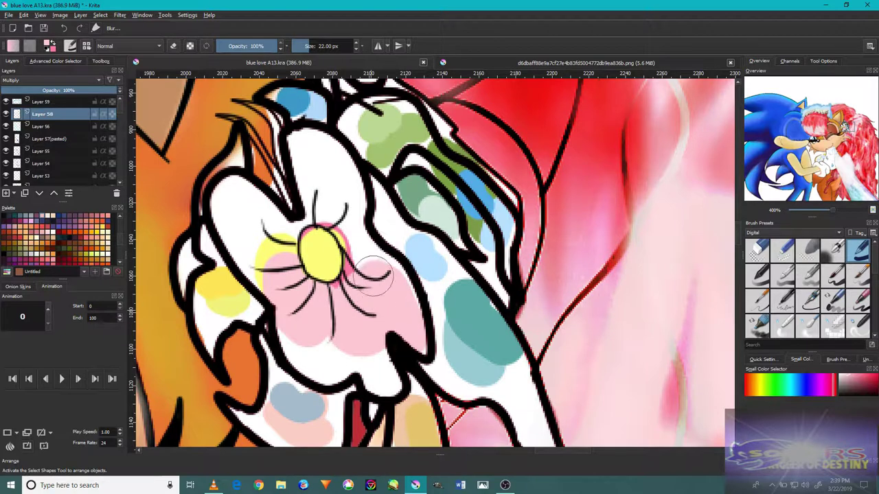
drag(373, 275, 358, 303)
mouse_move(354, 347)
mouse_down()
mouse_move(380, 377)
mouse_move(331, 331)
mouse_move(303, 336)
mouse_up()
mouse_move(273, 251)
mouse_down()
mouse_move(237, 247)
mouse_move(233, 206)
mouse_up()
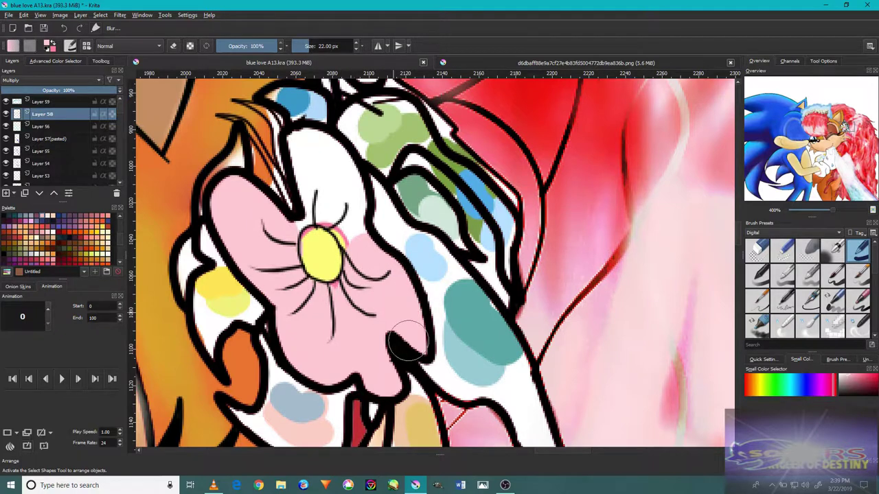
scroll(391, 329, up, 2)
mouse_move(363, 272)
mouse_down()
mouse_move(342, 232)
mouse_move(313, 234)
mouse_move(330, 221)
mouse_move(329, 275)
mouse_up()
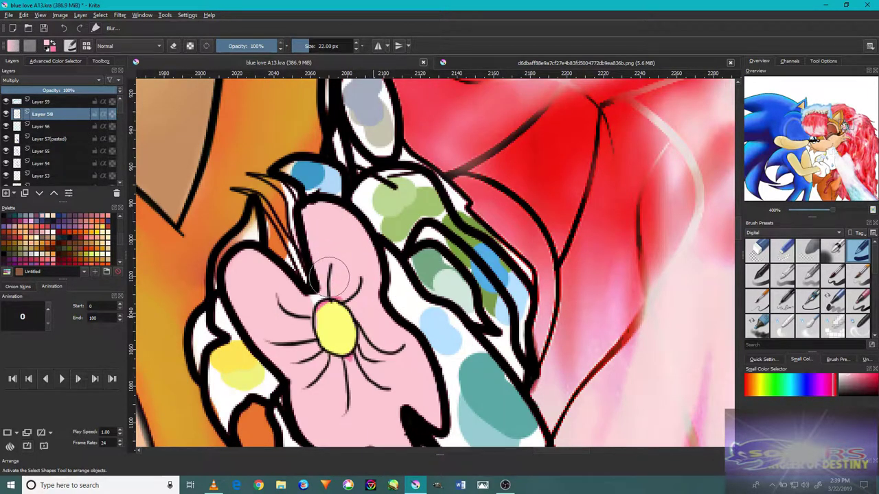
- Airbrush darker pink shading along the flower petals' edges with a 24 px soft brush
click(833, 252)
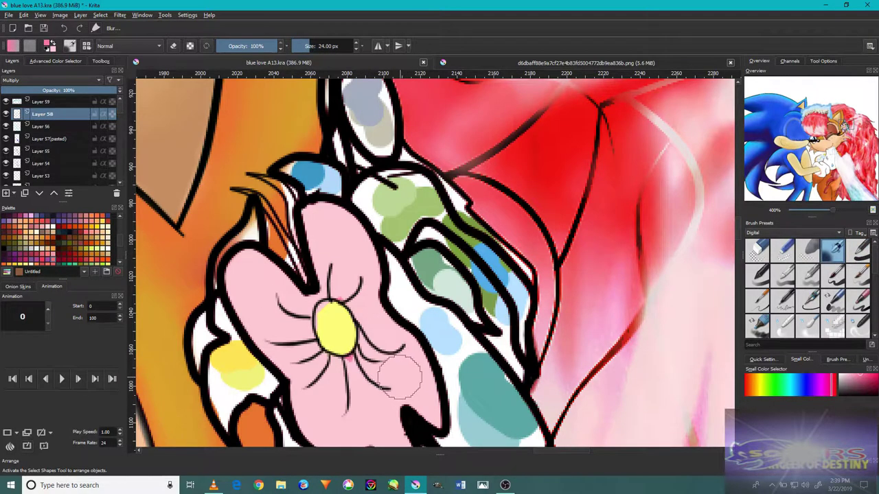
scroll(402, 378, down, 3)
scroll(373, 313, up, 4)
mouse_move(373, 323)
mouse_down()
mouse_move(328, 332)
mouse_move(290, 314)
mouse_move(353, 338)
mouse_move(392, 294)
mouse_move(362, 233)
mouse_up()
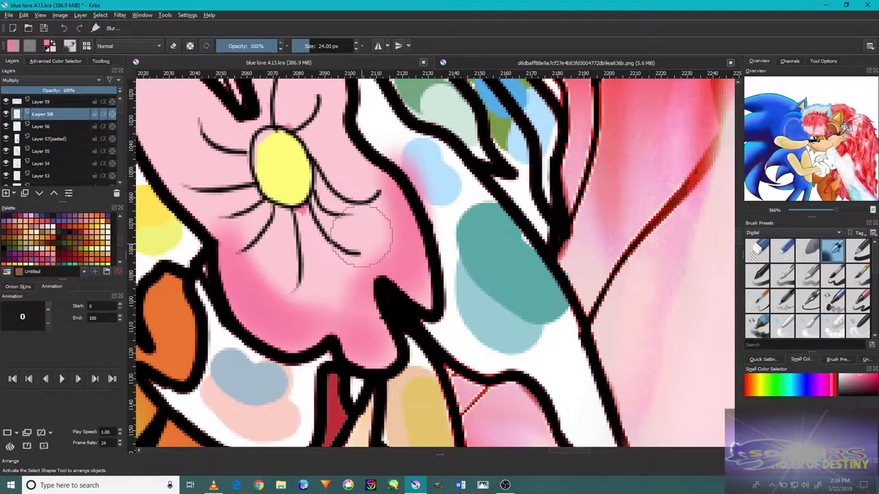
key(4)
key(4)
key(4)
key(4)
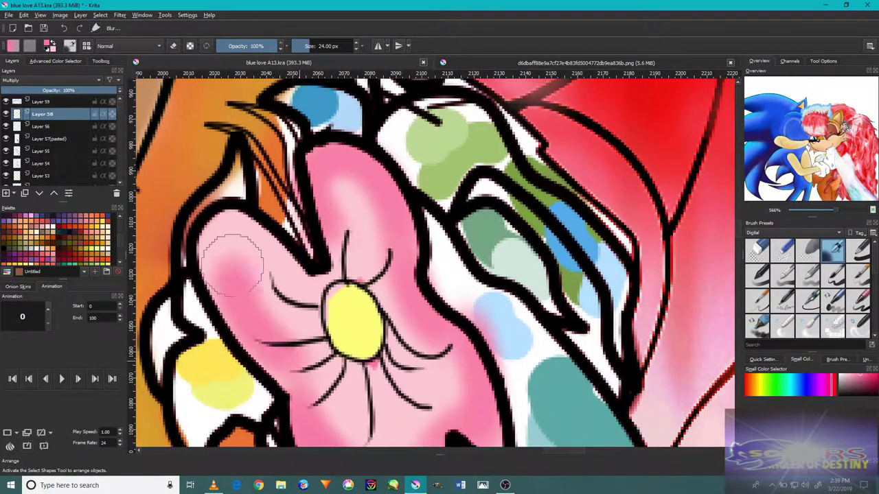
mouse_move(232, 264)
mouse_down()
mouse_move(231, 242)
mouse_move(293, 261)
mouse_move(221, 261)
mouse_up()
scroll(341, 204, down, 2)
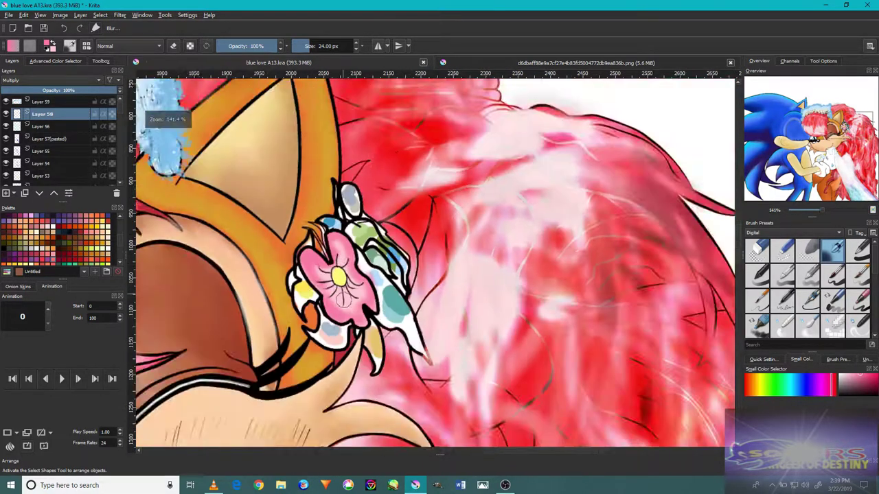
- Fill the small curved leaf below the flower with the sampled golden tan, using a solid brush reduced to 10 px
ctrl+click(328, 204)
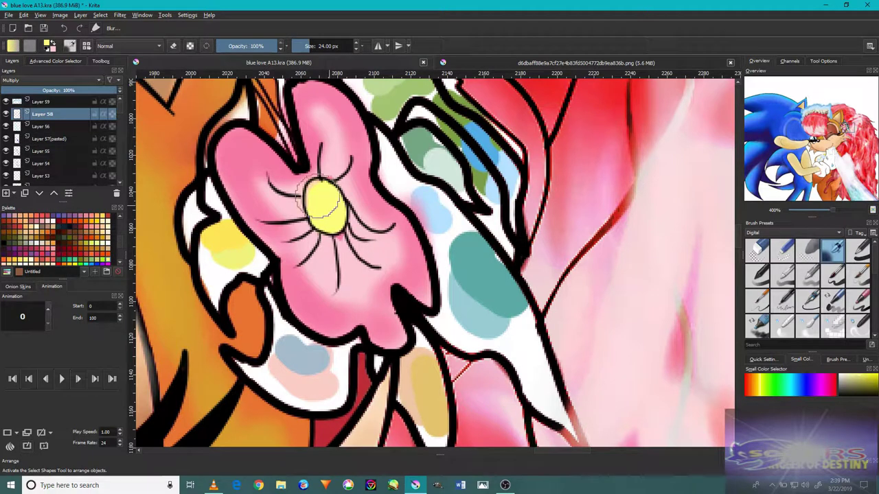
scroll(397, 271, up, 1)
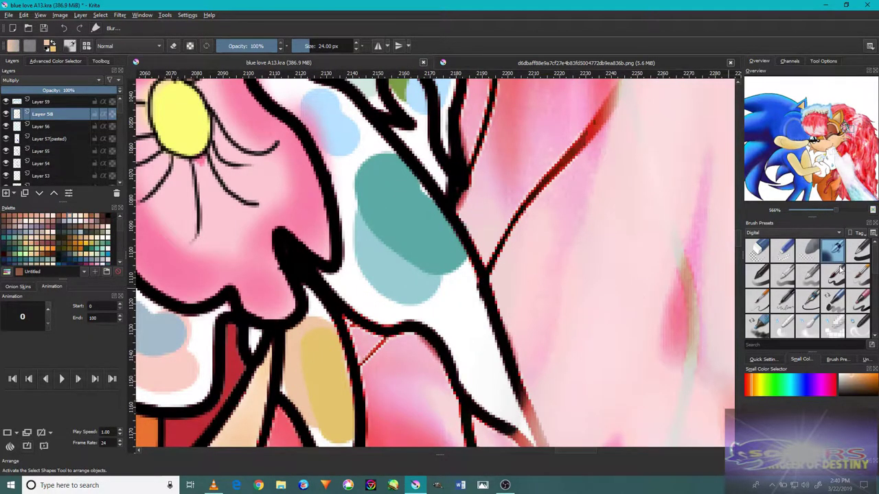
key(slash)
scroll(375, 344, down, 1)
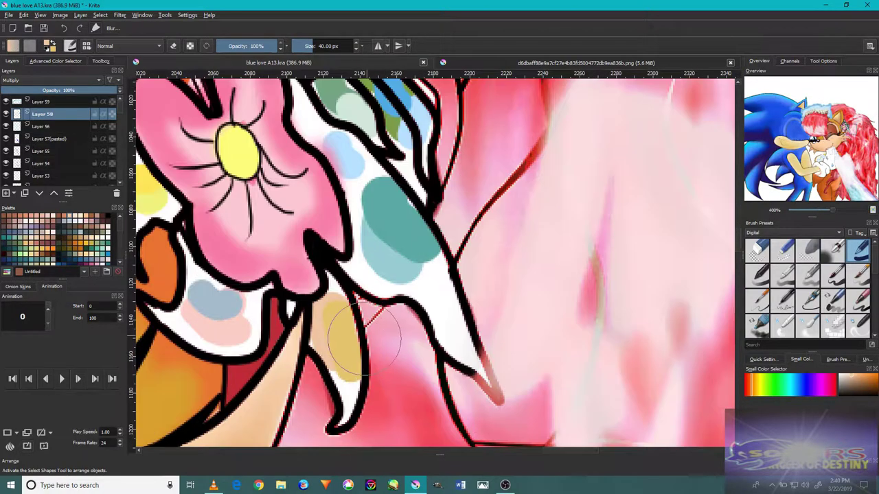
drag(364, 340, 401, 302)
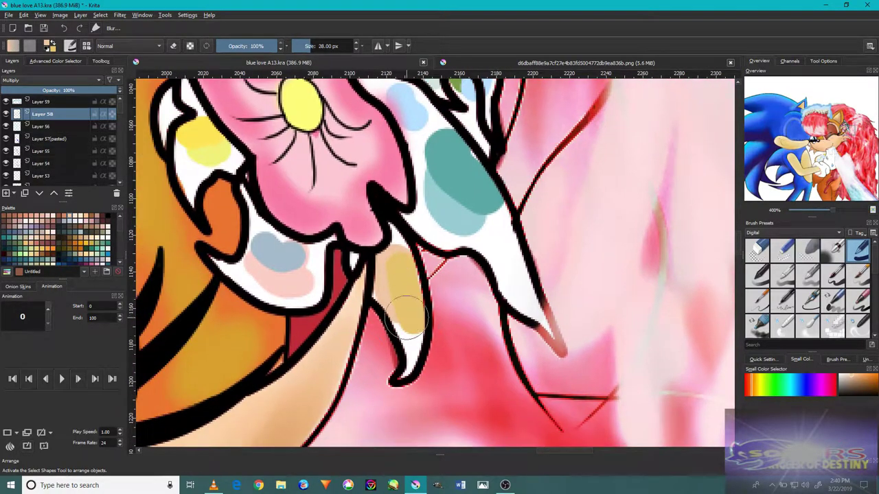
ctrl+click(405, 296)
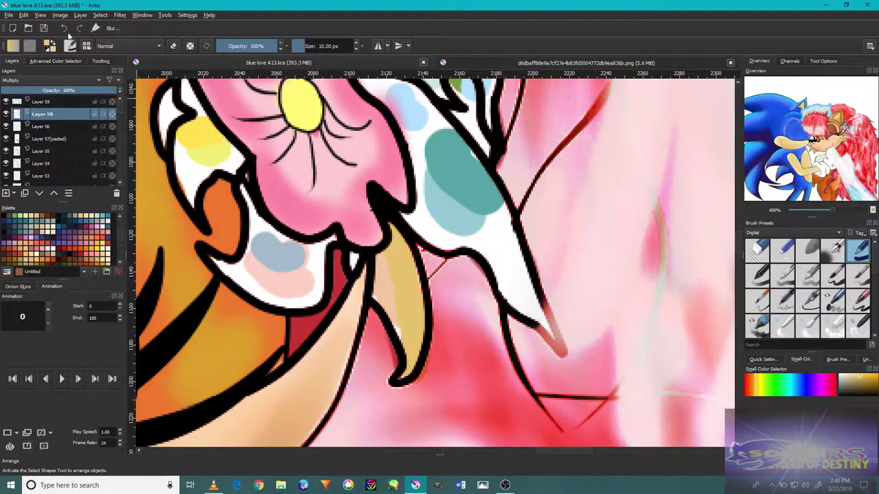
drag(395, 240, 411, 364)
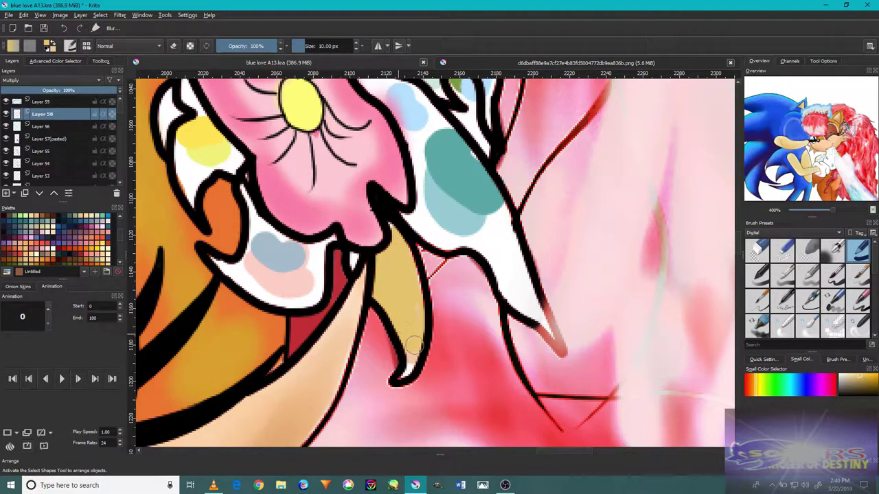
- Cover the tiny white gaps beside and at the tip of the tan leaf, reducing the brush to 7 px
scroll(389, 262, down, 2)
scroll(389, 262, up, 5)
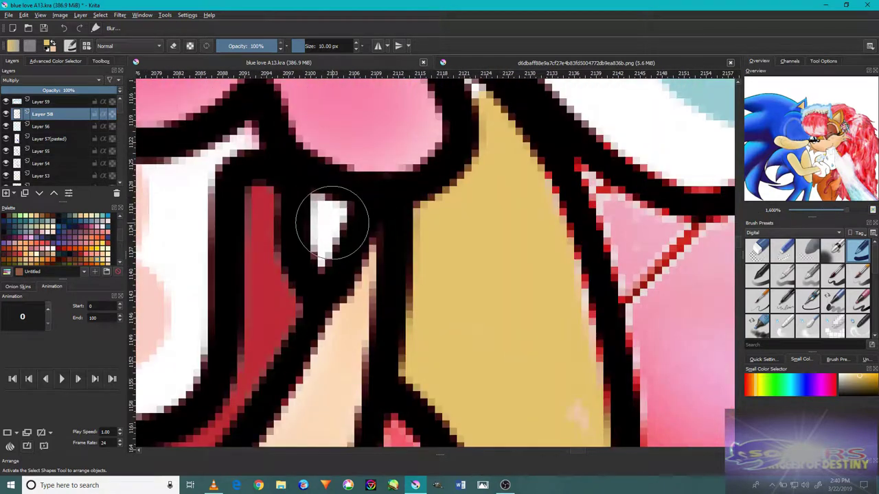
click(323, 237)
scroll(513, 200, up, 3)
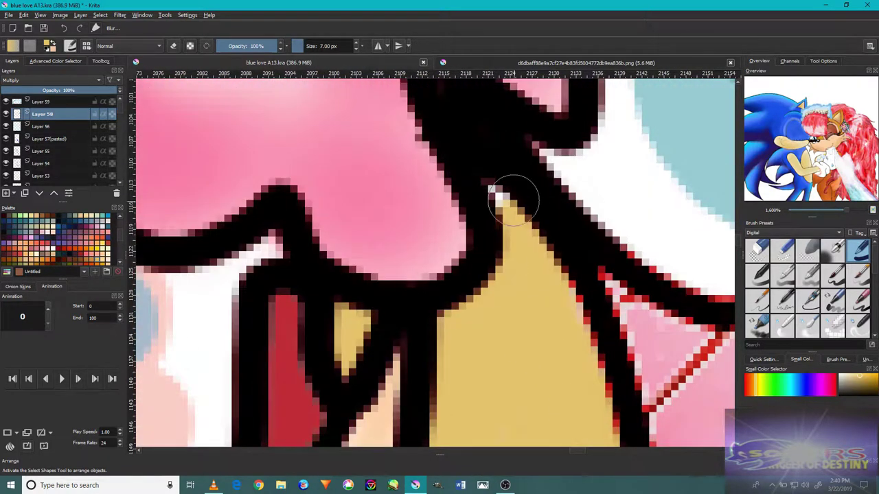
scroll(564, 294, down, 4)
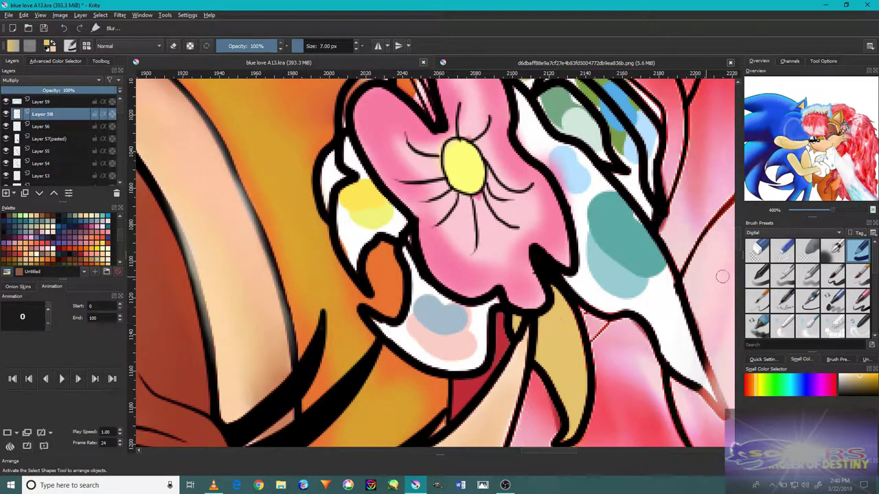
- Airbrush light peach shading along the small tan leaf with a 13 px soft brush
key(slash)
key(bracketleft)
key(bracketleft)
key(bracketleft)
key(bracketleft)
key(bracketleft)
key(bracketleft)
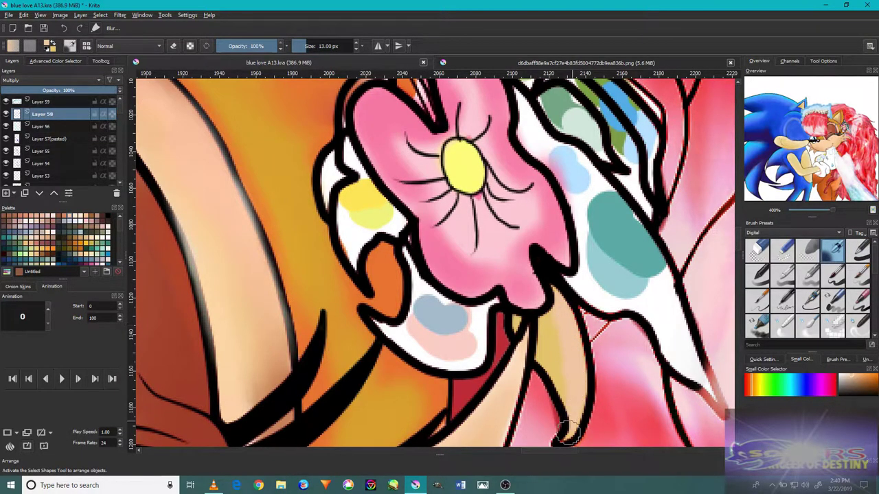
drag(569, 433, 555, 307)
- Fill the broad lower part of the long leaf beside the flower with the sampled light teal, down to its pointed tip
ctrl+click(552, 313)
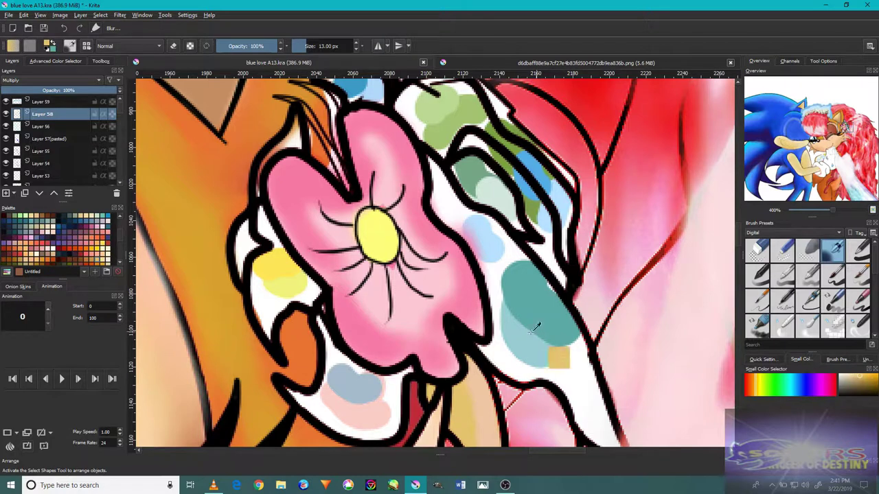
key(slash)
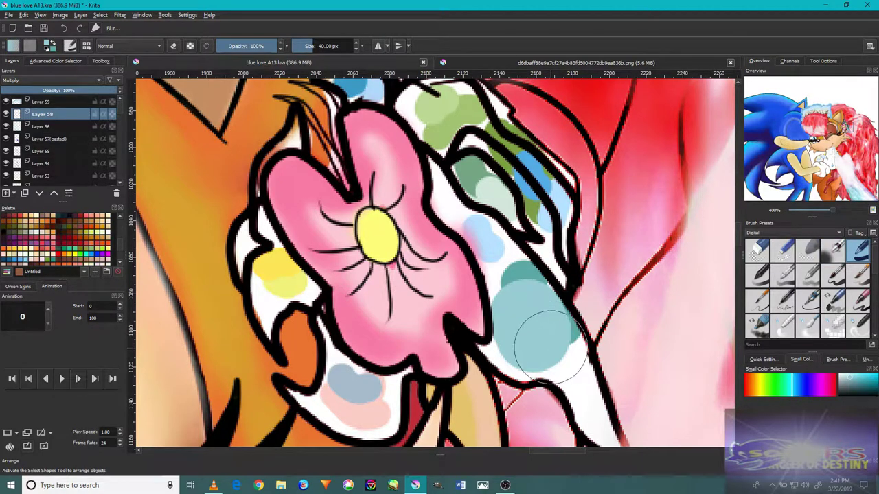
scroll(551, 338, down, 5)
scroll(542, 274, up, 4)
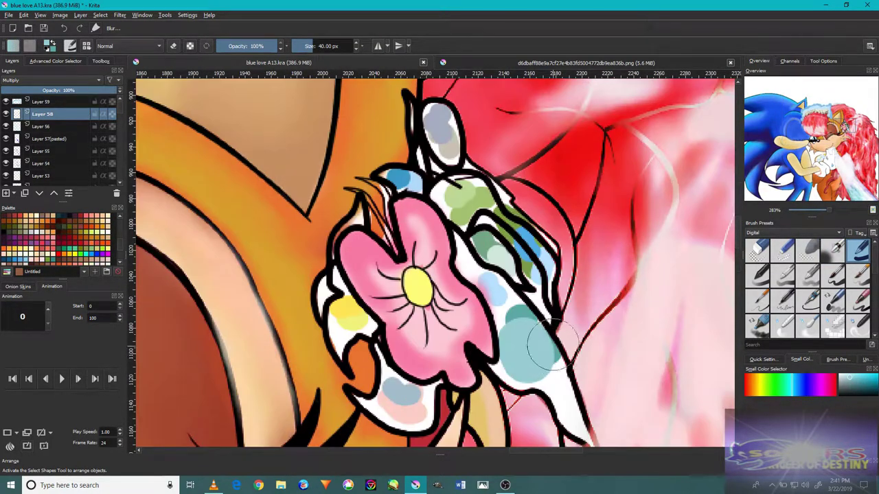
scroll(542, 259, up, 1)
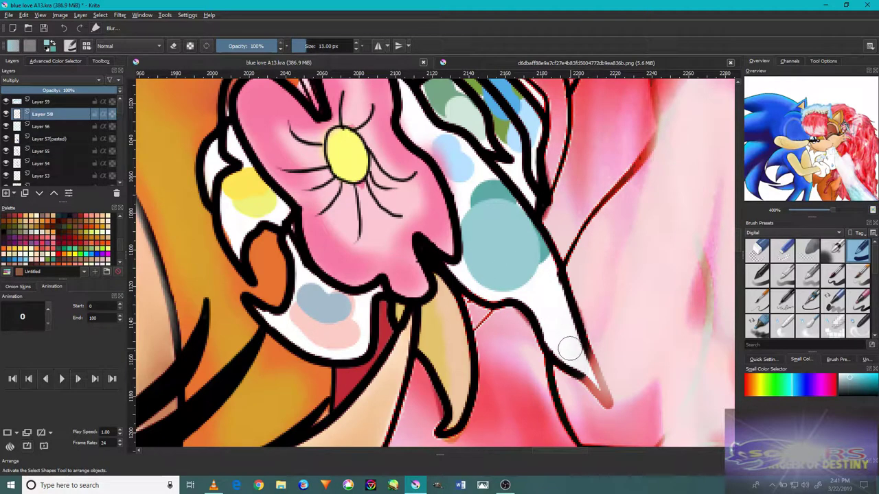
scroll(570, 341, down, 1)
scroll(570, 342, up, 2)
mouse_move(576, 364)
mouse_down()
mouse_move(596, 391)
mouse_move(521, 216)
mouse_move(557, 335)
mouse_move(508, 262)
mouse_move(563, 360)
mouse_move(491, 265)
mouse_up()
scroll(491, 265, down, 8)
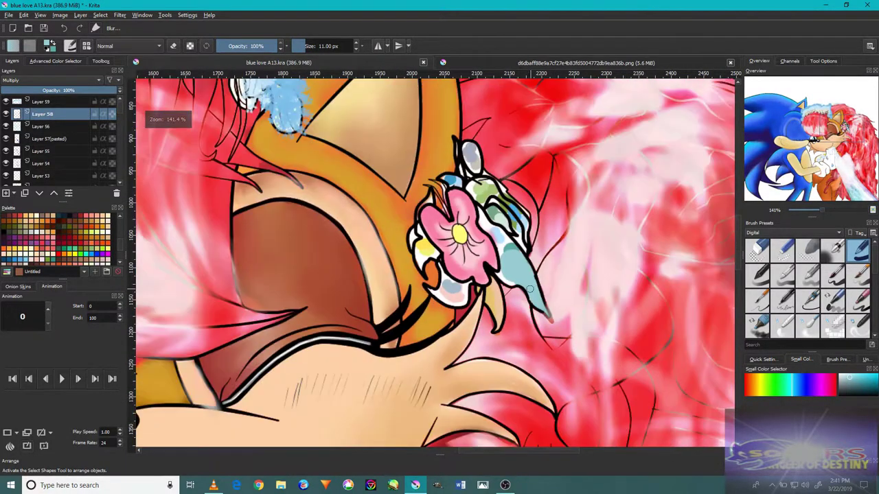
scroll(491, 264, up, 8)
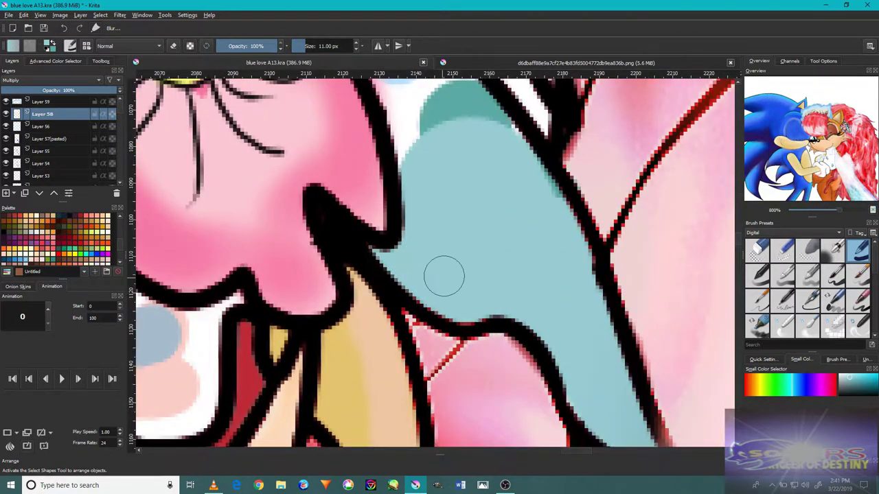
- Extend the light teal fill up the long leaf's narrow upper end between the flower and the green leaves, using a 10 px brush
scroll(453, 268, down, 1)
scroll(484, 295, up, 3)
mouse_move(480, 327)
mouse_down()
mouse_move(439, 256)
mouse_move(458, 283)
mouse_move(423, 321)
mouse_move(408, 226)
mouse_up()
scroll(408, 226, up, 2)
mouse_move(435, 304)
mouse_down()
mouse_move(385, 264)
mouse_move(374, 227)
mouse_up()
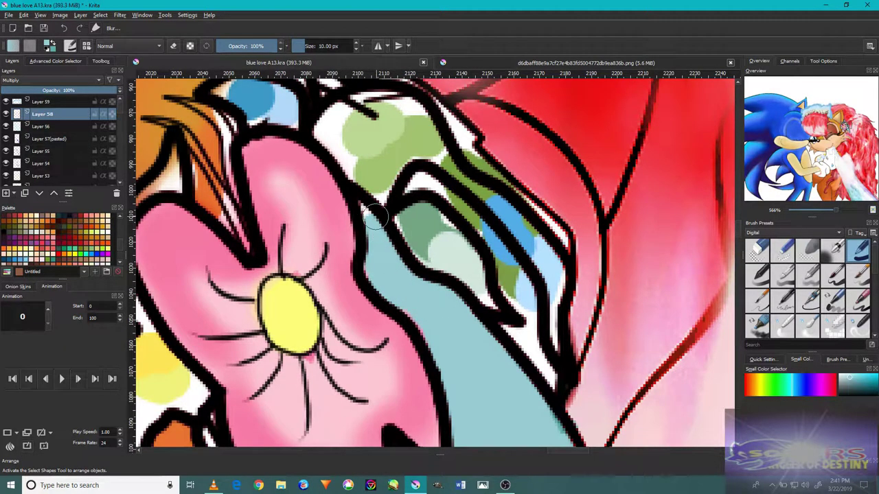
scroll(458, 298, down, 11)
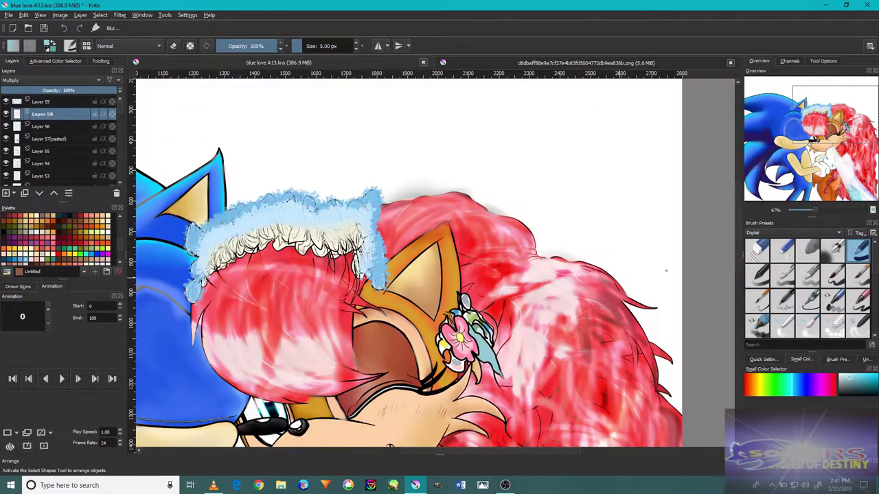
- Airbrush darker teal shading along the long leaf's edges with an 11 px brush and blend it at 16 px
click(833, 251)
scroll(556, 405, down, 3)
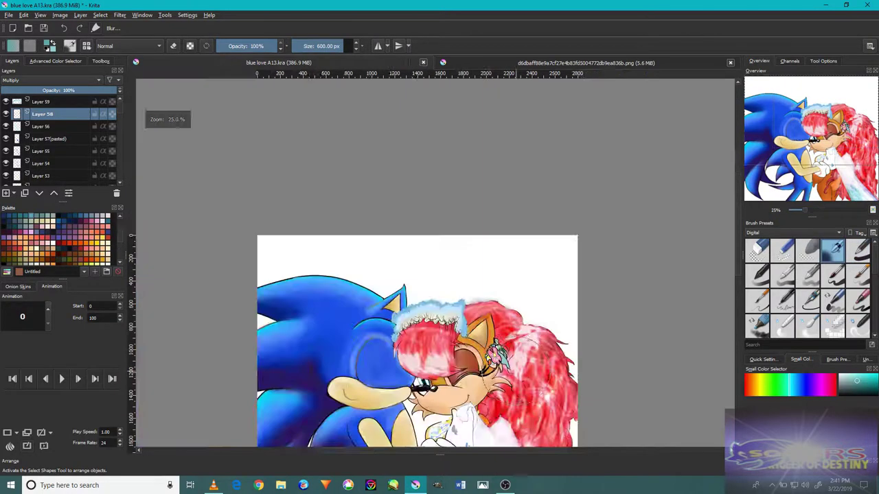
scroll(556, 405, up, 5)
drag(522, 344, 485, 353)
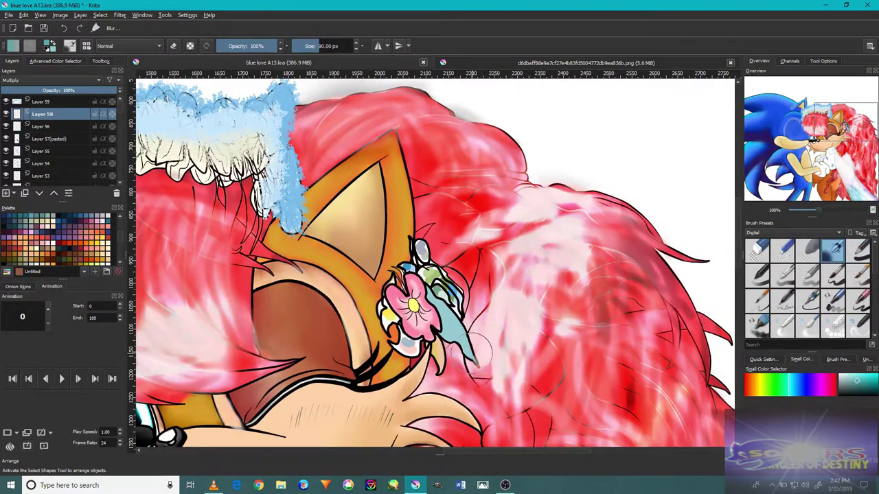
scroll(473, 354, up, 5)
mouse_move(461, 314)
mouse_down()
mouse_move(465, 350)
mouse_move(439, 316)
mouse_up()
mouse_move(465, 353)
mouse_down()
mouse_move(449, 320)
mouse_move(467, 363)
mouse_move(494, 386)
mouse_up()
drag(443, 272, 463, 345)
drag(415, 265, 429, 289)
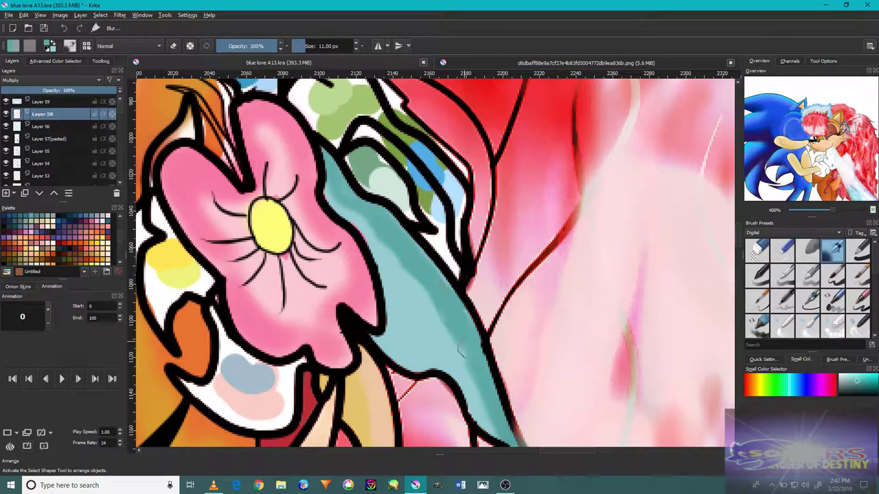
drag(455, 334, 433, 287)
click(813, 323)
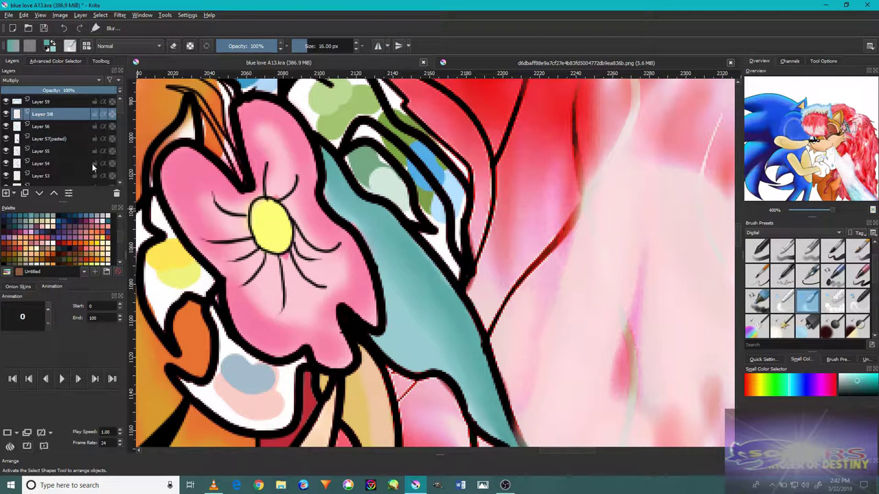
- Airbrush golden yellow shading onto the flower's yellow centre with a 15 px brush
scroll(807, 288, down, 1)
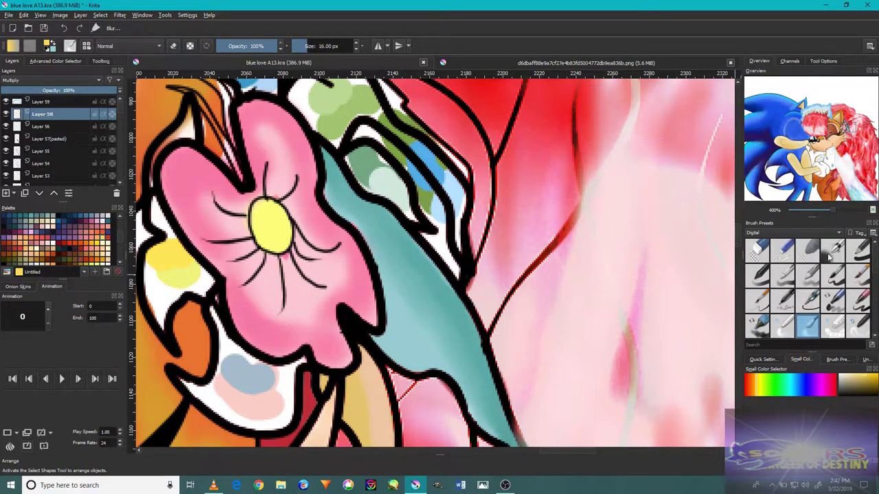
click(833, 250)
key(minus)
key(minus)
scroll(337, 173, up, 7)
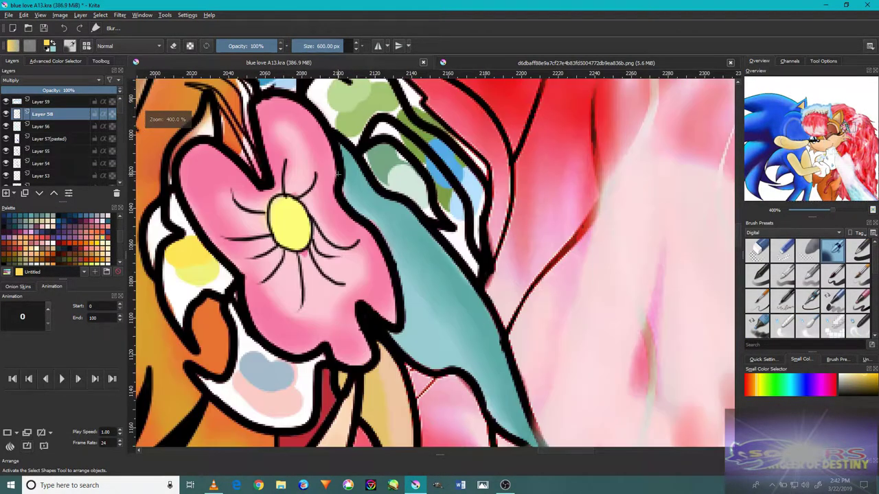
drag(307, 209, 261, 209)
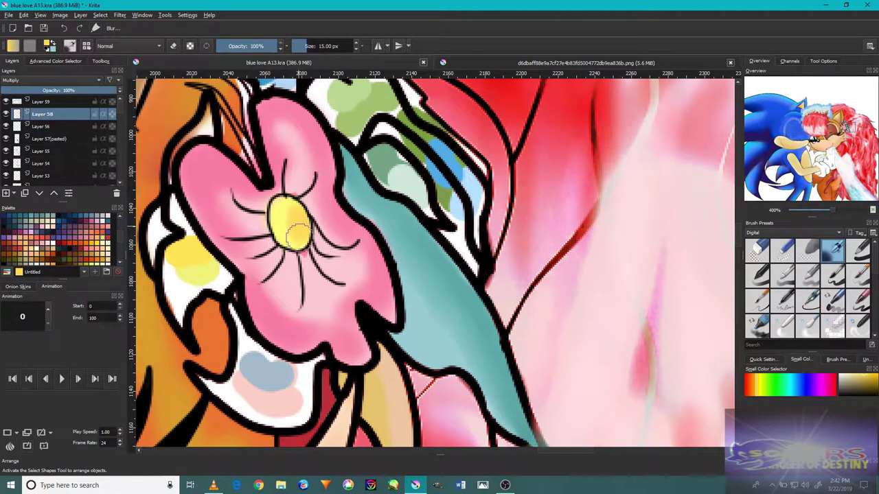
- Cover the body of the rounded petal beneath the flower with the sampled light pink, using a 40 px brush
scroll(309, 343, down, 3)
scroll(310, 309, up, 7)
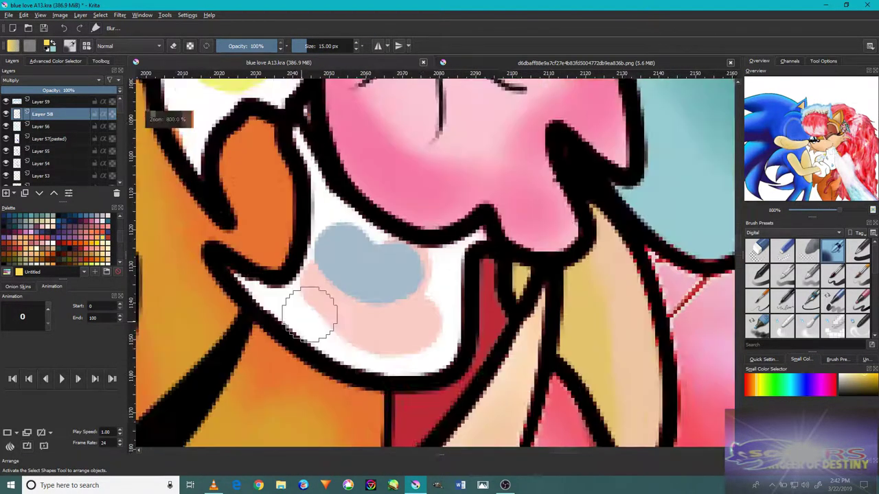
key(/)
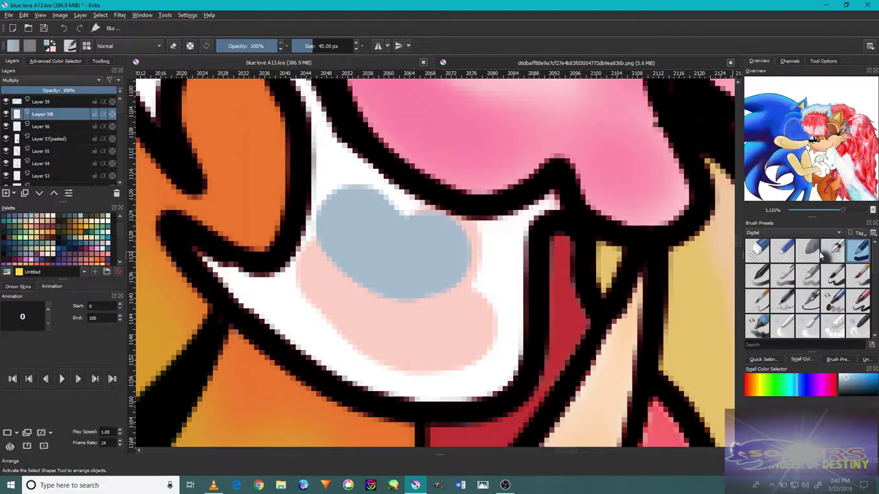
click(411, 295)
key(ctrl+z)
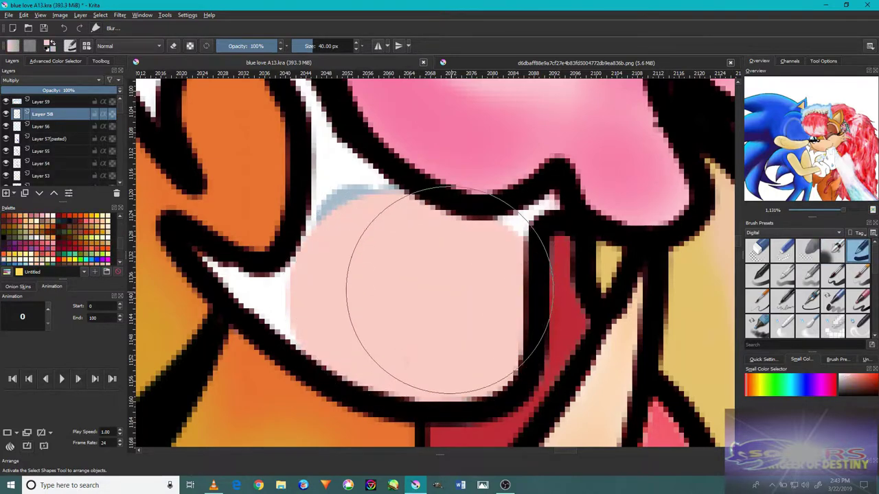
- Extend the light pink into the lower petal's narrow upper end and pointed corner with an 8 px brush
scroll(418, 291, down, 5)
scroll(347, 265, up, 4)
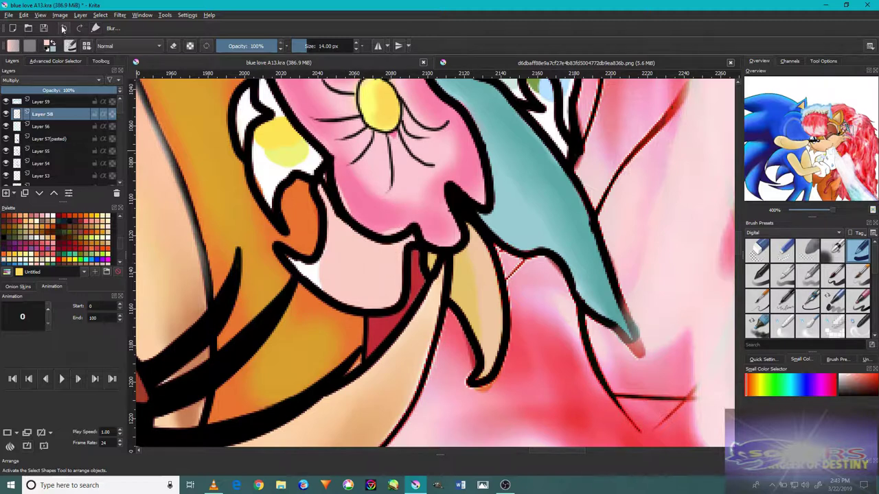
scroll(362, 289, up, 2)
key(bracketleft)
key(bracketleft)
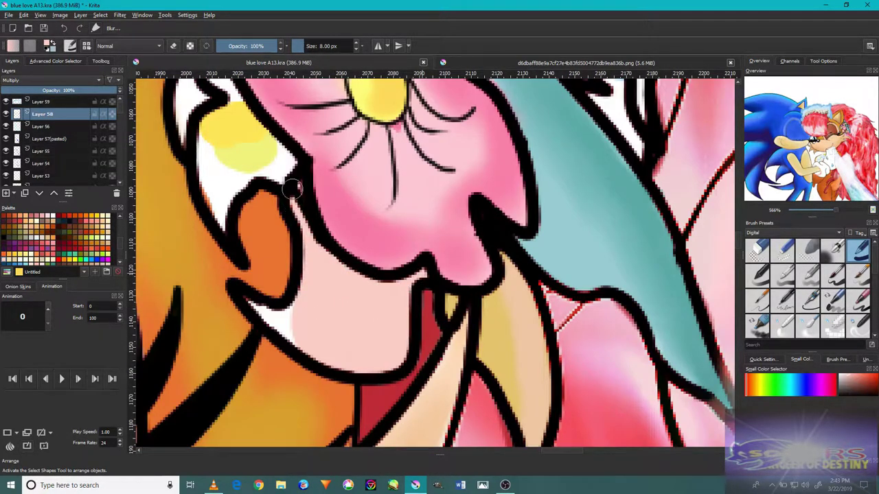
- Airbrush greyish blue shading around the lower petal's edges with 18 px and 13 px brushes, and blend it at 26 px
click(833, 251)
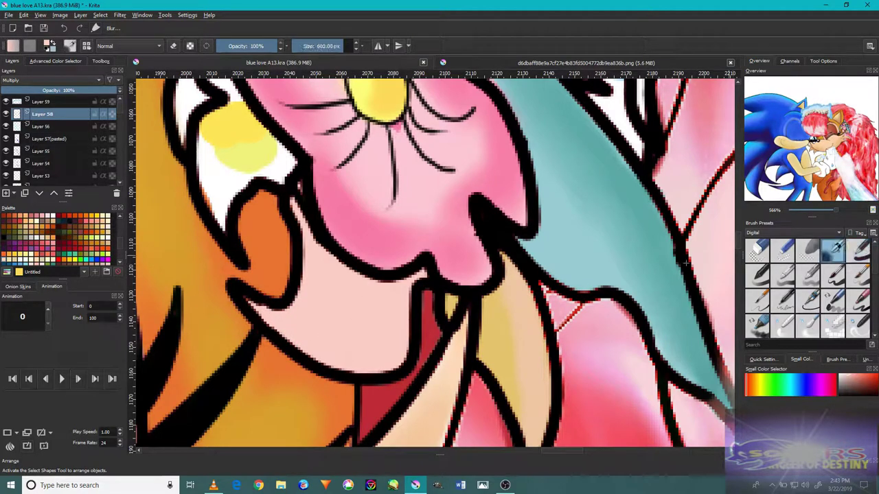
mouse_move(340, 343)
mouse_down()
mouse_move(379, 356)
mouse_move(288, 320)
mouse_move(295, 245)
mouse_move(390, 320)
mouse_move(377, 351)
mouse_up()
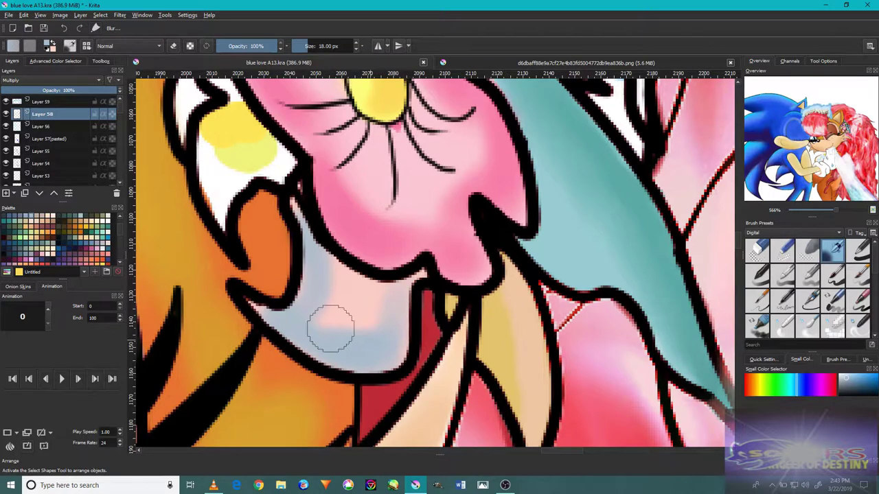
mouse_move(241, 297)
mouse_down()
mouse_move(384, 310)
mouse_move(338, 266)
mouse_move(389, 347)
mouse_up()
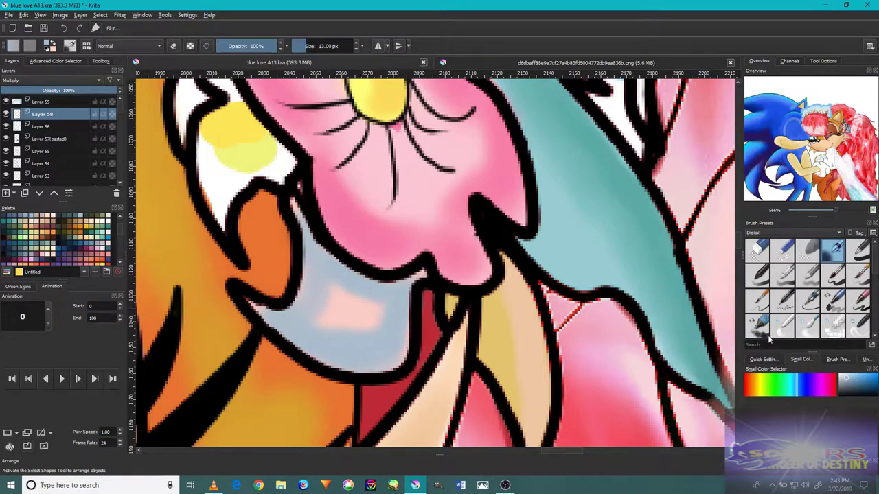
click(807, 324)
scroll(807, 324, down, 1)
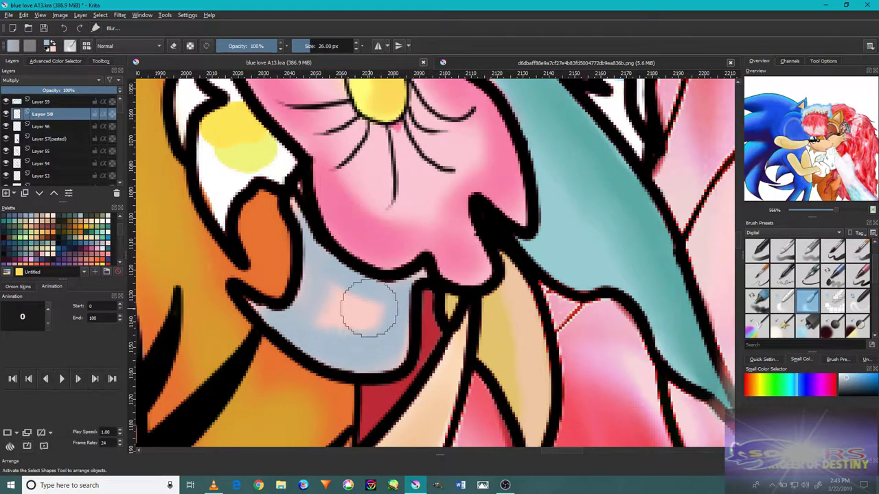
scroll(347, 316, down, 5)
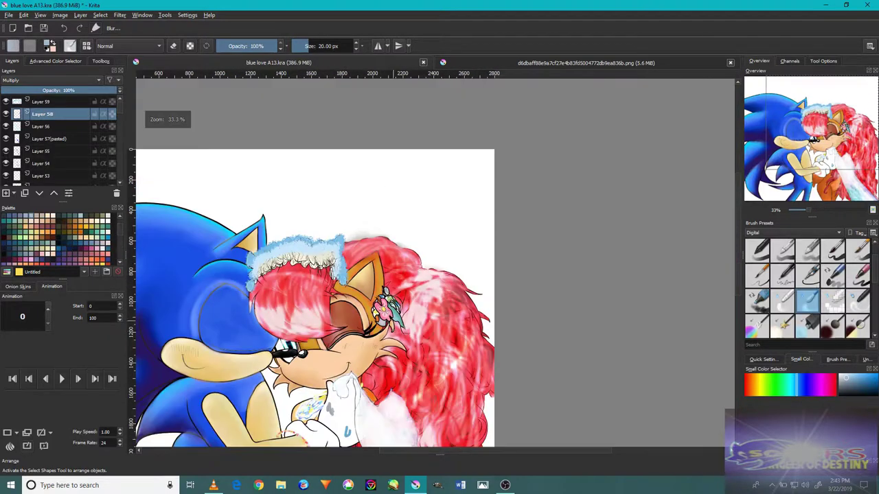
- Fill the yellow petal sections beside the pink flower with the sampled light yellow
scroll(293, 370, up, 6)
ctrl+click(293, 363)
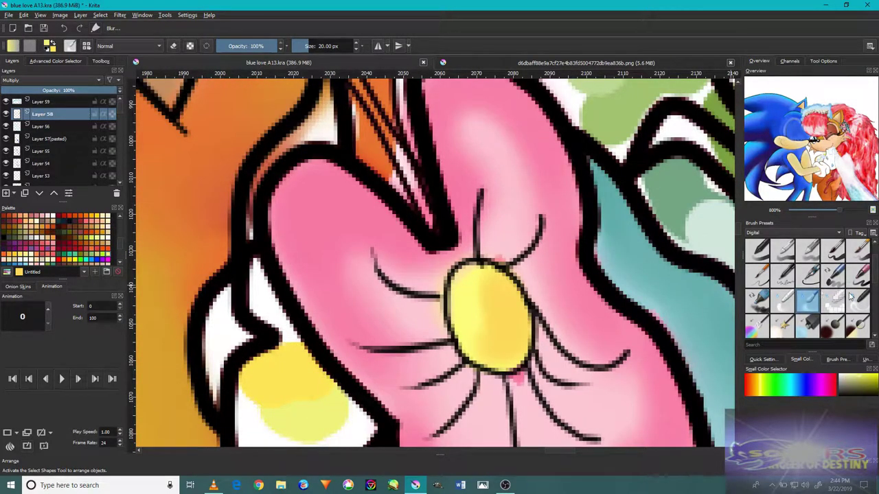
scroll(826, 287, up, 1)
click(858, 251)
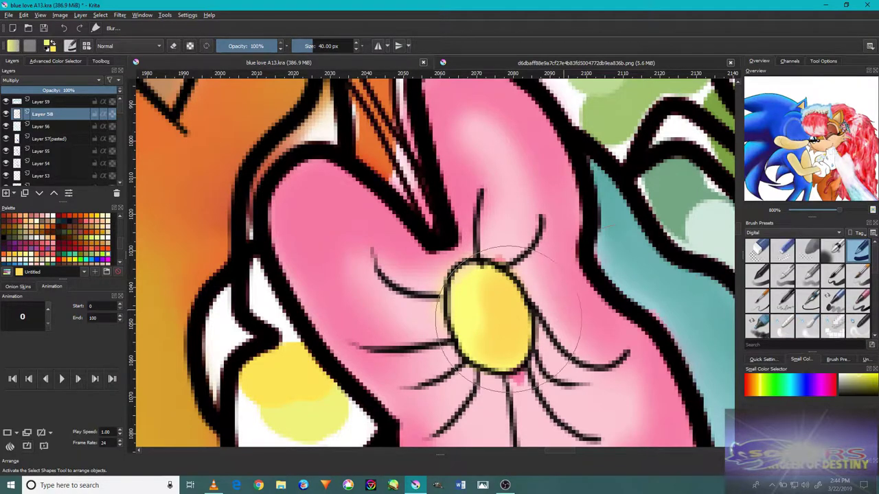
key(1)
scroll(367, 347, up, 3)
key(bracketleft)
key(bracketleft)
mouse_move(364, 326)
mouse_down()
mouse_move(366, 343)
mouse_move(315, 295)
mouse_up()
mouse_move(338, 243)
mouse_down()
mouse_move(422, 373)
mouse_move(335, 376)
mouse_up()
- Airbrush golden yellow shading around the edges of the yellow petal sections with a 16 px brush
click(832, 251)
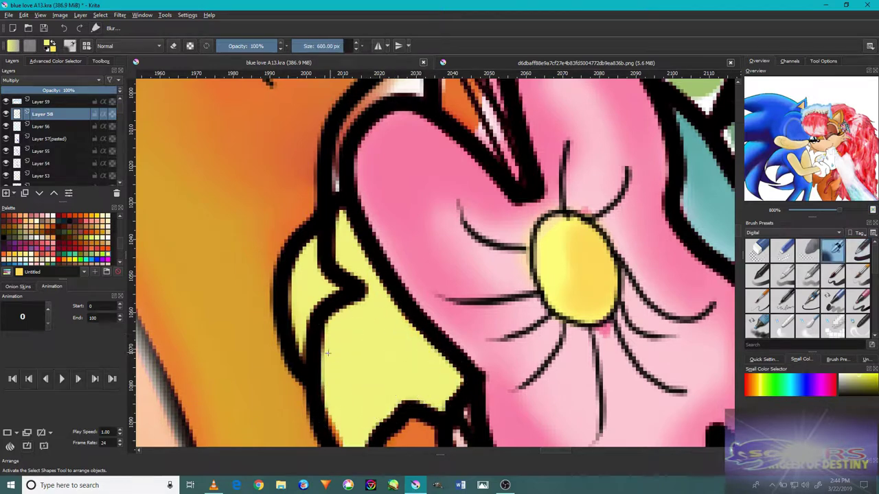
key(bracketleft)
key(bracketleft)
key(bracketleft)
key(bracketleft)
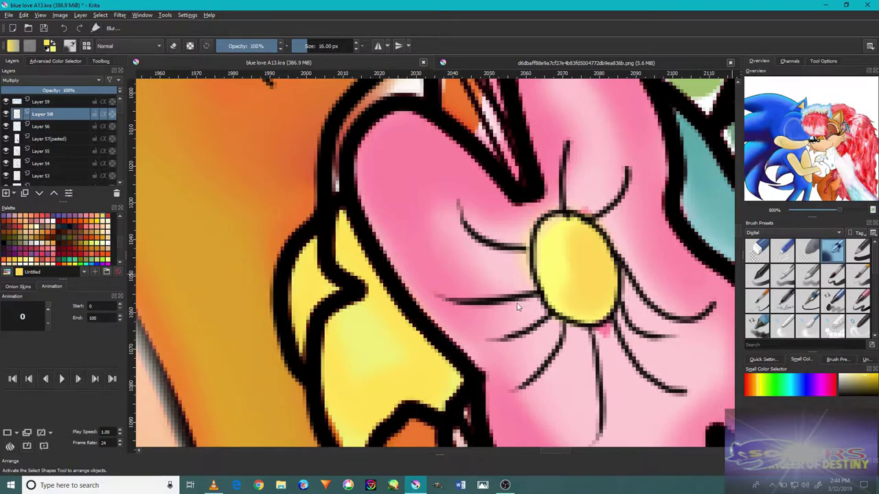
- Blend the golden shading into the light yellow of the petal with a 14 px blending brush
scroll(519, 307, down, 8)
key(slash)
scroll(520, 311, down, 1)
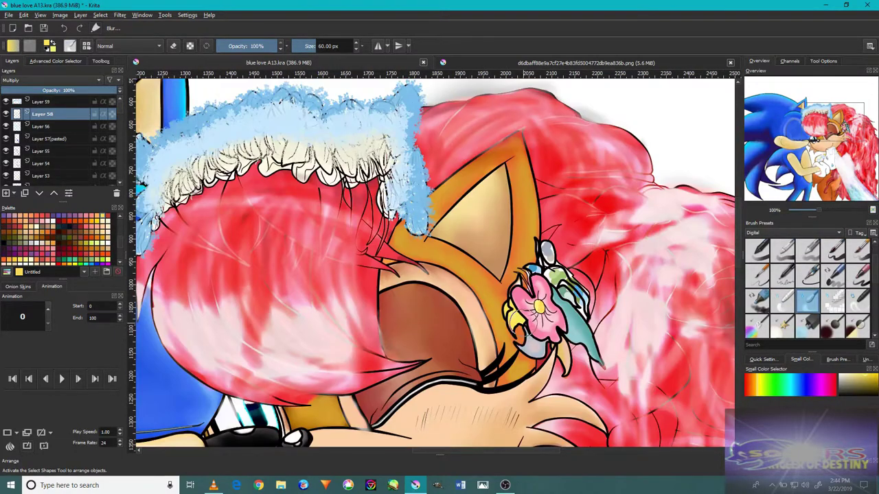
scroll(520, 311, up, 9)
key(bracketleft)
key(bracketleft)
key(bracketleft)
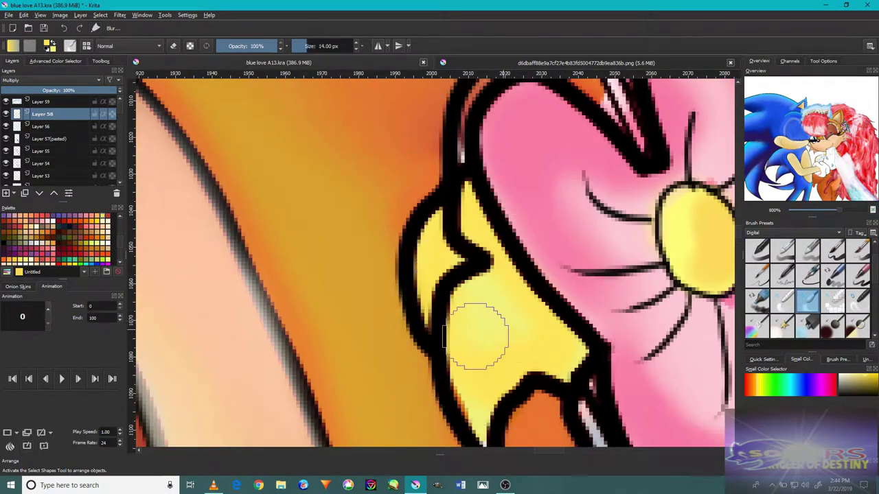
- Blend the dark and pale teal-green patches across the small leaf above the long teal leaf, using a 14 px brush
scroll(479, 336, up, 5)
scroll(481, 343, right, 5)
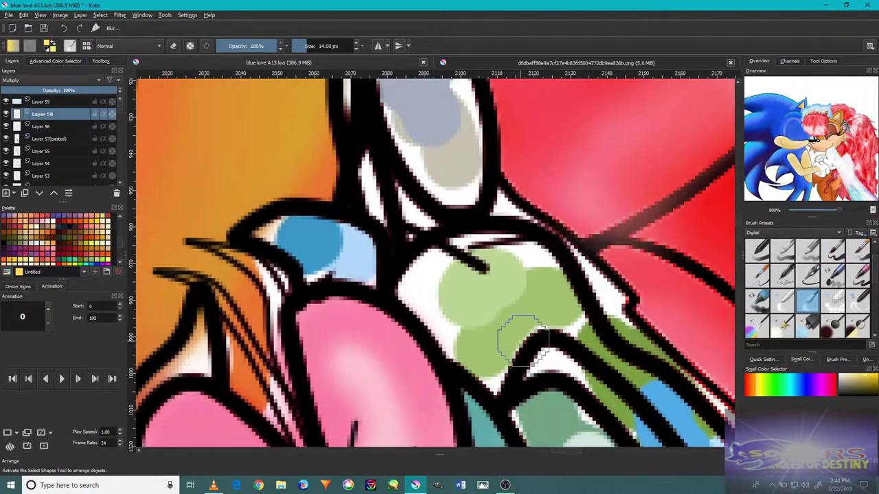
scroll(521, 341, down, 3)
scroll(517, 342, up, 2)
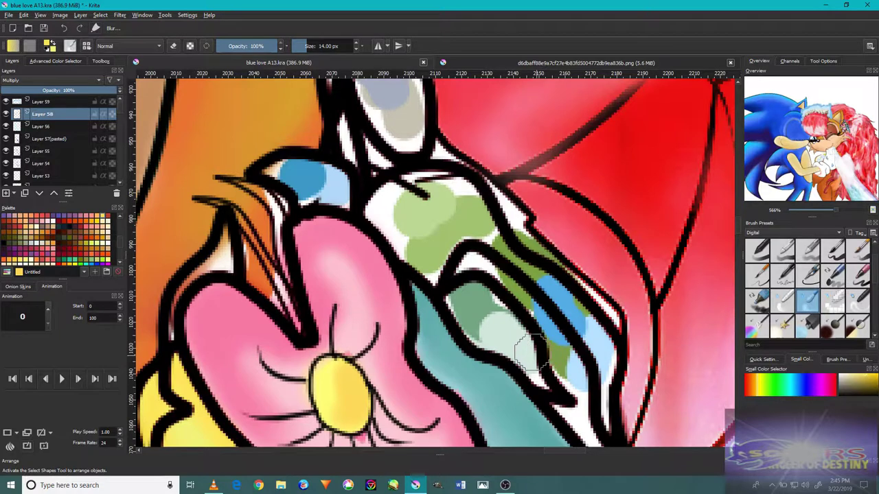
ctrl+click(485, 302)
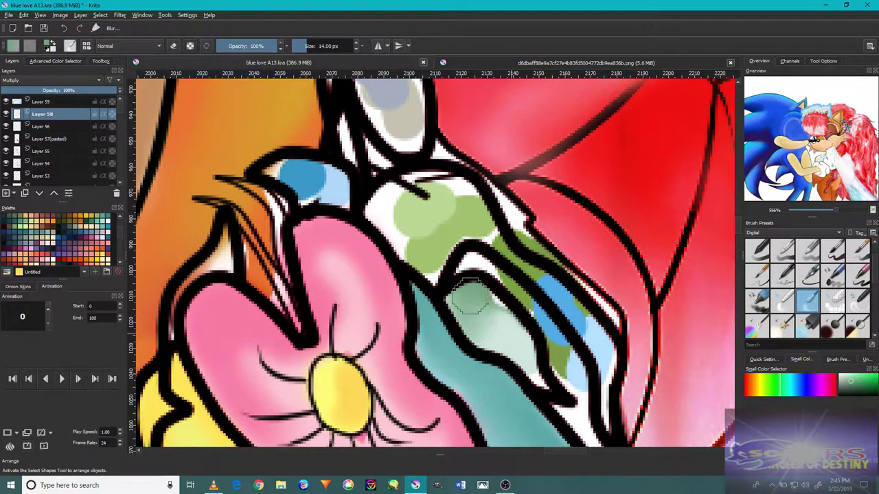
drag(532, 362, 525, 368)
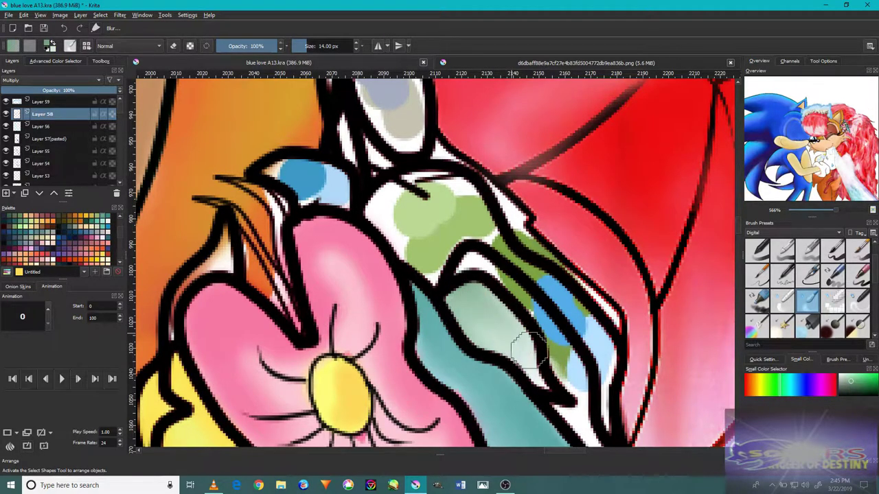
- Blend the colour patches across the light green leaf, the small blue petal and the grey oval bud
mouse_move(447, 214)
mouse_down()
mouse_move(392, 204)
mouse_move(435, 202)
mouse_move(385, 206)
mouse_move(434, 261)
mouse_move(403, 251)
mouse_move(374, 295)
mouse_move(337, 237)
mouse_move(386, 261)
mouse_move(295, 314)
mouse_up()
scroll(445, 251, down, 5)
scroll(405, 254, up, 6)
scroll(412, 247, down, 5)
scroll(429, 257, up, 5)
scroll(295, 314, down, 5)
scroll(481, 220, up, 4)
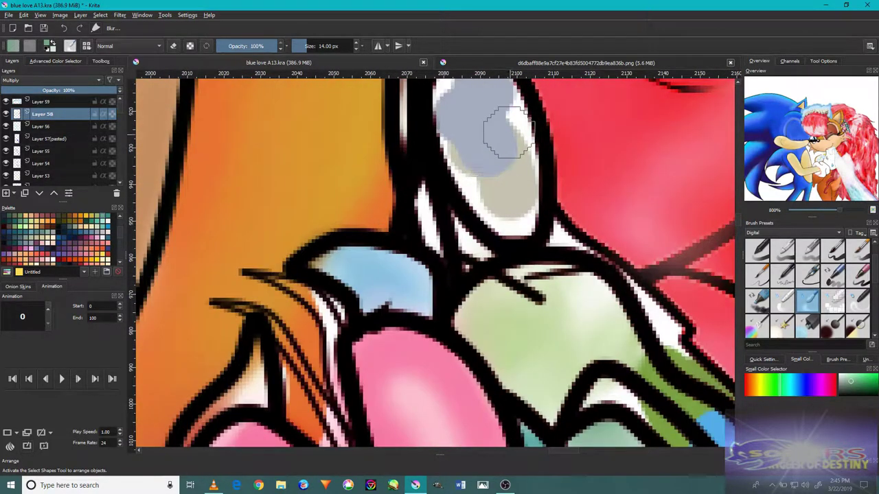
scroll(498, 164, up, 1)
mouse_move(490, 186)
mouse_down()
mouse_move(458, 230)
mouse_move(471, 275)
mouse_move(421, 166)
mouse_up()
- Blend the green and blue patches along the narrow folded leaves beside the small teal-green leaf
drag(616, 433, 543, 268)
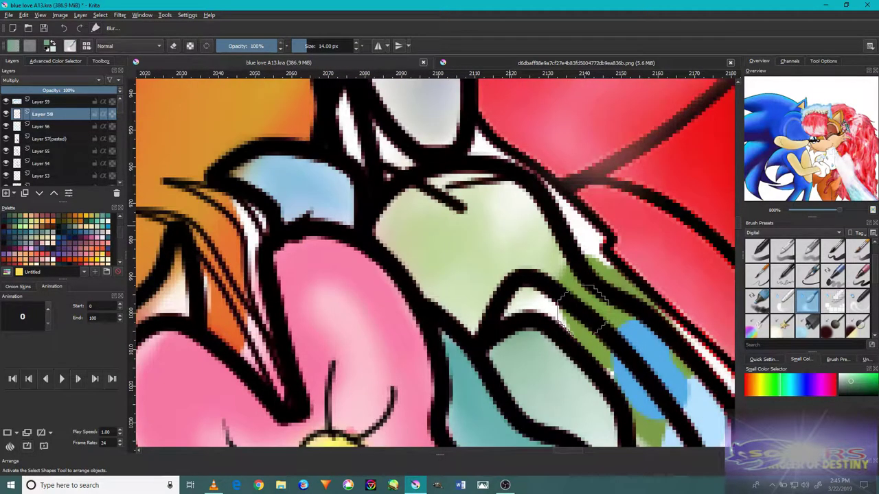
mouse_move(662, 376)
mouse_down()
mouse_move(494, 296)
mouse_move(583, 232)
mouse_move(579, 343)
mouse_up()
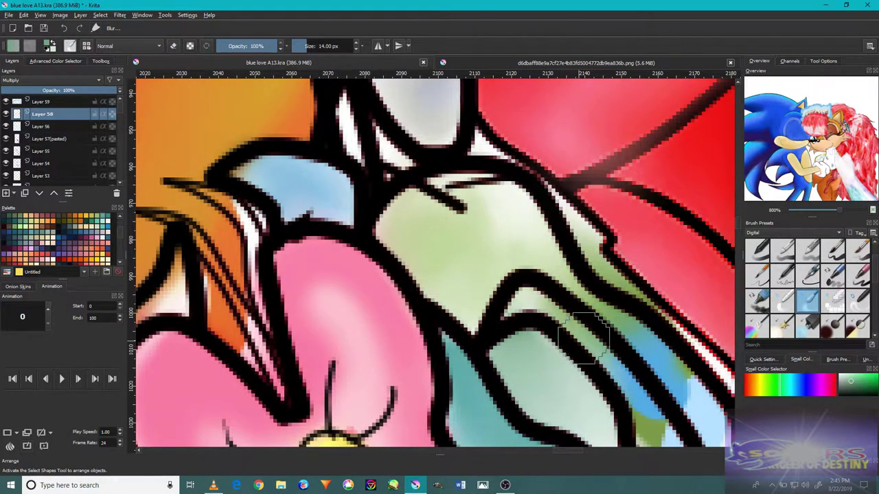
scroll(604, 353, down, 6)
scroll(605, 354, up, 4)
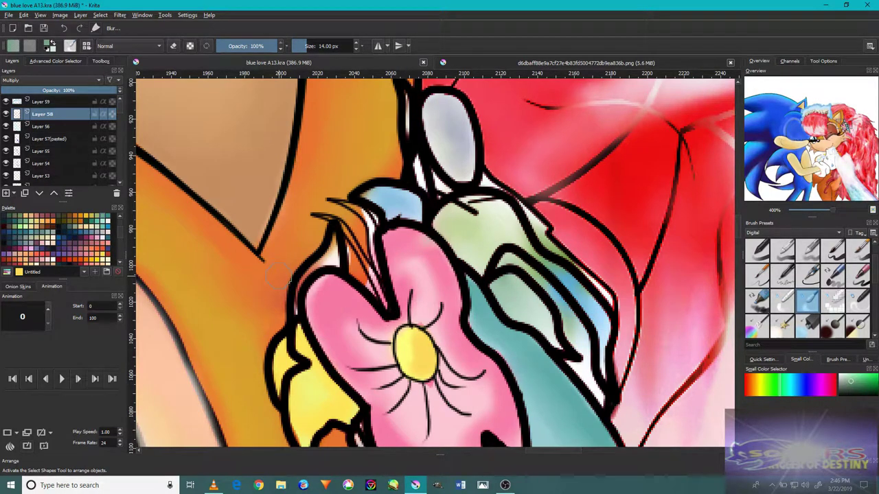
- Airbrush a bright saturated green into the pointed leaf above the flower's upper left petal with an 8 px brush
click(101, 61)
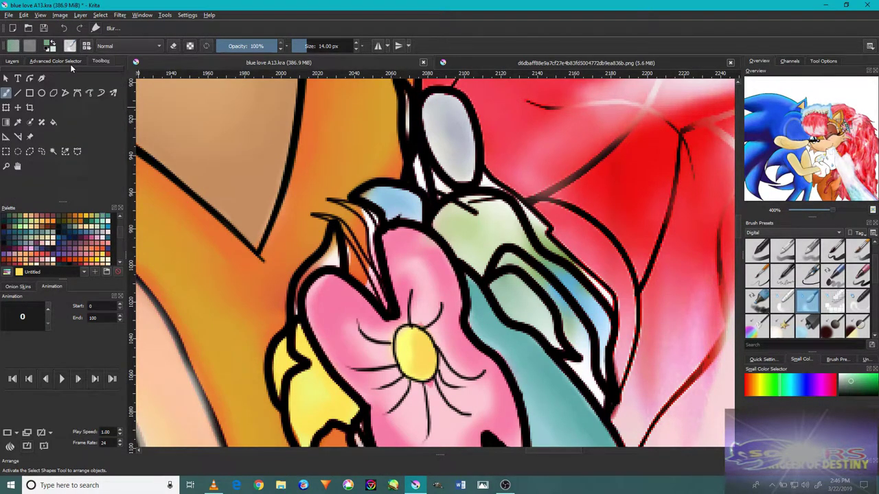
click(69, 61)
key(/)
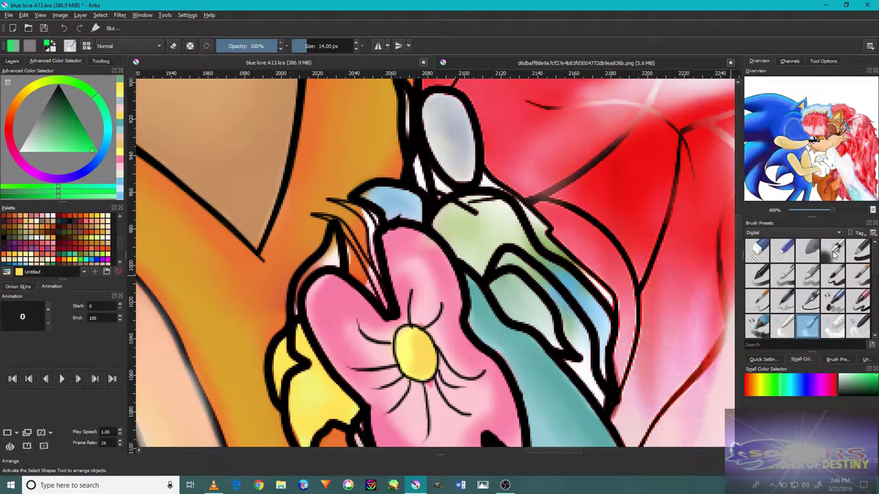
scroll(336, 258, up, 2)
key(ctrl+shift+a)
key([)
key([)
key([)
key([)
key([)
key([)
mouse_move(344, 268)
mouse_down()
mouse_move(308, 281)
mouse_move(335, 258)
mouse_move(343, 281)
mouse_move(300, 278)
mouse_move(254, 378)
mouse_up()
- Airbrush the same bright green into the narrow leaf blades in the notch between the two upper pink petals
drag(365, 283, 429, 316)
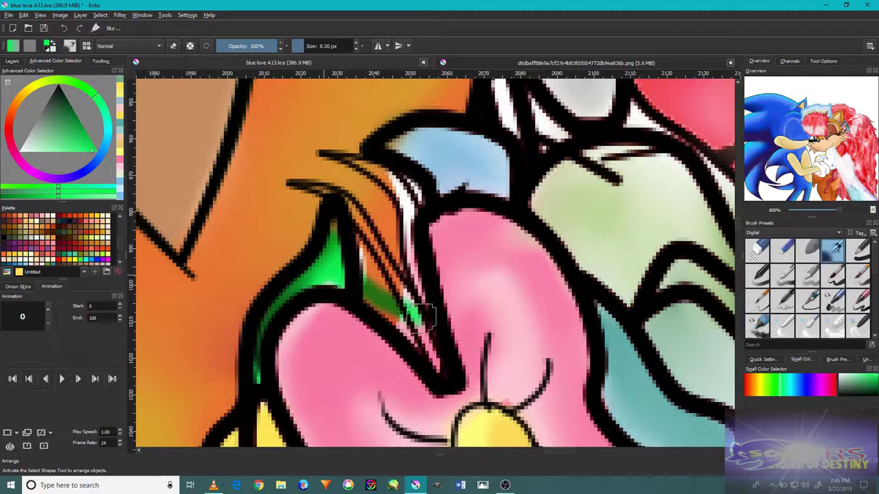
drag(371, 164, 412, 199)
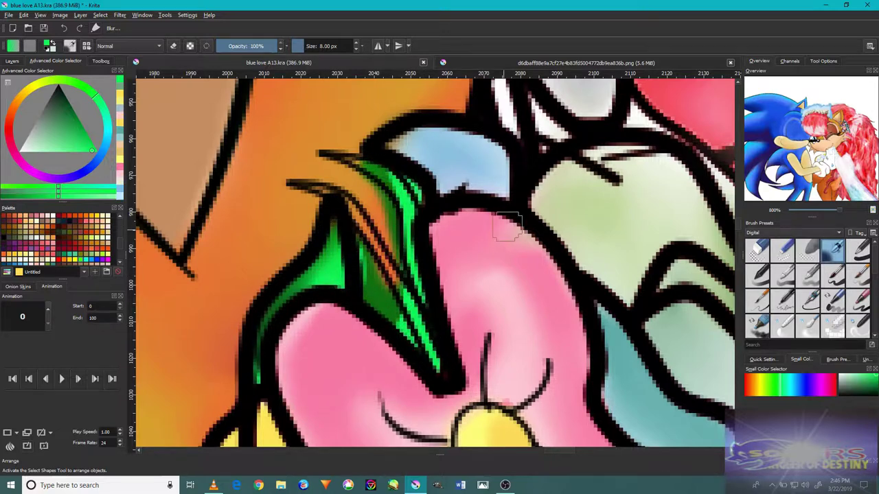
scroll(507, 227, down, 8)
scroll(508, 230, up, 8)
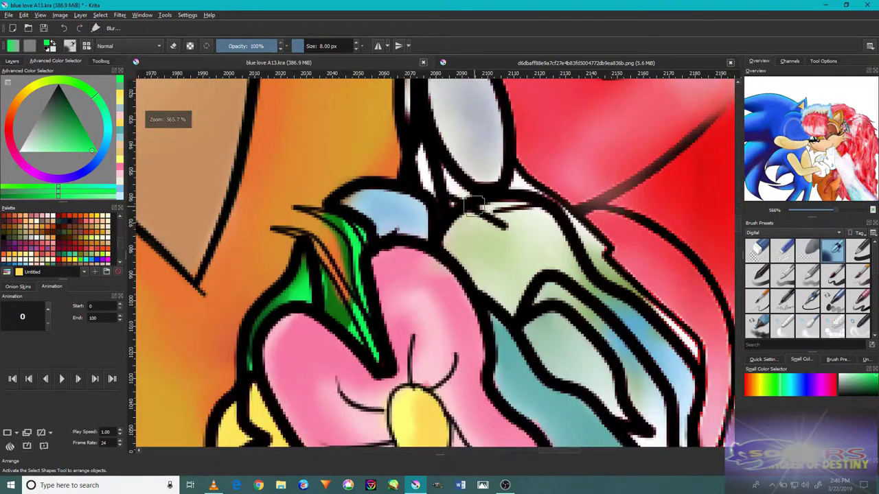
- Fill the small white gaps around the oval bud's base and the thin stem beside it with bright green
scroll(462, 159, down, 5)
scroll(462, 159, up, 6)
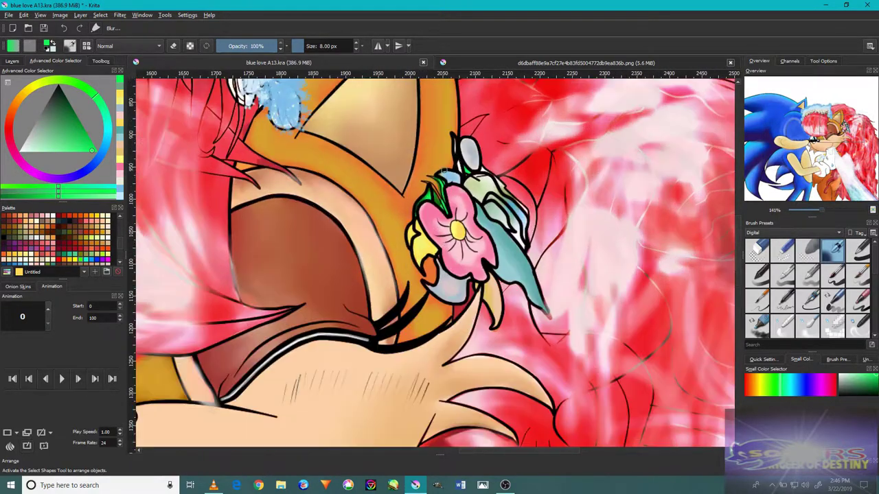
scroll(503, 175, down, 6)
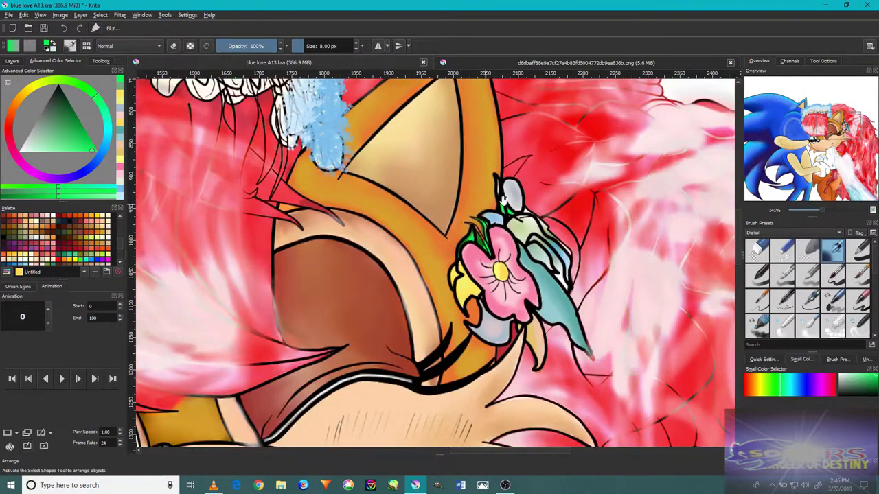
scroll(493, 203, up, 10)
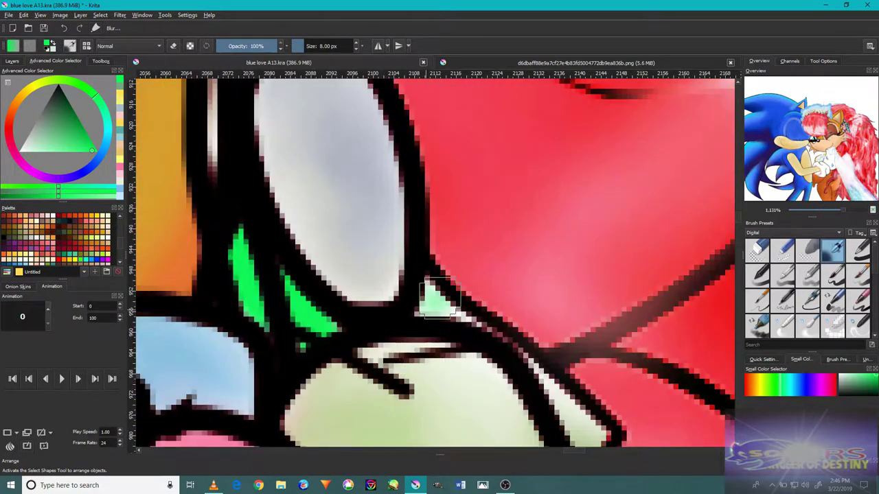
scroll(418, 302, down, 3)
scroll(471, 337, up, 4)
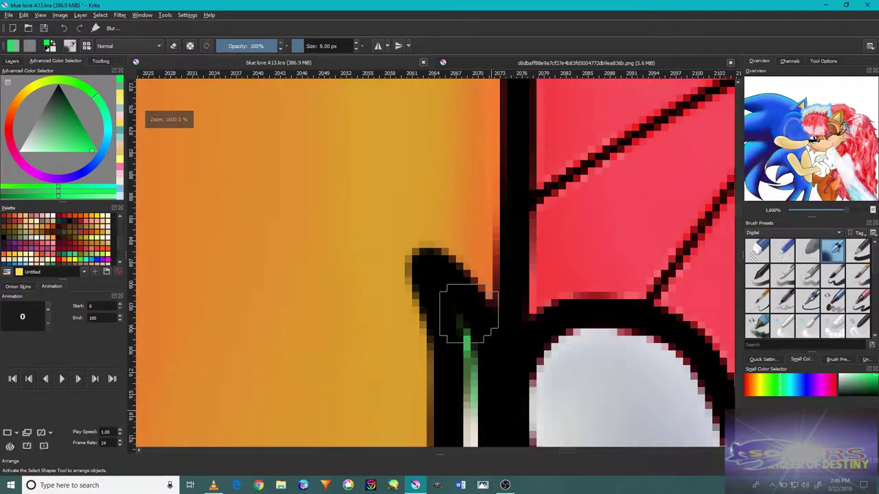
- Draw a long straight stroke on the red hair beside the ear and pick a slightly less saturated green
scroll(472, 336, down, 5)
drag(544, 348, 484, 165)
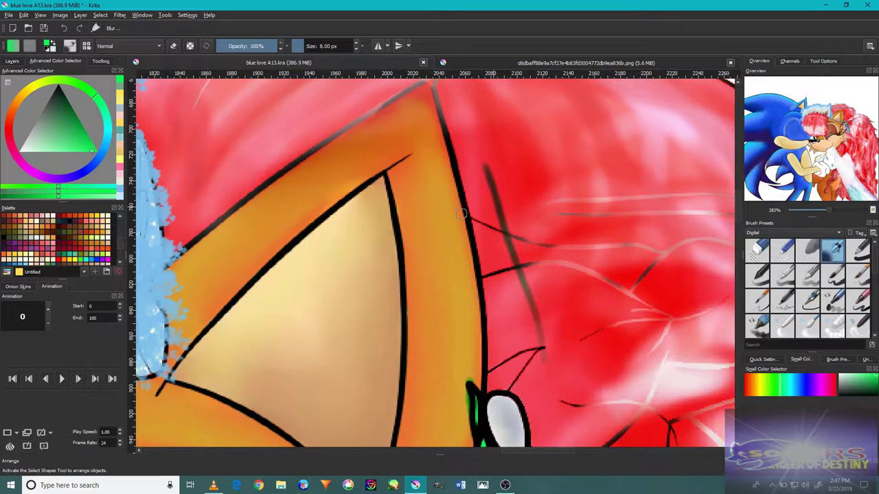
drag(61, 140, 88, 152)
scroll(552, 278, down, 5)
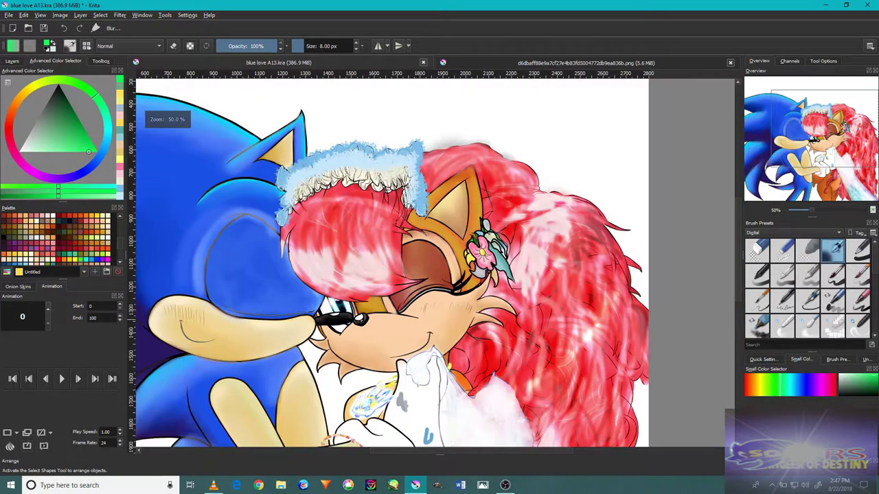
- Airbrush green over the orange gaps between the narrow leaf blades above the flower's upper left petal
scroll(499, 252, up, 8)
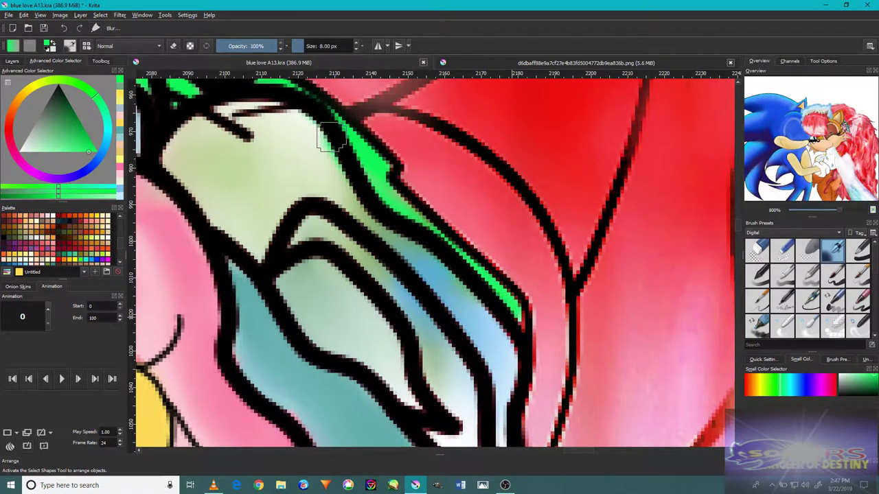
scroll(346, 160, down, 4)
scroll(389, 213, up, 4)
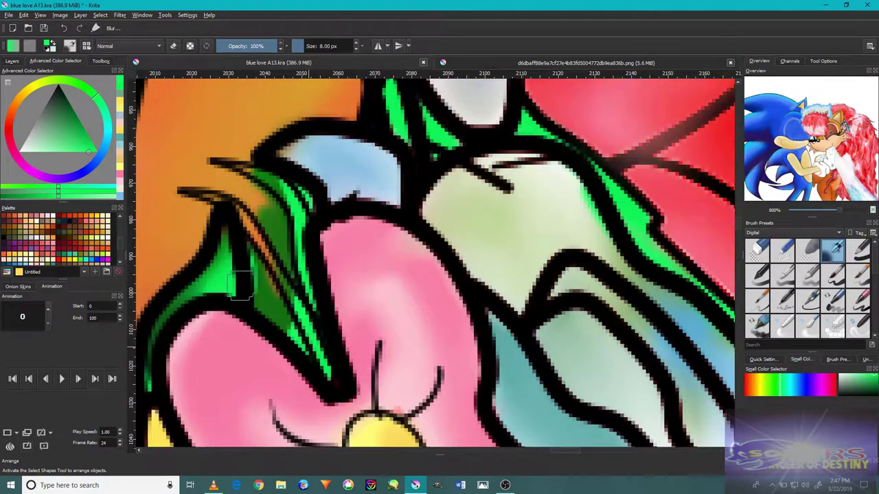
mouse_move(225, 204)
mouse_down()
mouse_move(247, 179)
mouse_move(304, 189)
mouse_up()
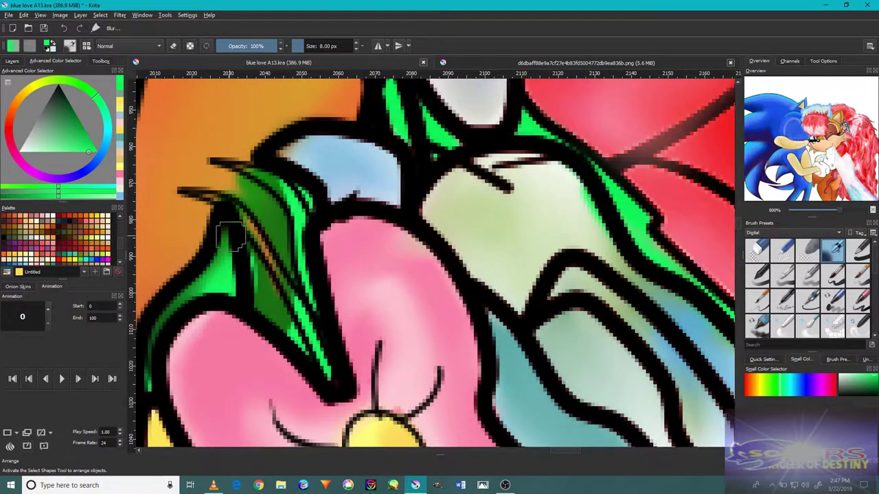
- Add a new layer above the existing ones and show the Textures brush presets
scroll(223, 237, down, 6)
drag(341, 370, 514, 255)
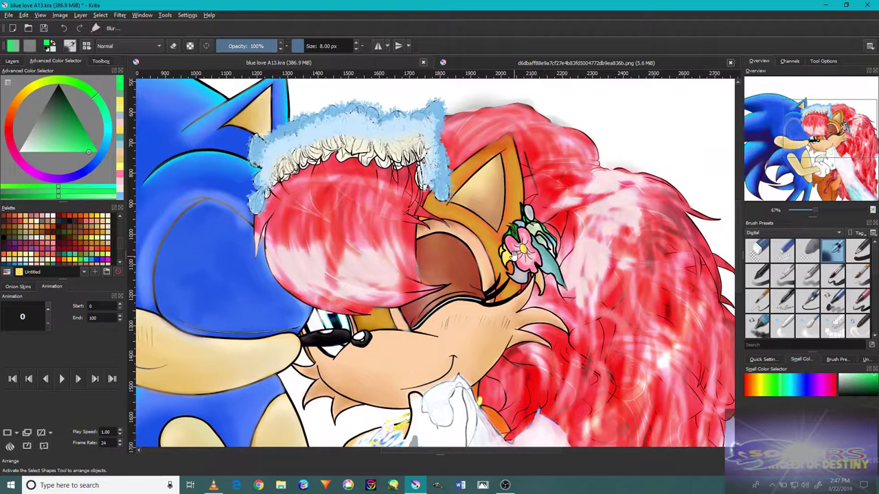
click(9, 14)
click(22, 24)
click(594, 334)
click(12, 61)
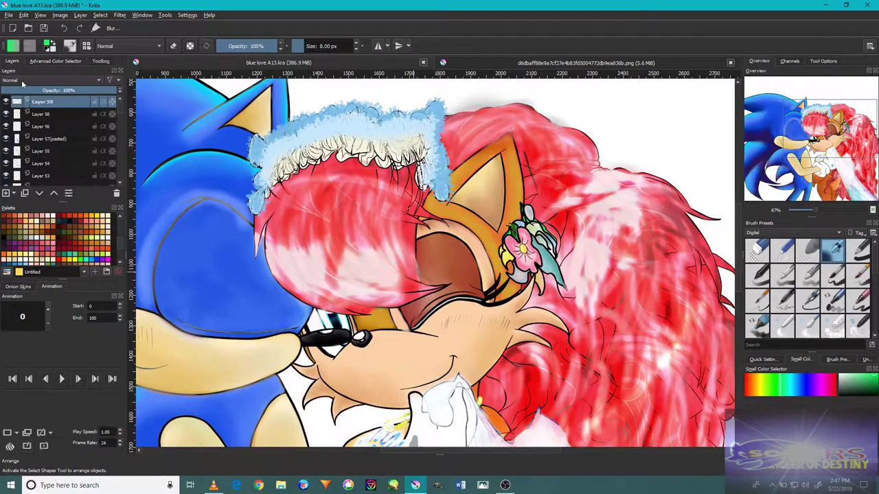
click(790, 233)
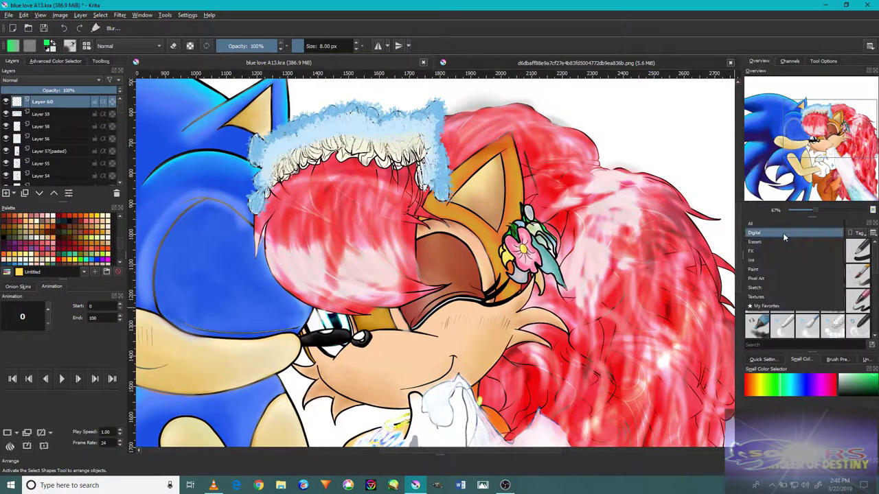
click(768, 302)
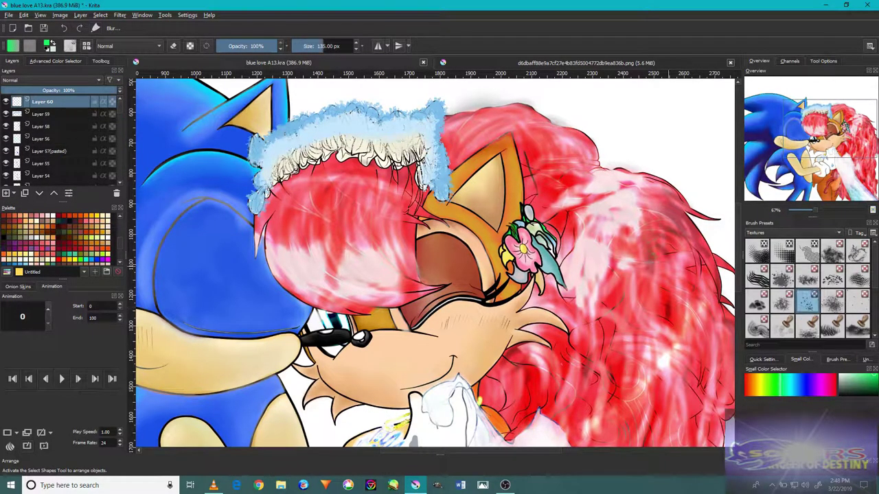
- Sample the flower's pink, set the new layer to Multiply and speckle the pink petals and yellow centre with a 55 px spatter brush
scroll(534, 255, up, 8)
ctrl+click(472, 324)
click(51, 80)
click(48, 145)
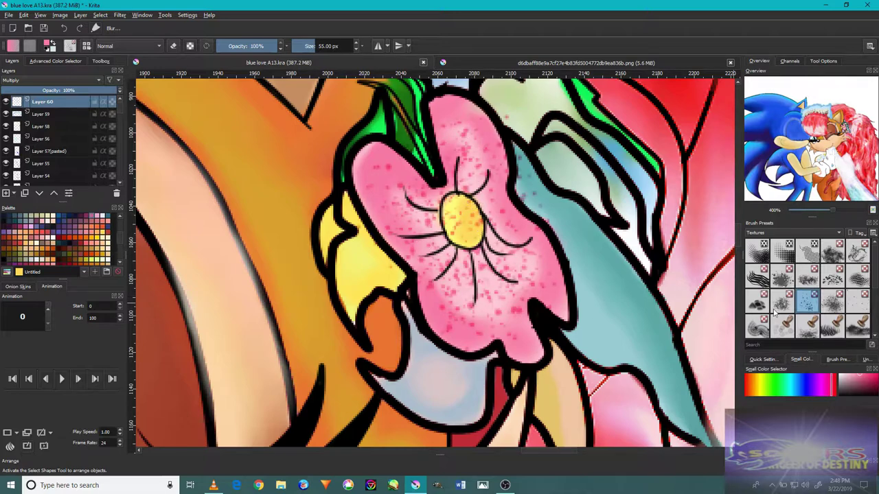
- Mottle the teal leaf, oval bud and pale petals behind the flower with pink using a 24 px textured stamp brush
click(807, 326)
scroll(488, 314, down, 2)
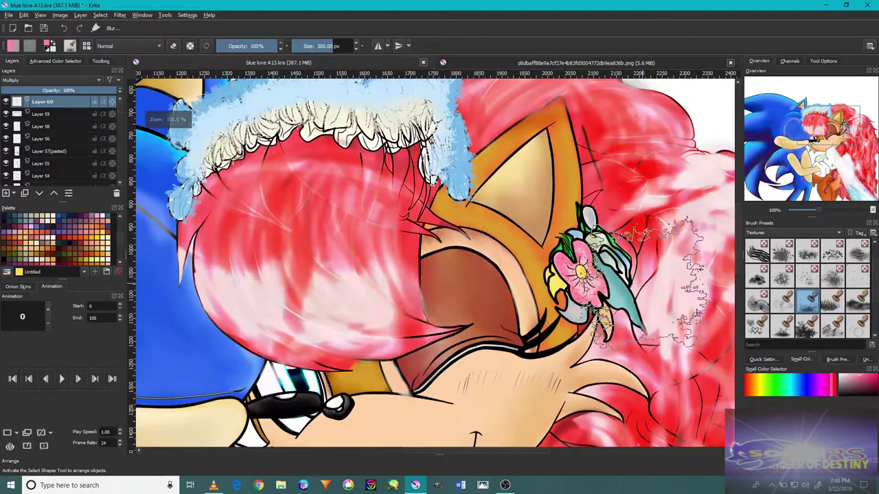
key(bracketleft)
mouse_move(590, 226)
mouse_down()
mouse_move(570, 322)
mouse_move(560, 266)
mouse_up()
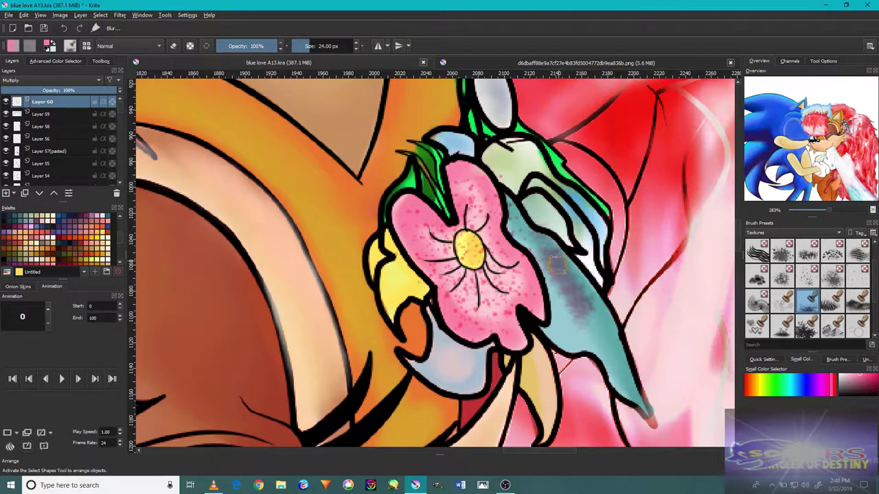
mouse_move(607, 367)
mouse_down()
mouse_move(556, 289)
mouse_move(584, 343)
mouse_move(592, 412)
mouse_up()
mouse_move(550, 282)
mouse_down()
mouse_move(571, 316)
mouse_move(511, 234)
mouse_move(502, 171)
mouse_move(459, 218)
mouse_up()
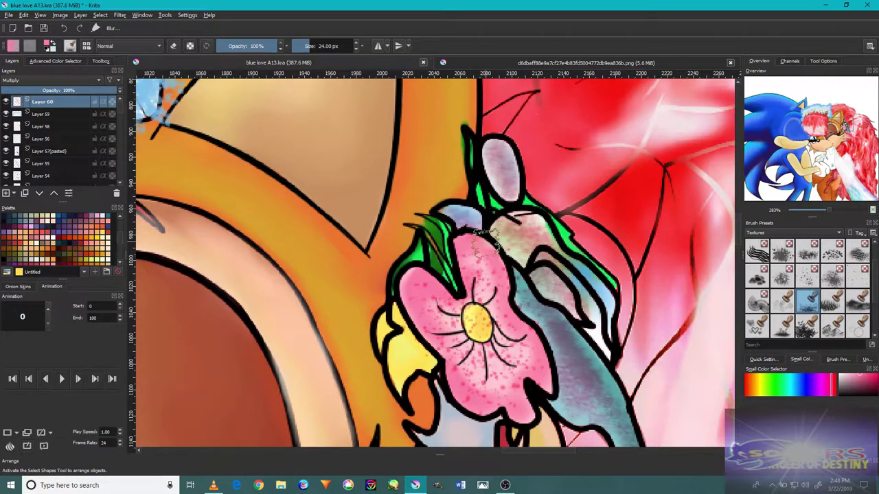
drag(601, 328, 605, 296)
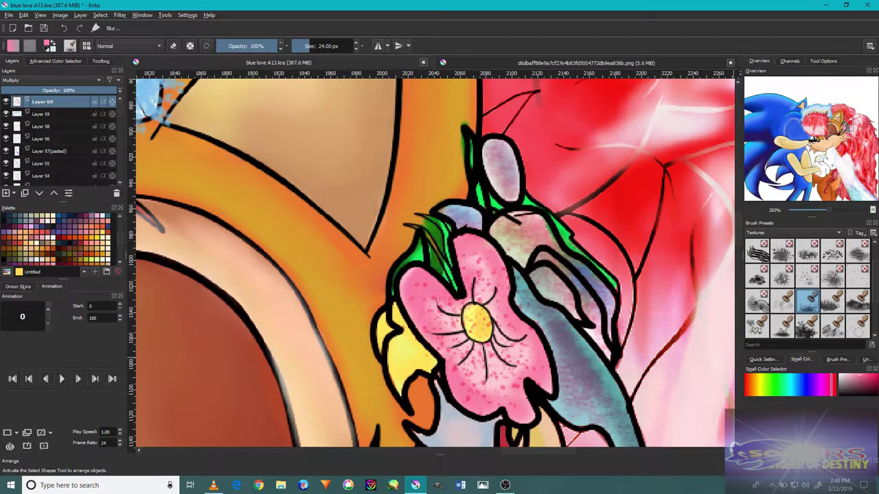
- Choose a sponge-like texture brush, reduce it to 30 px and mottle the yellow petals beside the flower with pink
click(781, 250)
scroll(539, 439, up, 2)
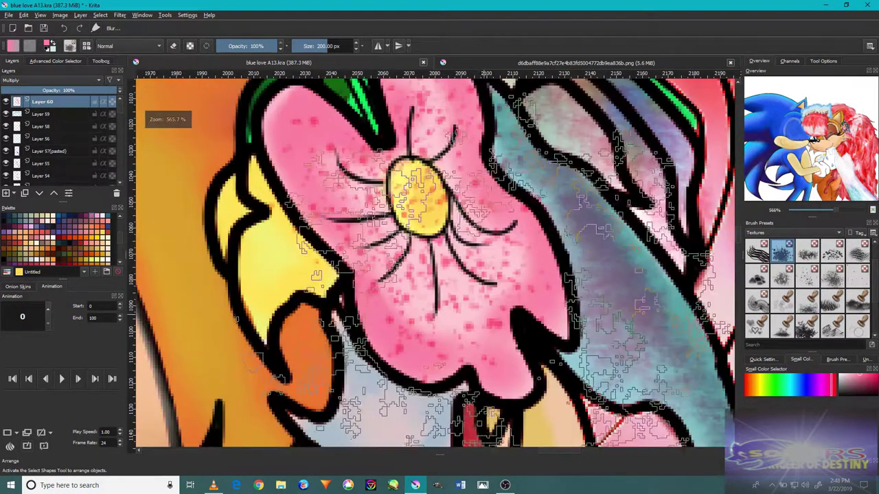
key([)
key([)
key([)
key([)
key([)
key([)
mouse_move(247, 281)
mouse_down()
mouse_move(255, 265)
mouse_move(285, 309)
mouse_move(302, 268)
mouse_up()
- Mottle the pale blue petal and the curved cream petal below the flower with the pink 30 px texture brush
scroll(451, 353, down, 3)
mouse_move(449, 299)
mouse_down()
mouse_move(392, 343)
mouse_move(364, 285)
mouse_up()
scroll(477, 359, down, 1)
mouse_move(477, 359)
mouse_down()
mouse_move(529, 324)
mouse_move(502, 273)
mouse_move(525, 422)
mouse_up()
scroll(505, 305, down, 2)
scroll(504, 305, up, 3)
mouse_move(480, 295)
mouse_down()
mouse_move(500, 255)
mouse_move(522, 237)
mouse_up()
scroll(525, 234, down, 3)
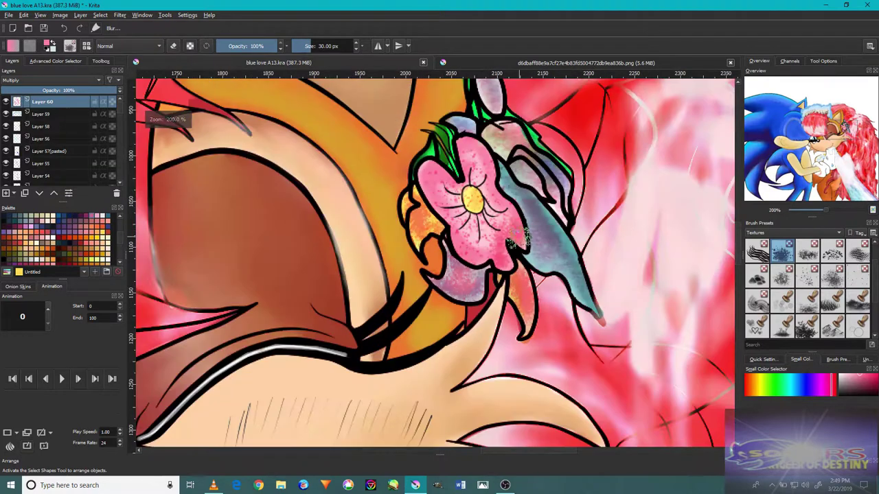
- Deepen the pink texture on the small blue petal and the pale petals above and behind the flower
scroll(516, 247, up, 5)
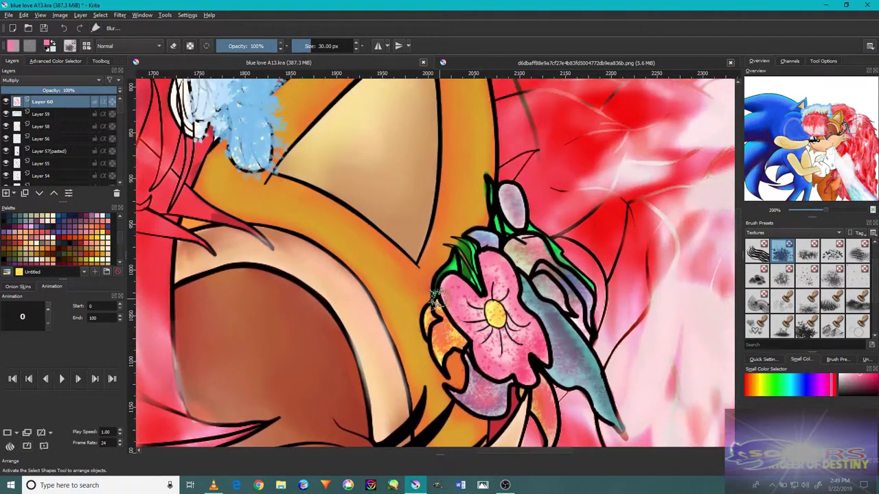
scroll(450, 282, down, 1)
scroll(546, 183, down, 4)
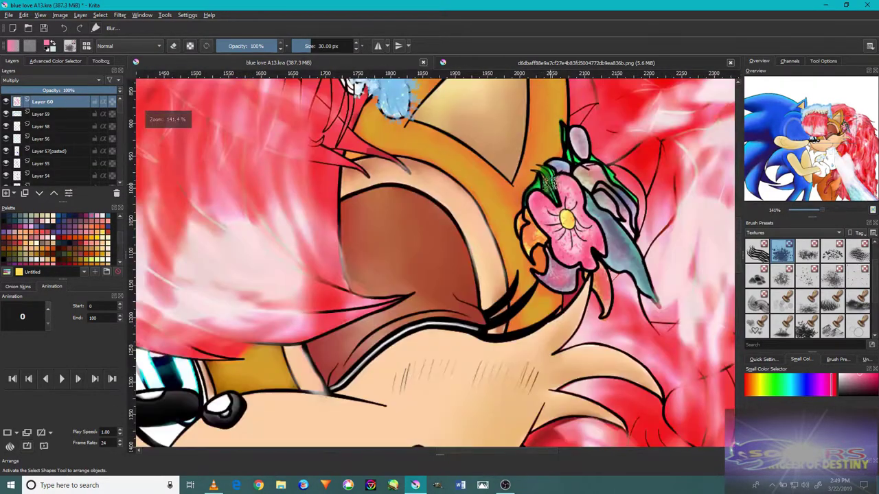
scroll(539, 234, up, 4)
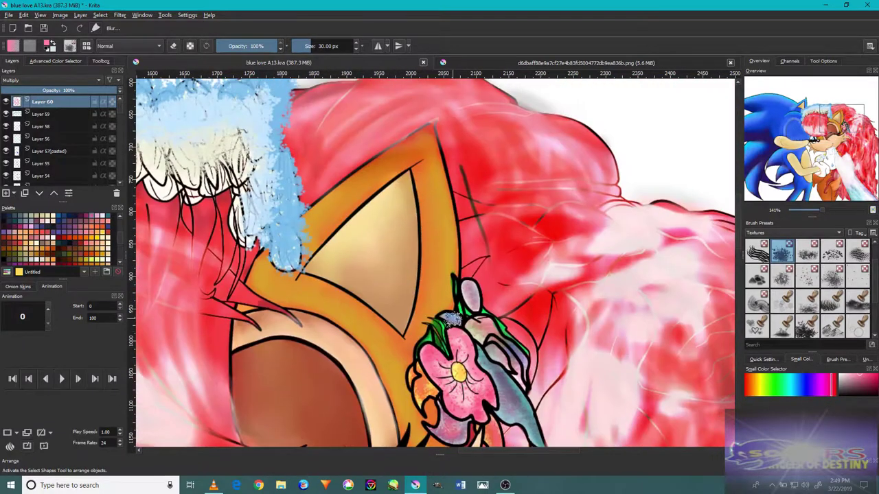
scroll(536, 220, down, 4)
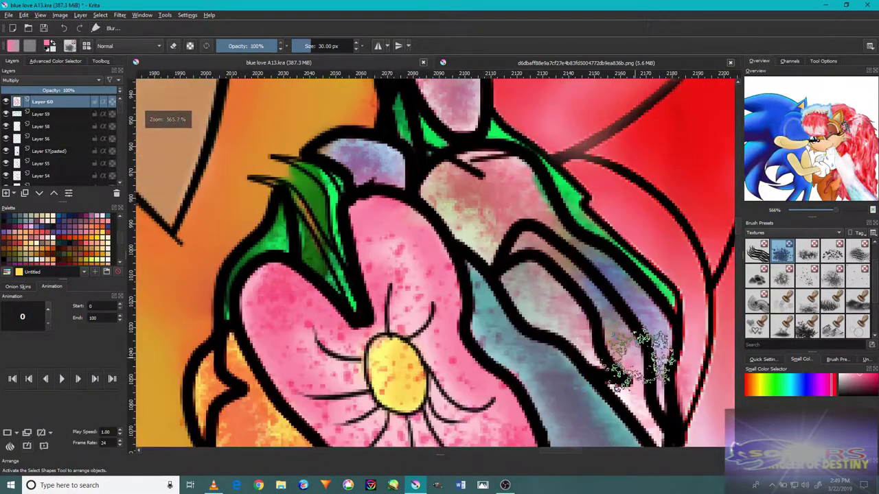
- Stamp a yellow-green texture over the flower and teal leaf with a 154 px brush, keeping the layer on Multiply
click(782, 302)
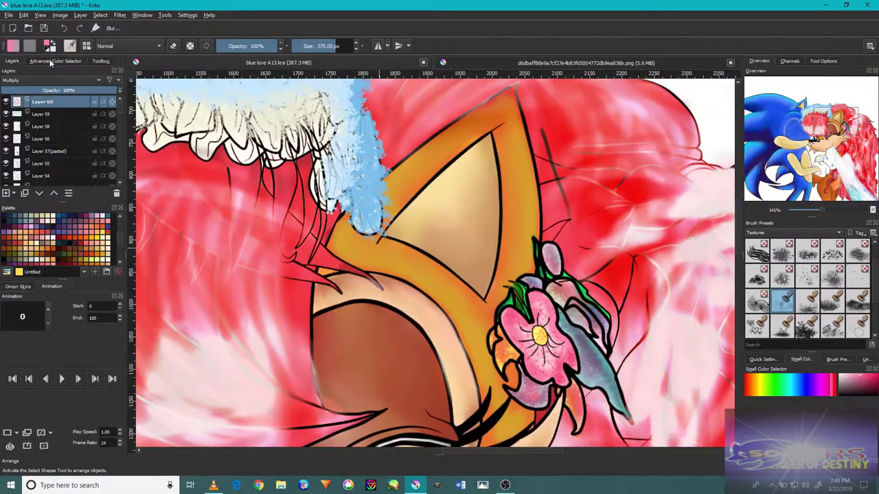
click(50, 61)
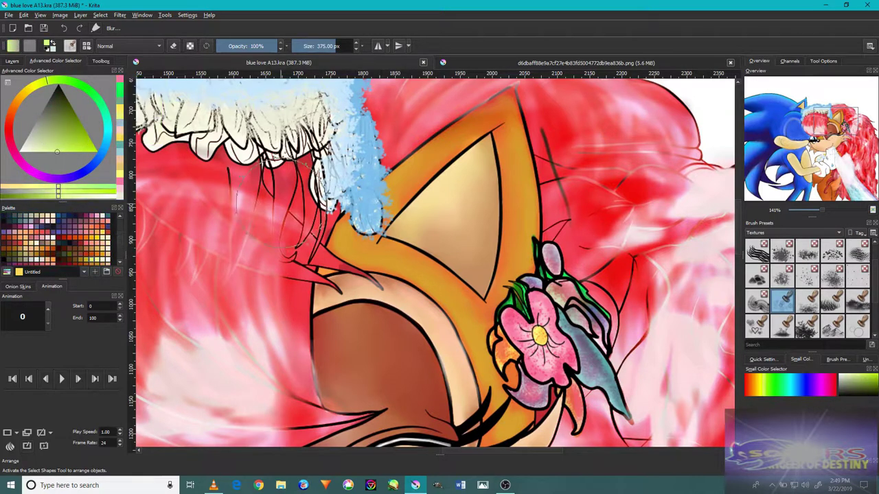
scroll(560, 336, up, 2)
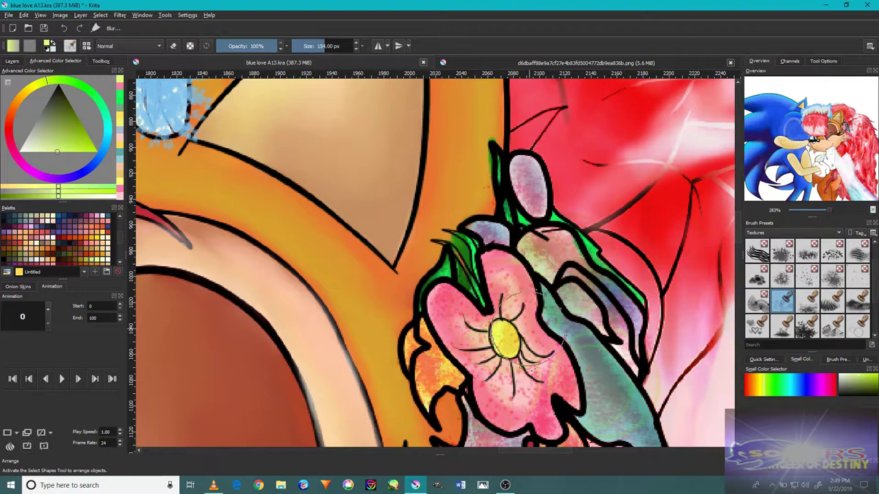
click(12, 61)
click(52, 80)
click(51, 90)
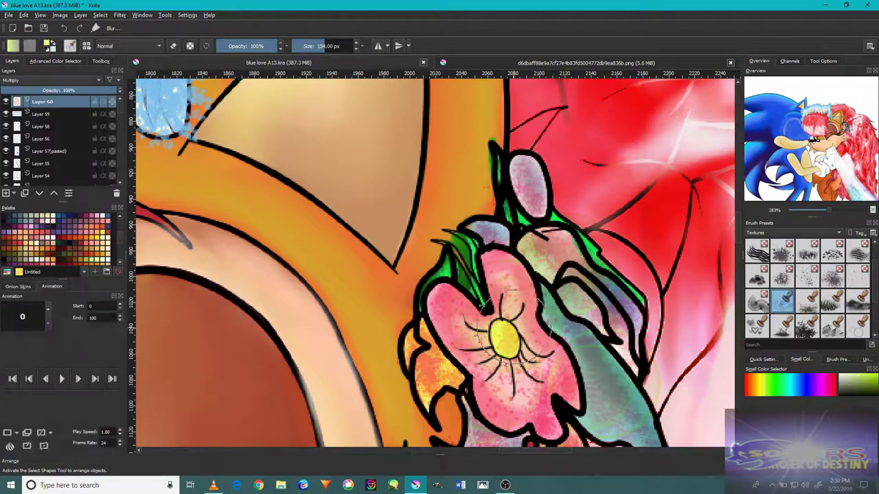
scroll(518, 320, down, 3)
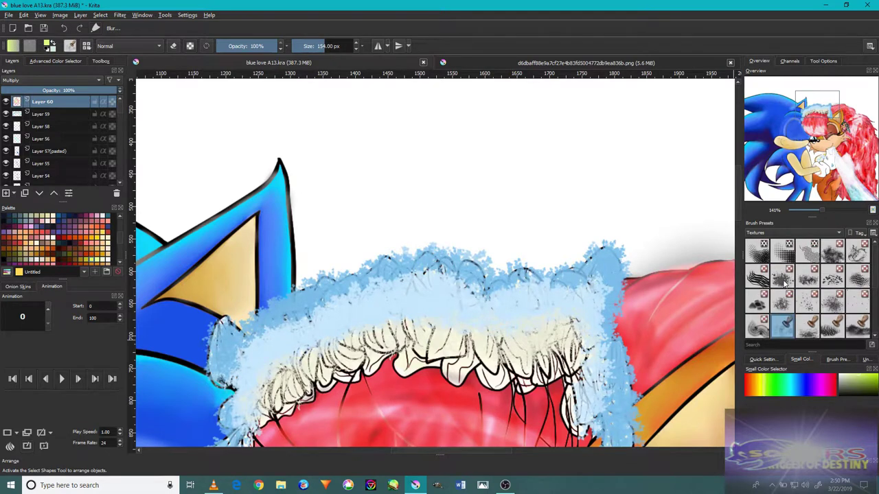
click(783, 276)
scroll(544, 324, down, 1)
mouse_move(544, 324)
mouse_down()
mouse_move(481, 275)
mouse_move(448, 232)
mouse_move(457, 306)
mouse_move(499, 272)
mouse_move(485, 241)
mouse_move(440, 234)
mouse_move(463, 319)
mouse_move(461, 307)
mouse_up()
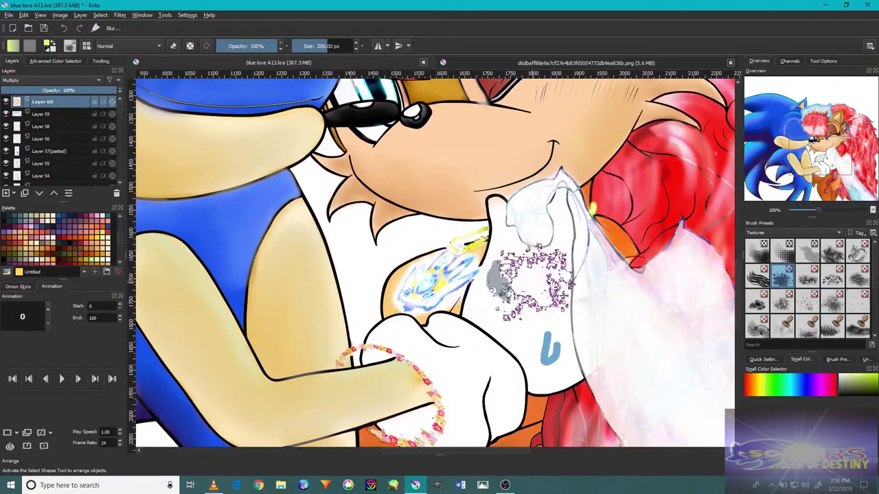
- Sample a light blue-grey, switch to a 40 px Digital brush and try a stroke over the grey swatches on the white garment
scroll(535, 281, up, 4)
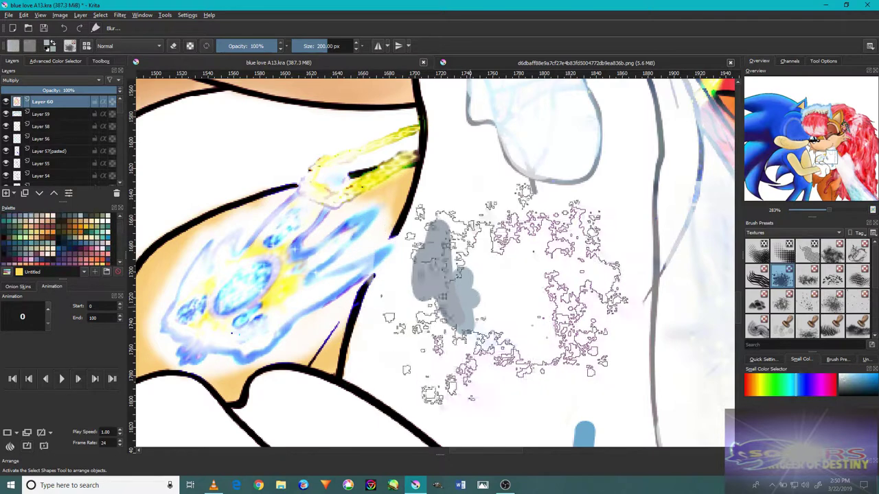
click(762, 233)
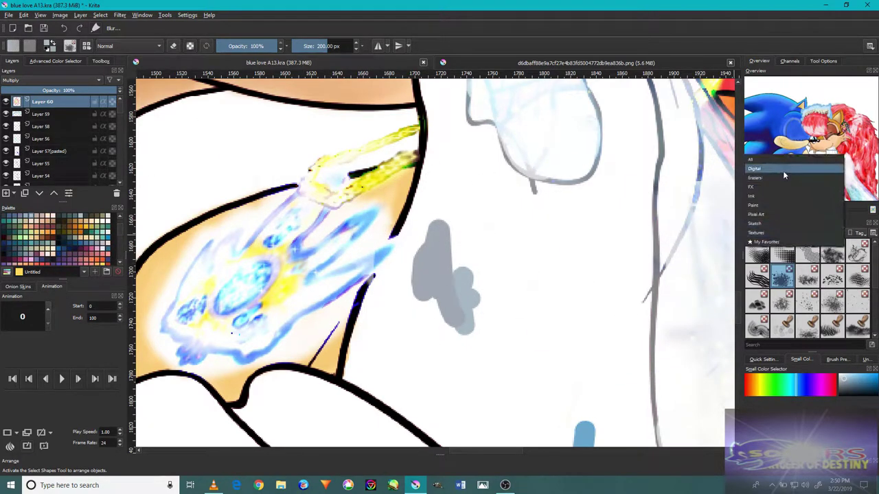
click(783, 169)
drag(477, 322, 453, 237)
click(64, 28)
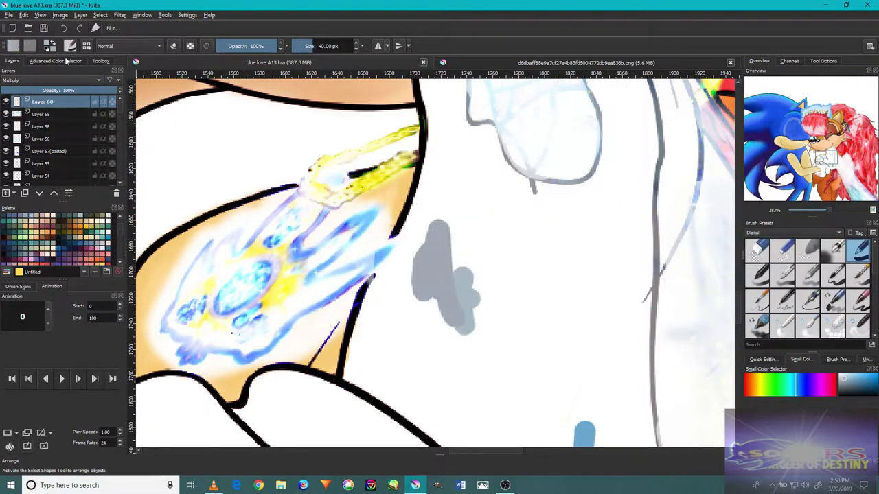
- On Layer 58, paint a broad blue-grey shadow down the white garment's edge beside the blue-and-yellow pattern
click(41, 126)
mouse_move(443, 313)
mouse_down()
mouse_move(426, 256)
mouse_move(375, 367)
mouse_up()
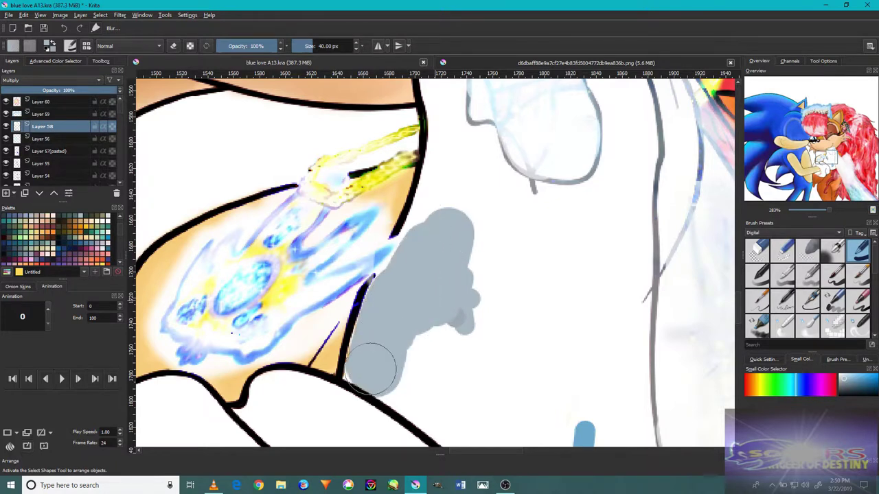
mouse_move(451, 253)
mouse_down()
mouse_move(424, 225)
mouse_move(443, 308)
mouse_move(436, 300)
mouse_up()
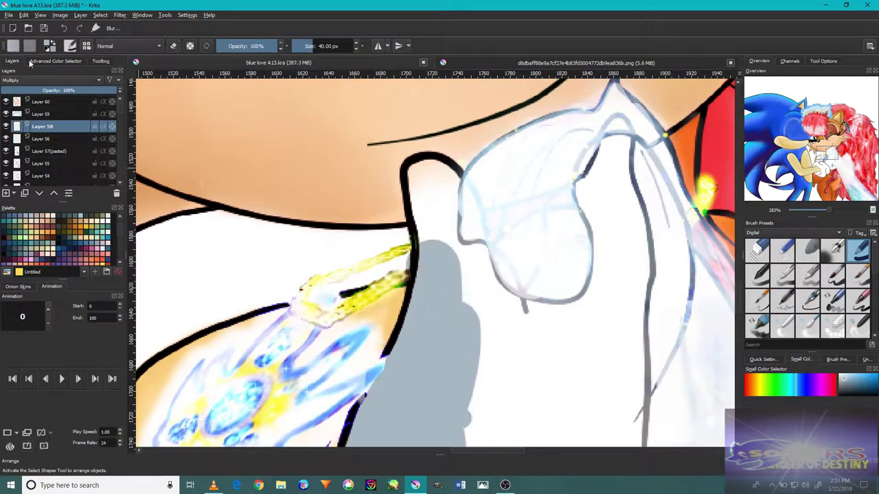
mouse_move(433, 308)
mouse_down()
mouse_move(429, 219)
mouse_move(442, 205)
mouse_up()
scroll(442, 378, down, 3)
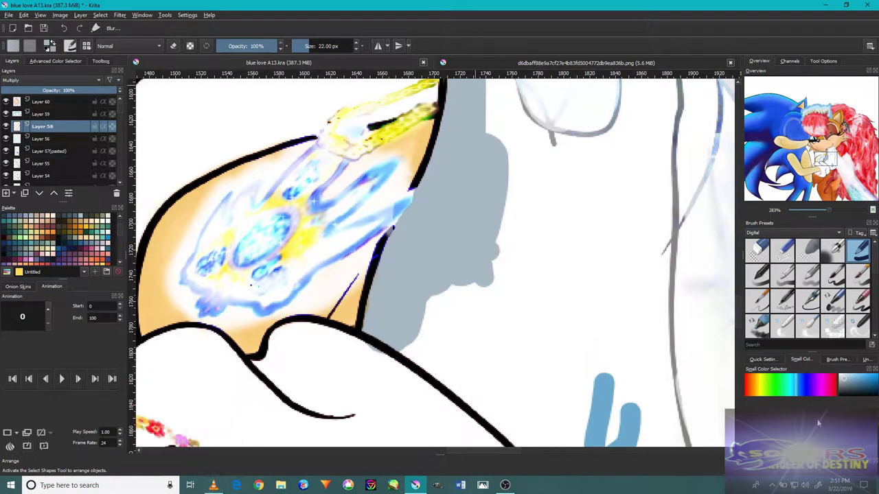
- Show the hidden system tray icons and run a command from one icon's context menu
click(774, 486)
right_click(757, 434)
click(789, 337)
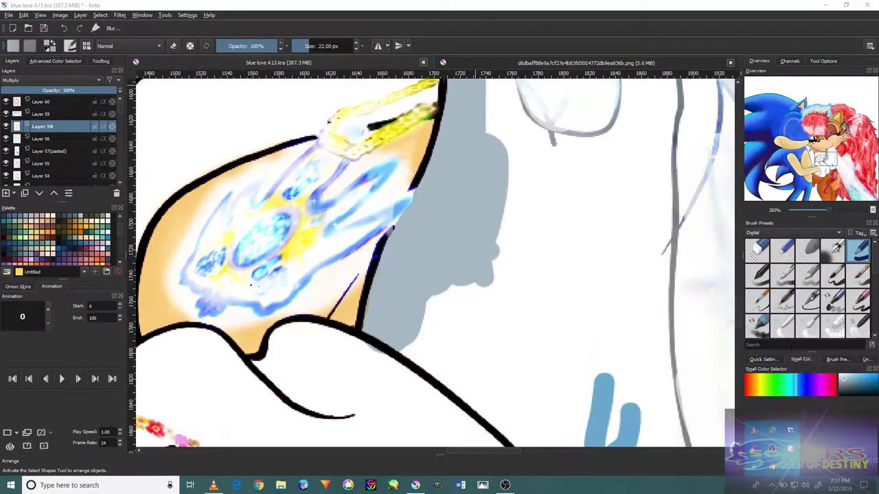
- Try shading the white glove's upper edge with blue-grey strokes from a 22 px brush
drag(375, 358, 306, 344)
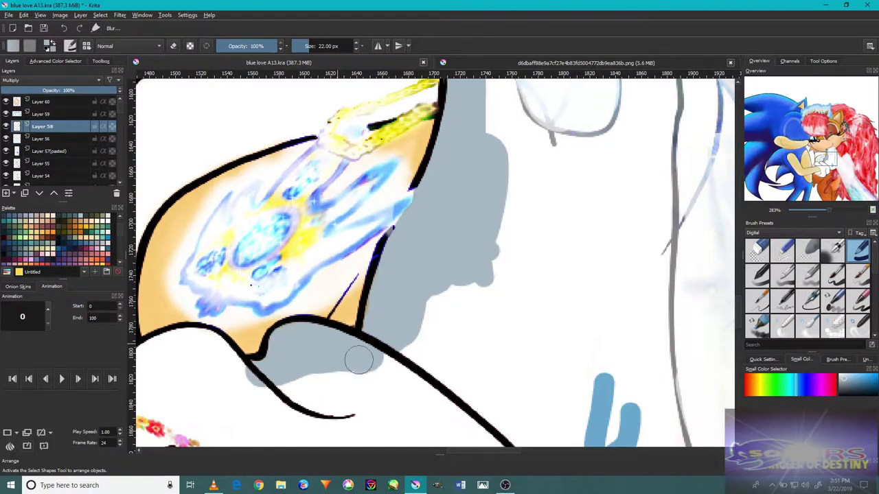
drag(206, 436, 337, 360)
mouse_move(508, 194)
mouse_down()
mouse_move(644, 202)
mouse_move(580, 377)
mouse_move(568, 374)
mouse_up()
key(ctrl+z)
key(ctrl+z)
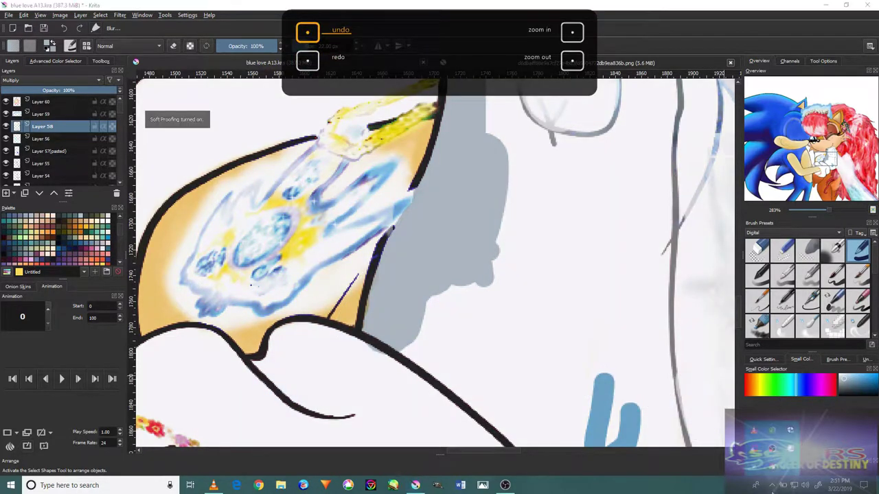
right_click(755, 437)
click(793, 348)
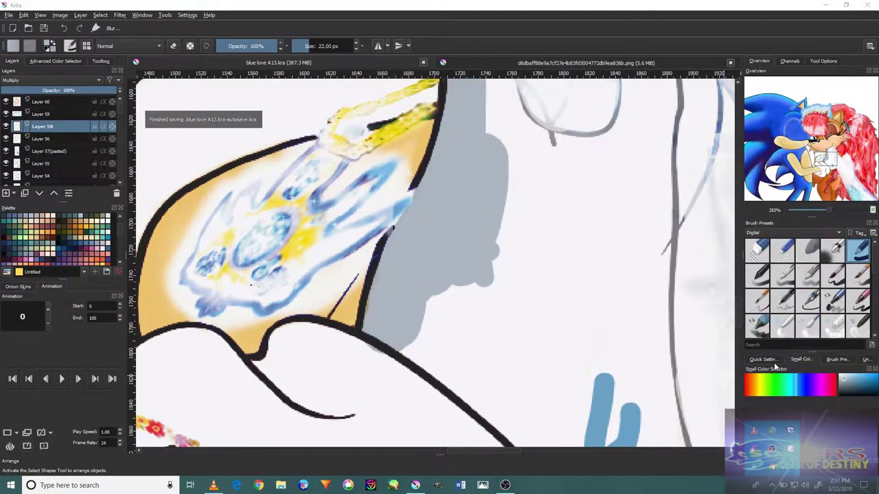
- Paint blue-grey shadow on Layer 58 along the glove's upper edge and around its finger crease
scroll(406, 333, up, 1)
mouse_move(354, 333)
mouse_down()
mouse_move(261, 337)
mouse_move(320, 388)
mouse_up()
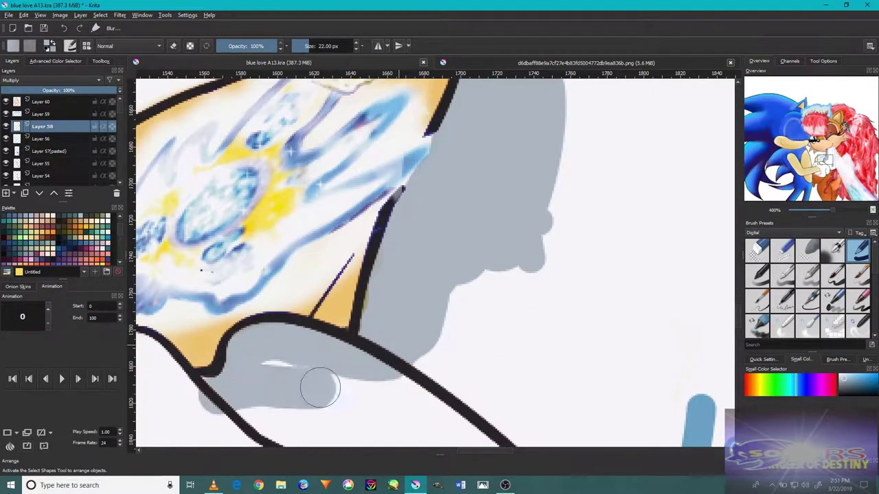
scroll(320, 388, down, 4)
scroll(371, 385, up, 2)
mouse_move(374, 383)
mouse_down()
mouse_move(288, 395)
mouse_move(330, 390)
mouse_up()
scroll(335, 390, down, 3)
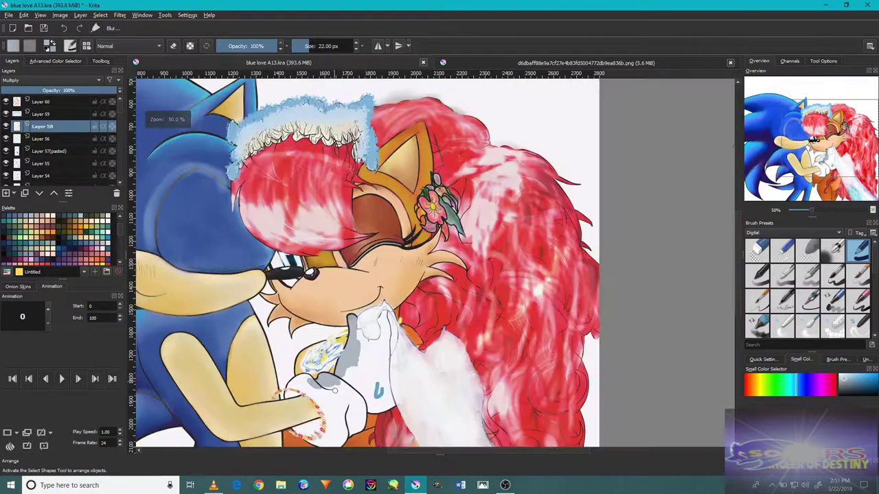
scroll(344, 387, down, 1)
scroll(347, 381, up, 3)
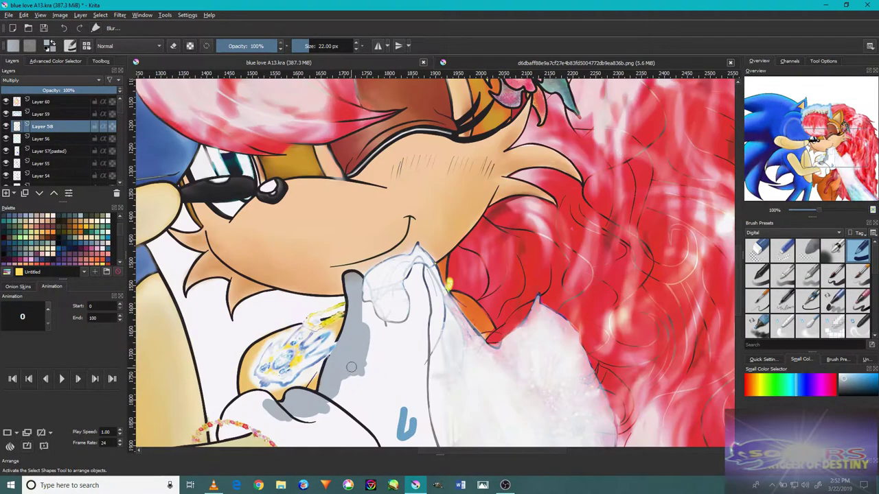
- Extend the blue-grey shading across the glove's top to the flower bracelet and up the garment to the veil knot
scroll(366, 316, up, 1)
scroll(366, 316, up, 2)
mouse_move(384, 295)
mouse_down()
mouse_move(360, 287)
mouse_move(360, 274)
mouse_move(289, 313)
mouse_move(274, 356)
mouse_move(306, 343)
mouse_move(255, 386)
mouse_move(398, 320)
mouse_up()
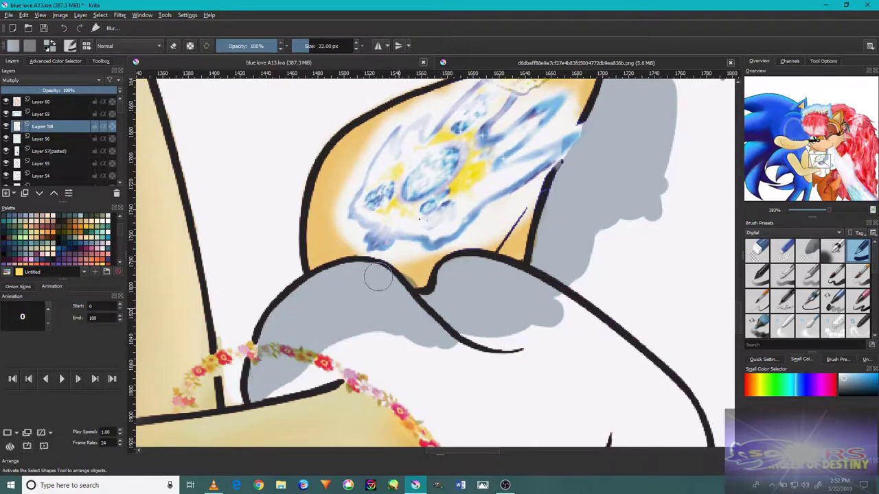
scroll(377, 278, down, 4)
scroll(482, 306, up, 3)
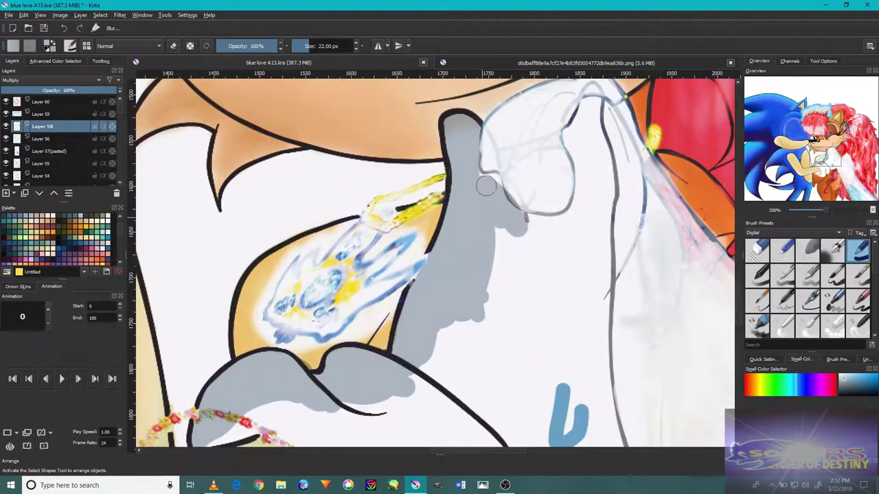
scroll(506, 232, down, 3)
scroll(499, 305, up, 2)
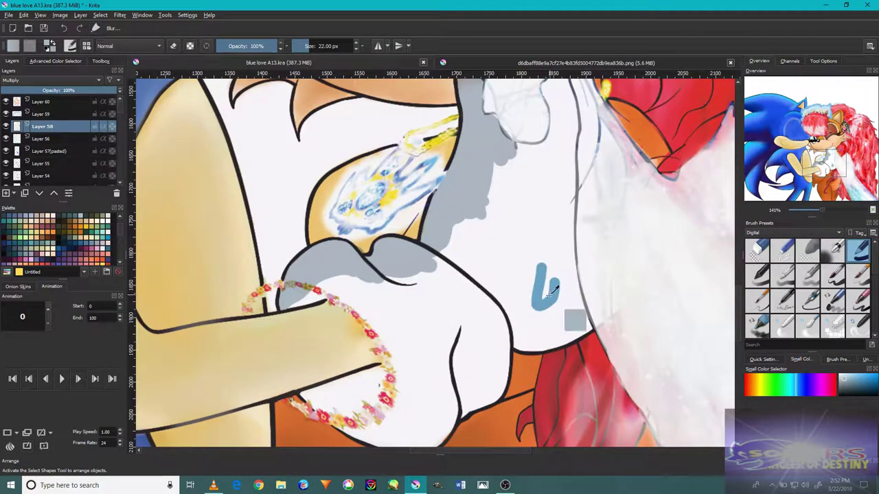
- Sample the mid-blue swatch and fill the white garment's lower corner above the red hair with a blue shadow
ctrl+click(539, 317)
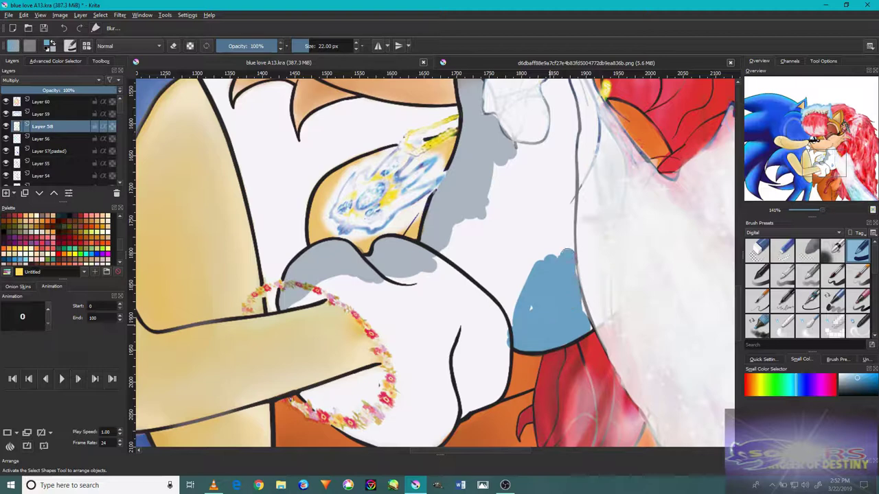
scroll(510, 265, down, 6)
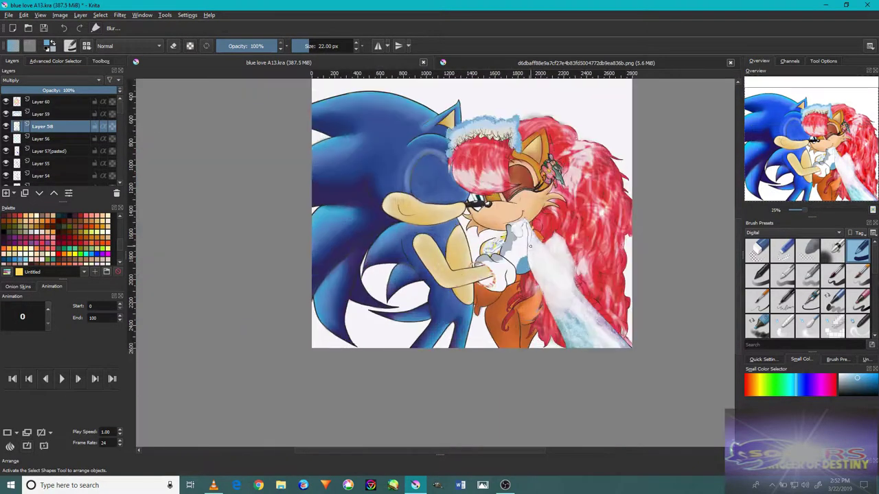
scroll(499, 279, up, 10)
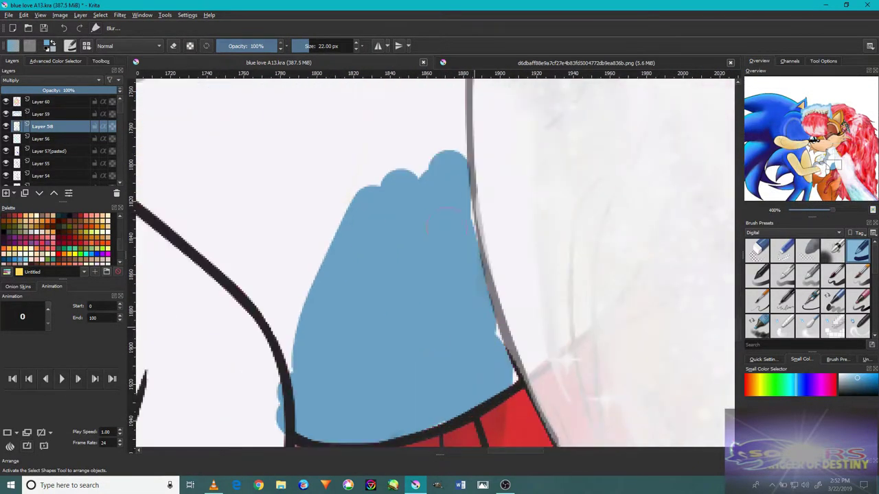
drag(482, 251, 496, 375)
scroll(437, 401, down, 6)
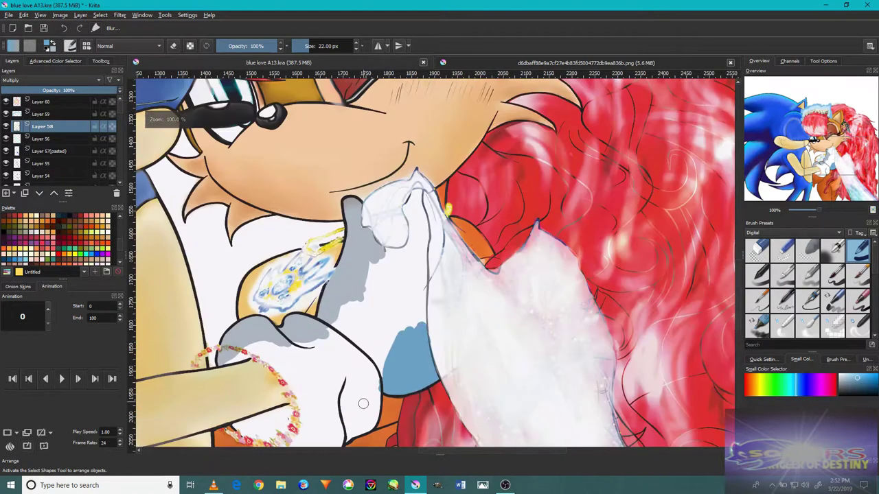
- Paint a mid-blue shadow along the glove's outer edge, between its outline and the inner fold line
drag(363, 403, 372, 349)
scroll(372, 349, up, 3)
mouse_move(412, 282)
mouse_down()
mouse_move(396, 368)
mouse_move(374, 388)
mouse_up()
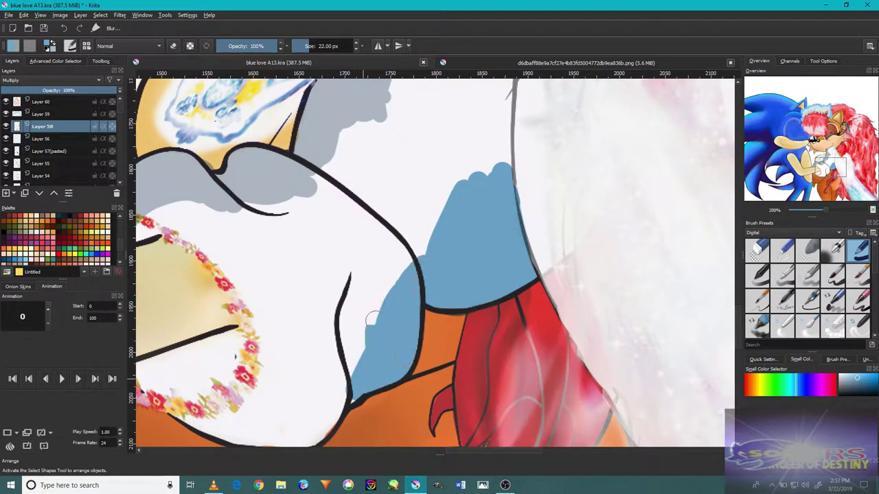
drag(372, 319, 345, 289)
mouse_move(420, 242)
mouse_down()
mouse_move(338, 357)
mouse_move(334, 393)
mouse_move(360, 412)
mouse_up()
scroll(354, 357, down, 3)
scroll(360, 281, down, 2)
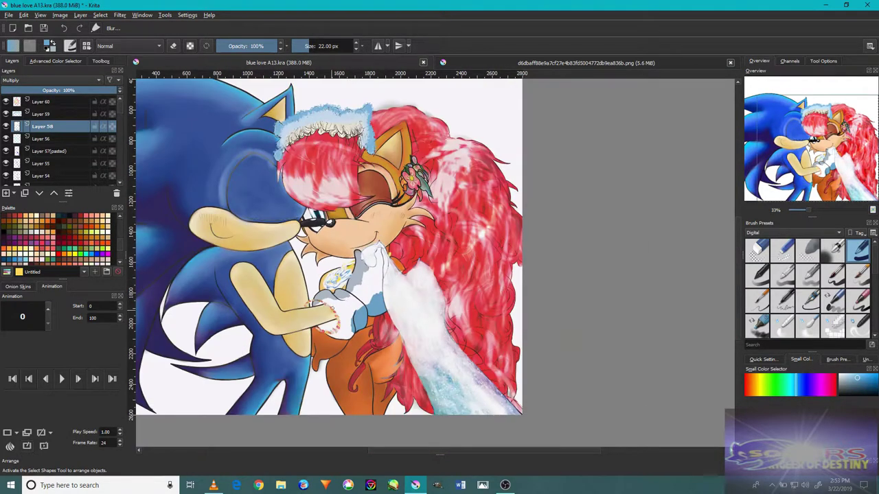
- Continue the mid-blue shadow along the glove's underside and across the white area inside the flower bracelet
scroll(341, 314, up, 6)
mouse_move(385, 364)
mouse_down()
mouse_move(376, 404)
mouse_move(392, 421)
mouse_move(324, 418)
mouse_move(371, 370)
mouse_up()
mouse_move(357, 402)
mouse_down()
mouse_move(289, 420)
mouse_move(346, 353)
mouse_up()
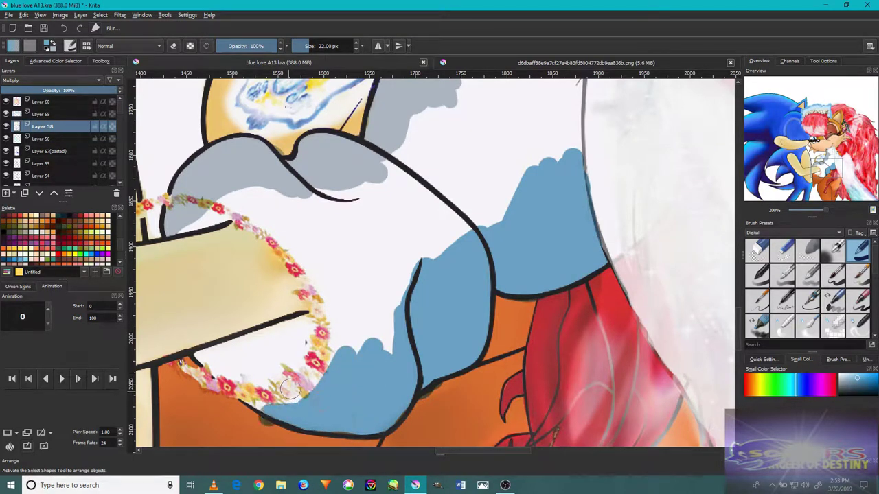
mouse_move(270, 352)
mouse_down()
mouse_move(251, 390)
mouse_move(295, 391)
mouse_up()
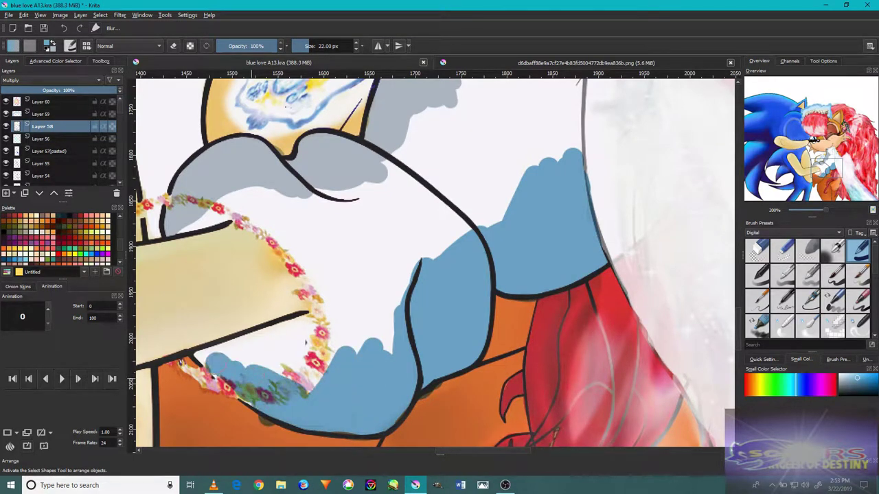
- Erase the blue and grey spill over the bracelet flowers, outside the glove outline and at the veil knot with a 25 px eraser
scroll(347, 343, down, 3)
click(758, 251)
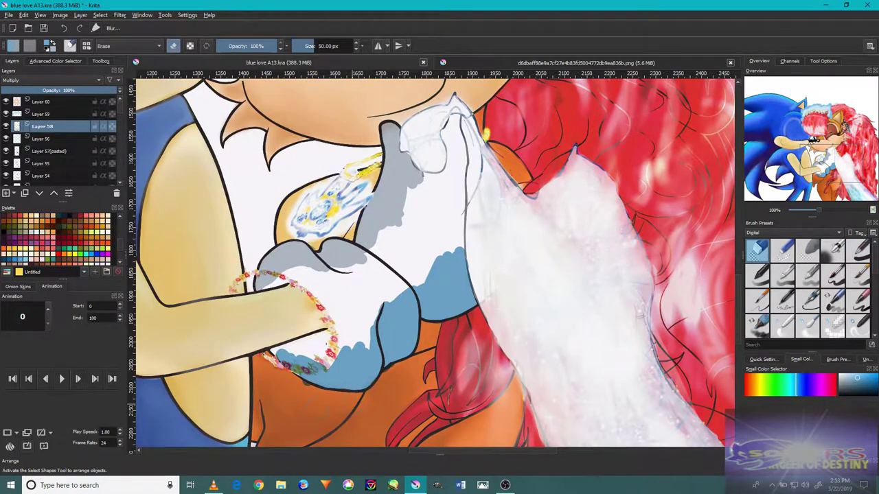
scroll(724, 261, up, 4)
click(783, 251)
scroll(522, 309, up, 2)
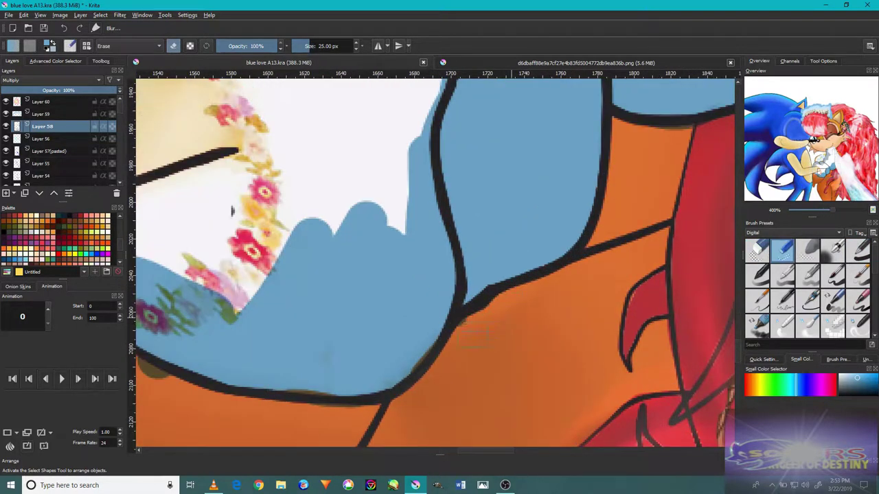
scroll(357, 419, down, 4)
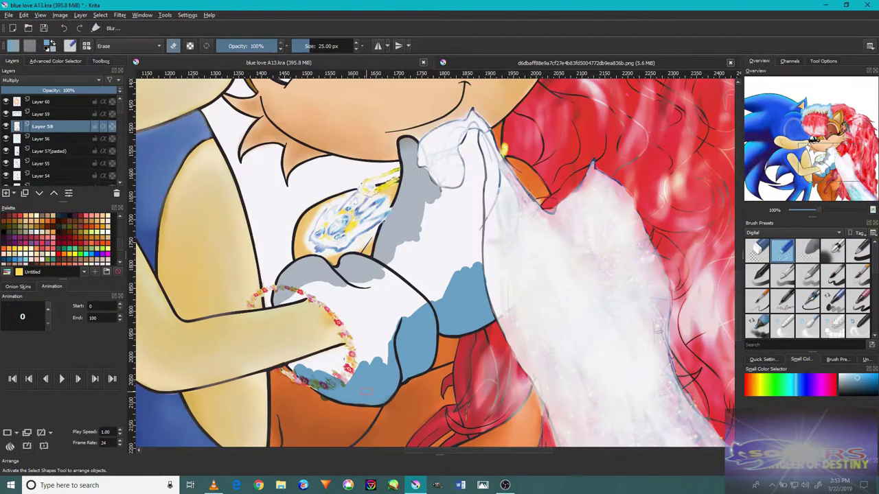
scroll(455, 368, up, 5)
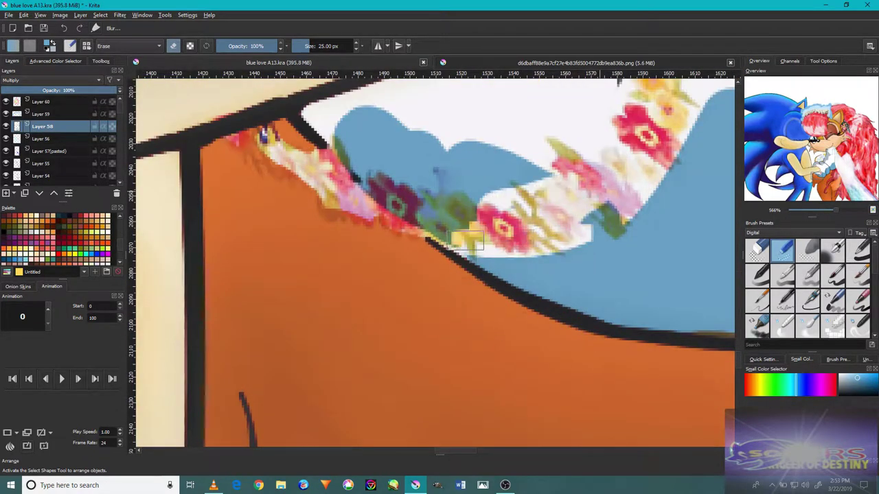
scroll(515, 213, down, 5)
scroll(521, 189, up, 3)
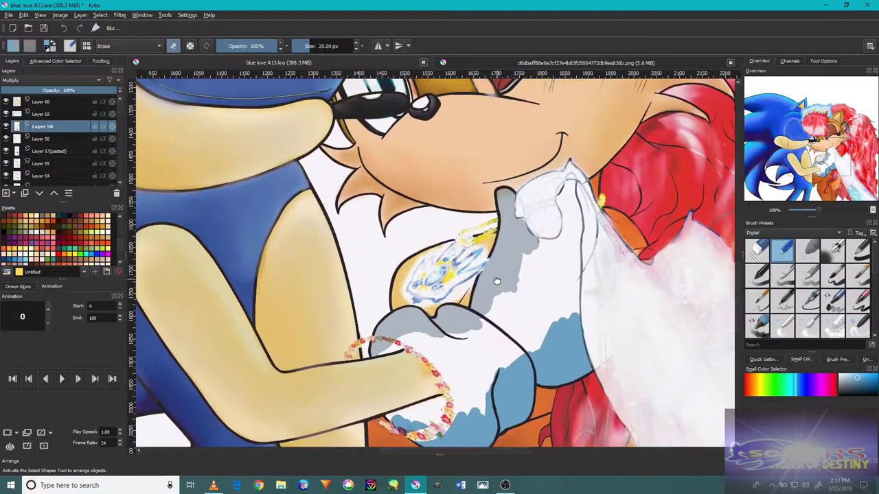
scroll(527, 222, up, 2)
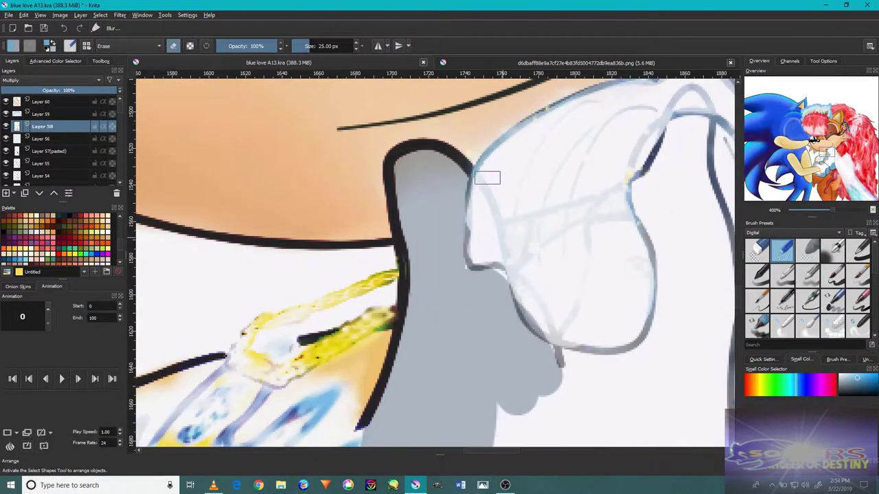
scroll(546, 314, down, 5)
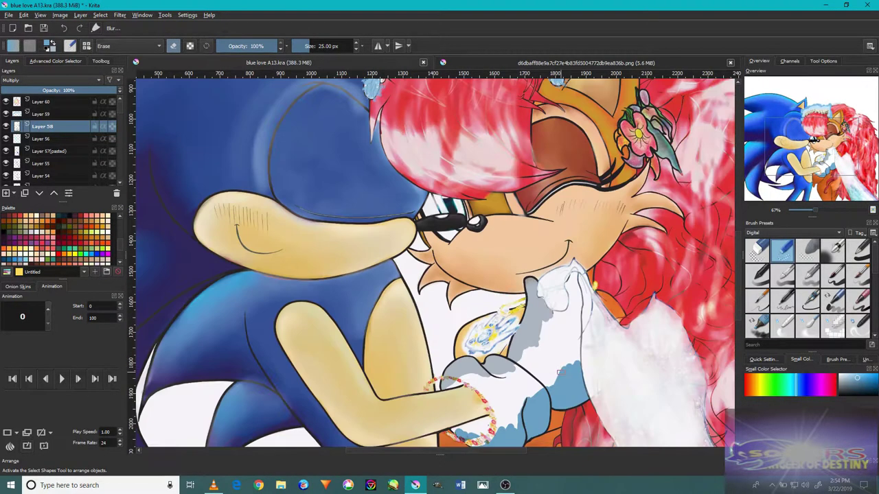
- Blend the blue-grey shading softly into the white of the garment and glove with a 60 px Digital blending brush
key(slash)
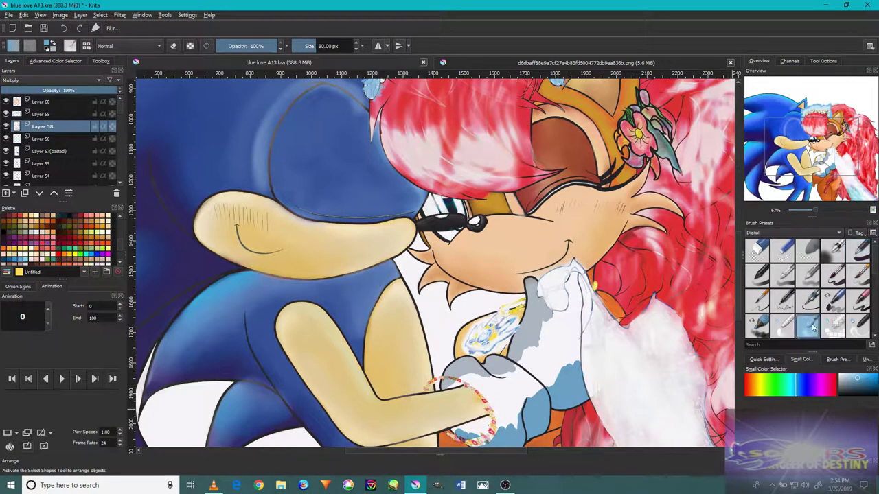
click(812, 328)
scroll(559, 314, up, 2)
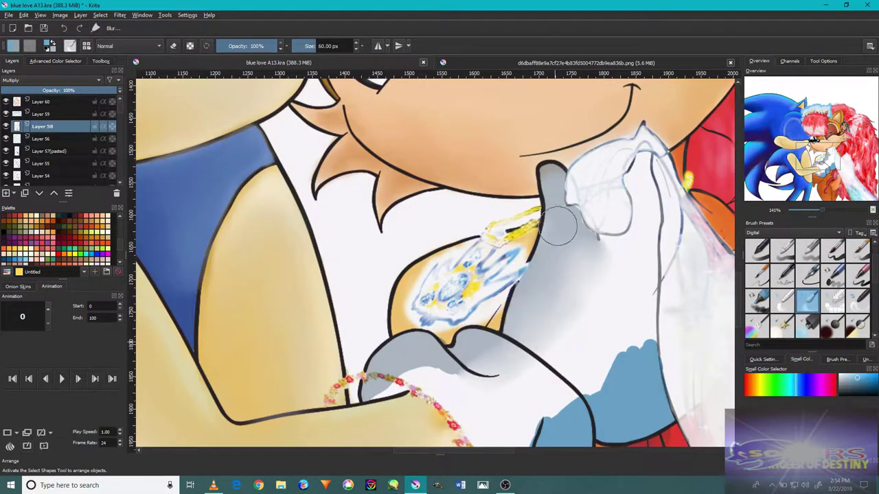
mouse_move(509, 371)
mouse_down()
mouse_move(383, 377)
mouse_move(572, 298)
mouse_move(611, 265)
mouse_move(548, 267)
mouse_move(571, 210)
mouse_move(422, 363)
mouse_move(584, 330)
mouse_move(510, 386)
mouse_move(620, 314)
mouse_move(549, 304)
mouse_move(577, 344)
mouse_move(624, 291)
mouse_up()
scroll(515, 363, down, 4)
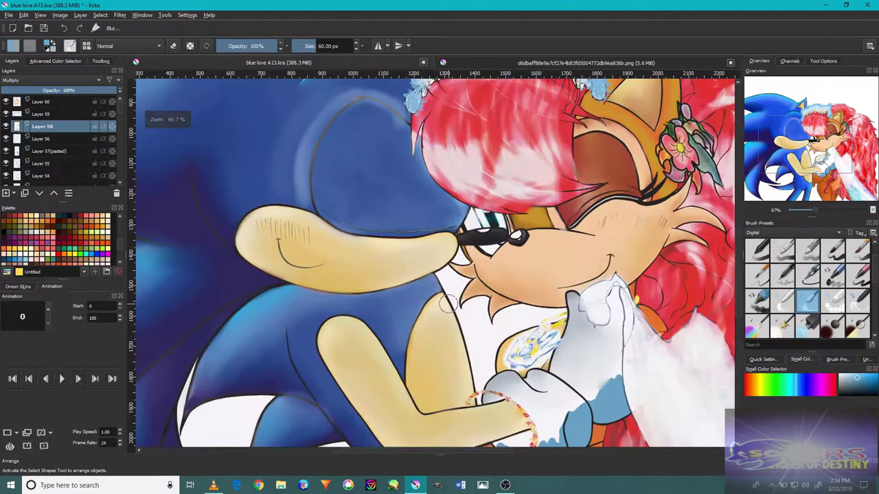
- Blend the mid-blue shadows into the garment's lower part, the glove and the area inside the flower bracelet
scroll(601, 375, up, 4)
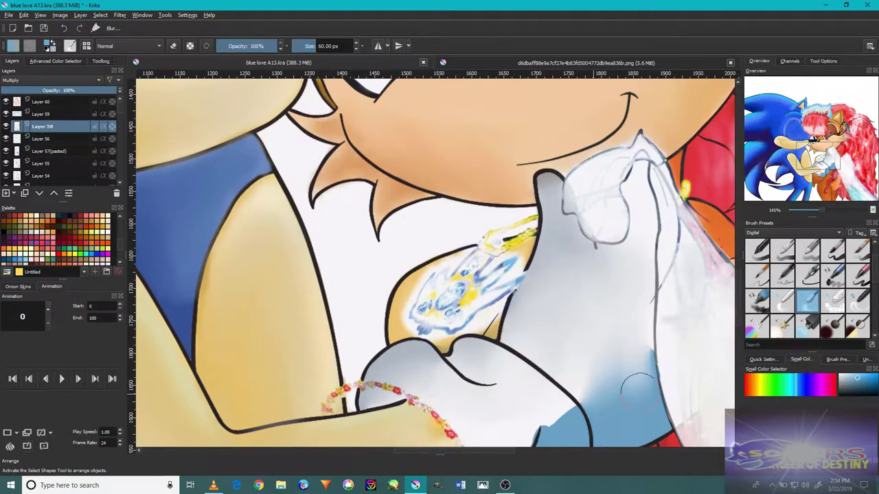
mouse_move(523, 331)
mouse_down()
mouse_move(608, 318)
mouse_move(584, 353)
mouse_move(517, 398)
mouse_move(620, 408)
mouse_up()
scroll(620, 408, down, 6)
scroll(549, 363, up, 8)
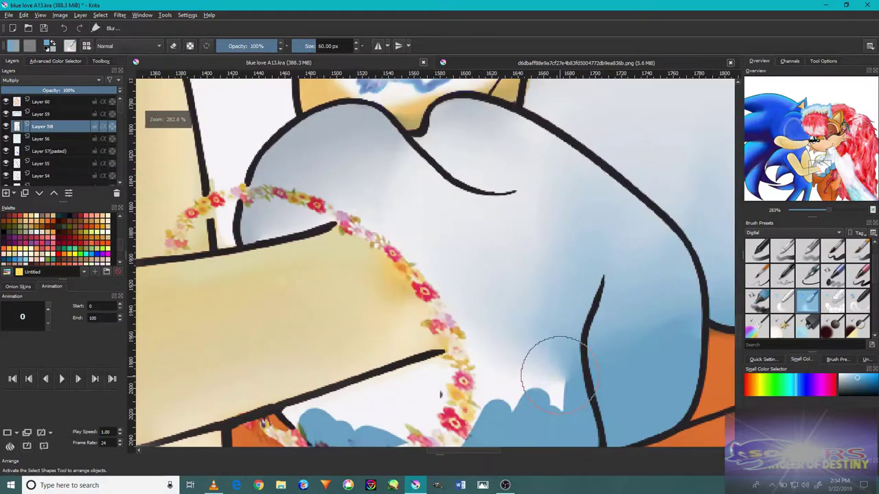
scroll(581, 330, down, 4)
scroll(582, 331, up, 5)
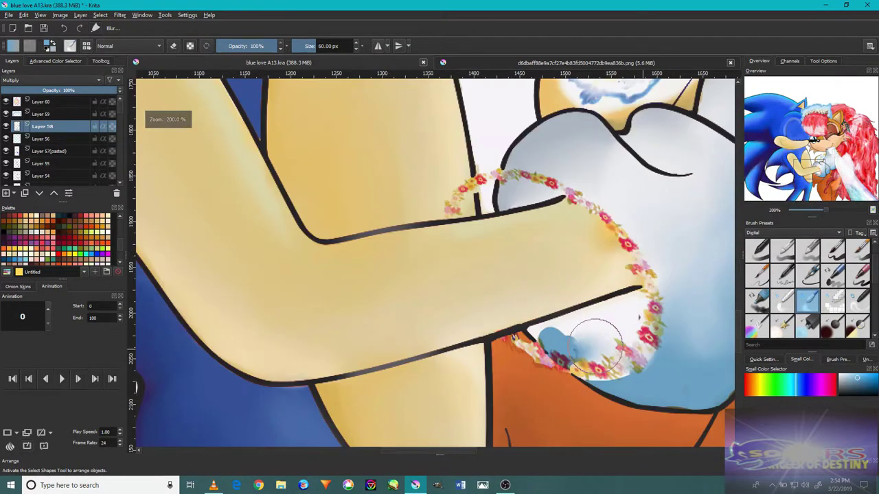
scroll(625, 299, down, 4)
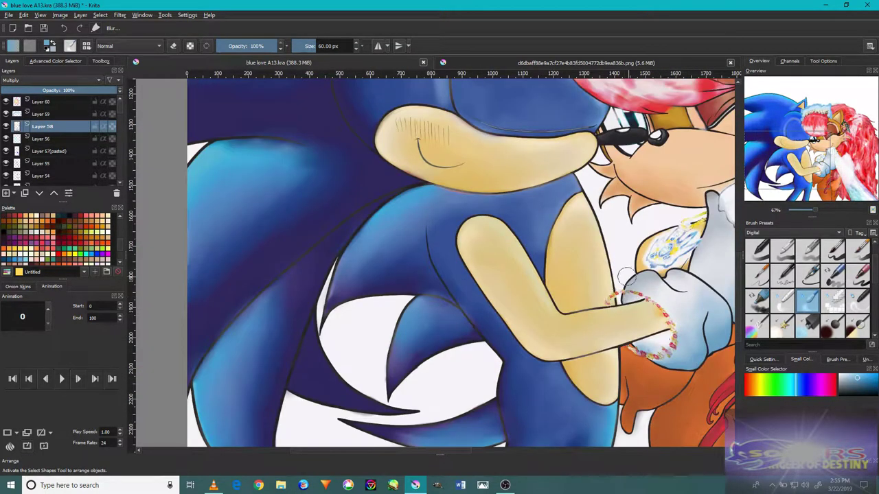
drag(626, 276, 520, 379)
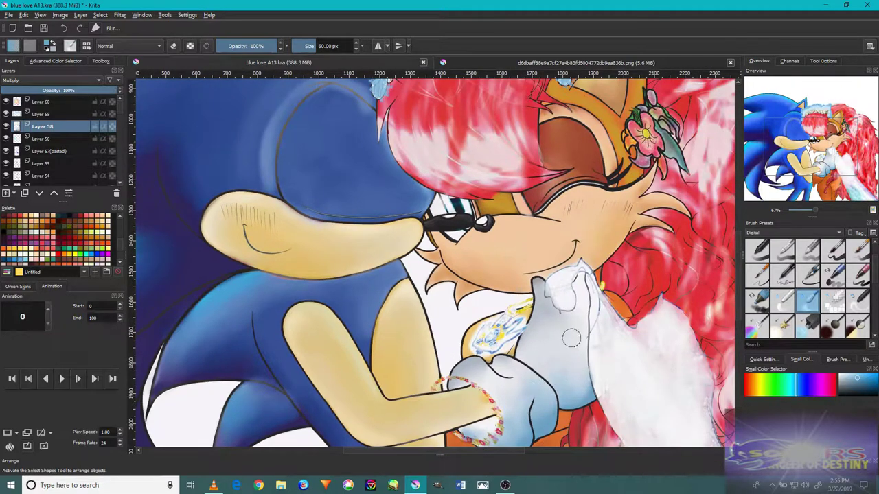
scroll(537, 349, up, 2)
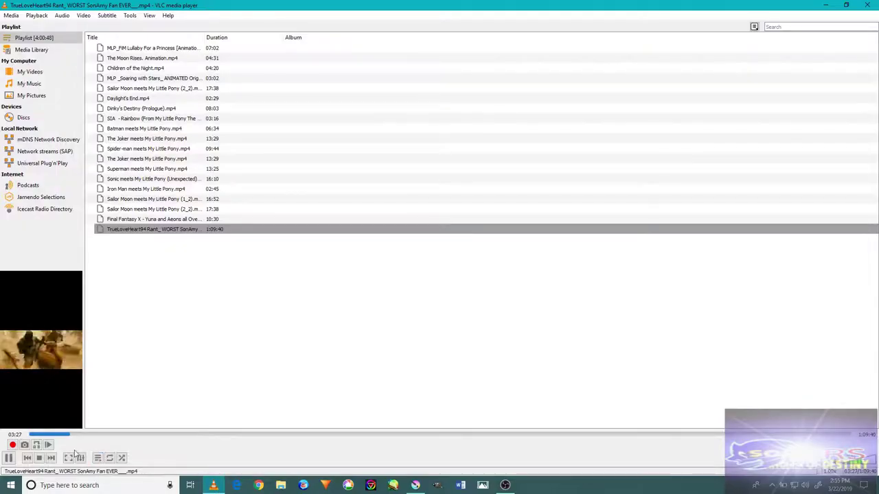
- In VLC, hide the playlist to show the video, jump back to about 2:50, and return to Krita
click(97, 458)
click(61, 433)
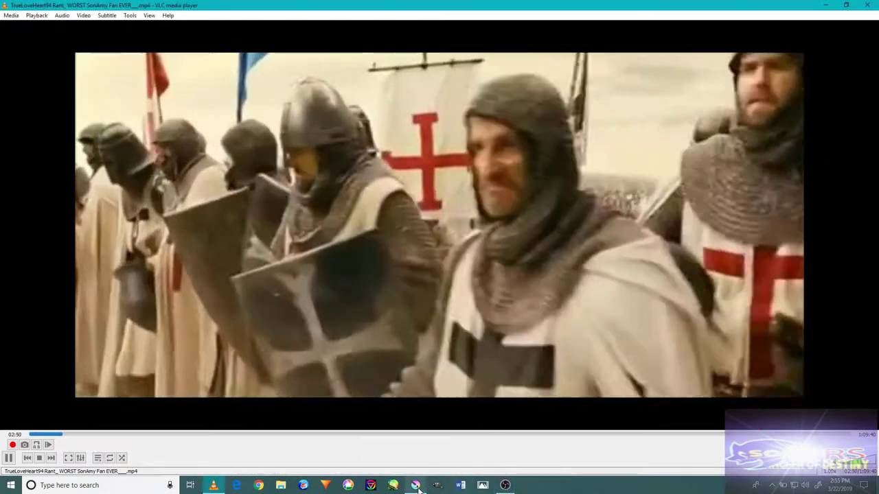
click(416, 486)
- Add a new paint layer above Layer 60 and set its blending mode to Luminosity
scroll(663, 352, down, 2)
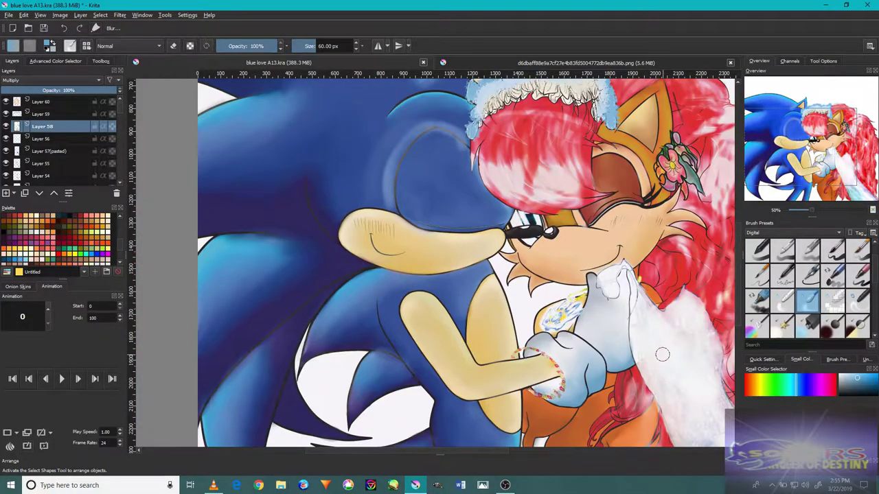
click(62, 103)
click(5, 193)
click(52, 79)
click(41, 132)
scroll(836, 258, up, 1)
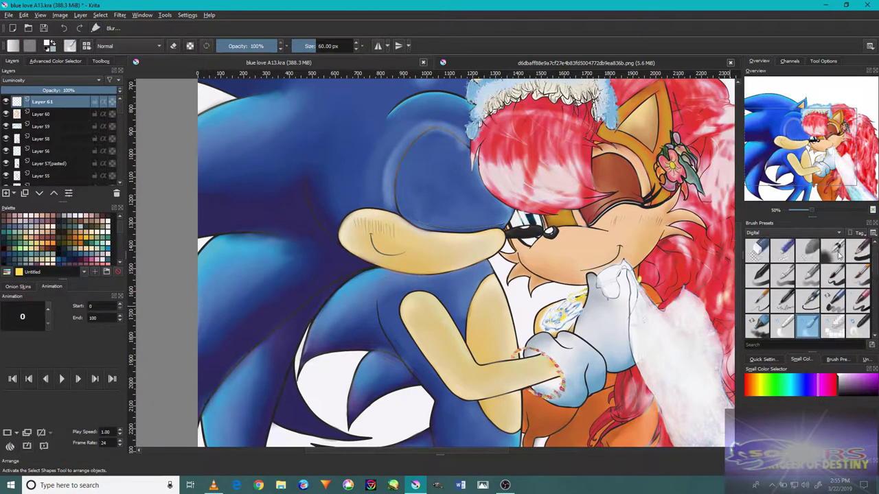
- Brush a soft white highlight over the glove on the Luminosity layer with a 188 px Digital airbrush
click(833, 251)
scroll(609, 309, up, 2)
mouse_move(581, 350)
mouse_down()
mouse_move(537, 385)
mouse_move(565, 315)
mouse_move(573, 339)
mouse_up()
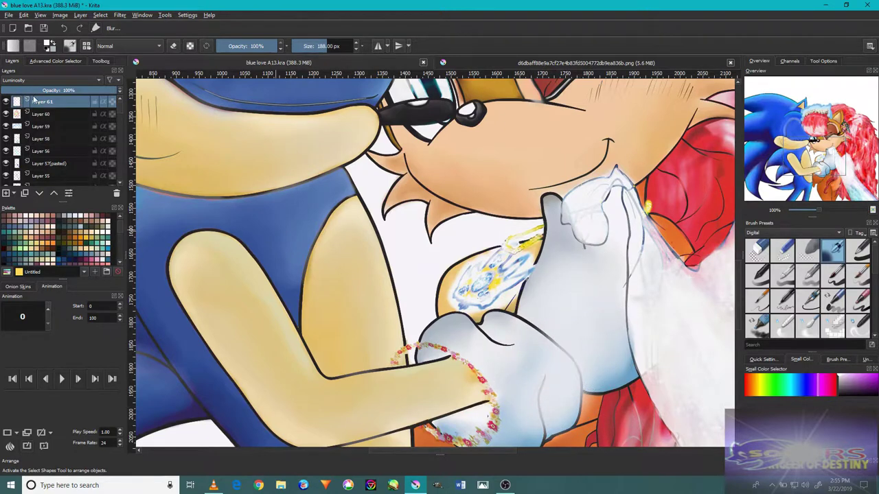
- Change Layer 61's blending mode to Hard Light and lower its opacity to 41%
click(48, 80)
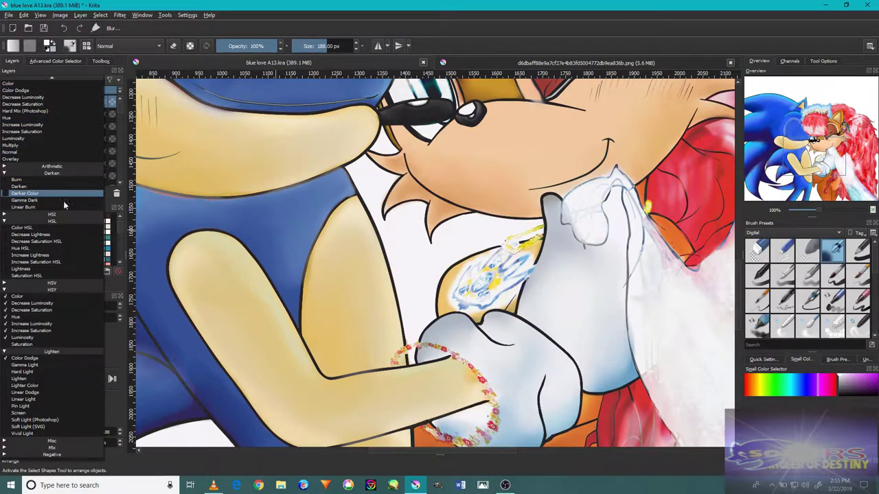
click(61, 371)
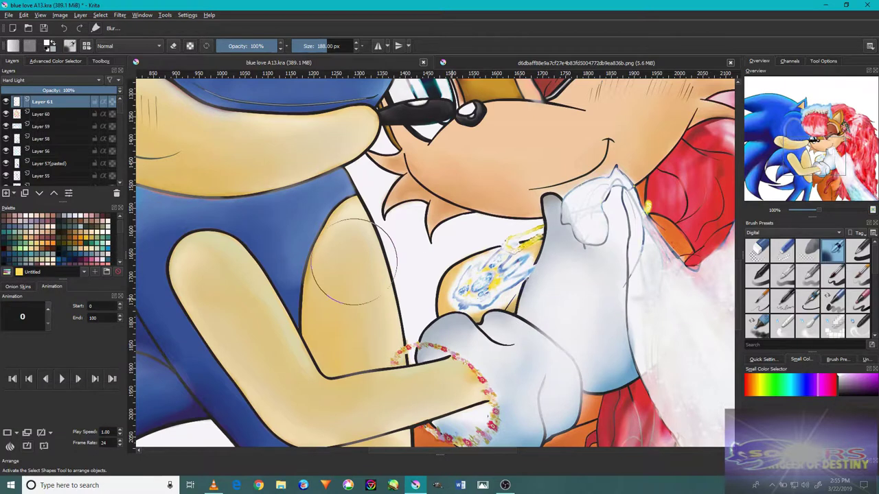
click(49, 92)
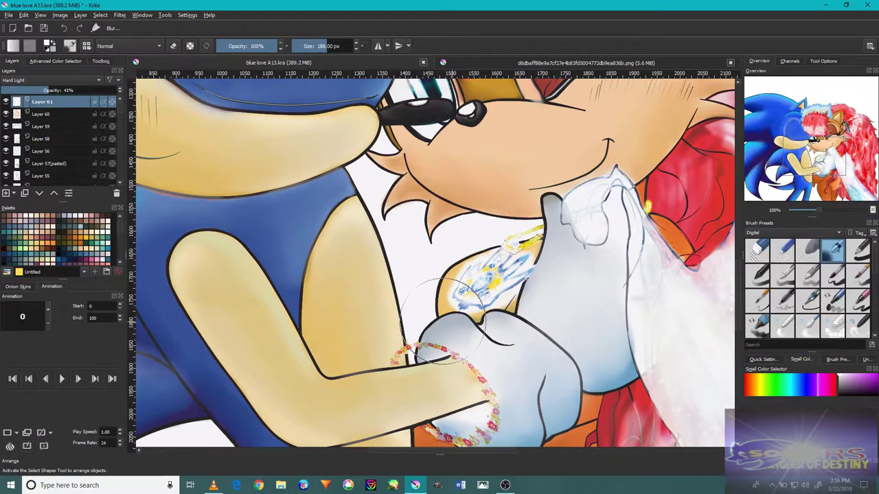
- Add a new paint layer above Layer 61 and change its blending mode
click(6, 194)
click(52, 80)
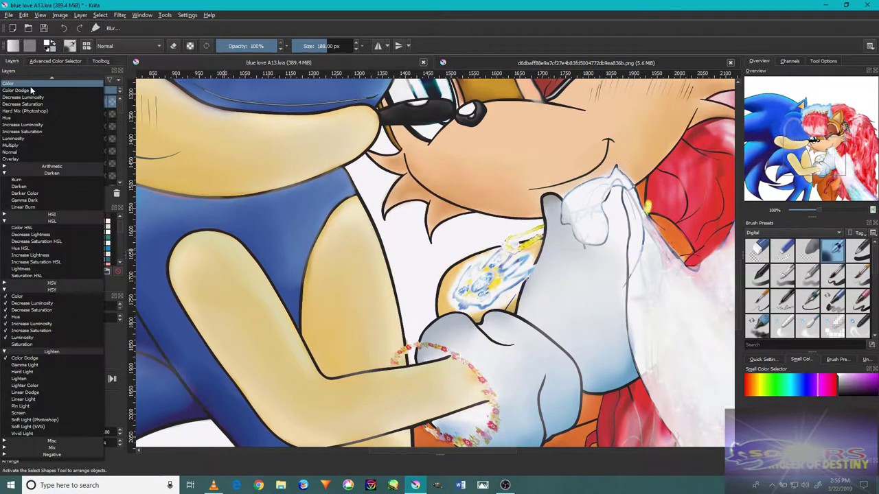
click(41, 130)
- Brush soft white highlights along the edges of the glove and white garment with the airbrush reduced to 47 px
scroll(536, 364, up, 2)
key(bracketleft)
key(bracketleft)
key(bracketleft)
key(bracketleft)
click(55, 60)
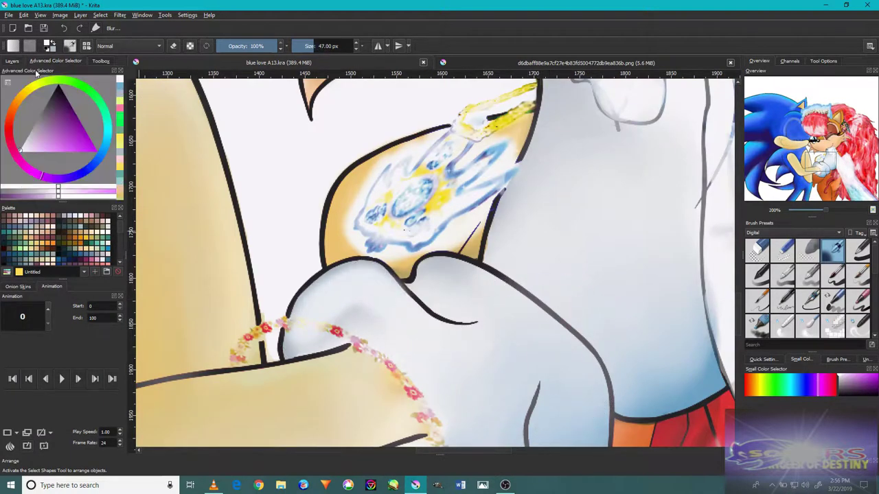
drag(387, 287, 494, 299)
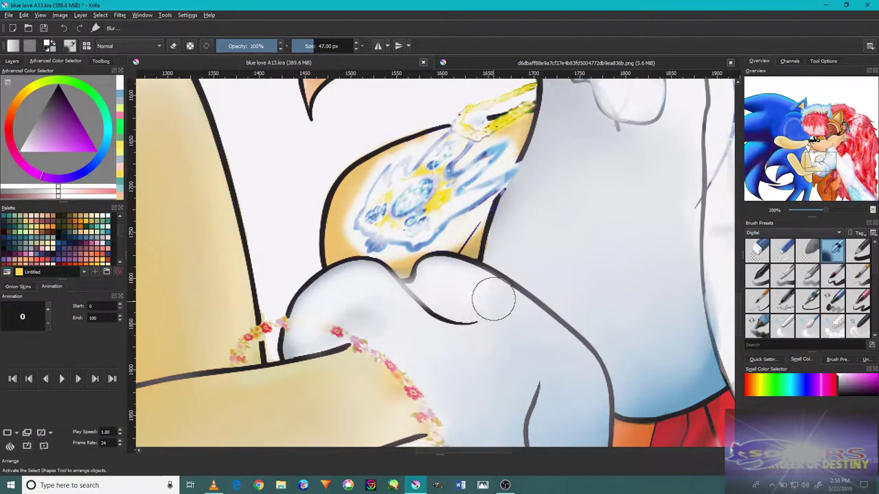
scroll(616, 269, up, 2)
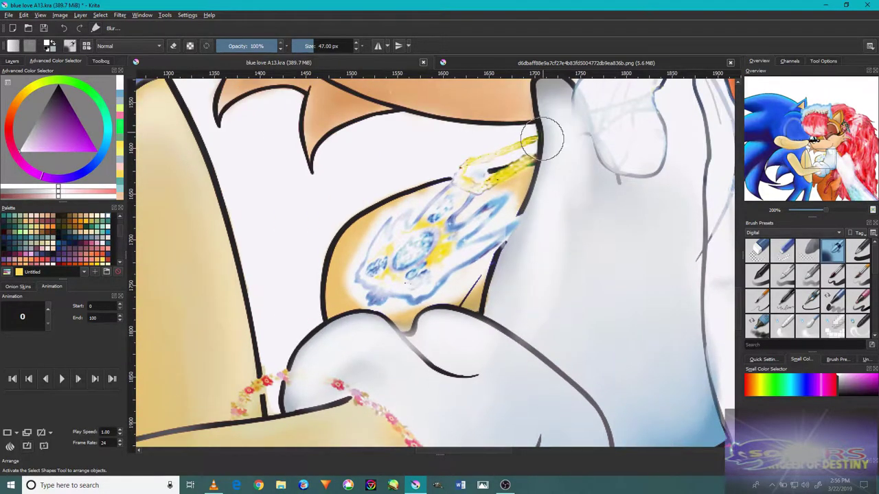
scroll(696, 215, down, 5)
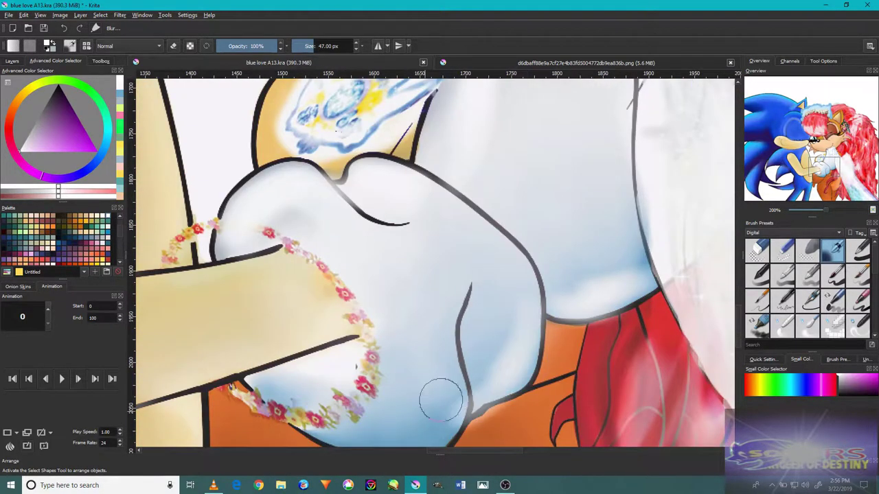
mouse_move(383, 400)
mouse_down()
mouse_move(275, 353)
mouse_move(378, 382)
mouse_up()
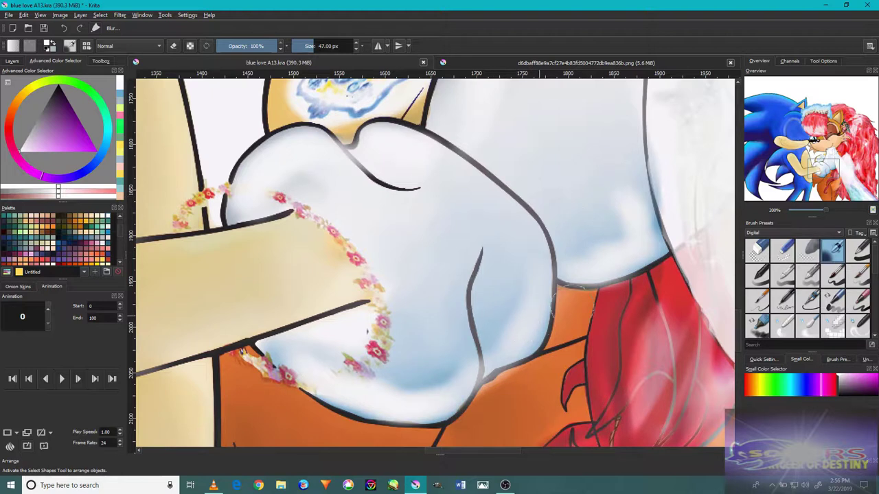
- Blend the white highlights into the glove and the white garment with a 60 px Digital blending brush
scroll(787, 341, down, 3)
click(808, 253)
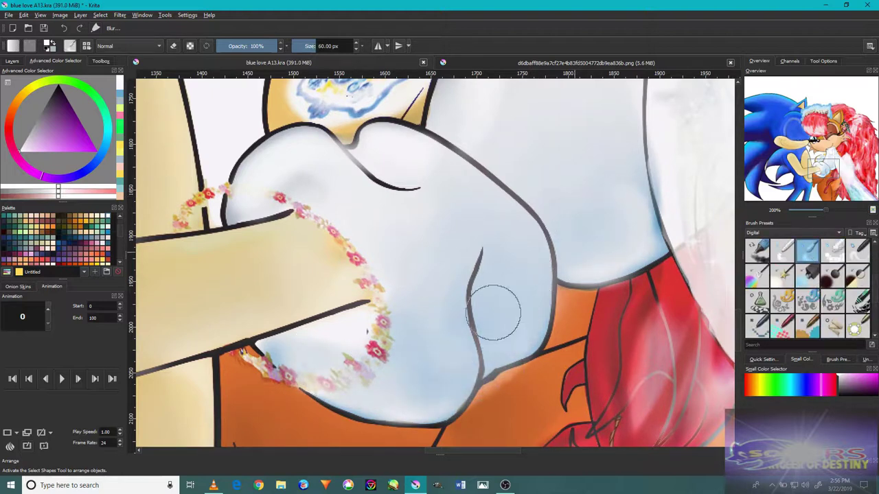
drag(567, 182, 515, 392)
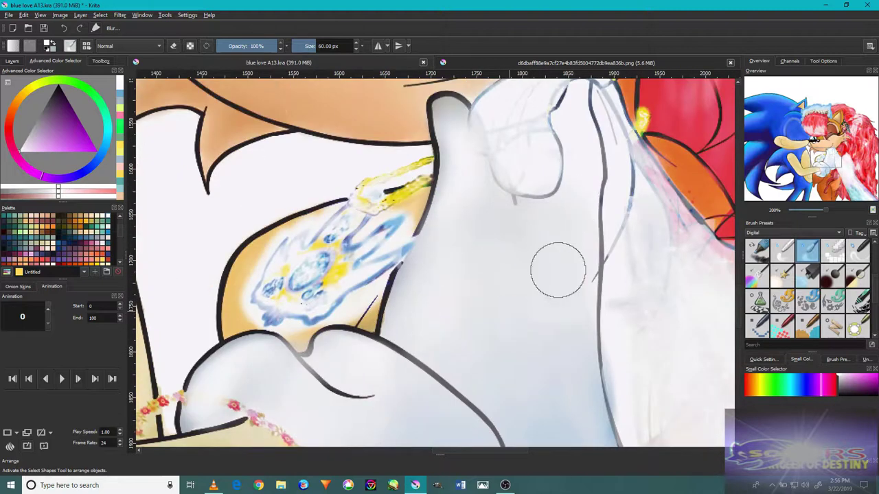
scroll(465, 237, down, 3)
scroll(534, 363, up, 5)
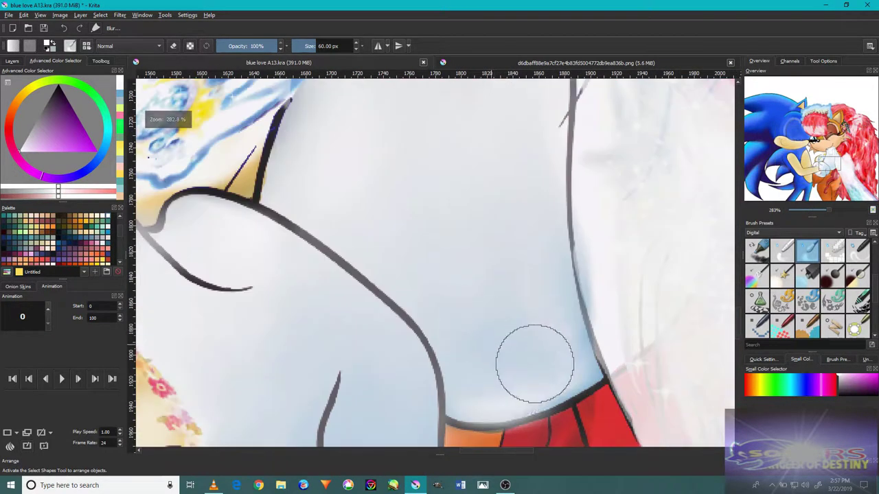
scroll(357, 287, down, 5)
- Examine the whole painting, including the flower hair ornament, the face and the white glove, at different magnifications
mouse_move(358, 251)
mouse_down()
mouse_move(453, 295)
mouse_move(481, 261)
mouse_move(508, 267)
mouse_move(487, 264)
mouse_move(498, 318)
mouse_up()
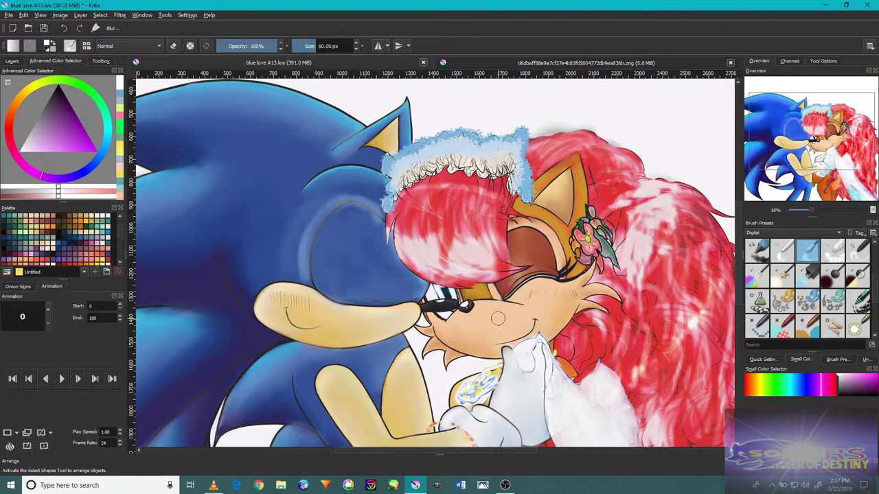
scroll(597, 241, up, 6)
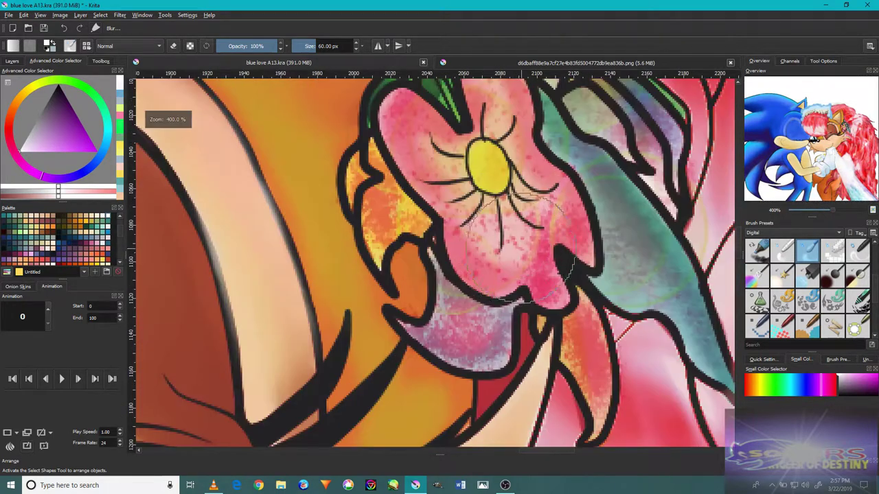
key(2)
drag(552, 344, 542, 306)
scroll(481, 296, up, 6)
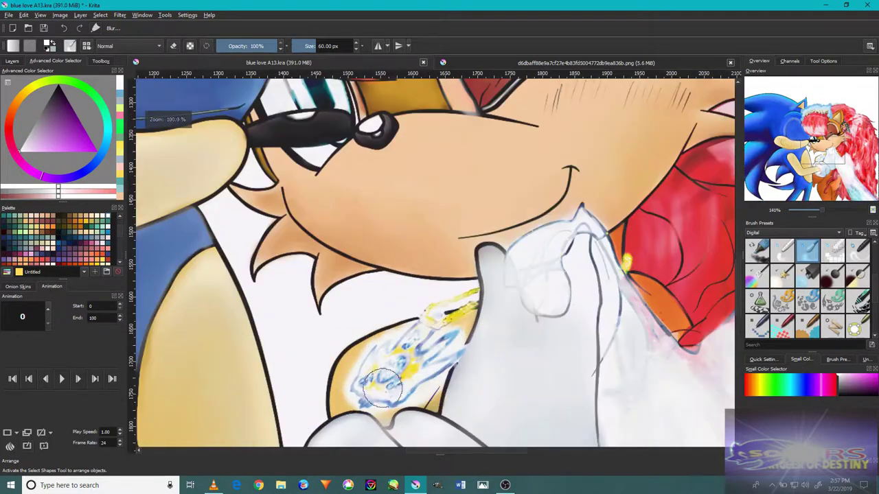
scroll(484, 353, down, 7)
scroll(484, 353, up, 6)
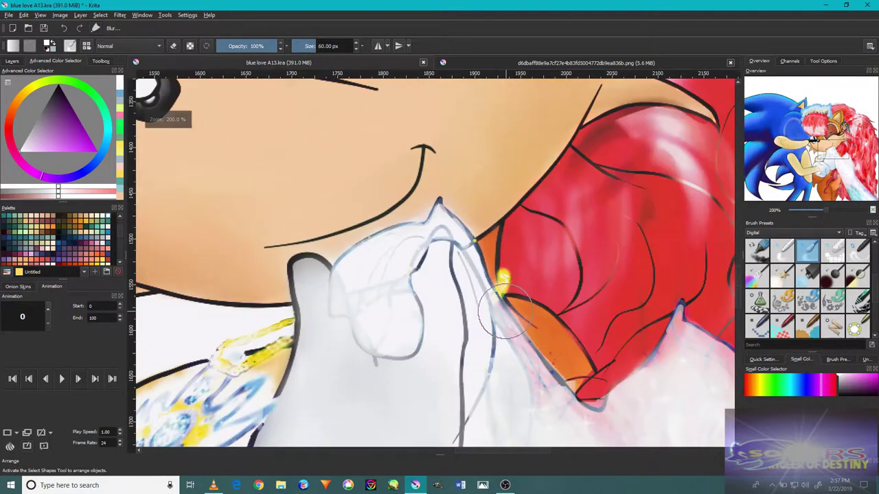
scroll(501, 324, down, 6)
scroll(478, 362, up, 6)
scroll(484, 347, down, 6)
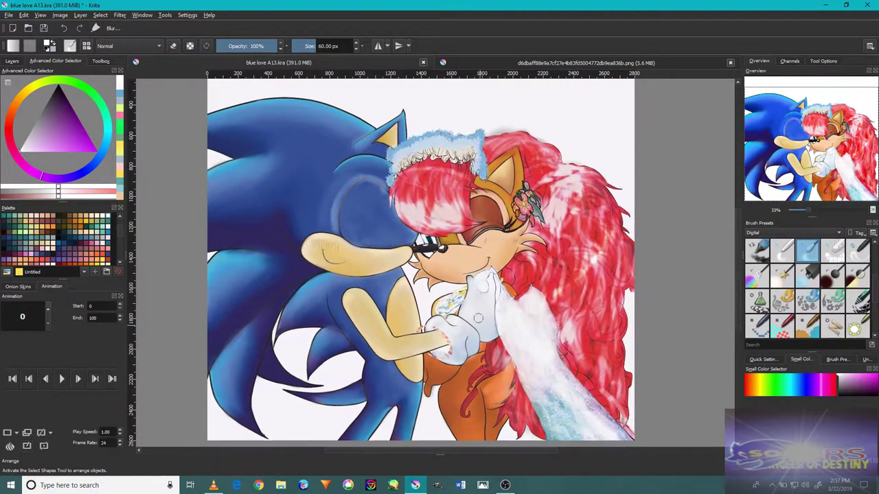
- Bring up OBS, return to Krita and show the blue love A21.kra painting
click(506, 486)
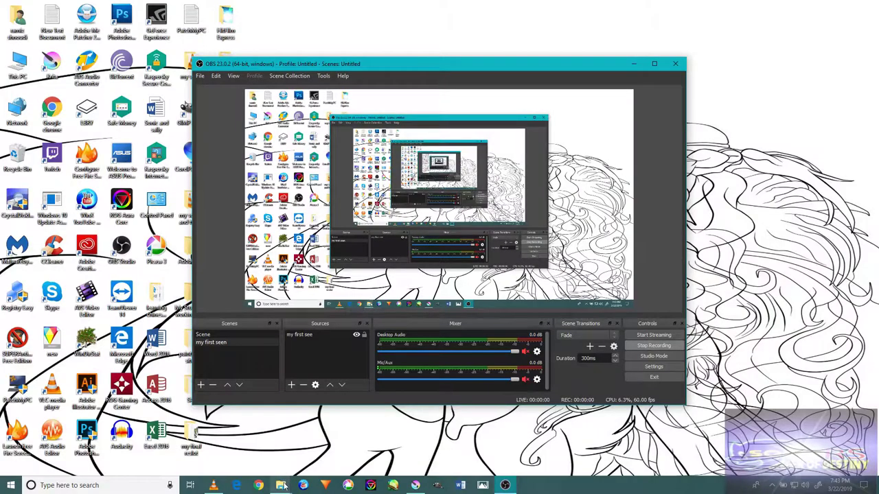
click(415, 485)
click(181, 65)
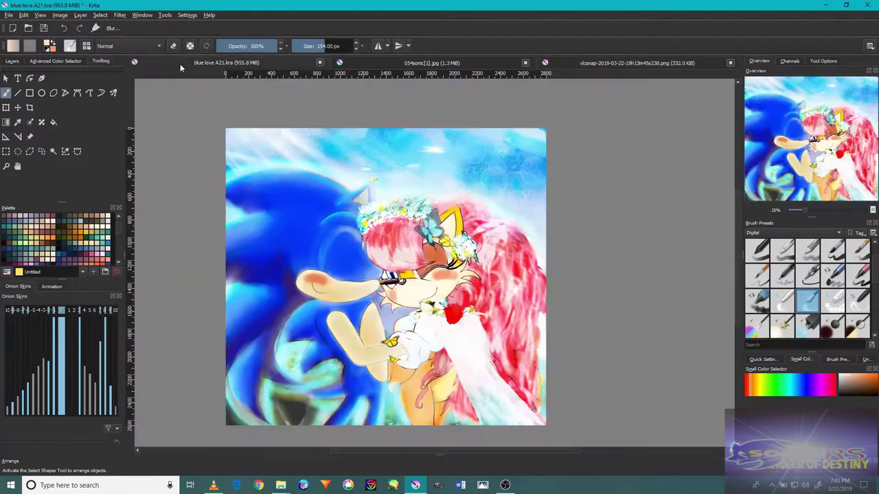
- Open a recent video in VLC media player and return to the painting in Krita
right_click(215, 486)
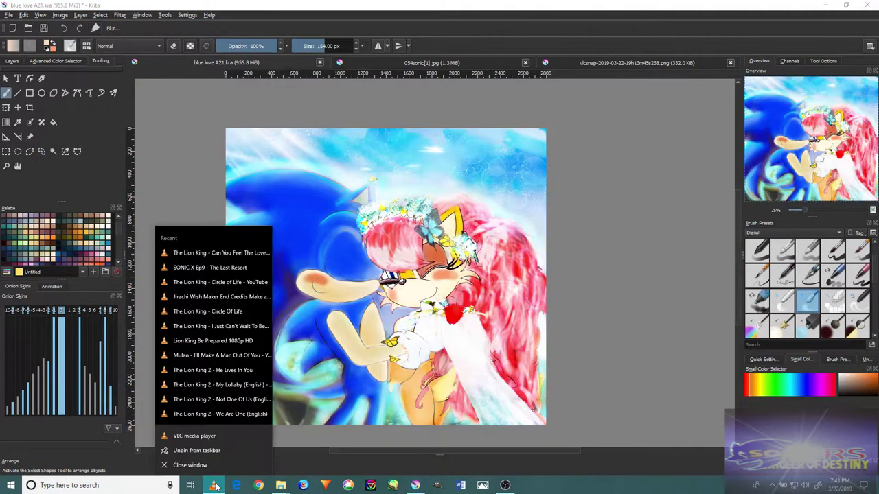
click(219, 261)
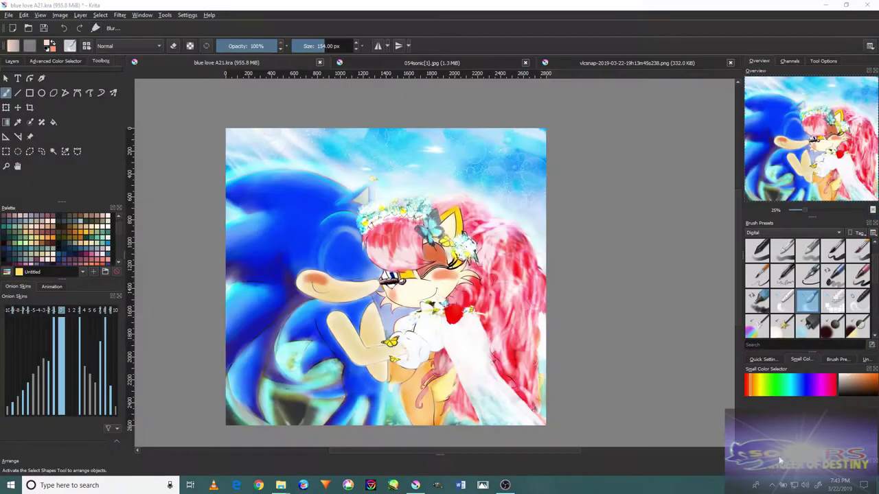
right_click(772, 483)
click(777, 329)
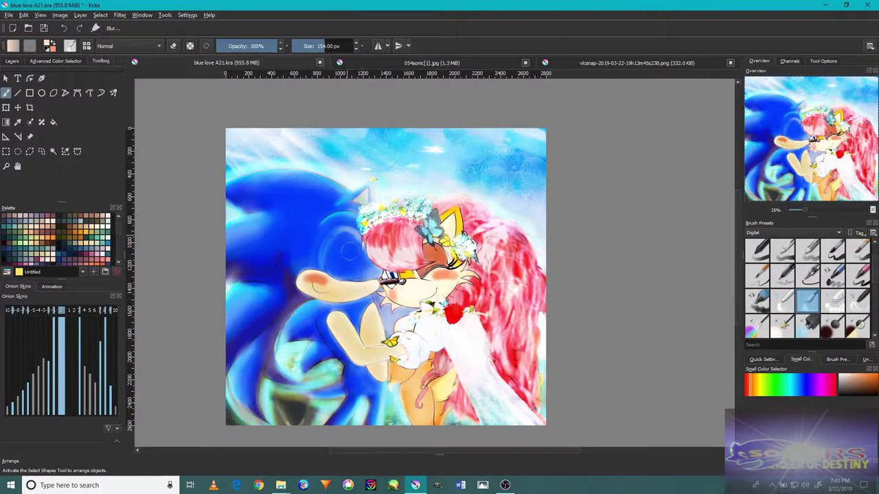
- Add a new paint layer above the pasted Layer 130
scroll(396, 259, up, 4)
click(17, 61)
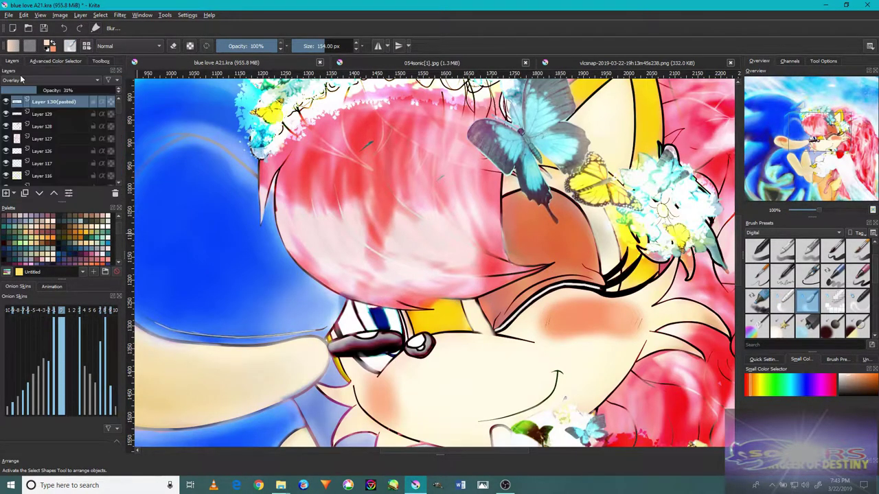
click(7, 192)
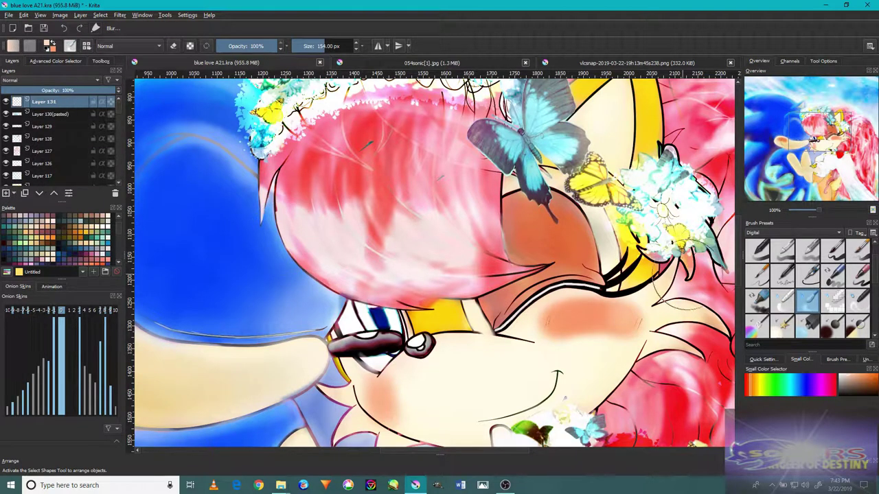
- Look through the brush preset categories, show the Ink presets and choose a 5 px ink brush
click(787, 235)
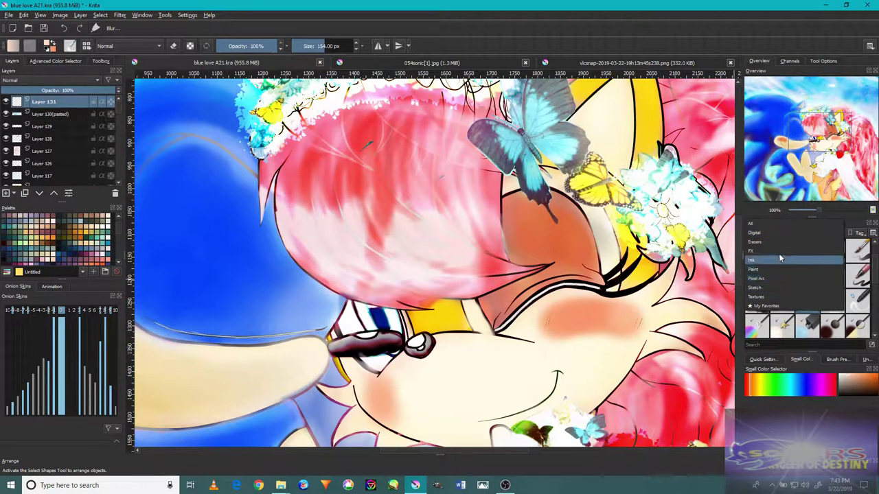
click(783, 249)
click(783, 232)
click(786, 252)
click(786, 232)
click(785, 239)
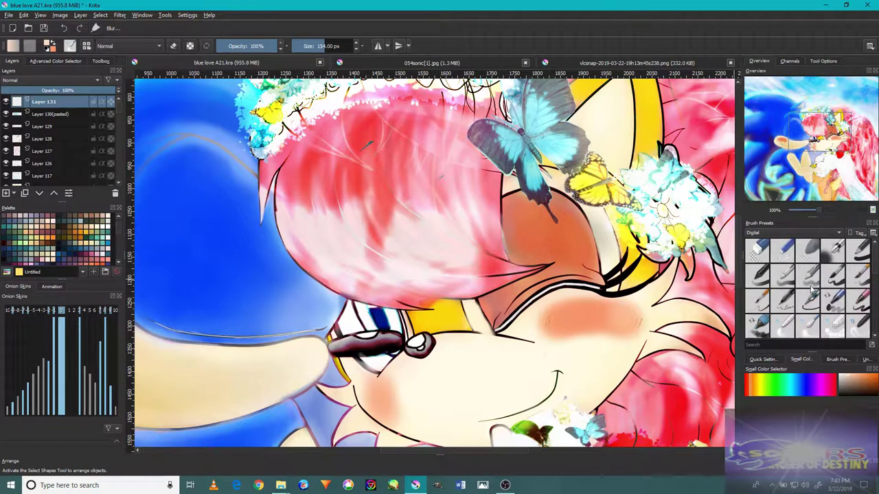
scroll(799, 272, down, 2)
click(792, 237)
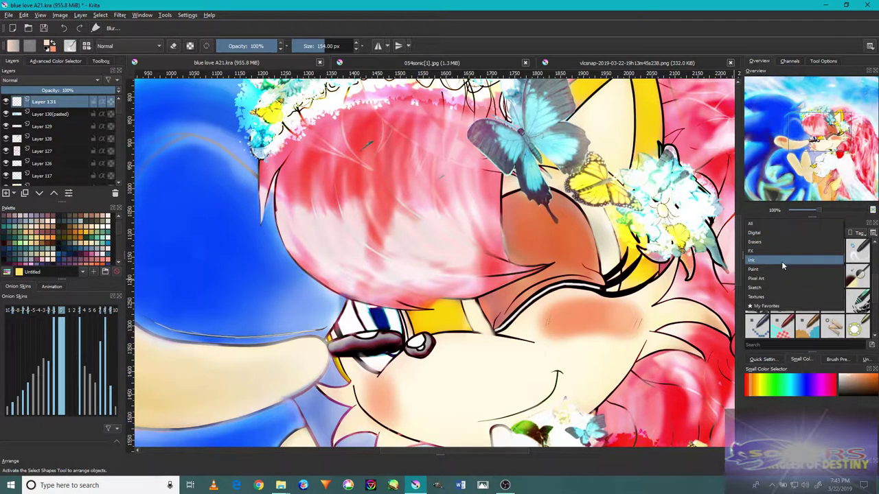
click(780, 265)
click(785, 250)
- Undo adding the new layer and draw faint short slanted strokes on the cheek blush with the 5 px ink brush
scroll(635, 313, up, 3)
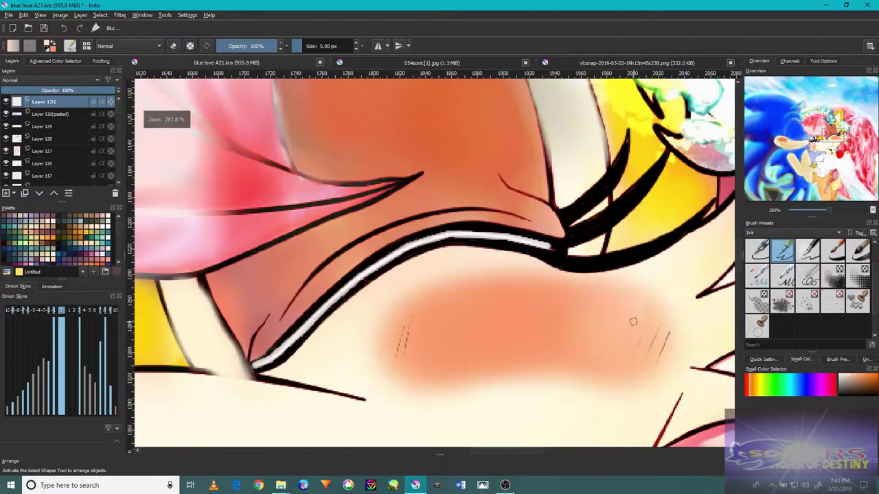
key(ctrl+z)
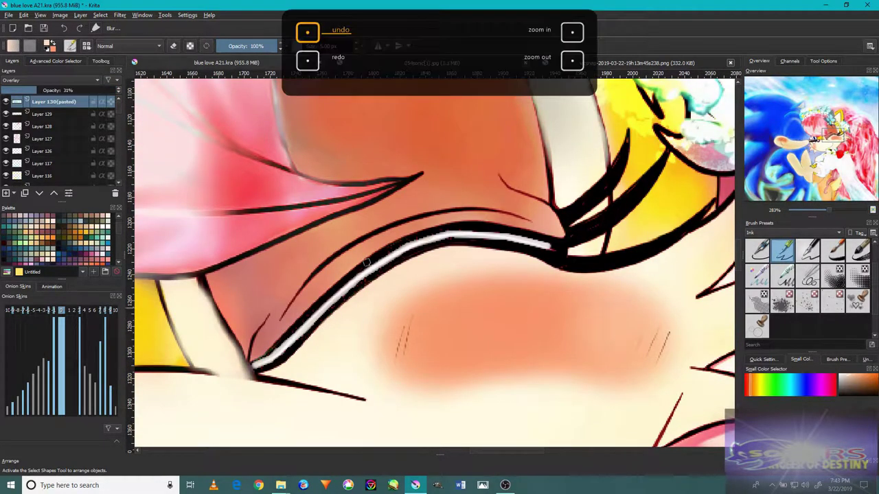
click(41, 61)
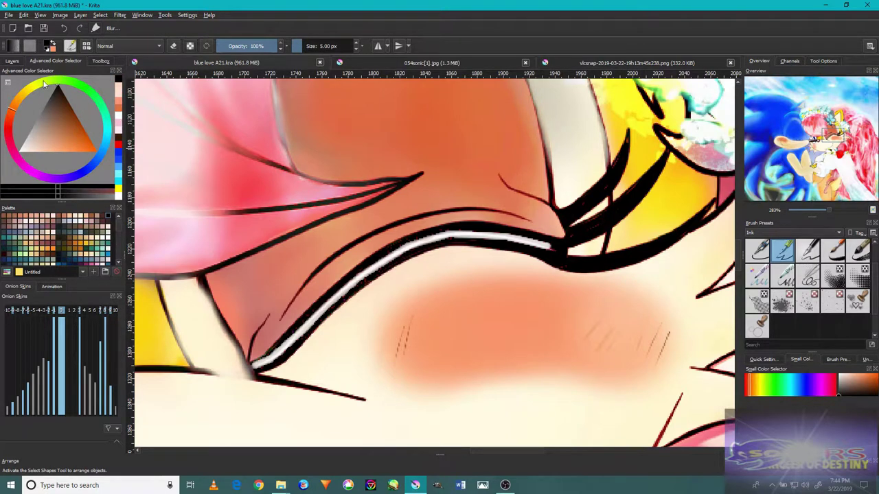
- Add a new paint layer and try the 7 px and 5 px ink brushes with short slanted strokes on the cheek blush
click(12, 61)
click(6, 193)
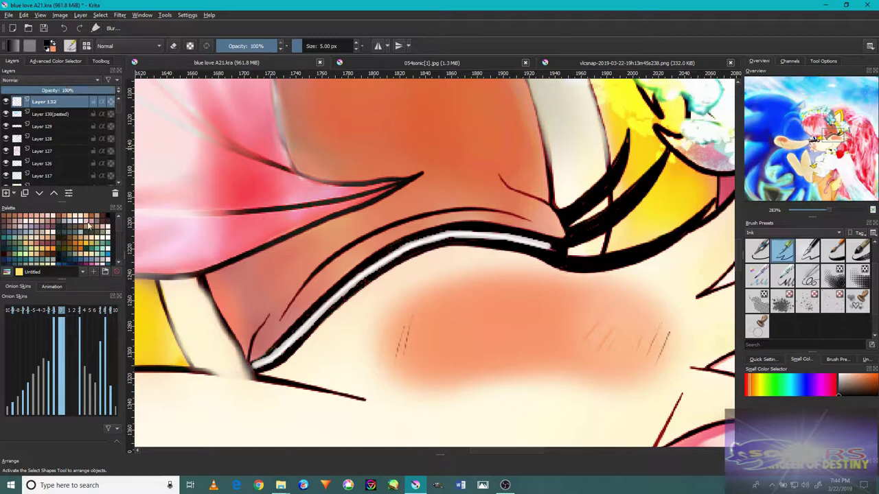
click(808, 254)
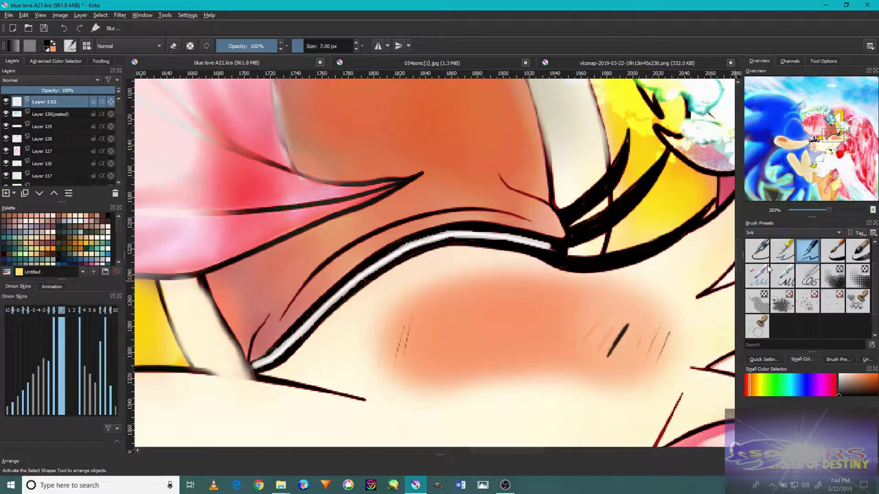
key(/)
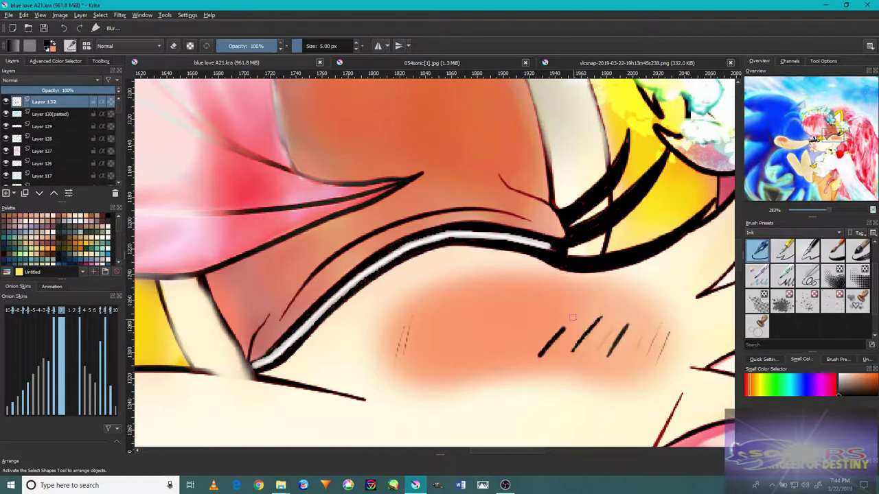
- Test a finer ink brush at 1 px on the blush, and undo the test strokes together with the added layer
click(855, 254)
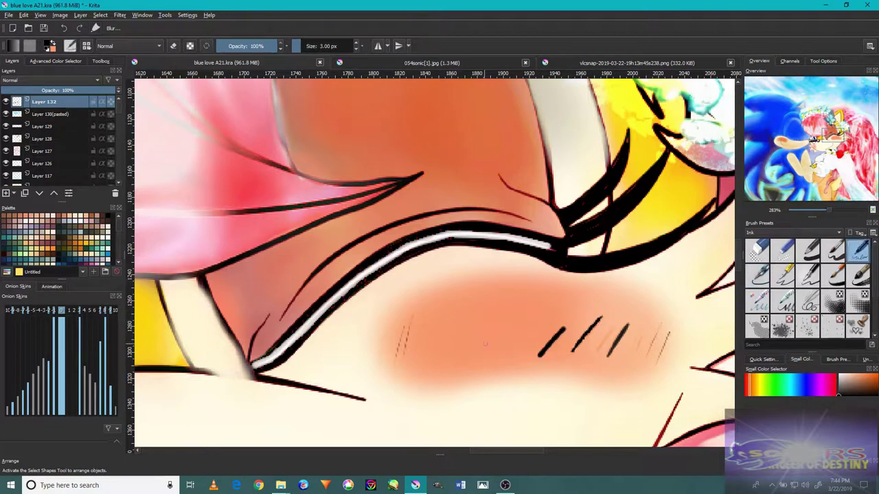
scroll(523, 313, up, 1)
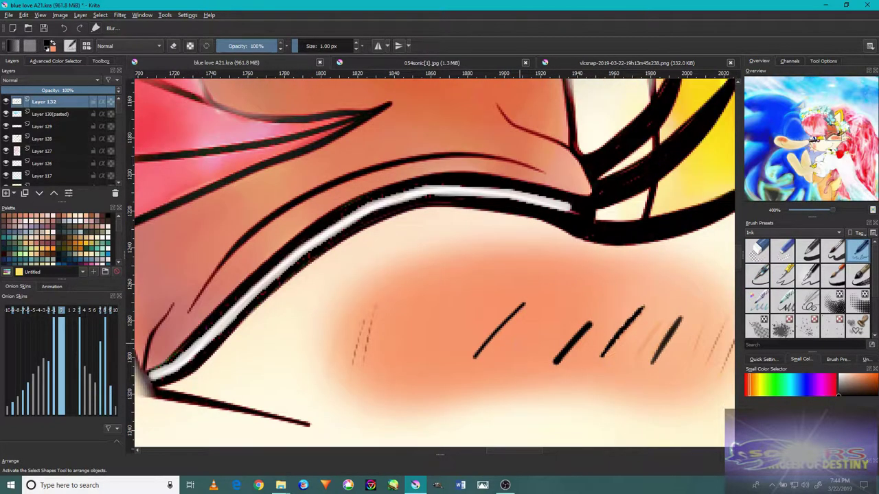
click(70, 30)
click(70, 30)
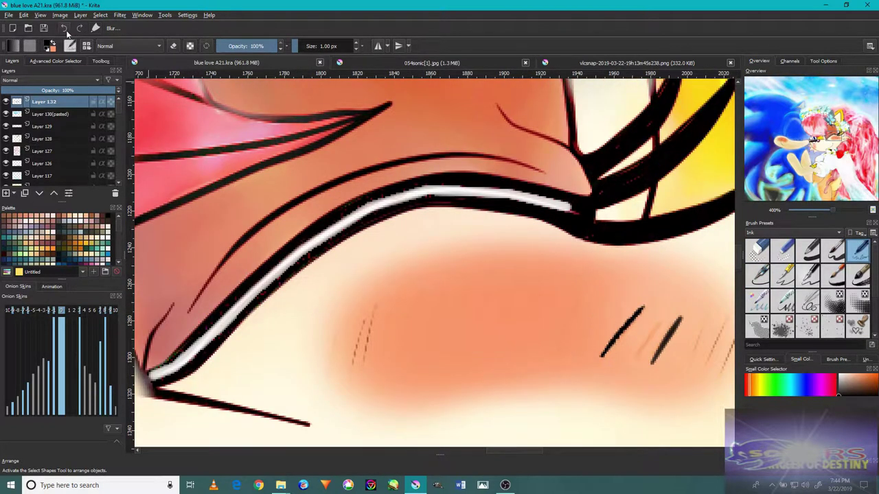
click(70, 31)
click(70, 31)
click(70, 31)
- Add a new layer above the pasted layer and hatch the cheek blush with thin slanted 1 px ink lines
drag(594, 242, 490, 251)
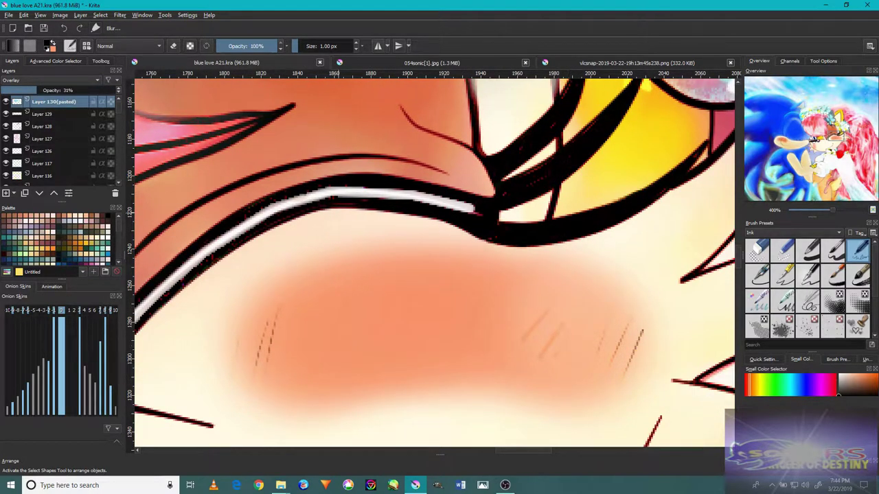
click(5, 193)
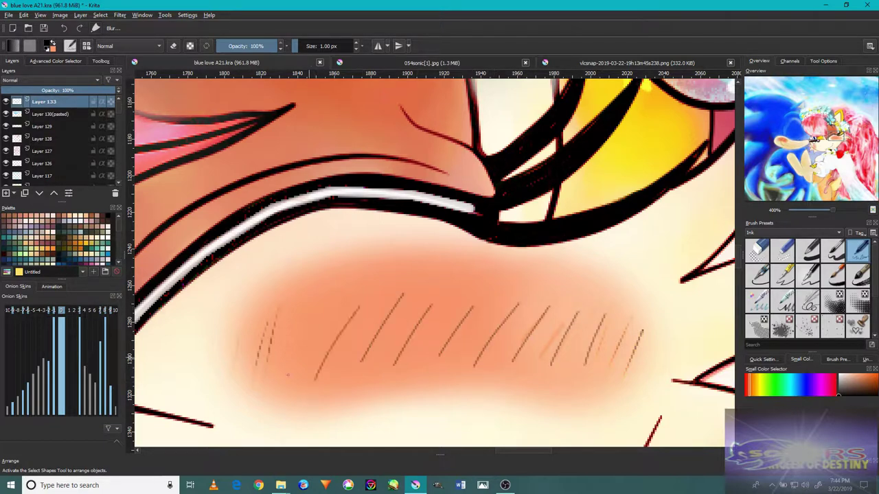
- Try thin slanted ink lines on the small blush patch below the pink-haired character's open eye
key(minus)
key(minus)
key(minus)
key(minus)
key(minus)
key(minus)
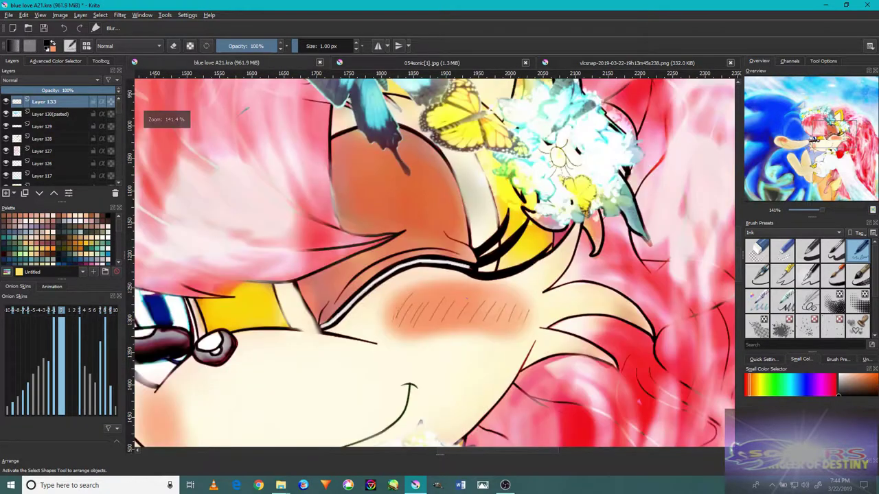
scroll(383, 415, up, 2)
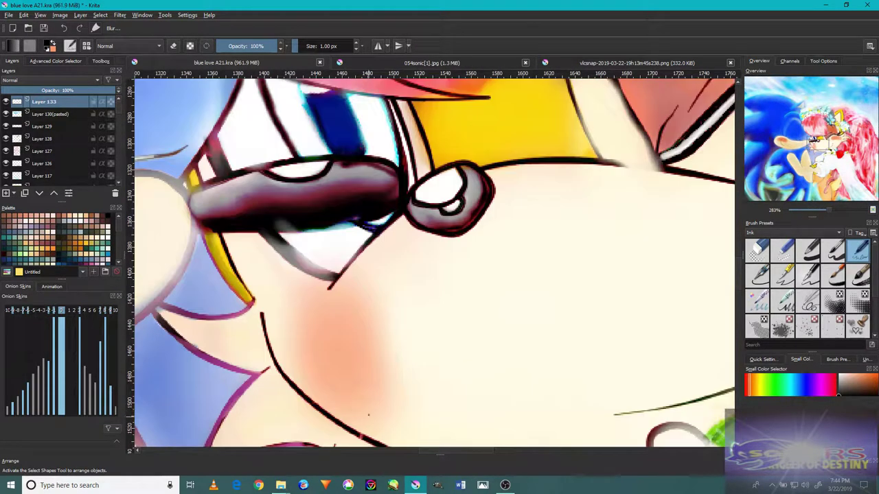
drag(328, 339, 357, 380)
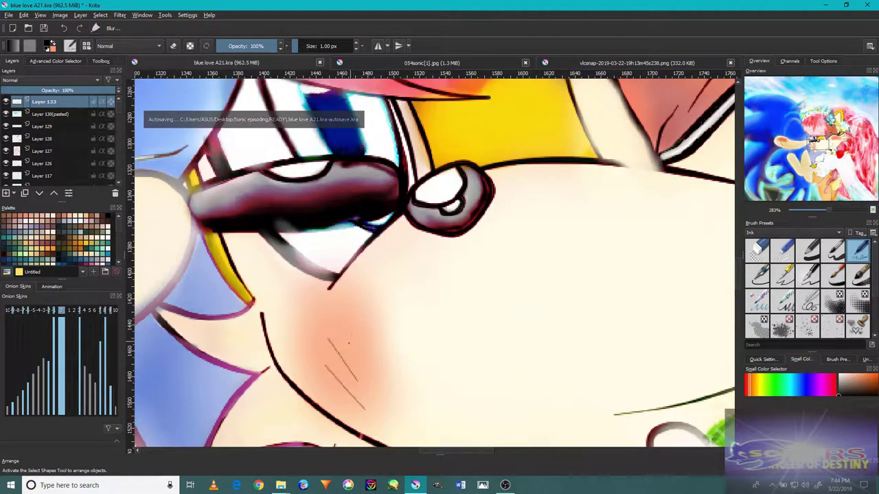
key(ctrl+y)
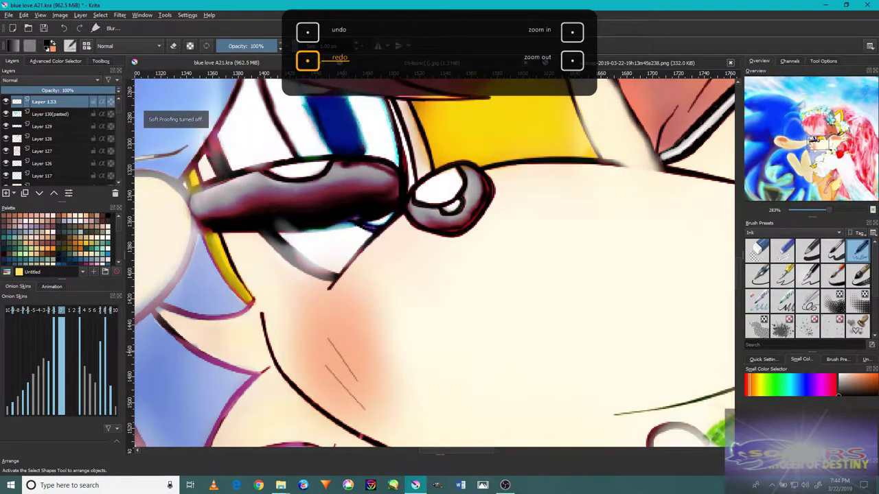
key(ctrl+z)
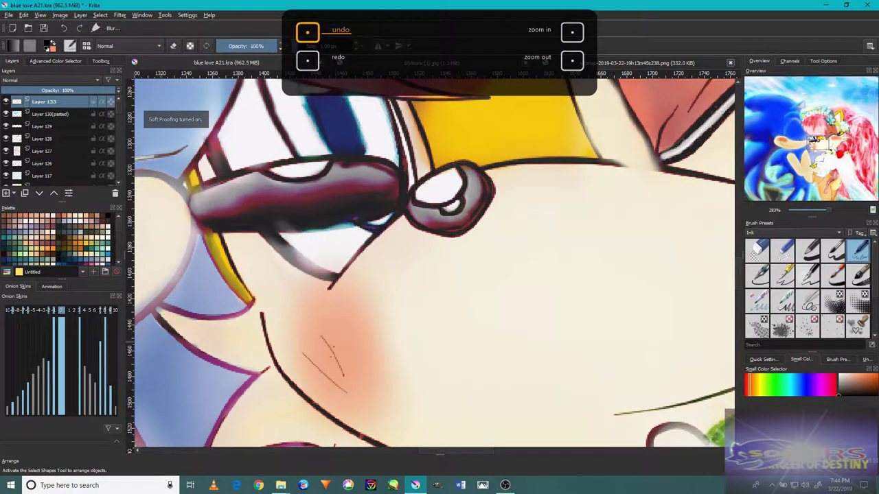
key(ctrl+y)
key(ctrl+z)
key(ctrl+y)
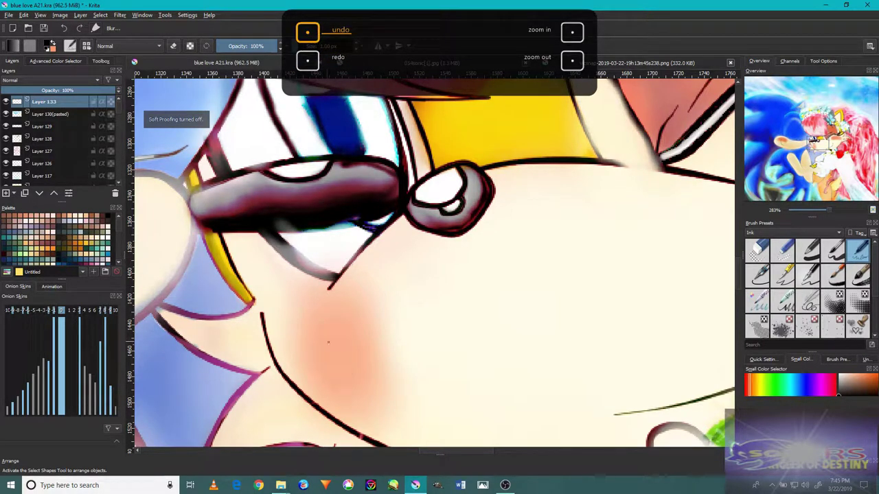
- Hatch the blush on the blue character's muzzle with thin, nearly vertical 1 px ink lines
key(minus)
key(minus)
key(minus)
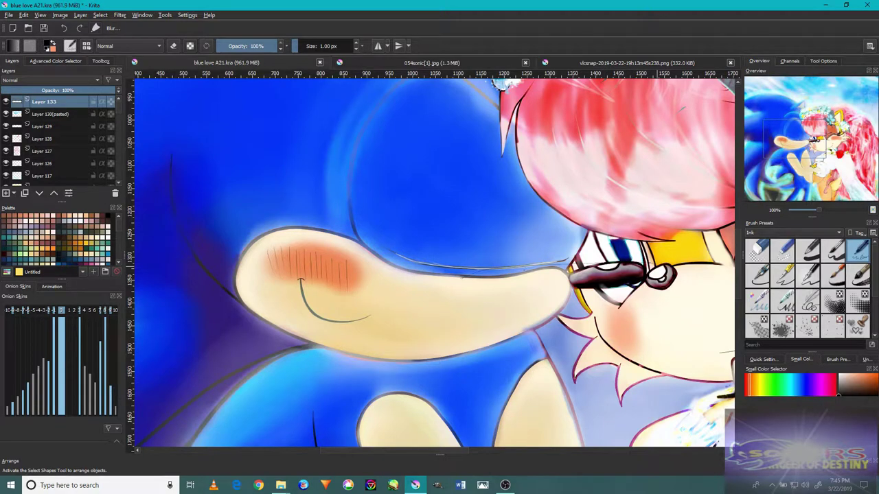
- Set the blush line layer's blending mode to Multiply and its opacity to 37%
drag(561, 257, 268, 289)
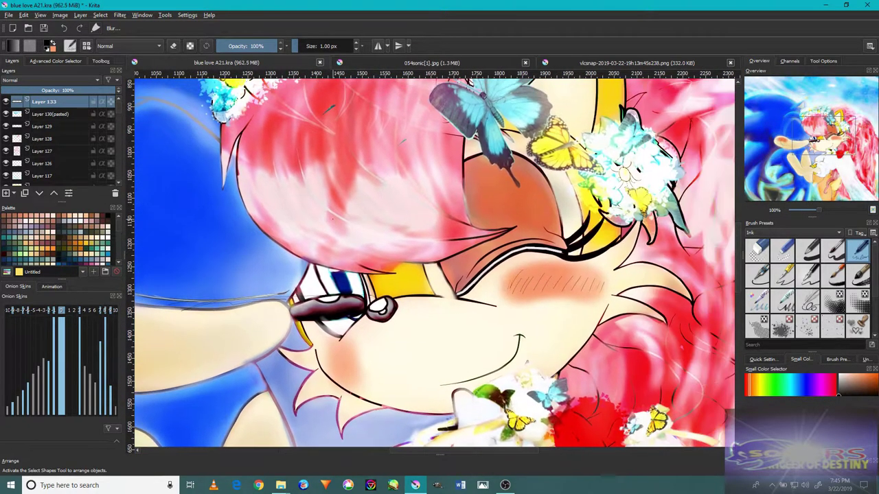
click(58, 81)
click(44, 147)
click(62, 90)
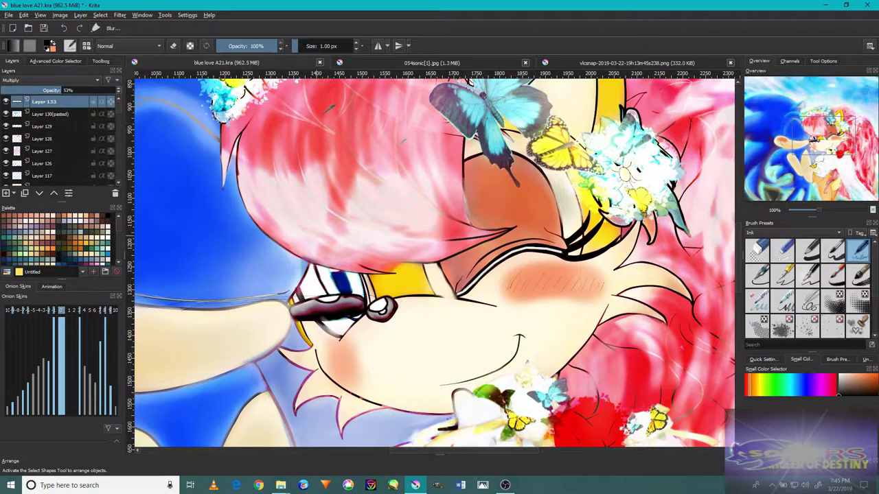
key(ctrl+plus)
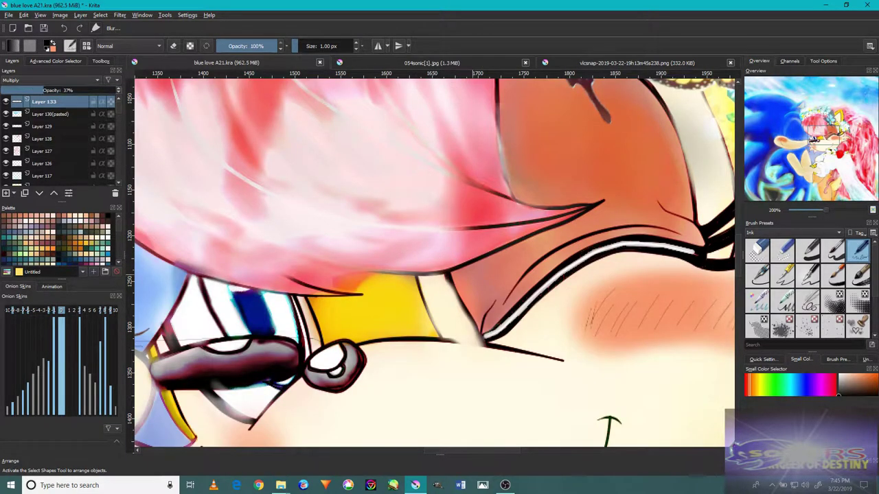
key(ctrl+minus)
key(ctrl+minus)
key(ctrl+minus)
key(ctrl+minus)
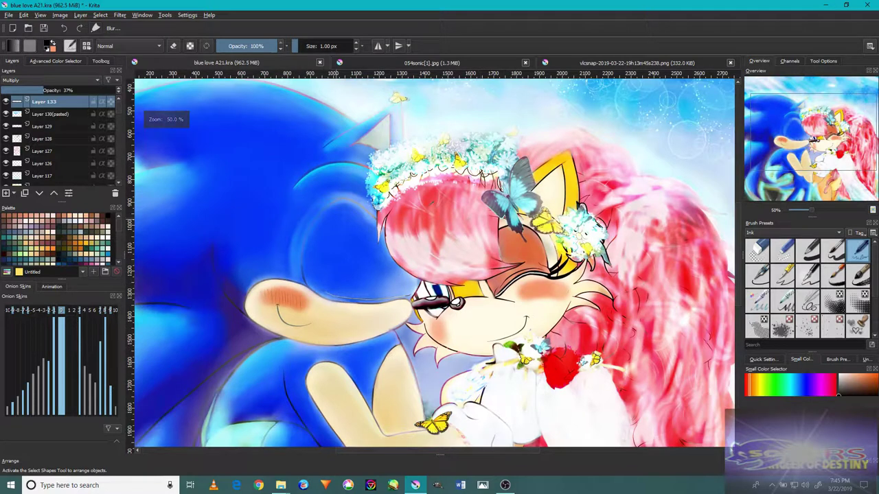
- Choose a soft 47 px Digital brush with a salmon-orange colour and deepen the blush patches on both faces
click(70, 62)
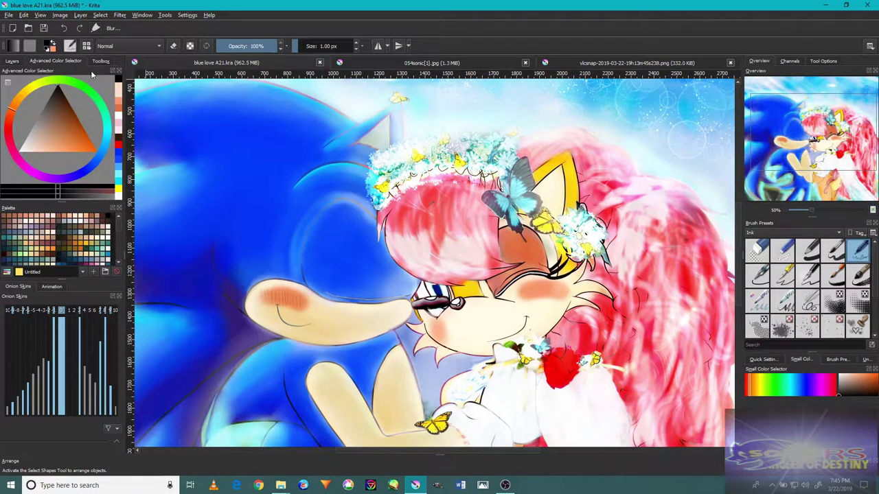
click(780, 234)
click(780, 204)
click(832, 251)
scroll(569, 288, up, 4)
mouse_move(568, 289)
mouse_down()
mouse_move(506, 280)
mouse_move(518, 275)
mouse_move(393, 284)
mouse_move(514, 294)
mouse_move(523, 287)
mouse_up()
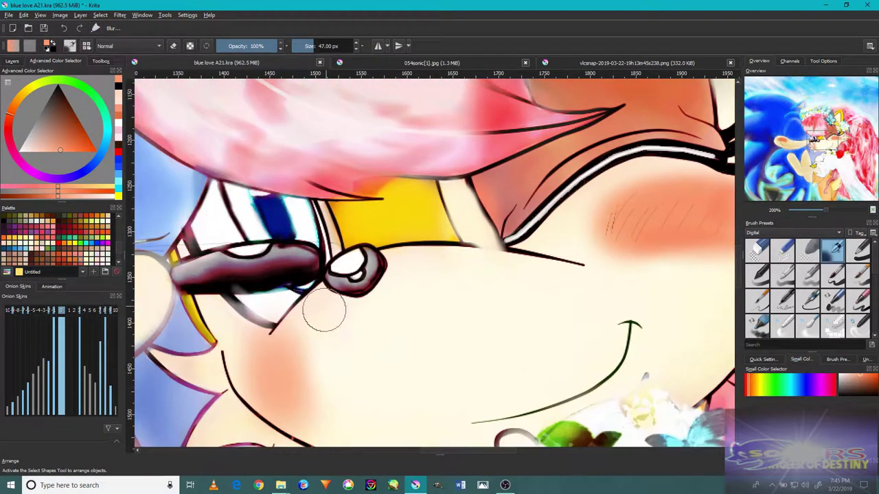
mouse_move(314, 304)
mouse_down()
mouse_move(310, 392)
mouse_move(255, 353)
mouse_up()
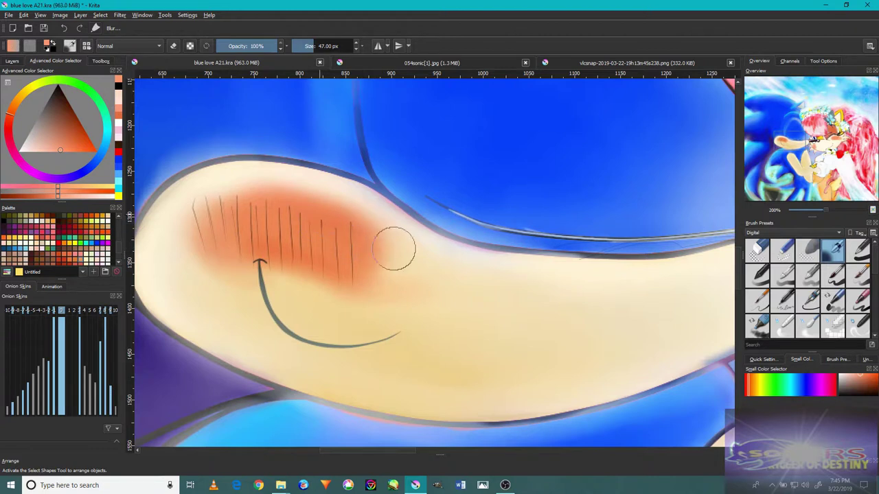
- Set the paint colour to white and add a new layer above the blush line layer
drag(70, 110, 24, 160)
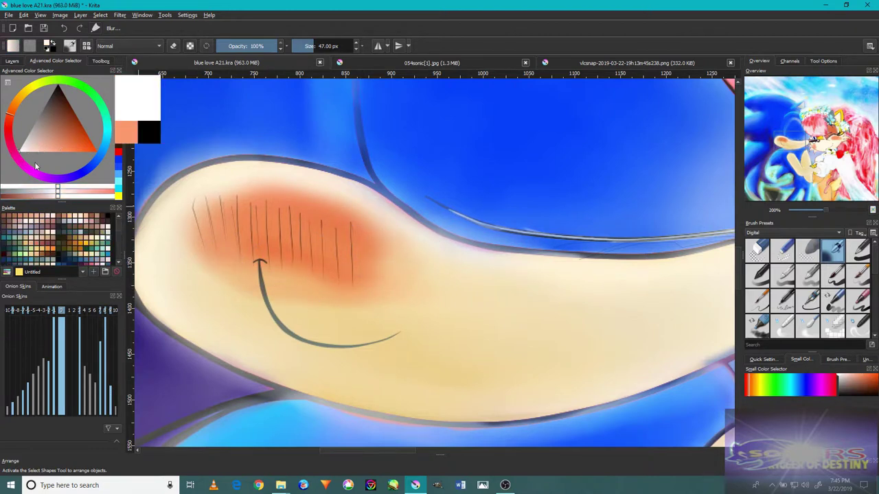
scroll(477, 296, down, 3)
scroll(677, 287, up, 2)
scroll(676, 287, up, 3)
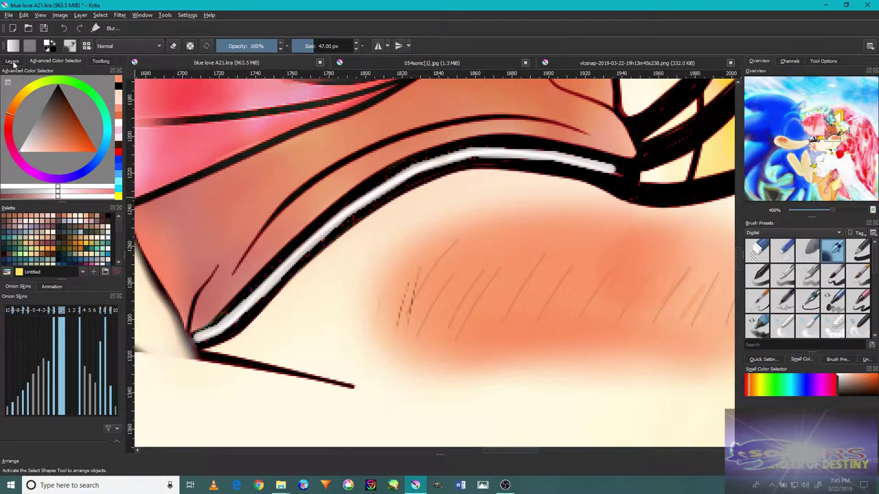
click(12, 61)
click(5, 193)
- Try soft white highlights on the cheek blushes with the new layer set to Overlay
scroll(481, 290, down, 3)
scroll(481, 290, up, 2)
mouse_move(490, 294)
mouse_down()
mouse_move(466, 284)
mouse_move(425, 299)
mouse_up()
click(30, 81)
click(61, 163)
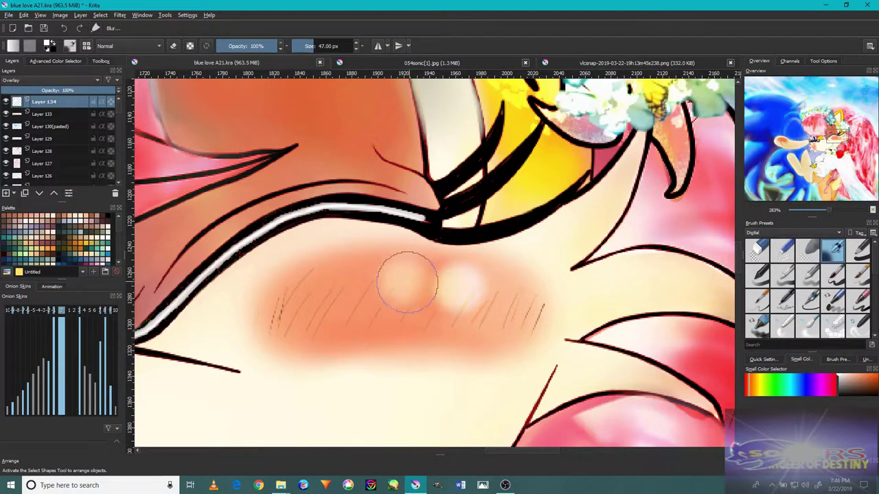
scroll(402, 271, down, 5)
scroll(471, 261, up, 2)
scroll(471, 261, down, 3)
scroll(206, 289, up, 3)
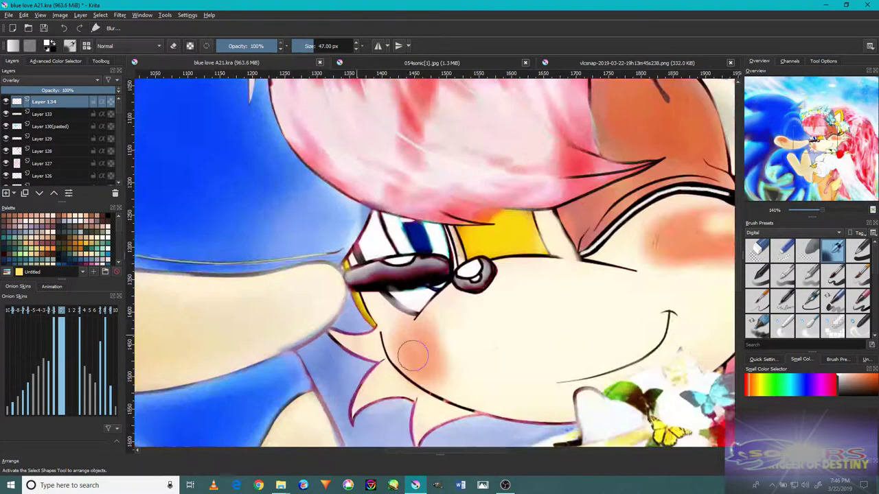
scroll(412, 349, down, 3)
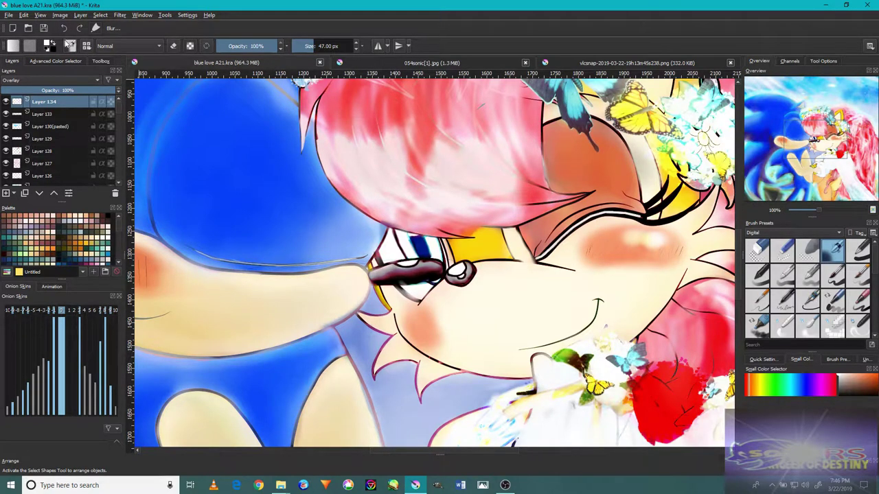
click(66, 31)
- Paint soft white highlights on the pink-haired character's cheek blush and the blue character's muzzle blush with the 47 px brush
scroll(618, 229, up, 2)
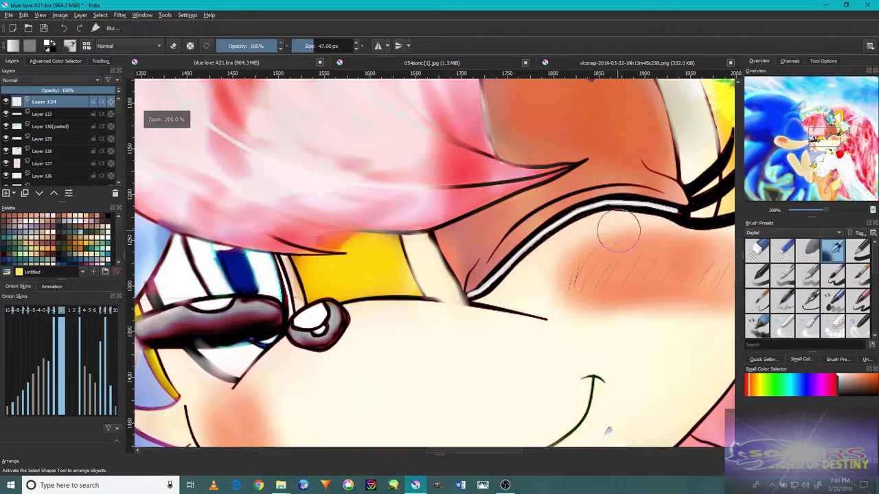
scroll(549, 241, up, 2)
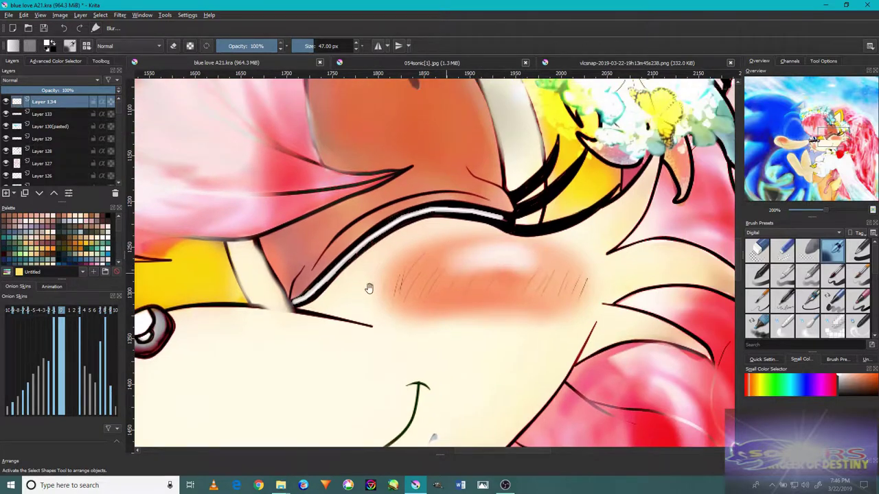
scroll(366, 288, down, 2)
scroll(319, 334, up, 2)
scroll(377, 299, down, 2)
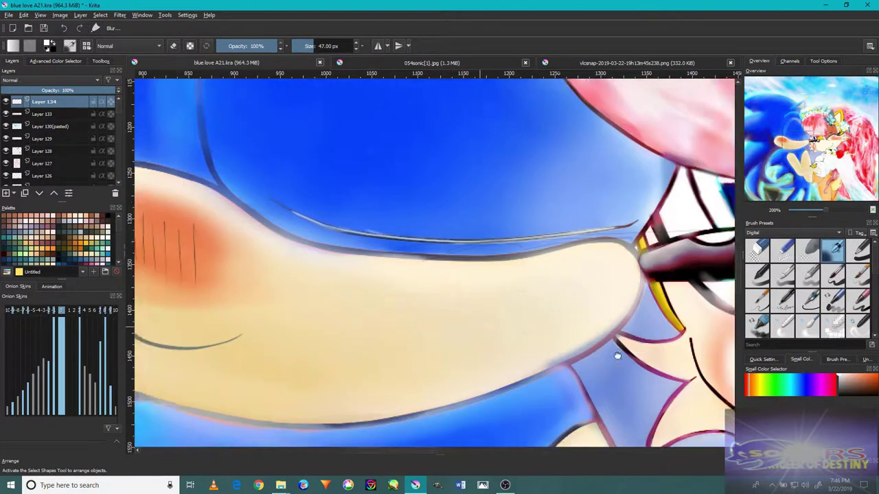
scroll(377, 278, up, 2)
mouse_move(396, 268)
mouse_down()
mouse_move(276, 278)
mouse_move(273, 256)
mouse_up()
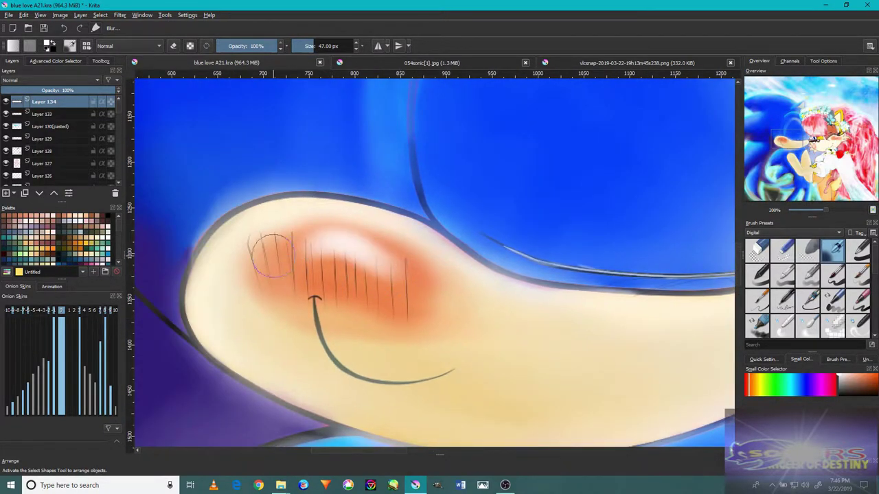
- Set the highlight layer's blending mode to Overlay and its opacity to 53%
click(52, 80)
click(29, 158)
scroll(349, 269, down, 5)
scroll(526, 294, up, 5)
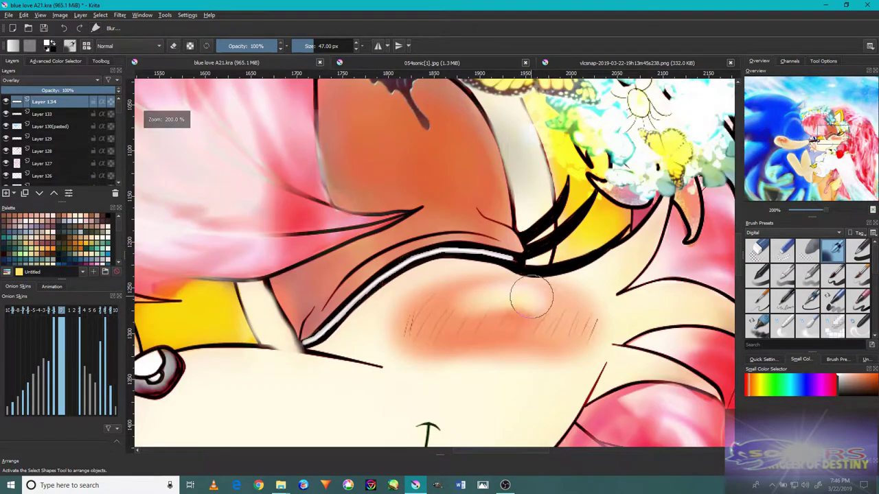
scroll(526, 294, down, 3)
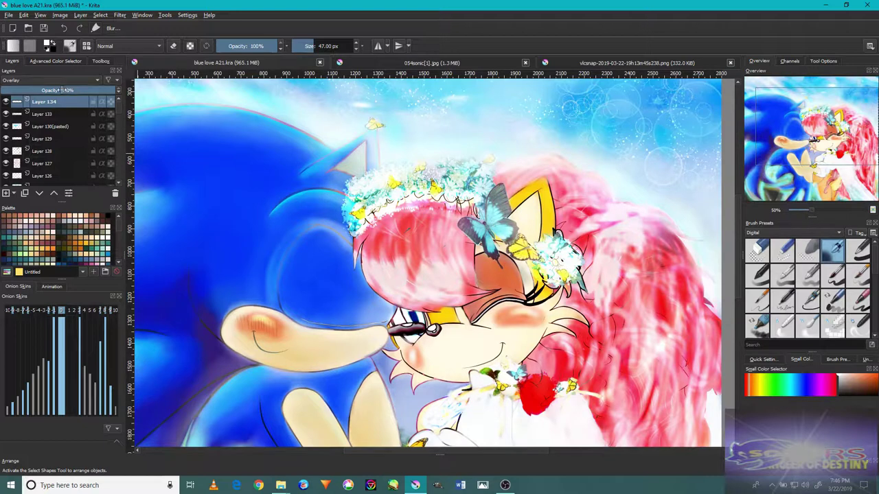
drag(60, 90, 67, 103)
scroll(305, 261, up, 2)
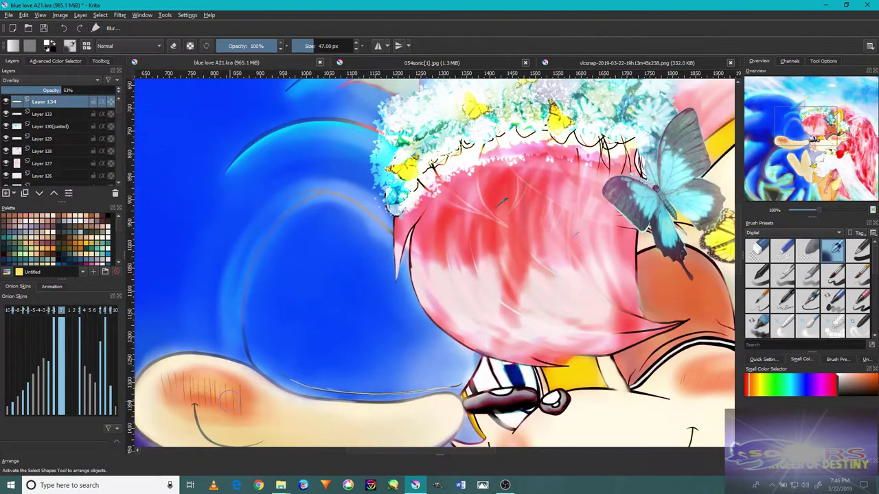
scroll(398, 398, down, 2)
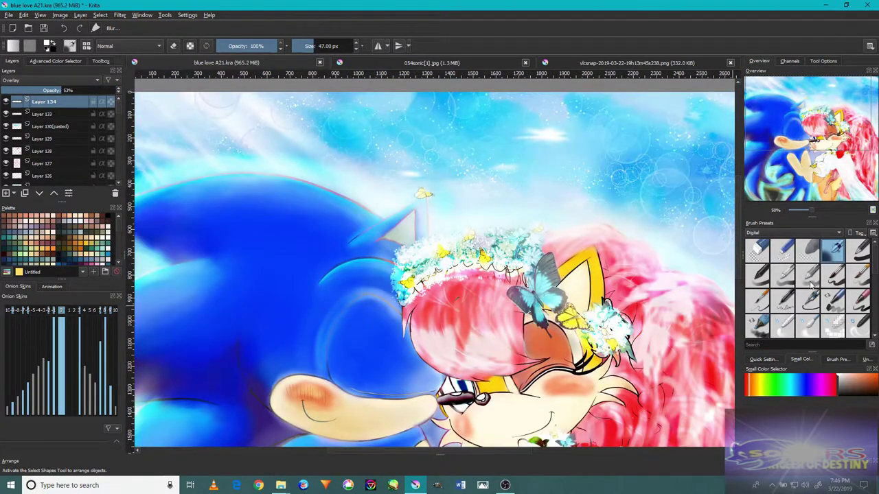
- Examine the closed eye, flower crown, butterflies and hair up close, and the overall composition
click(805, 328)
scroll(569, 382, up, 6)
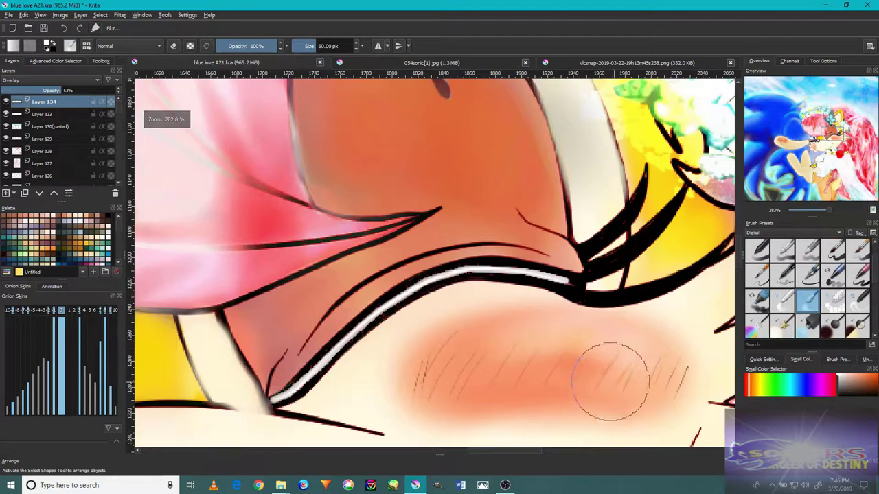
scroll(474, 410, down, 4)
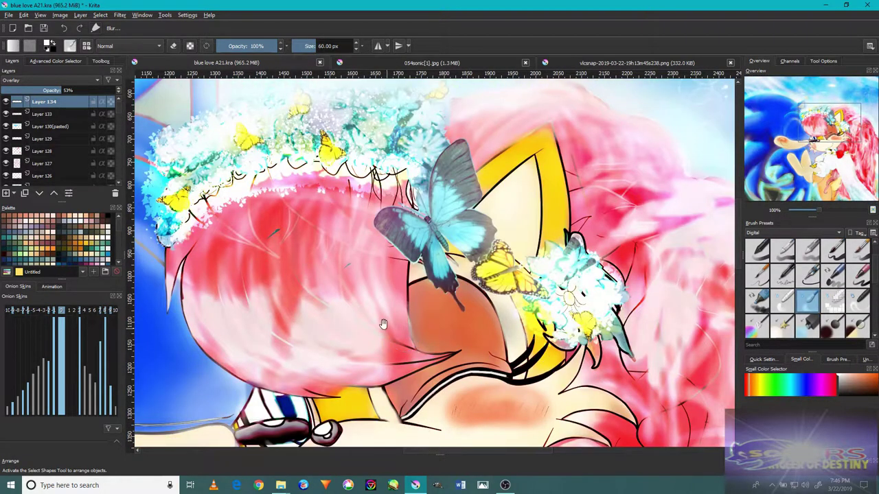
drag(384, 326, 493, 158)
drag(393, 323, 386, 368)
scroll(529, 268, down, 4)
scroll(525, 271, up, 6)
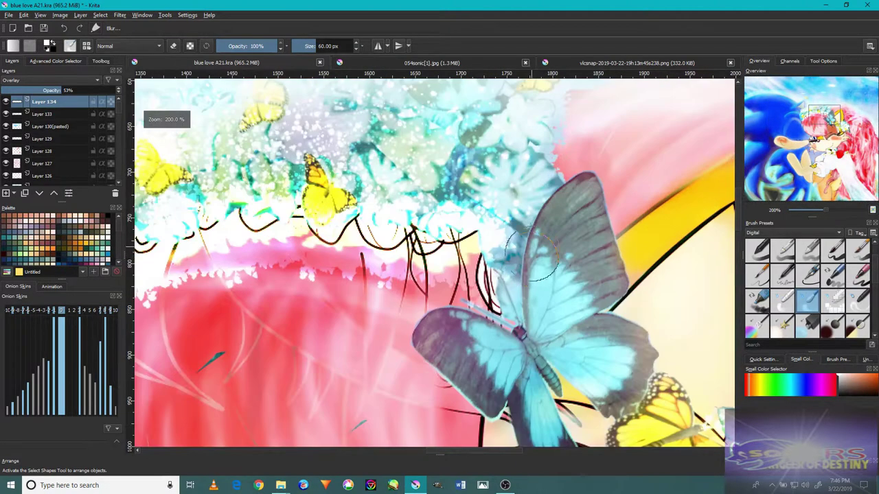
scroll(525, 271, up, 2)
scroll(529, 274, down, 4)
scroll(528, 271, down, 3)
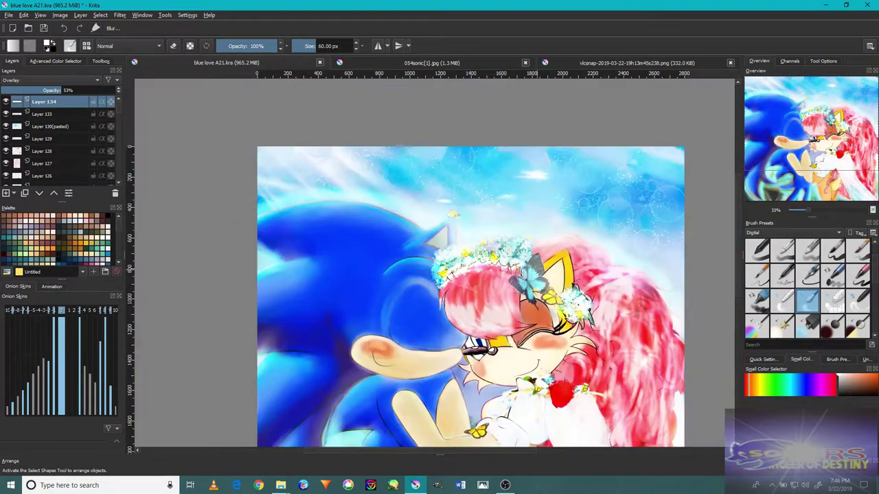
drag(620, 255, 474, 254)
- Pick the light blue of the sky as the paint colour and add a new layer above the blush highlight layer
ctrl+click(486, 220)
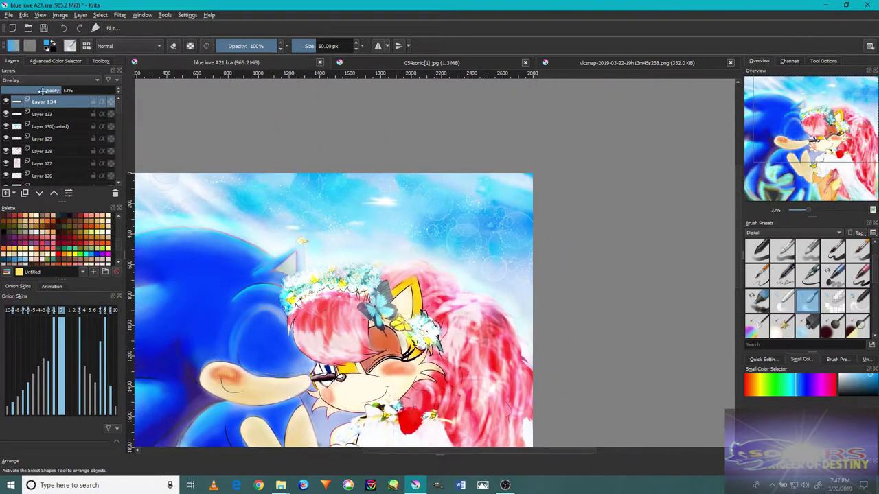
right_click(45, 100)
click(147, 107)
click(6, 193)
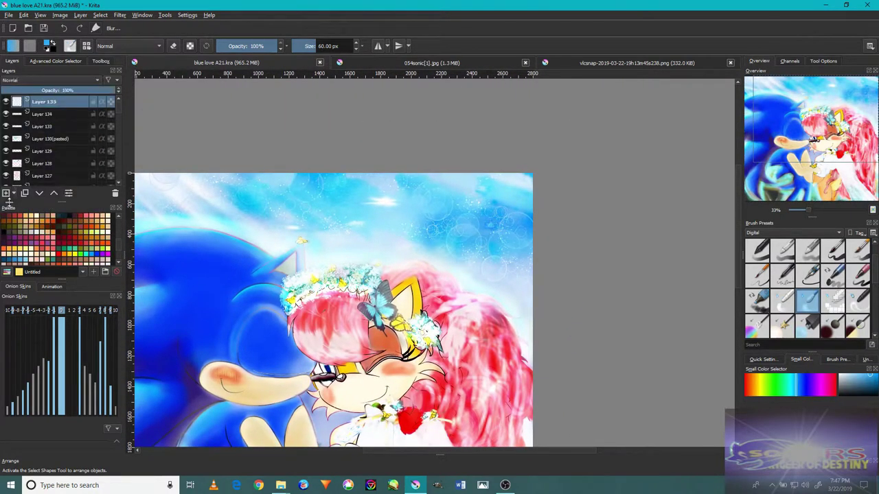
- Paint soft light blue over the wings of the large blue butterfly beside the hair with the 59 px soft brush
scroll(338, 332, down, 2)
scroll(347, 313, up, 6)
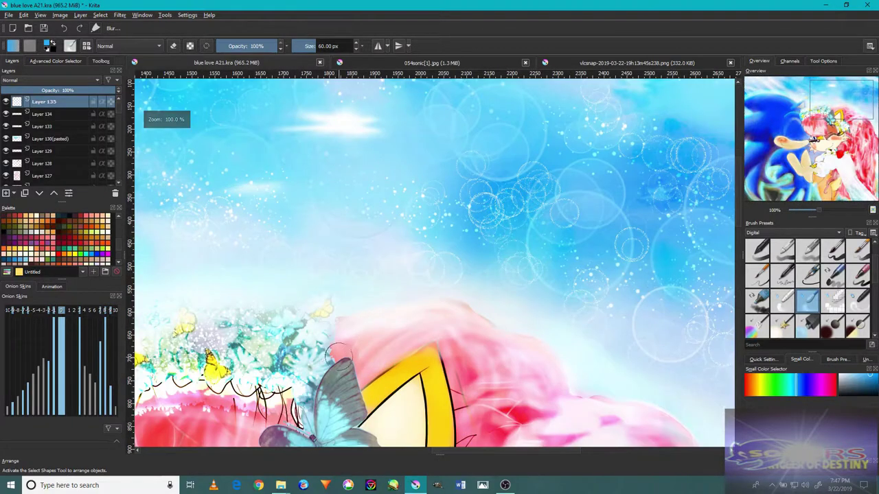
drag(460, 259, 540, 97)
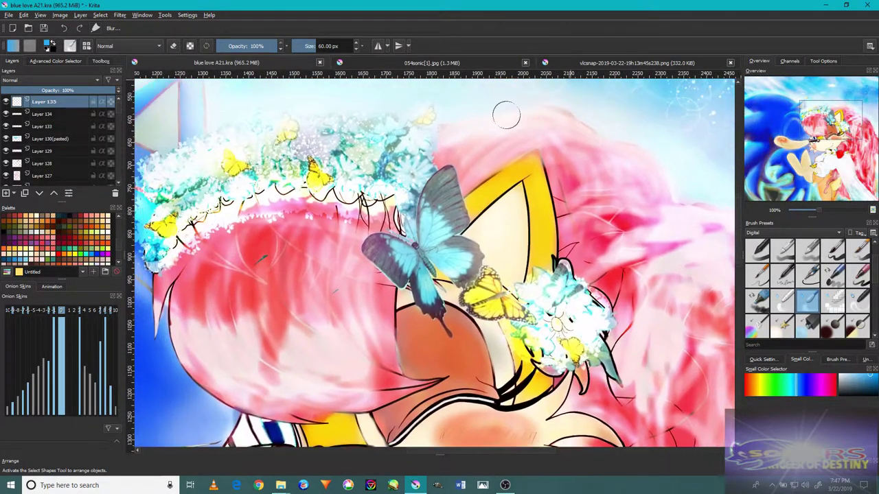
scroll(365, 262, up, 4)
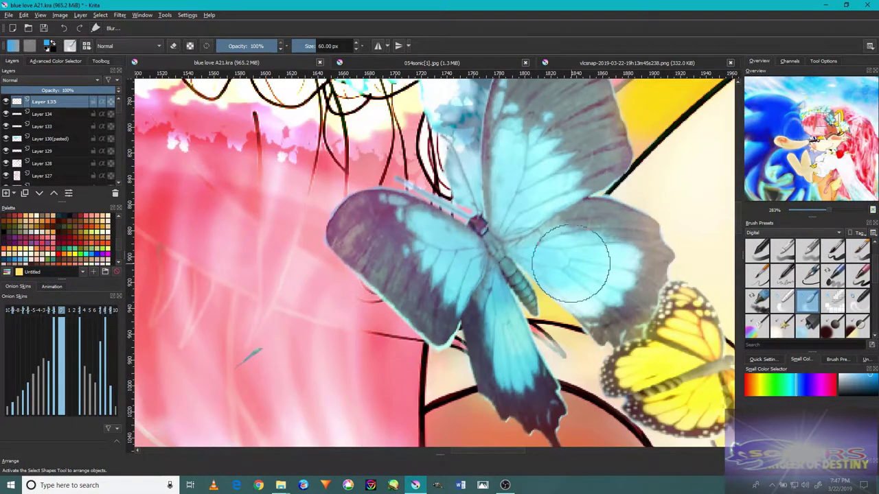
scroll(833, 257, up, 1)
click(832, 256)
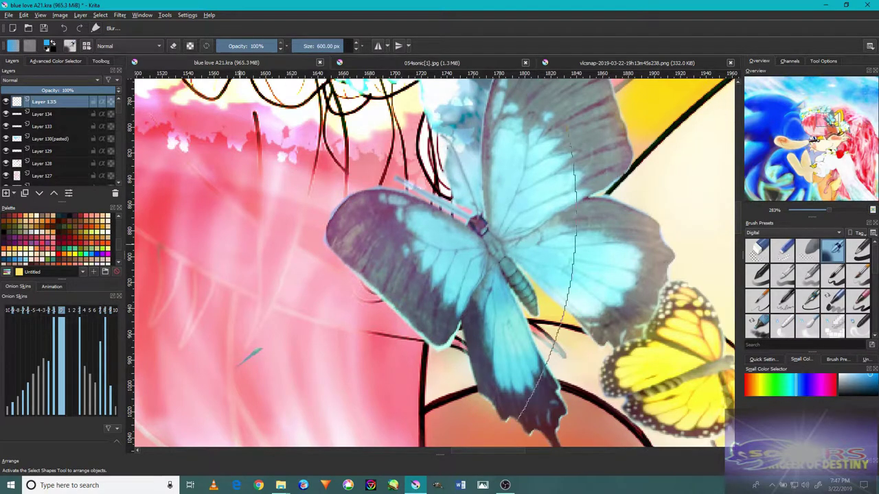
click(94, 62)
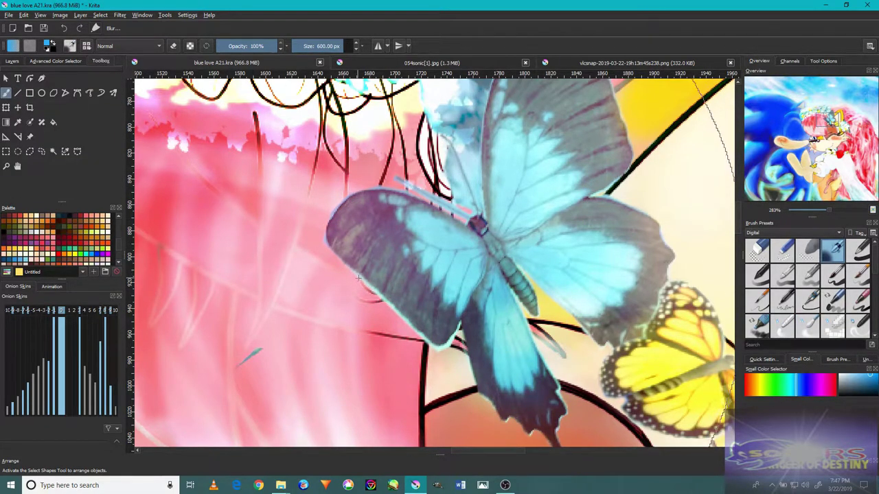
mouse_move(362, 281)
mouse_down()
mouse_move(392, 306)
mouse_move(348, 264)
mouse_move(373, 280)
mouse_move(339, 219)
mouse_move(338, 236)
mouse_move(388, 203)
mouse_move(479, 207)
mouse_move(442, 262)
mouse_move(388, 284)
mouse_move(460, 307)
mouse_move(453, 328)
mouse_move(538, 314)
mouse_move(610, 341)
mouse_move(648, 292)
mouse_up()
mouse_move(550, 361)
mouse_down()
mouse_move(522, 374)
mouse_move(446, 276)
mouse_up()
drag(484, 166, 463, 243)
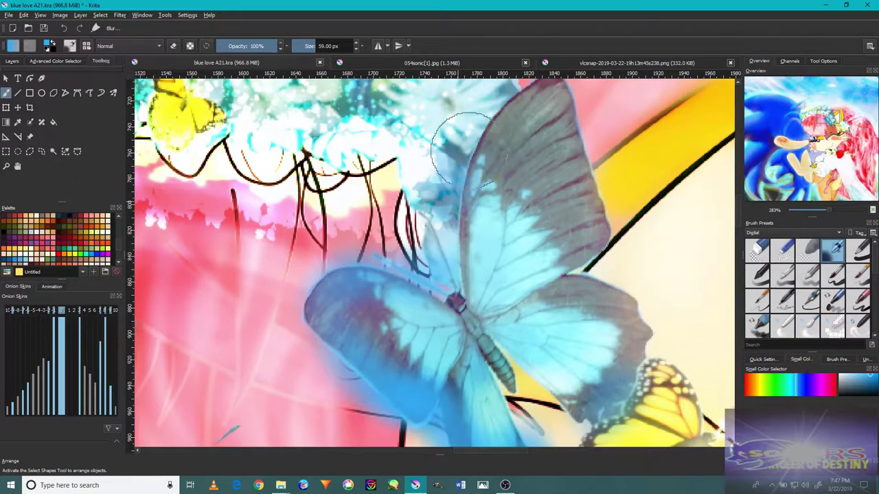
- Dab the same soft blue onto the upper flowers of the crown
scroll(473, 267, down, 5)
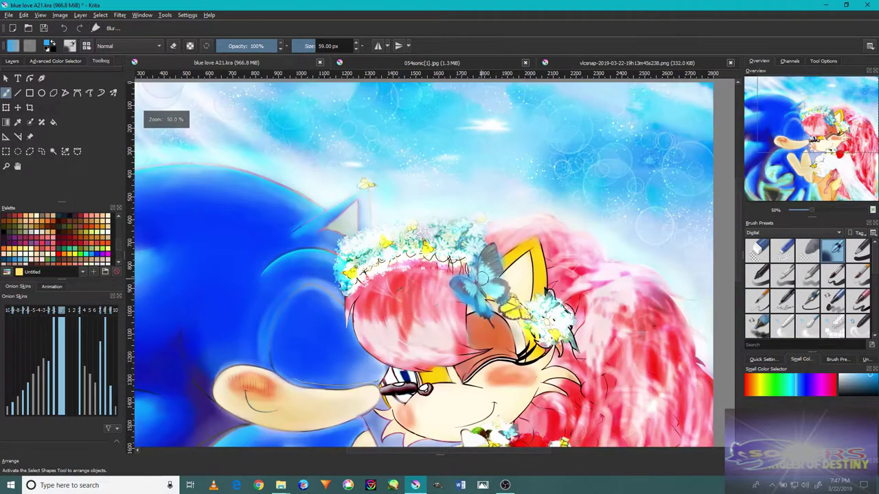
scroll(565, 161, up, 5)
click(564, 157)
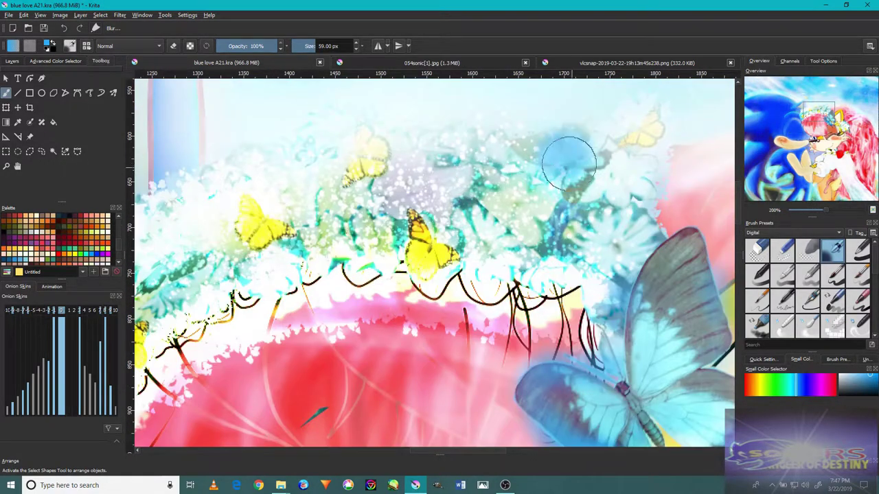
- Try several blending modes on the blue tint layer and set it to Overlay
click(11, 61)
click(36, 79)
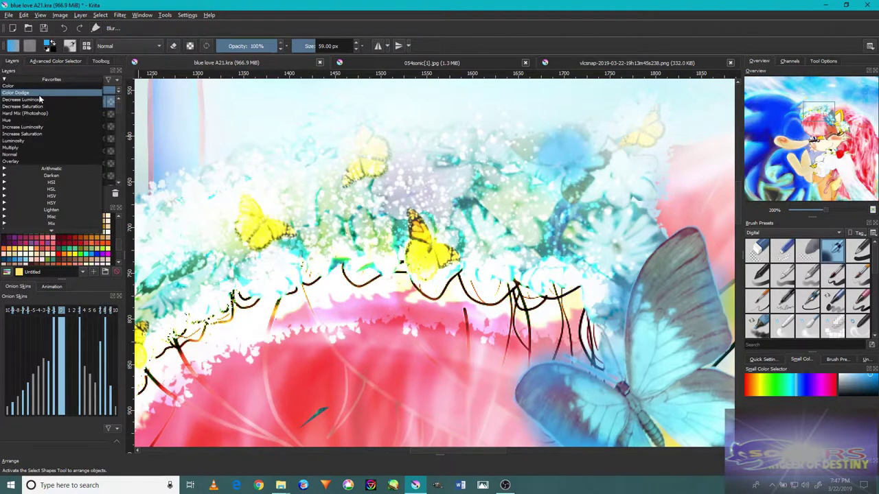
click(49, 101)
click(48, 80)
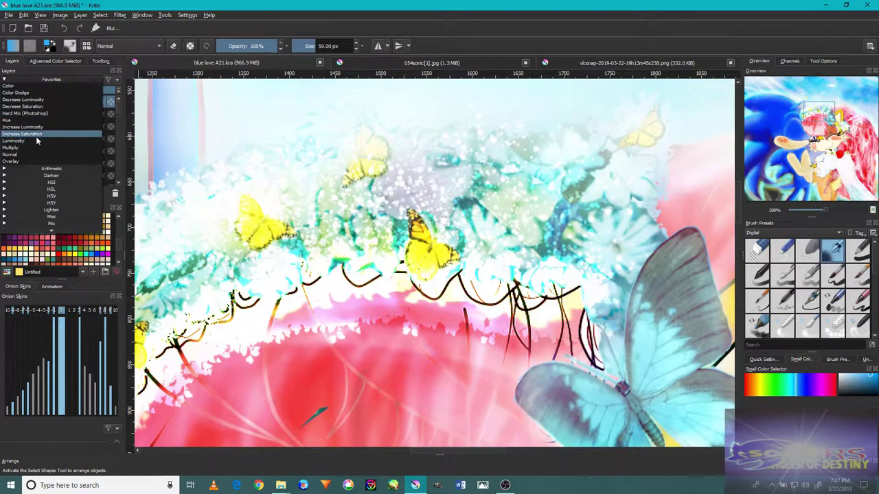
click(36, 137)
click(58, 80)
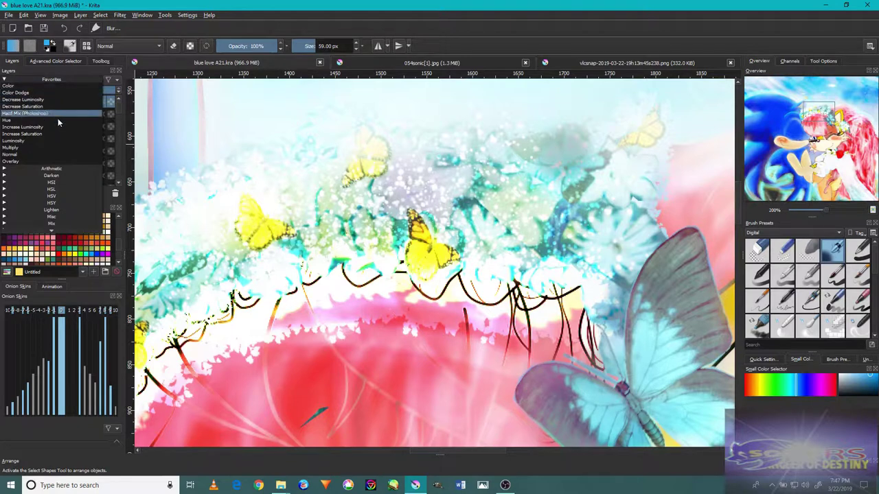
click(50, 152)
- Tint the flower crown and the small blue butterflies at the collar with the 59 px soft blue brush
scroll(584, 166, down, 2)
scroll(584, 167, up, 2)
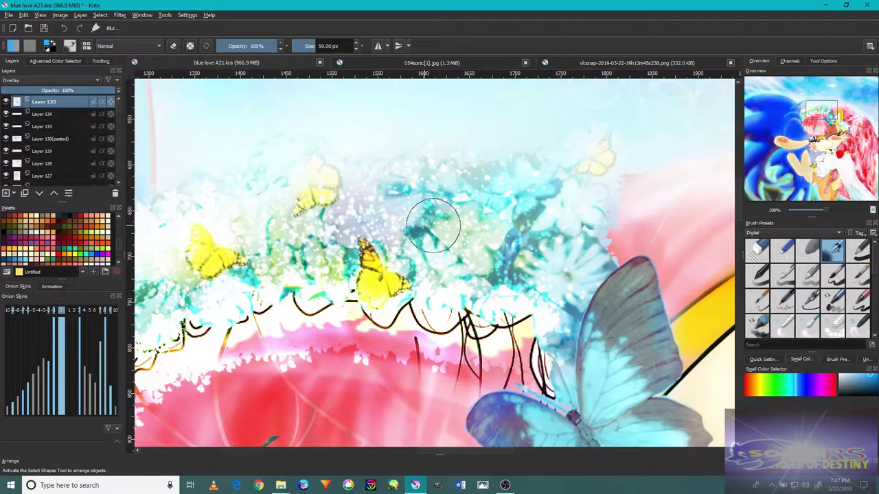
scroll(373, 220, down, 2)
scroll(357, 233, up, 2)
scroll(330, 249, down, 2)
scroll(604, 384, up, 5)
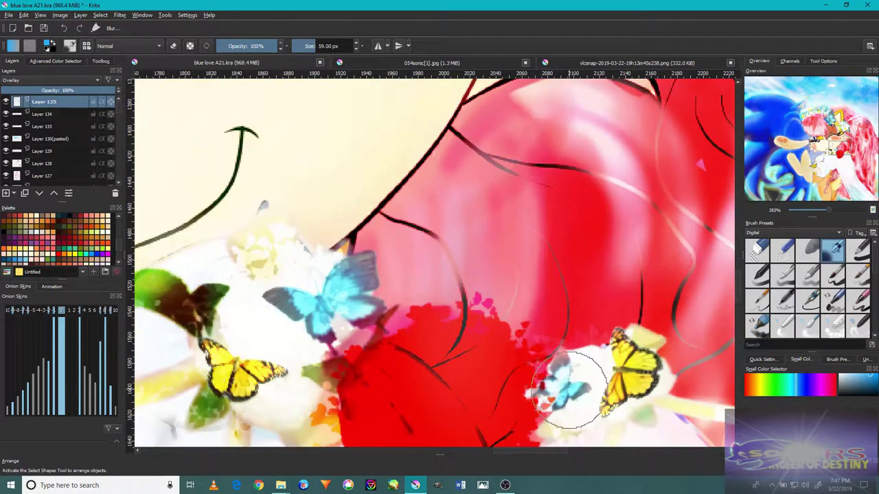
scroll(556, 371, down, 5)
drag(425, 295, 459, 166)
scroll(471, 268, down, 2)
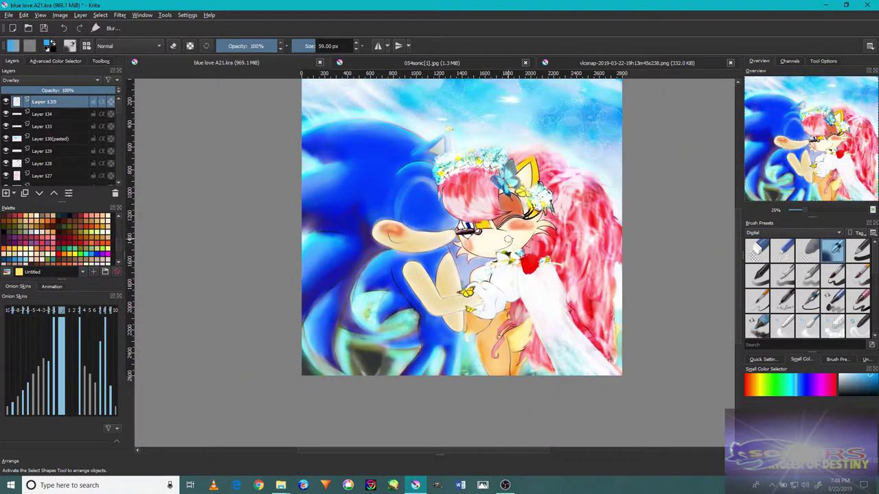
drag(462, 227, 409, 254)
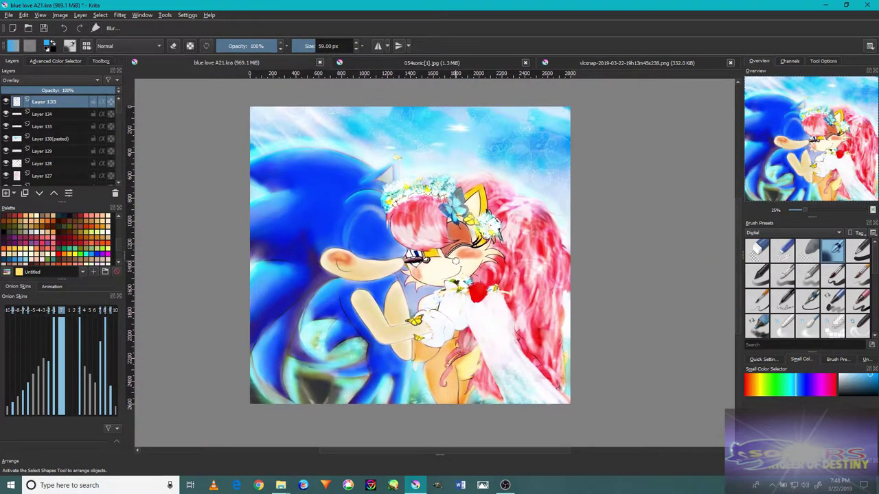
- Inspect the sky, hair, faces and whole composition of the painting with the Pan tool
click(70, 61)
click(101, 60)
click(18, 166)
scroll(302, 379, up, 5)
drag(302, 379, 247, 233)
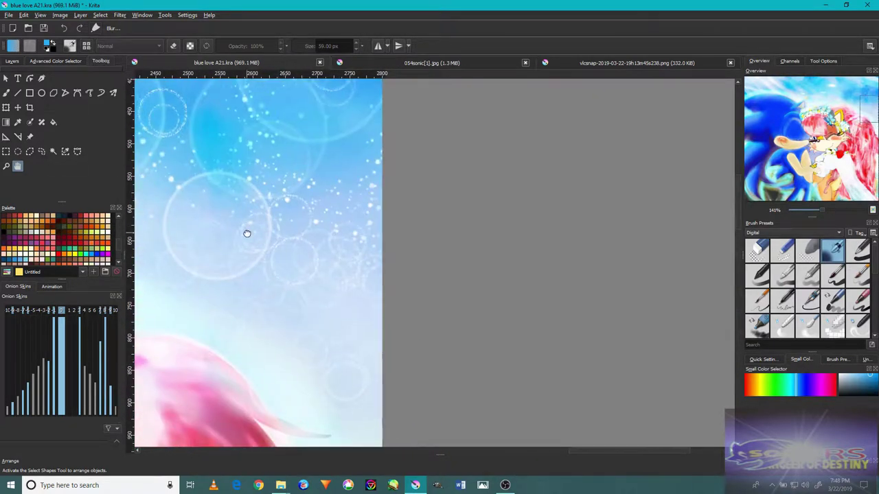
drag(257, 372, 359, 132)
drag(530, 269, 421, 312)
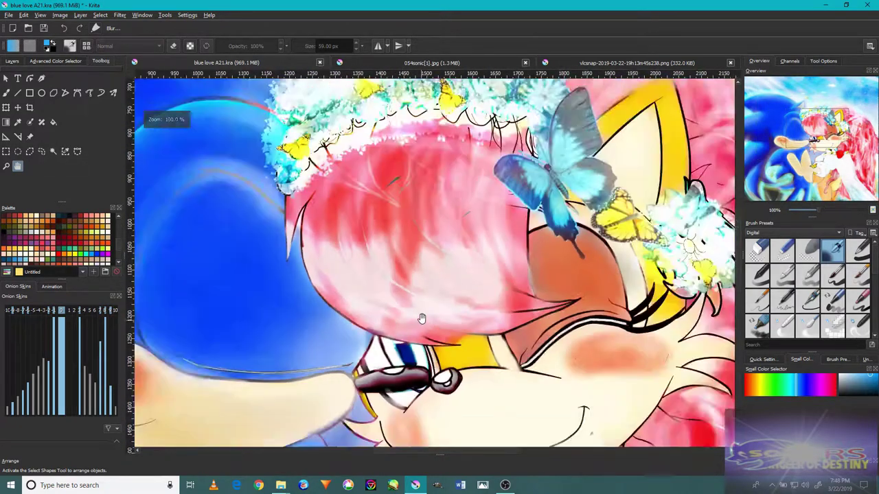
scroll(421, 318, down, 3)
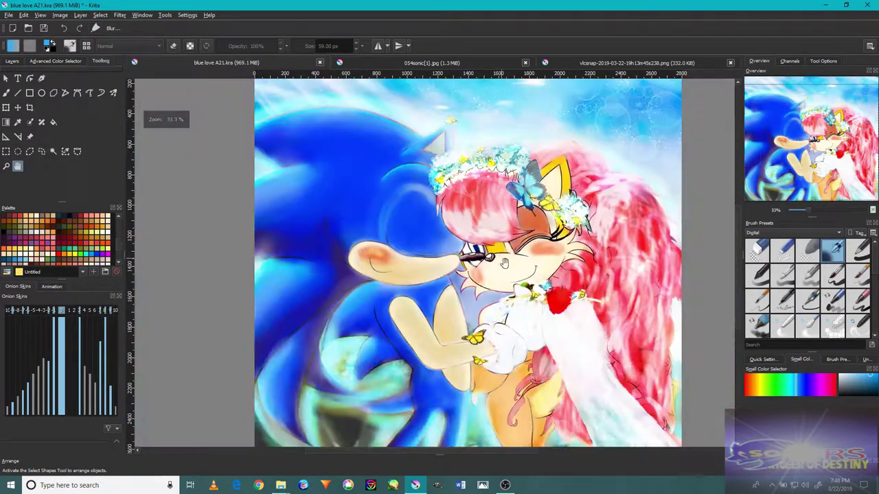
drag(503, 263, 482, 258)
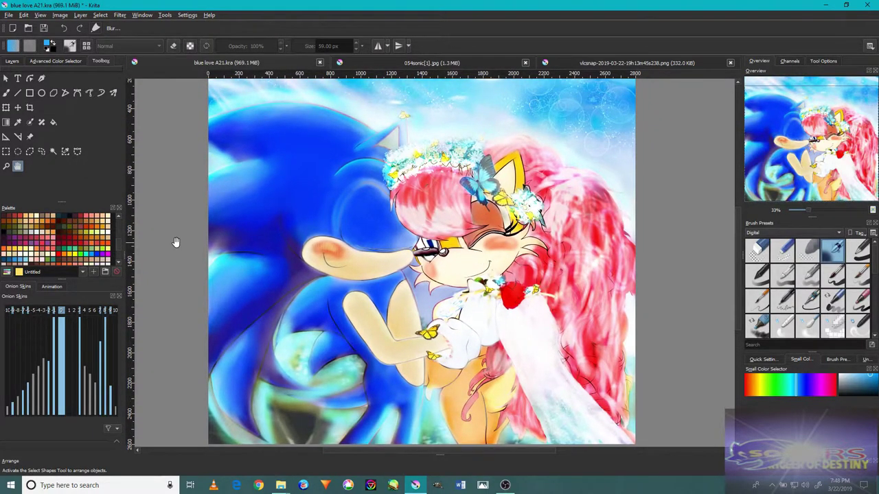
scroll(302, 326, up, 2)
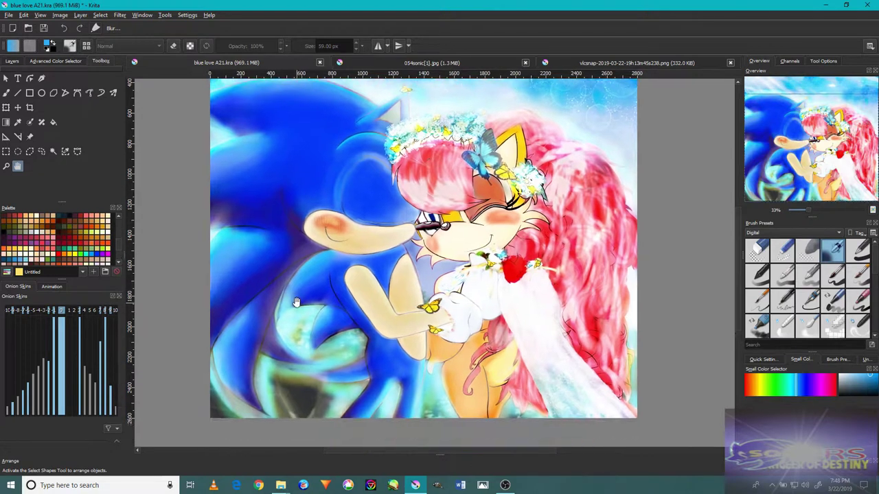
- Browse the brush presets by tag up to Textures and add a new layer above the blue tint layer
click(767, 233)
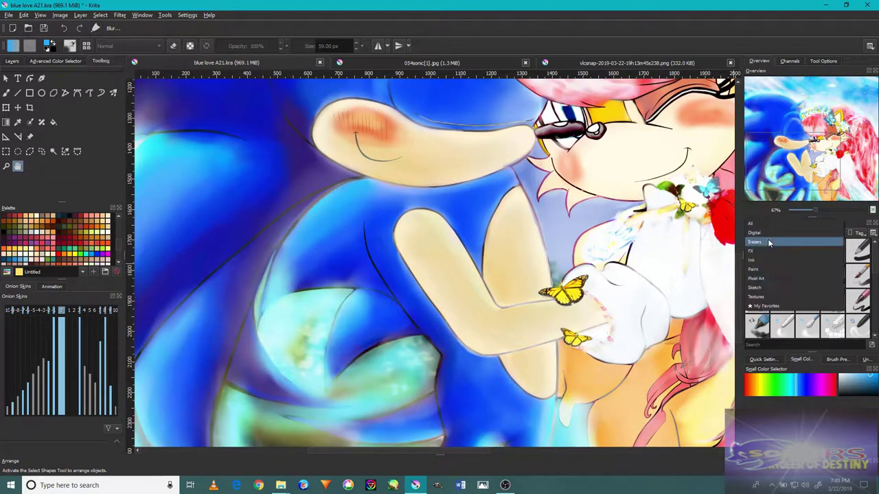
click(769, 286)
click(790, 232)
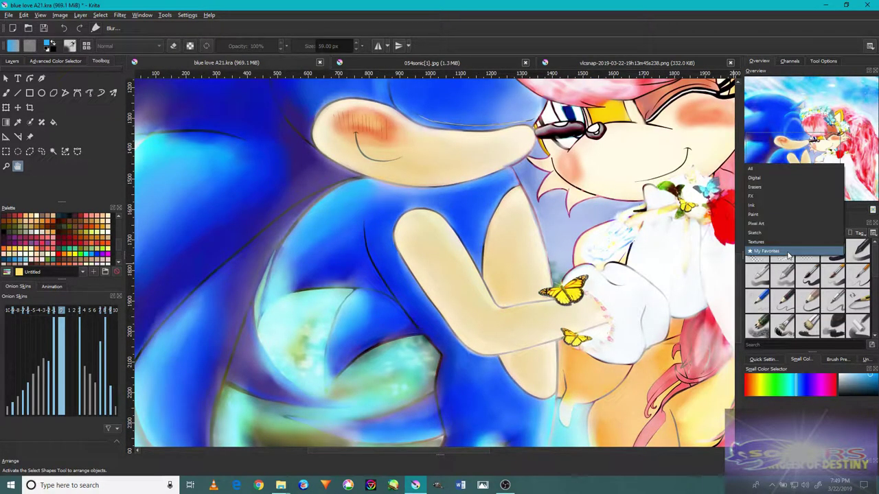
click(786, 267)
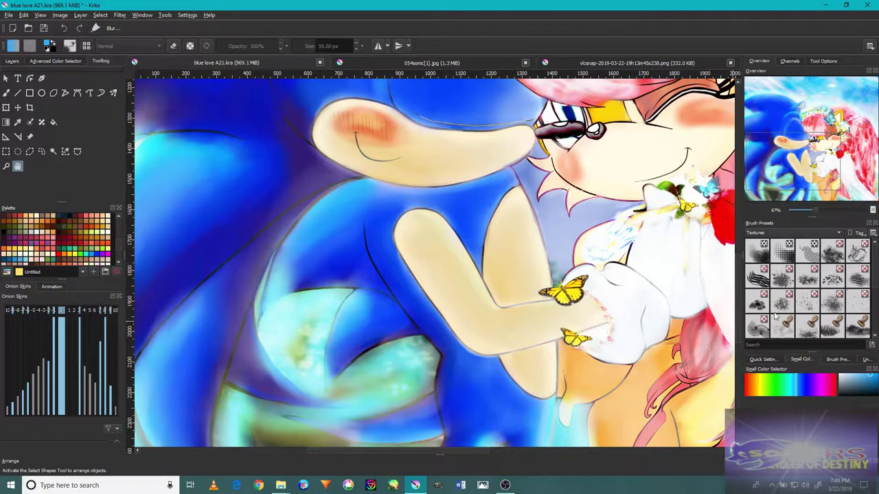
click(11, 62)
click(25, 194)
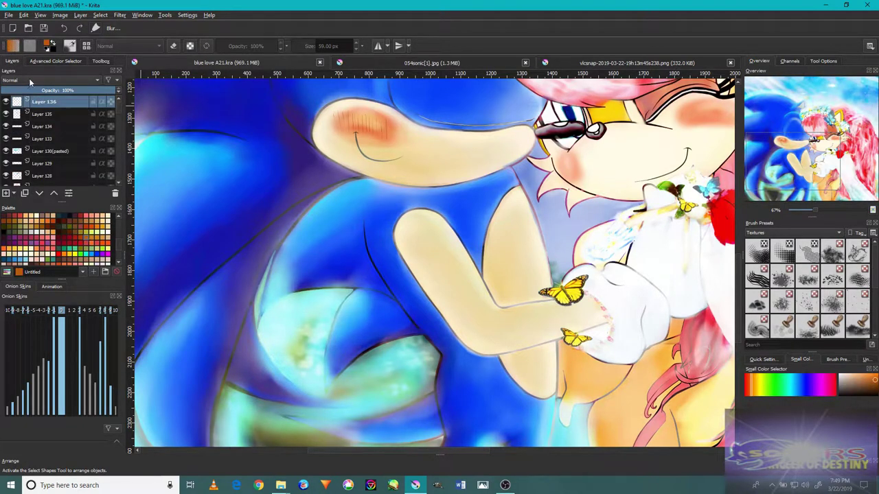
- Try several hues in the advanced colour selector and settle on a soft golden yellow paint colour
click(30, 63)
drag(53, 123, 86, 142)
drag(11, 118, 37, 90)
click(80, 143)
drag(81, 143, 83, 169)
click(40, 129)
click(17, 109)
mouse_move(17, 109)
mouse_down()
mouse_move(34, 89)
mouse_move(76, 110)
mouse_move(73, 135)
mouse_move(53, 122)
mouse_move(81, 146)
mouse_up()
drag(39, 199, 115, 180)
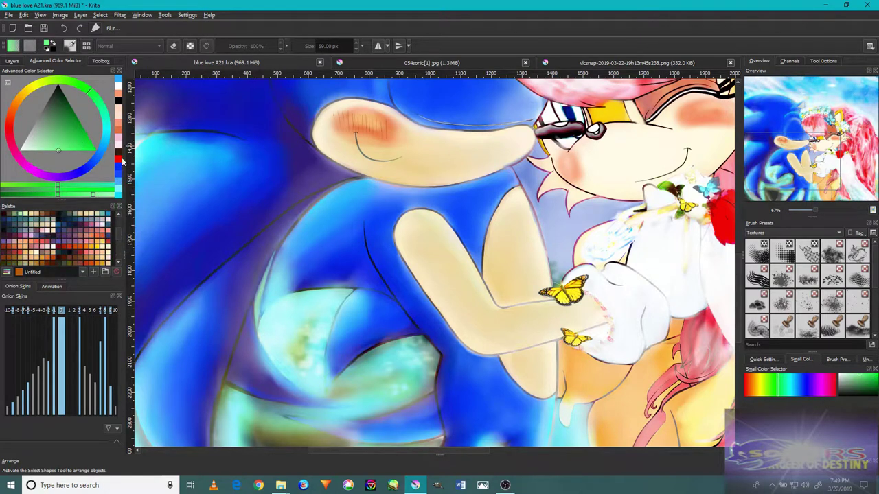
click(123, 161)
drag(68, 134, 63, 117)
drag(79, 187, 117, 188)
scroll(433, 314, down, 1)
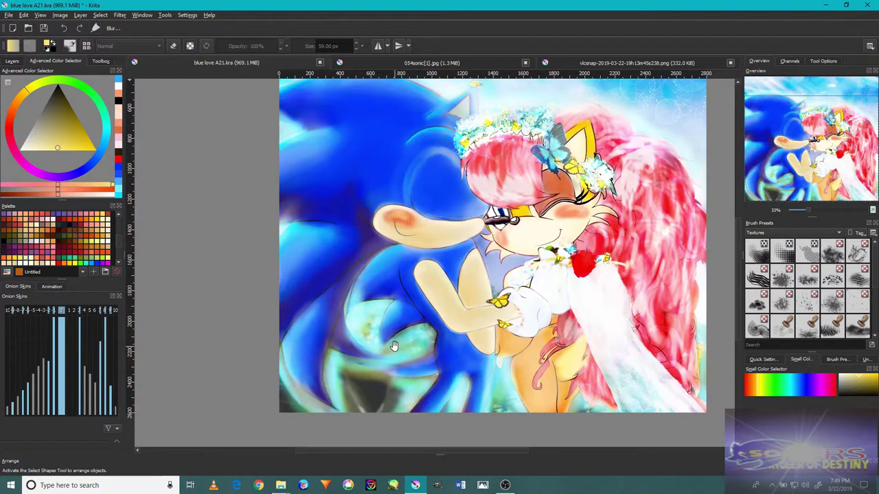
- Choose the soft airbrush from the Digital brush presets, add another new layer and activate the Freehand Brush tool
click(12, 62)
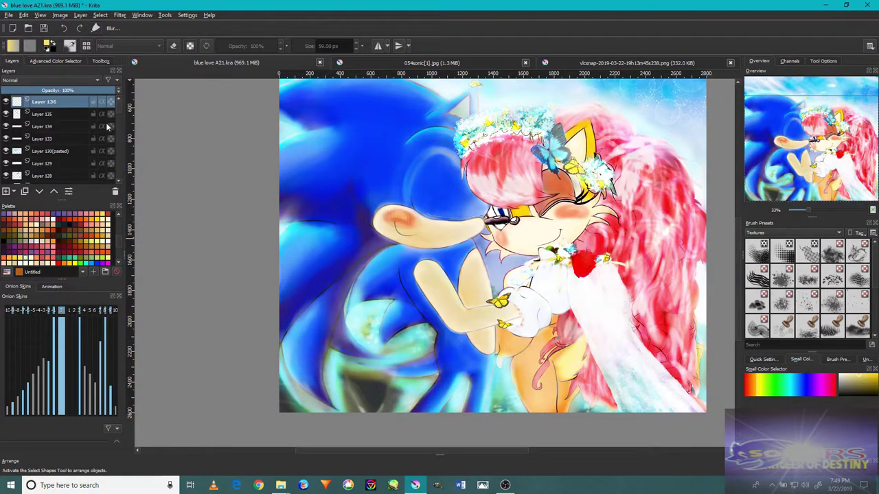
click(800, 235)
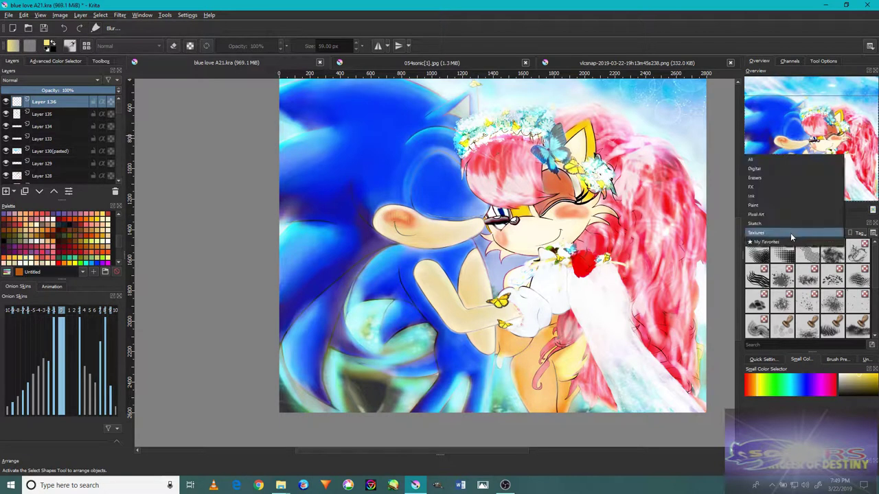
click(802, 172)
click(836, 251)
scroll(372, 363, up, 3)
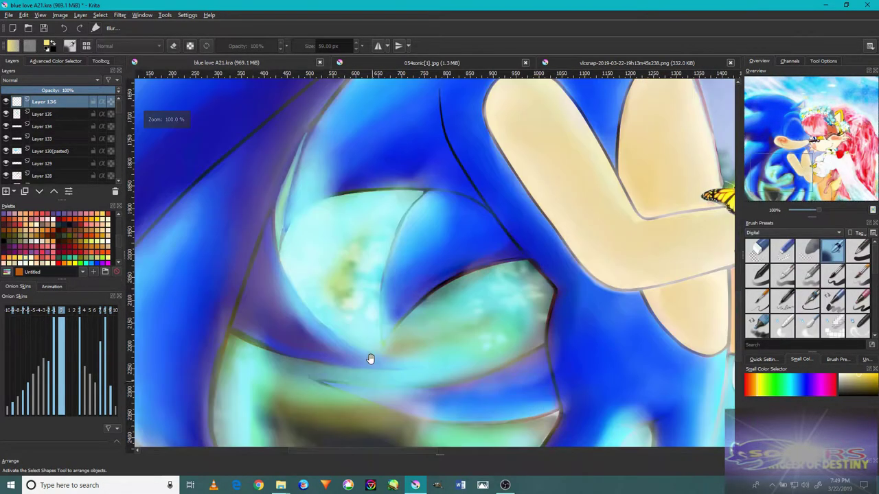
drag(420, 285, 443, 192)
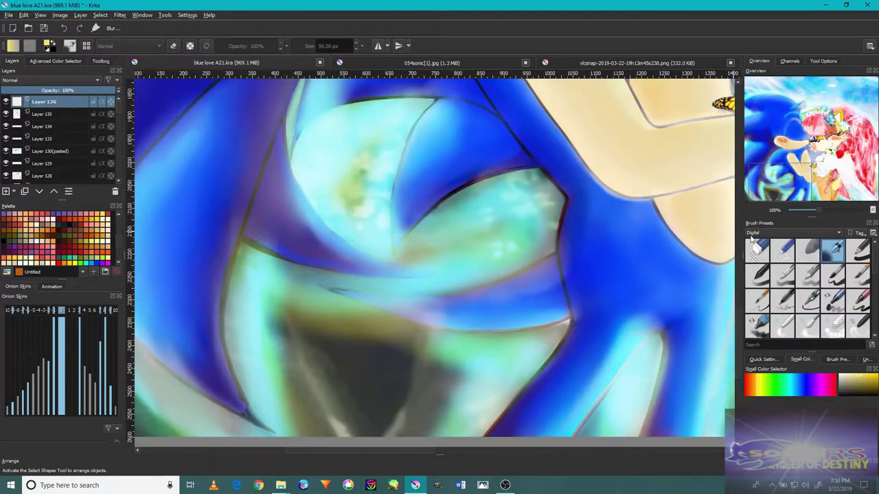
click(6, 191)
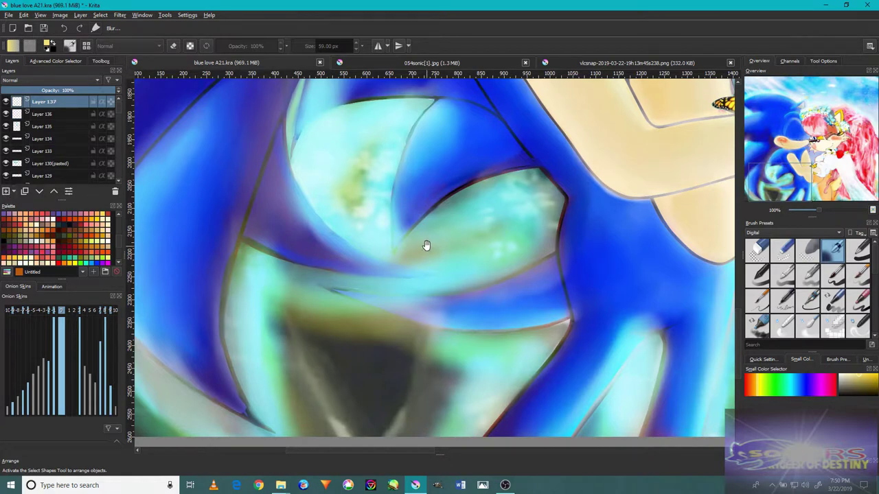
click(833, 252)
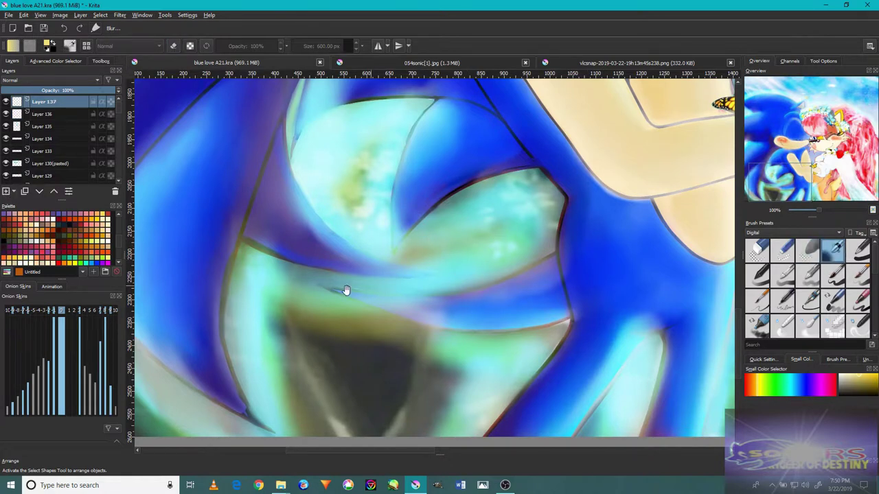
click(89, 61)
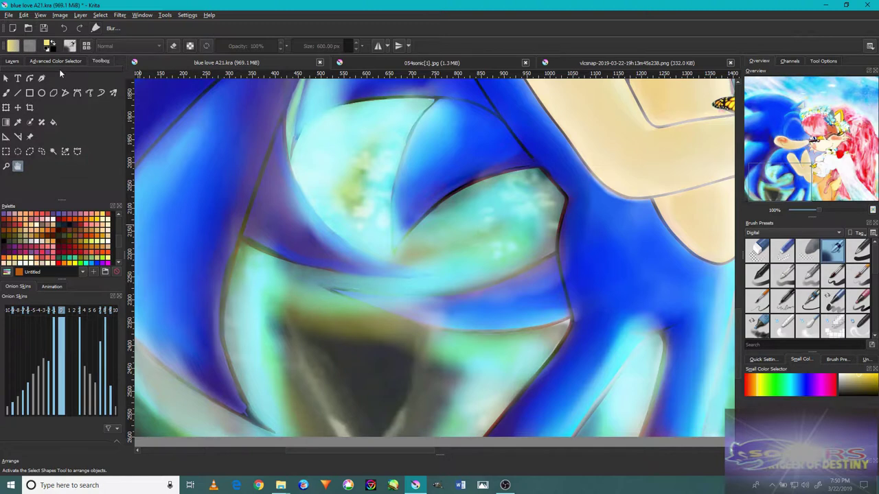
click(7, 93)
- Try tinting the dark patch between the blue hedgehog's lower quills golden yellow on the new layer, with its blending mode set to Overlay
drag(357, 398, 326, 312)
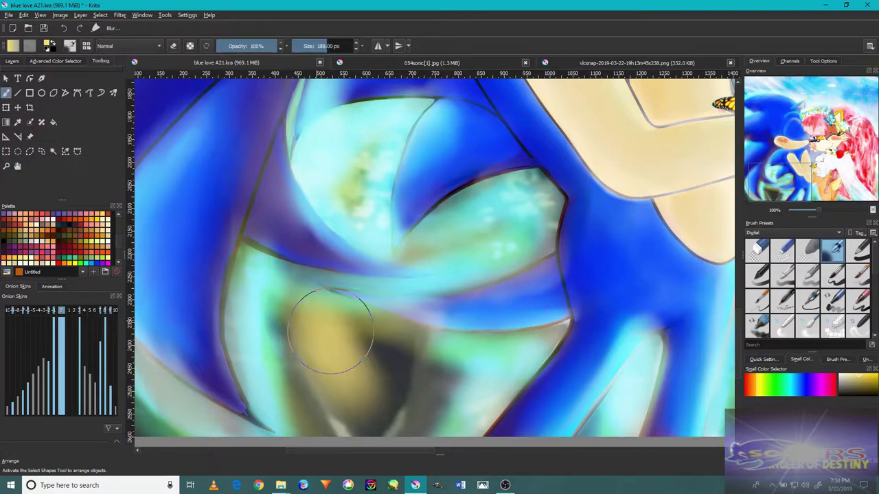
click(55, 62)
click(12, 61)
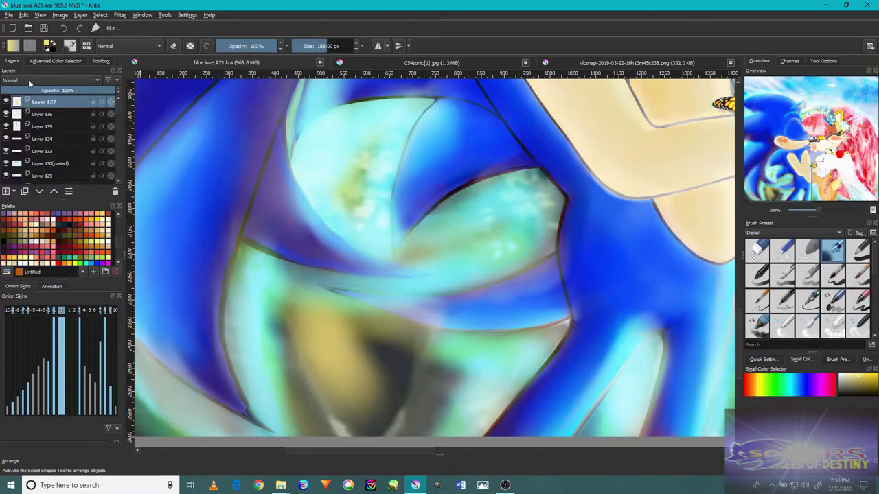
click(28, 80)
click(50, 101)
click(27, 80)
click(33, 151)
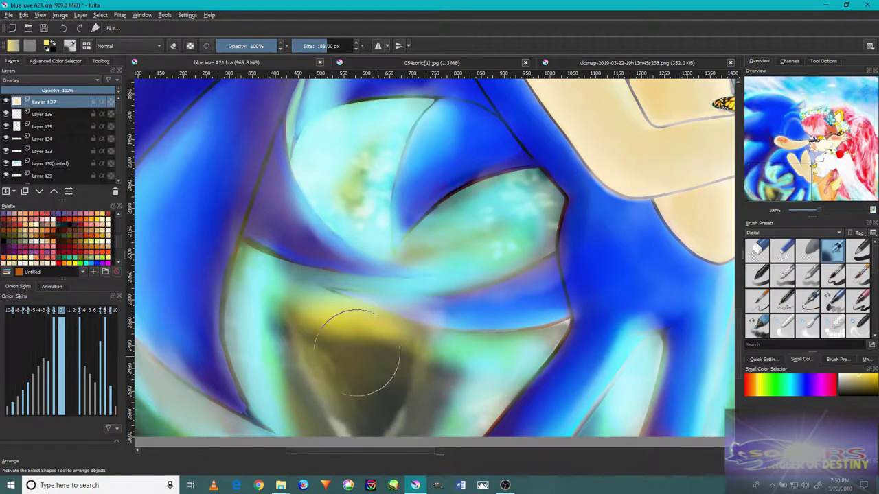
scroll(357, 354, down, 3)
scroll(295, 300, up, 2)
scroll(295, 300, left, 4)
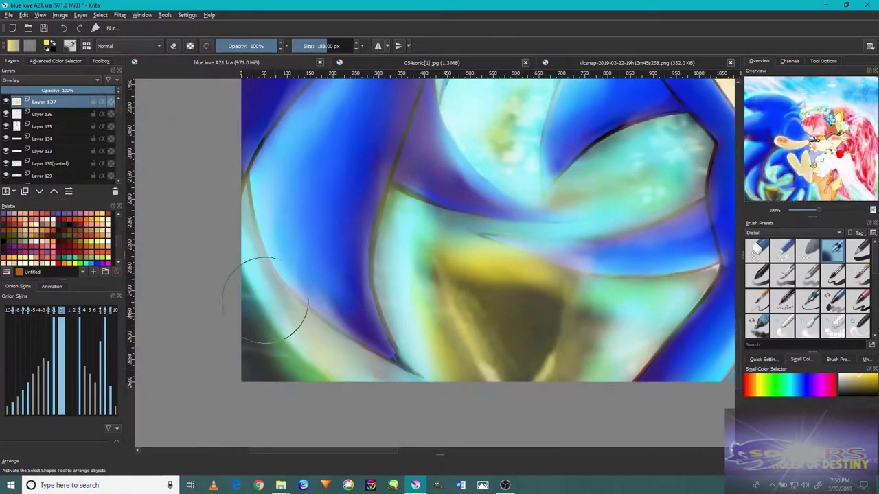
- Undo the golden yellow tint and the two newly added layers above Layer 135
scroll(275, 302, up, 3)
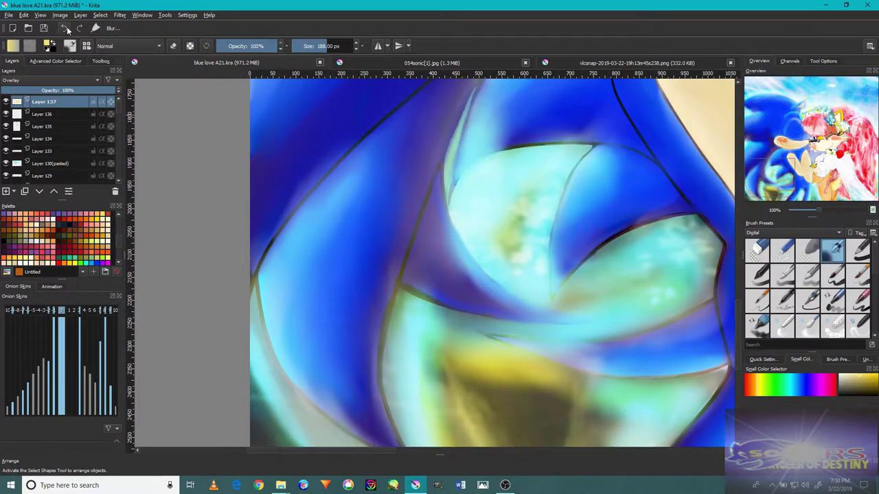
click(63, 28)
click(64, 28)
click(63, 28)
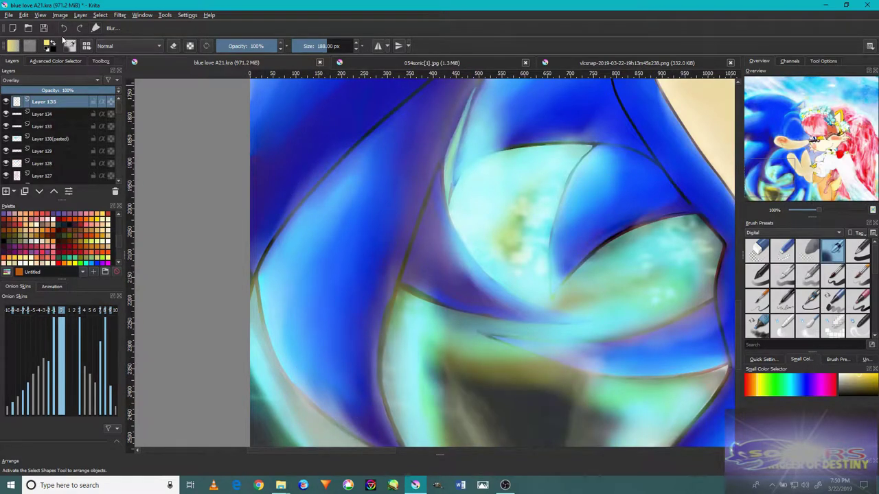
- Darken the patch between the hedgehog's lower quills on Overlay Layer 135 with a 188 px soft black airbrush
scroll(408, 176, down, 3)
mouse_move(560, 278)
mouse_down()
mouse_move(519, 202)
mouse_move(503, 194)
mouse_move(482, 252)
mouse_move(505, 208)
mouse_move(641, 240)
mouse_move(554, 284)
mouse_move(649, 260)
mouse_move(531, 209)
mouse_move(501, 262)
mouse_move(323, 325)
mouse_move(311, 313)
mouse_move(465, 309)
mouse_up()
scroll(473, 237, up, 3)
mouse_move(472, 237)
mouse_down()
mouse_move(633, 244)
mouse_move(590, 235)
mouse_move(569, 267)
mouse_move(627, 239)
mouse_move(421, 292)
mouse_up()
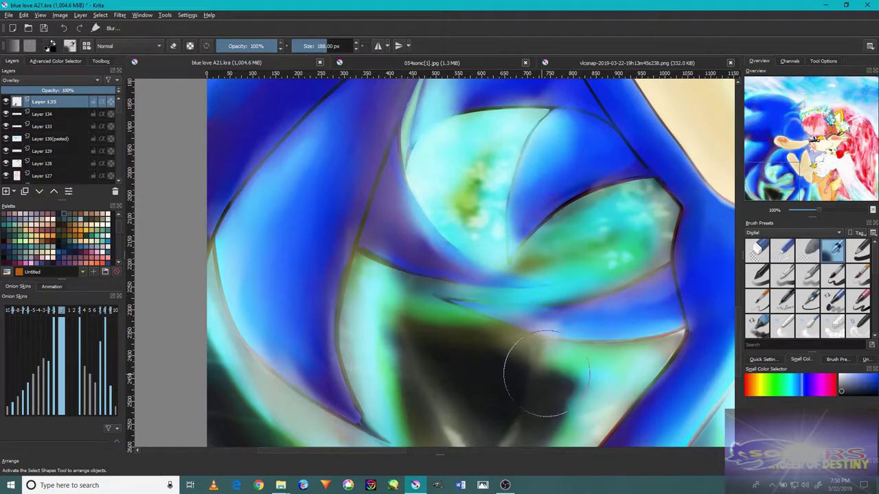
scroll(529, 362, down, 5)
scroll(570, 336, up, 4)
scroll(585, 329, down, 2)
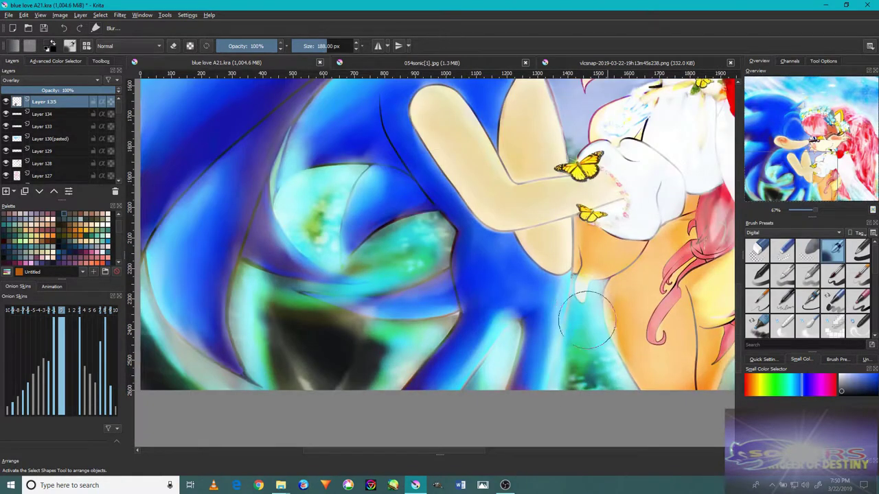
- Deepen the upper-right sky around the sparkling rings with sky blue on Overlay Layer 135
scroll(520, 291, up, 3)
scroll(596, 381, down, 3)
scroll(592, 350, up, 6)
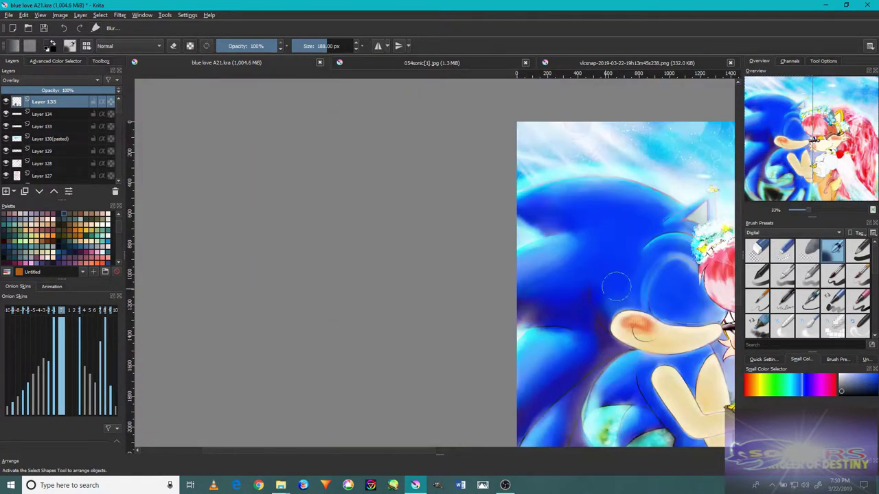
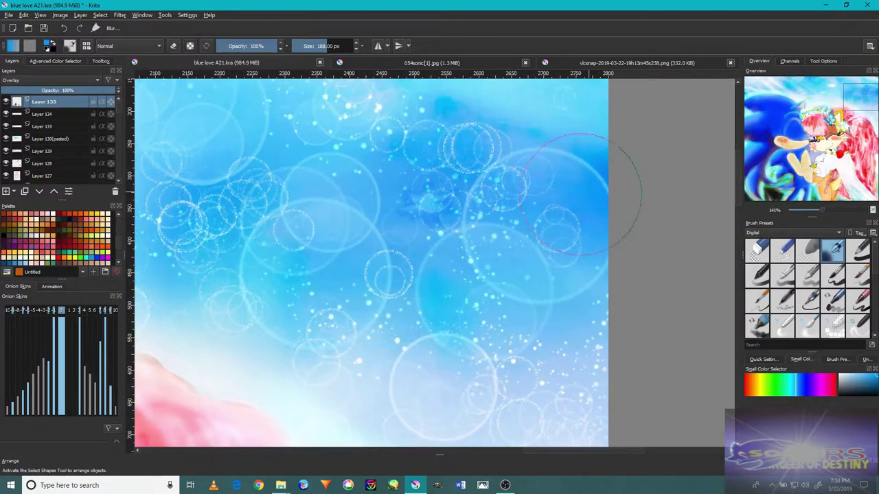
scroll(433, 260, down, 6)
scroll(381, 322, up, 3)
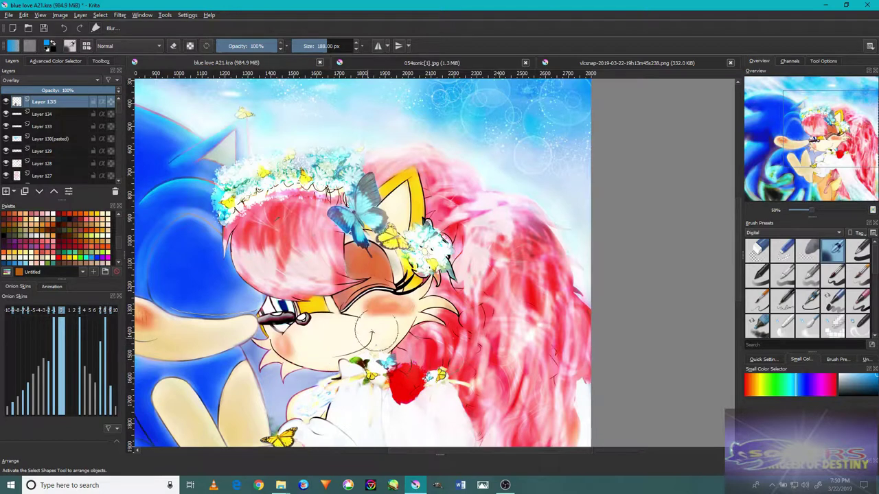
drag(358, 313, 486, 229)
scroll(407, 292, up, 2)
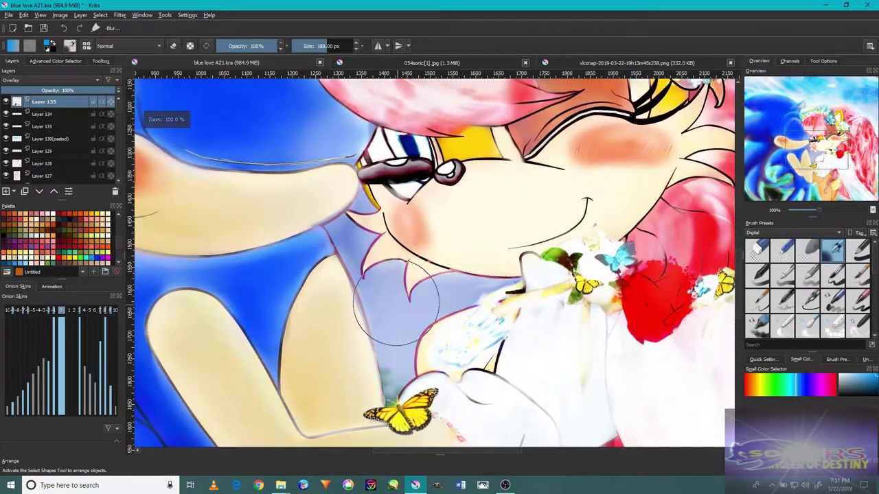
scroll(401, 285, down, 3)
scroll(523, 141, down, 2)
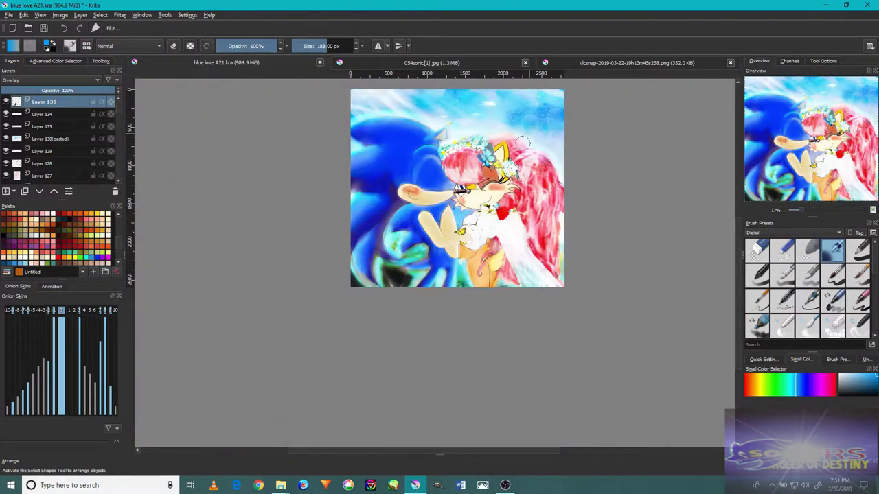
- Add a new layer above Layer 135 and airbrush deep blue into the background gap between the couple
click(807, 388)
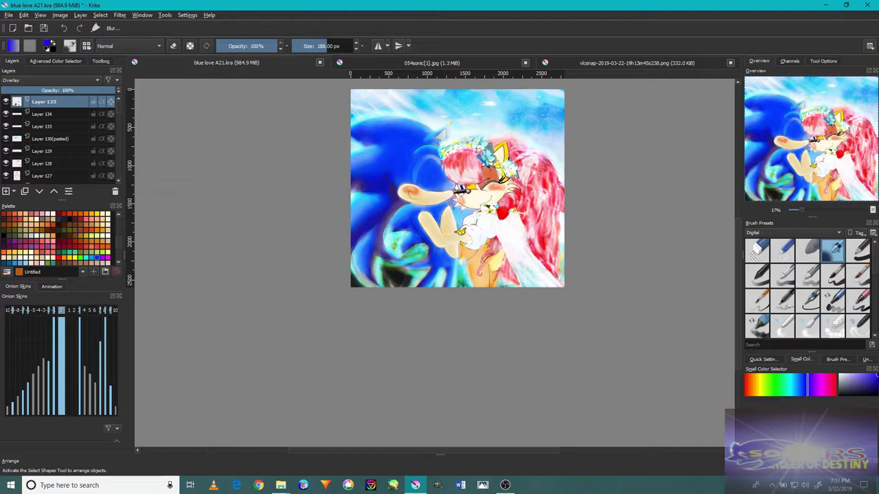
click(6, 191)
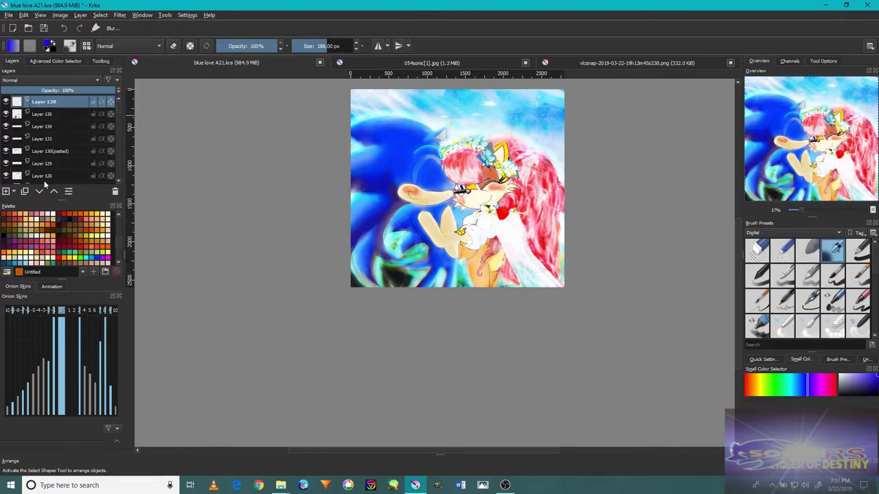
scroll(463, 336, up, 6)
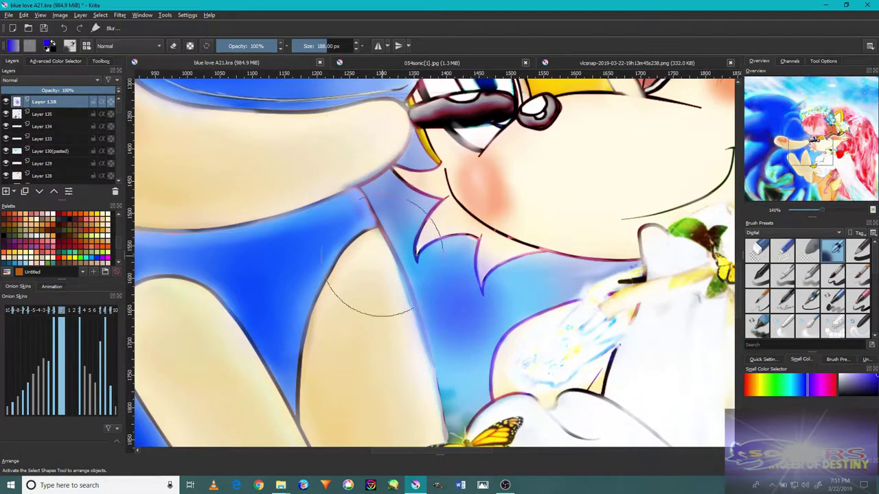
- Try Overlay on the deep blue tint layer, then set its blending mode to Color Dodge
click(33, 78)
click(44, 142)
click(34, 80)
click(41, 162)
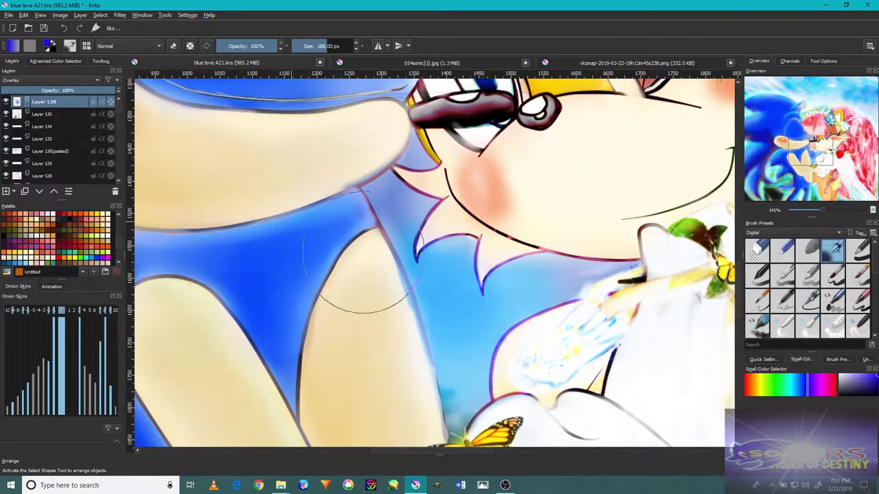
click(67, 81)
click(58, 115)
- Brush the deep blue Color Dodge tint across the sky and around the ring sparkles above the pink hair
key(minus)
key(minus)
key(minus)
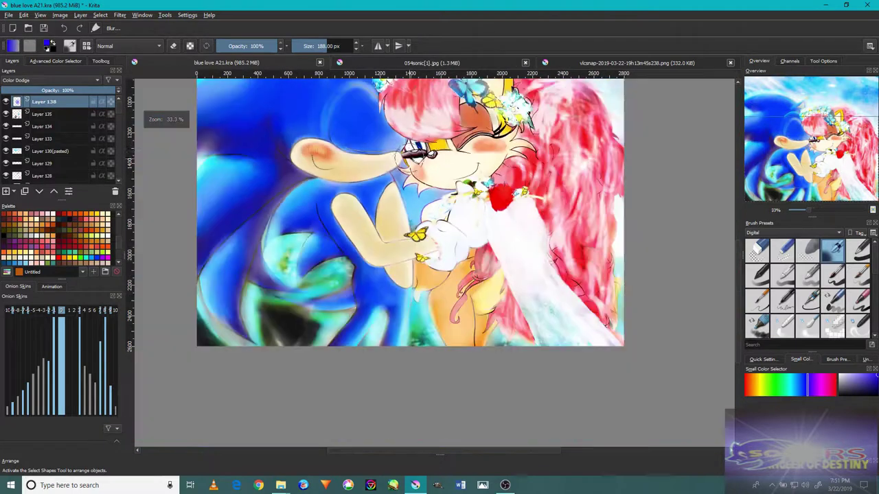
scroll(374, 169, up, 5)
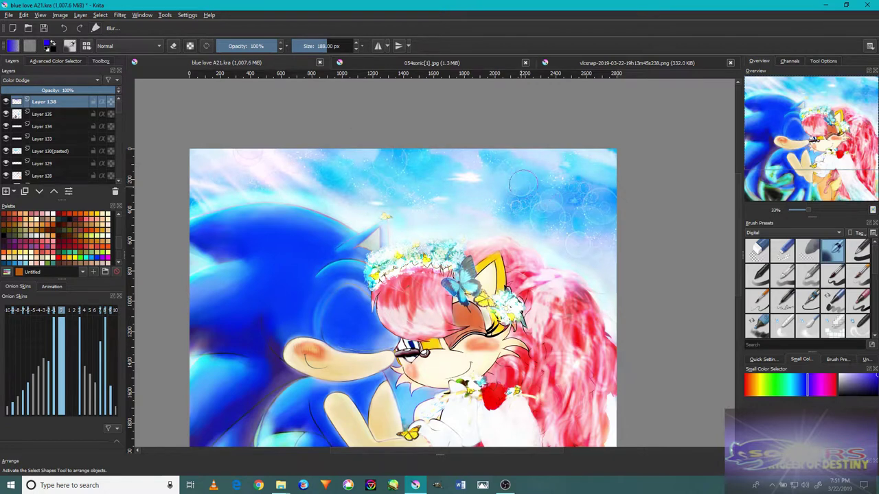
key(plus)
key(plus)
key(minus)
key(minus)
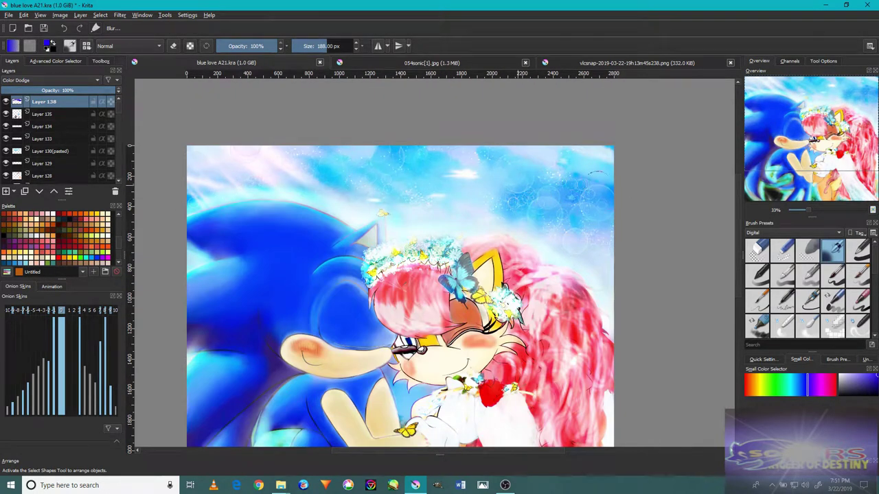
key(plus)
key(plus)
key(plus)
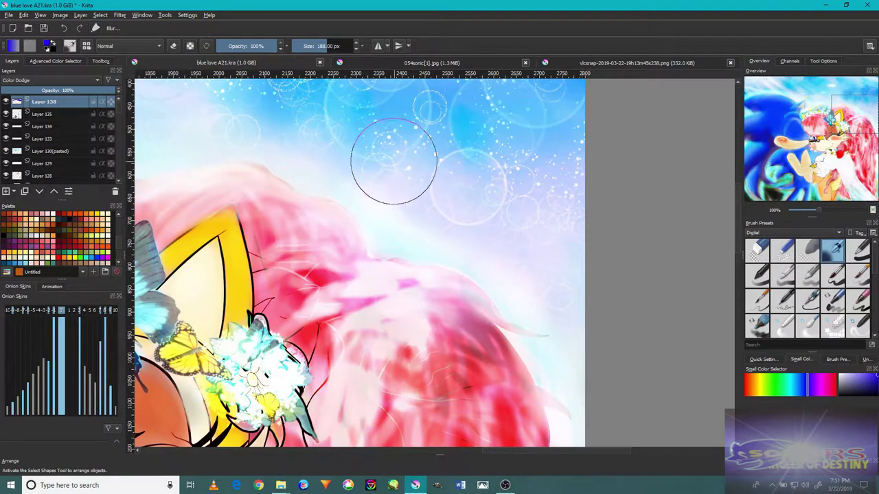
- Examine the tinted sky, the hair edges and the whole composition at several zoom levels
key(minus)
key(minus)
key(minus)
key(minus)
key(plus)
key(plus)
key(plus)
key(plus)
key(minus)
key(minus)
key(minus)
key(minus)
key(minus)
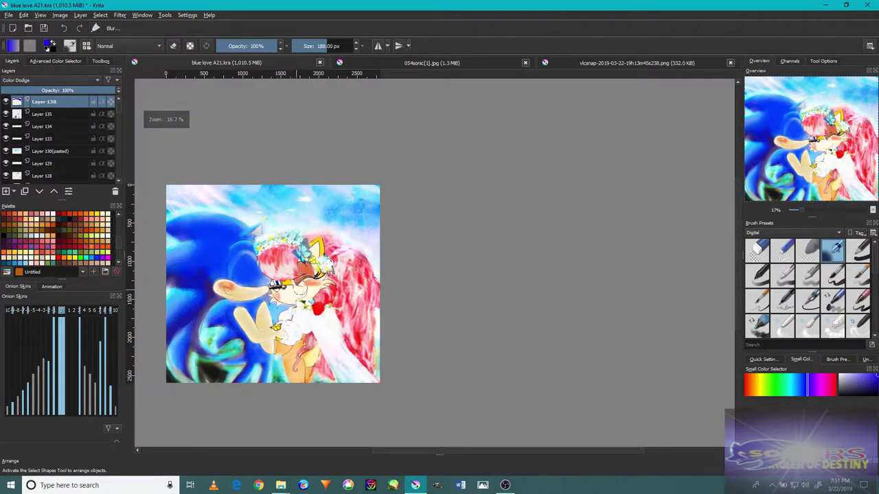
drag(294, 236, 408, 168)
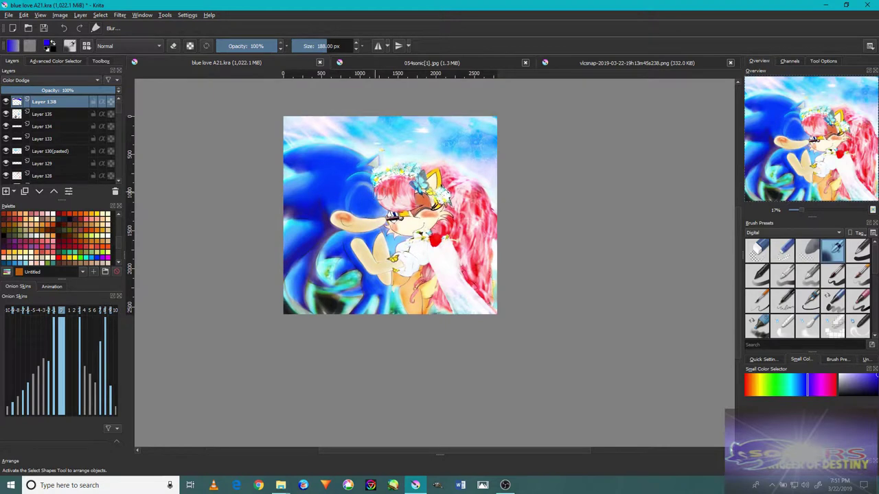
key(plus)
key(plus)
key(plus)
key(plus)
key(minus)
key(minus)
mouse_move(416, 175)
mouse_down()
mouse_move(440, 178)
mouse_move(477, 131)
mouse_up()
- Switch to the Textures brush presets, try the 250 px sparkle brush and settle on the 135 px speckle brush
click(796, 232)
click(779, 303)
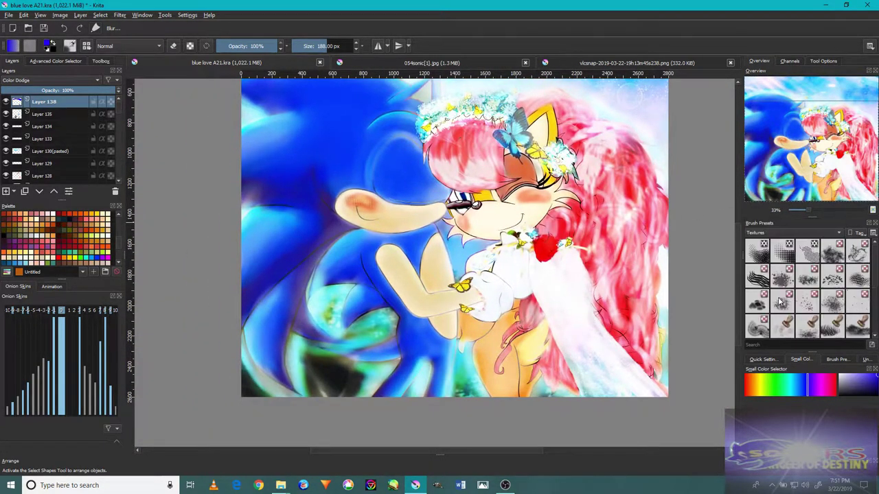
click(849, 302)
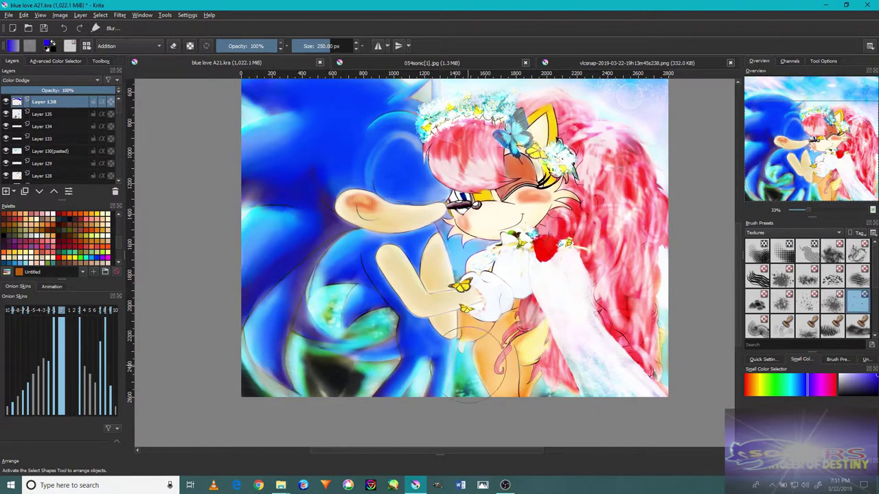
key(plus)
key(plus)
click(808, 302)
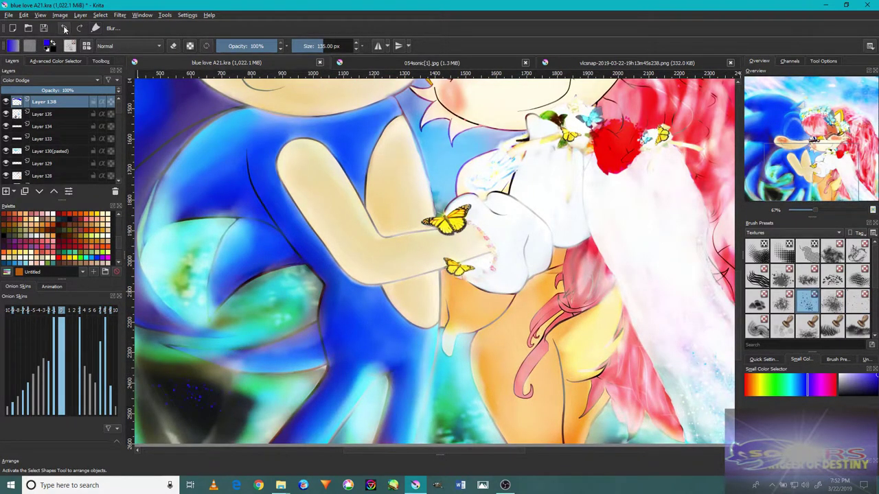
- Sample a sea green from the background and scatter green speckles over the dark patch between the lower quills
ctrl+click(219, 422)
drag(182, 401, 368, 293)
drag(401, 342, 288, 380)
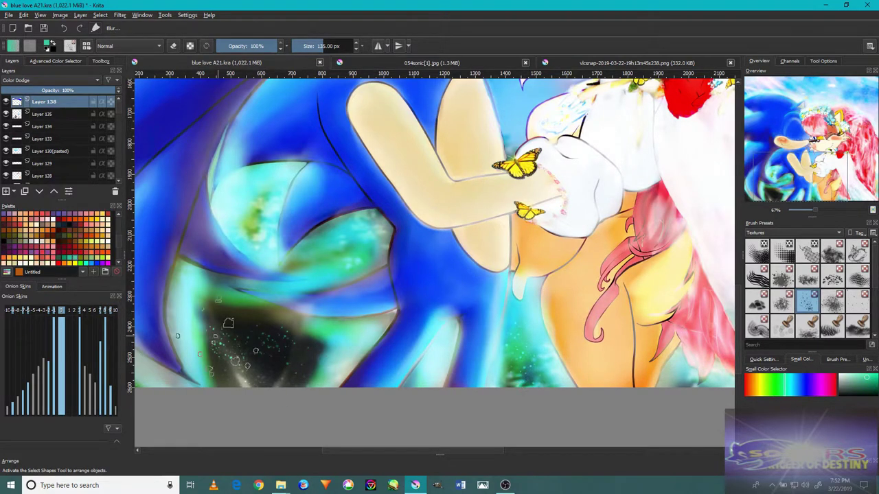
drag(206, 311, 294, 369)
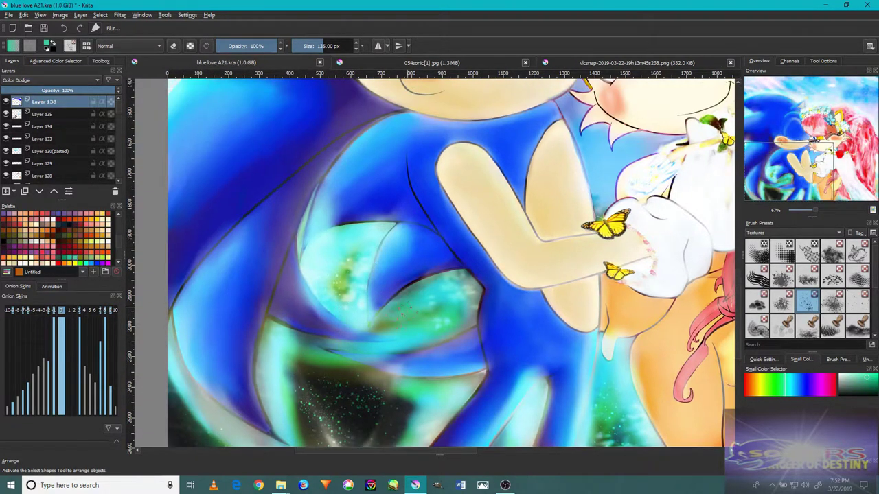
- Sample a pale cyan from the sky and scatter speckles over the blue gap between the torso and the chin fur
scroll(412, 278, up, 10)
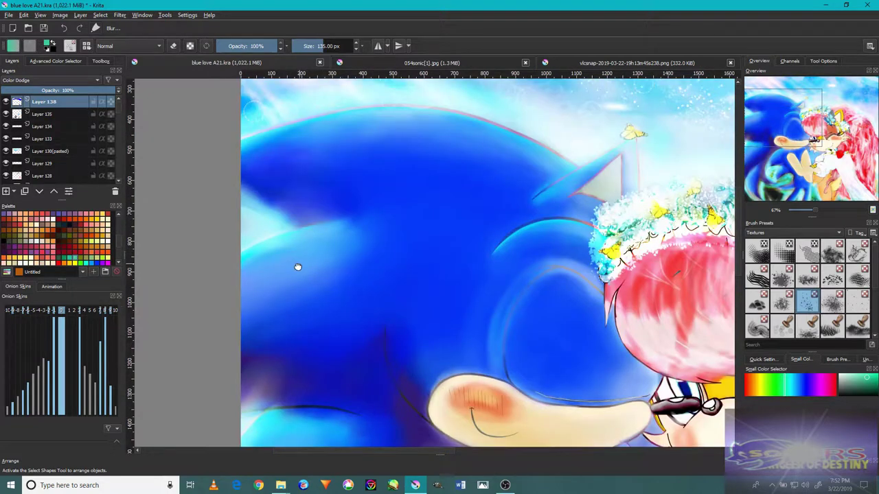
scroll(233, 257, up, 4)
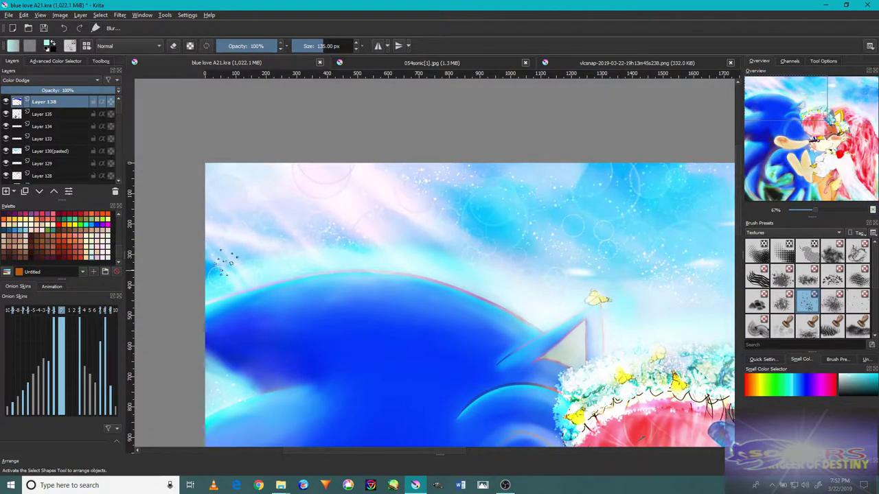
scroll(405, 311, down, 10)
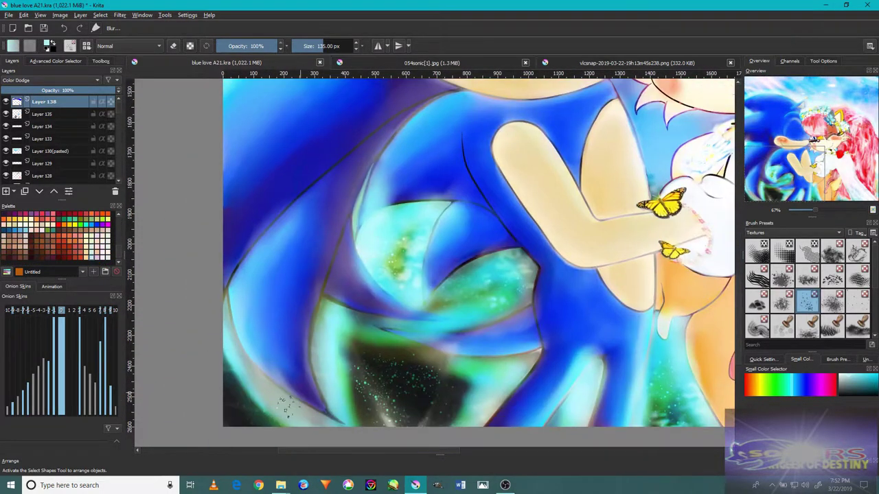
scroll(213, 263, up, 5)
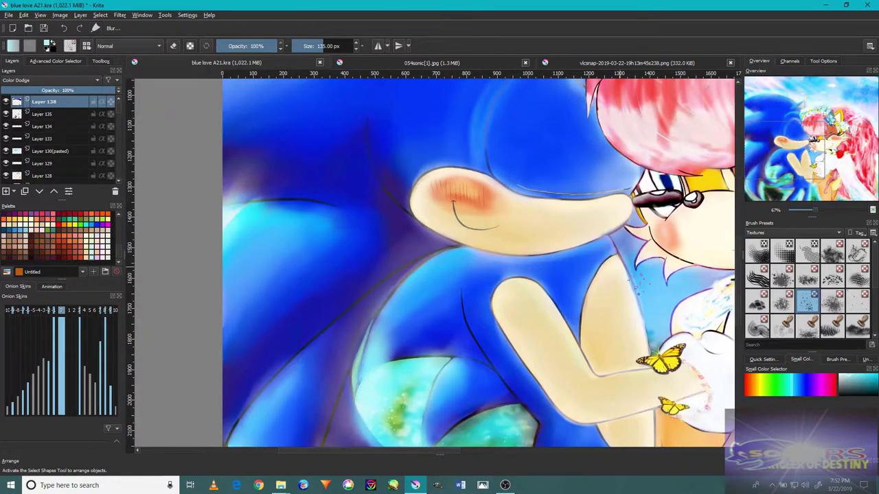
scroll(637, 266, up, 5)
mouse_move(604, 233)
mouse_down()
mouse_move(605, 285)
mouse_move(583, 274)
mouse_move(637, 266)
mouse_up()
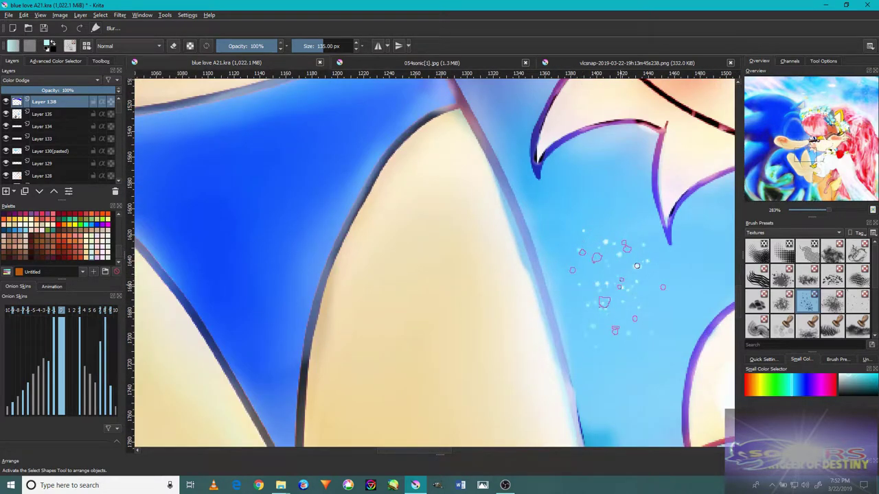
scroll(636, 266, down, 5)
scroll(337, 420, down, 3)
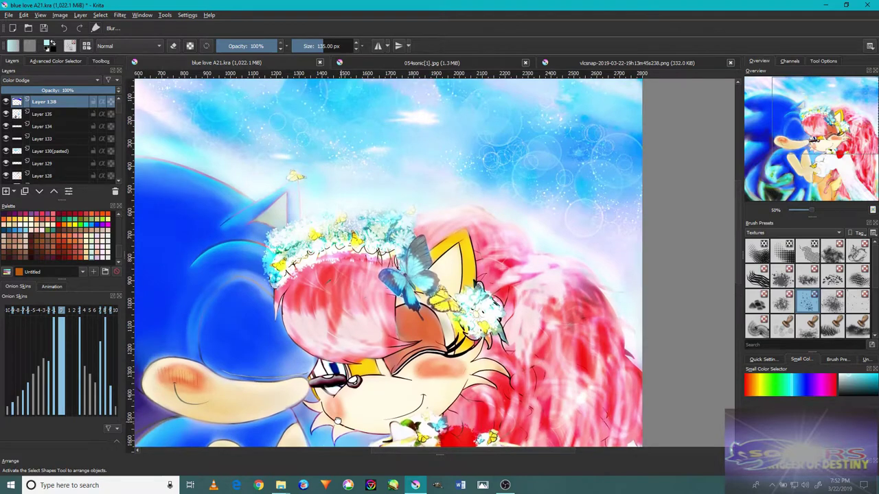
scroll(336, 420, up, 5)
drag(371, 312, 346, 390)
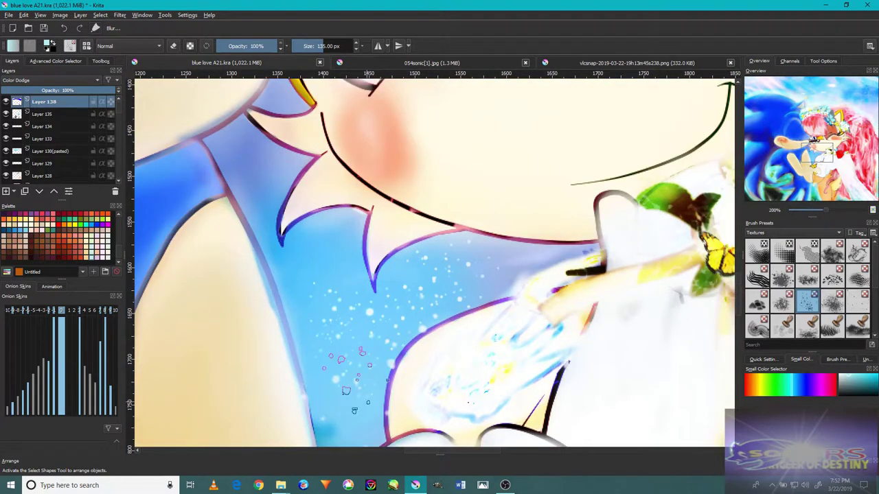
- Sample a pale lavender and scatter fine speckles across the sky and over the flower crown
scroll(346, 390, down, 7)
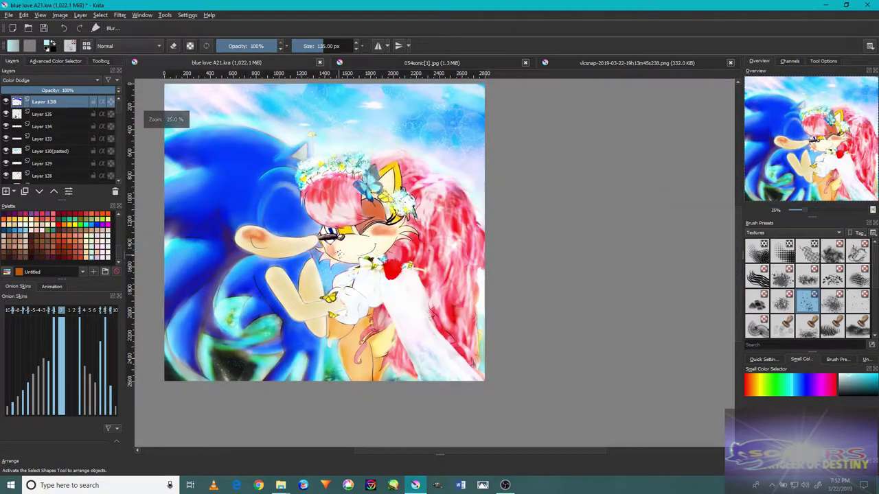
scroll(452, 121, up, 2)
drag(308, 300, 455, 28)
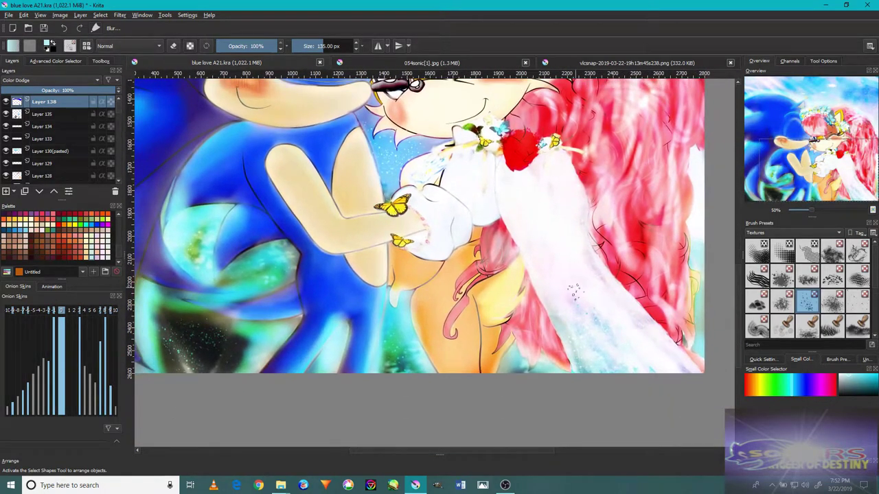
drag(584, 298, 503, 358)
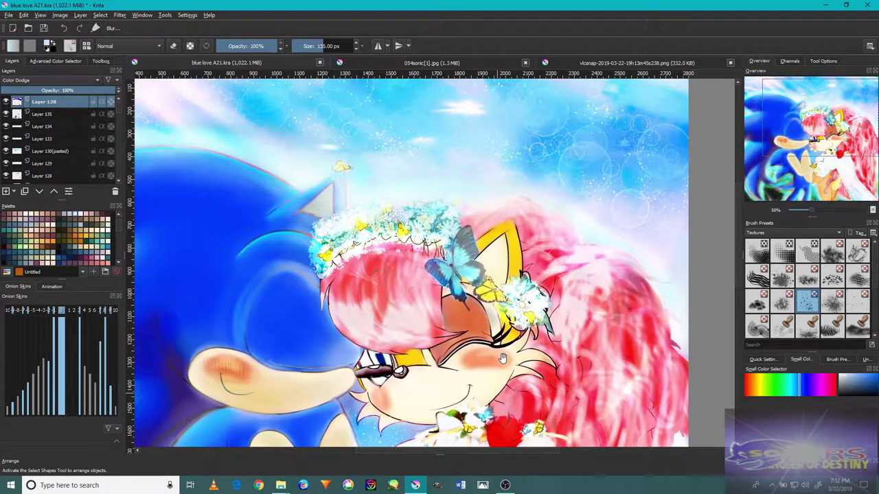
drag(530, 203, 498, 300)
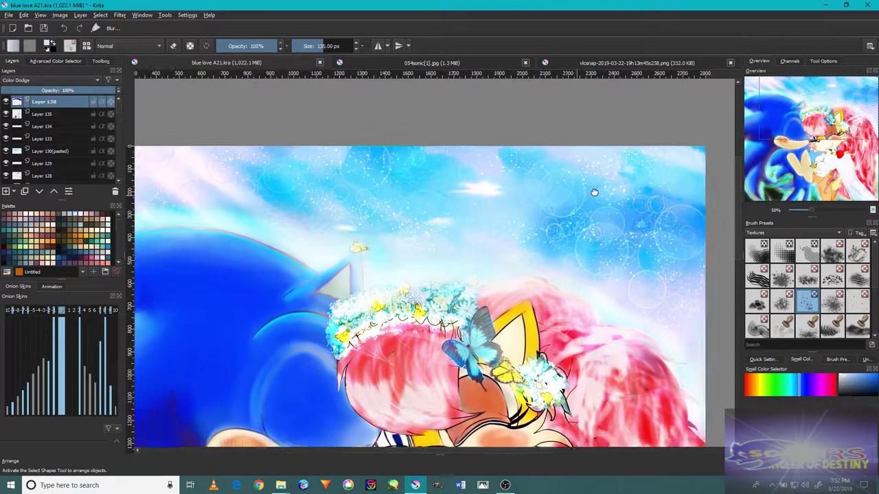
drag(281, 233, 448, 207)
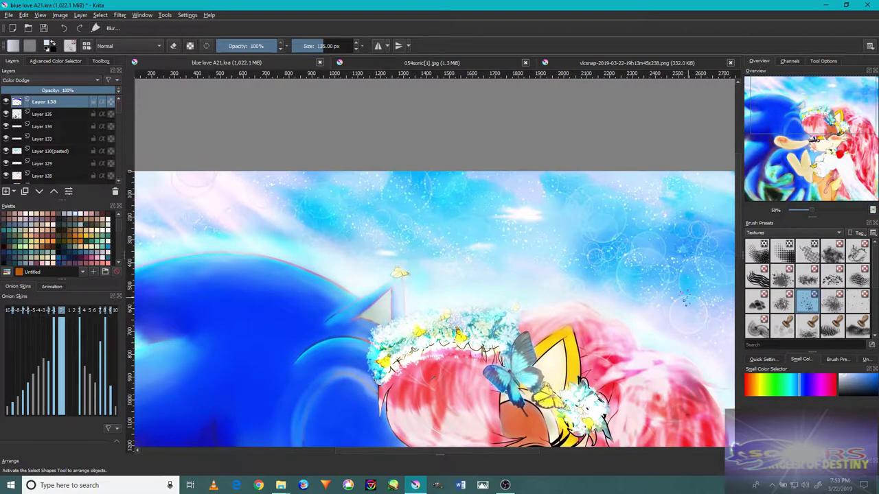
scroll(550, 288, up, 2)
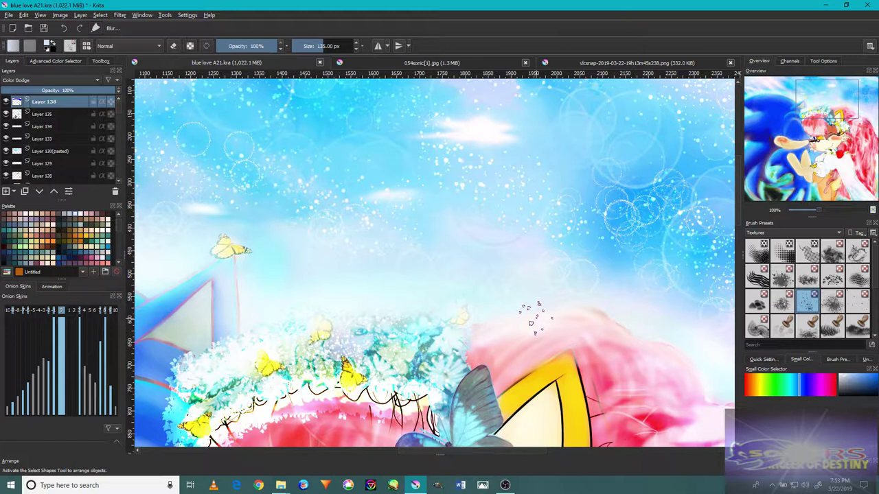
drag(469, 312, 525, 166)
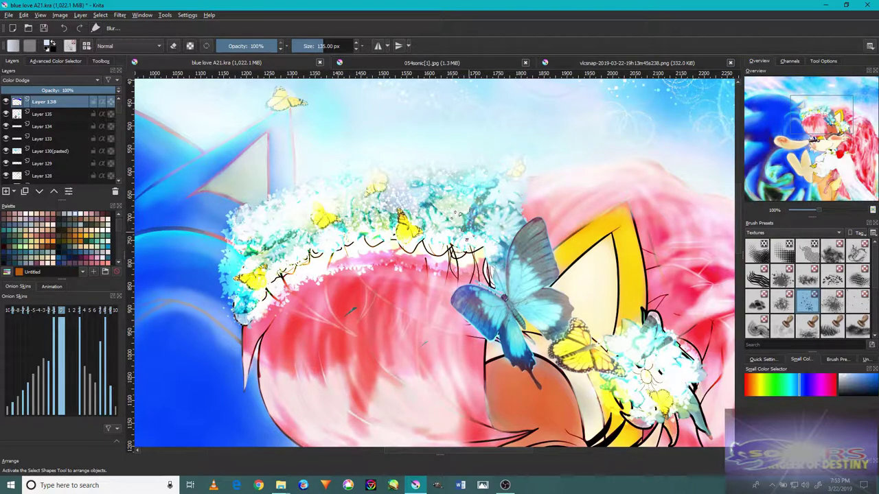
drag(558, 300, 515, 221)
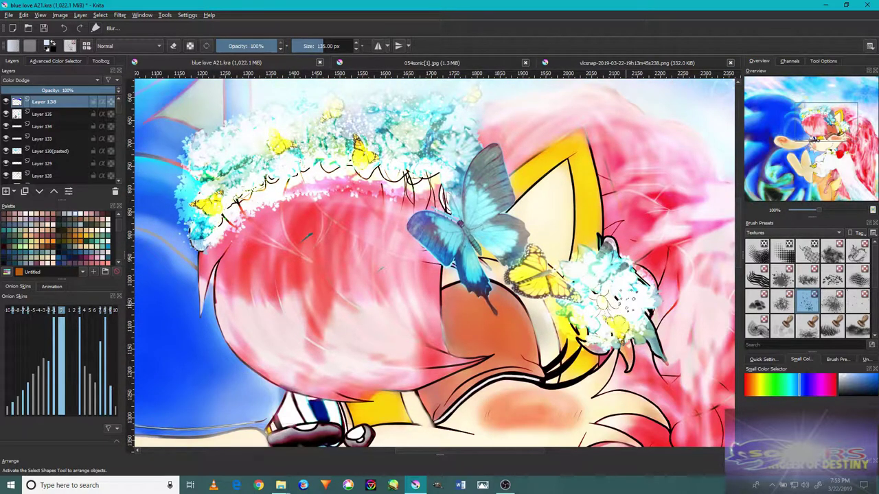
scroll(330, 110, up, 1)
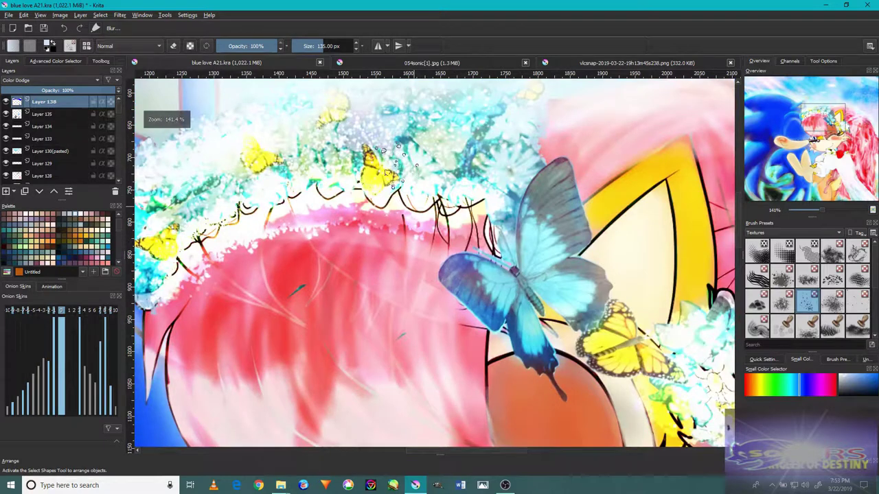
scroll(382, 130, down, 1)
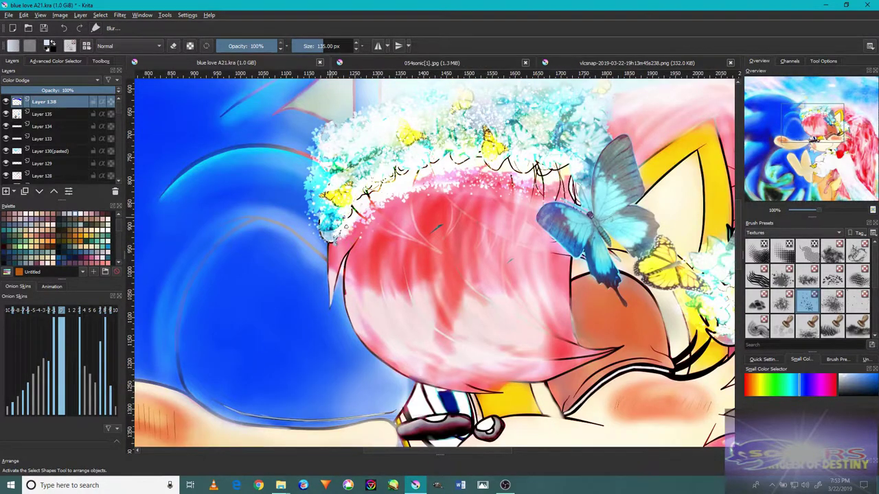
- Switch to the Digital brush presets, choose the airbrush at 10 px and try darkening the small nose's rim with a sampled dark maroon
scroll(340, 214, down, 3)
scroll(405, 336, up, 6)
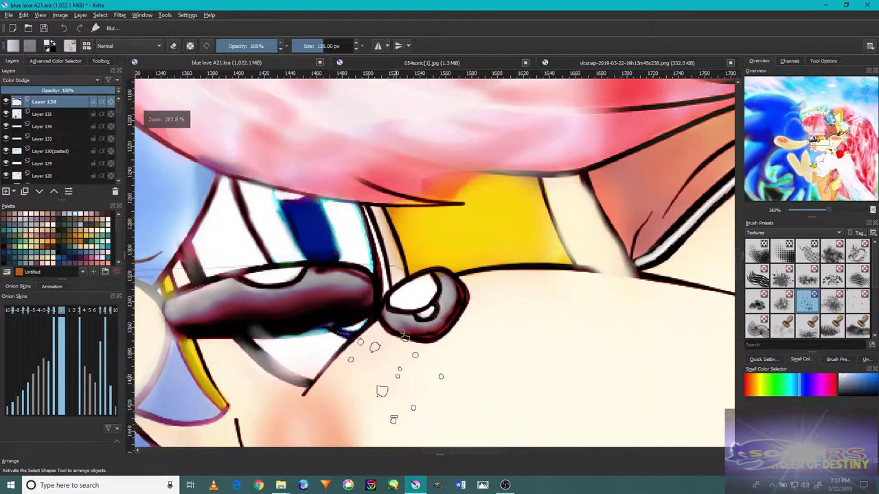
click(796, 233)
click(804, 206)
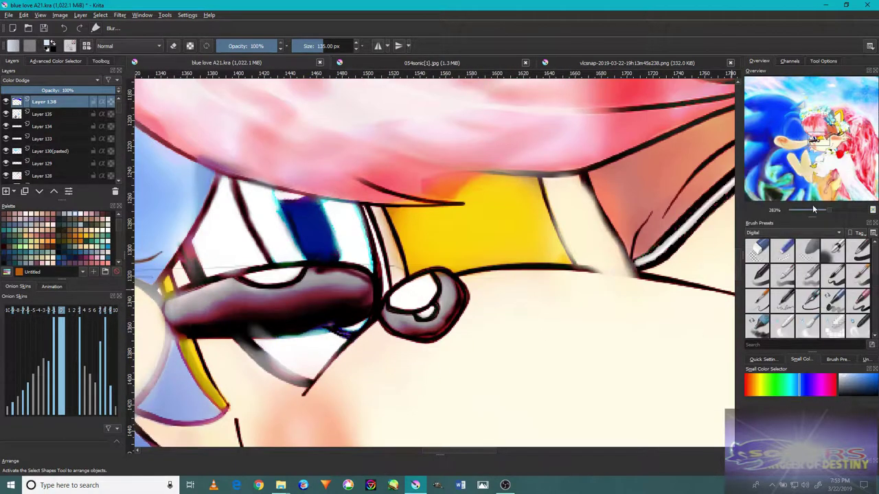
click(836, 249)
scroll(443, 284, up, 2)
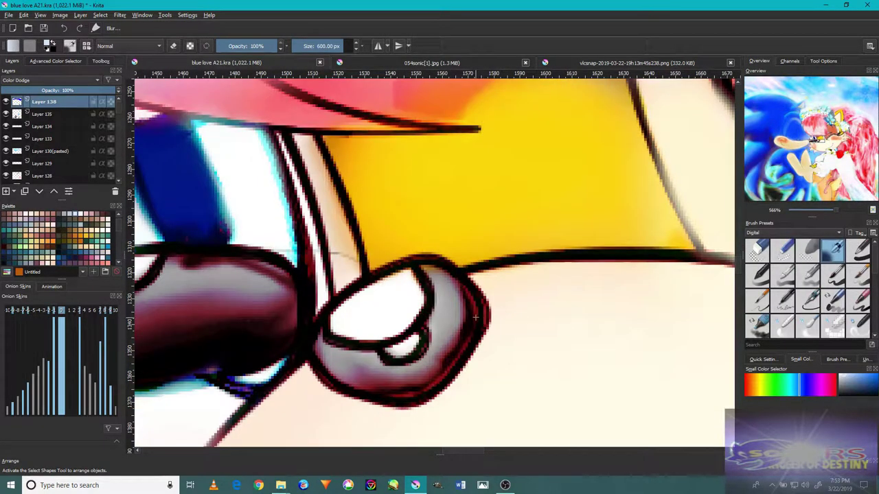
ctrl+click(482, 328)
drag(459, 336, 461, 309)
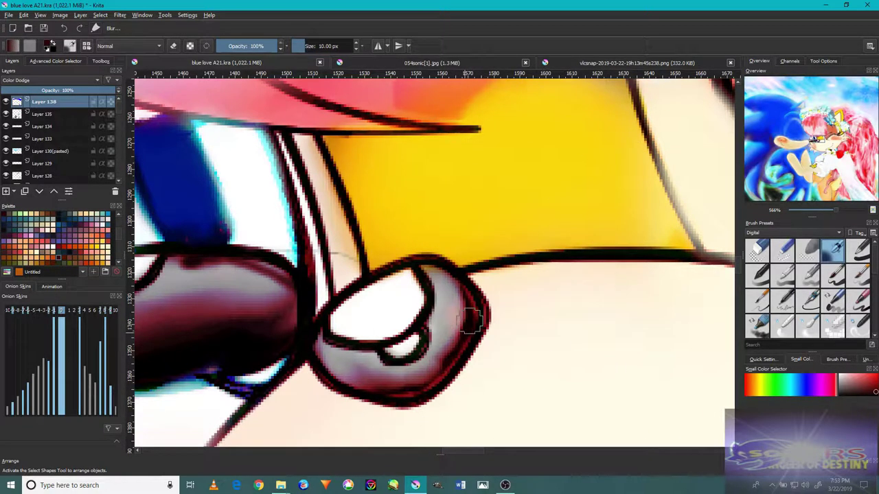
- Add a new paint layer, choose black and shade around the rim and lower edge of the small nose
click(10, 190)
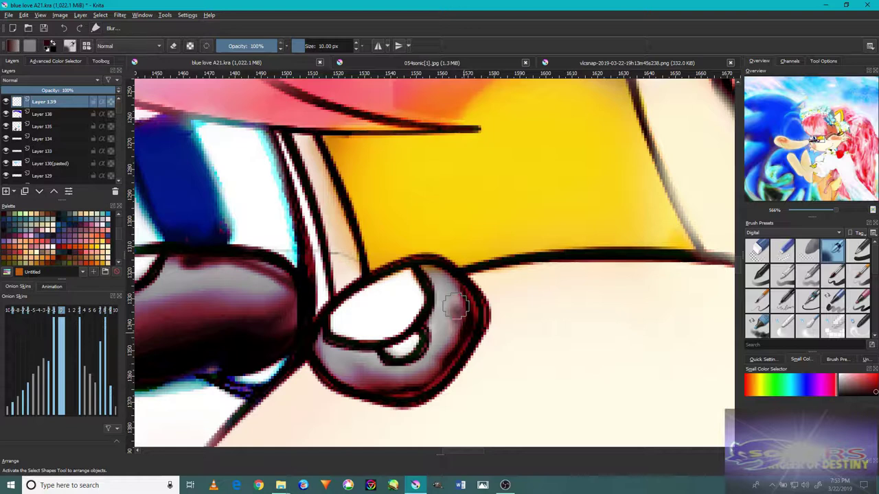
click(9, 81)
click(55, 61)
mouse_move(469, 313)
mouse_down()
mouse_move(467, 292)
mouse_move(435, 275)
mouse_move(439, 266)
mouse_up()
mouse_move(474, 312)
mouse_down()
mouse_move(435, 373)
mouse_move(353, 386)
mouse_move(313, 337)
mouse_move(400, 398)
mouse_up()
mouse_move(343, 378)
mouse_down()
mouse_move(396, 396)
mouse_move(461, 341)
mouse_move(413, 380)
mouse_move(343, 378)
mouse_up()
- Brush black shading along the blue character's long nose and undo the last stroke
drag(230, 346, 447, 298)
mouse_move(286, 341)
mouse_down()
mouse_move(443, 318)
mouse_move(349, 338)
mouse_move(461, 312)
mouse_move(391, 332)
mouse_move(468, 312)
mouse_move(352, 338)
mouse_move(503, 298)
mouse_move(508, 255)
mouse_move(462, 221)
mouse_move(497, 224)
mouse_move(508, 253)
mouse_move(480, 235)
mouse_move(379, 214)
mouse_up()
drag(381, 258, 570, 237)
mouse_move(322, 330)
mouse_down()
mouse_move(291, 320)
mouse_move(323, 223)
mouse_move(377, 213)
mouse_up()
click(64, 28)
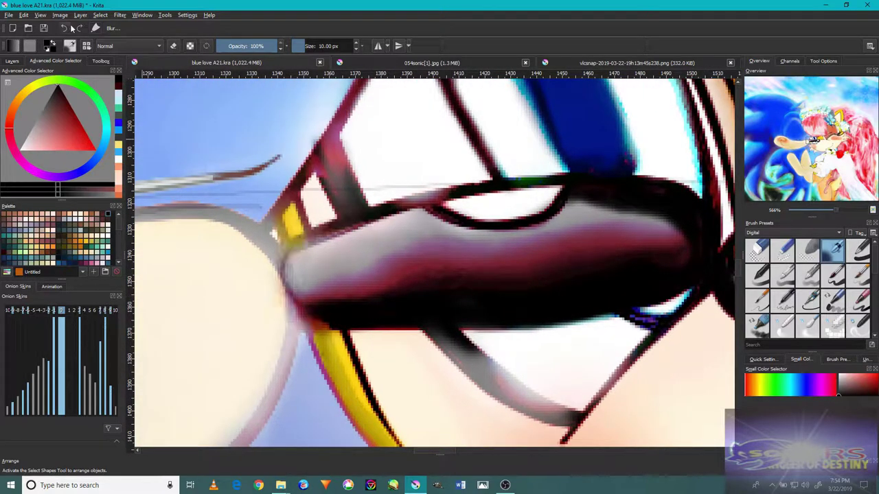
- Thicken the black outline around the long nose's tip and deepen the black shading along its lower half
scroll(428, 244, down, 10)
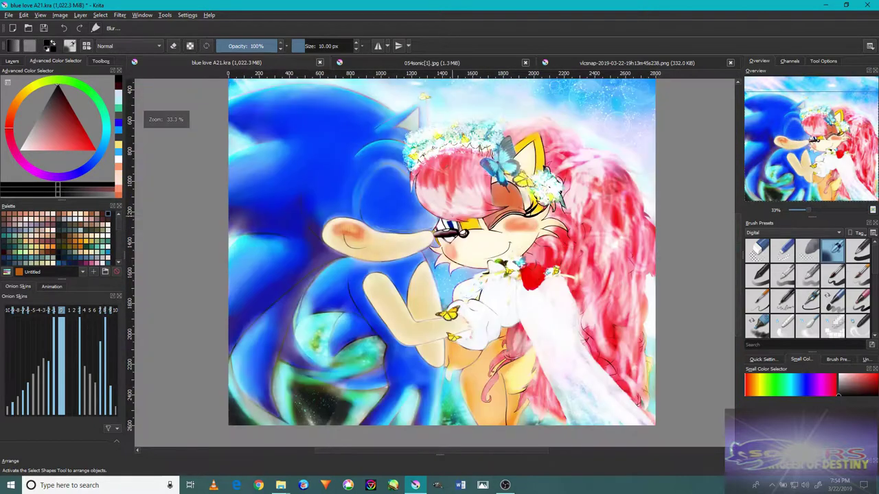
scroll(429, 244, up, 1)
scroll(443, 240, up, 12)
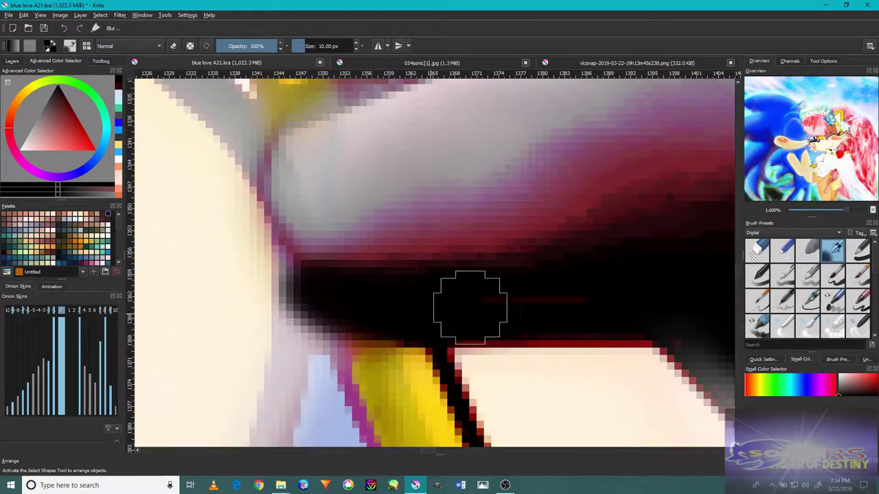
scroll(435, 309, down, 2)
mouse_move(472, 272)
mouse_down()
mouse_move(392, 252)
mouse_move(364, 277)
mouse_move(271, 249)
mouse_move(427, 157)
mouse_move(281, 255)
mouse_up()
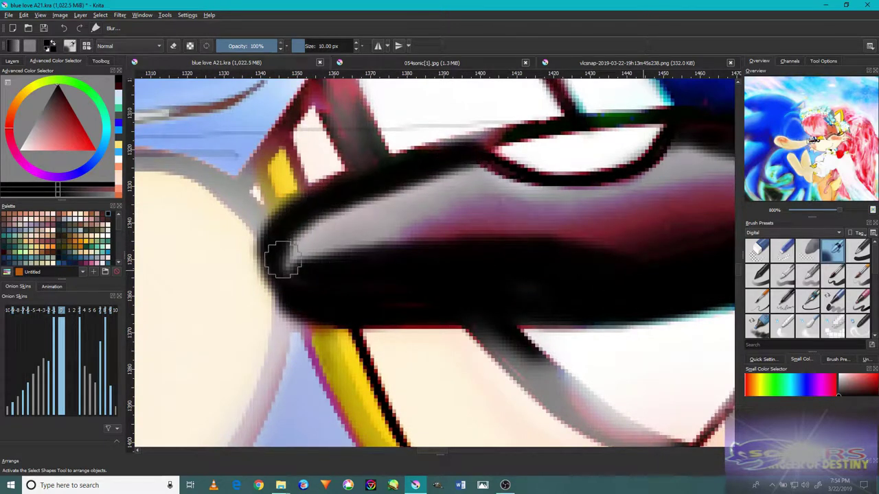
scroll(494, 255, down, 1)
mouse_move(404, 284)
mouse_down()
mouse_move(541, 275)
mouse_move(404, 258)
mouse_move(556, 252)
mouse_move(494, 287)
mouse_up()
scroll(399, 279, down, 5)
scroll(398, 279, up, 4)
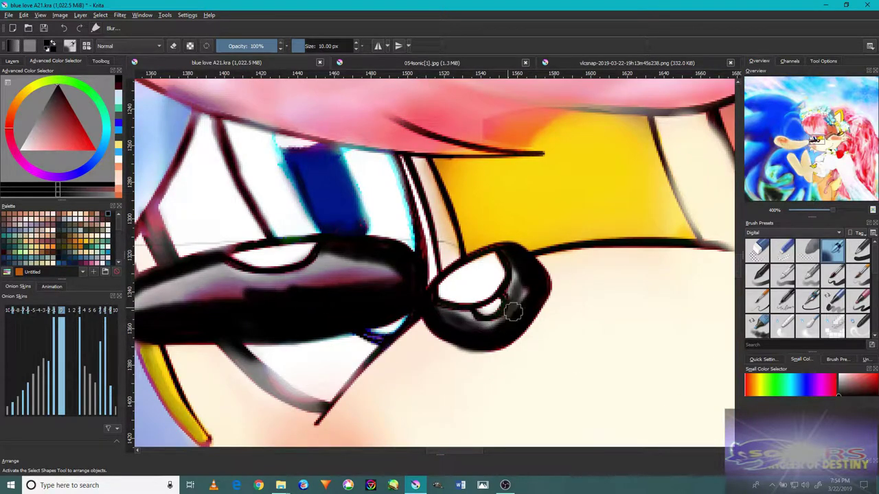
- Switch to a soft blending brush at 15 px and smooth the black shading into the highlights on both noses
scroll(515, 282, down, 4)
scroll(473, 285, up, 4)
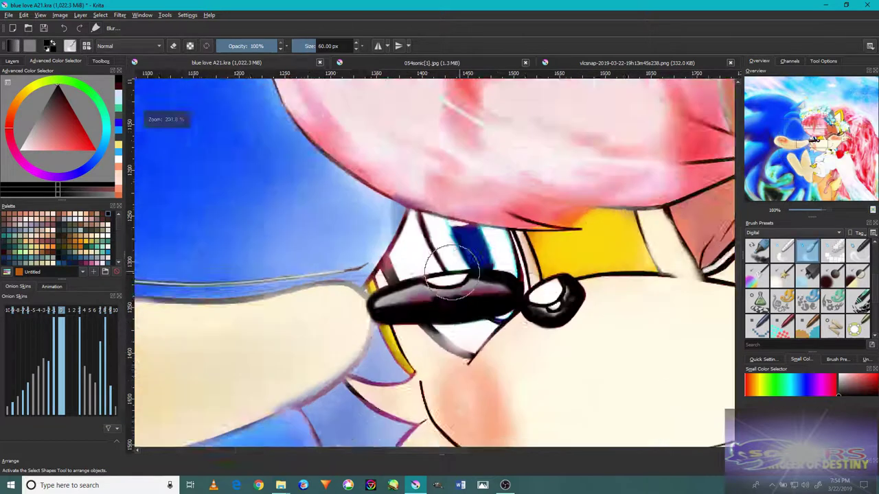
key(bracketleft)
key(bracketleft)
key(bracketleft)
key(bracketleft)
key(bracketleft)
key(bracketleft)
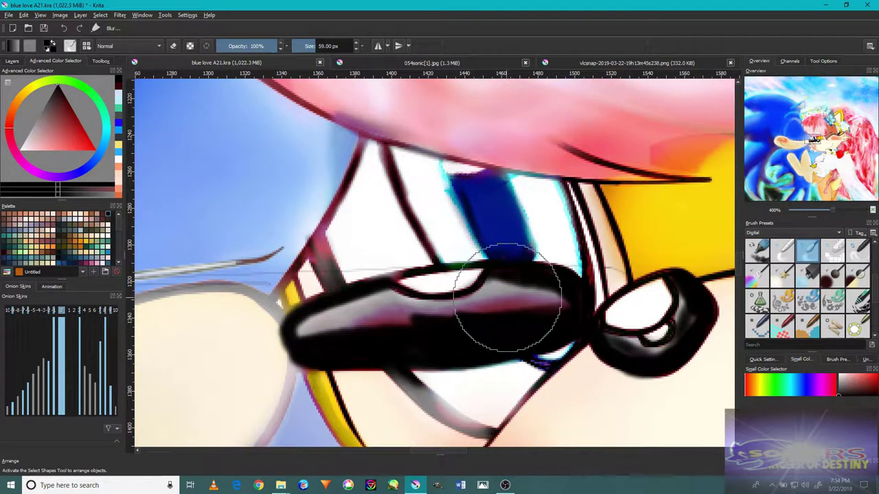
mouse_move(398, 317)
mouse_down()
mouse_move(355, 334)
mouse_move(314, 320)
mouse_move(382, 286)
mouse_move(516, 291)
mouse_move(532, 316)
mouse_move(515, 277)
mouse_move(459, 308)
mouse_move(372, 318)
mouse_move(365, 331)
mouse_move(349, 297)
mouse_move(492, 304)
mouse_move(514, 284)
mouse_move(623, 319)
mouse_up()
mouse_move(675, 334)
mouse_down()
mouse_move(649, 312)
mouse_move(697, 322)
mouse_move(647, 344)
mouse_up()
scroll(478, 275, down, 5)
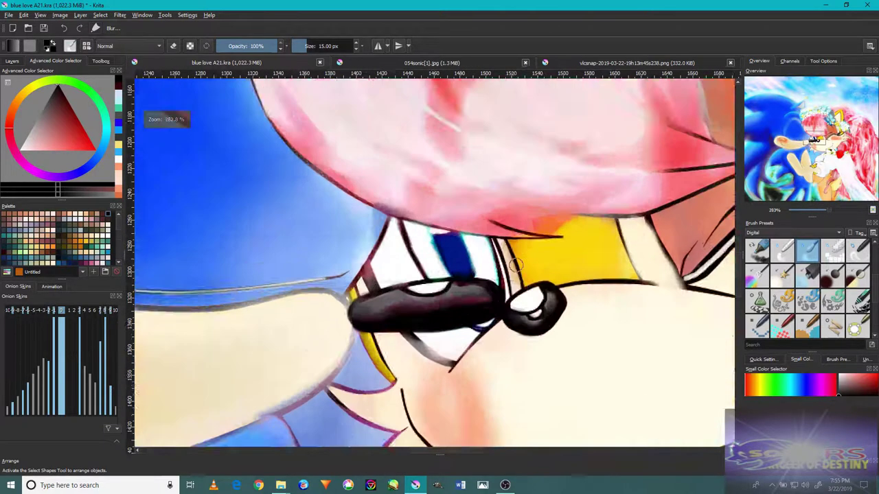
scroll(479, 294, up, 2)
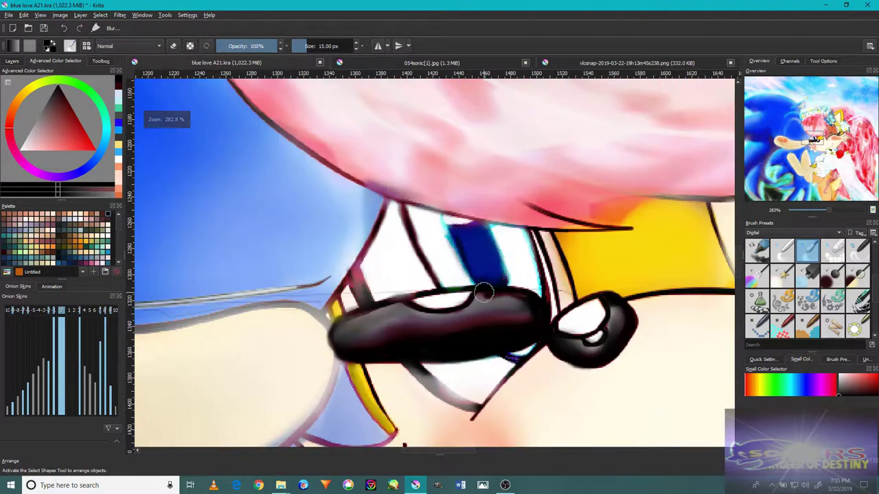
- Review the whole composition, switch to the Pan tool and inspect the blue character's lower quills up close
scroll(481, 292, down, 5)
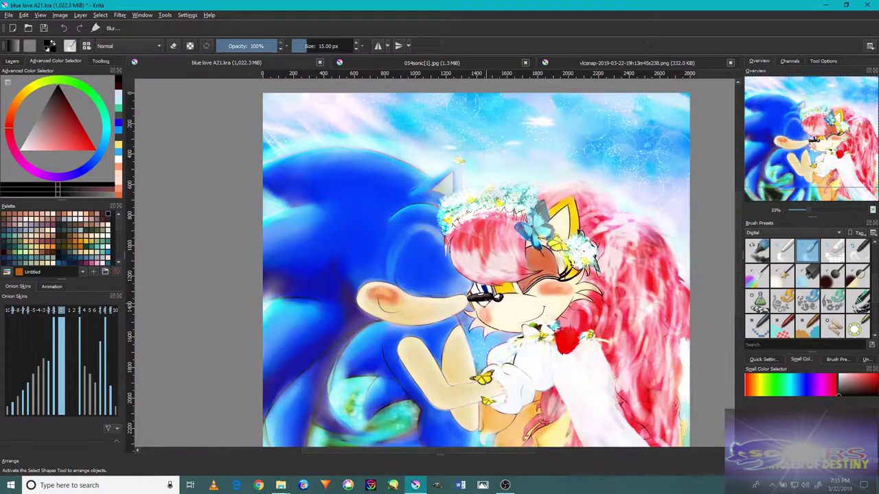
drag(552, 302, 550, 251)
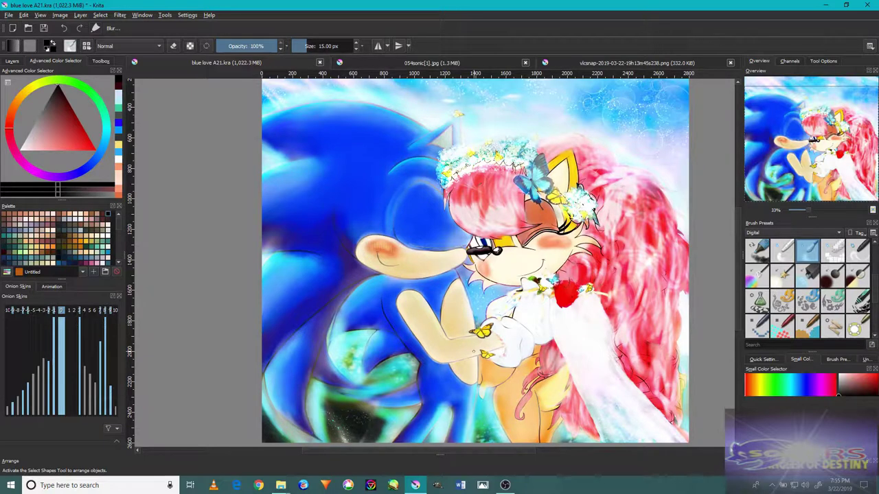
click(101, 62)
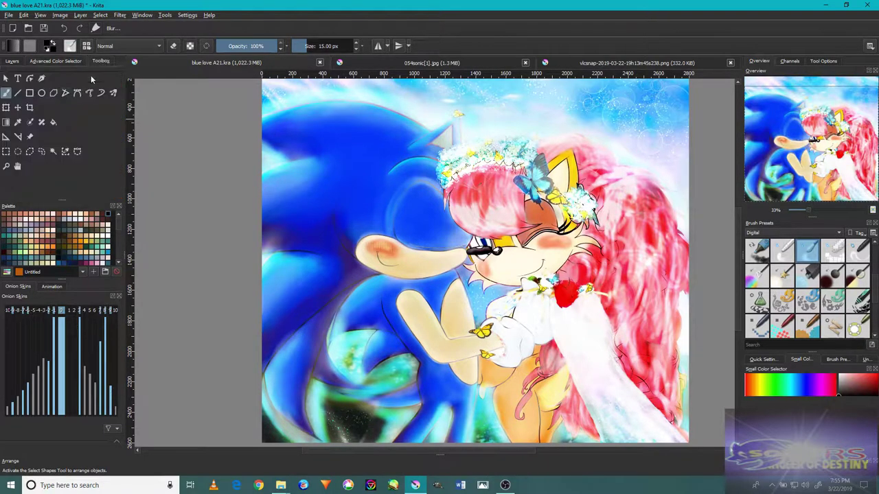
click(18, 166)
scroll(309, 323, up, 4)
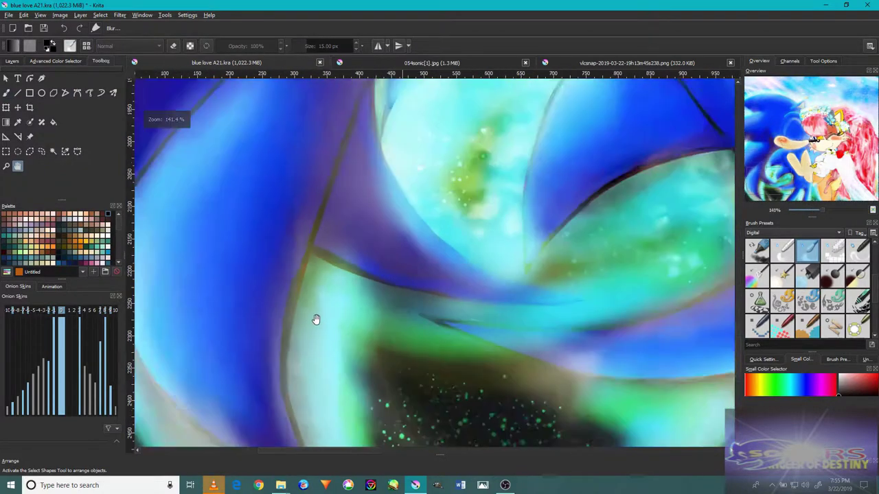
- Inspect the painting up close, from the blue character's lower quills across the dress and pink hair
scroll(490, 290, right, 10)
scroll(553, 304, up, 1)
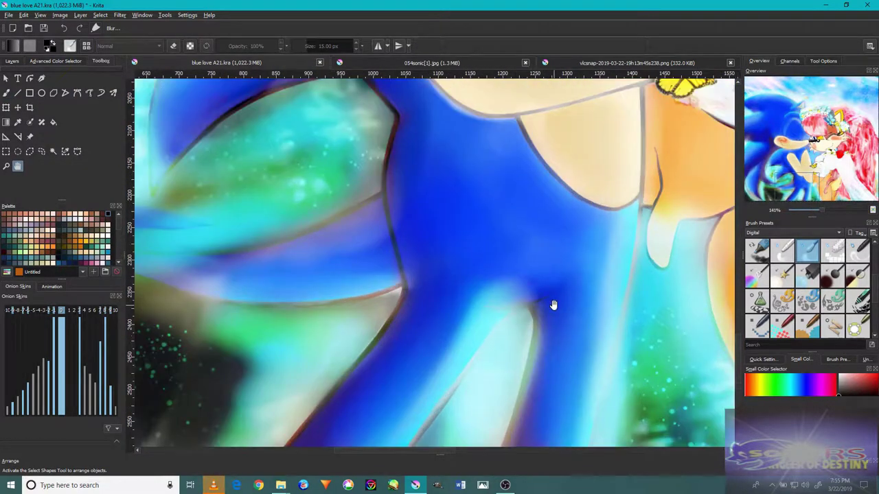
scroll(546, 301, right, 10)
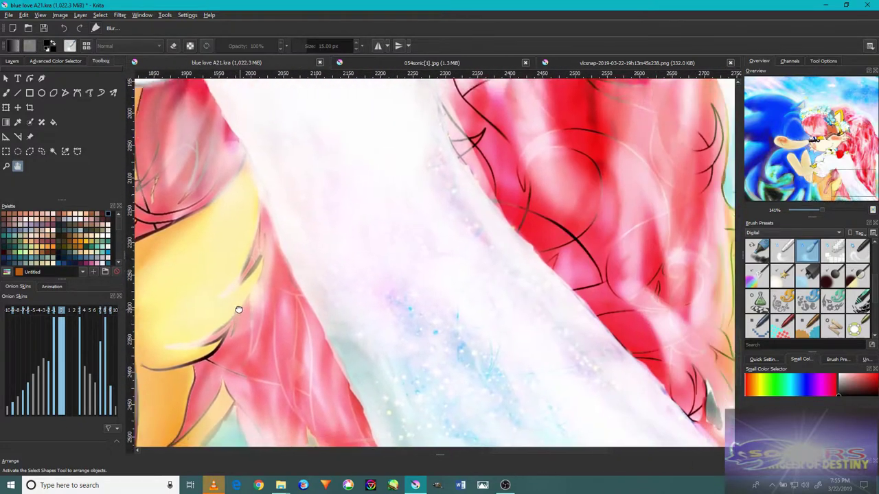
drag(238, 310, 383, 356)
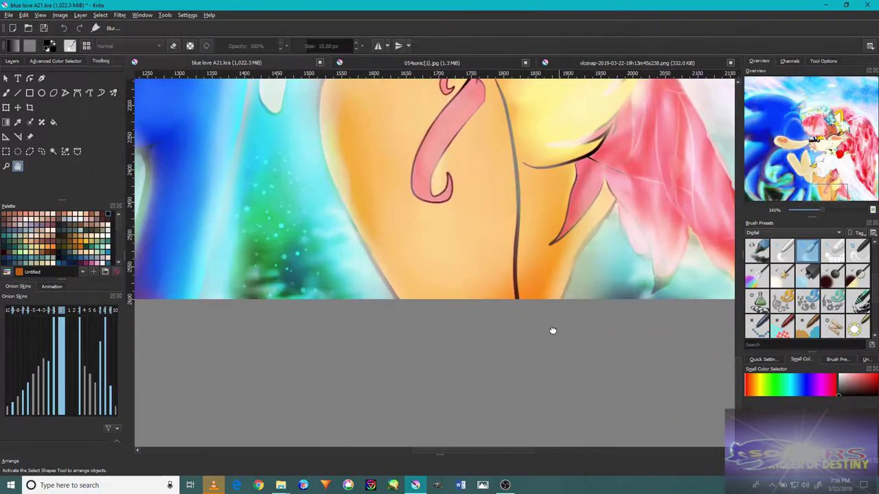
scroll(509, 318, down, 2)
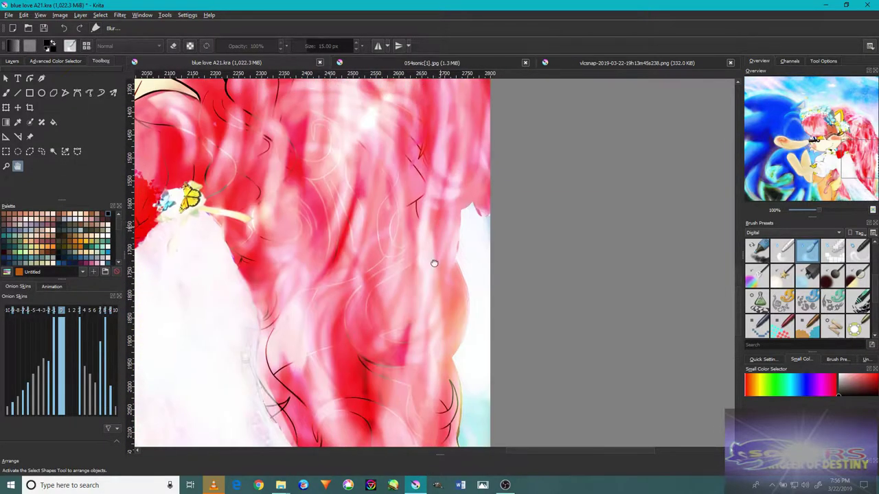
drag(388, 313, 529, 311)
scroll(529, 310, down, 3)
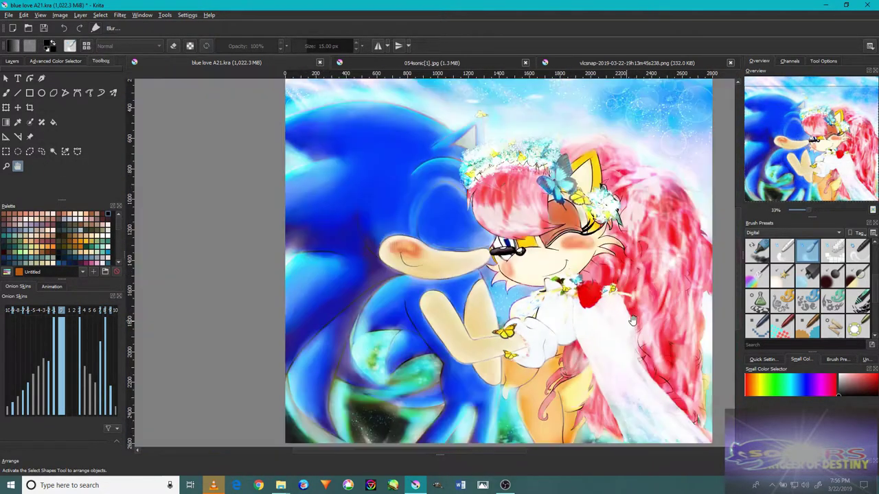
scroll(627, 319, up, 8)
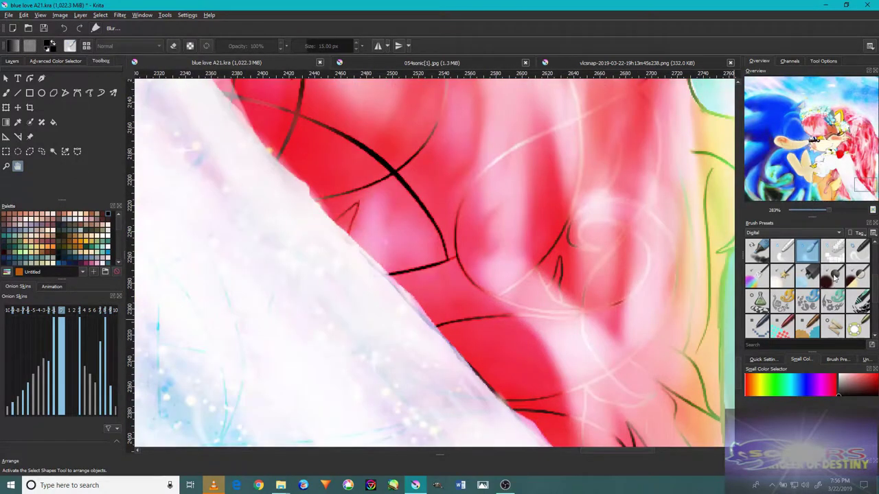
scroll(828, 278, down, 2)
- Select a soft airbrush preset, pick the hair's red and paint over the lowest hair curl beside the dress at 63 px
click(833, 250)
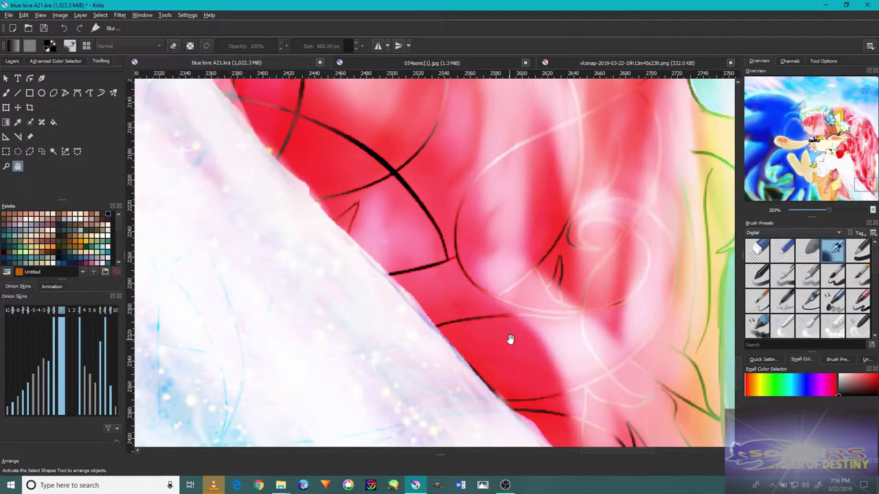
click(6, 93)
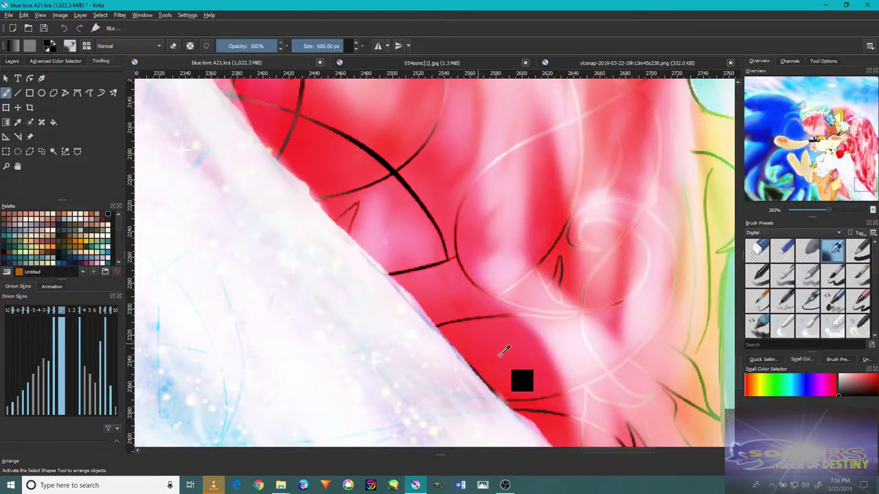
mouse_move(585, 339)
mouse_down()
mouse_move(498, 252)
mouse_move(440, 275)
mouse_up()
drag(553, 316, 543, 309)
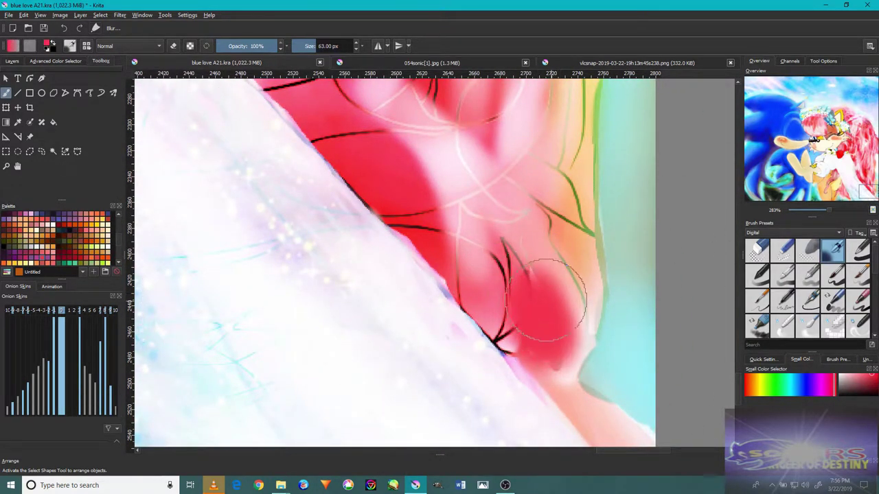
- Try Multiply and other blending modes on the topmost layer and return it to Normal
click(15, 61)
click(41, 79)
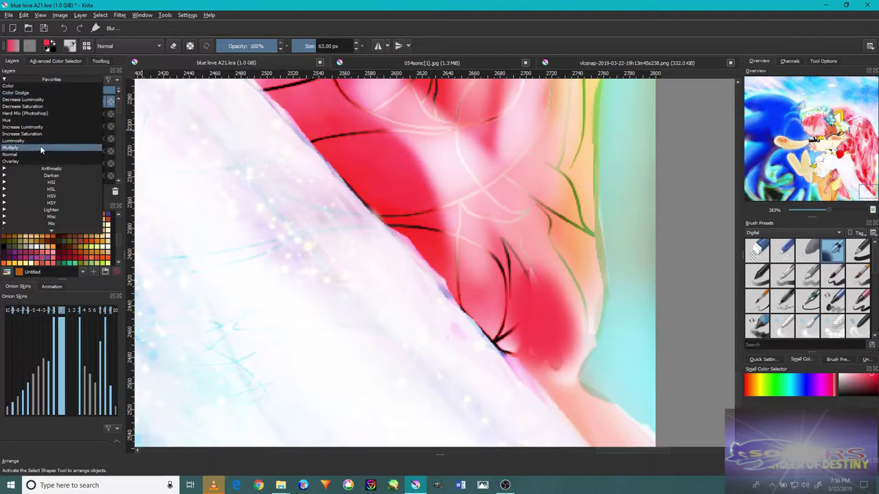
click(46, 149)
click(48, 81)
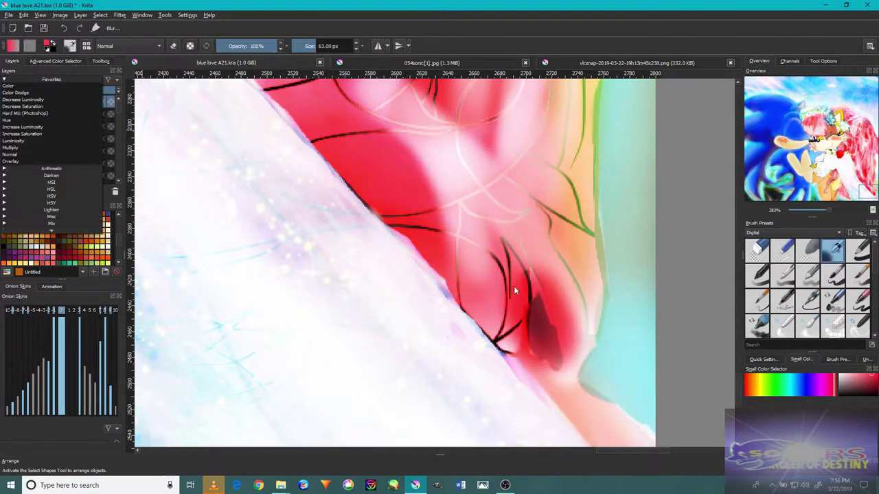
click(513, 285)
click(48, 80)
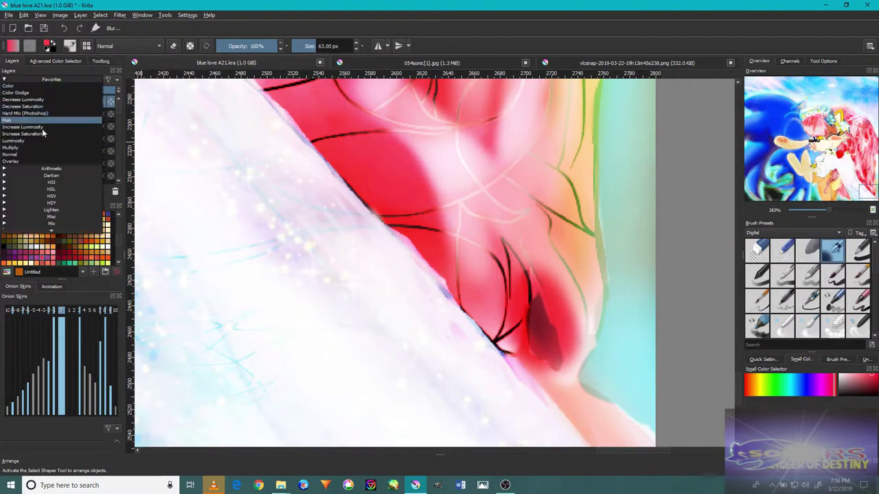
click(41, 138)
click(48, 81)
click(43, 97)
click(41, 80)
click(34, 149)
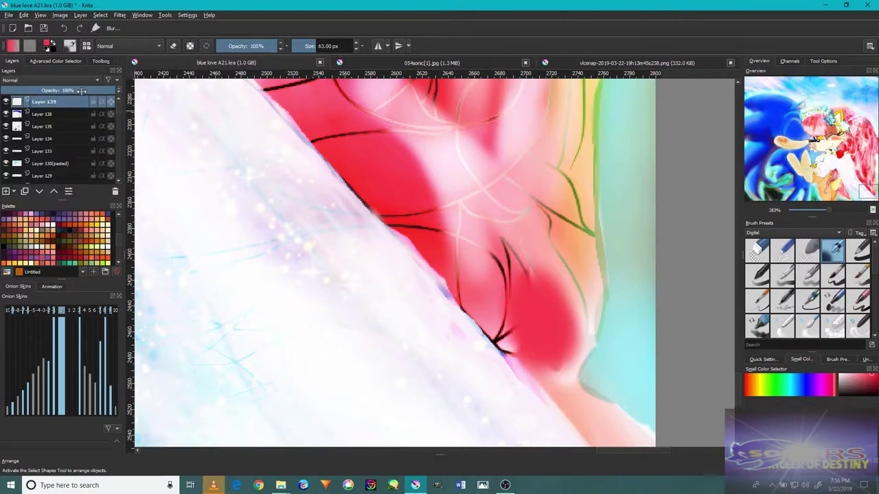
- Set the topmost layer's opacity to 96% and brush pale pink over the lowest hair curl
click(81, 91)
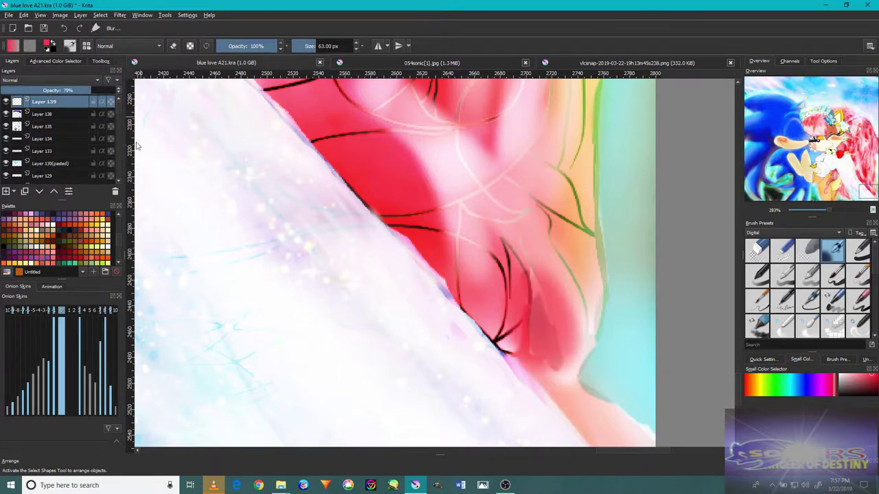
drag(106, 92, 114, 91)
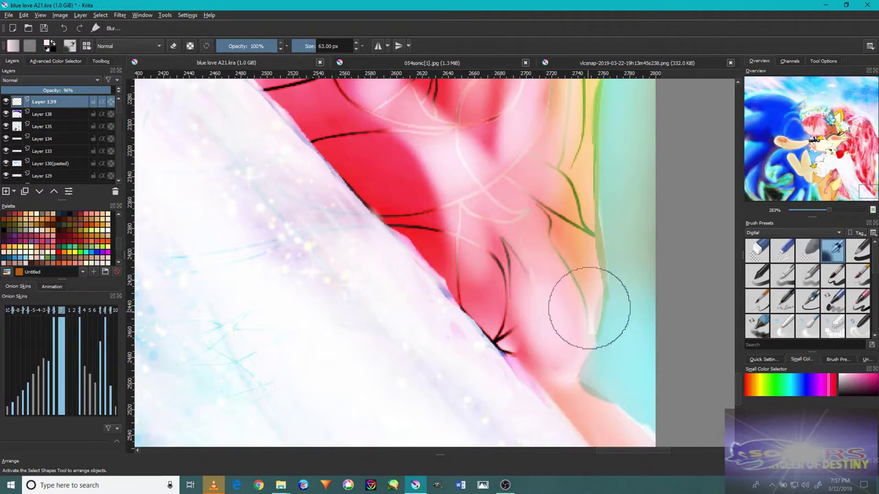
- Reduce the brush to 8 px, cover stray sketch lines beside the blue character's black nose tip with light blue, and undo the last stroke
scroll(568, 276, down, 10)
scroll(579, 235, up, 10)
mouse_move(660, 199)
mouse_down()
mouse_move(613, 226)
mouse_move(371, 239)
mouse_up()
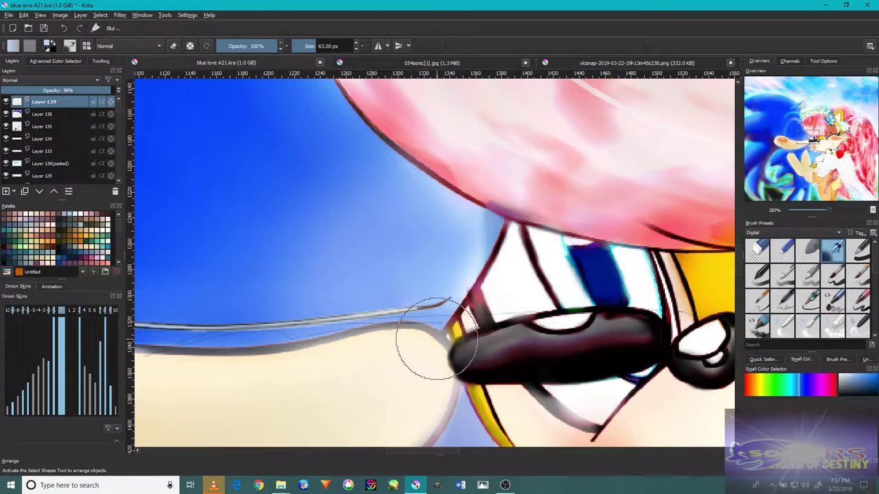
scroll(461, 294, up, 5)
key(bracketleft)
key(bracketleft)
key(bracketleft)
key(bracketleft)
key(bracketleft)
key(bracketleft)
key(bracketleft)
key(bracketleft)
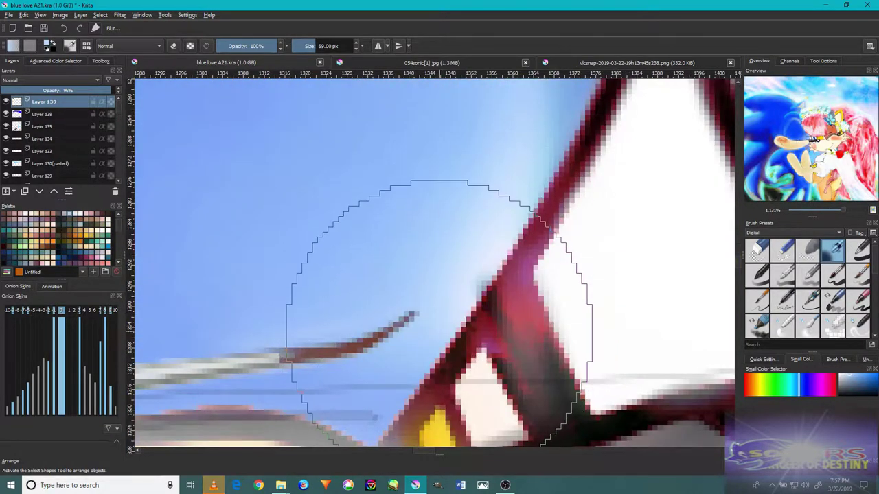
key(bracketleft)
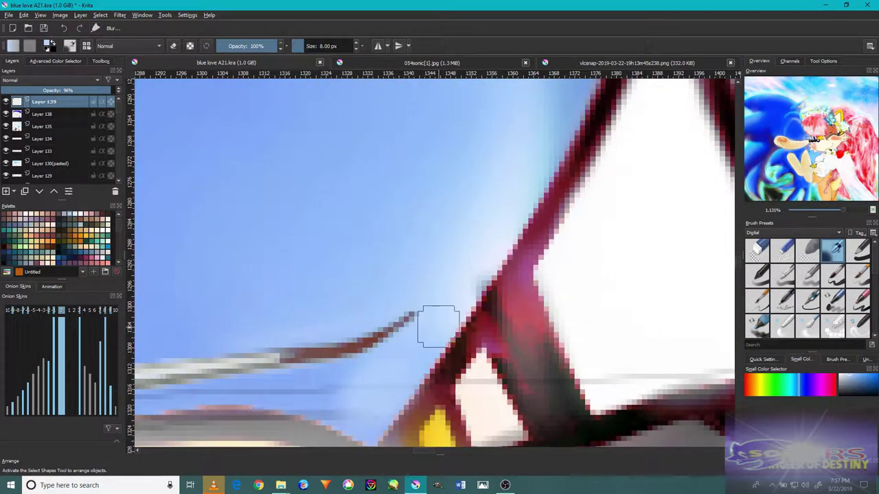
mouse_move(380, 388)
mouse_down()
mouse_move(321, 393)
mouse_move(383, 398)
mouse_up()
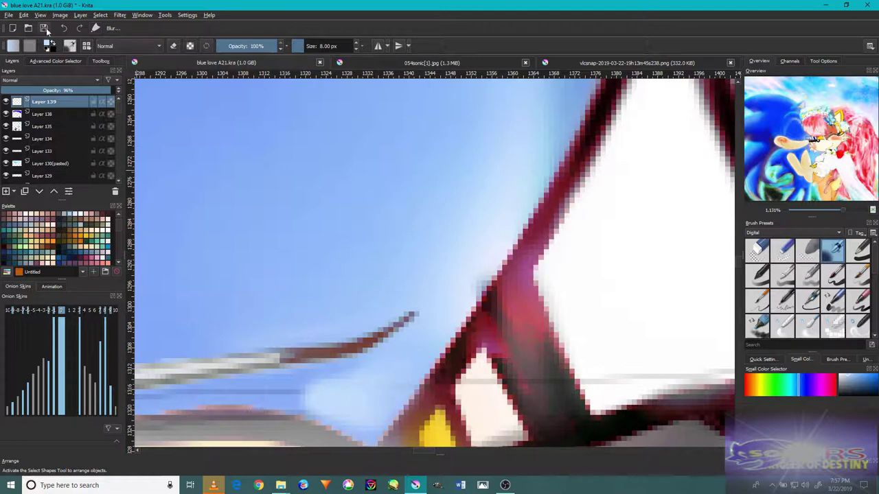
click(64, 28)
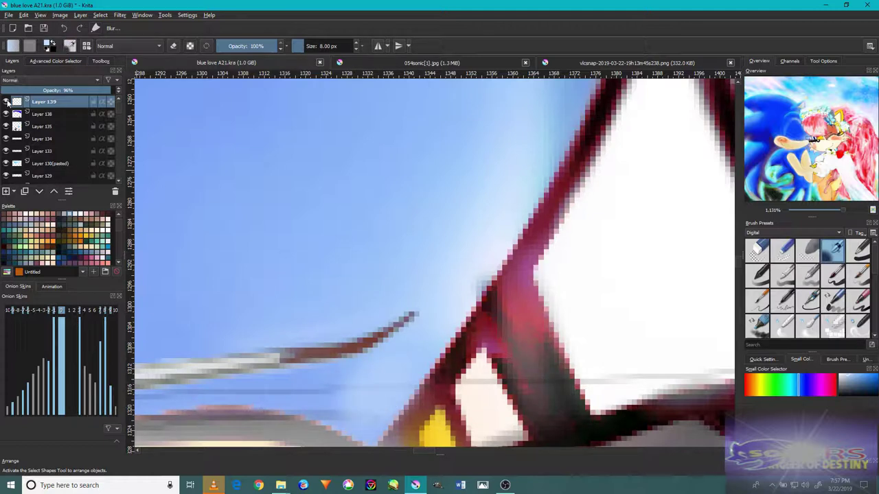
- Add a new paint layer, paint light blue over the remaining sketch lines above the long muzzle, and undo the last stroke
click(12, 192)
mouse_move(353, 392)
mouse_down()
mouse_move(450, 348)
mouse_move(334, 343)
mouse_up()
mouse_move(609, 347)
mouse_down()
mouse_move(611, 363)
mouse_move(600, 345)
mouse_move(453, 318)
mouse_up()
click(66, 29)
- Paint the narrow strip beside the eye solid dark grey and cover the sketch line crossing the eye white with white
mouse_move(513, 318)
mouse_down()
mouse_move(502, 339)
mouse_move(482, 254)
mouse_move(508, 295)
mouse_up()
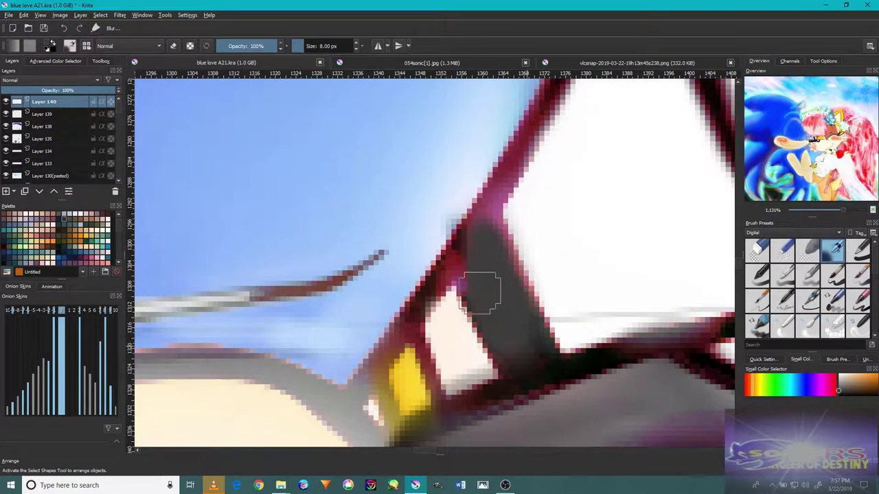
scroll(547, 289, down, 3)
scroll(598, 265, up, 3)
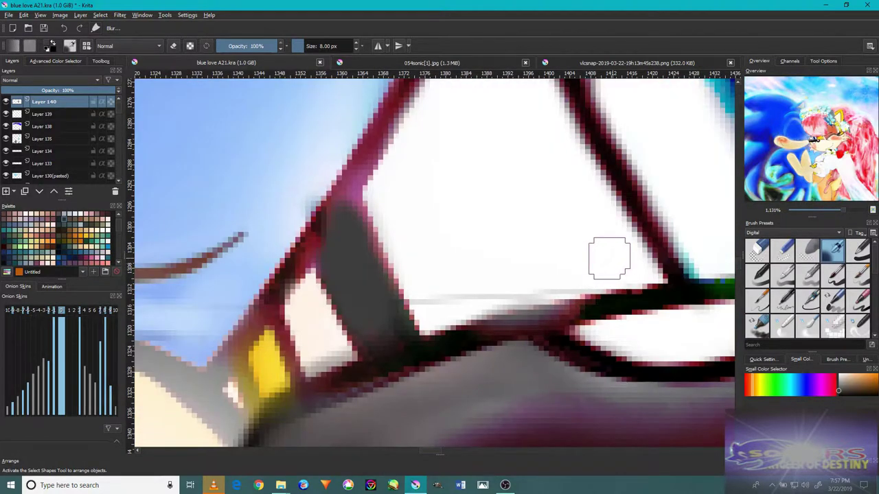
mouse_move(593, 274)
mouse_down()
mouse_move(578, 289)
mouse_move(438, 290)
mouse_up()
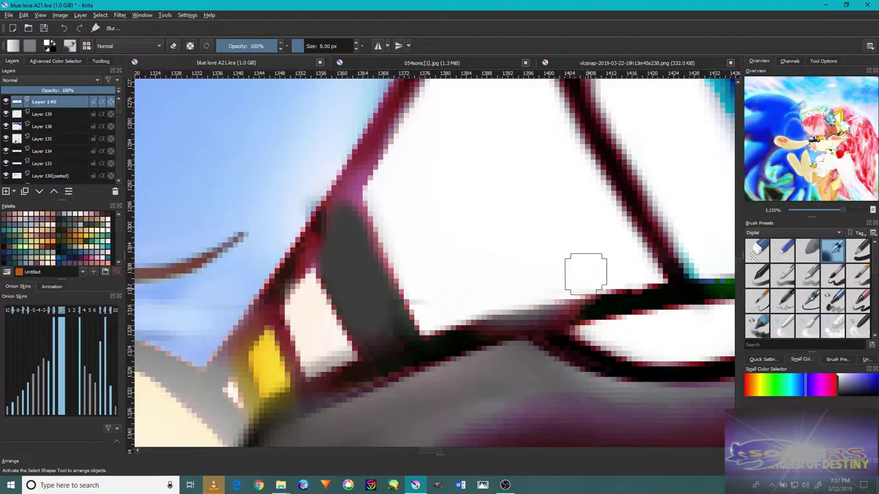
scroll(594, 236, down, 2)
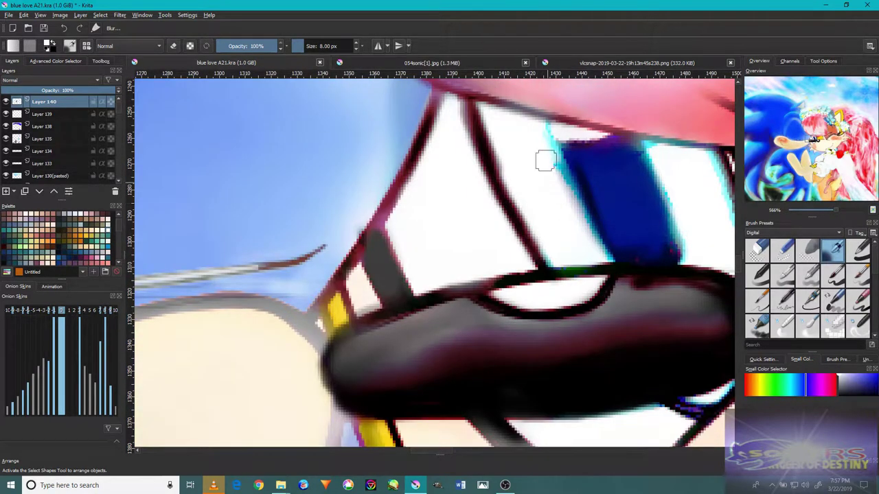
- Pick the beige skin tone and paint over the sketch line crossing the narrow skin strip between the eye and the yellow area
scroll(589, 205, right, 3)
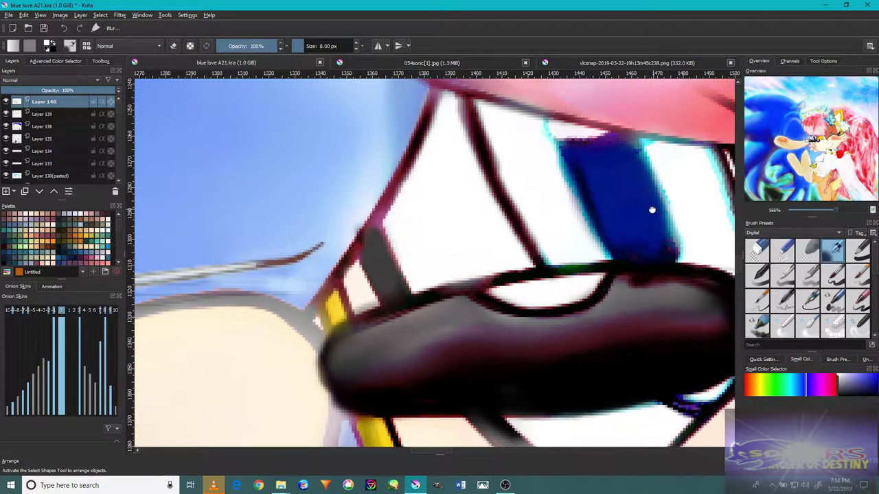
scroll(590, 292, up, 1)
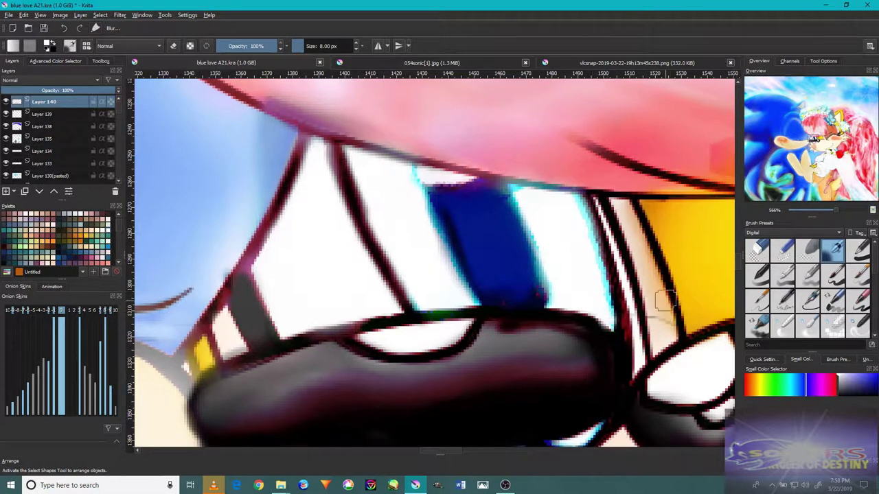
ctrl+click(659, 330)
drag(668, 332, 641, 286)
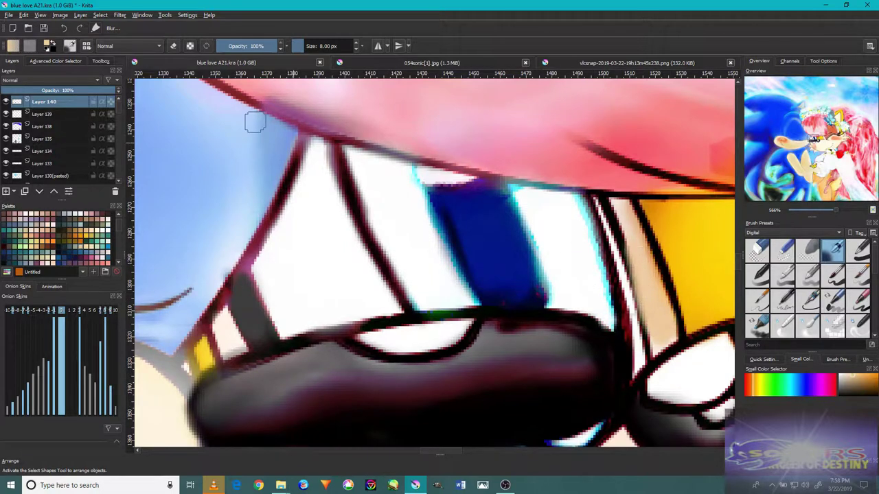
- Pick white and clean up the thin white sliver beside the skin strip with a 1 px brush
ctrl+click(642, 334)
scroll(632, 323, down, 5)
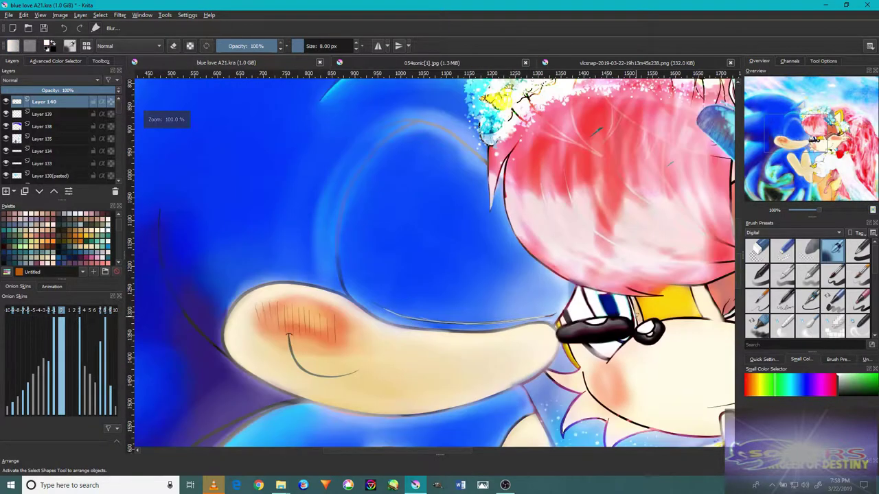
scroll(633, 318, up, 7)
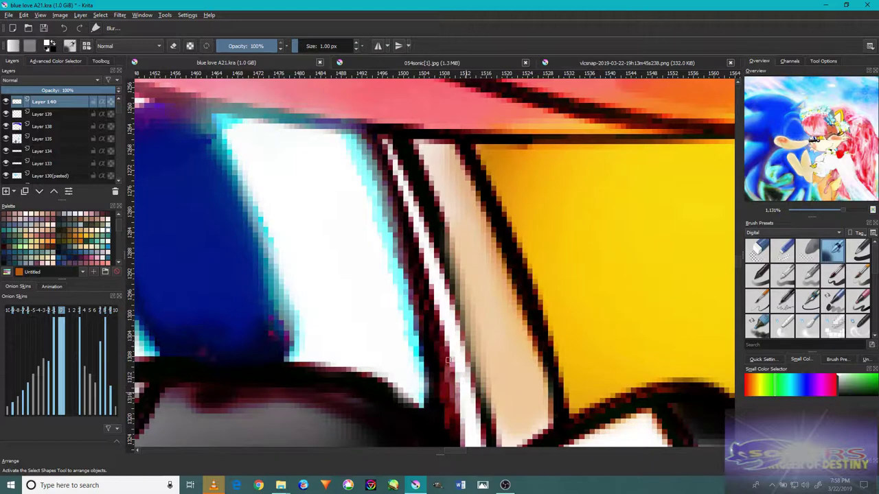
scroll(461, 386, down, 1)
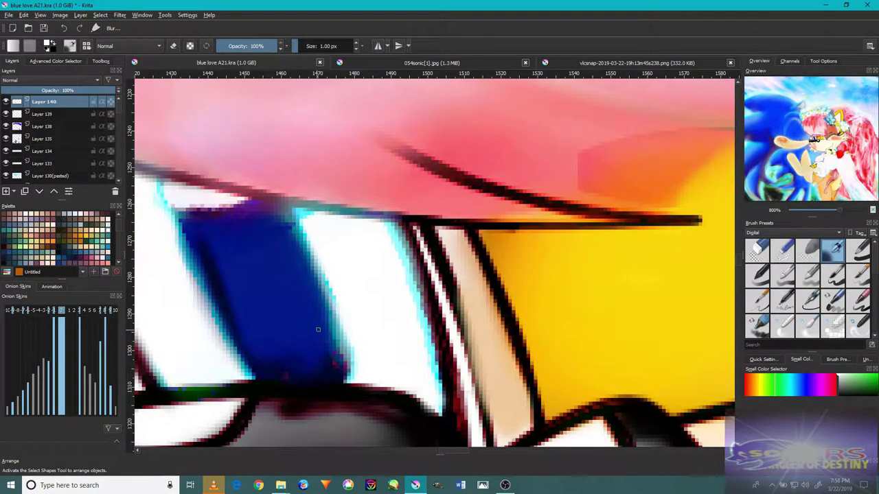
- Pick the iris's dark blue and paint over the reddish specks and uneven patches inside the iris
ctrl+click(314, 335)
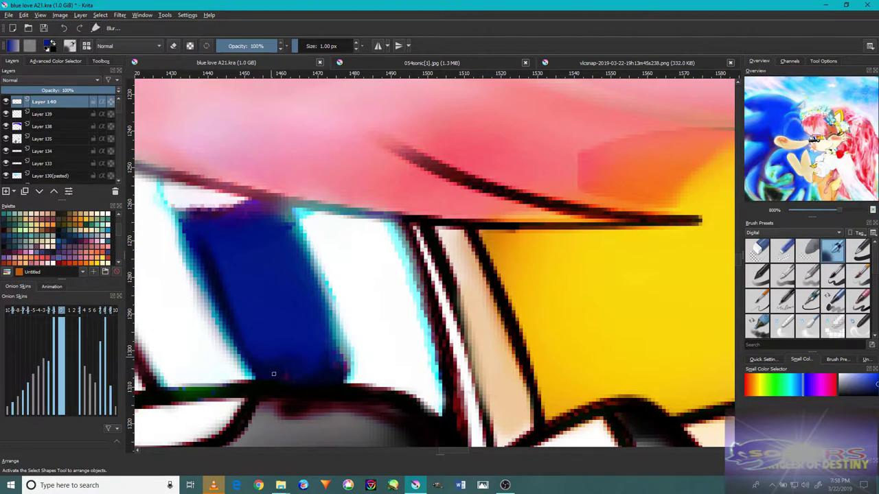
scroll(274, 328, down, 2)
scroll(278, 319, up, 2)
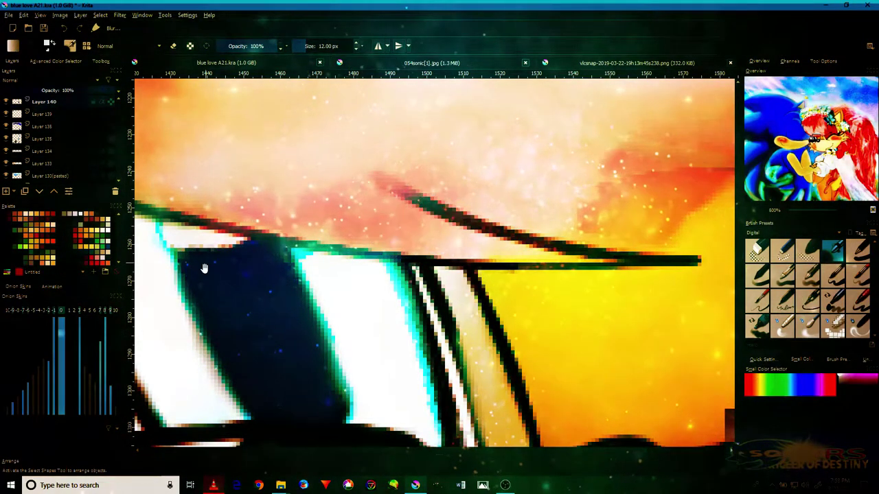
- Reduce the brush to 6 px and paint the gap above the blue iris solid white, covering its cyan fringe
drag(254, 264, 305, 329)
key([)
key([)
key([)
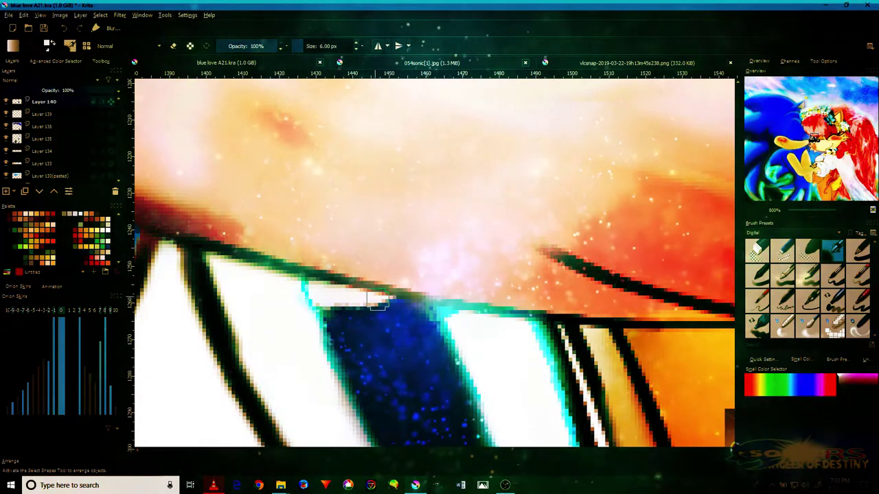
mouse_move(357, 306)
mouse_down()
mouse_move(313, 305)
mouse_move(337, 294)
mouse_up()
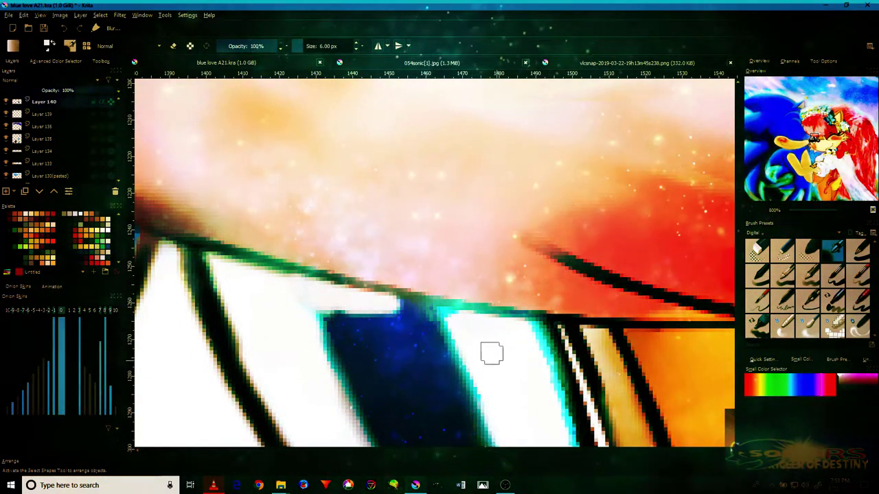
scroll(508, 365, up, 5)
scroll(522, 371, down, 10)
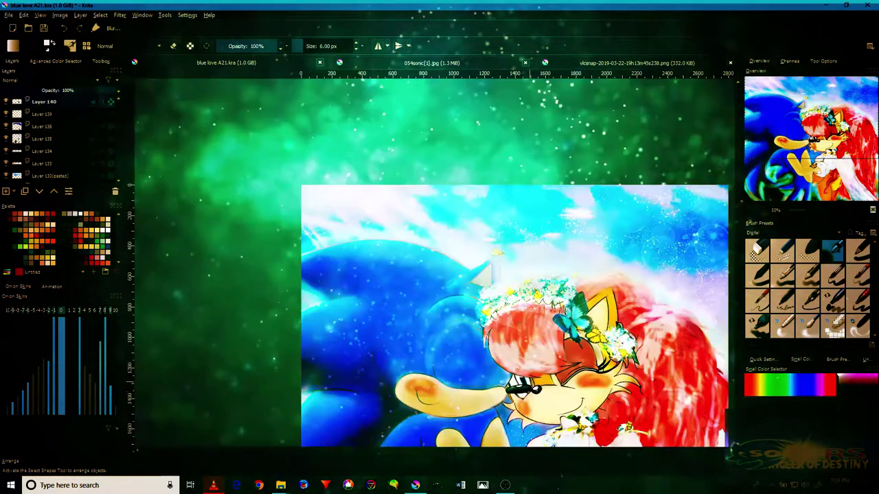
- Minimize the VLC media player window covering the painting
scroll(543, 236, up, 5)
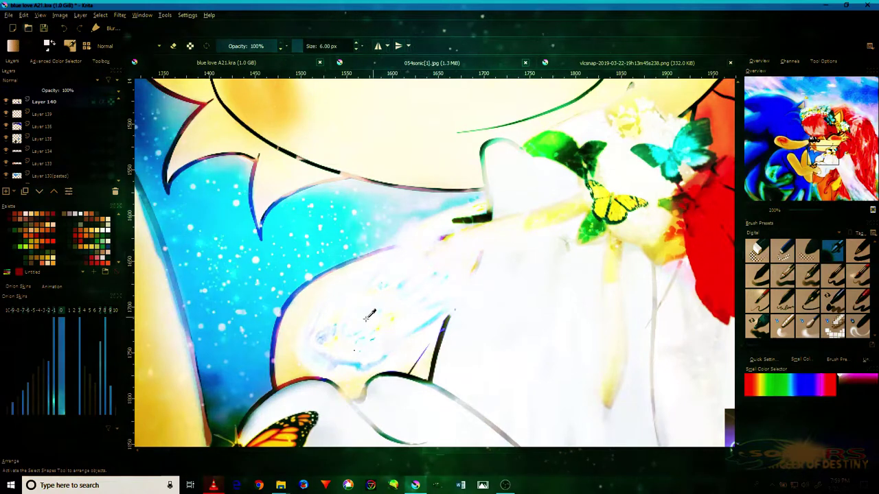
scroll(397, 289, up, 5)
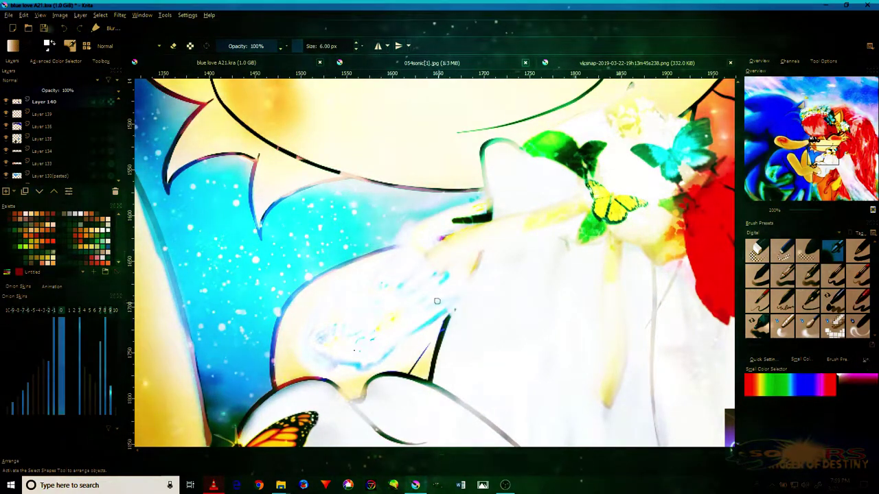
drag(304, 199, 499, 253)
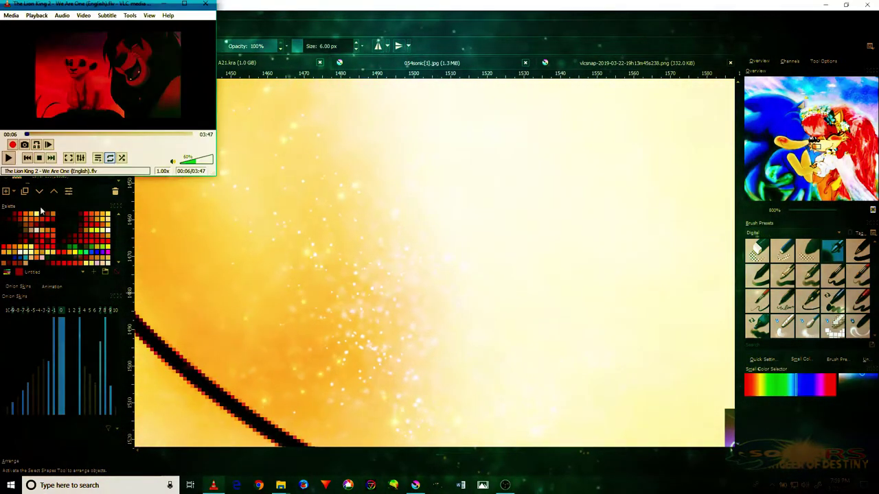
click(163, 4)
drag(379, 171, 360, 394)
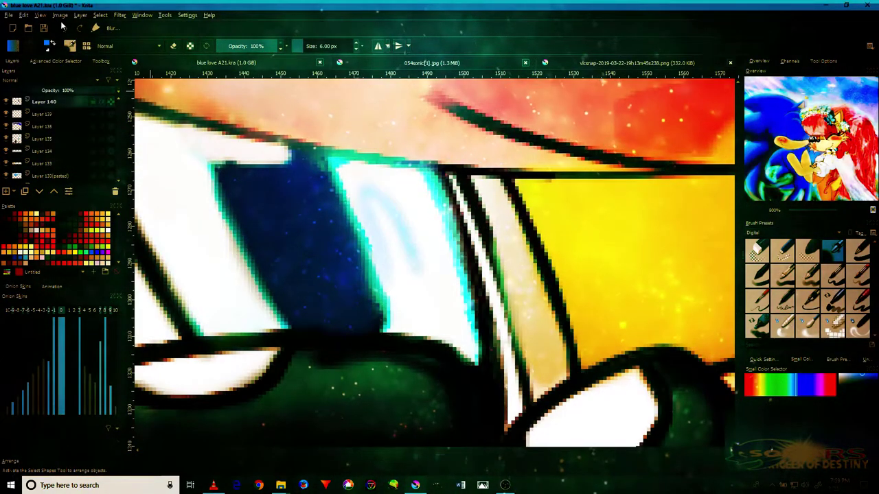
- Add a new layer, enlarge the brush to 18 px and paint a light-blue stroke down the white area beside the iris
key(Insert)
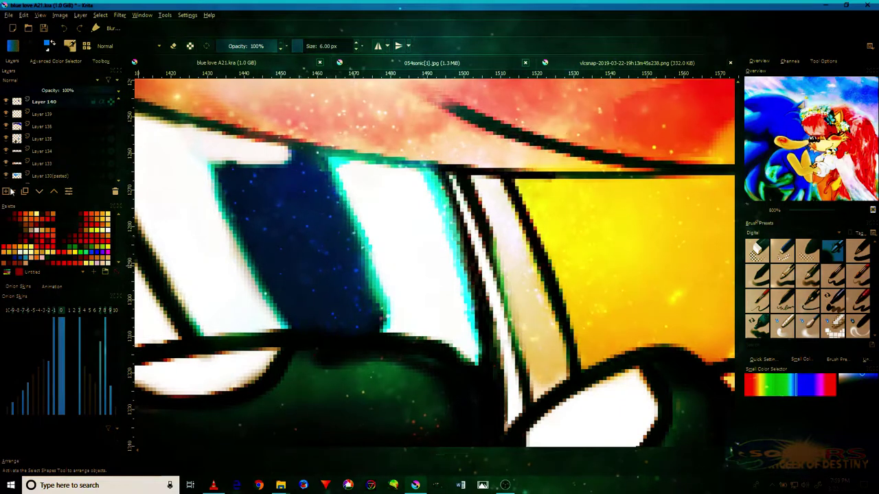
key(bracketright)
key(bracketright)
key(bracketright)
key(bracketright)
key(bracketright)
key(bracketright)
key(bracketright)
key(bracketright)
drag(388, 180, 423, 271)
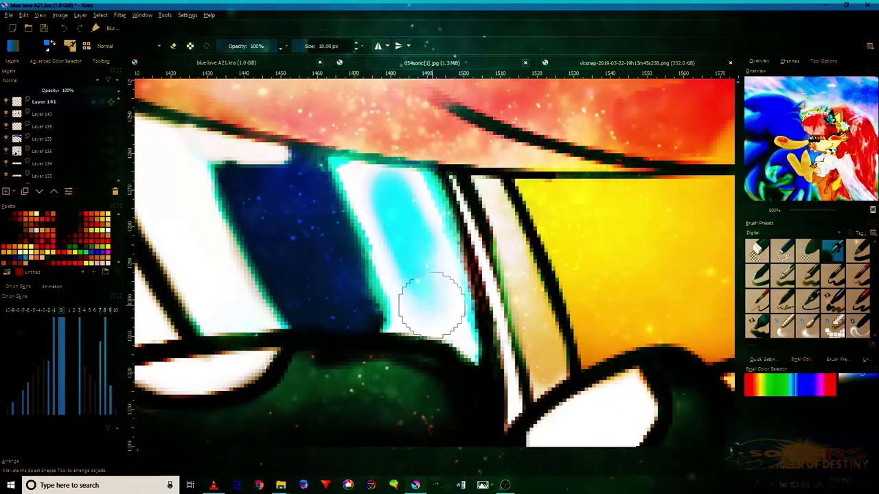
- Set the new layer's blending mode to Overlay and brighten the dark blue iris with cyan
click(48, 81)
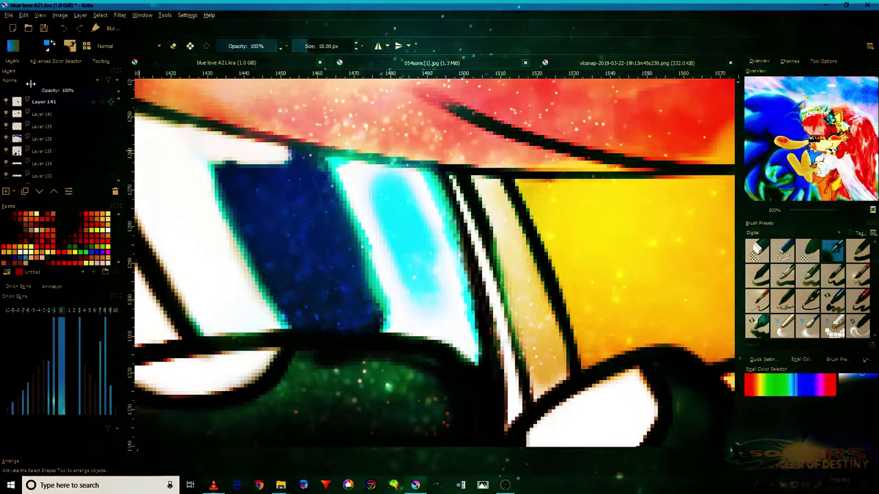
scroll(28, 109, down, 2)
click(23, 85)
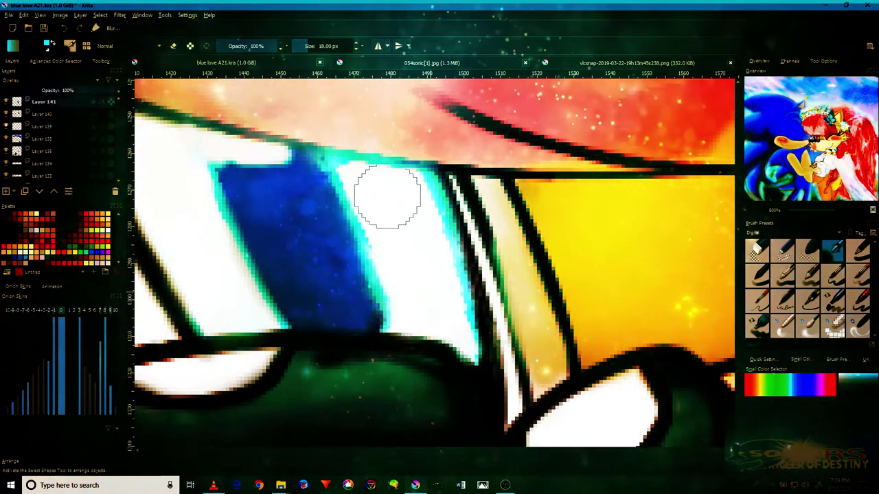
scroll(304, 245, down, 3)
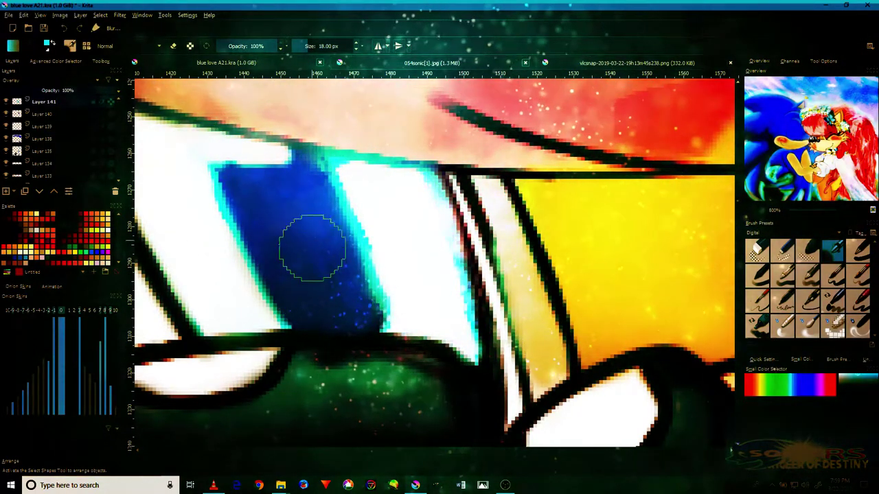
scroll(419, 240, down, 5)
scroll(445, 263, up, 6)
scroll(443, 265, down, 8)
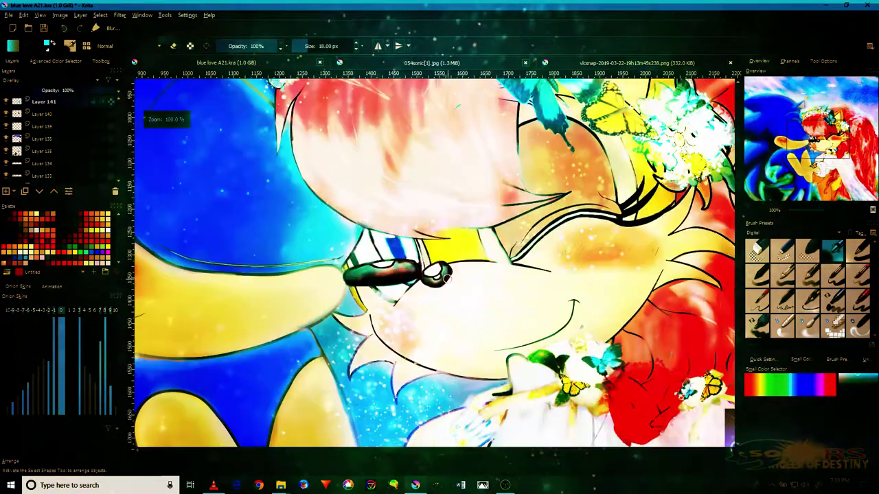
- Pick a yellow tone from the sleeve, add another layer and set its blending mode to Increase Saturation
scroll(412, 377, up, 8)
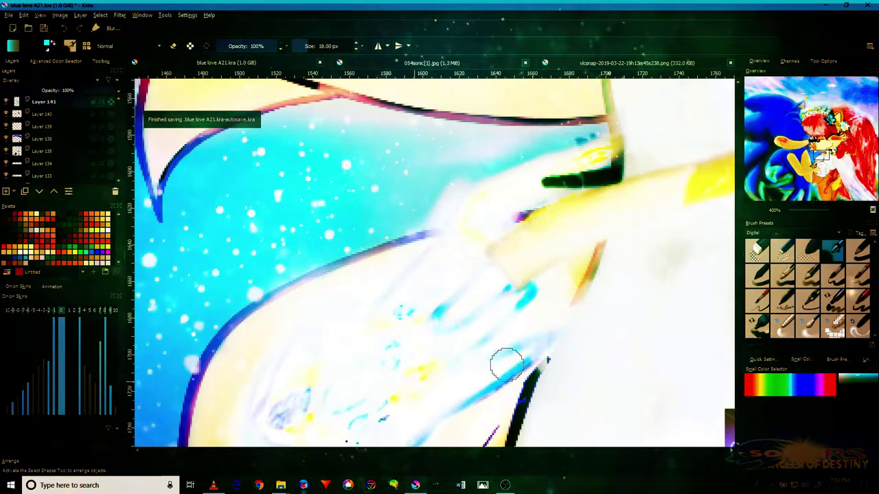
scroll(400, 303, down, 8)
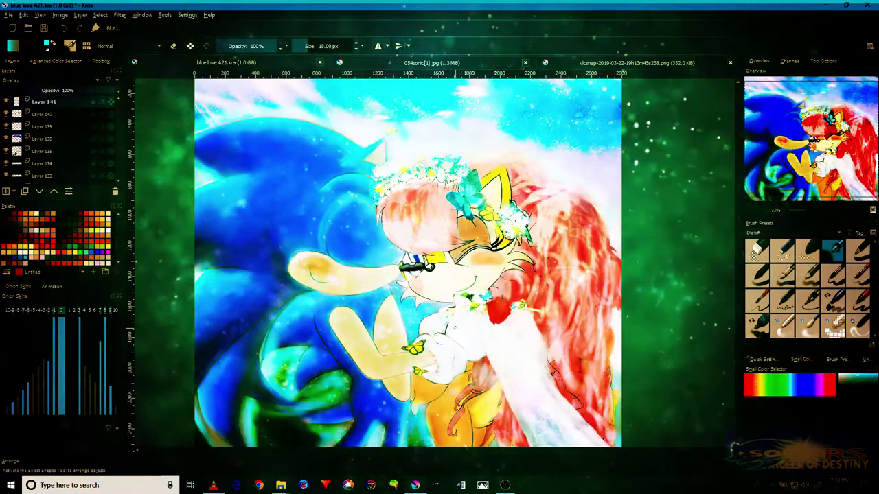
scroll(450, 312, up, 8)
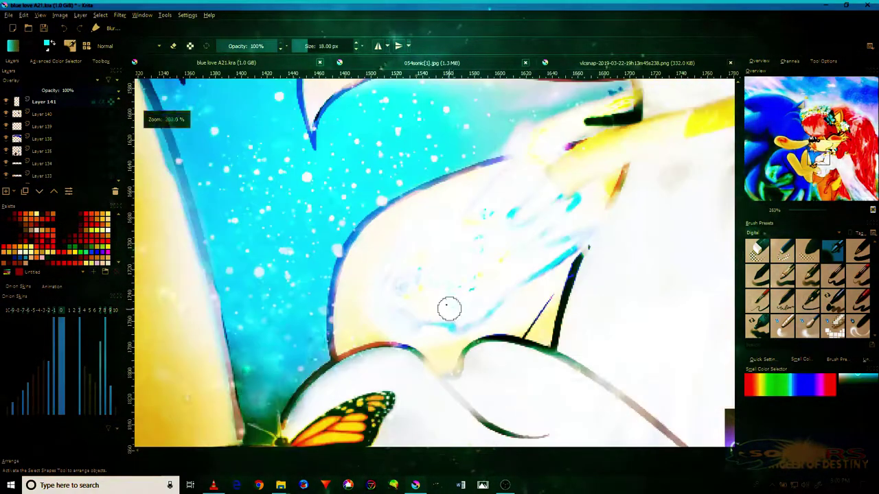
ctrl+click(449, 319)
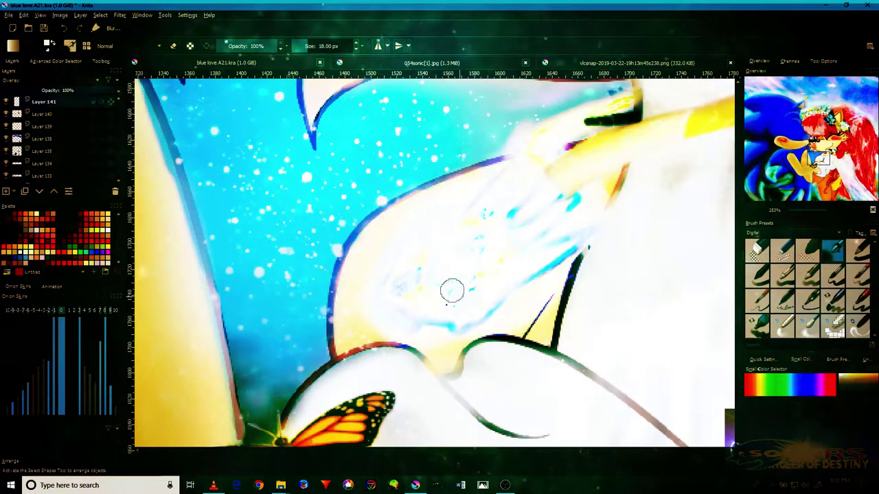
key(Insert)
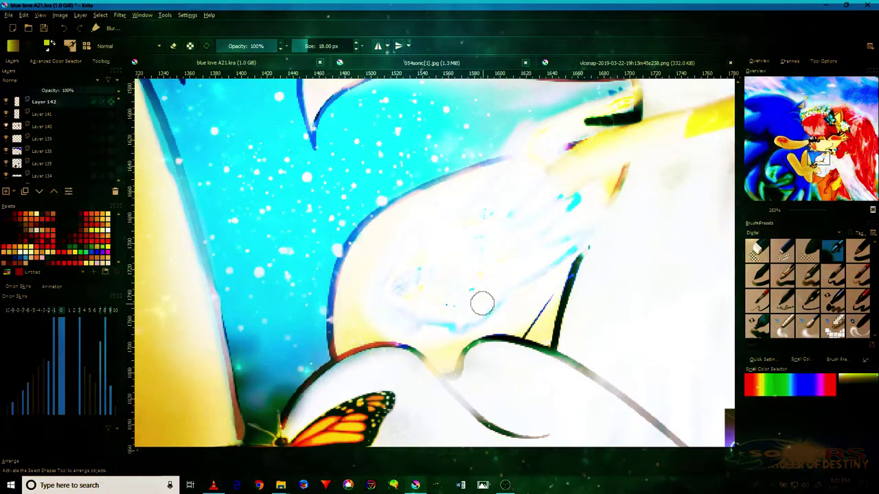
click(34, 81)
click(45, 148)
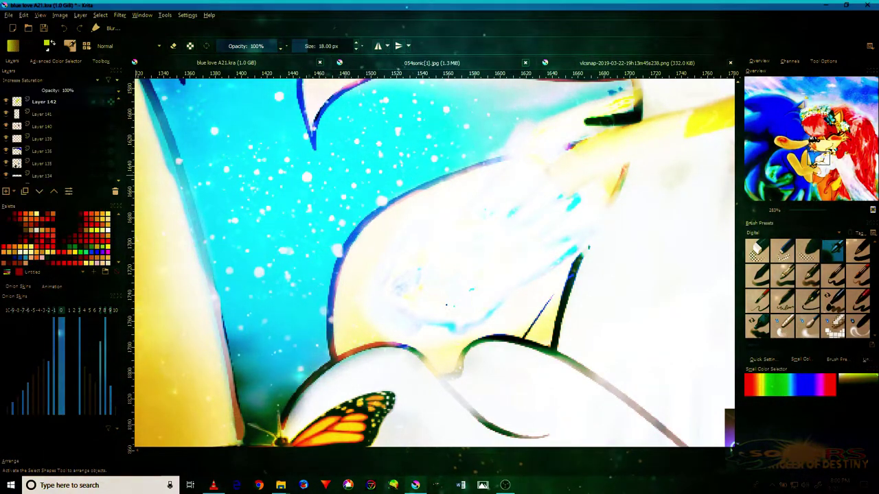
- Switch the brush presets to the Textures set and choose the circular bokeh stamp at 375 px
scroll(471, 277, down, 3)
scroll(545, 252, up, 4)
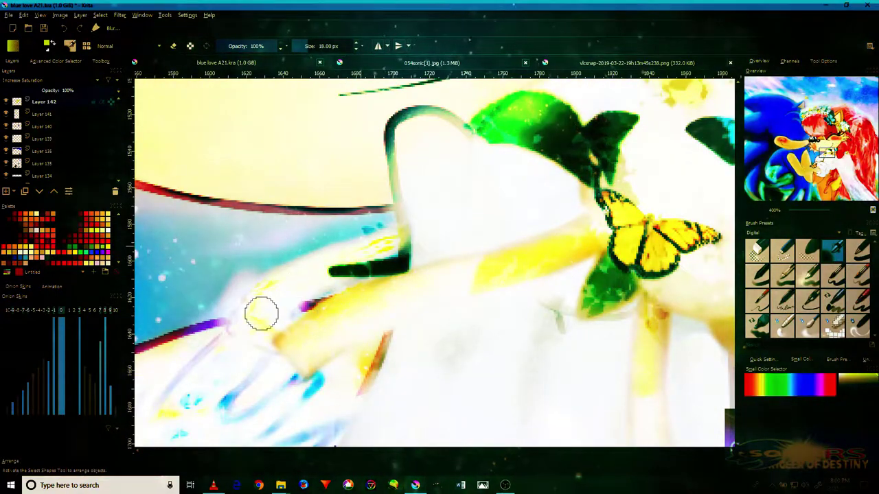
scroll(403, 233, down, 8)
scroll(408, 243, down, 5)
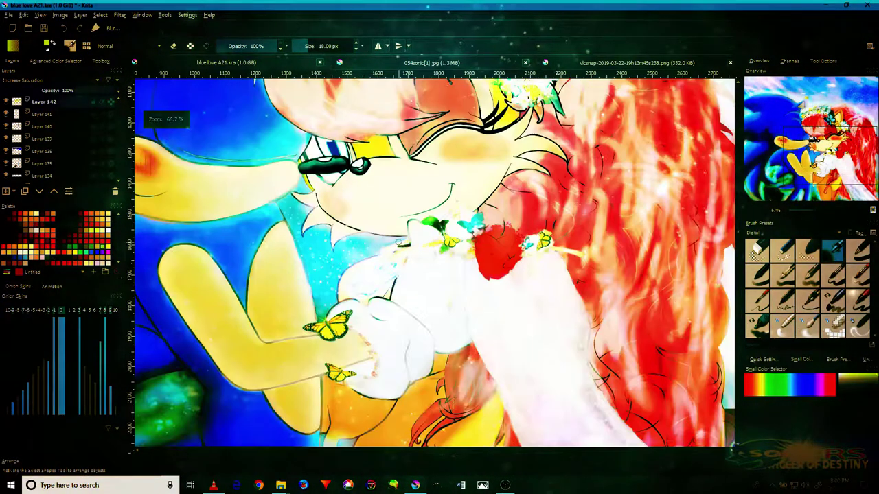
drag(365, 205, 389, 246)
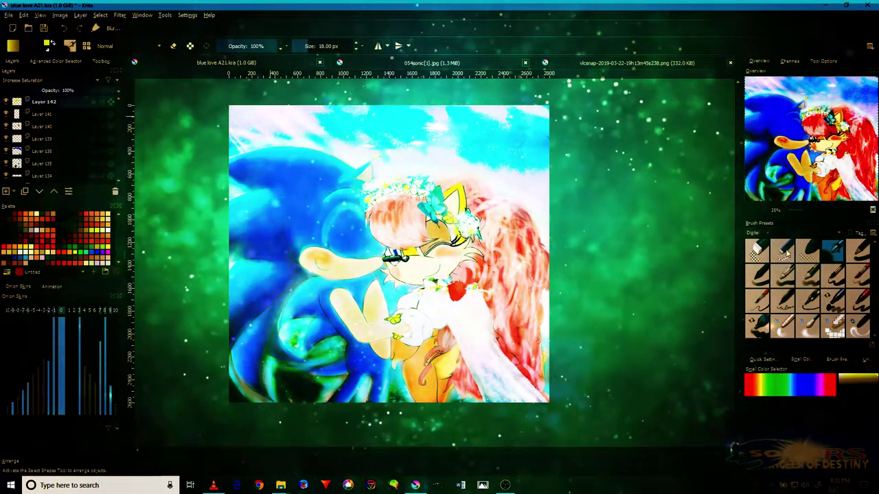
click(802, 234)
click(790, 312)
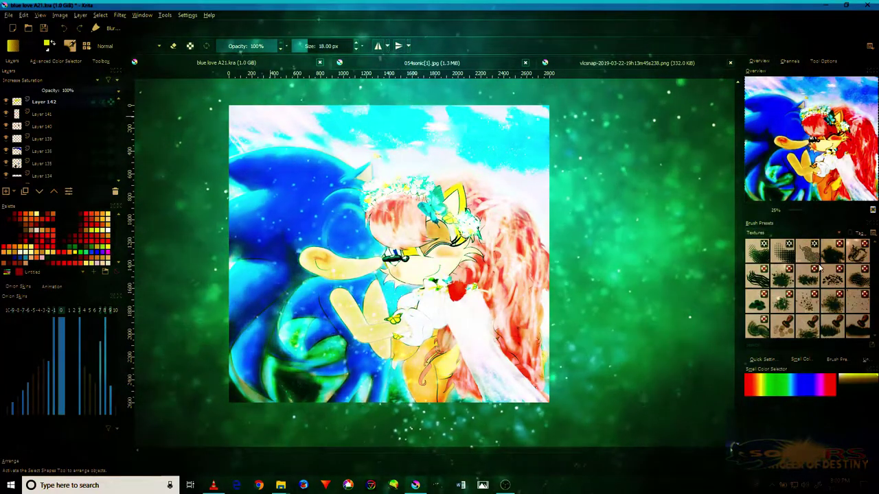
scroll(819, 268, down, 2)
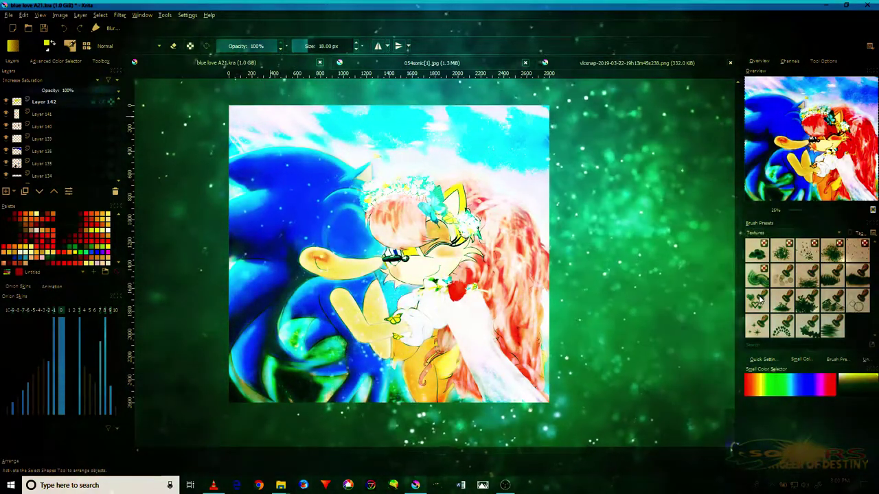
click(781, 275)
scroll(471, 120, up, 3)
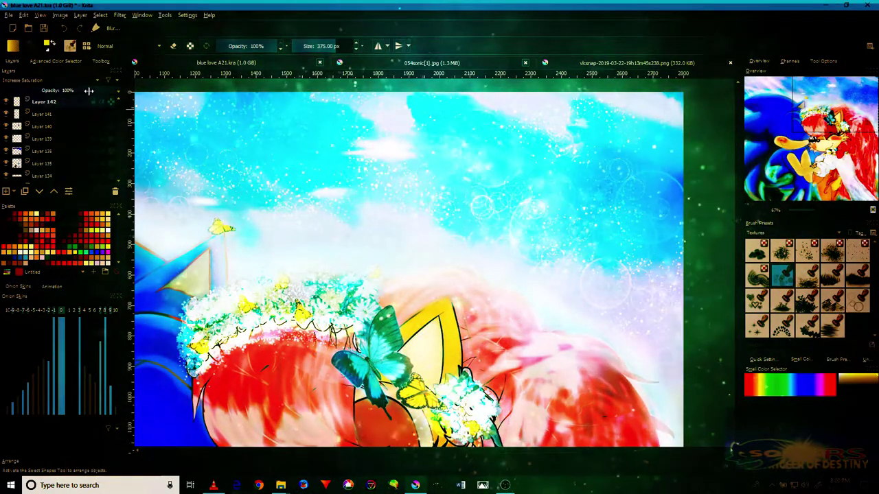
- Use a saturated yellow on a new layer to stamp bokeh circles across the sky
click(70, 62)
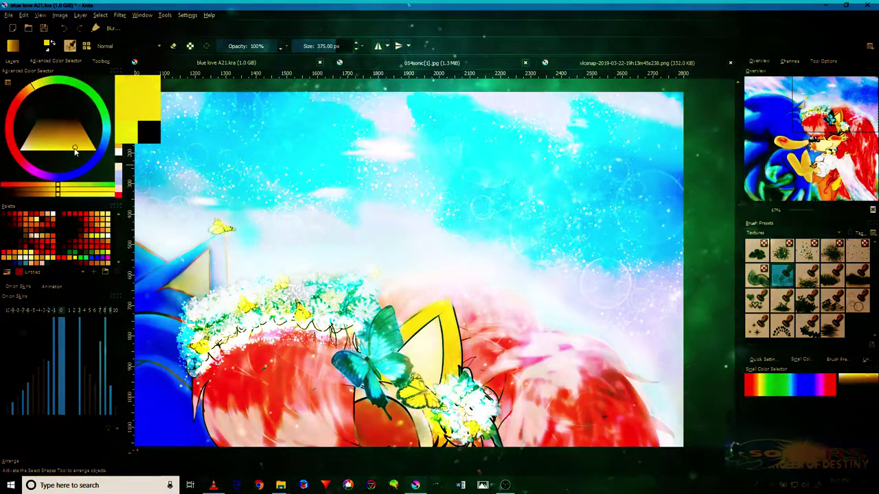
click(14, 61)
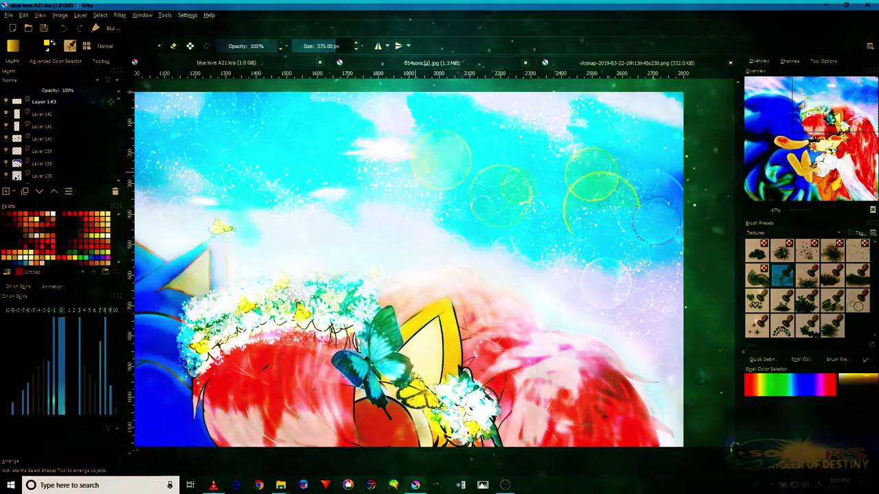
scroll(511, 184, up, 1)
drag(442, 171, 670, 212)
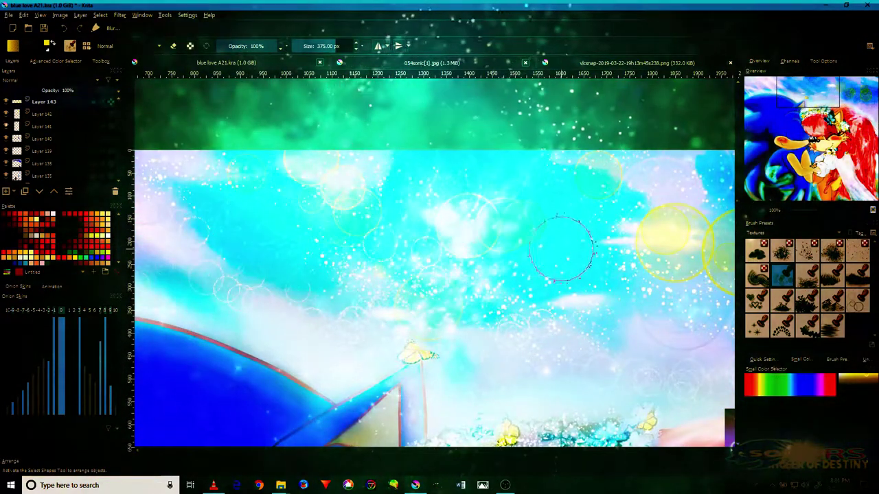
- Set the bokeh layer's blending mode to Color Dodge with 100% opacity
scroll(562, 248, down, 3)
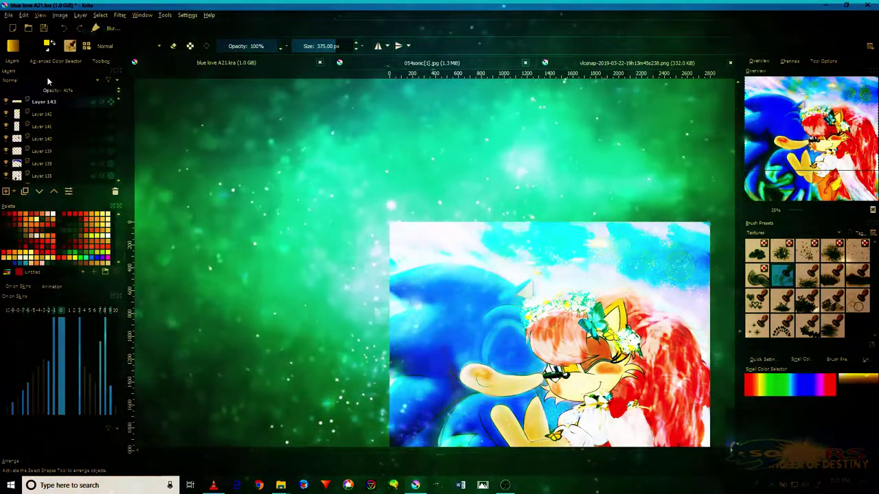
click(81, 79)
click(50, 94)
scroll(624, 244, up, 2)
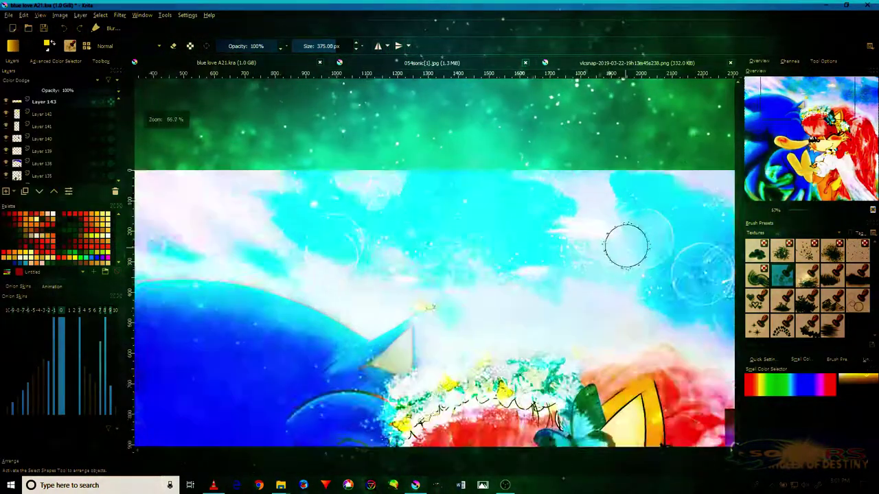
scroll(632, 245, down, 1)
drag(638, 283, 523, 159)
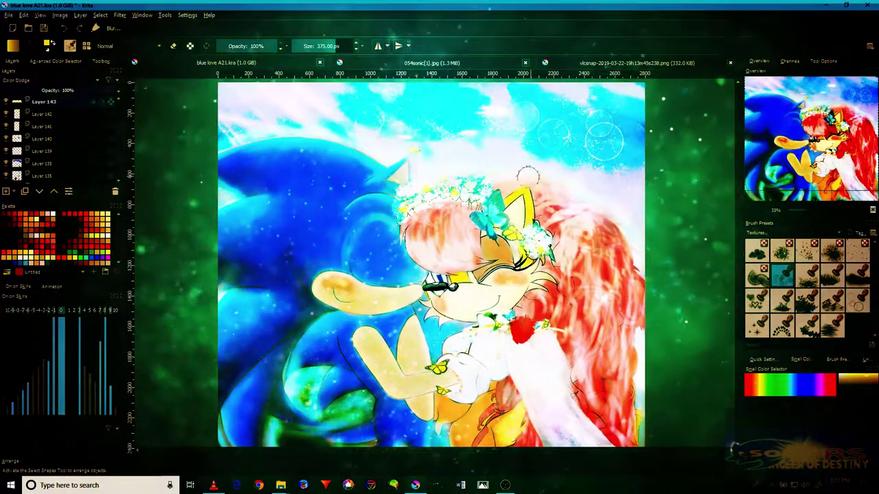
click(505, 485)
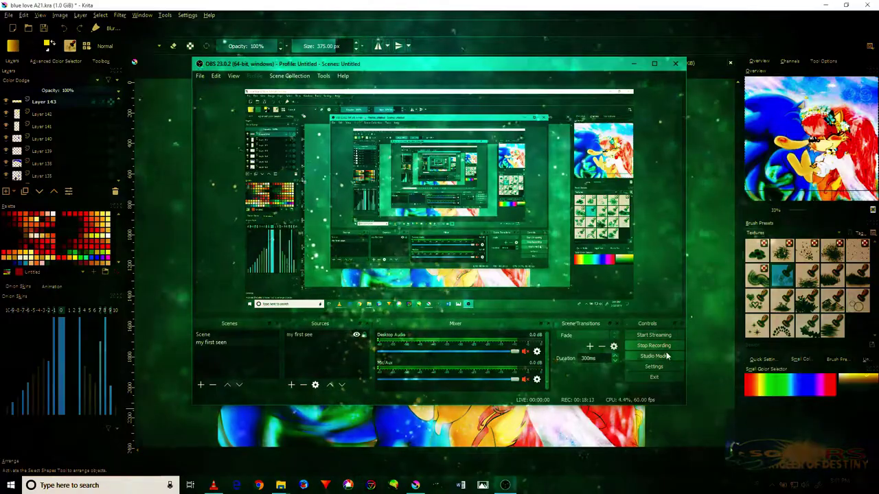